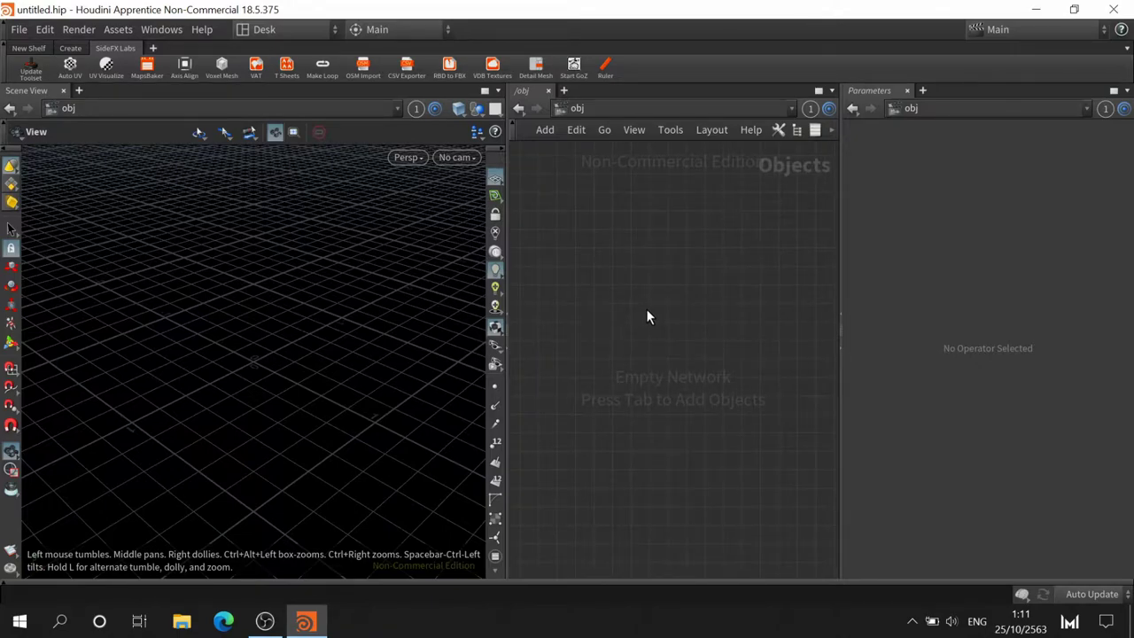
Add a Sphere geometry object to the /obj network
key(Tab)
text(sp)
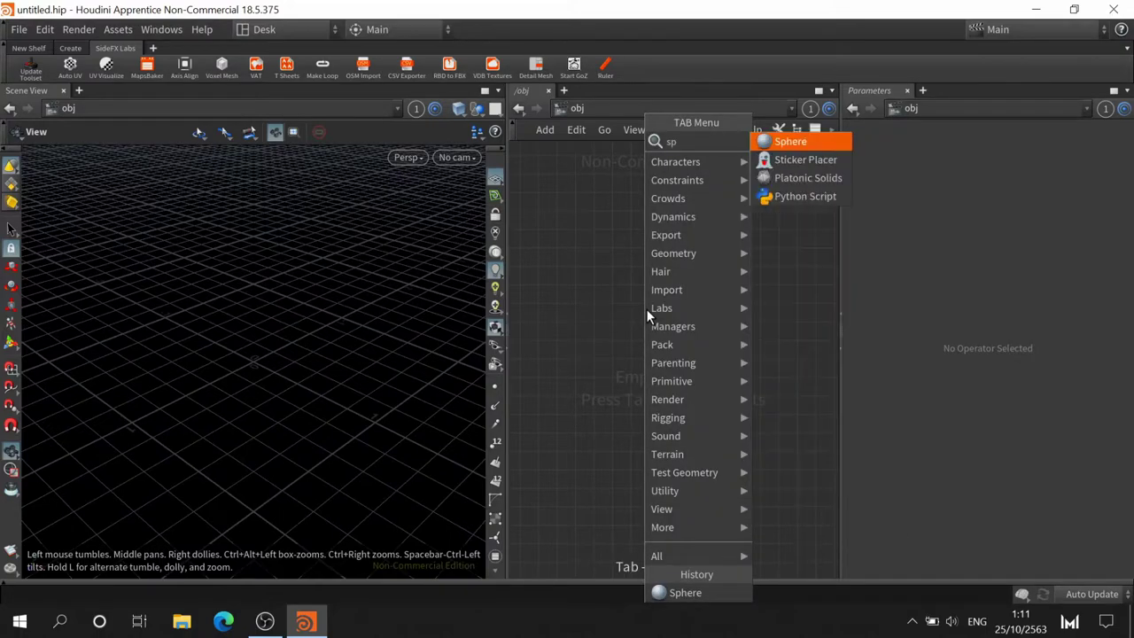
text(her)
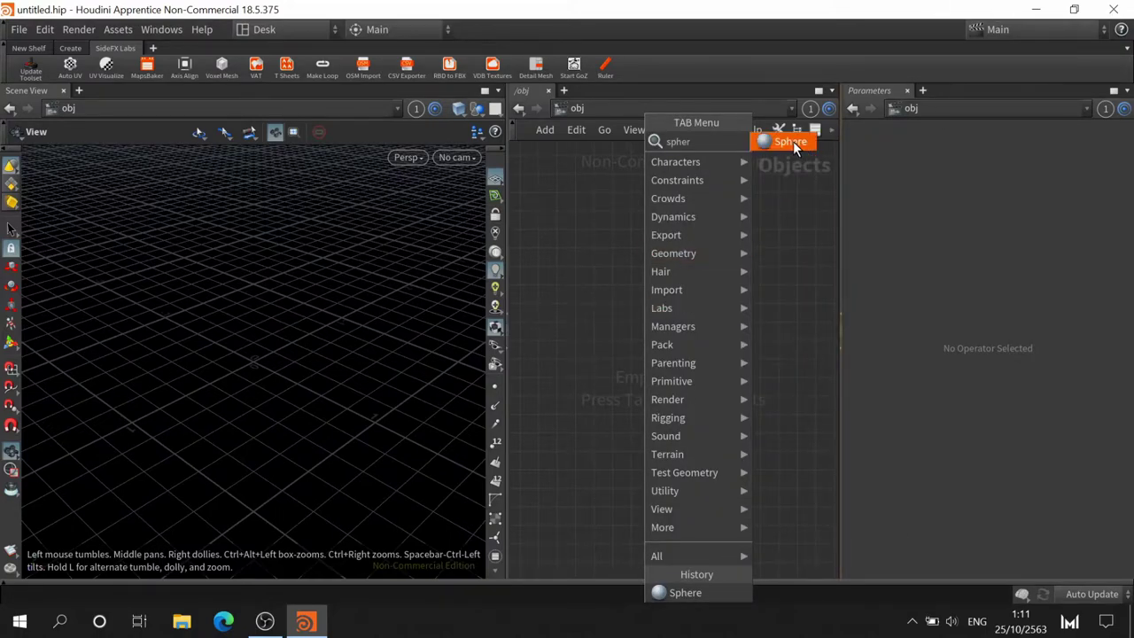
click(786, 142)
click(666, 271)
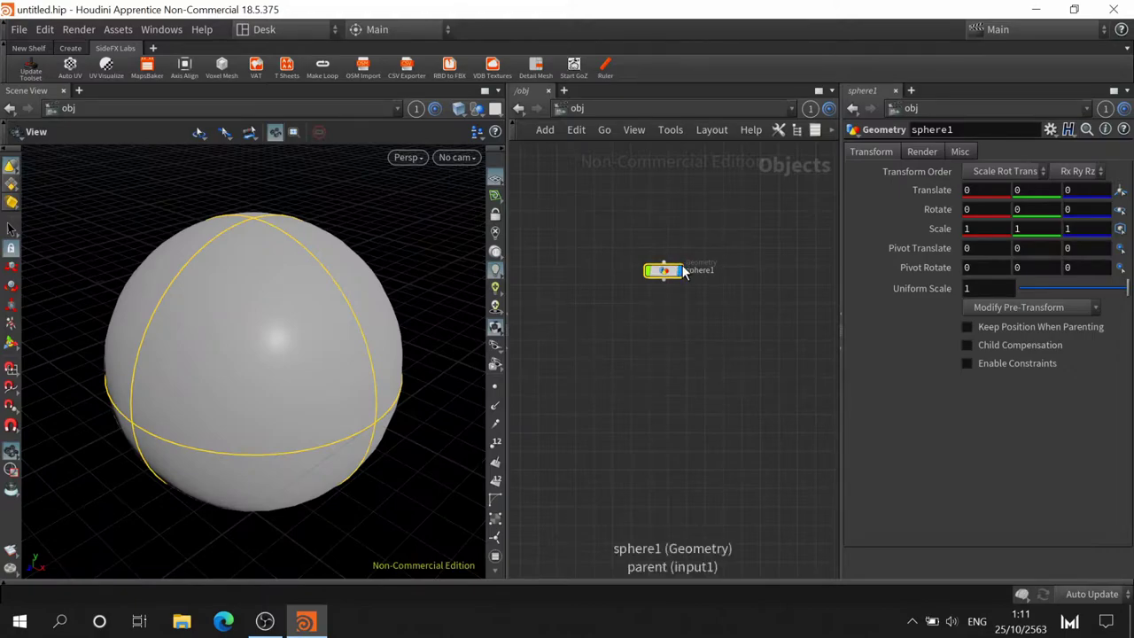
Rename the sphere object to 'Rock_gen' and dive inside to its sphere1 node
double_click(700, 270)
text(R)
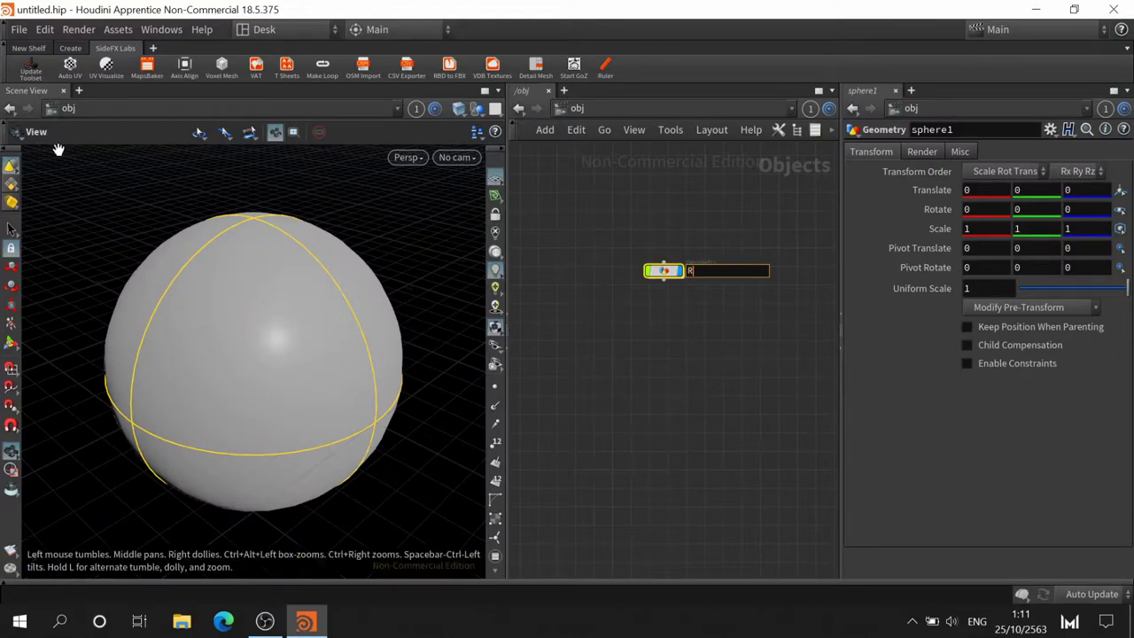
text(ock_)
text(gen)
key(Return)
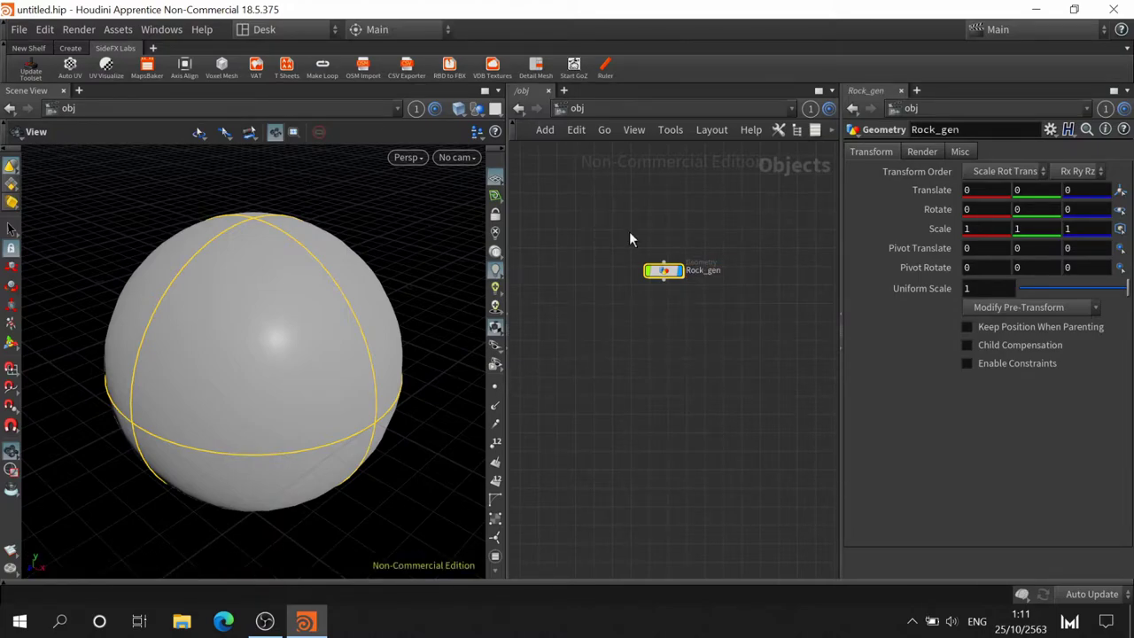
scroll(638, 257, up, 3)
scroll(673, 306, up, 2)
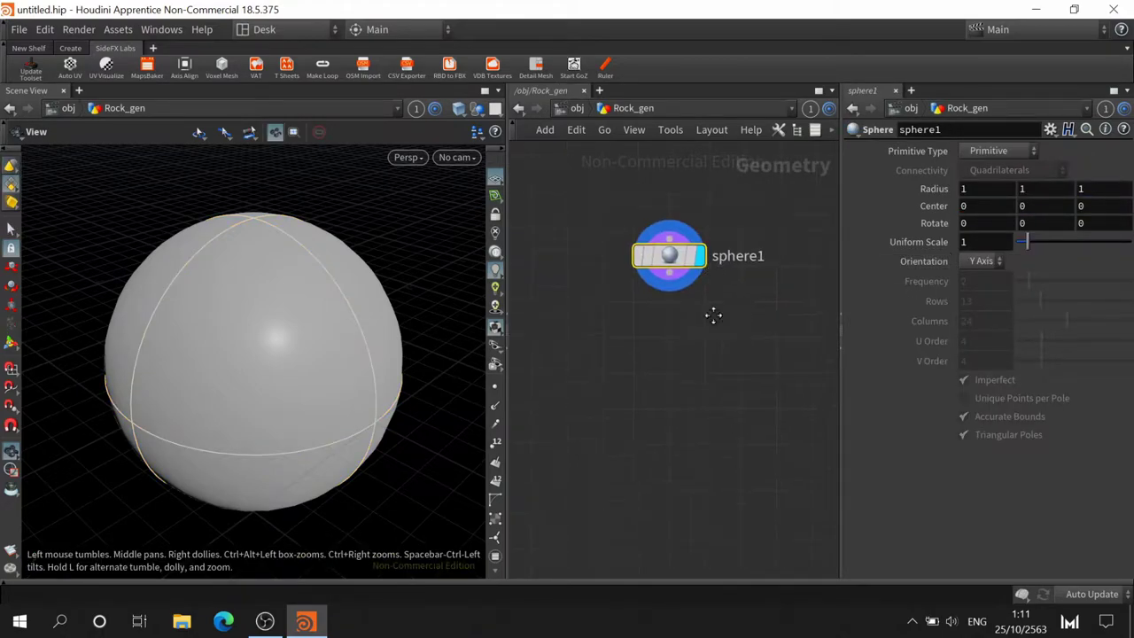
Set sphere1 to Polygon Mesh and add a displayed subdivide1 node below it with Depth 2
click(1000, 150)
click(1014, 206)
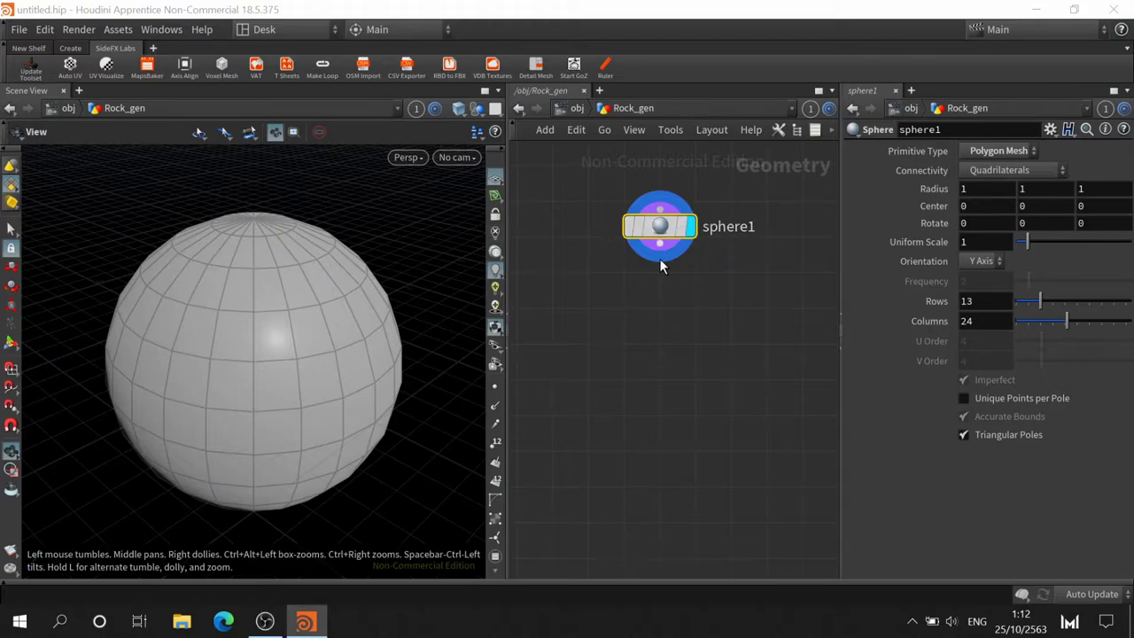
key(Tab)
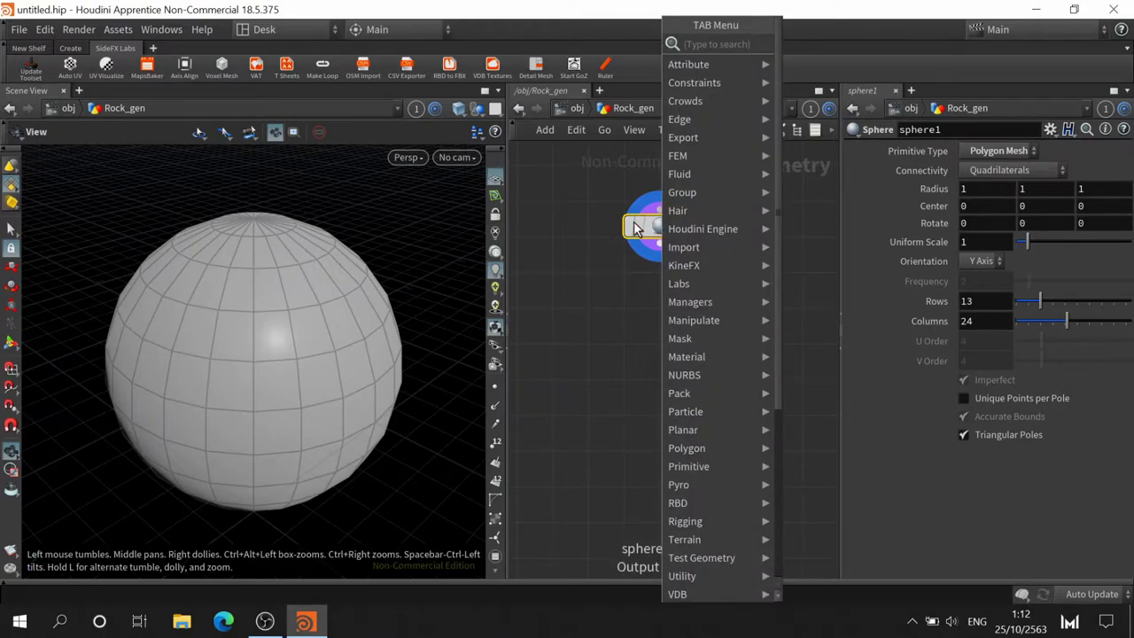
text(sub)
key(Return)
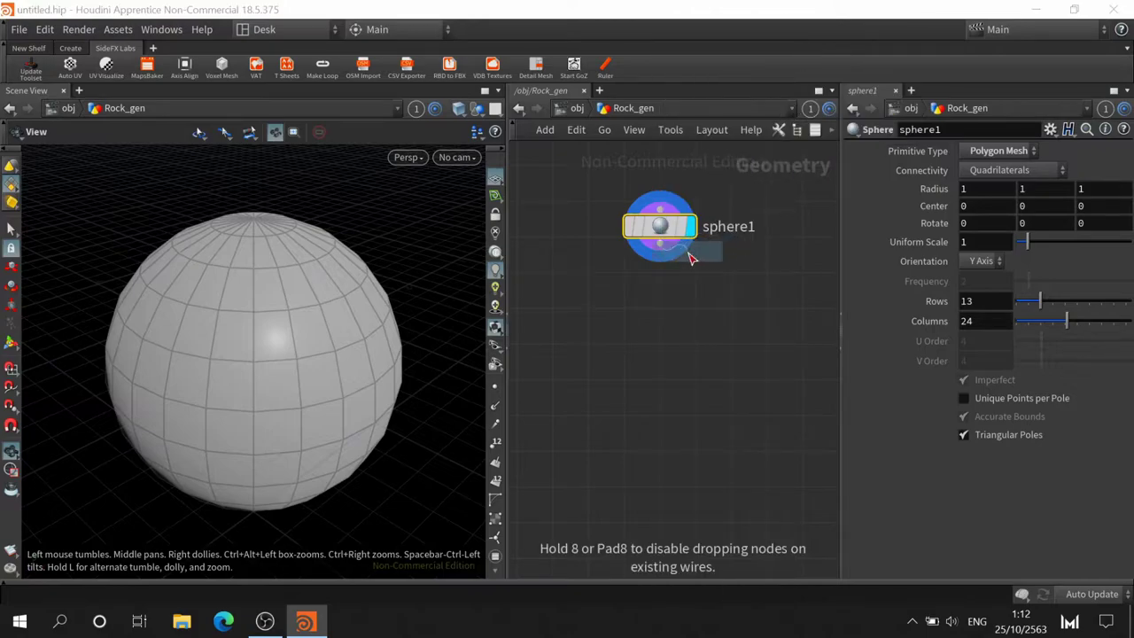
click(654, 347)
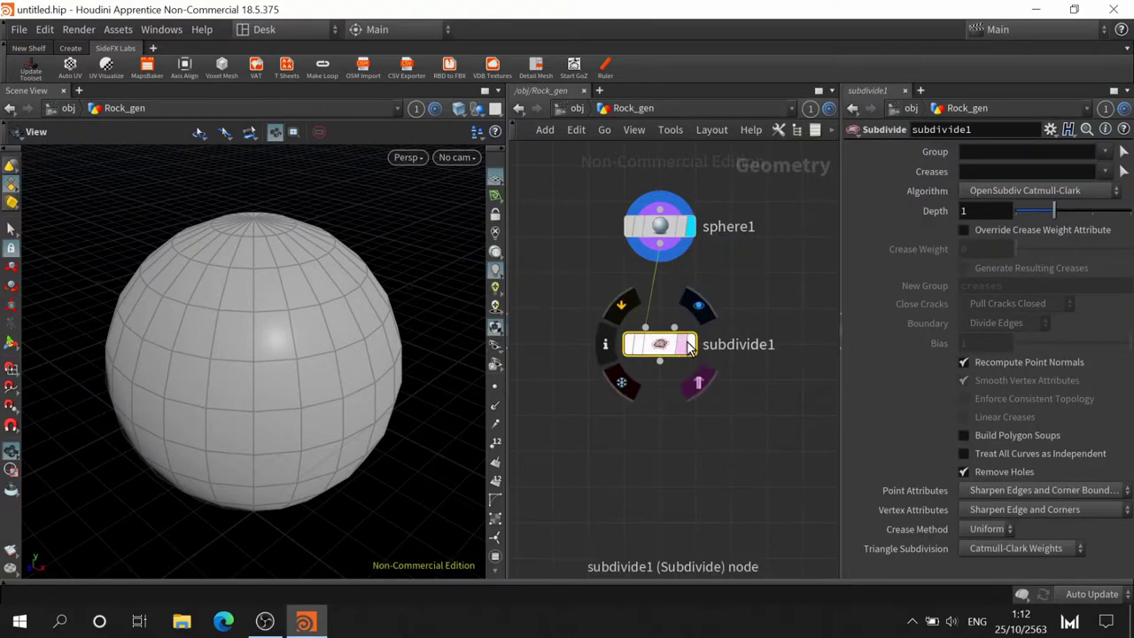
click(697, 306)
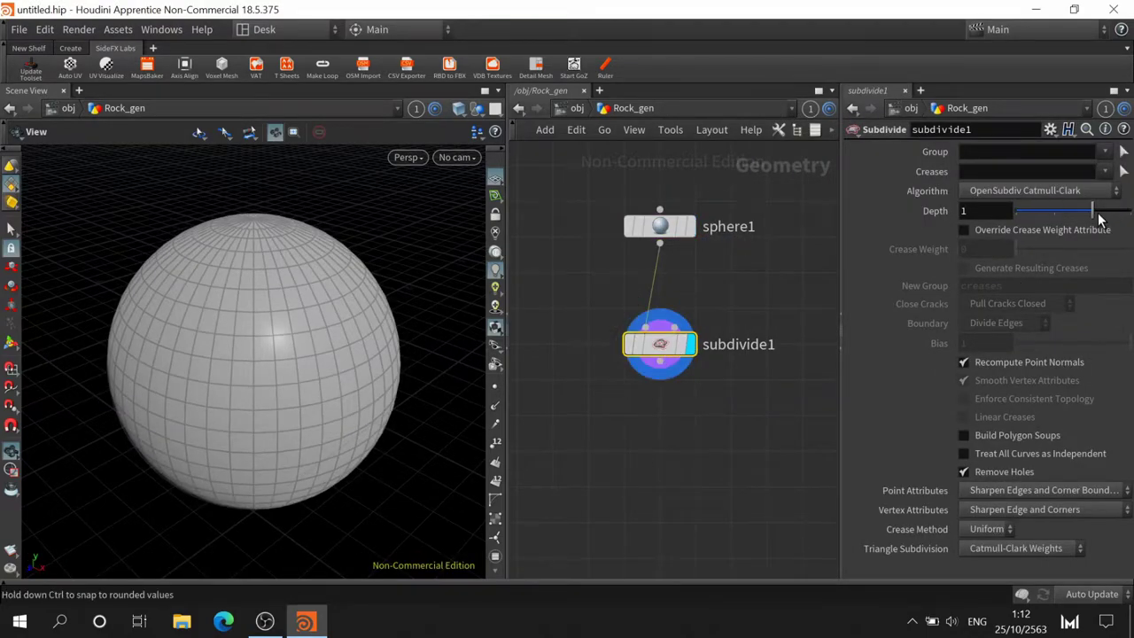
mouse_move(1054, 211)
mouse_down()
mouse_move(1056, 200)
mouse_move(1082, 199)
mouse_up()
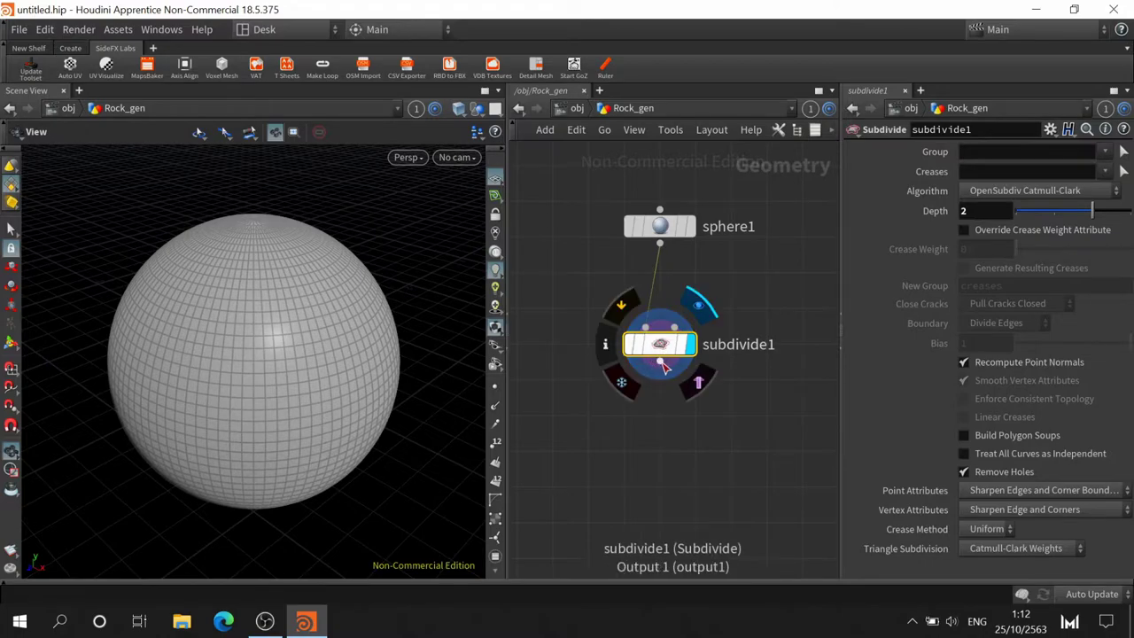
key(Tab)
Add a Mountain node, mountain1, below subdivide1 to displace the sphere
text(m)
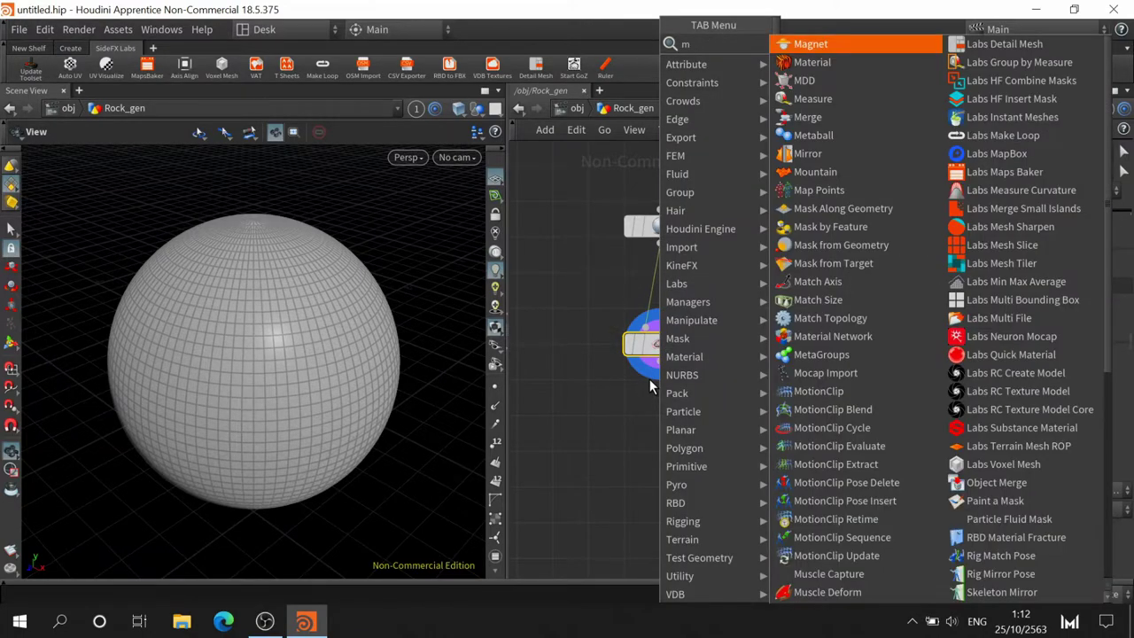
text(un)
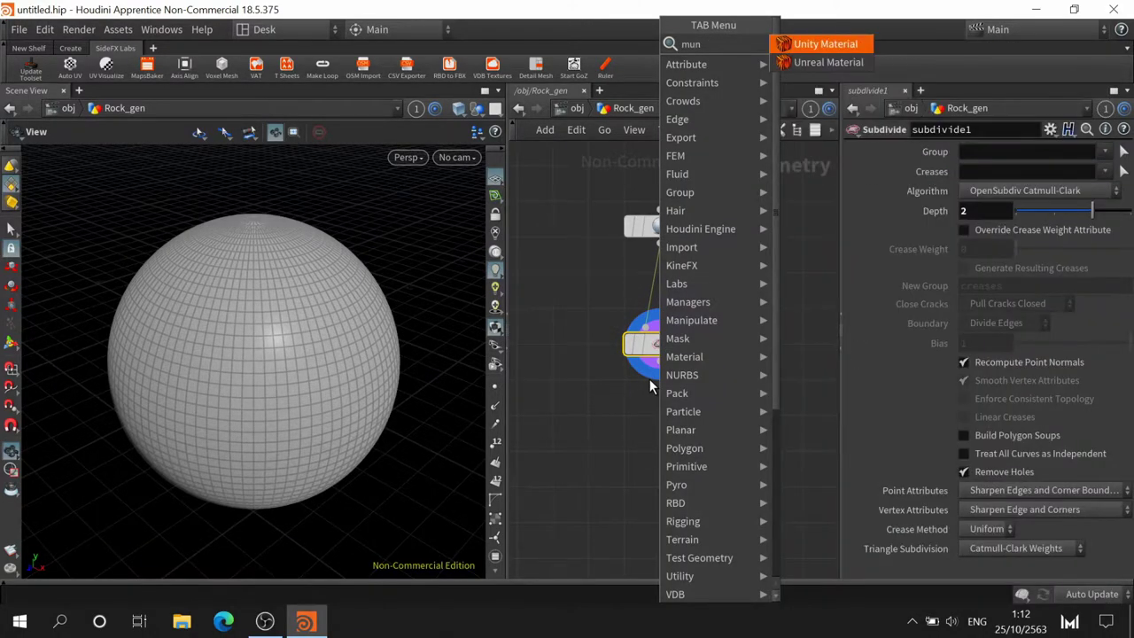
key(BackSpace)
key(BackSpace)
text(ou)
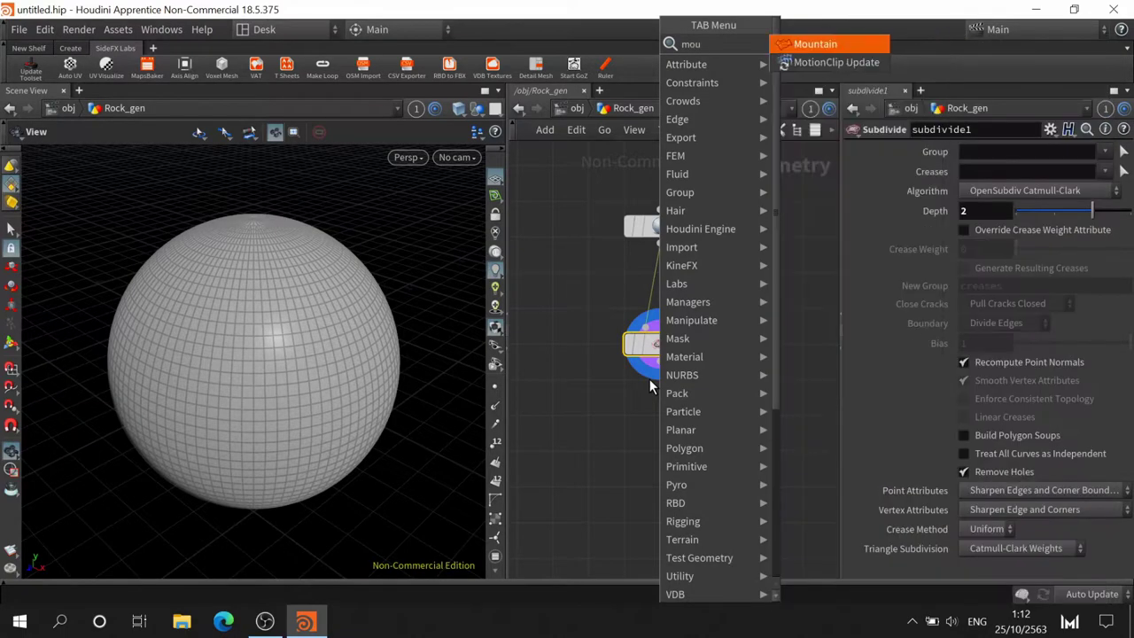
text(n)
key(Return)
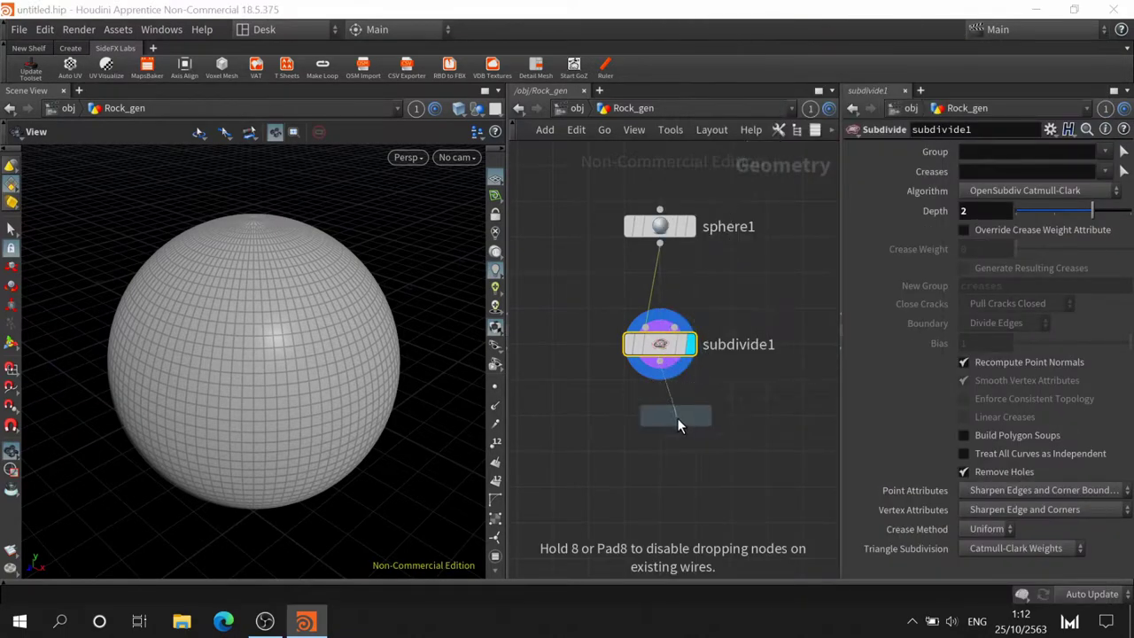
click(658, 438)
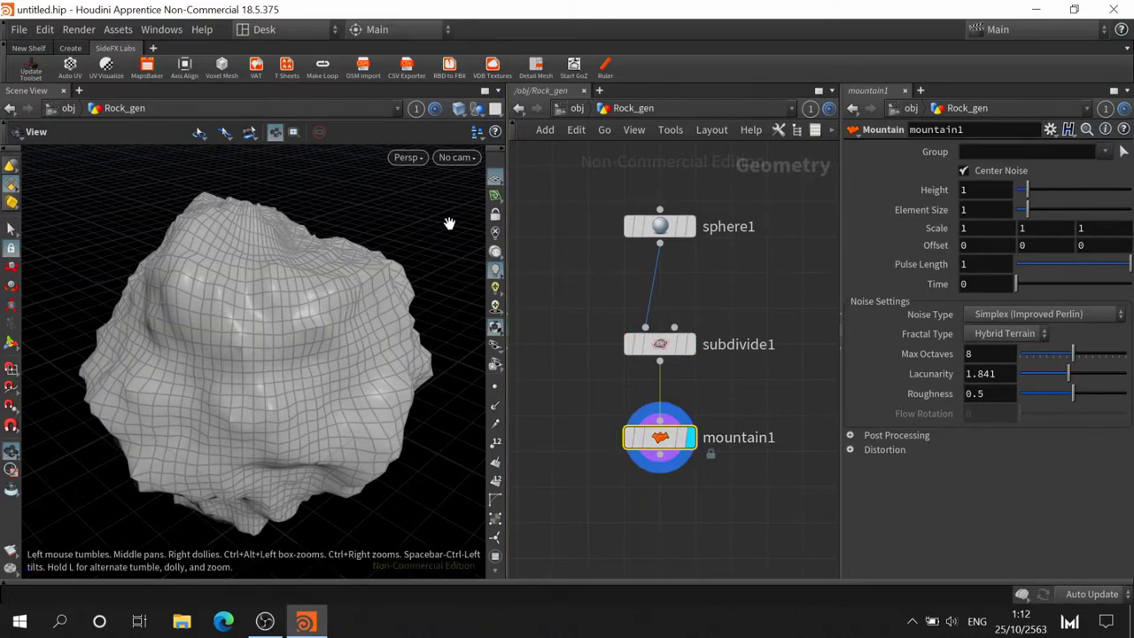
Try Worley (cellular) F1 noise, then set Noise Type back to Simplex (Improved Perlin)
click(1036, 314)
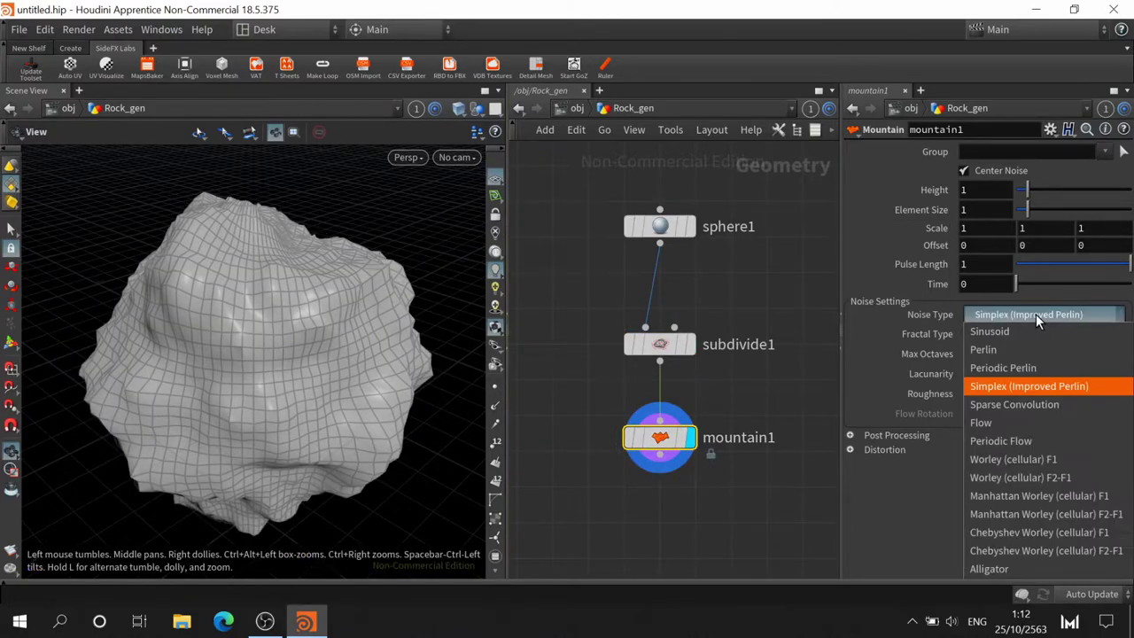
click(1029, 462)
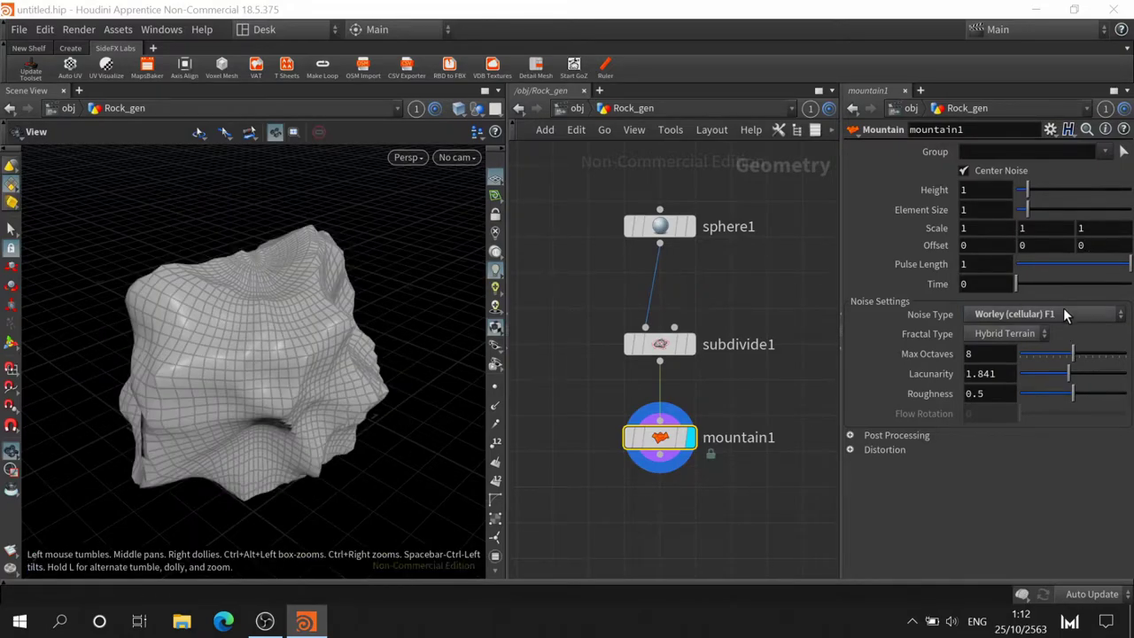
click(1055, 312)
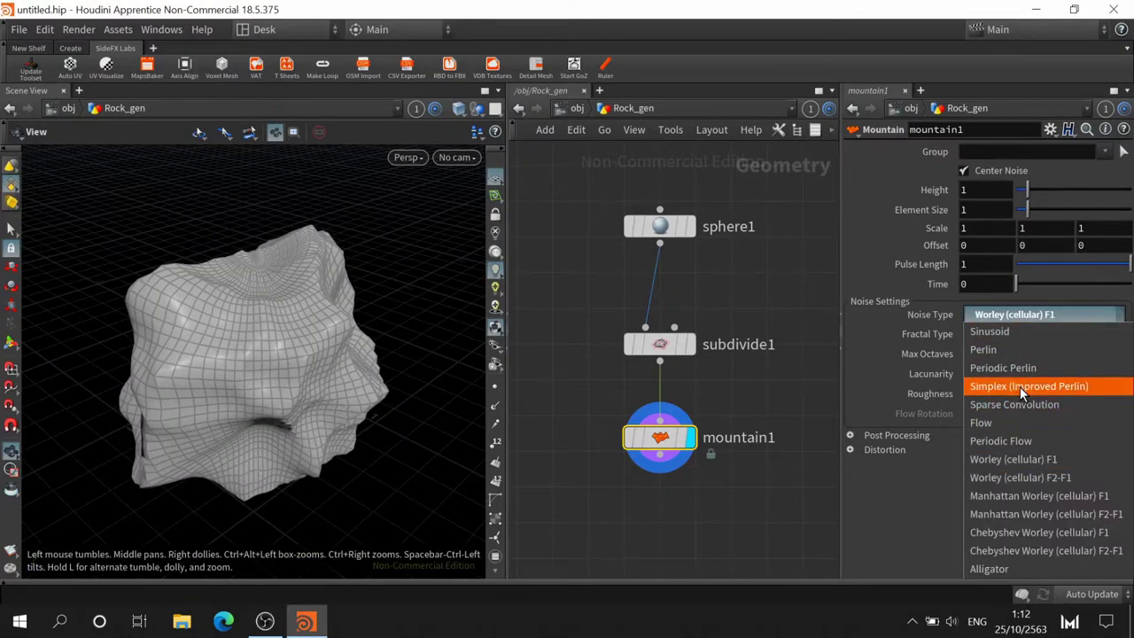
click(1006, 386)
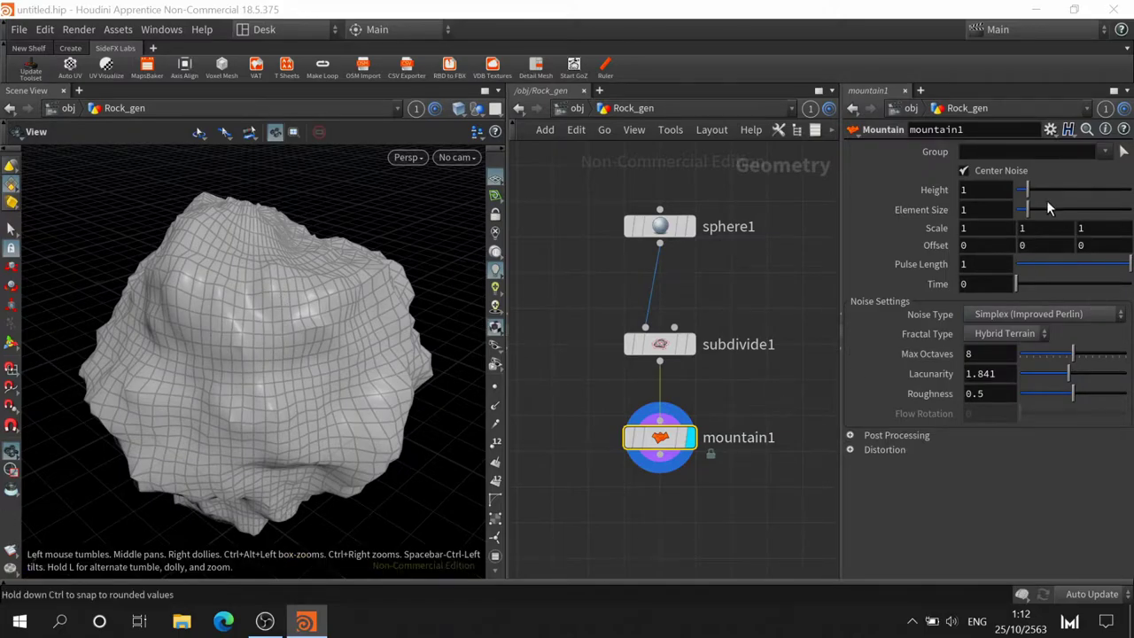
Set mountain1's Offset to 0.7 on all axes and Height to 1.21, orbiting to inspect the rock
drag(1030, 199, 1028, 191)
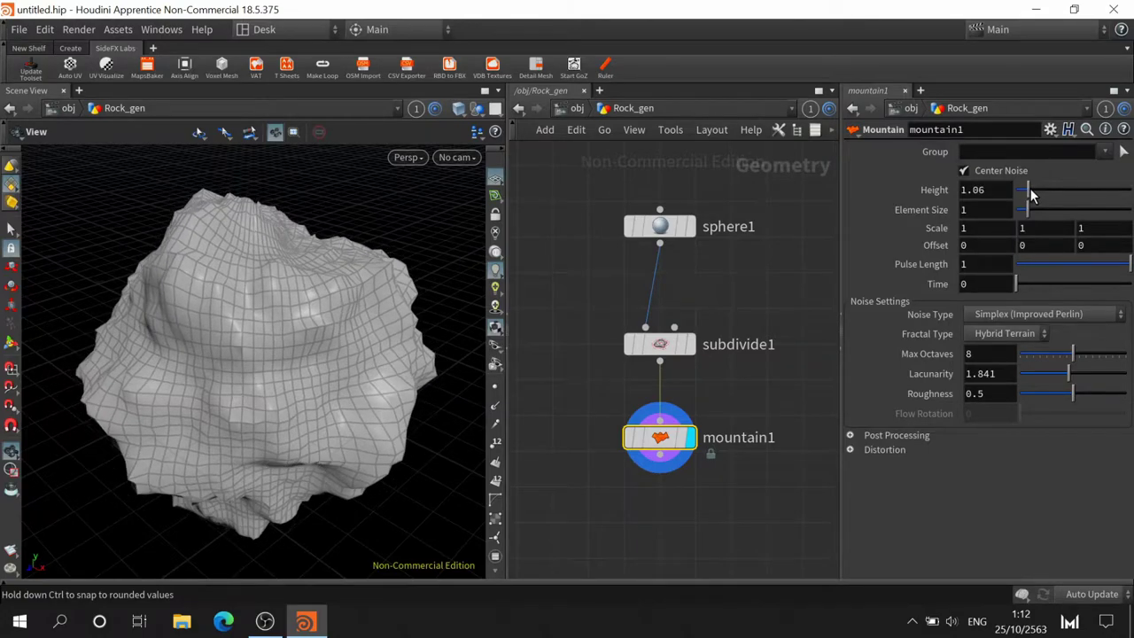
drag(411, 282, 304, 296)
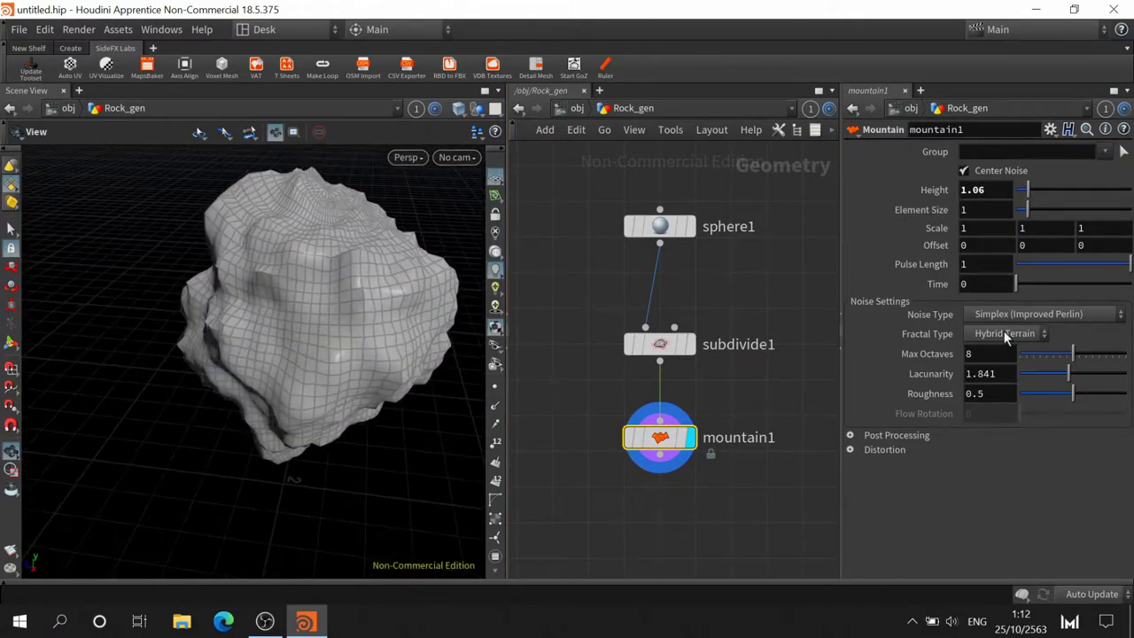
middle_drag(944, 249, 1004, 248)
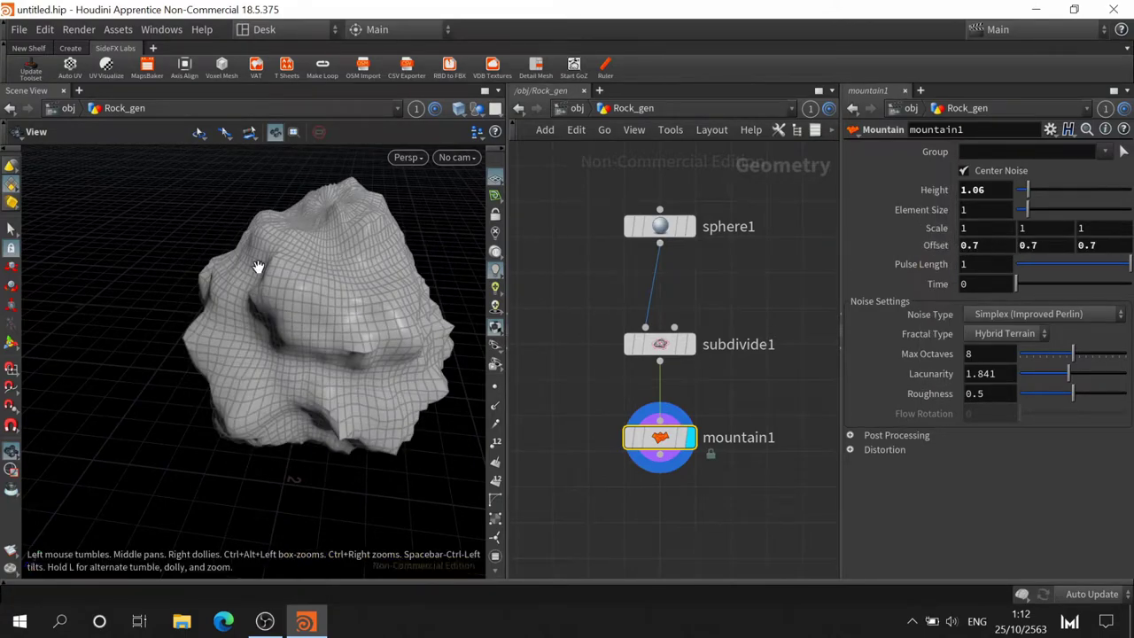
mouse_move(258, 263)
mouse_down()
mouse_move(329, 293)
mouse_move(286, 346)
mouse_up()
right_drag(286, 346, 122, 307)
mouse_move(122, 308)
mouse_down()
mouse_move(430, 384)
mouse_move(393, 334)
mouse_move(317, 283)
mouse_up()
right_drag(316, 283, 364, 333)
mouse_move(364, 333)
mouse_down()
mouse_move(317, 328)
mouse_move(443, 310)
mouse_up()
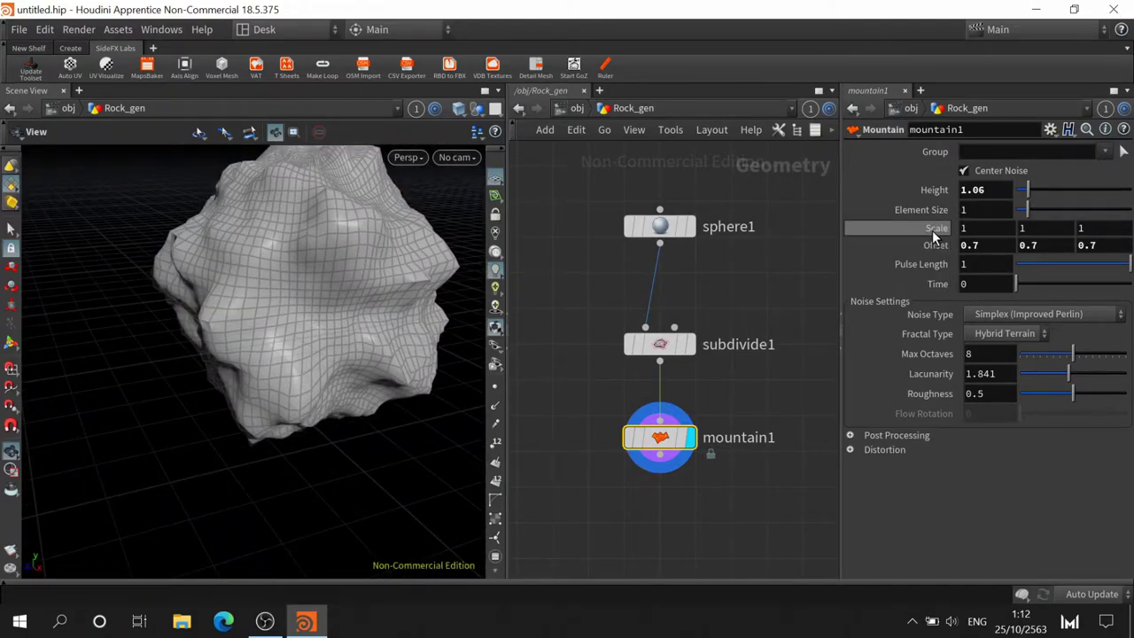
middle_drag(932, 232, 1023, 197)
drag(1024, 196, 1032, 194)
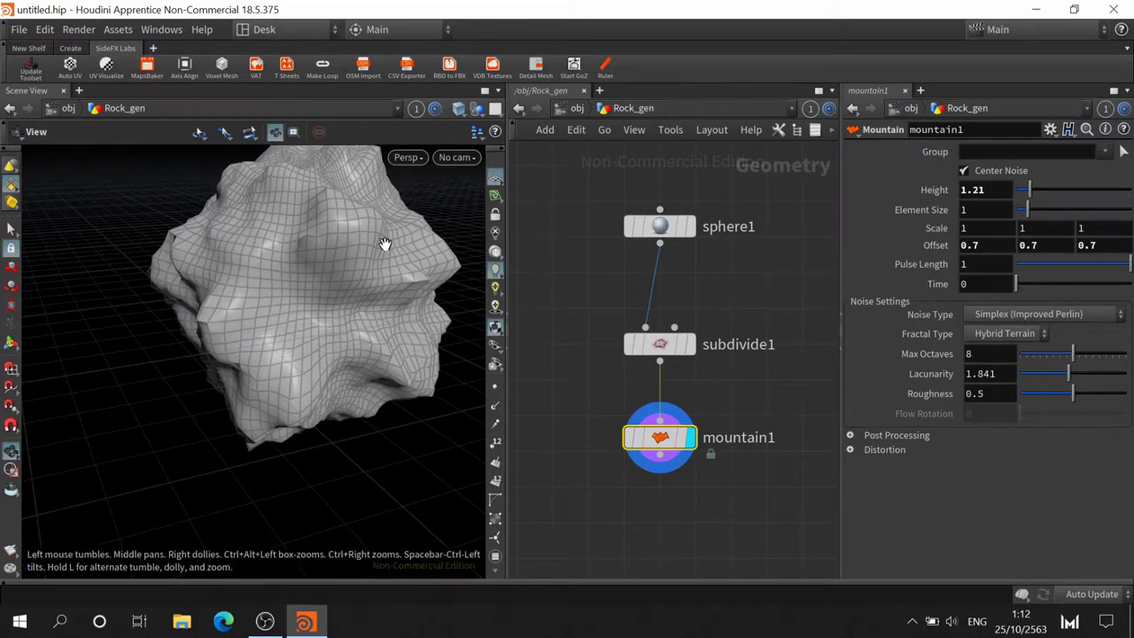
mouse_move(384, 246)
mouse_down()
mouse_move(291, 325)
mouse_move(177, 327)
mouse_move(270, 319)
mouse_up()
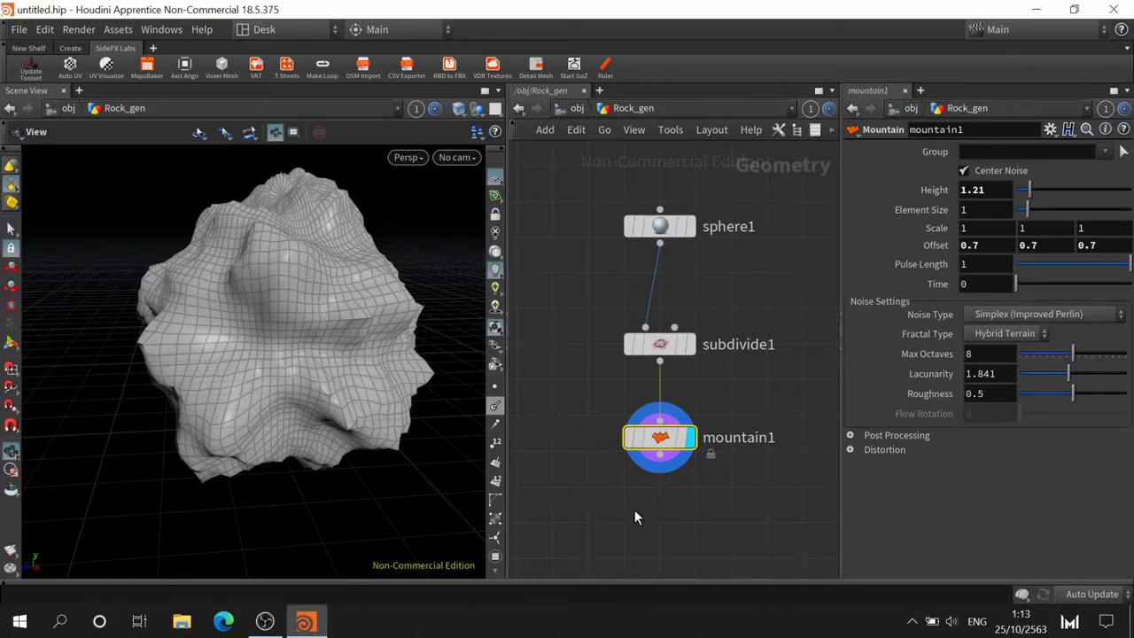
mouse_move(634, 518)
middle_down()
mouse_move(646, 514)
mouse_move(664, 357)
middle_up()
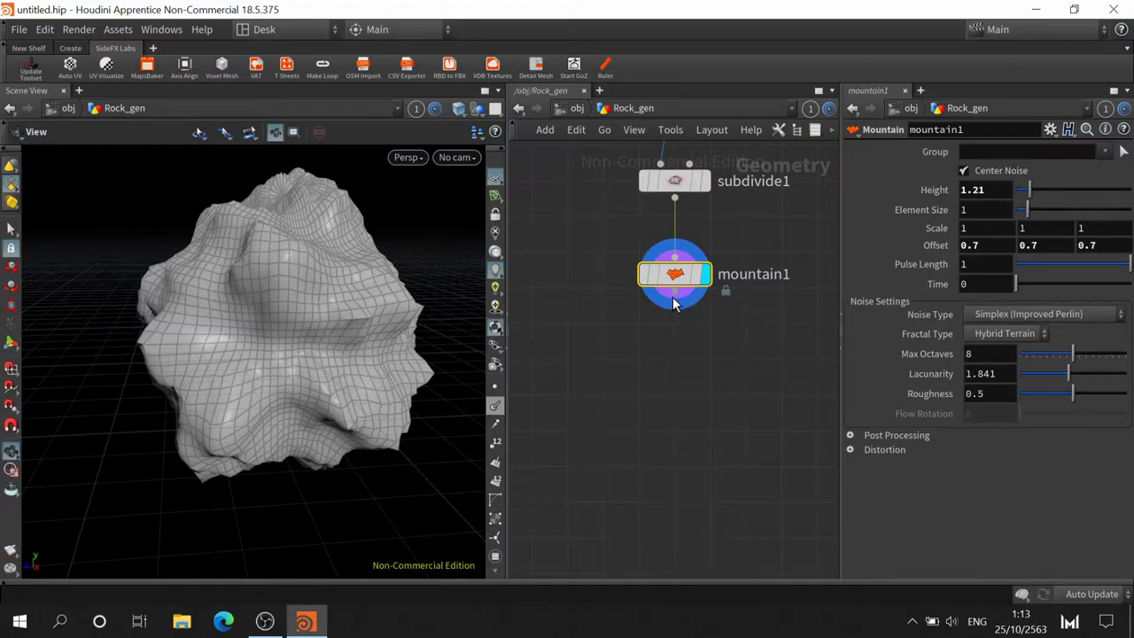
Add an Instant Meshes node, instant_meshes1, below mountain1 to remesh the rock
key(Tab)
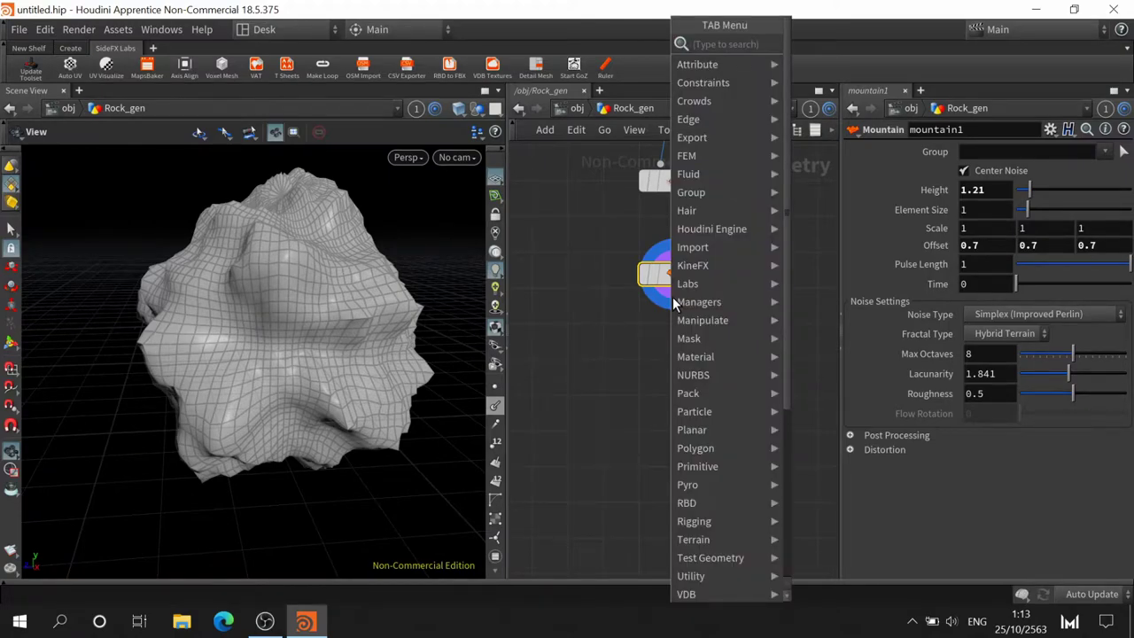
text(ins)
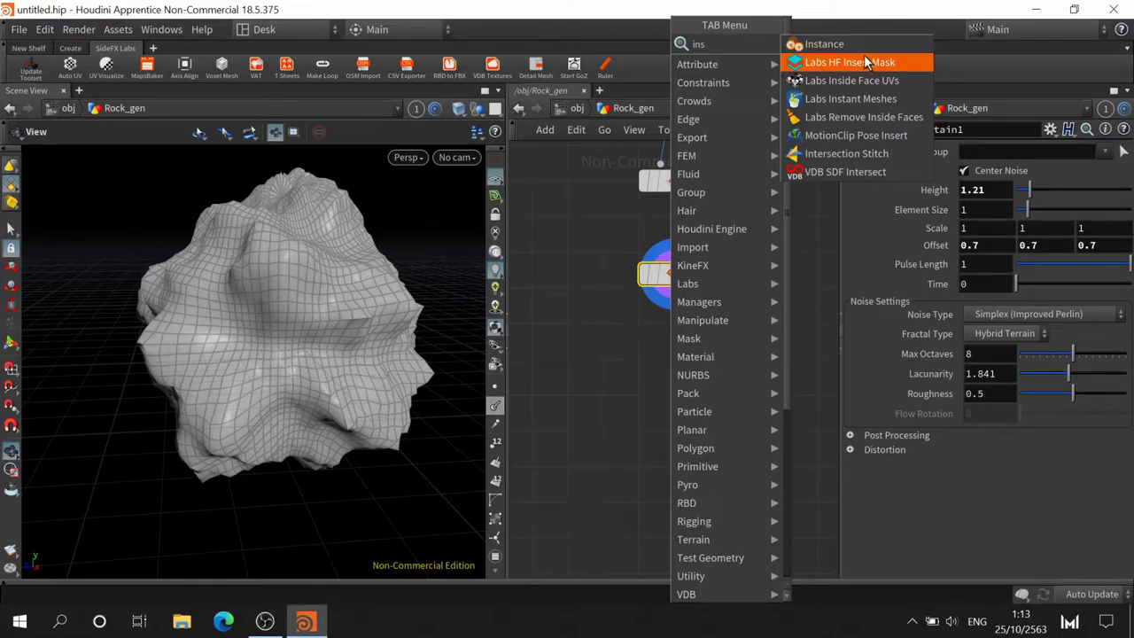
click(870, 99)
click(661, 377)
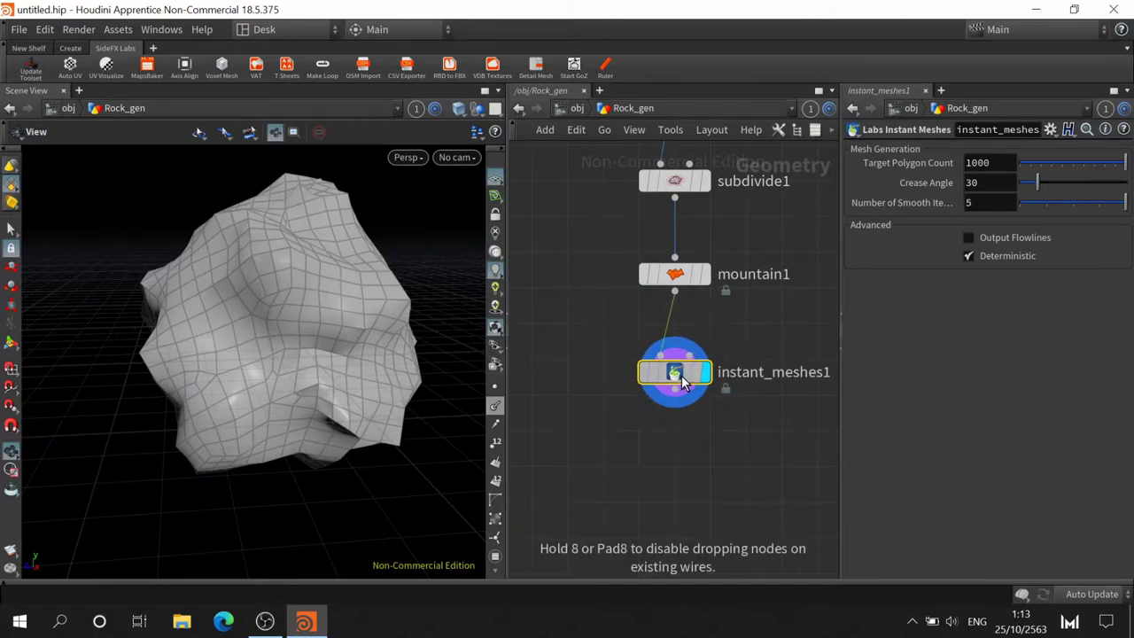
Set Target Polygon Count to 2000 and move instant_meshes1 further down the network
mouse_move(367, 260)
mouse_down()
mouse_move(273, 324)
mouse_move(228, 440)
mouse_move(265, 416)
mouse_up()
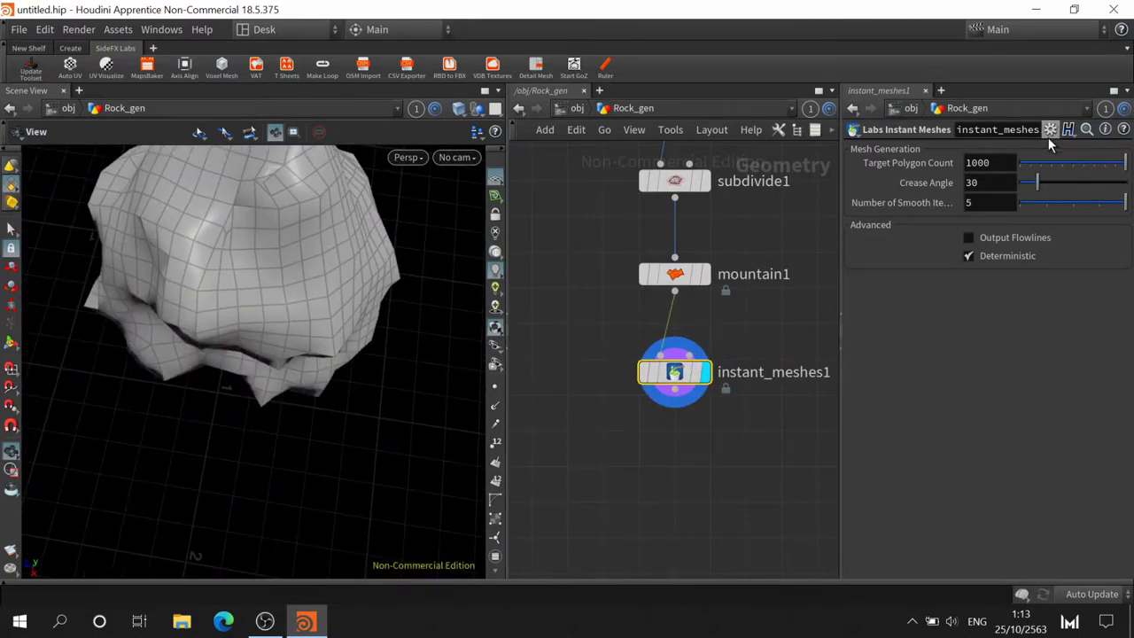
click(1003, 163)
text(2000)
key(Return)
mouse_move(260, 185)
mouse_down()
mouse_move(307, 328)
mouse_move(337, 279)
mouse_up()
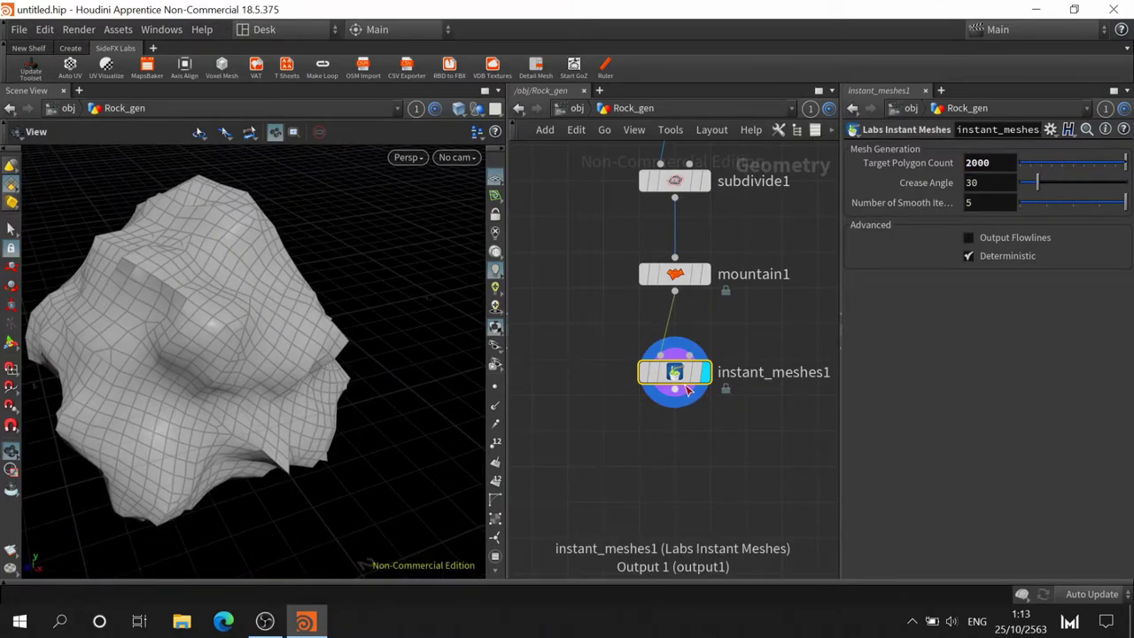
drag(674, 392, 674, 448)
key(Escape)
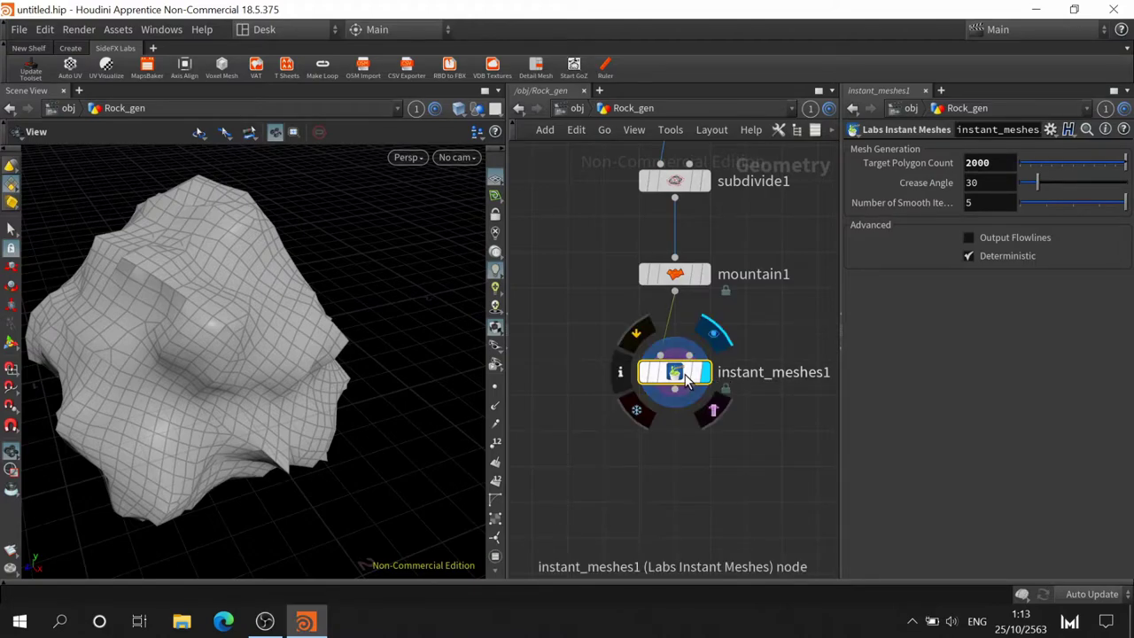
drag(674, 372, 675, 448)
Insert a Normal node between mountain1 and instant_meshes1, and display instant_meshes1's result
key(Tab)
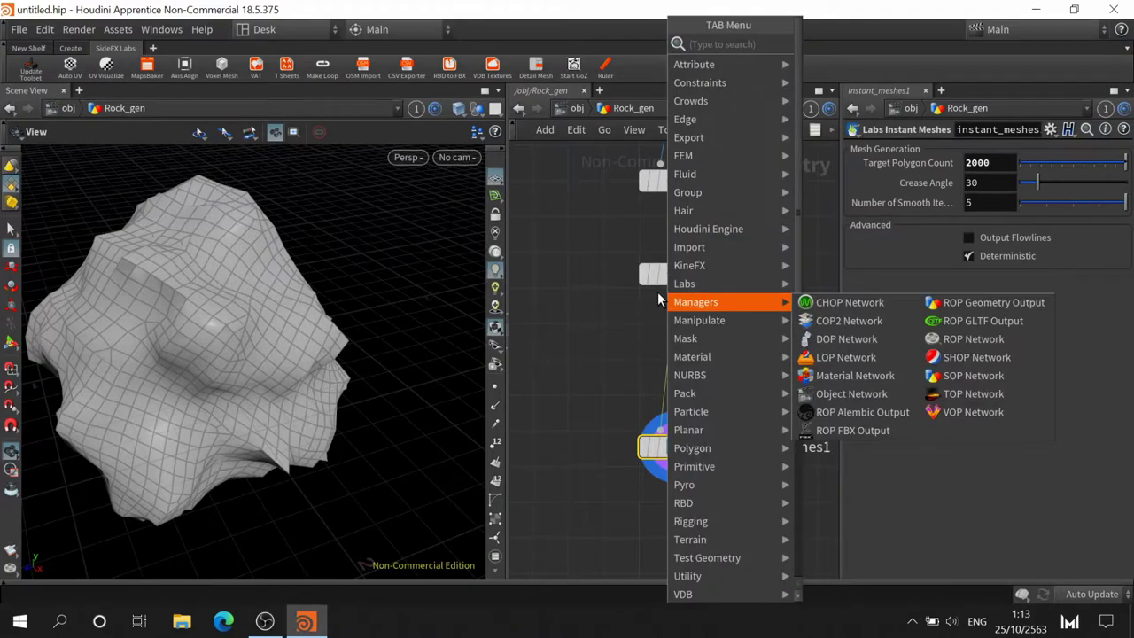
text(normal)
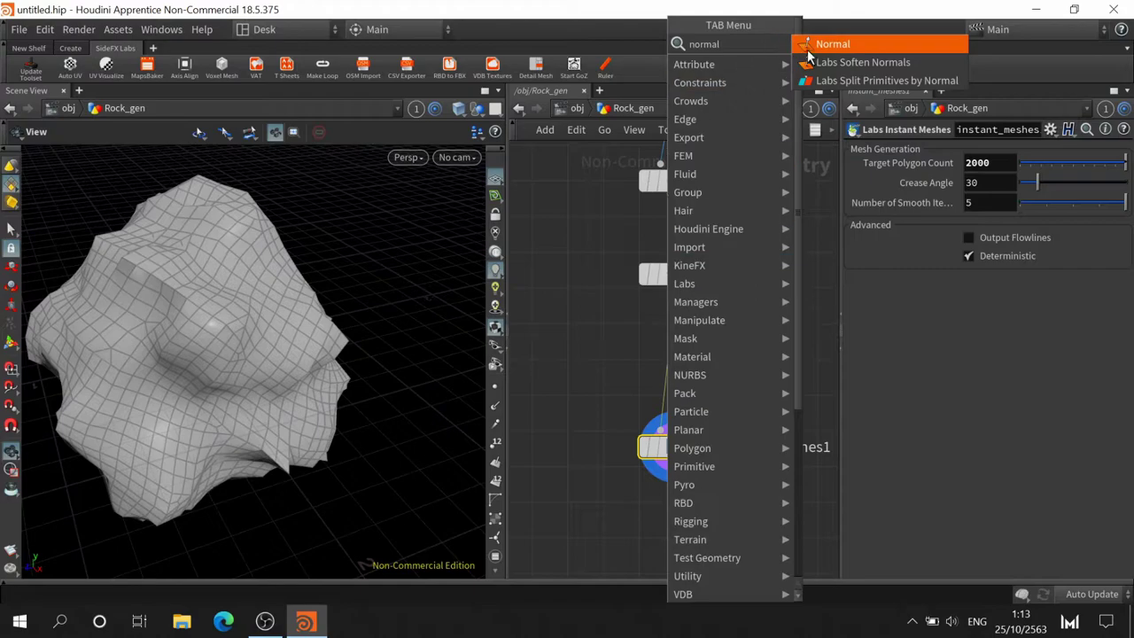
click(820, 44)
click(666, 374)
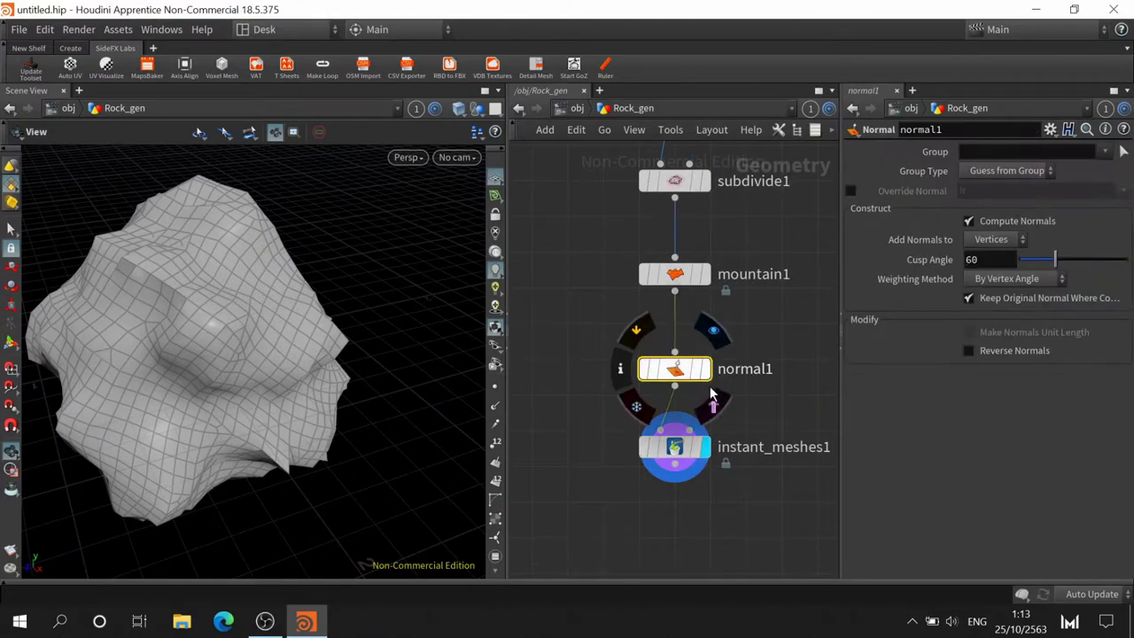
click(724, 443)
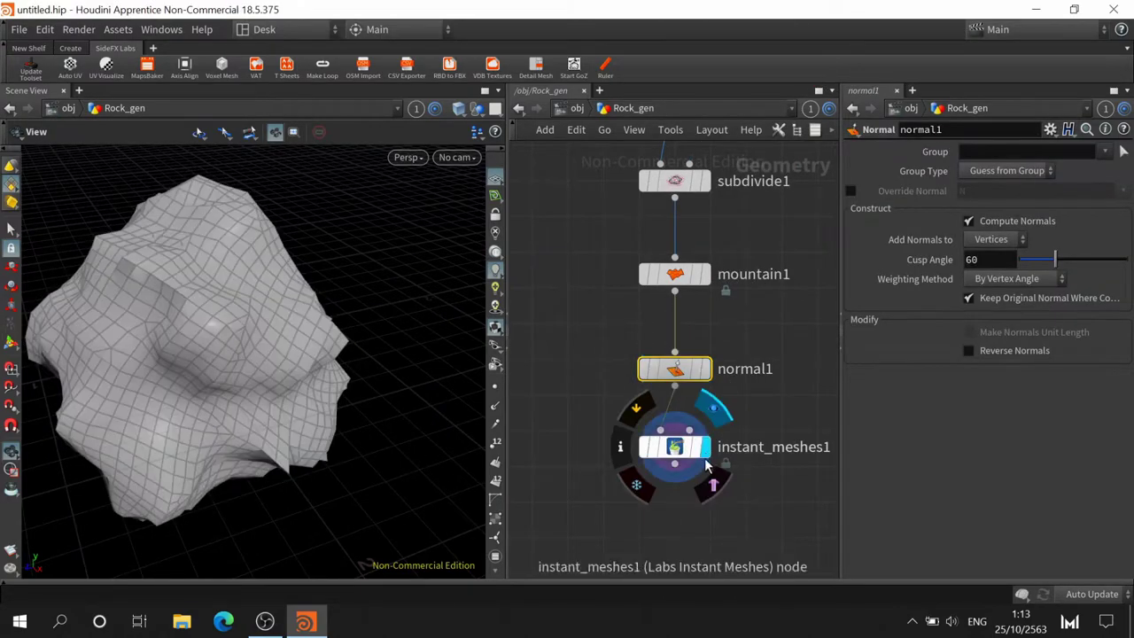
middle_drag(692, 518, 732, 307)
Add normal2 below instant_meshes1 and delete normal1 so mountain1 feeds instant_meshes1 directly
key(Tab)
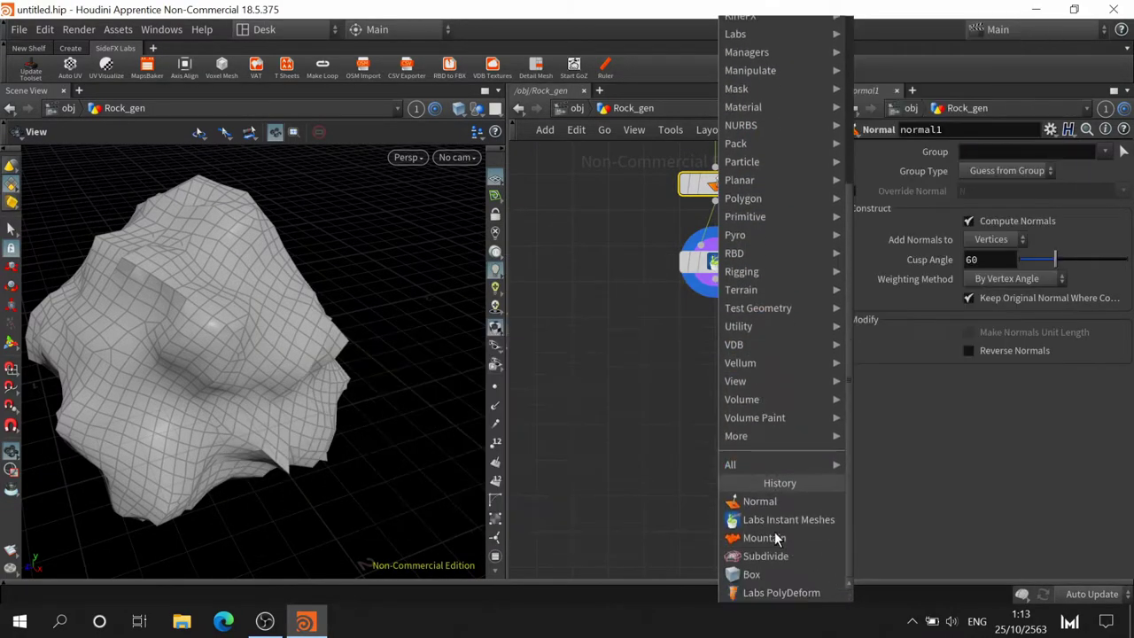
click(760, 501)
click(723, 344)
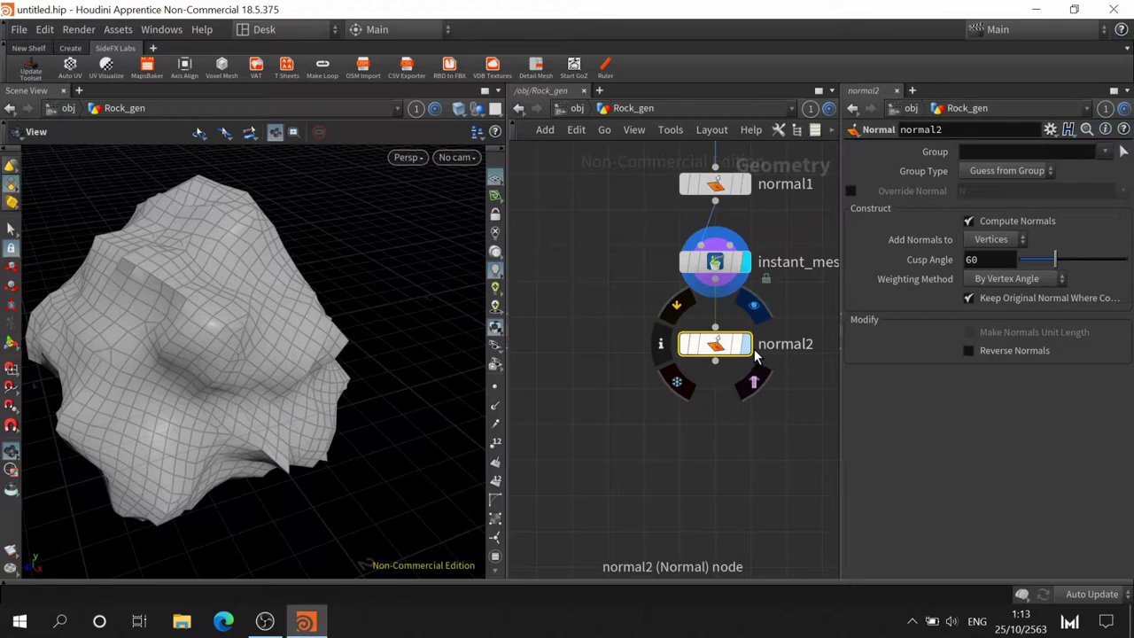
click(726, 191)
key(Delete)
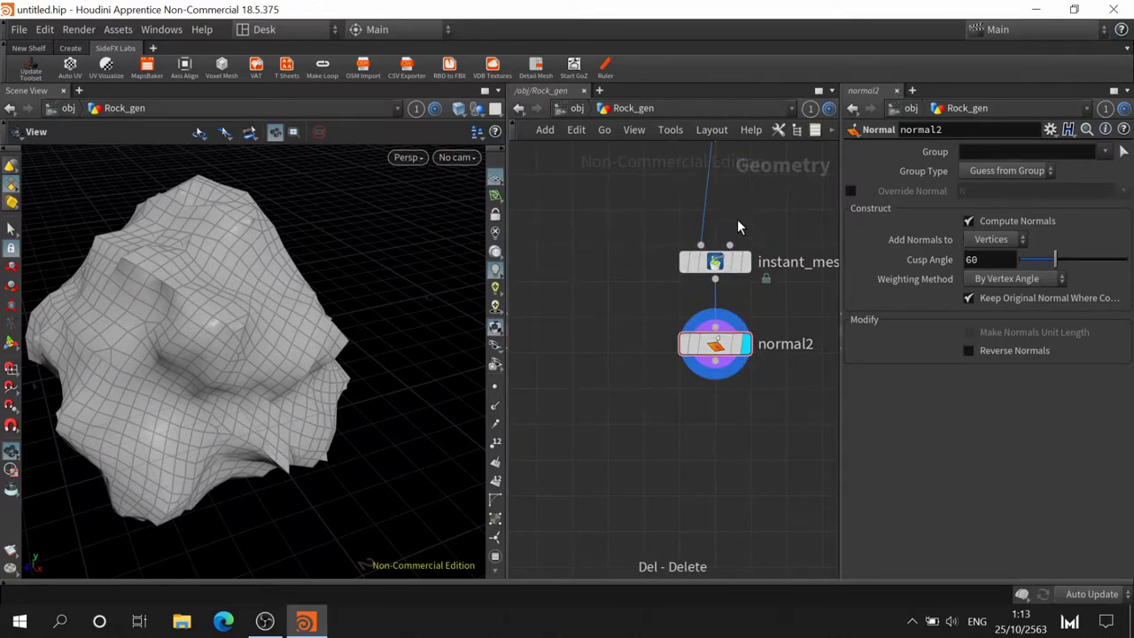
Move instant_meshes1 and normal2 up near mountain1, and toggle mountain1's bypass off and on
middle_drag(740, 204, 688, 354)
shift+click(673, 412)
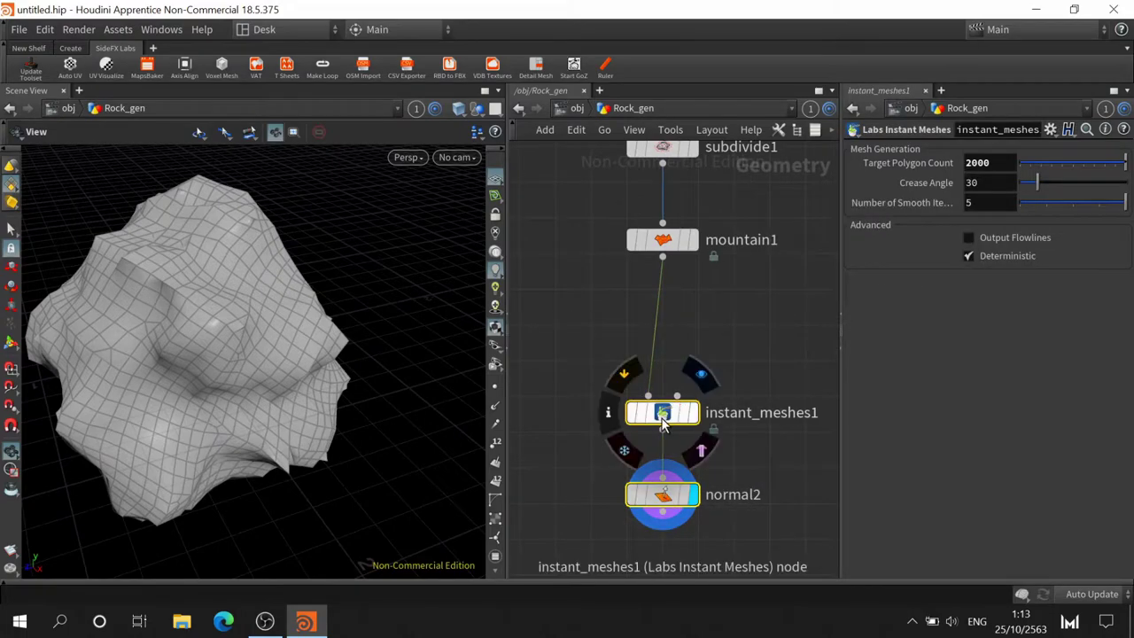
drag(673, 411, 673, 335)
click(689, 239)
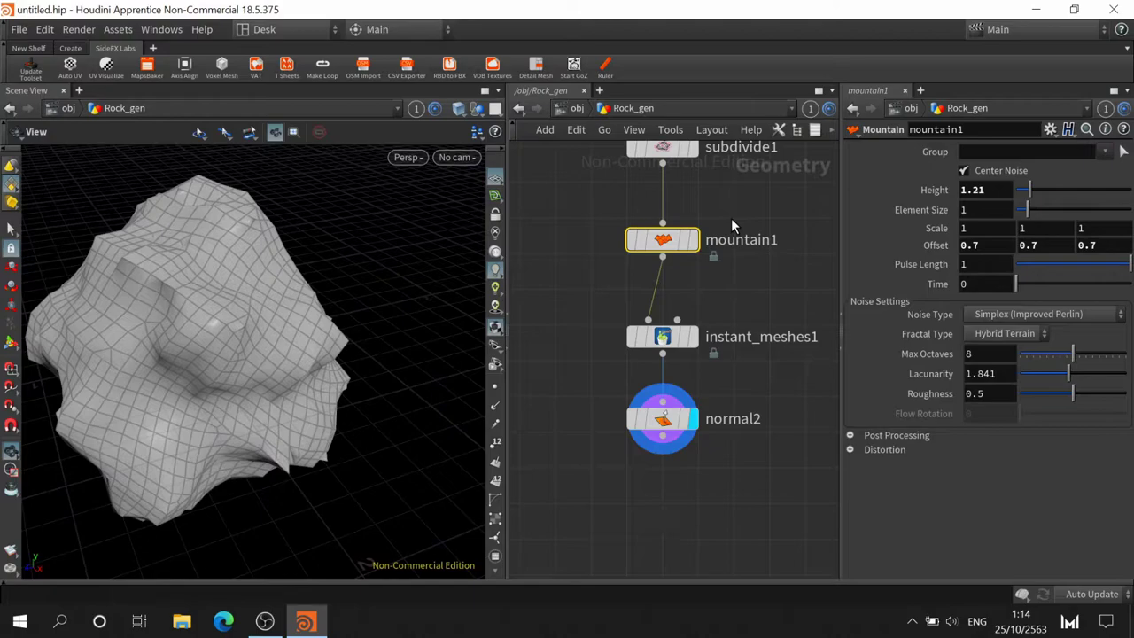
mouse_move(663, 240)
click(634, 239)
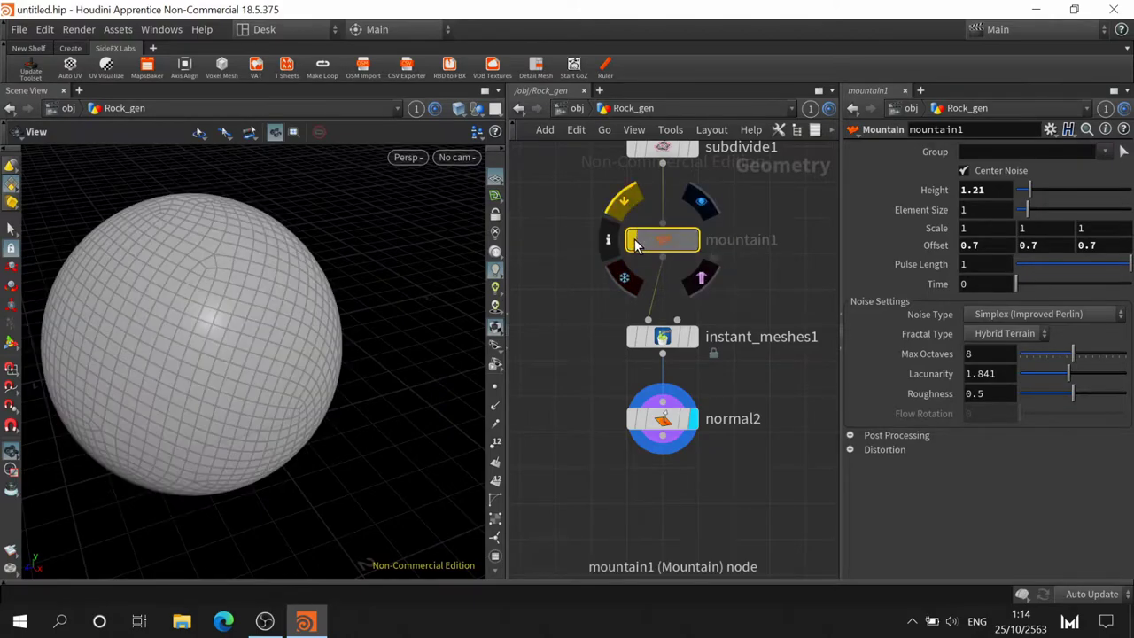
click(634, 239)
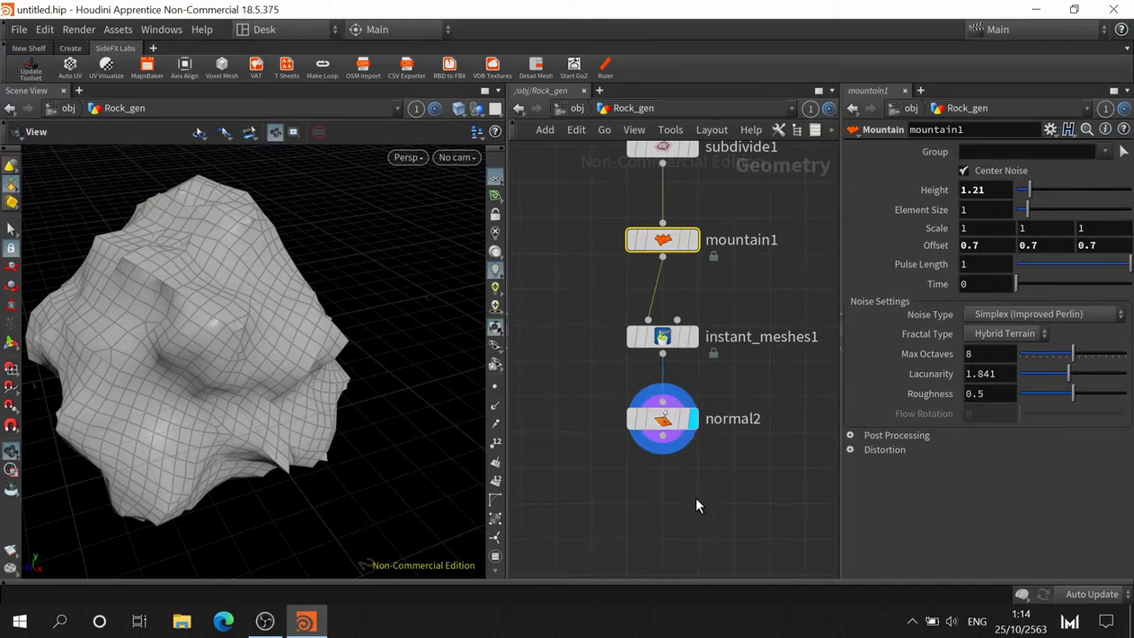
middle_drag(707, 496, 657, 334)
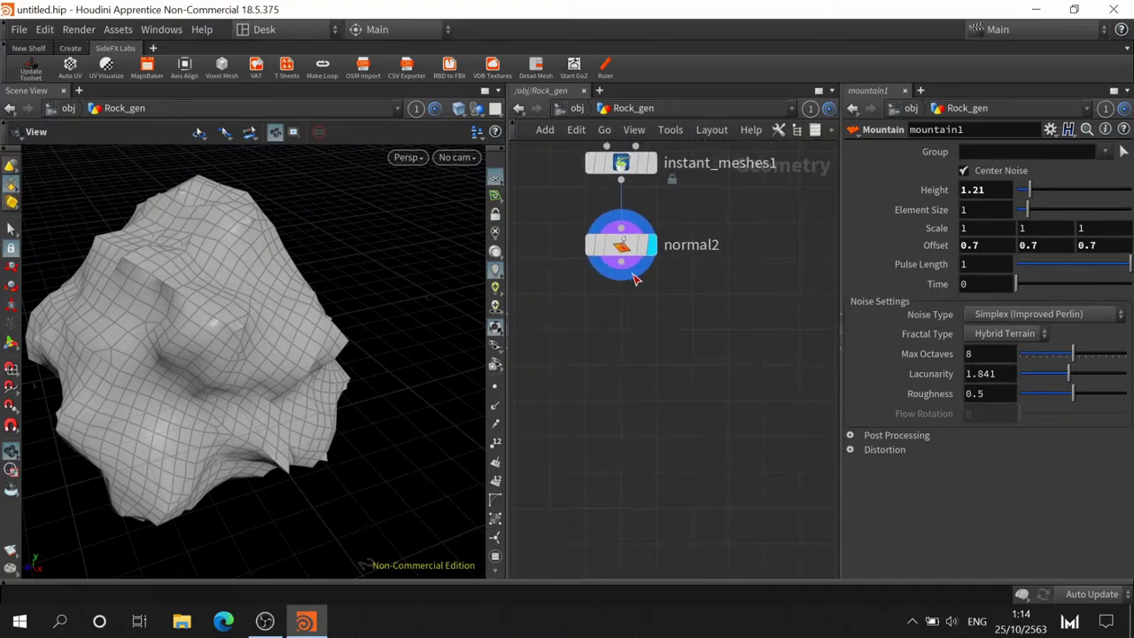
Add a Point VOP below normal2, give it the display flag, and dive into its VEX network
key(Tab)
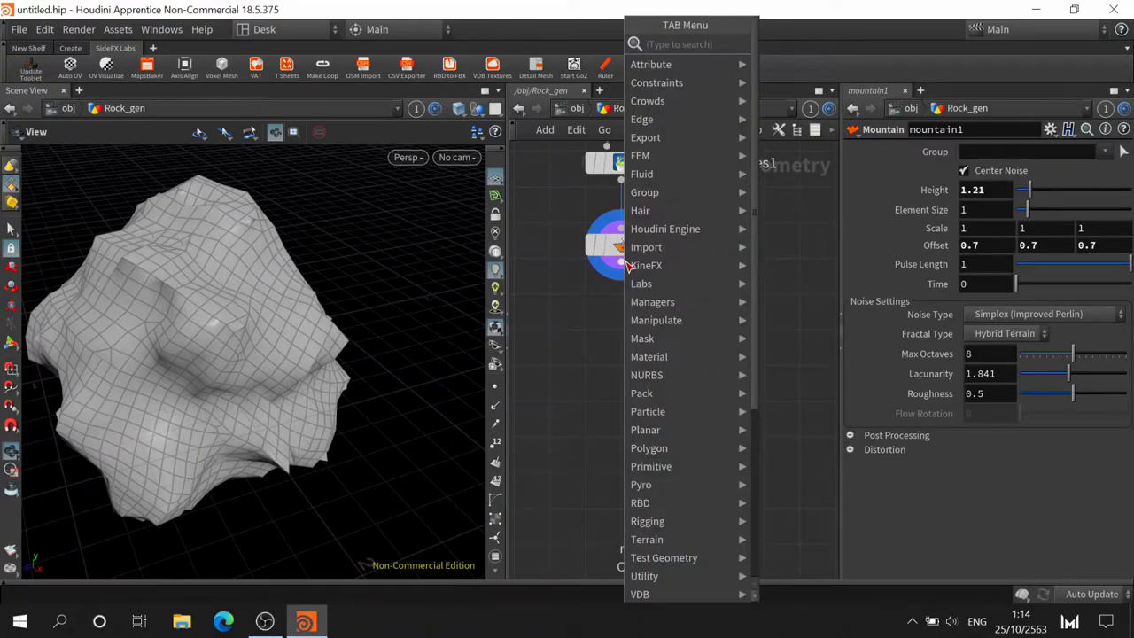
text(vop)
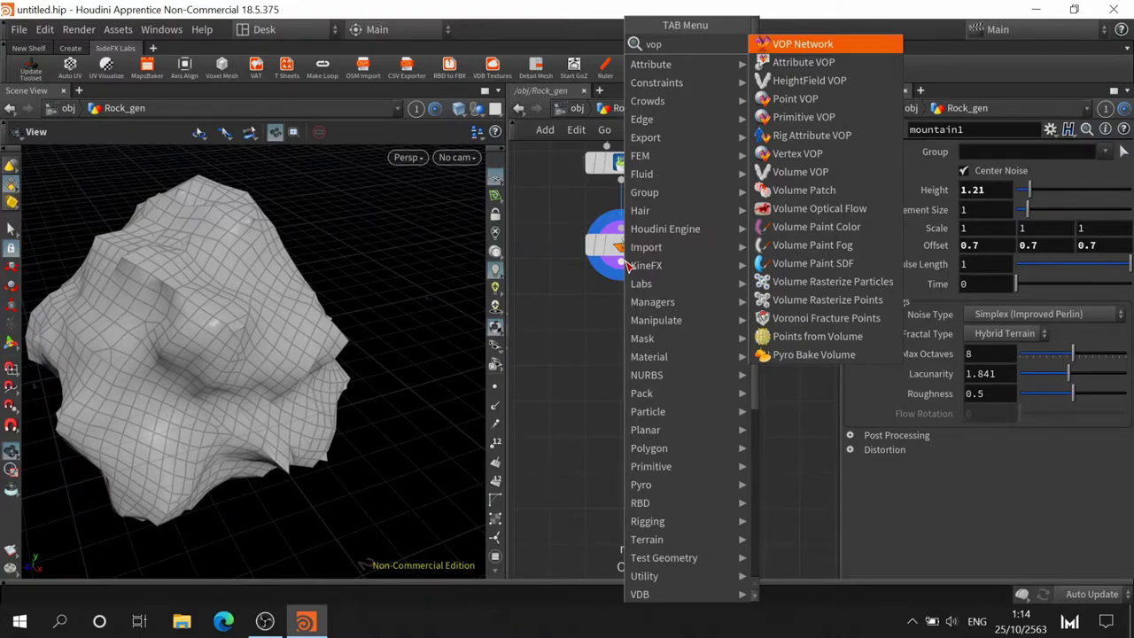
click(793, 98)
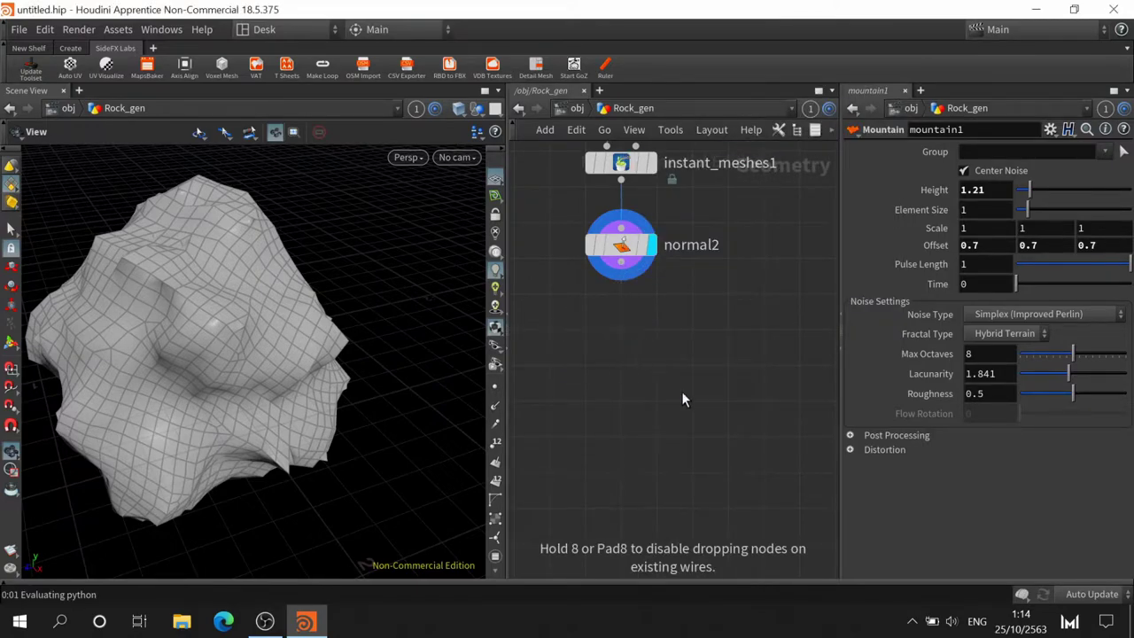
click(620, 332)
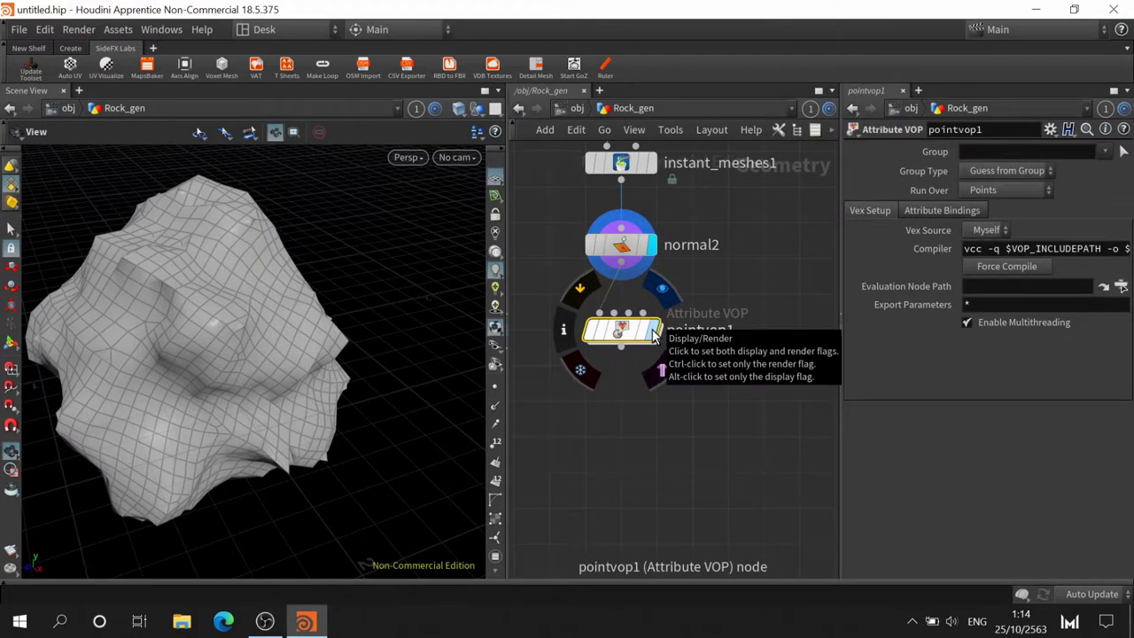
click(654, 334)
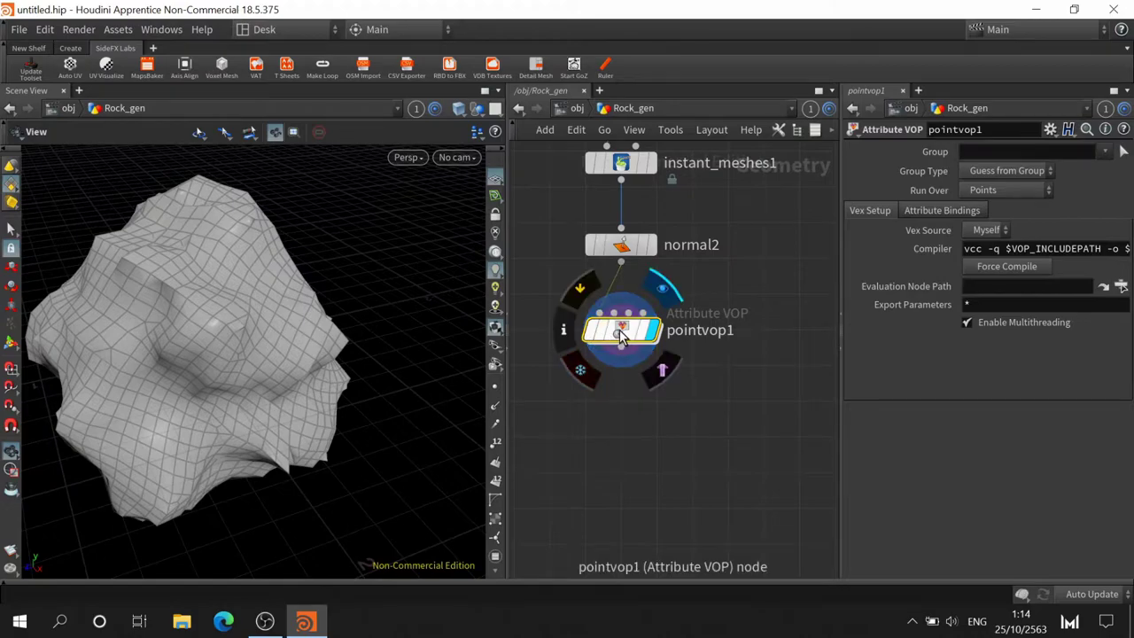
double_click(620, 333)
Narrow the 3D viewport to widen the network editor and nudge geometryvopglobal1 up-left
scroll(595, 276, up, 2)
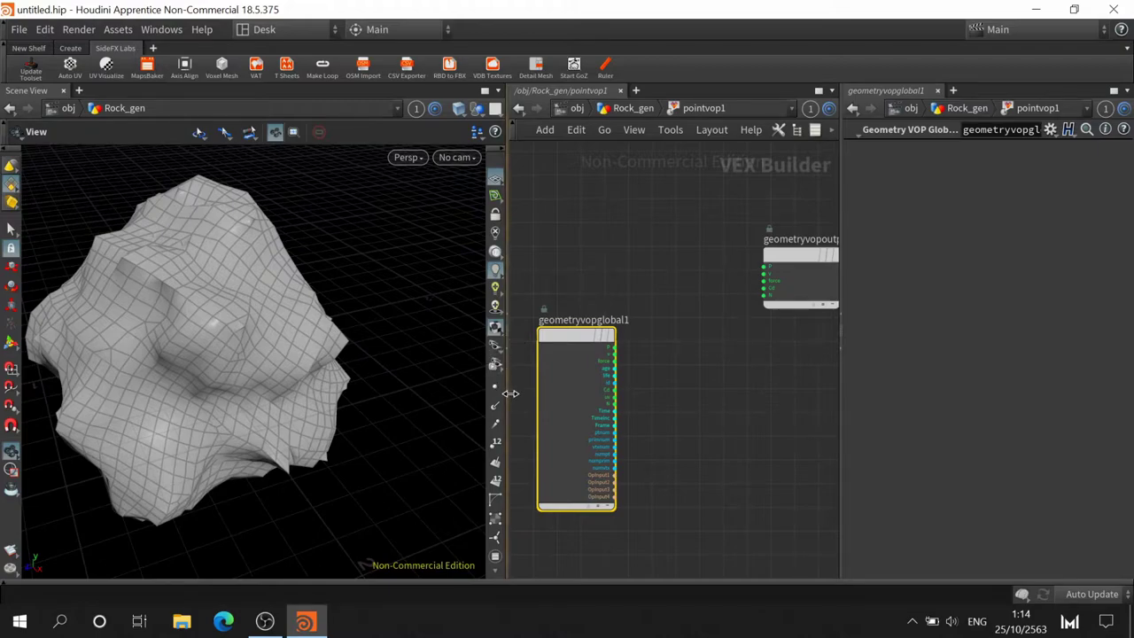
drag(506, 392, 410, 397)
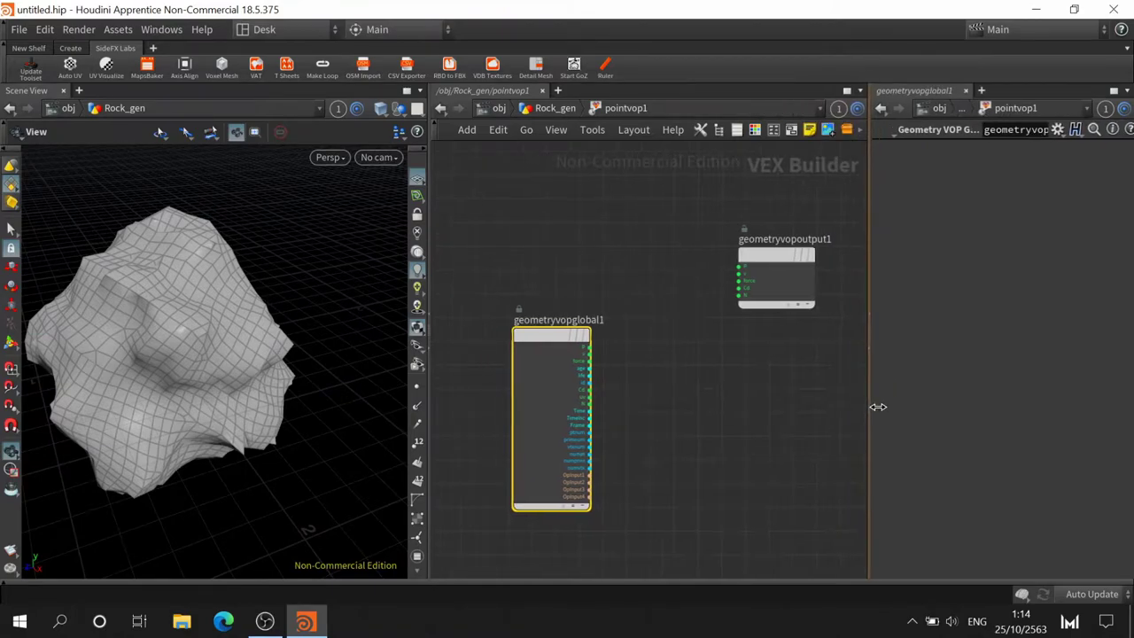
drag(803, 414, 875, 415)
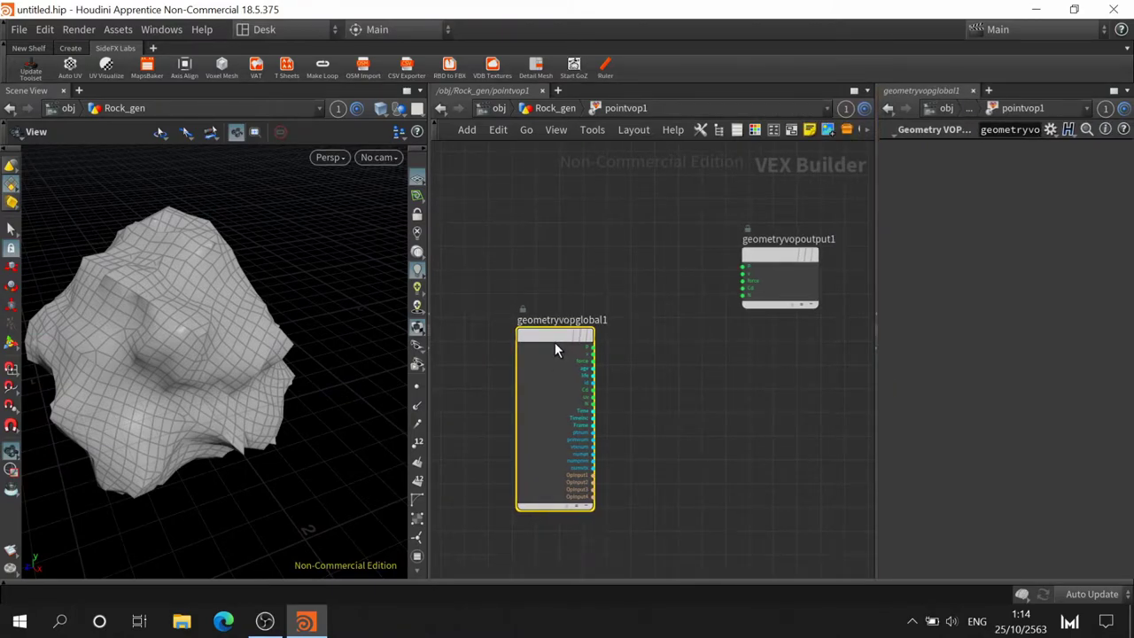
drag(554, 342, 506, 228)
scroll(512, 217, up, 3)
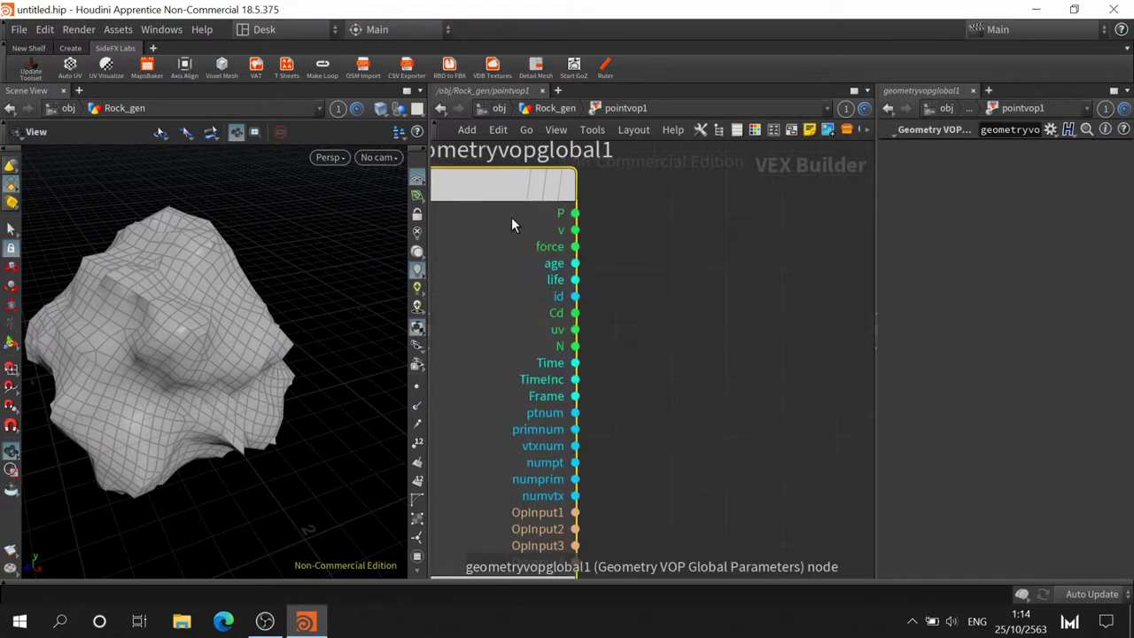
scroll(551, 234, down, 5)
scroll(653, 235, up, 4)
scroll(642, 242, down, 3)
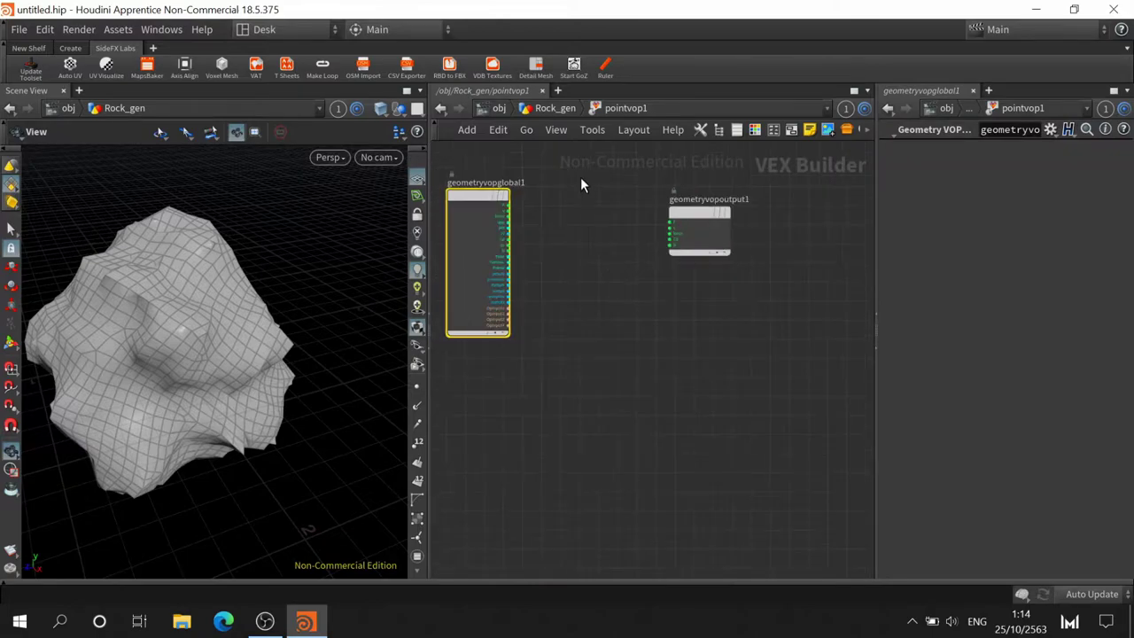
Step back to Rock_gen, re-enter pointvop1, and pan to show geometryvopoutput1
click(555, 107)
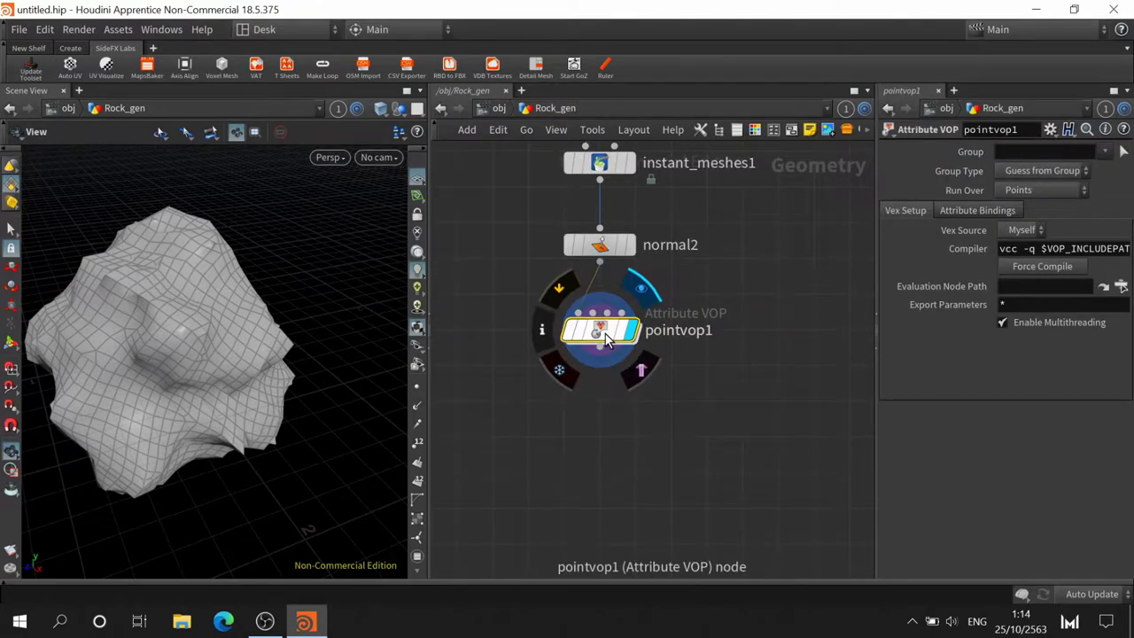
double_click(605, 333)
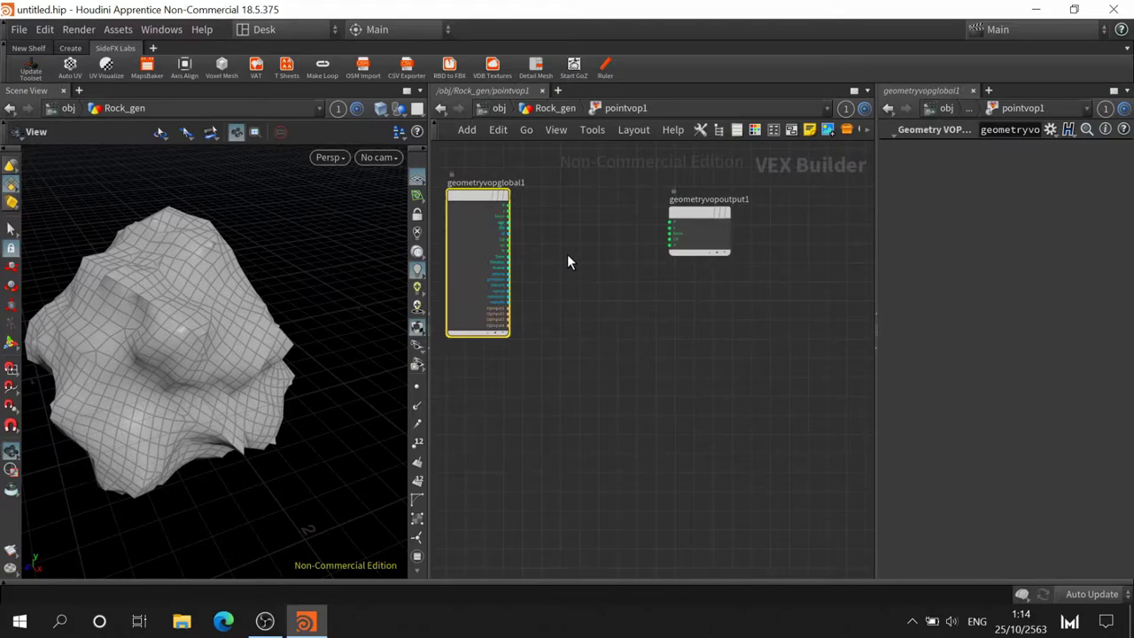
scroll(585, 279, up, 1)
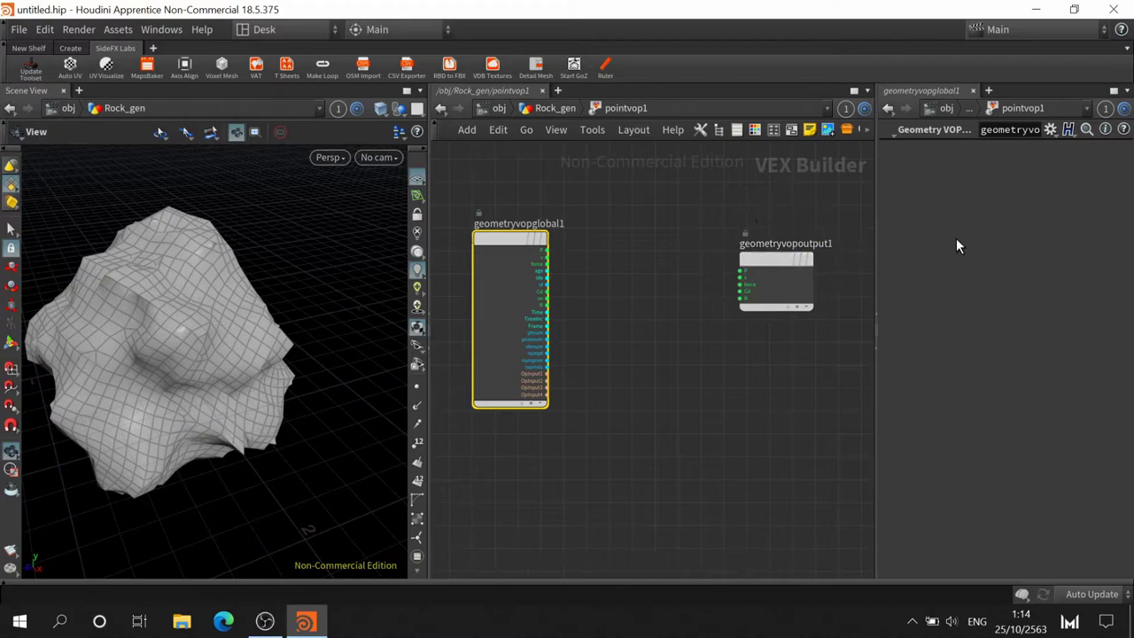
scroll(474, 261, up, 3)
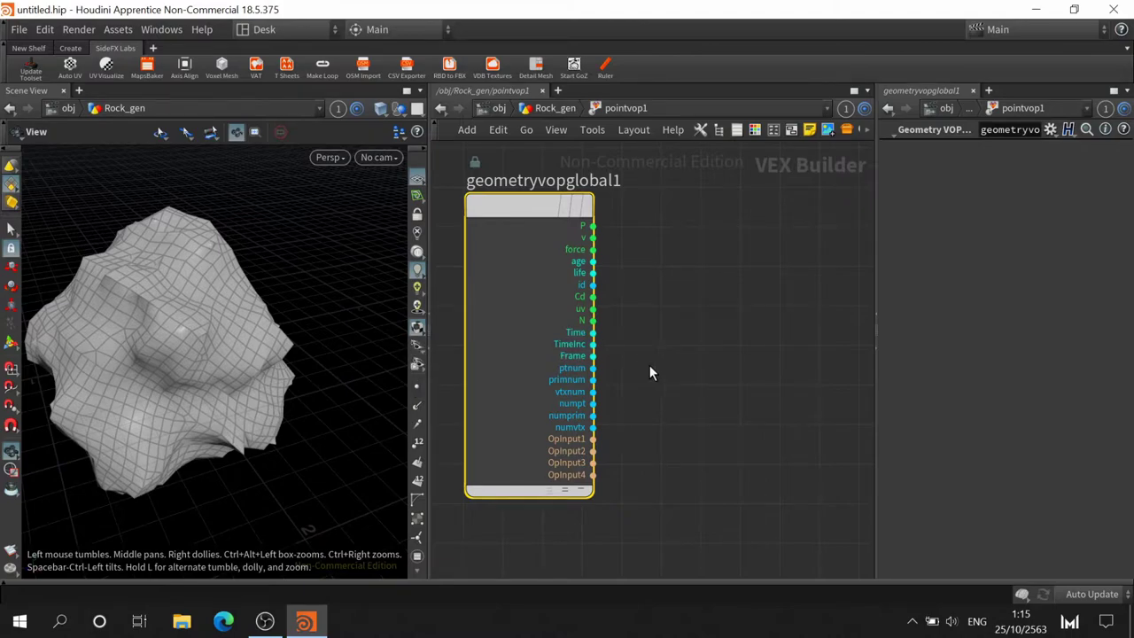
middle_drag(687, 362, 572, 316)
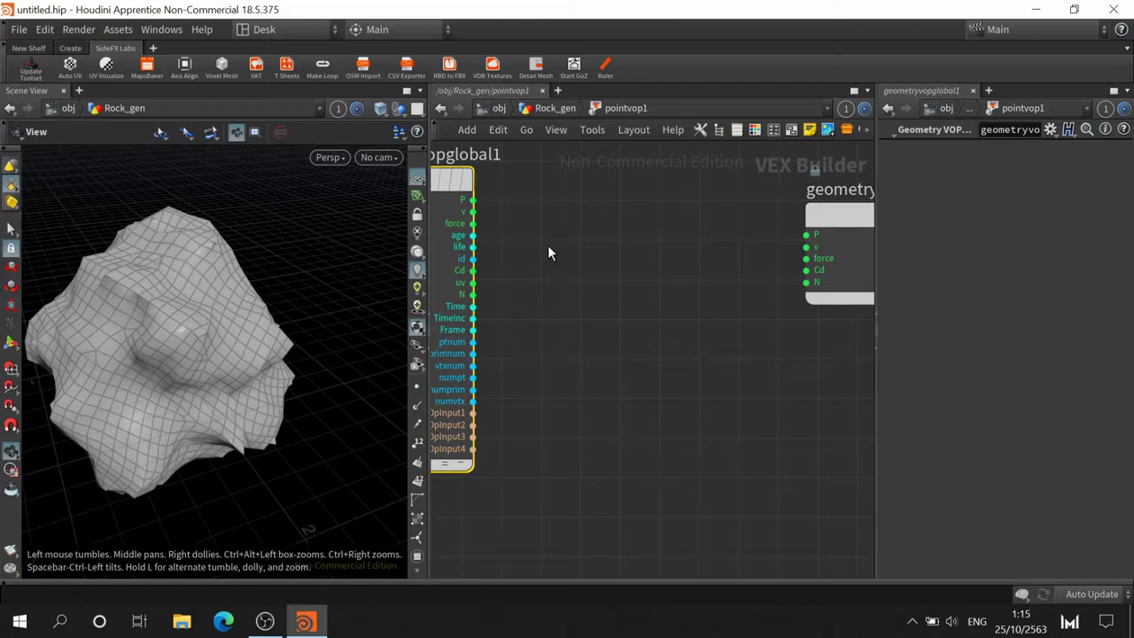
Place a Unified Noise node, unifiednoise1, between the globals and output, then frame all nodes with H
key(Tab)
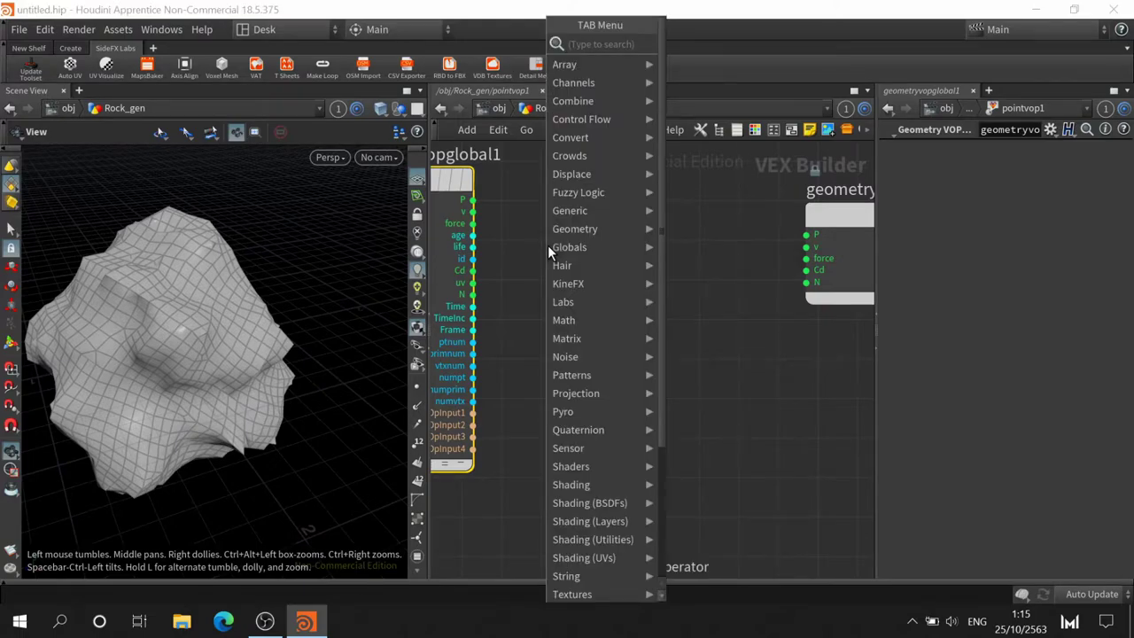
text(uni)
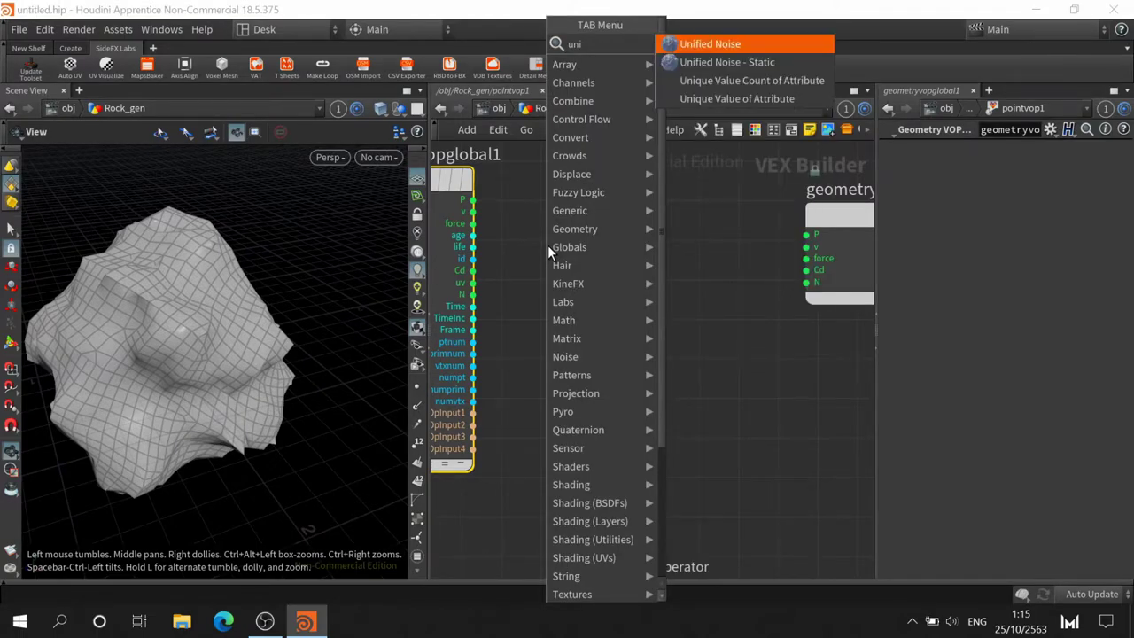
click(692, 42)
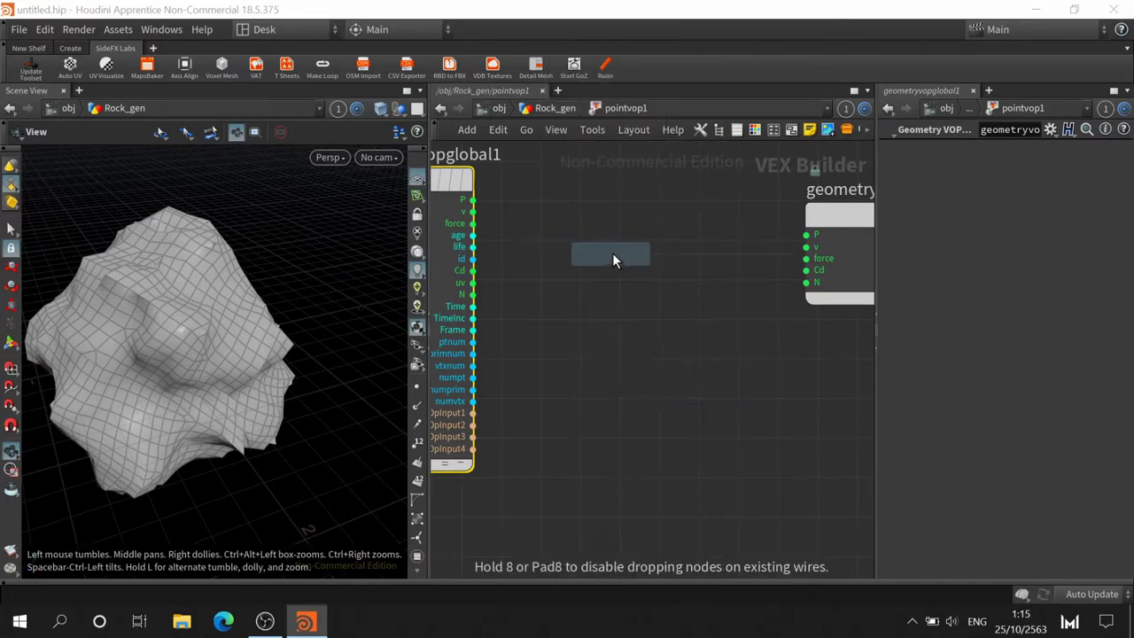
click(620, 248)
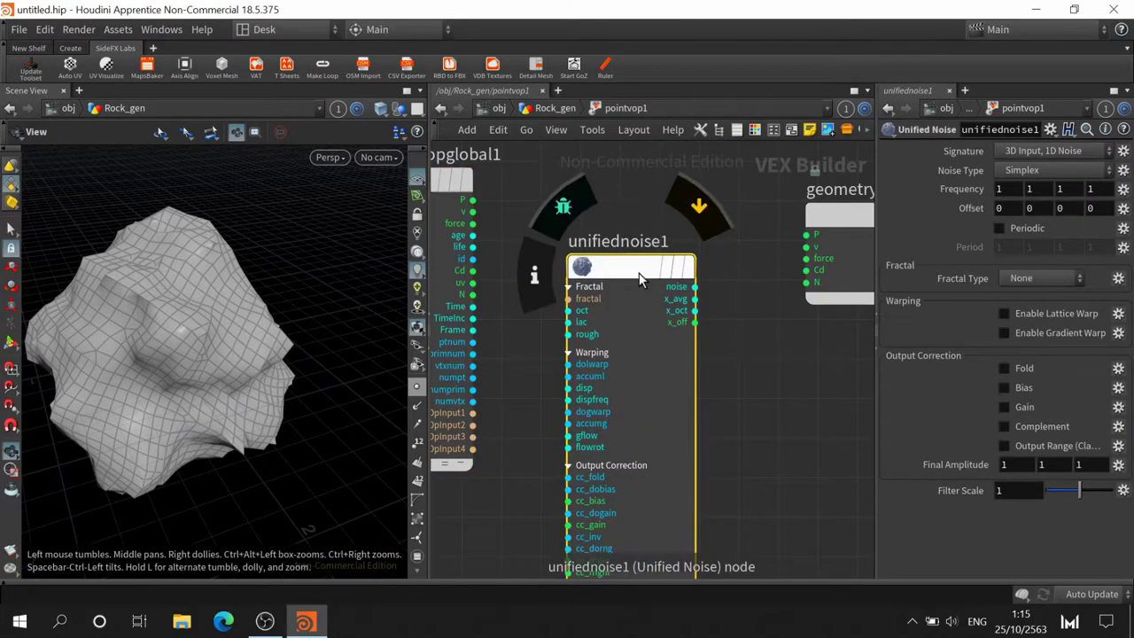
drag(631, 266, 640, 208)
key(h)
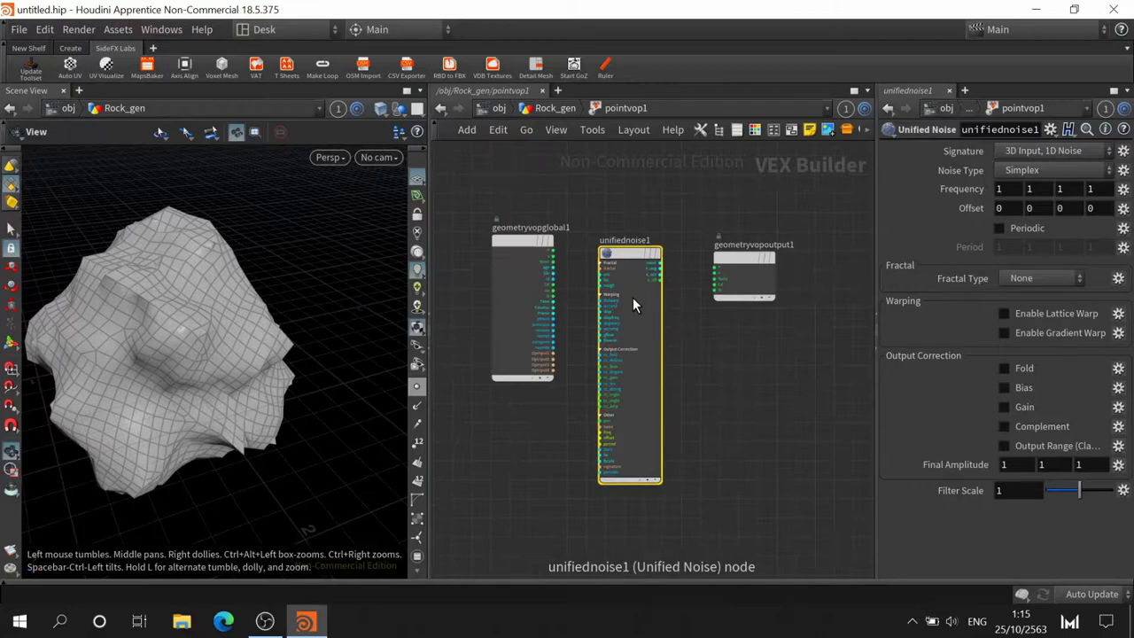
mouse_move(707, 403)
middle_down()
mouse_move(707, 367)
mouse_move(703, 378)
middle_up()
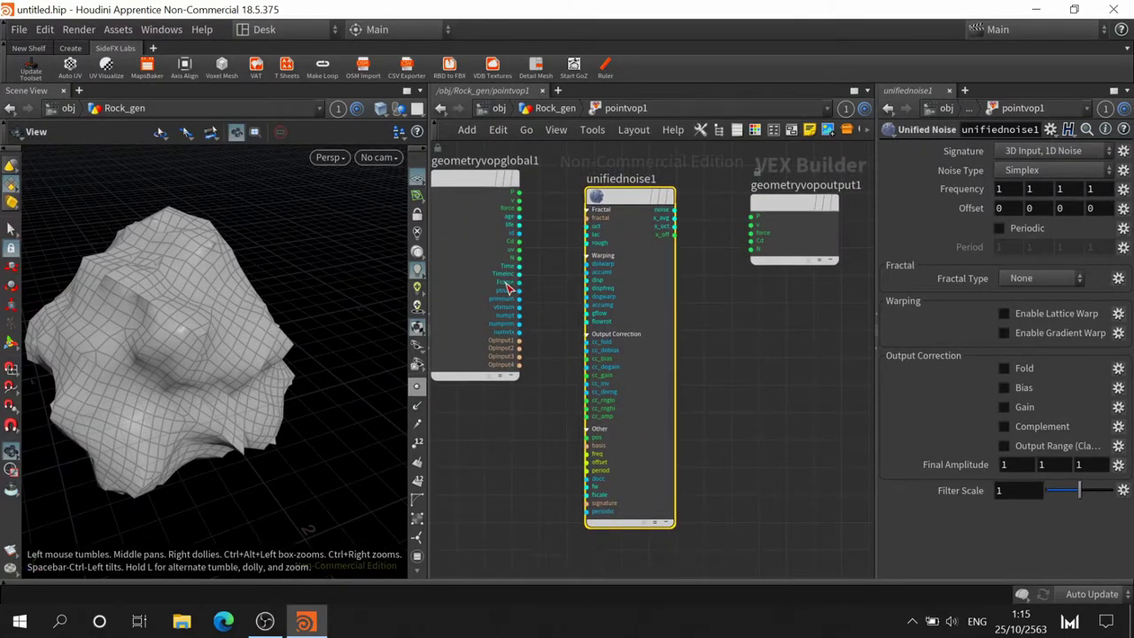
scroll(562, 236, up, 2)
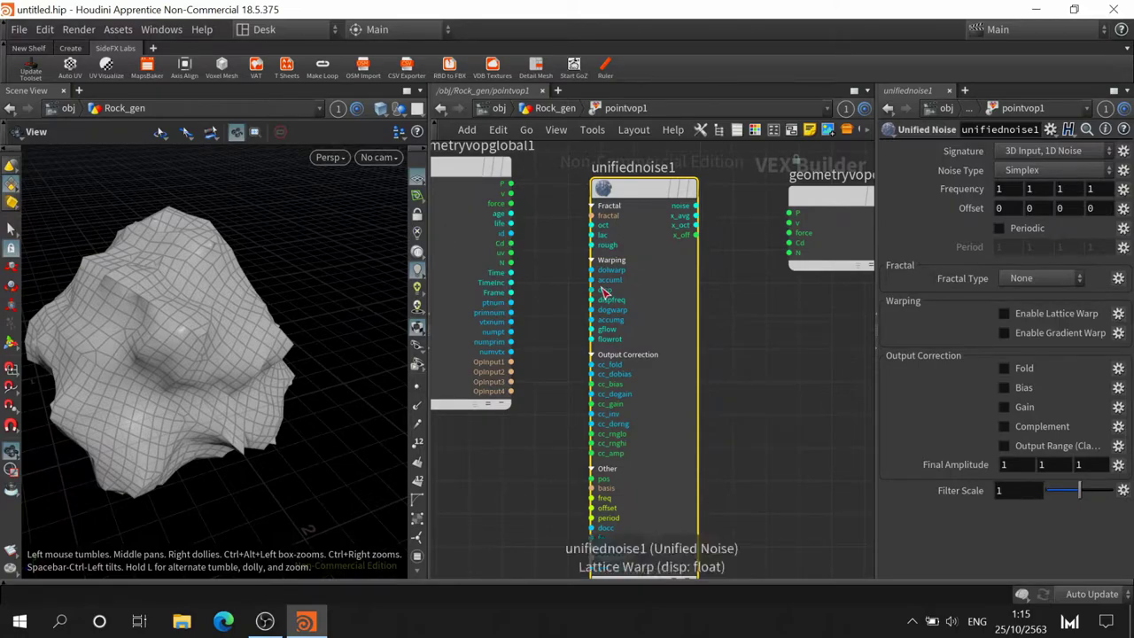
scroll(590, 326, down, 2)
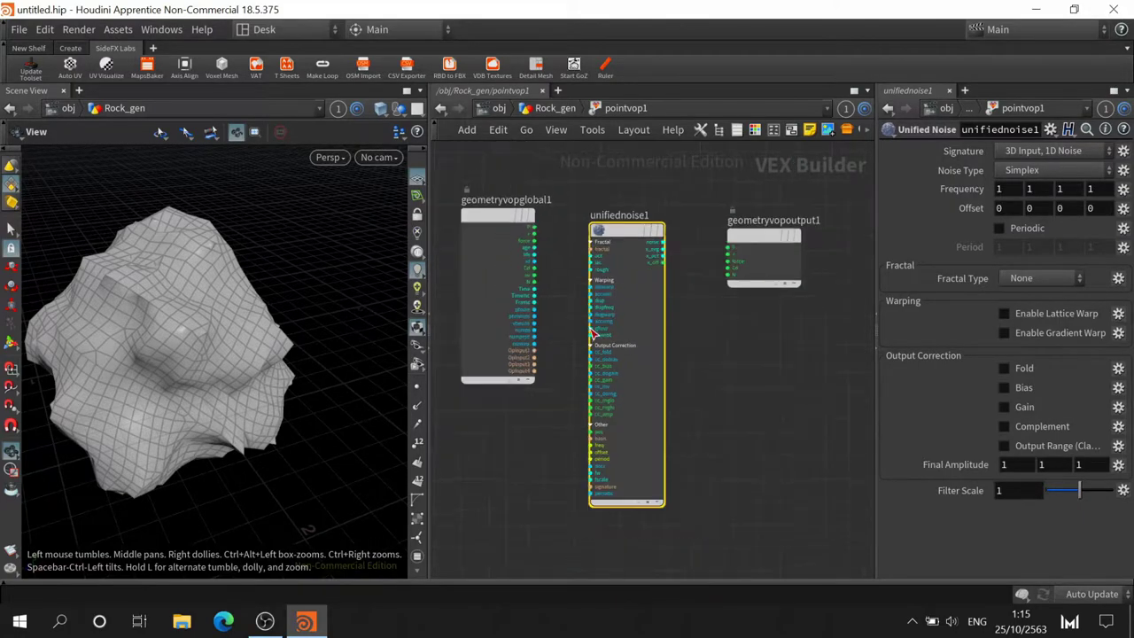
scroll(589, 328, up, 2)
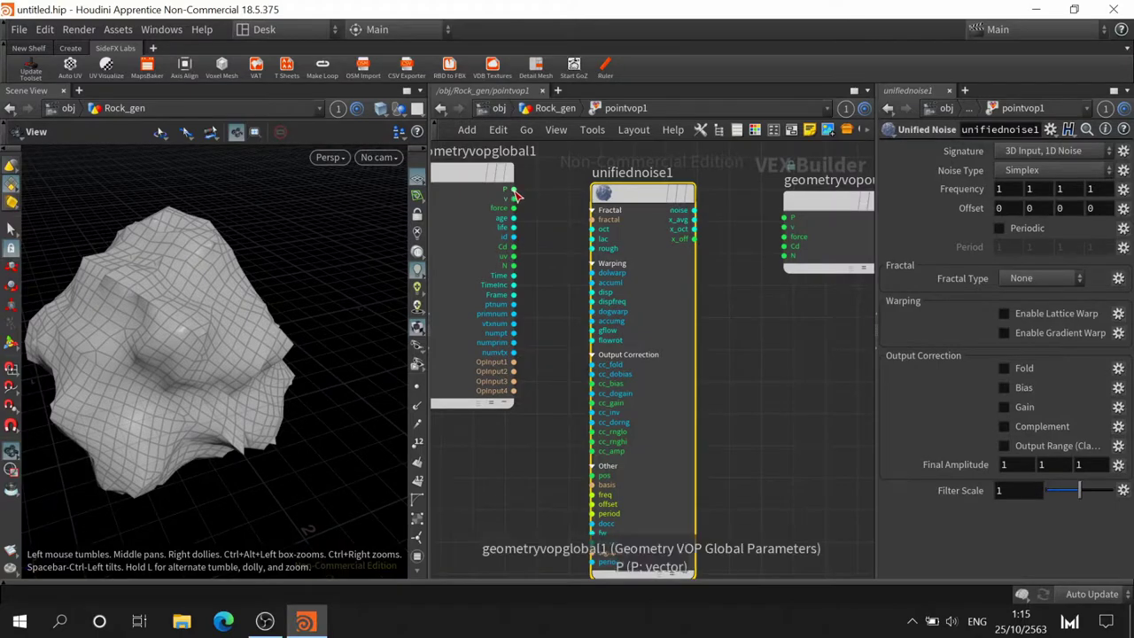
Wire geometryvopglobal1's P into unifiednoise1's pos, and the noise output into the output's P
drag(515, 191, 591, 477)
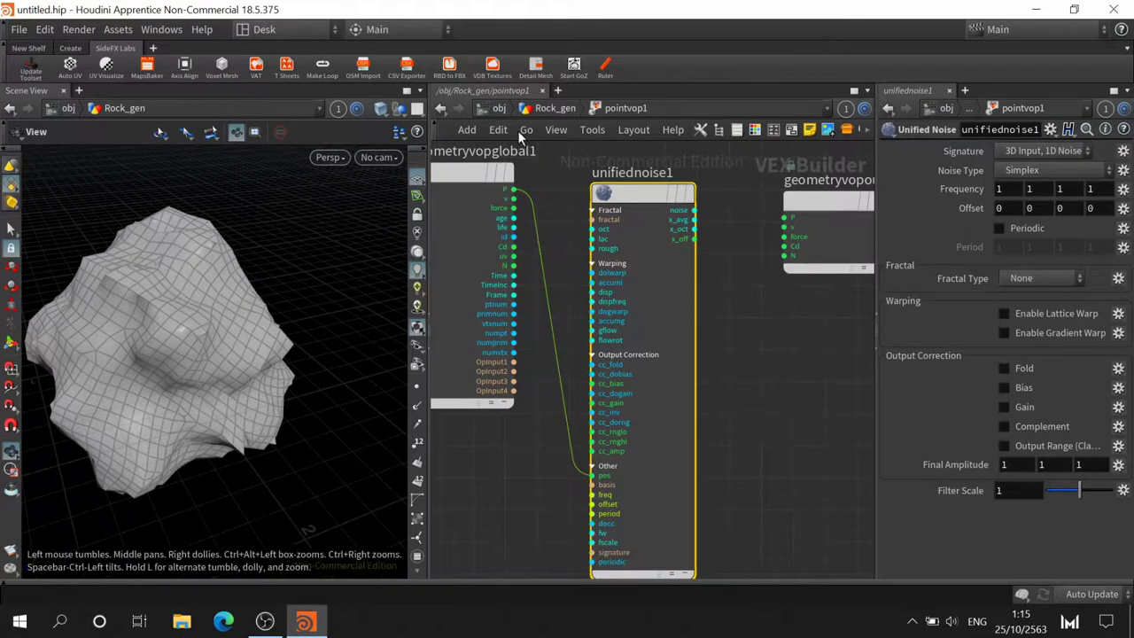
middle_drag(789, 319, 691, 333)
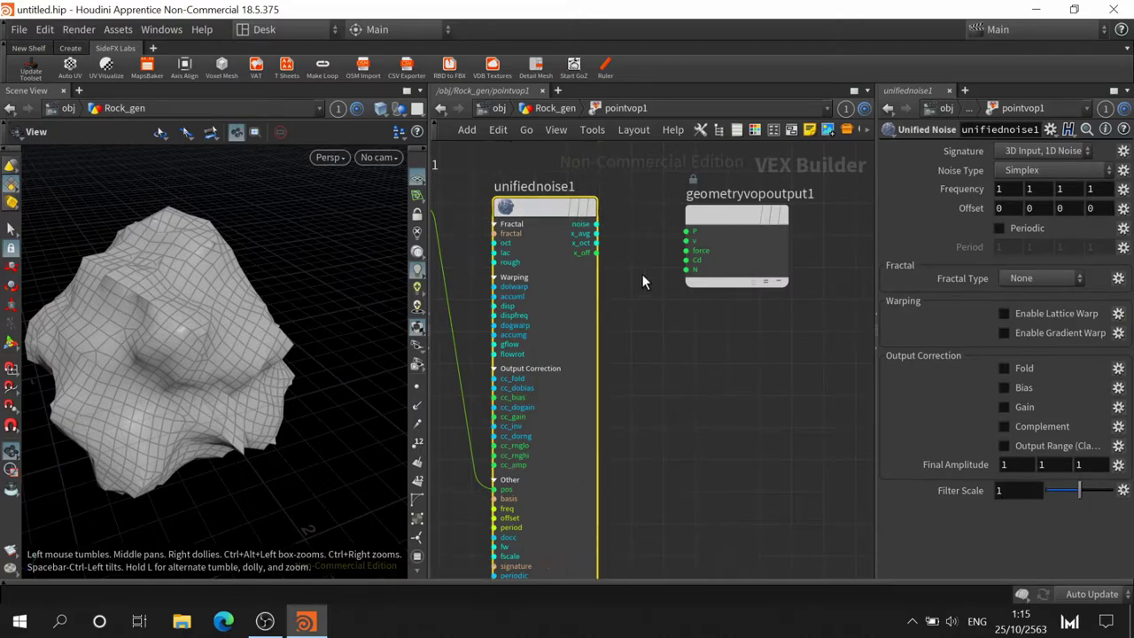
middle_drag(648, 315, 694, 318)
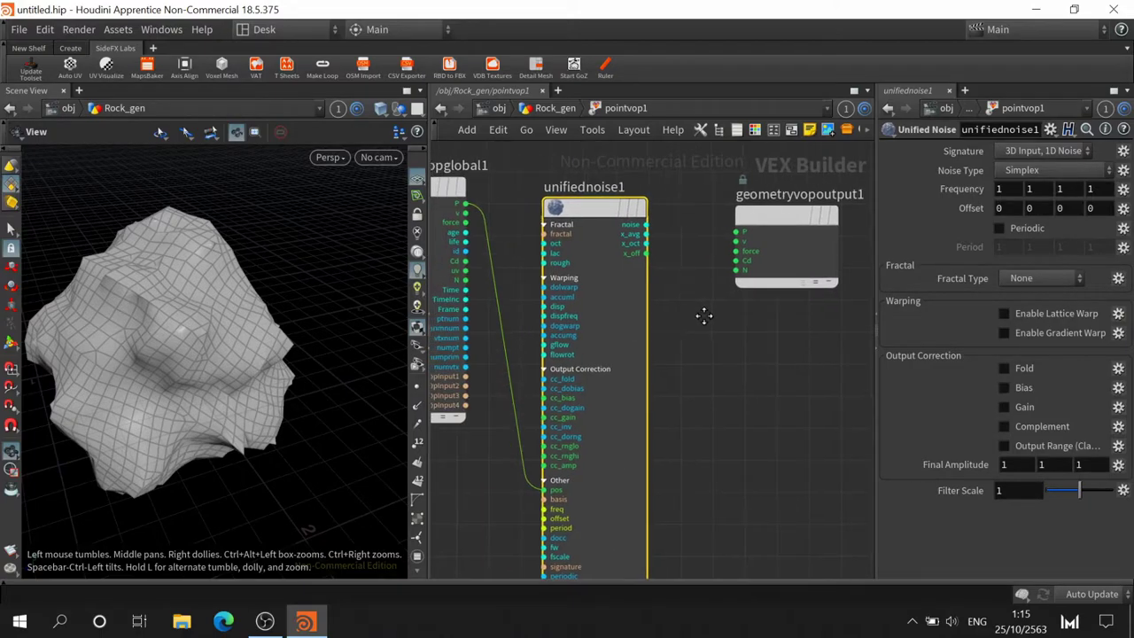
click(641, 228)
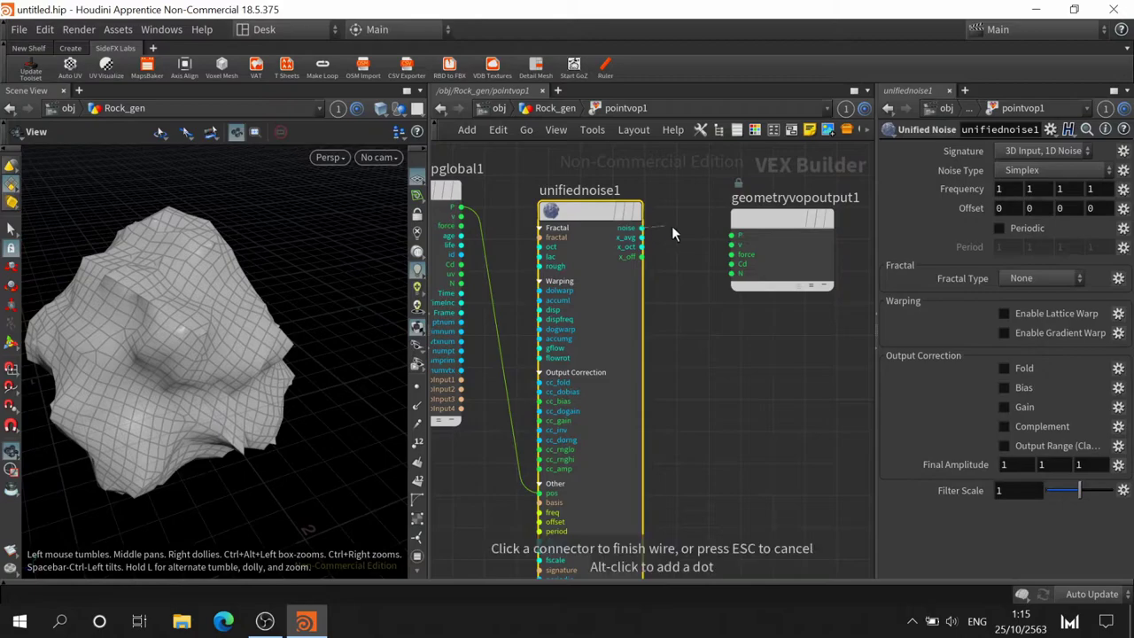
click(735, 236)
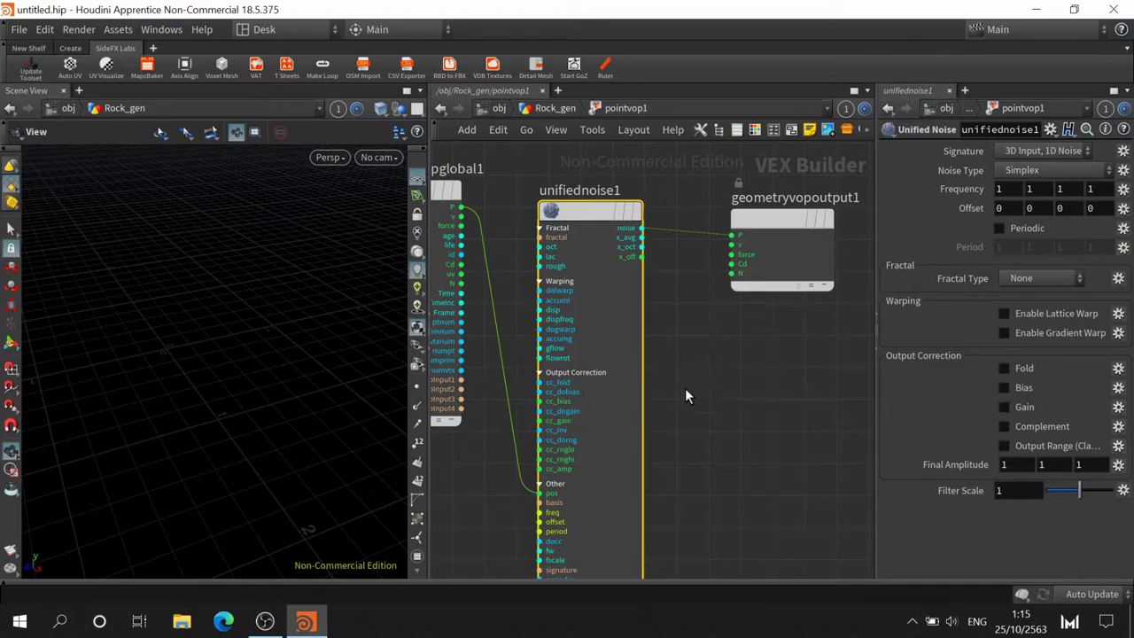
Tidy the layout, move geometryvopoutput1 right, and delete the noise-to-output P wire
scroll(711, 390, down, 2)
key(l)
scroll(713, 406, up, 2)
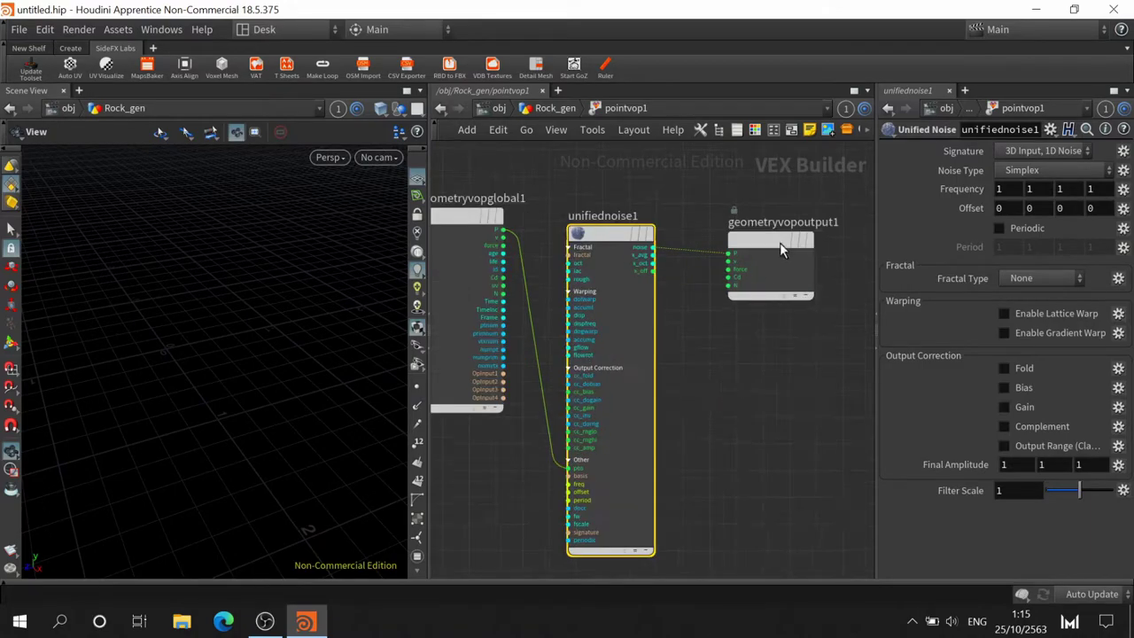
drag(757, 241, 847, 239)
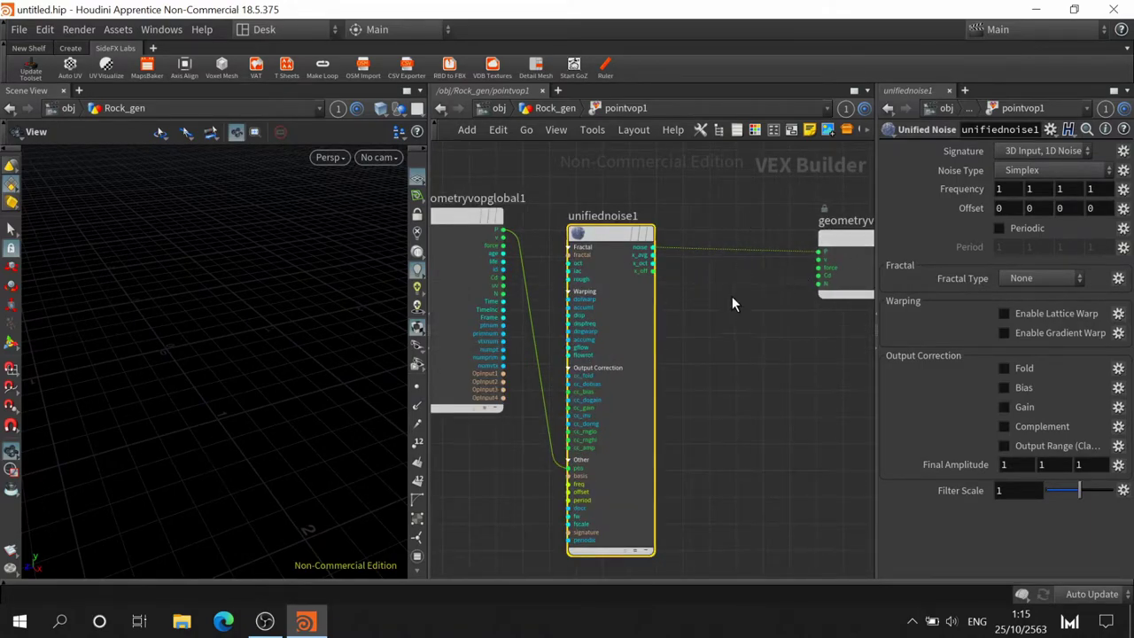
click(721, 332)
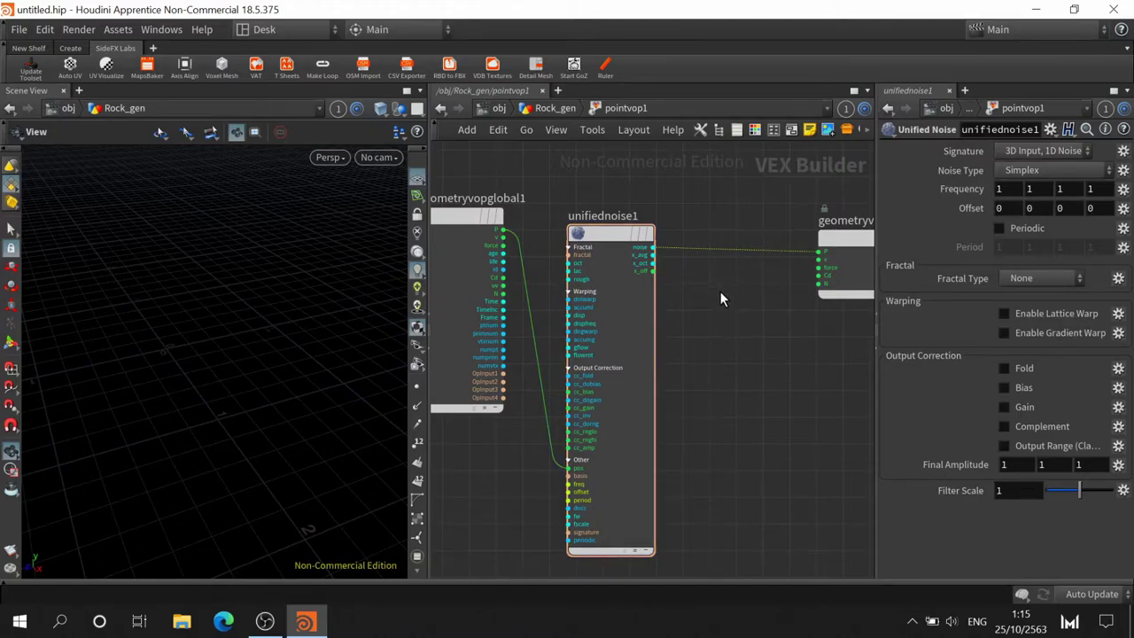
key(Delete)
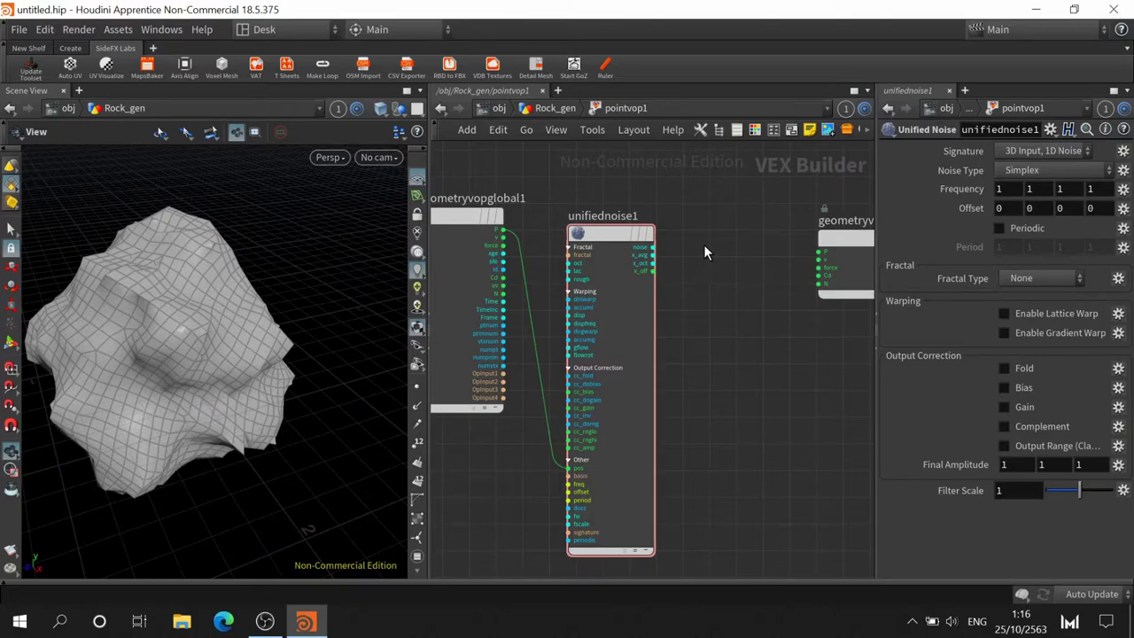
Add a Fit Range node (fit1) inside pointvop1 using the 'fit' search
key(Tab)
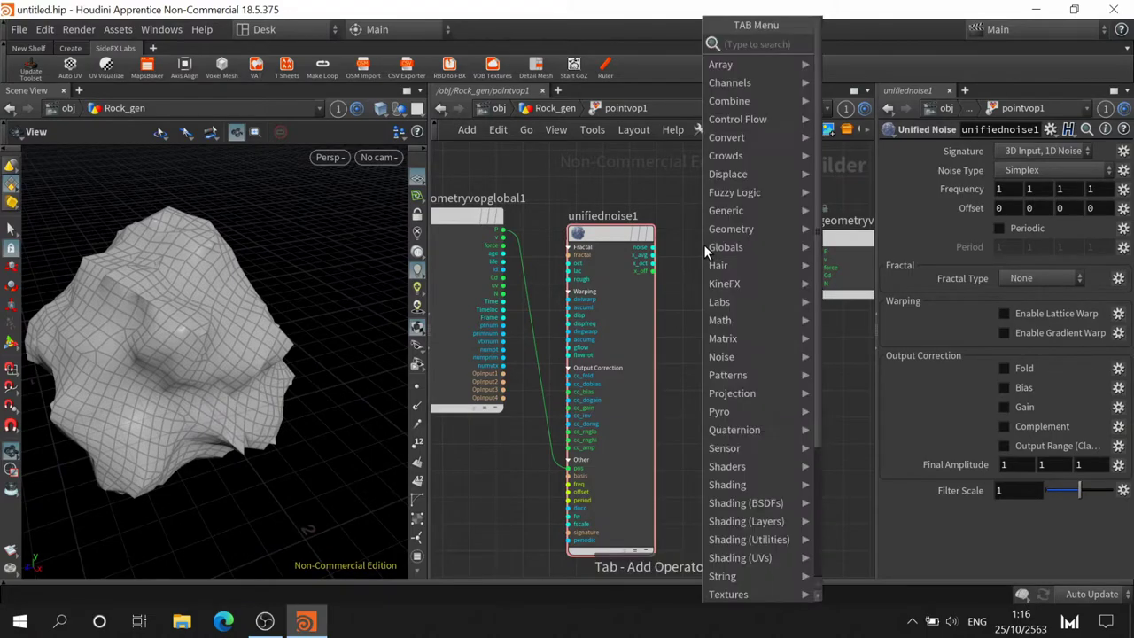
text(fit)
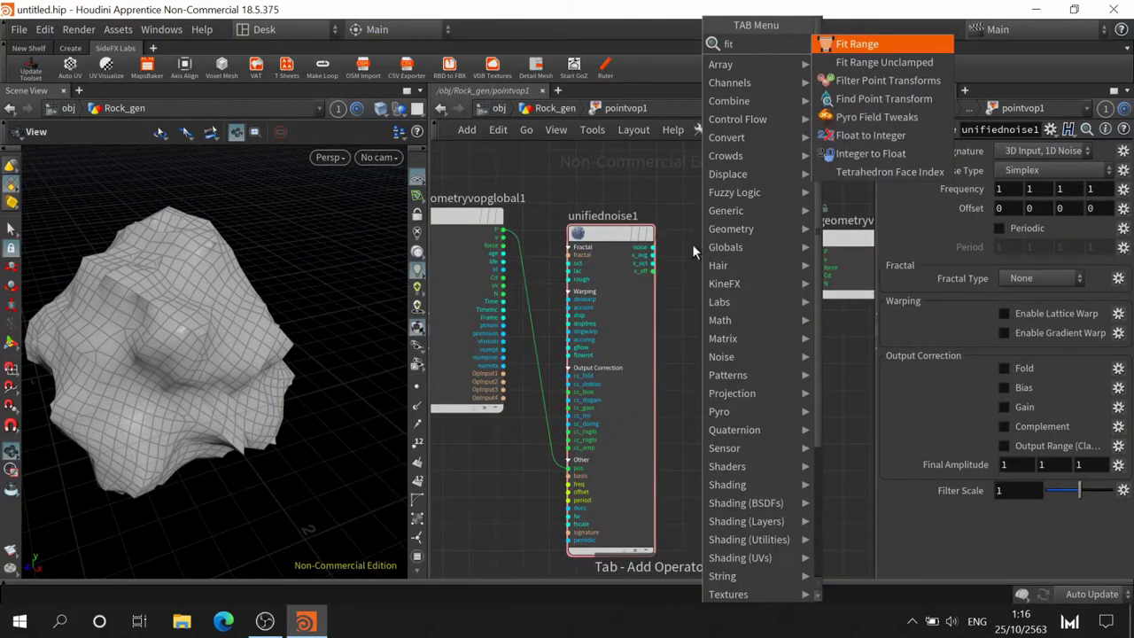
click(860, 44)
click(726, 235)
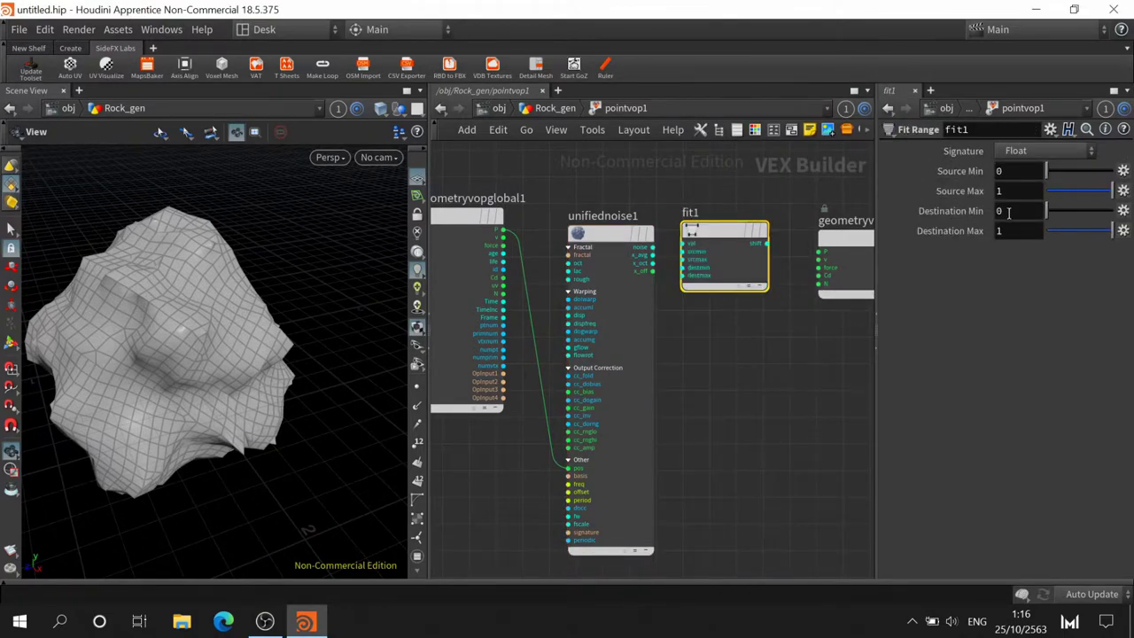
Wire unifiednoise1's noise into fit1's val, then connect shift to the output P and delete that link
scroll(652, 252, up, 3)
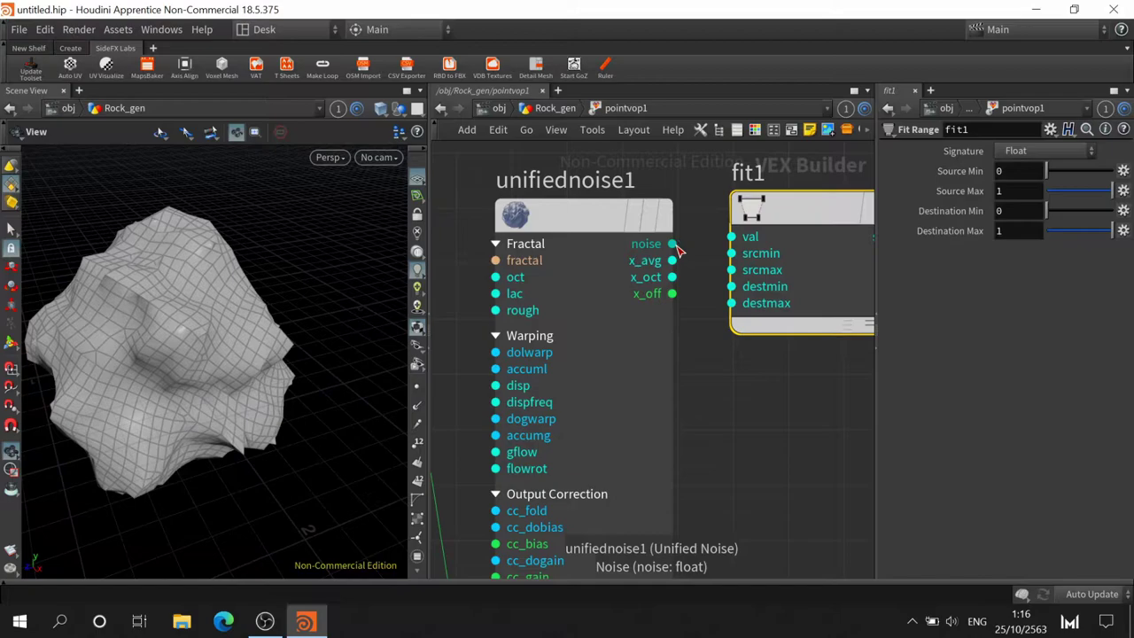
click(673, 244)
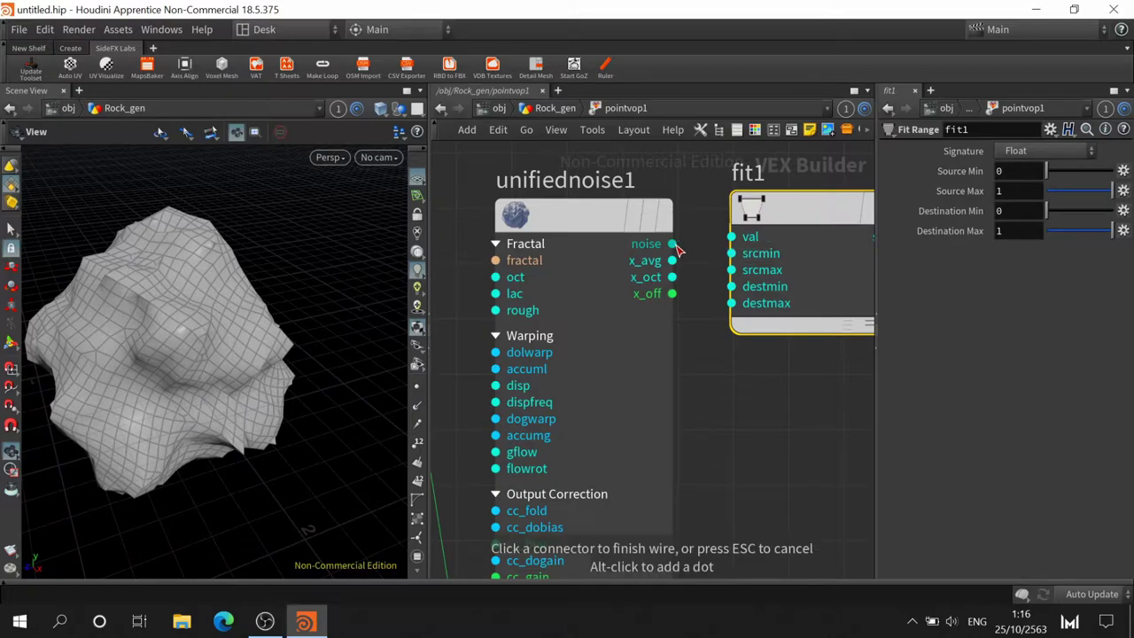
click(731, 237)
middle_drag(774, 398, 535, 355)
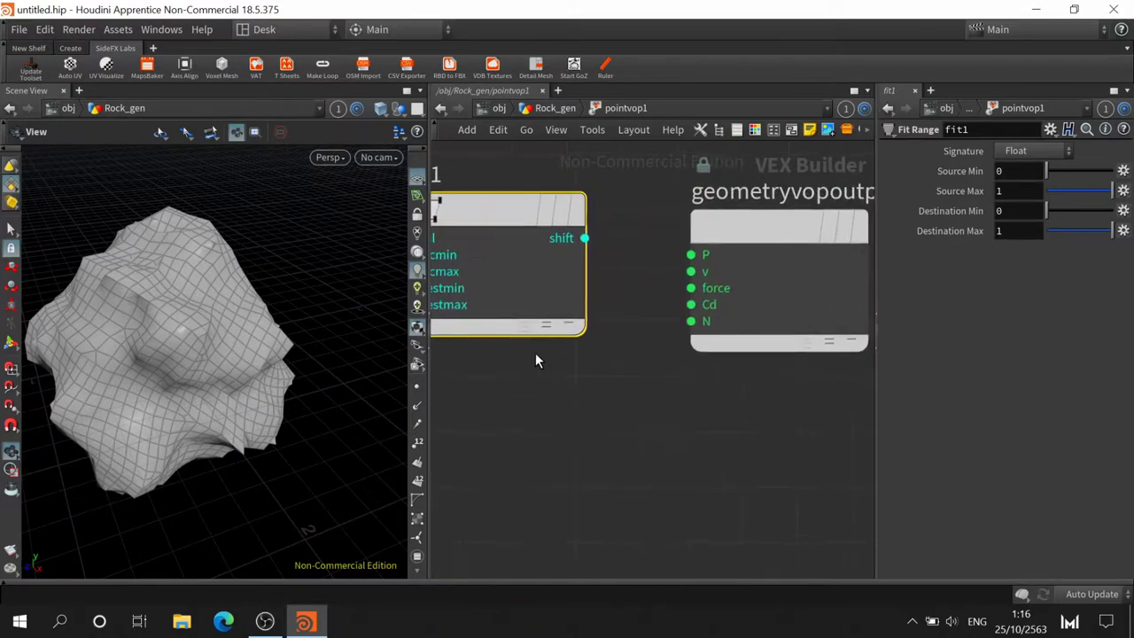
click(587, 240)
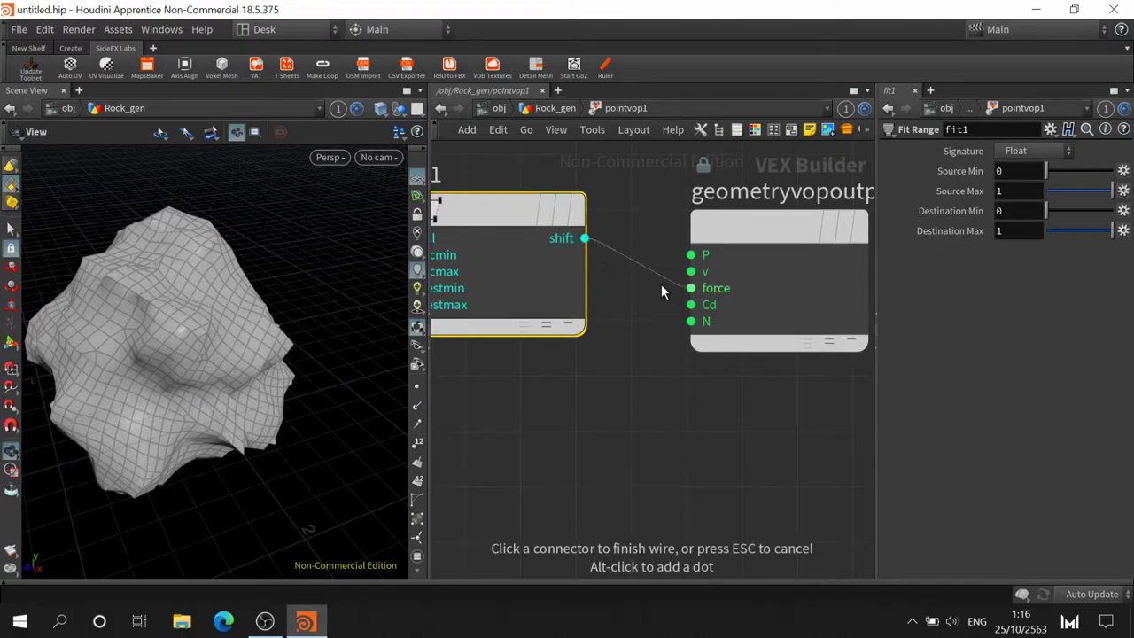
click(642, 229)
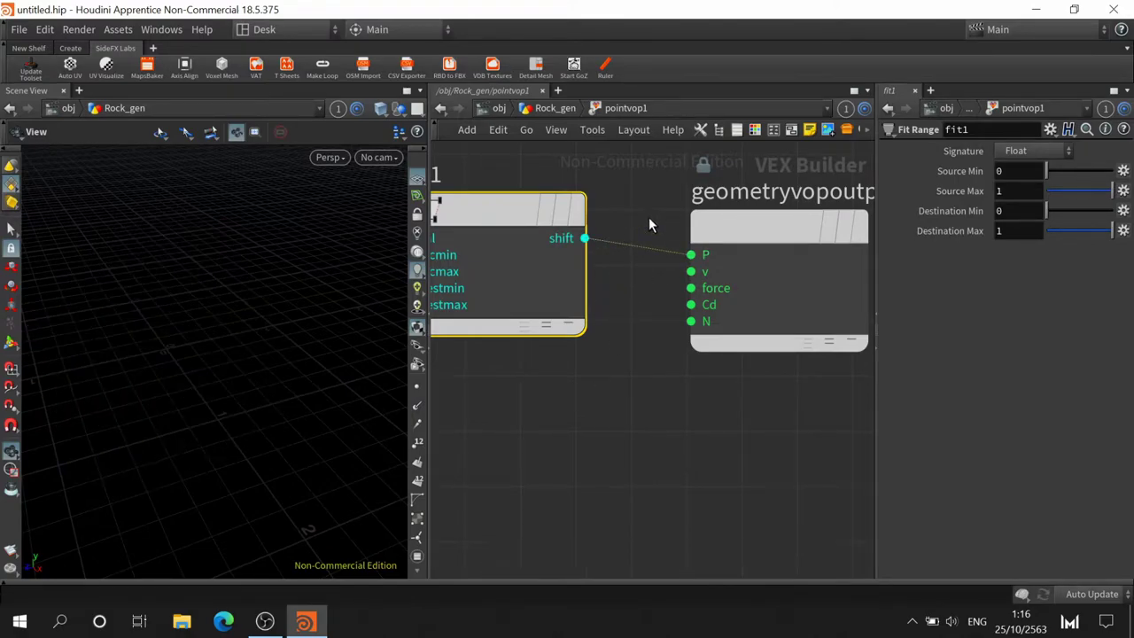
key(Delete)
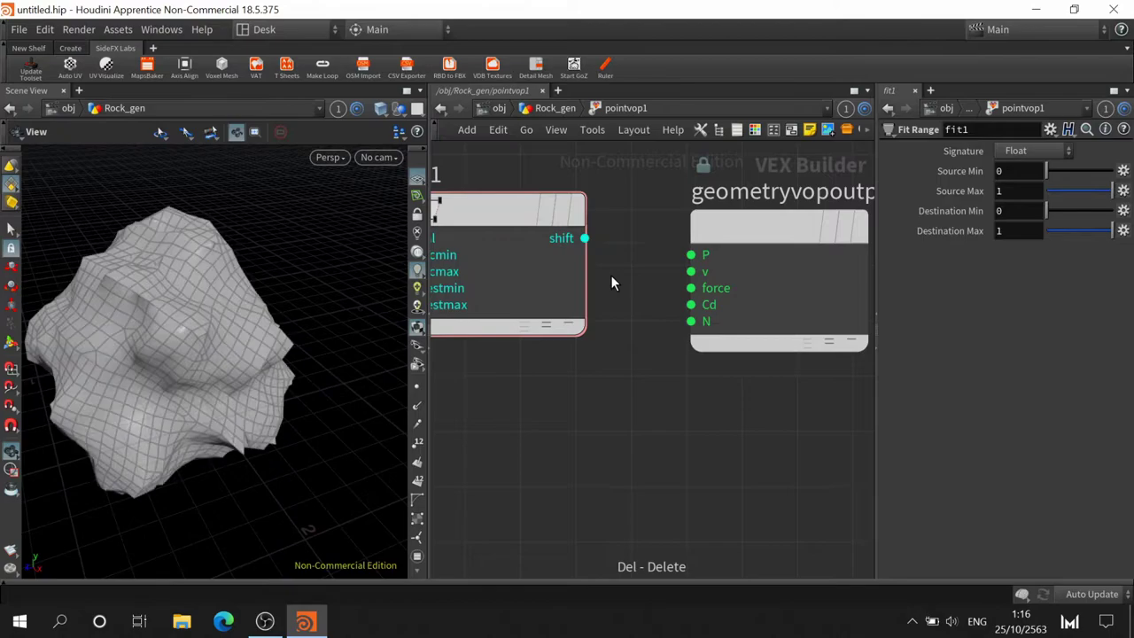
Move the geometry output node further right, keeping fit1 and the output in view
scroll(685, 426, down, 5)
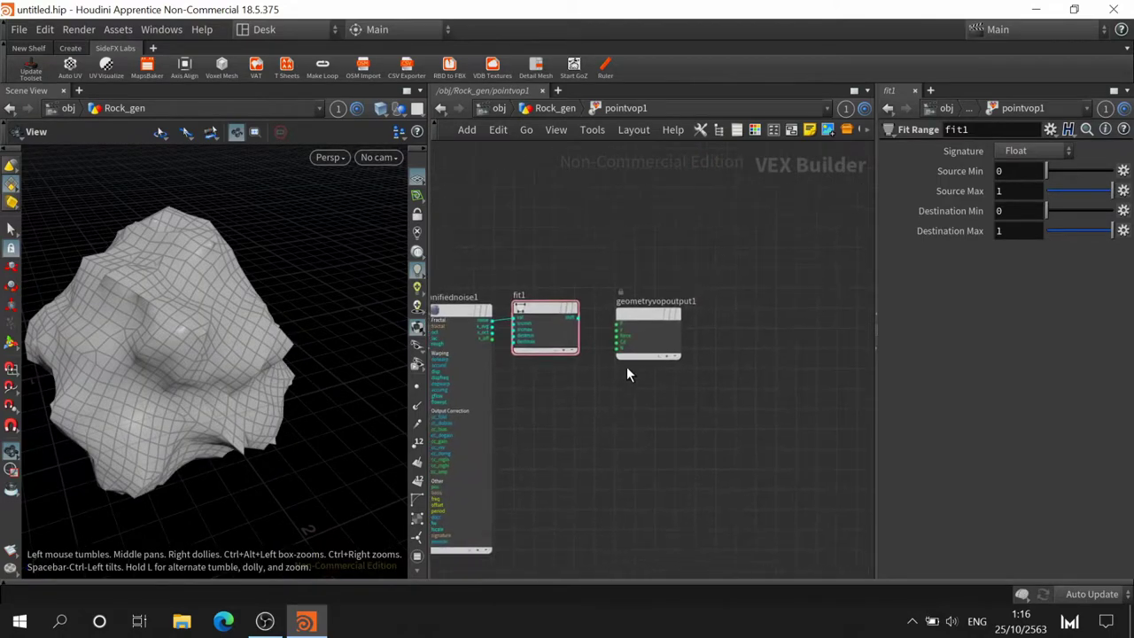
drag(638, 305, 734, 301)
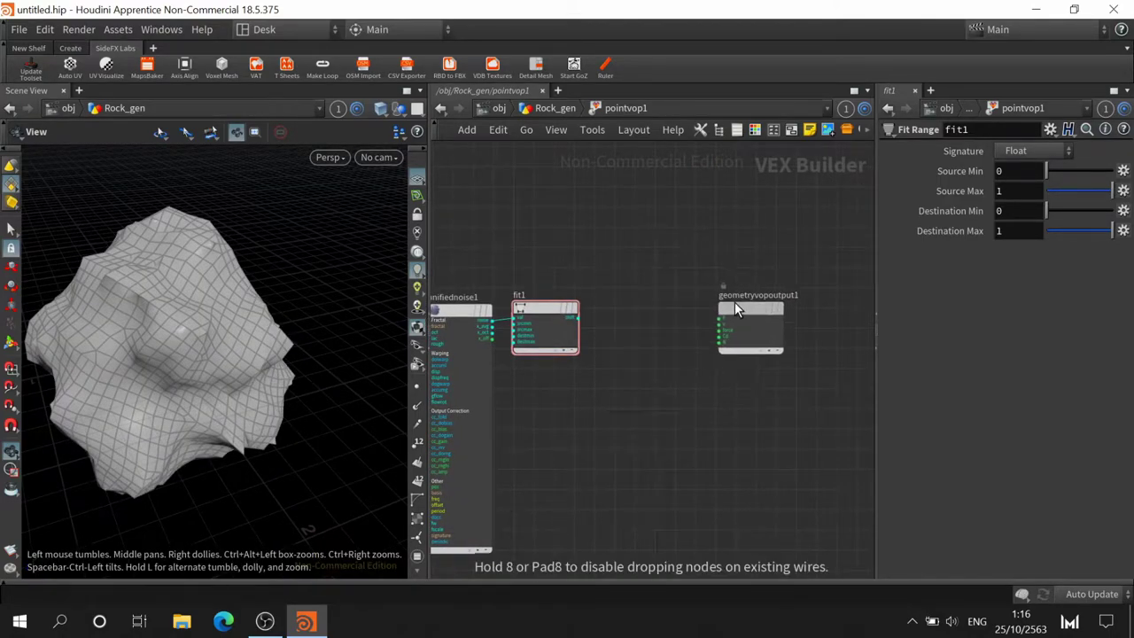
scroll(520, 384, up, 5)
scroll(642, 250, down, 2)
middle_drag(750, 385, 643, 443)
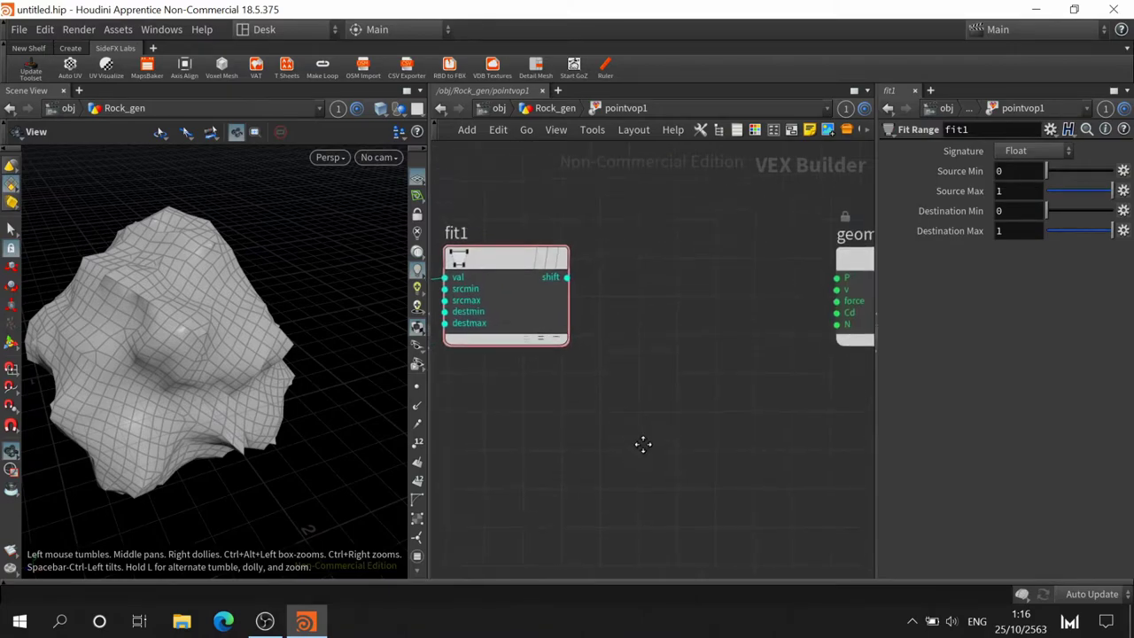
key(Tab)
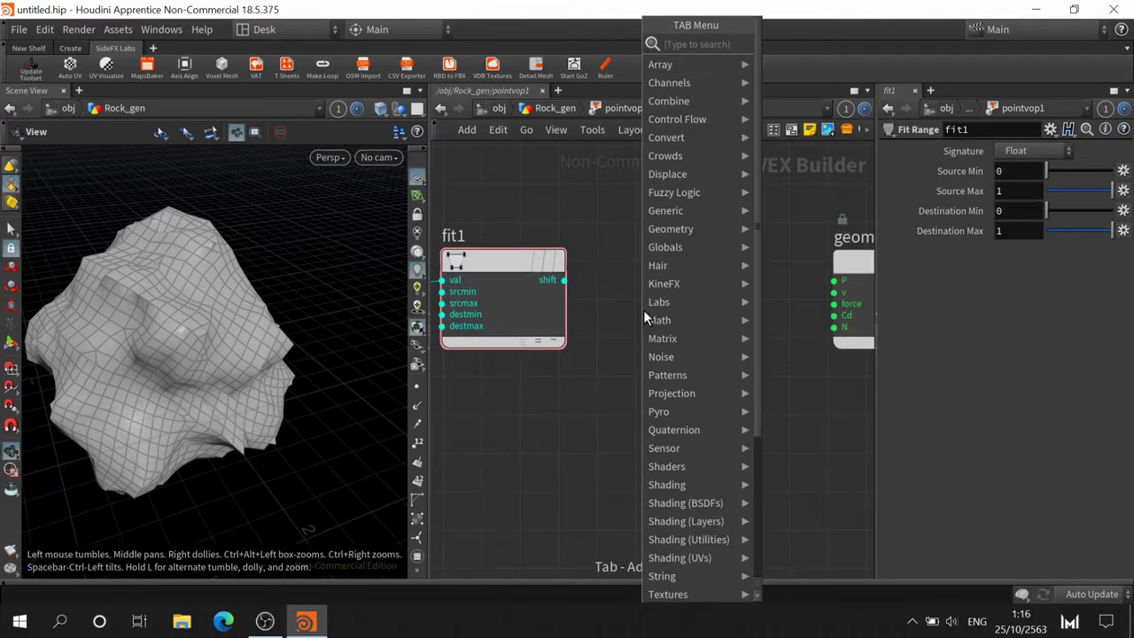
Add a Displace Along Normal node and feed fit1's shift into its amount
text(disp)
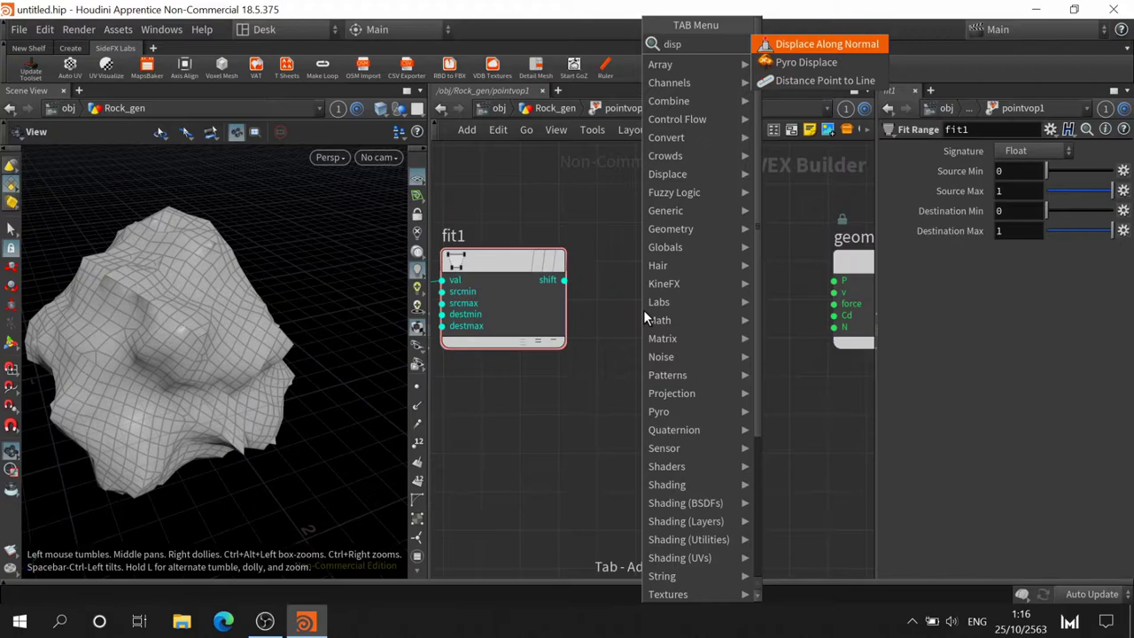
click(852, 47)
click(690, 289)
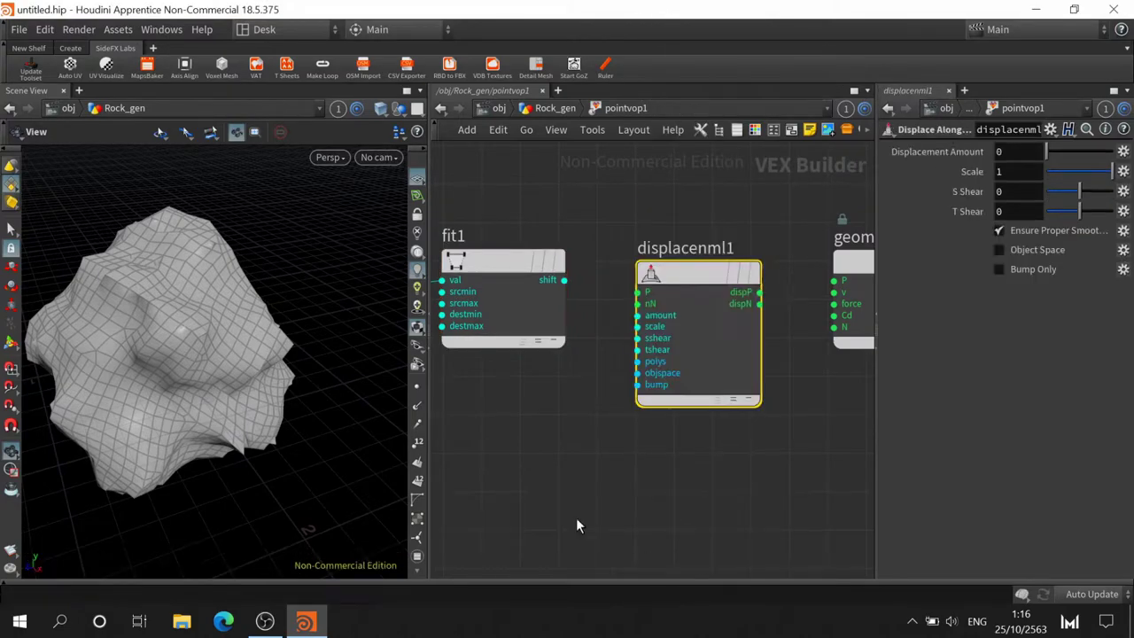
click(564, 281)
click(638, 316)
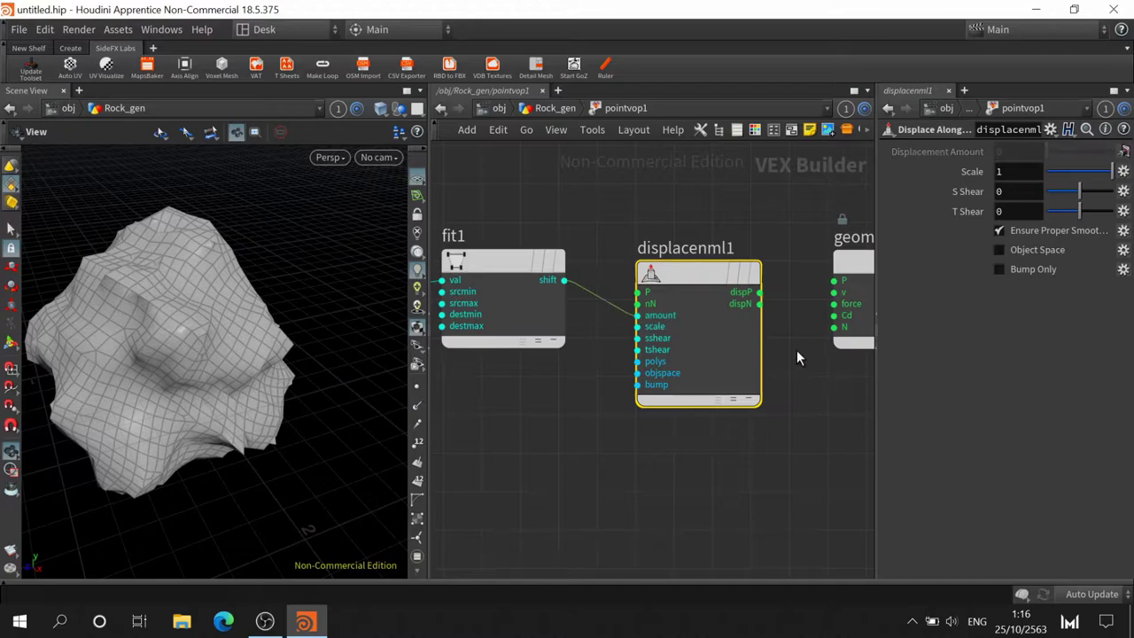
Route displacenml1's dispP into the output P and inspect the displaced rock
click(759, 291)
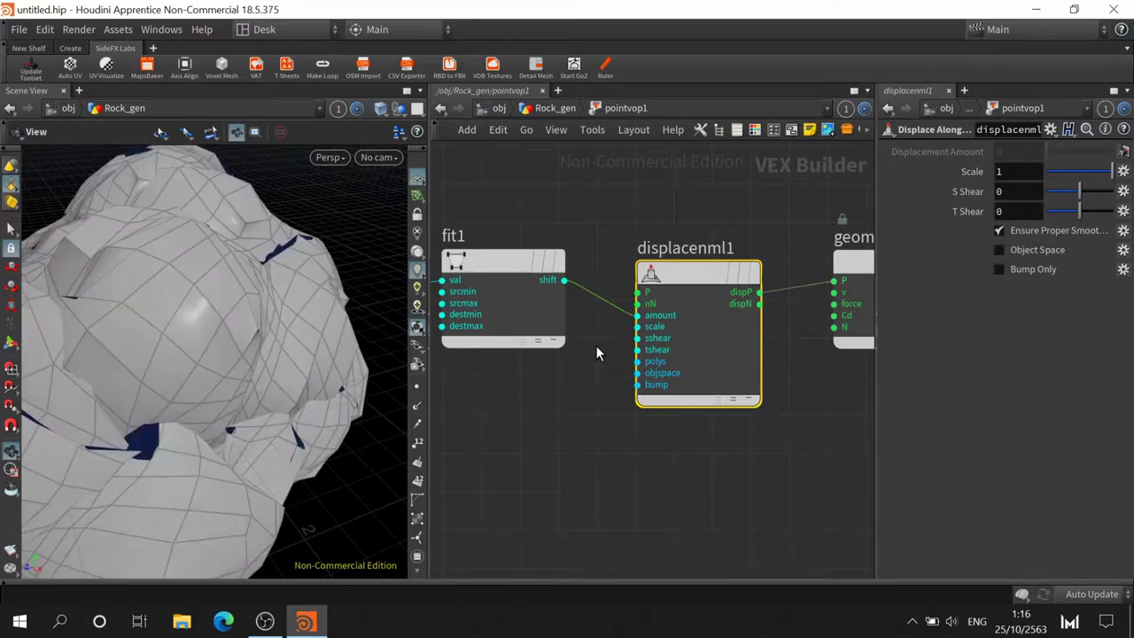
scroll(277, 404, down, 4)
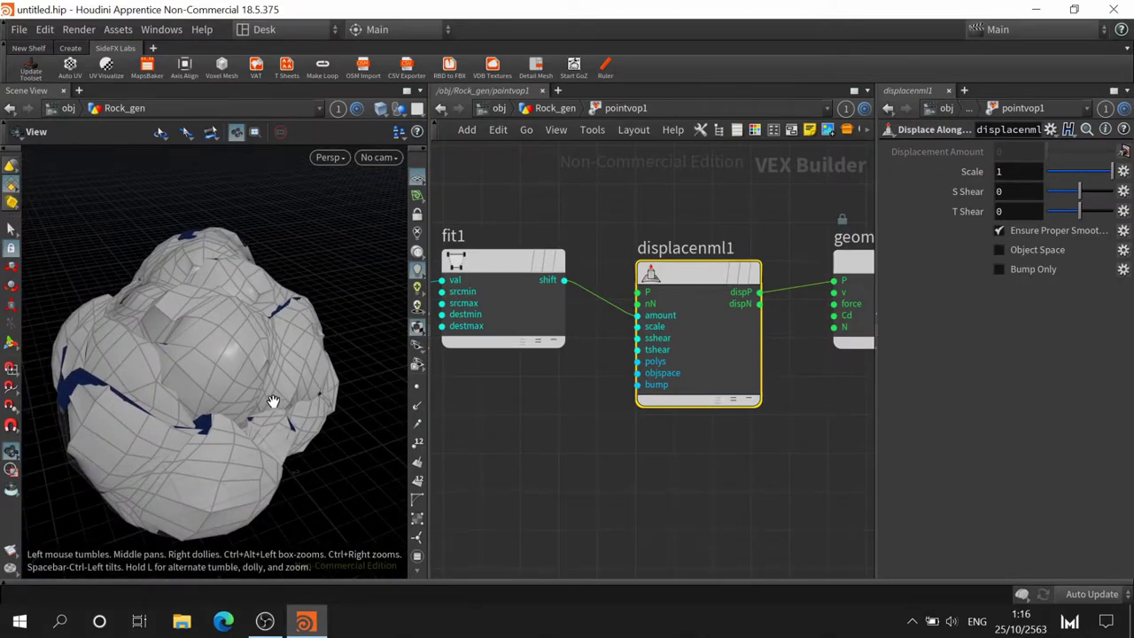
mouse_move(226, 445)
mouse_down()
mouse_move(248, 393)
mouse_move(313, 431)
mouse_move(203, 384)
mouse_move(231, 399)
mouse_up()
scroll(638, 476, down, 2)
scroll(614, 488, down, 4)
mouse_move(615, 488)
middle_down()
mouse_move(700, 370)
mouse_move(704, 354)
mouse_move(694, 356)
middle_up()
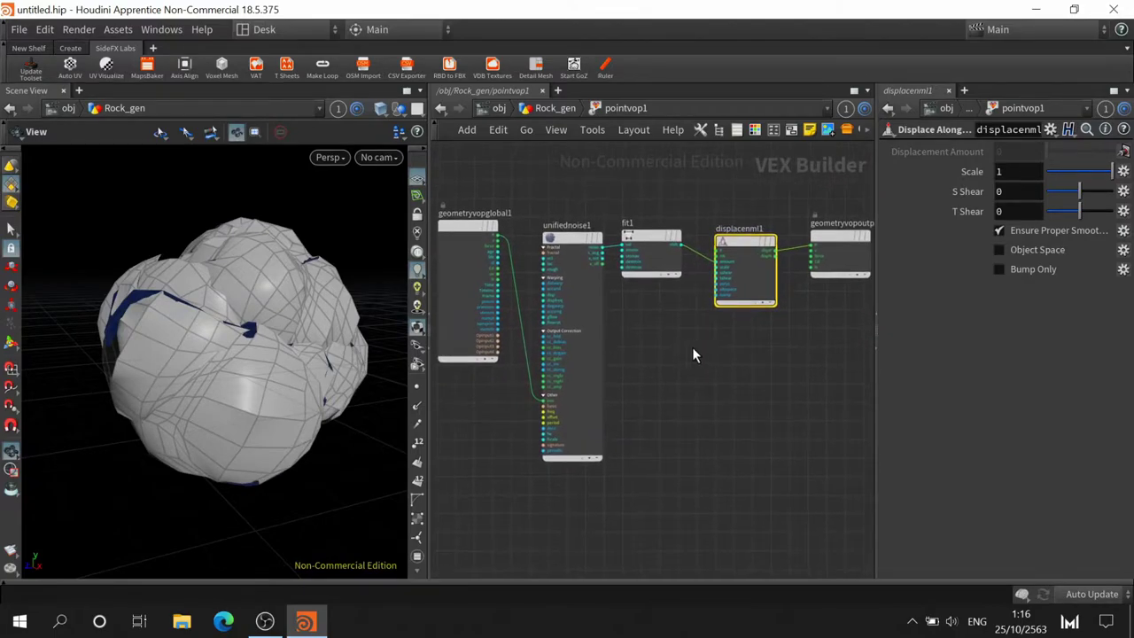
Set unifiednoise1's Noise Type to Worley/Cellular | F1
scroll(591, 302, up, 3)
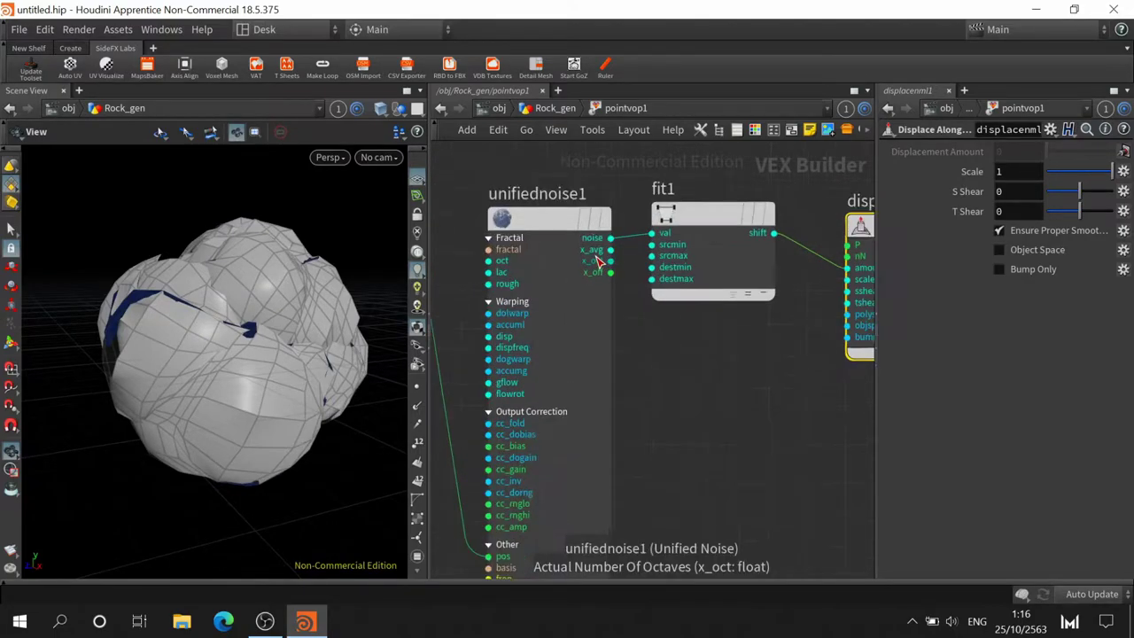
click(562, 224)
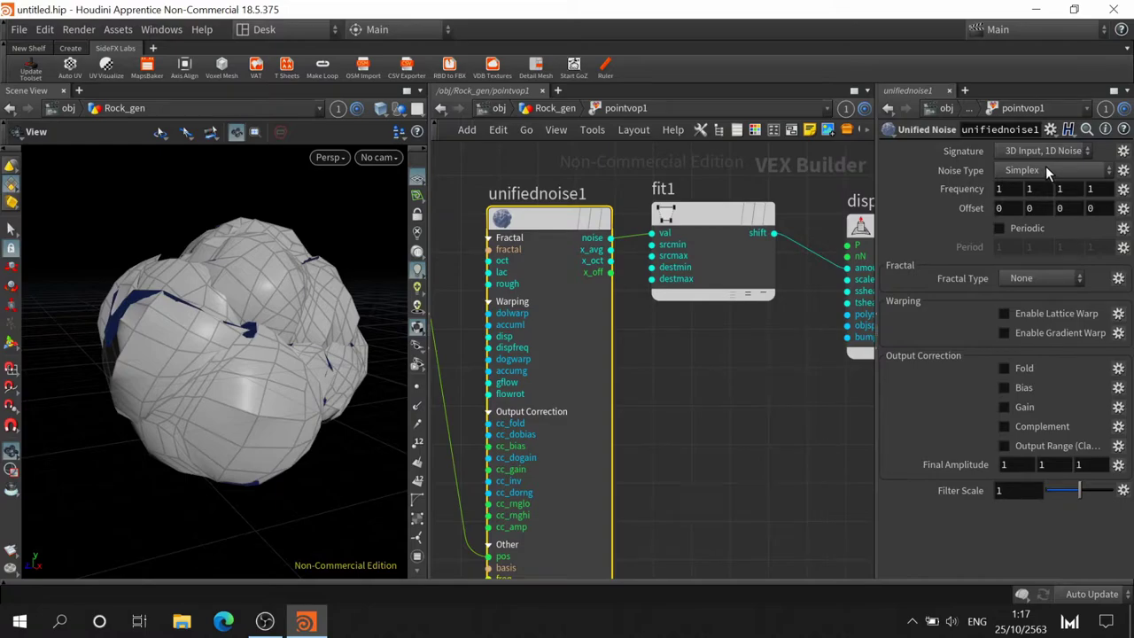
click(555, 107)
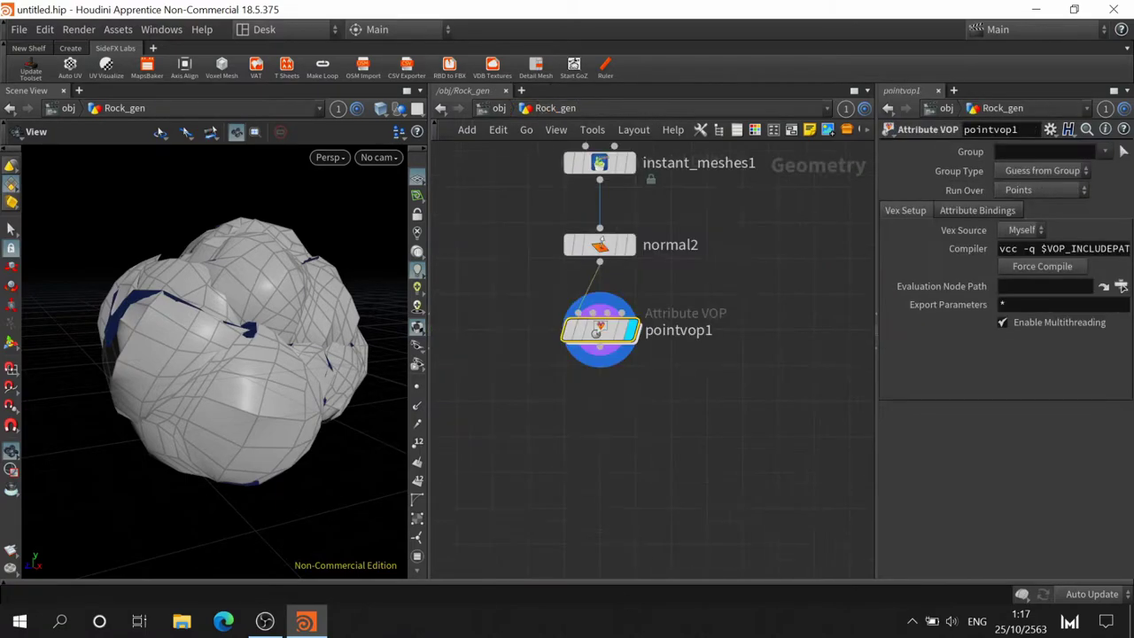
double_click(599, 329)
click(1063, 170)
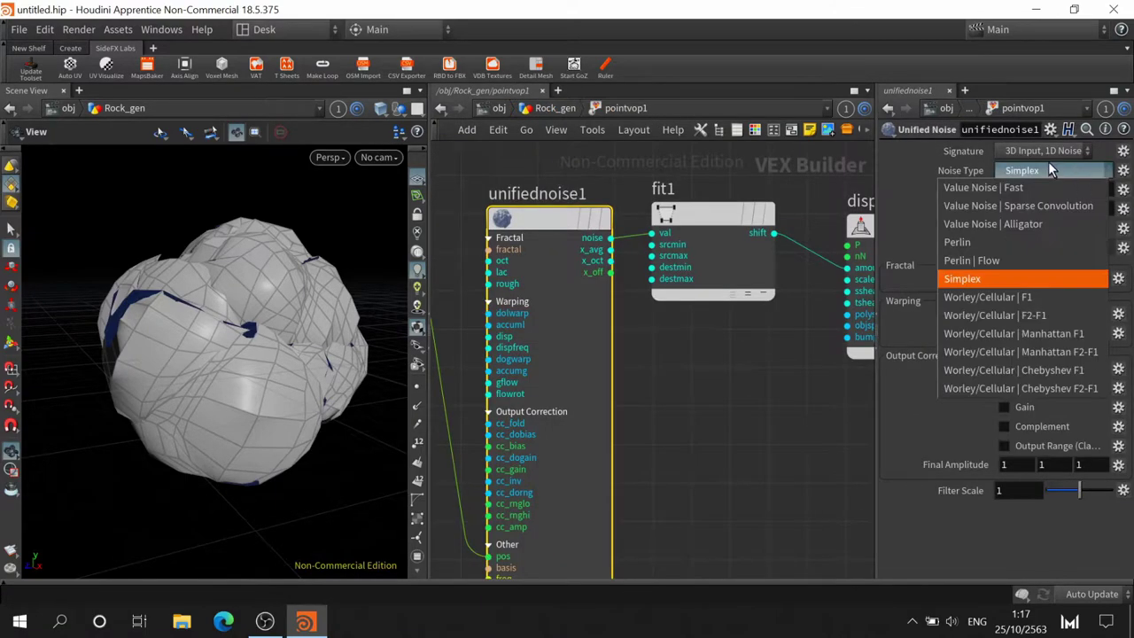
click(1053, 298)
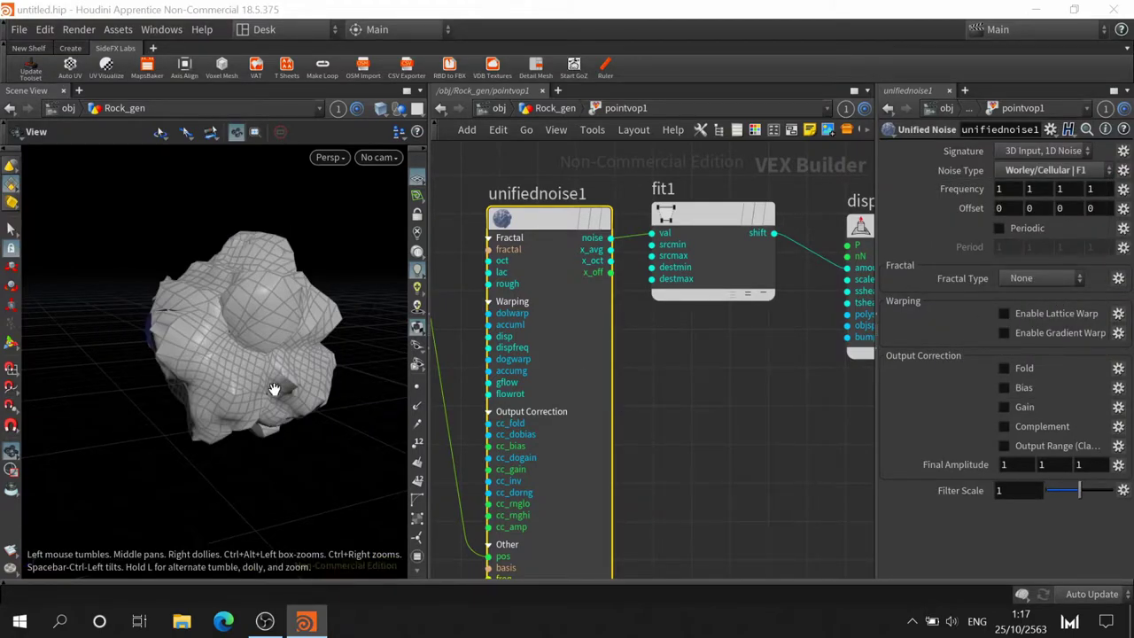
Orbit the rock to view its cellular look, then return to the Rock_gen level
mouse_move(275, 346)
mouse_down()
mouse_move(242, 384)
mouse_move(169, 405)
mouse_move(91, 399)
mouse_move(222, 430)
mouse_move(200, 402)
mouse_move(179, 451)
mouse_move(192, 415)
mouse_up()
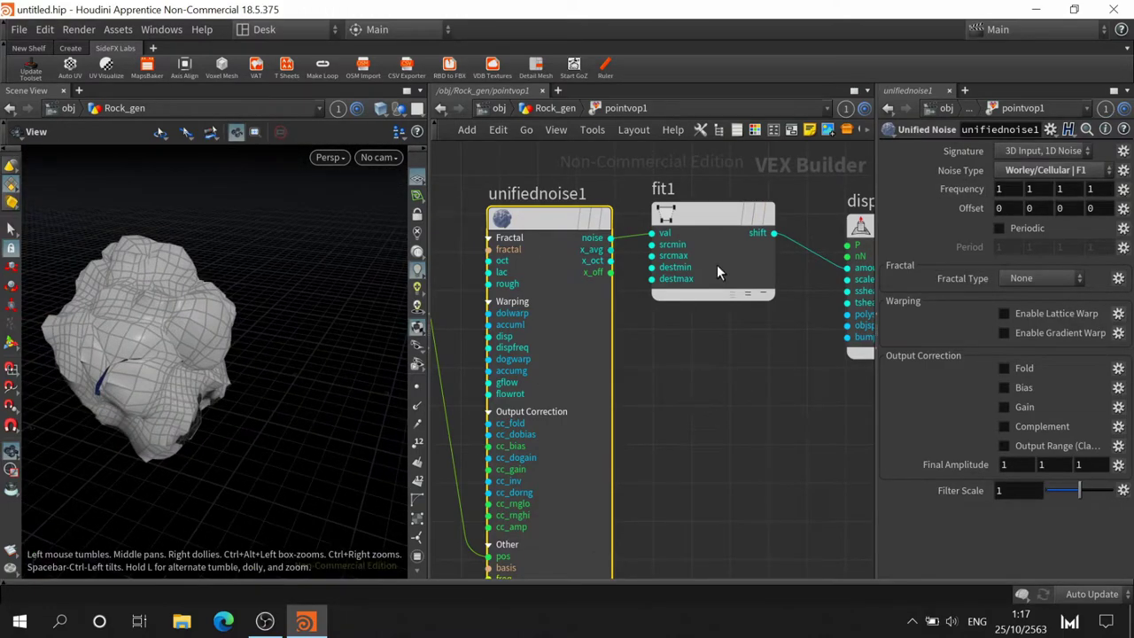
mouse_move(708, 404)
middle_down()
mouse_move(785, 318)
mouse_move(576, 201)
middle_up()
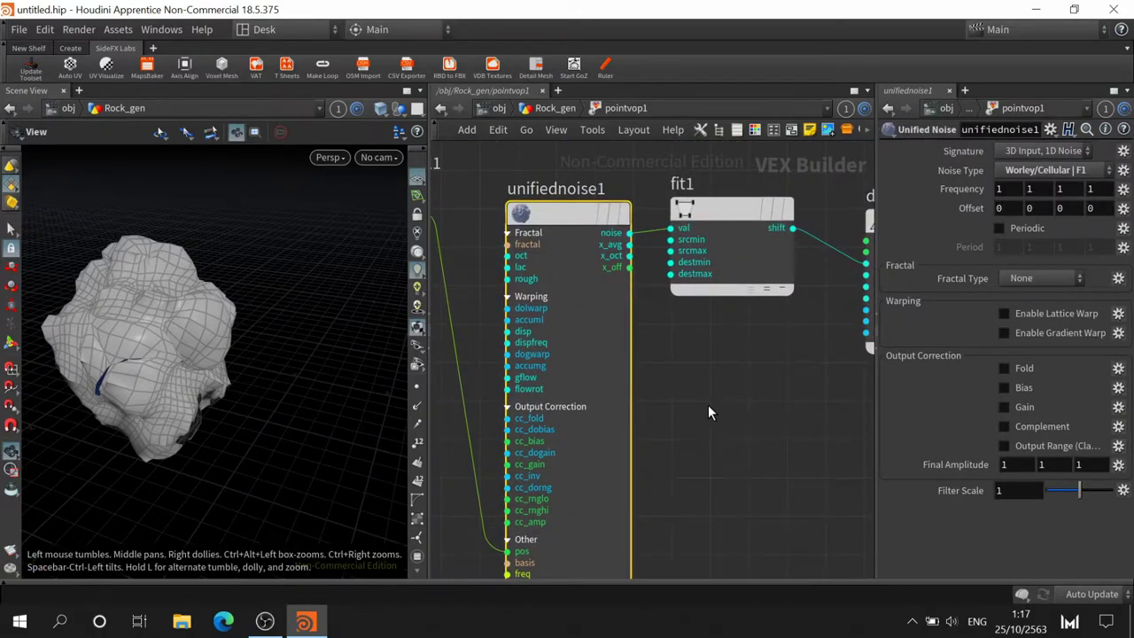
middle_drag(708, 412, 798, 404)
click(554, 108)
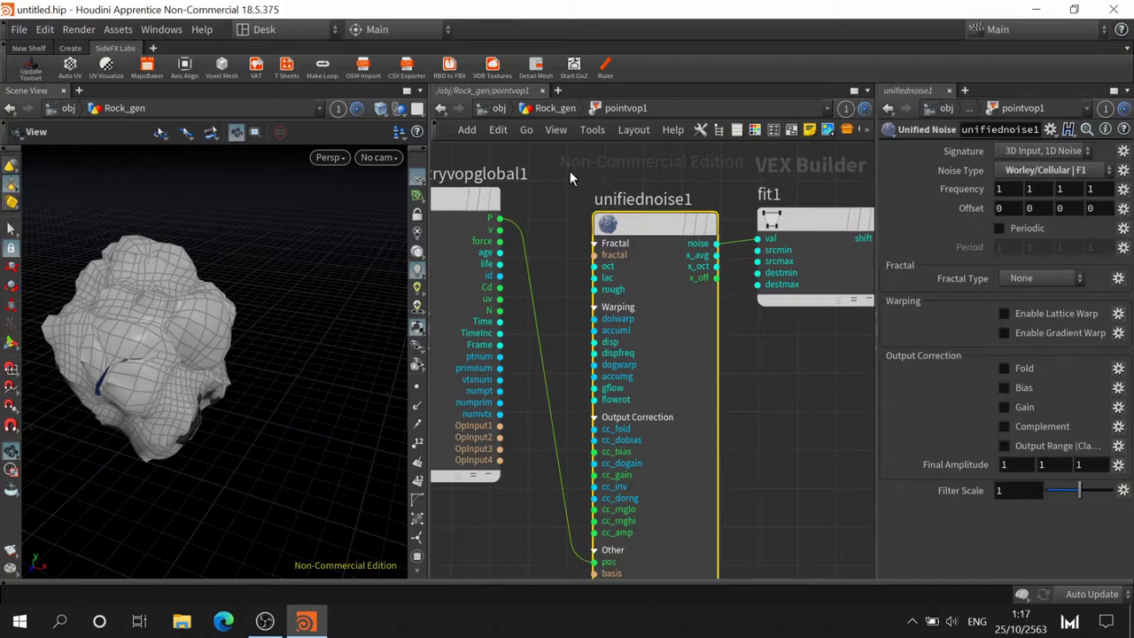
mouse_move(568, 214)
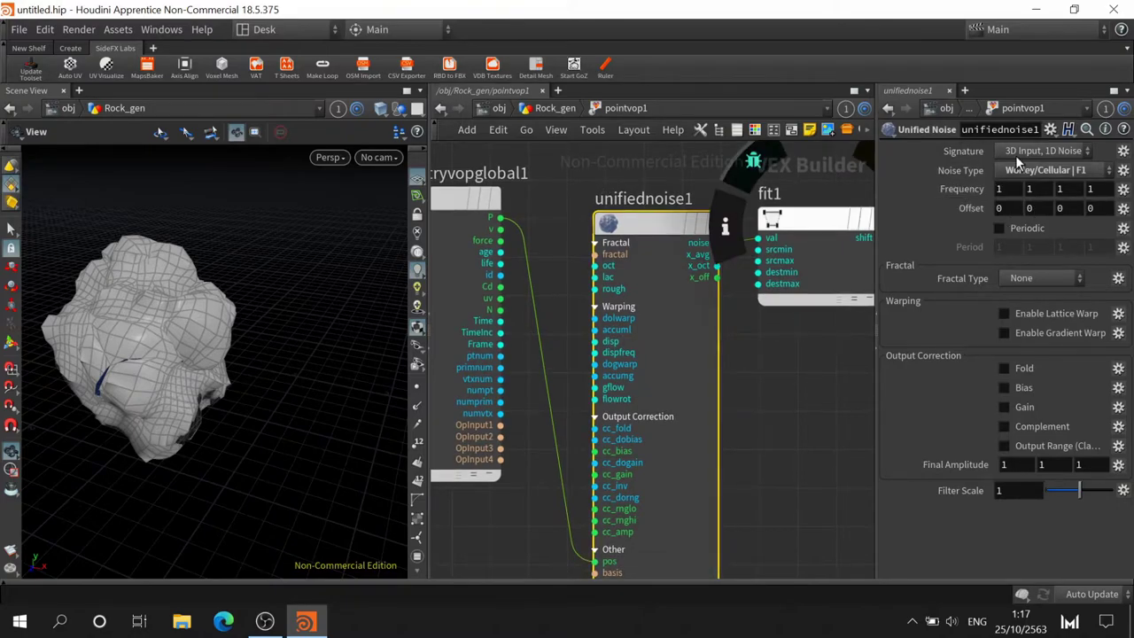
click(558, 109)
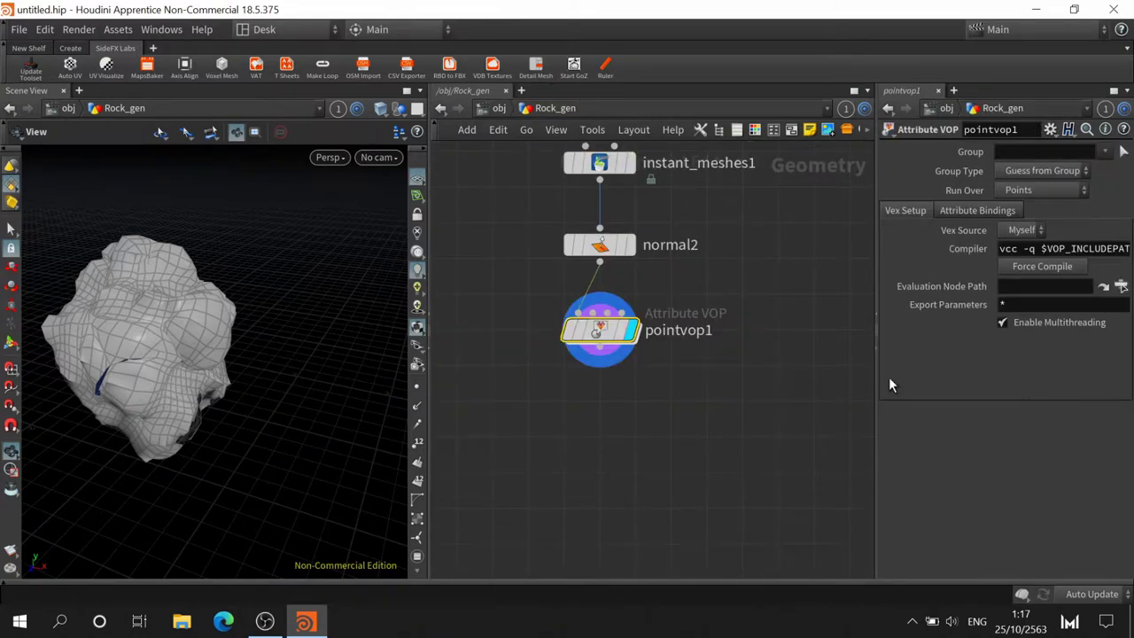
Promote unifiednoise1's Noise Type to pointvop1 and check the new control at the top level
double_click(599, 330)
mouse_move(542, 236)
middle_down()
mouse_move(657, 304)
mouse_move(573, 182)
mouse_move(602, 197)
middle_up()
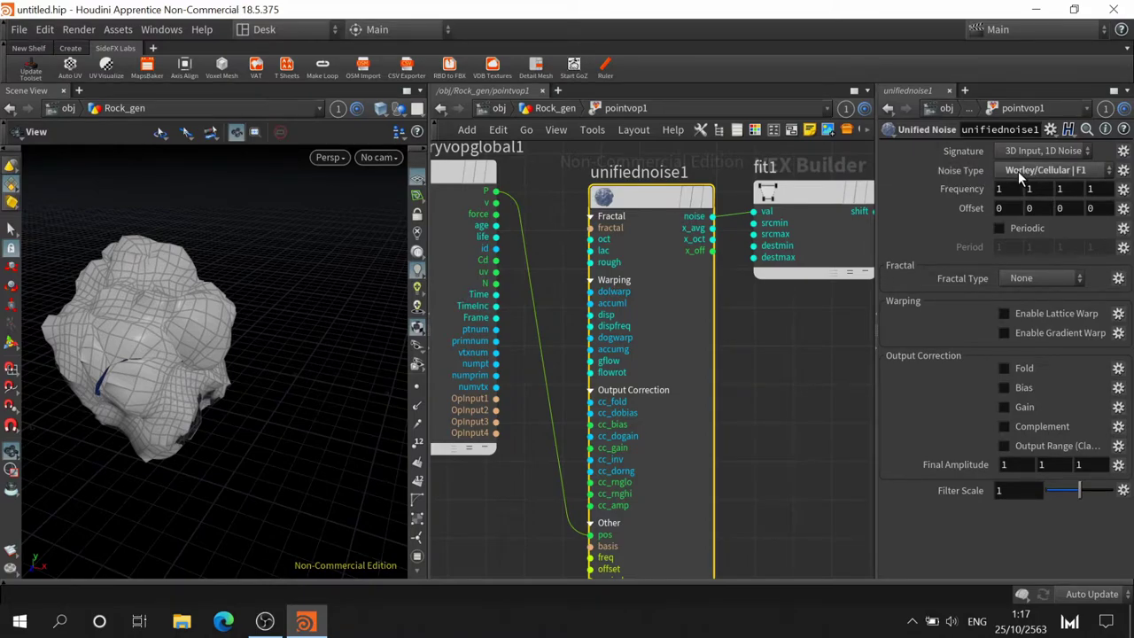
click(1123, 171)
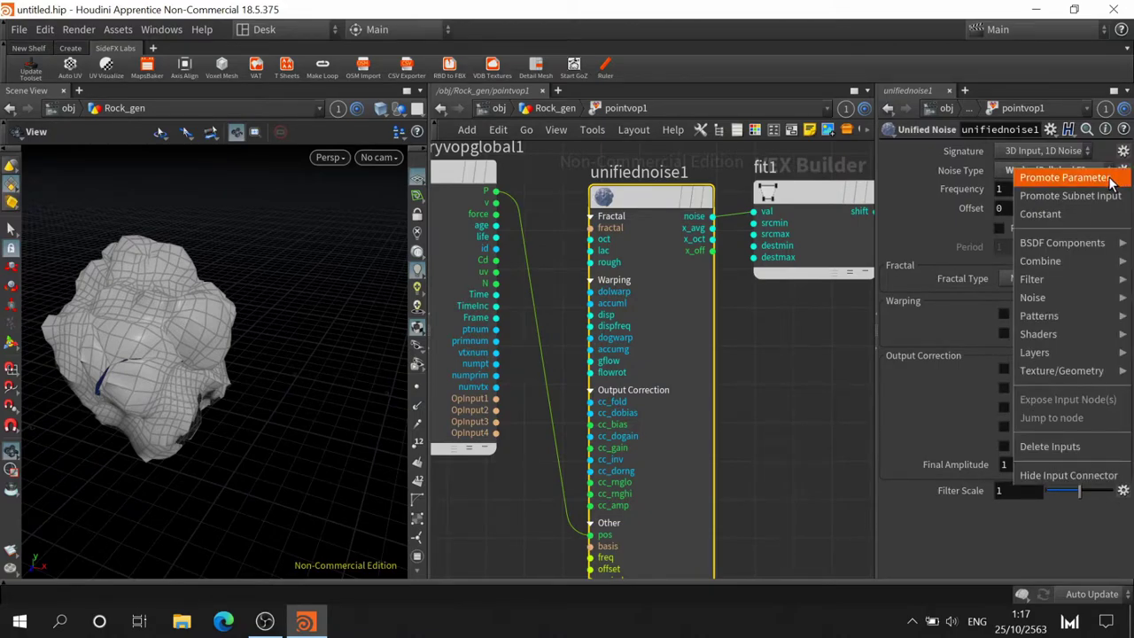
click(1107, 180)
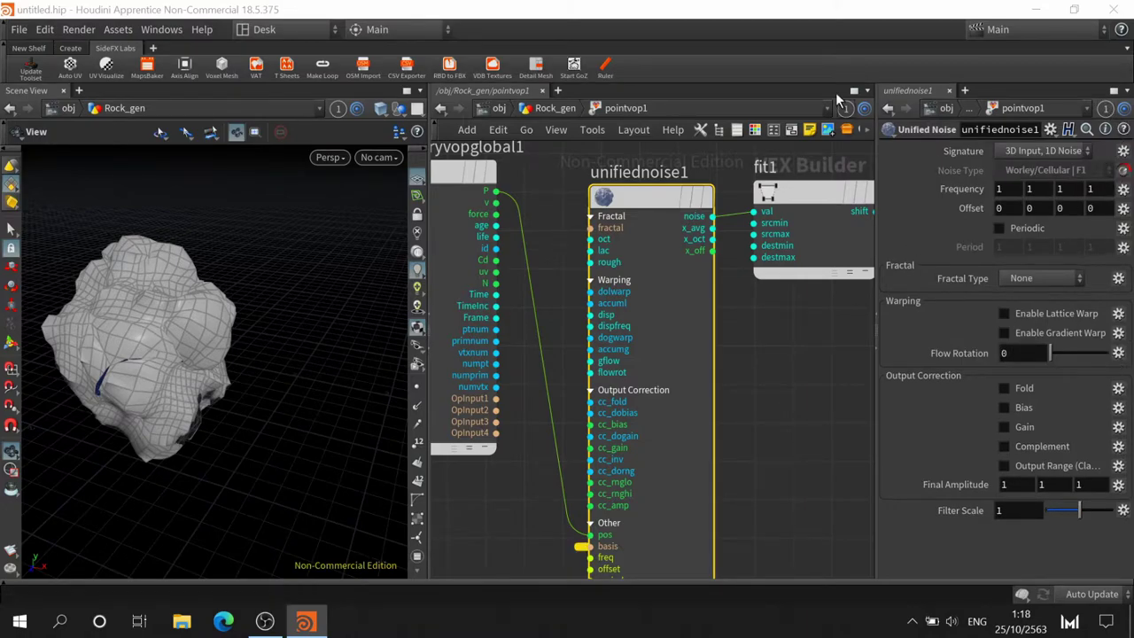
click(891, 108)
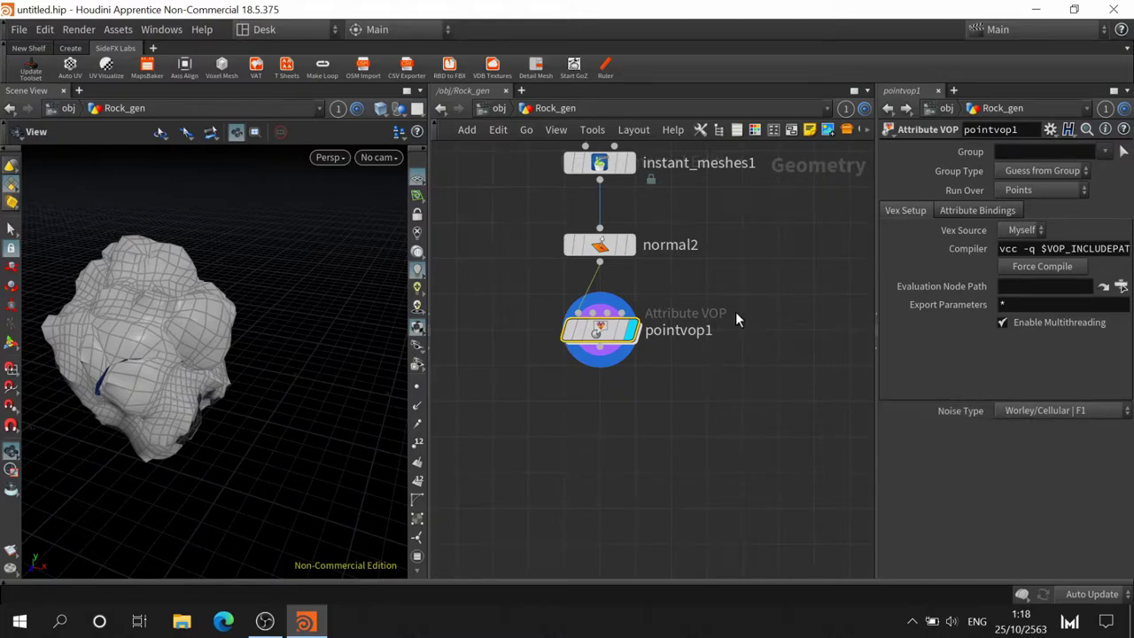
double_click(608, 331)
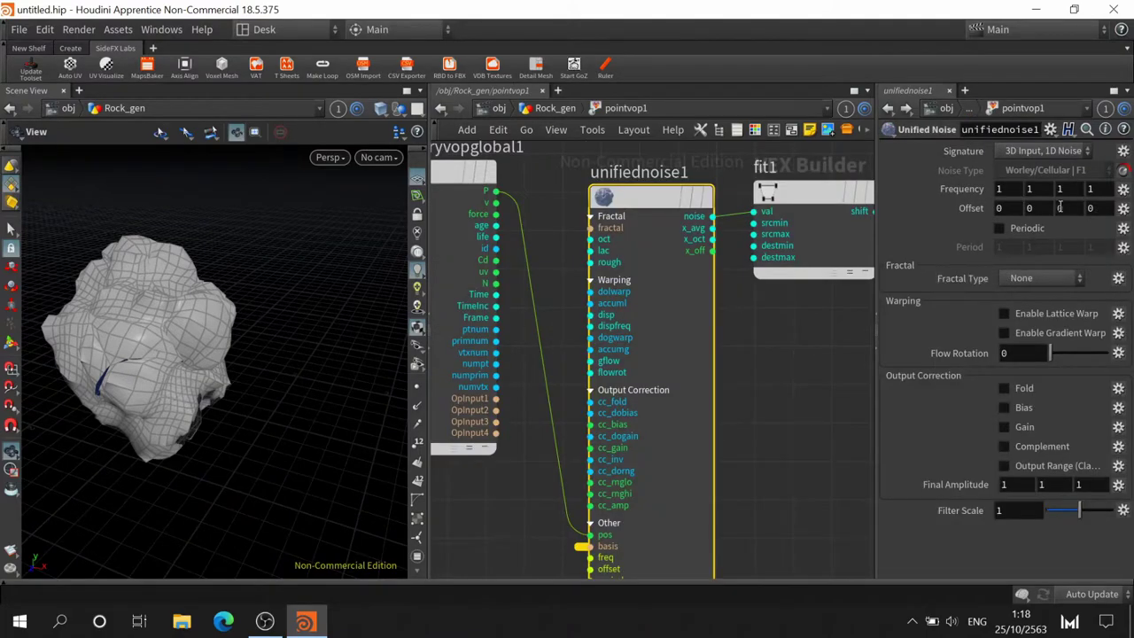
Promote unifiednoise1's Frequency, Offset and Fractal Type parameters onto pointvop1
click(1124, 194)
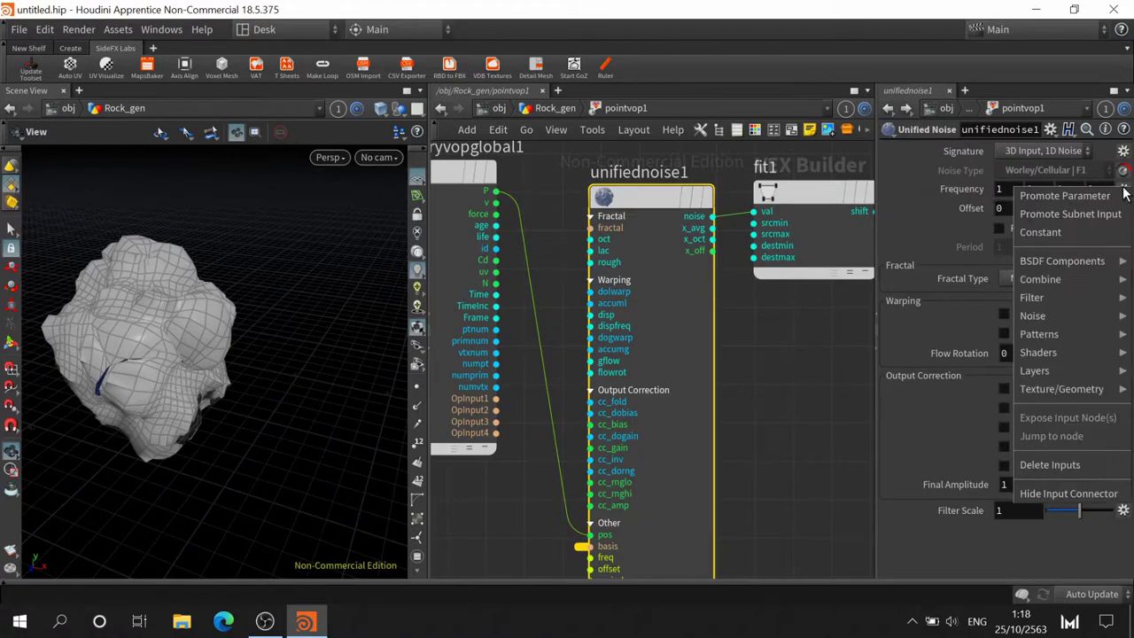
click(1109, 195)
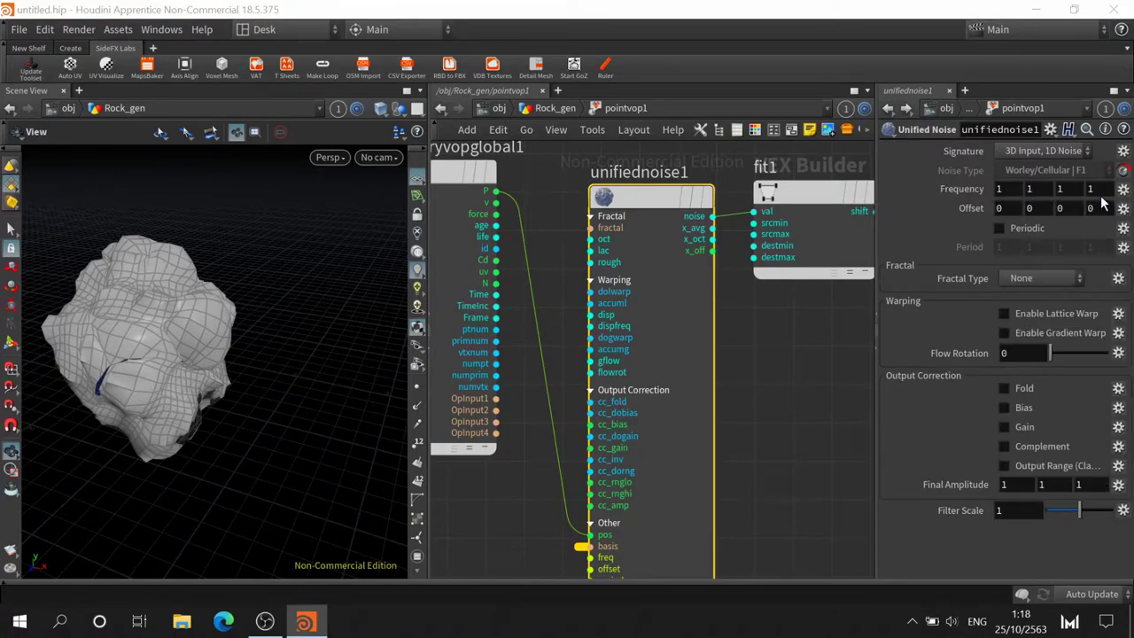
click(1124, 210)
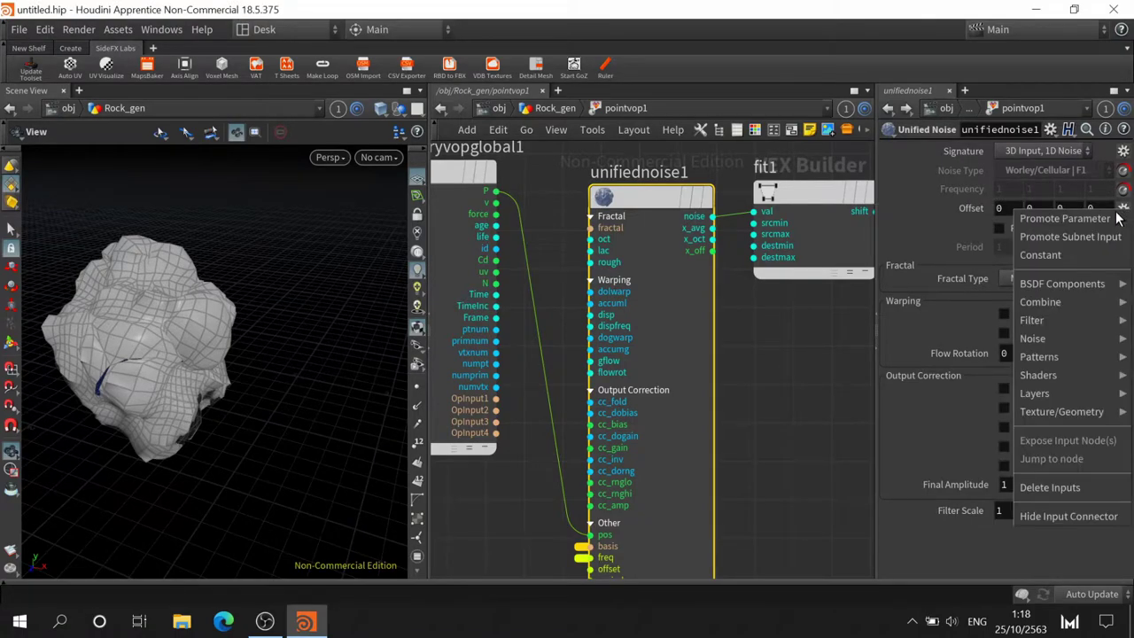
key(Escape)
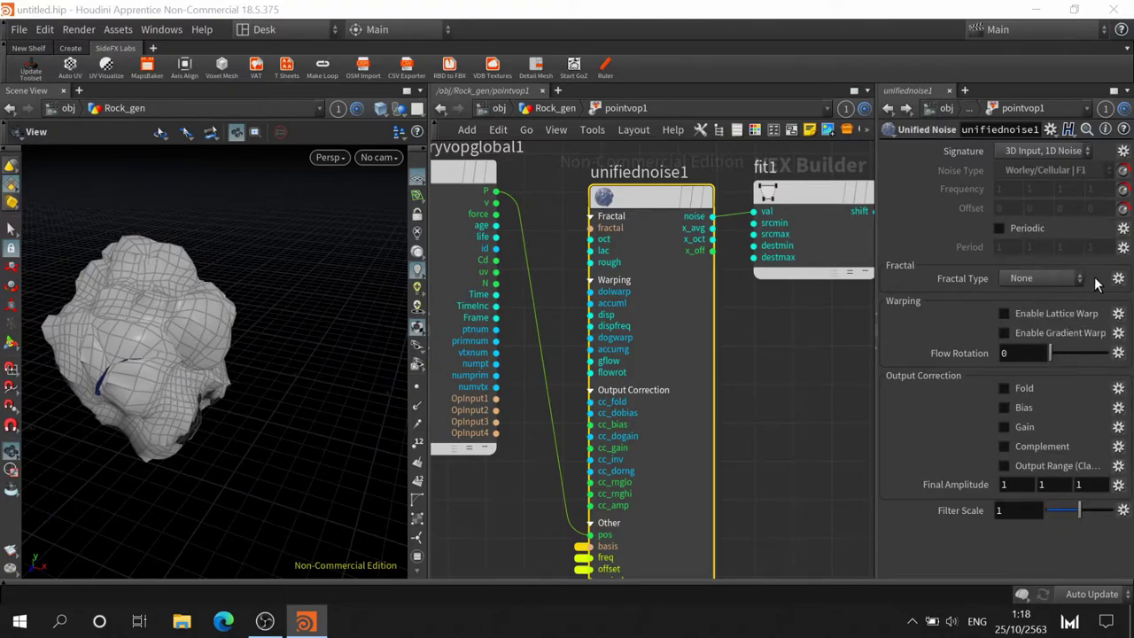
click(1118, 278)
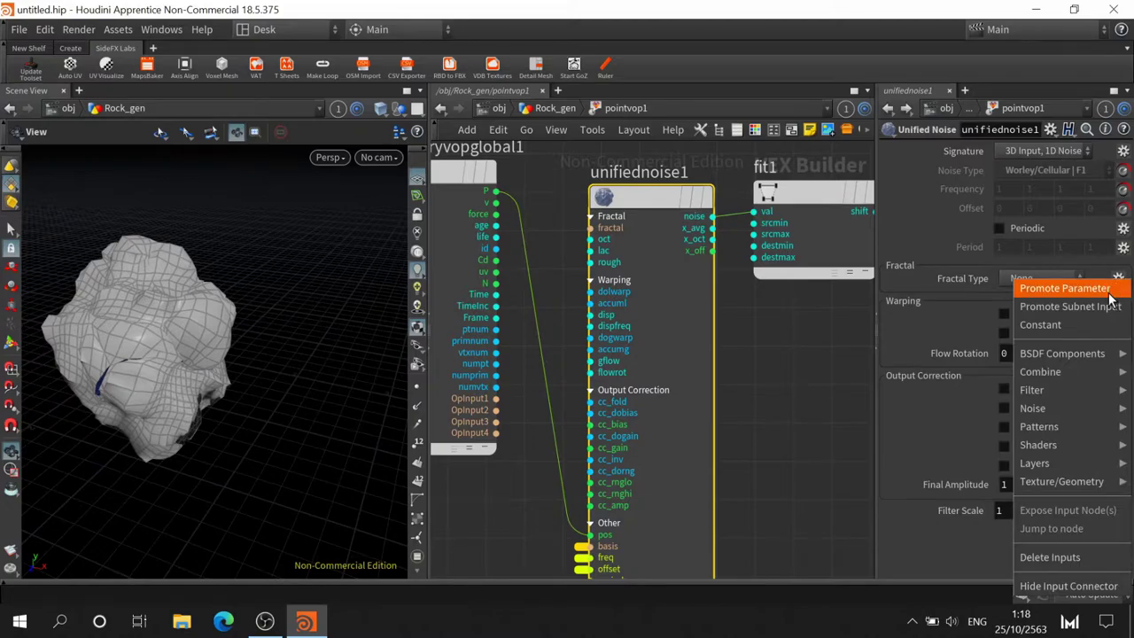
key(Escape)
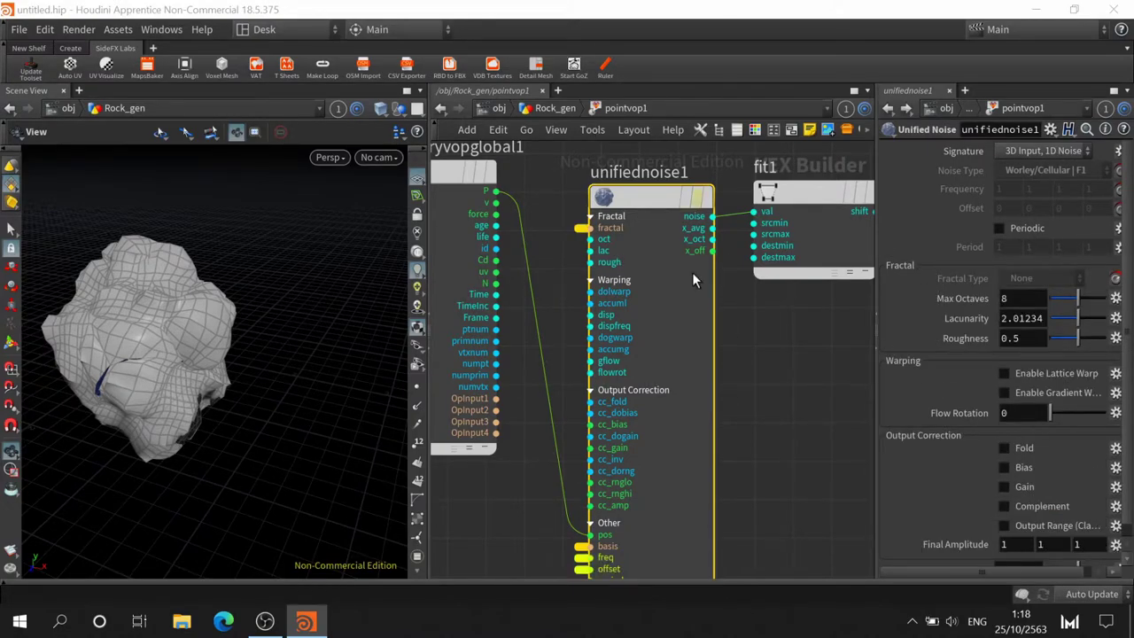
scroll(957, 372, down, 1)
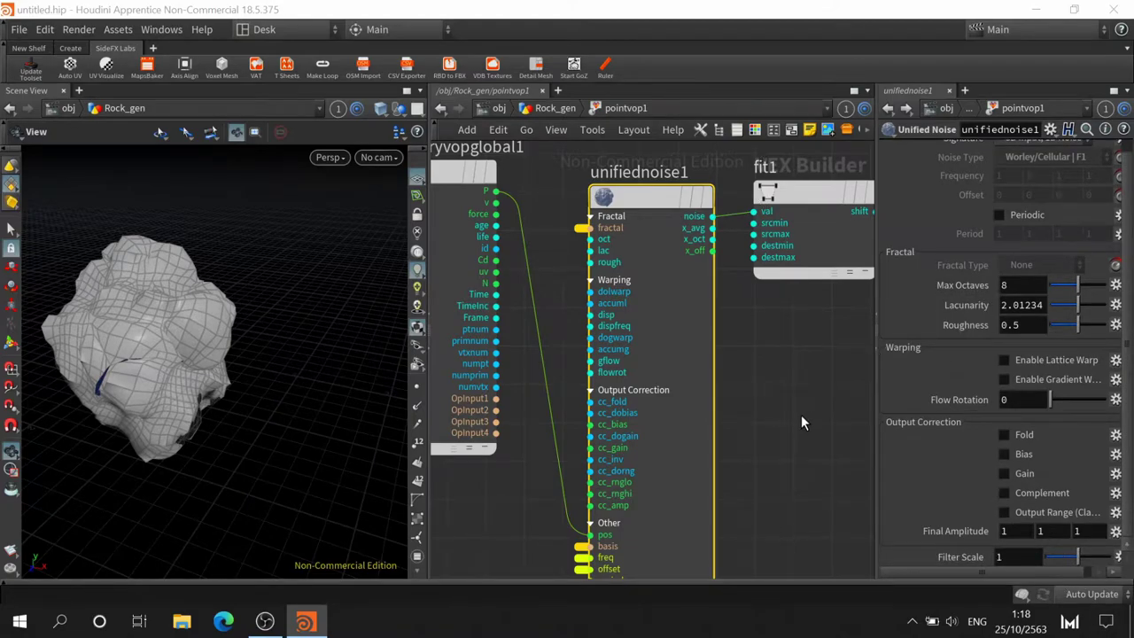
middle_drag(801, 422, 603, 458)
click(607, 234)
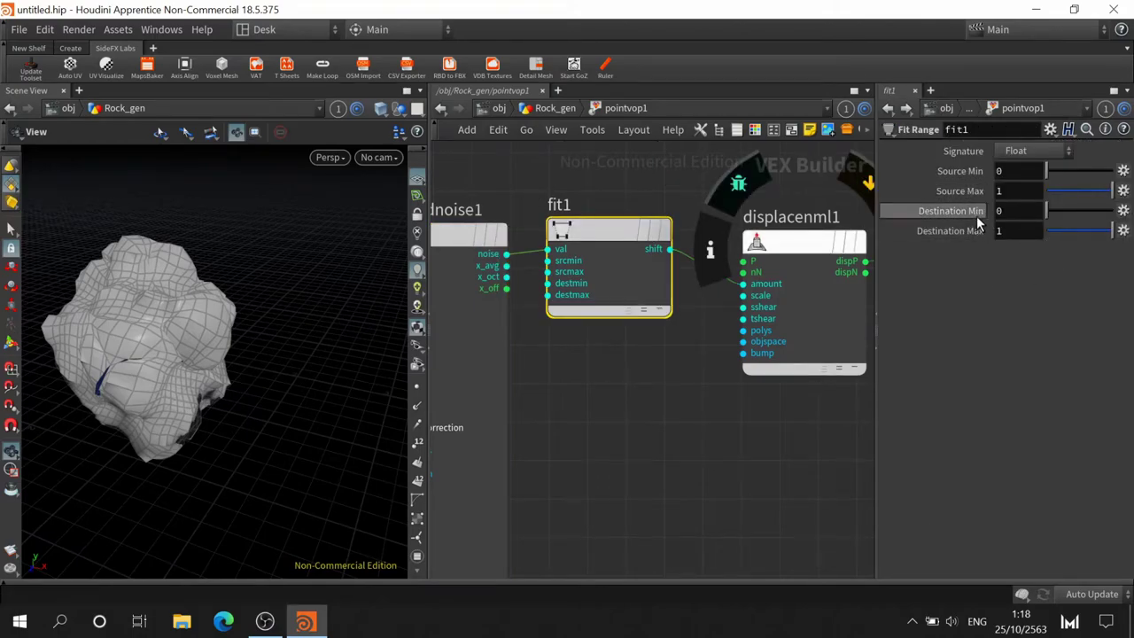
Promote fit1's Destination Min parameter onto pointvop1
click(1123, 230)
click(1120, 234)
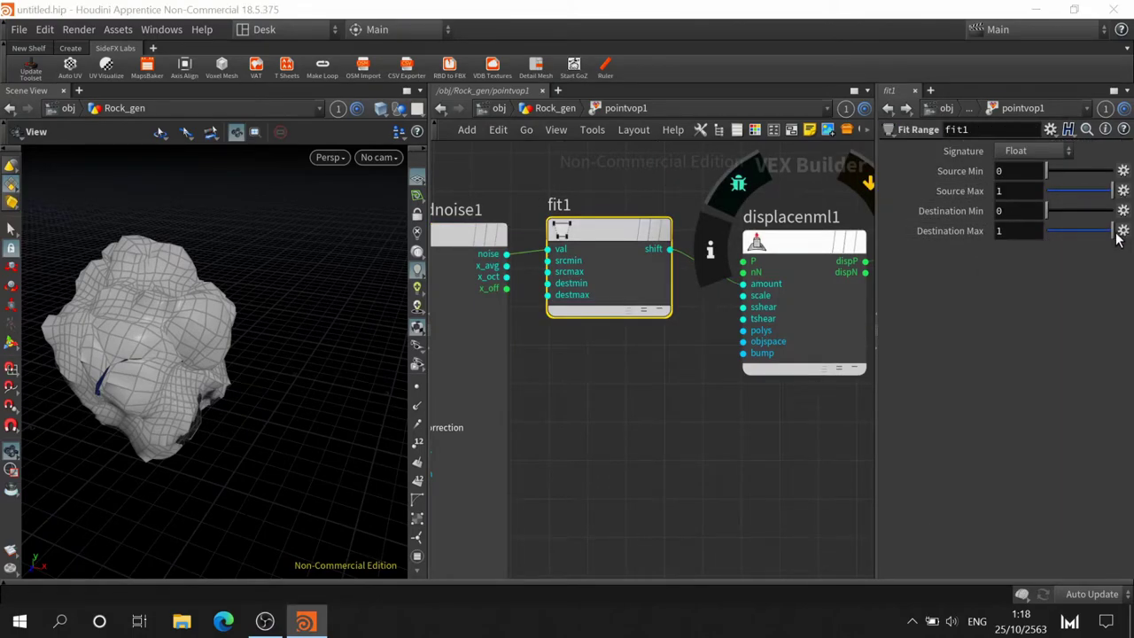
click(1122, 232)
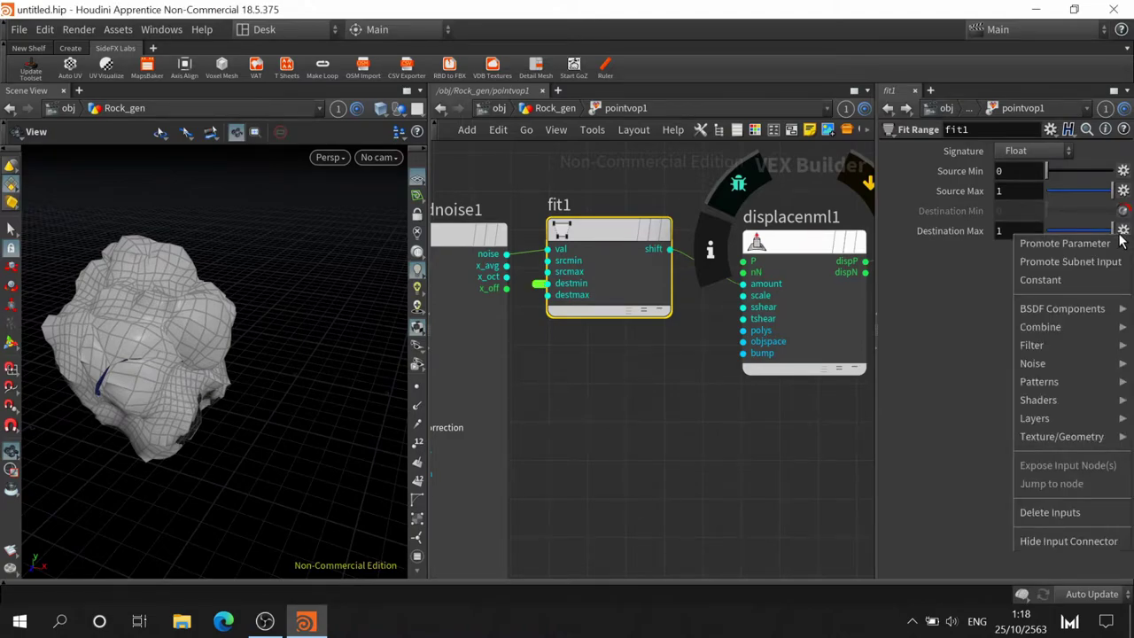
click(1112, 244)
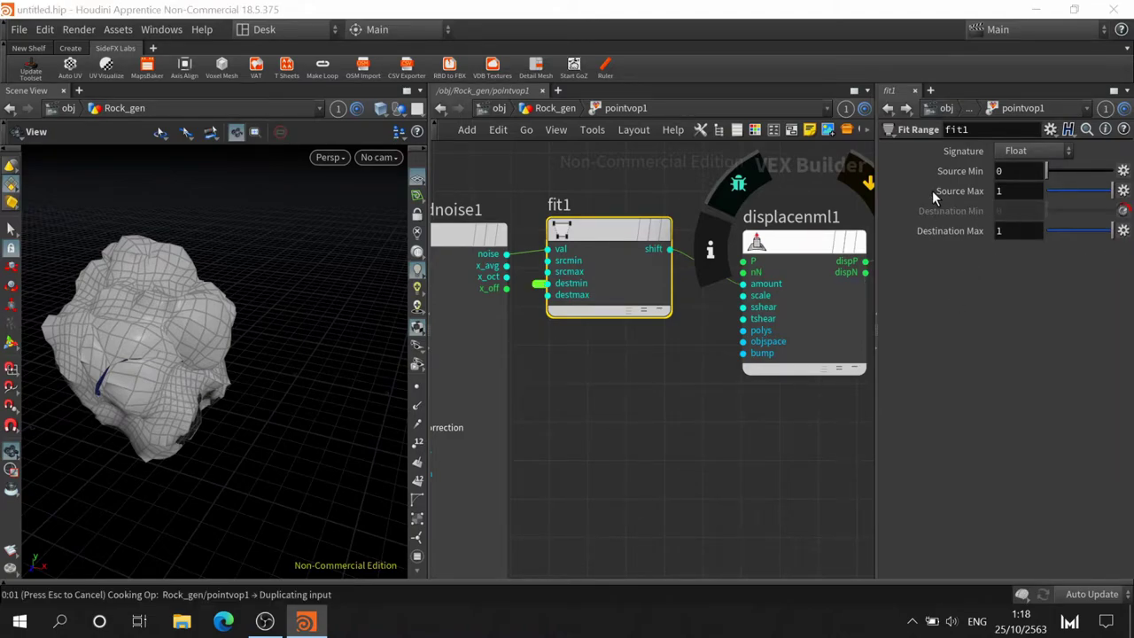
Promote displacenml1's Scale parameter and return to the Rock_gen network
middle_drag(695, 398, 600, 481)
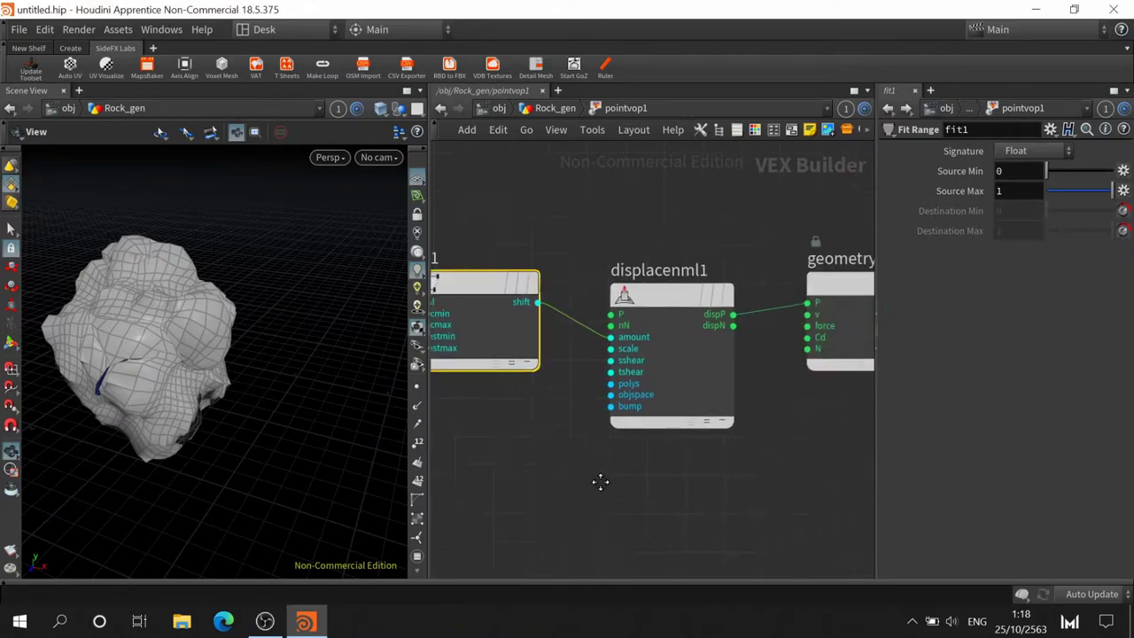
click(622, 297)
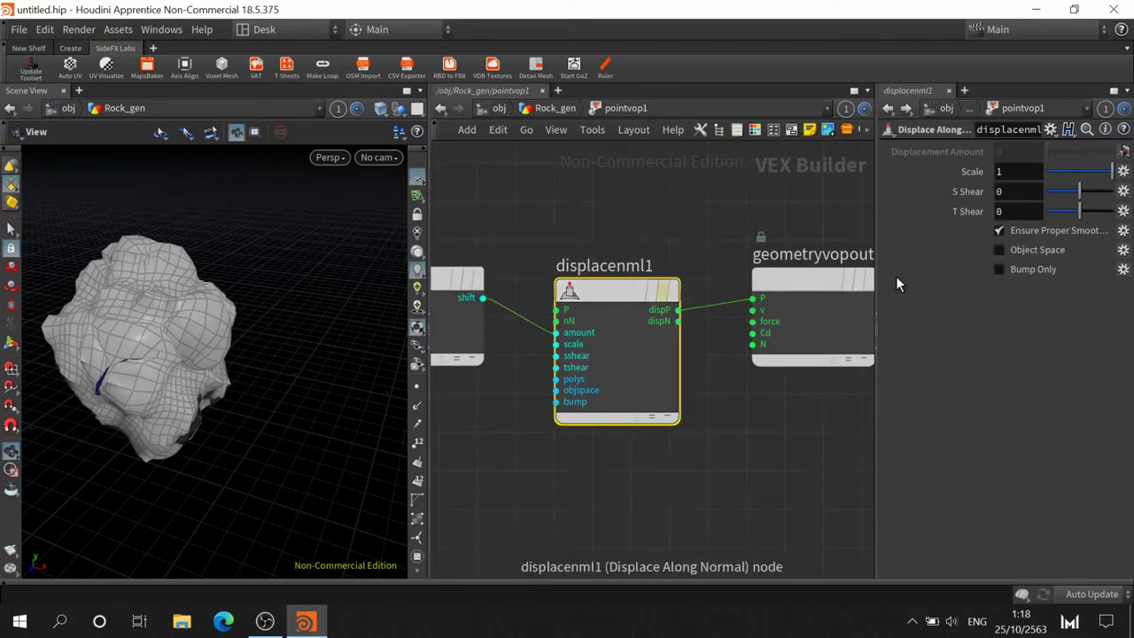
click(1123, 171)
click(1064, 180)
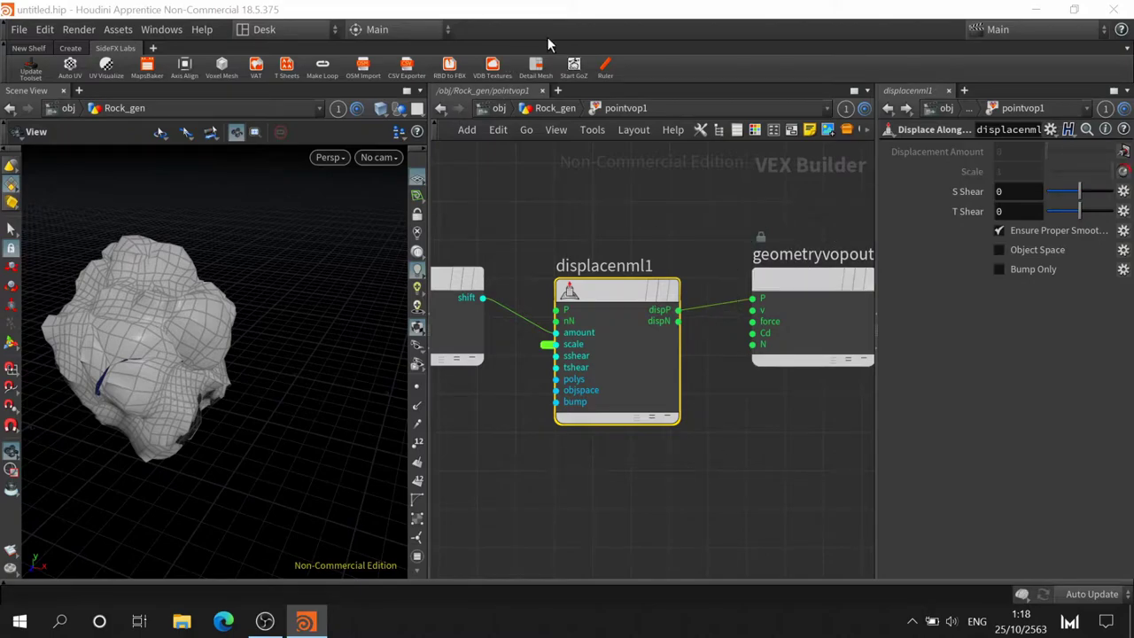
click(551, 106)
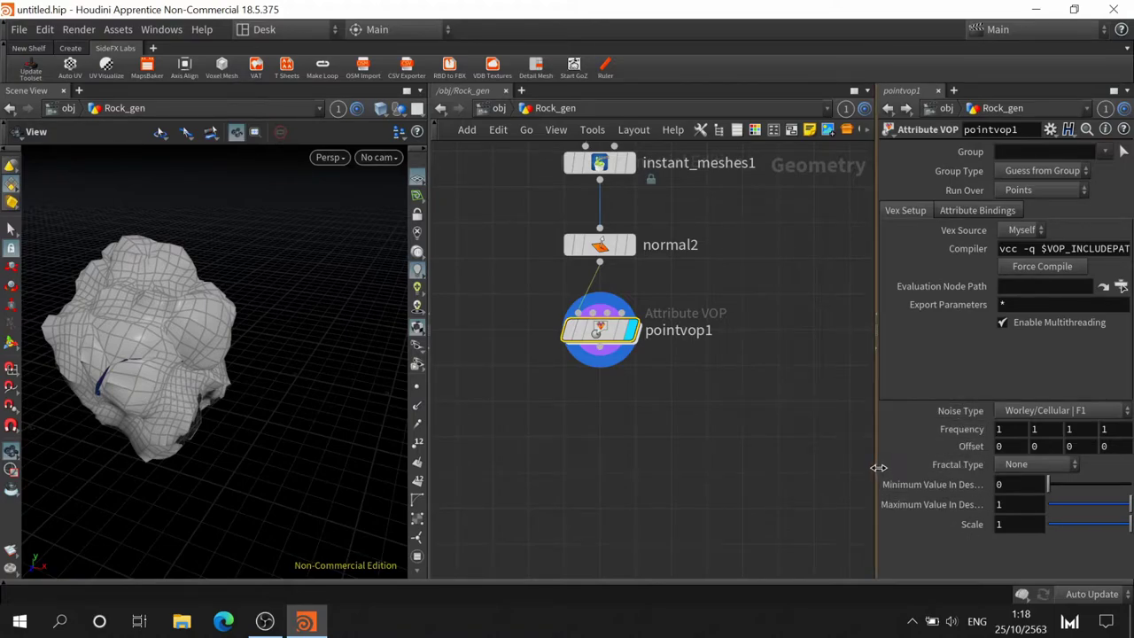
Set Fractal Type to Standard (fBm) and, after trying Simplex and F2-F1, keep Worley/Cellular | F1
drag(878, 467, 849, 453)
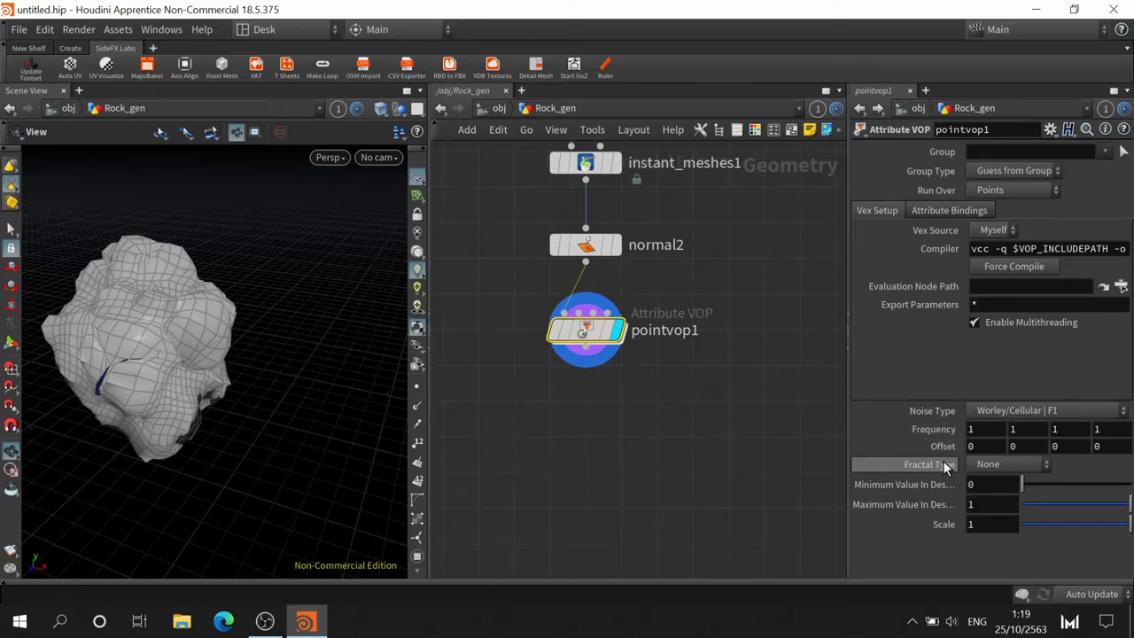
click(999, 464)
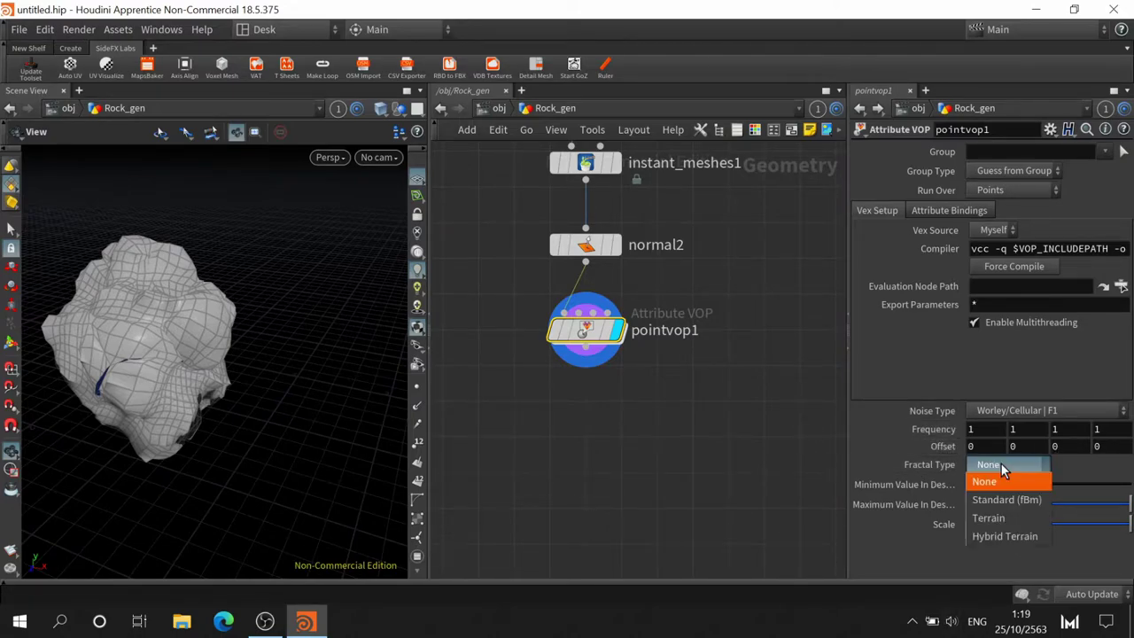
click(1026, 502)
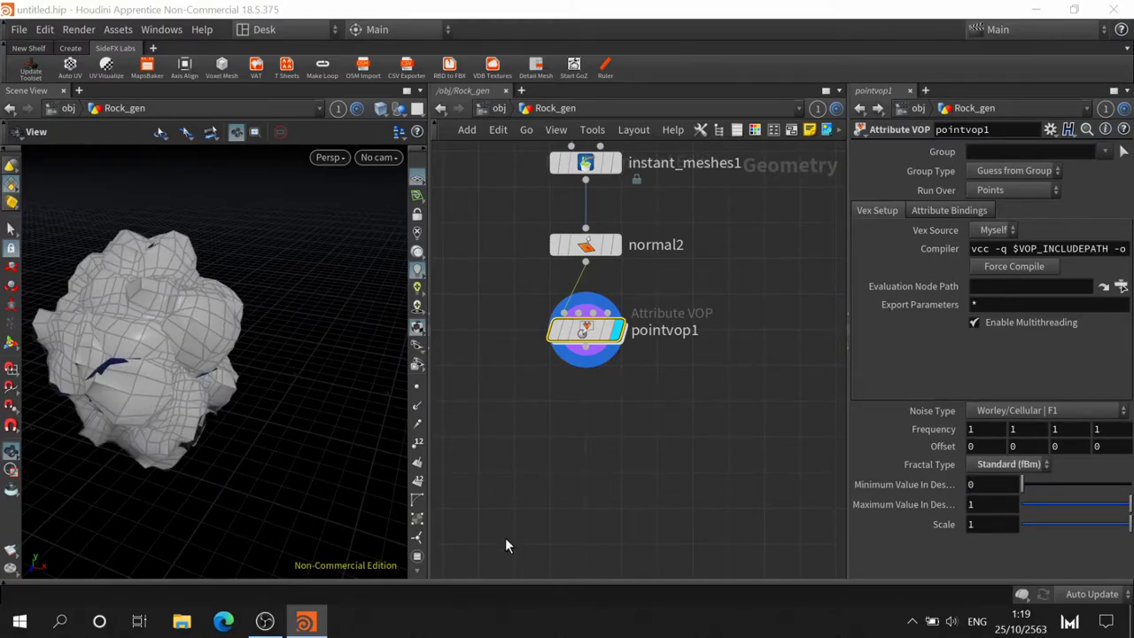
click(1031, 413)
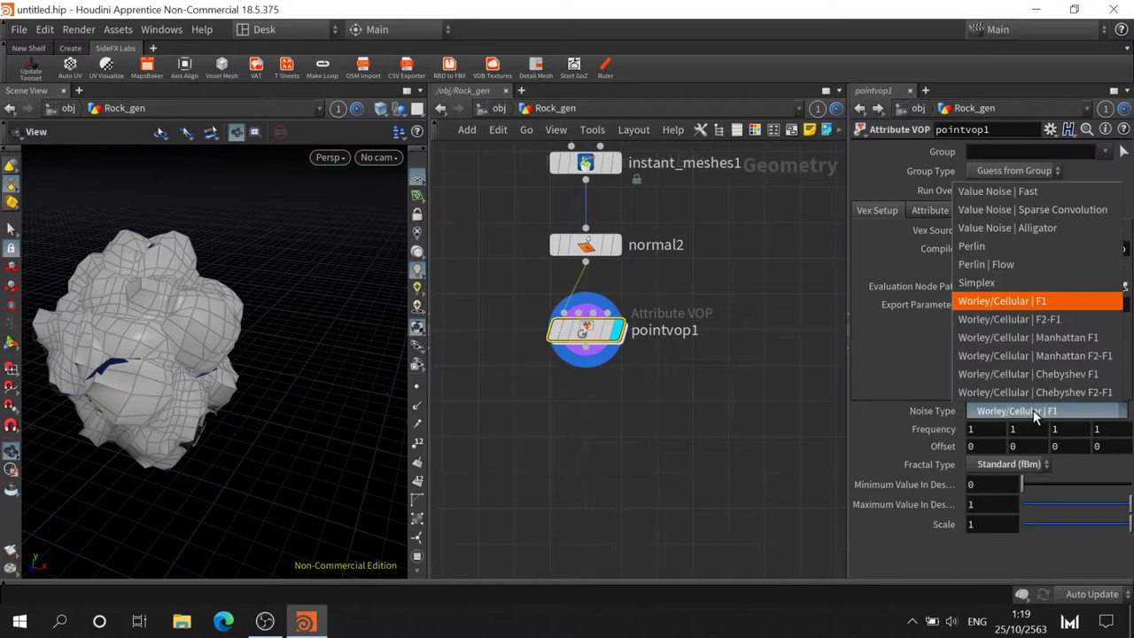
click(1011, 281)
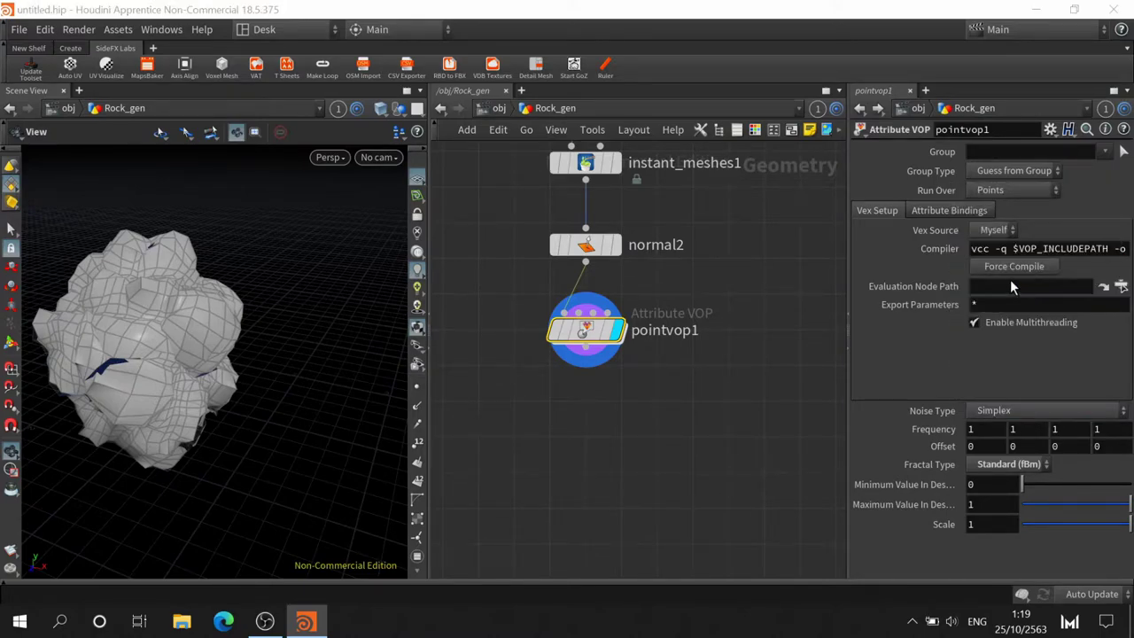
click(1047, 409)
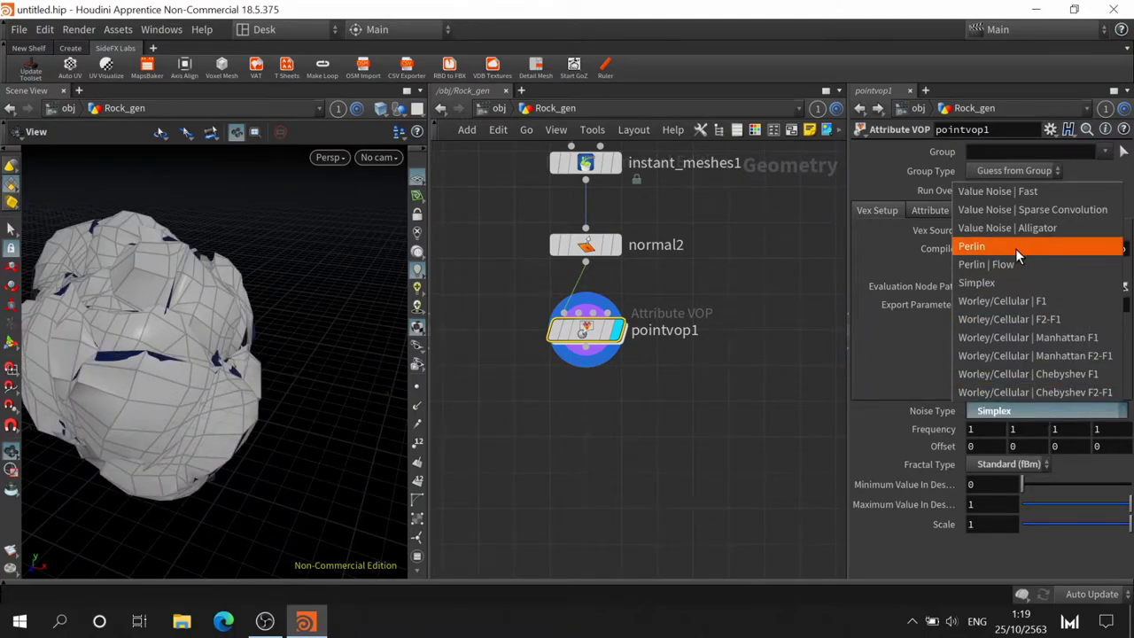
click(1014, 319)
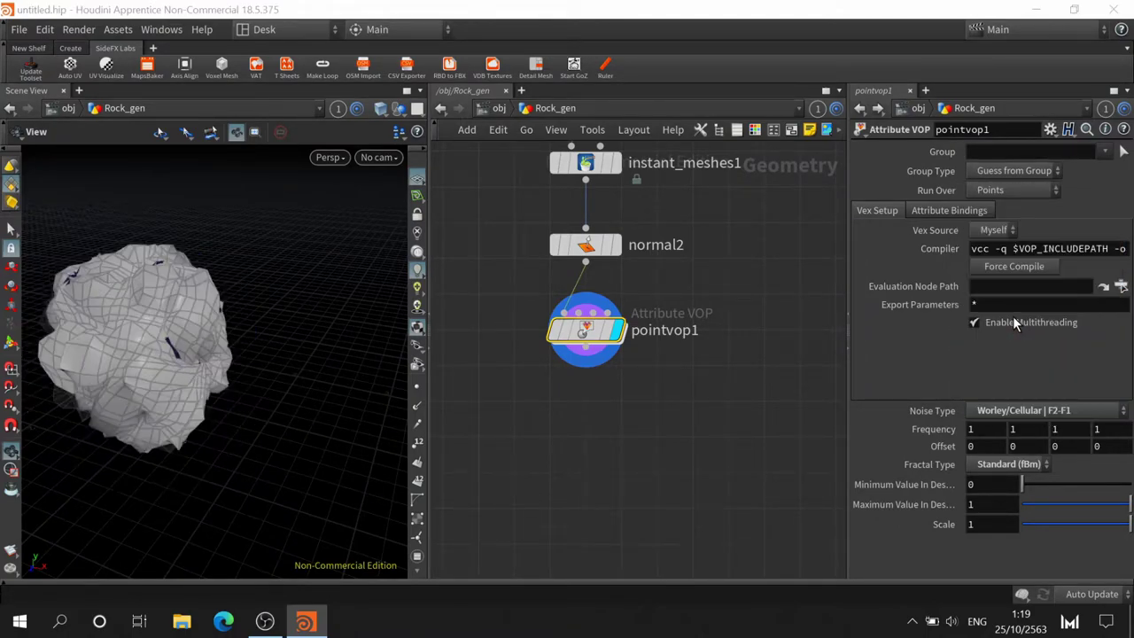
click(1039, 413)
click(1046, 302)
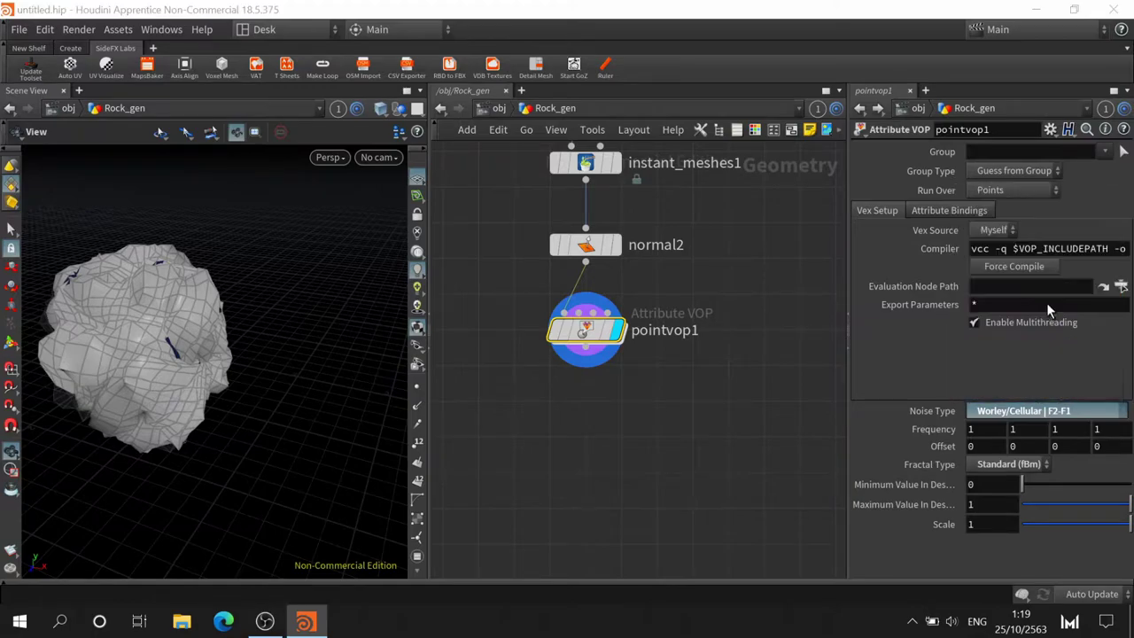
Set the noise Minimum Value to -2 and inspect the stronger displacement
click(996, 486)
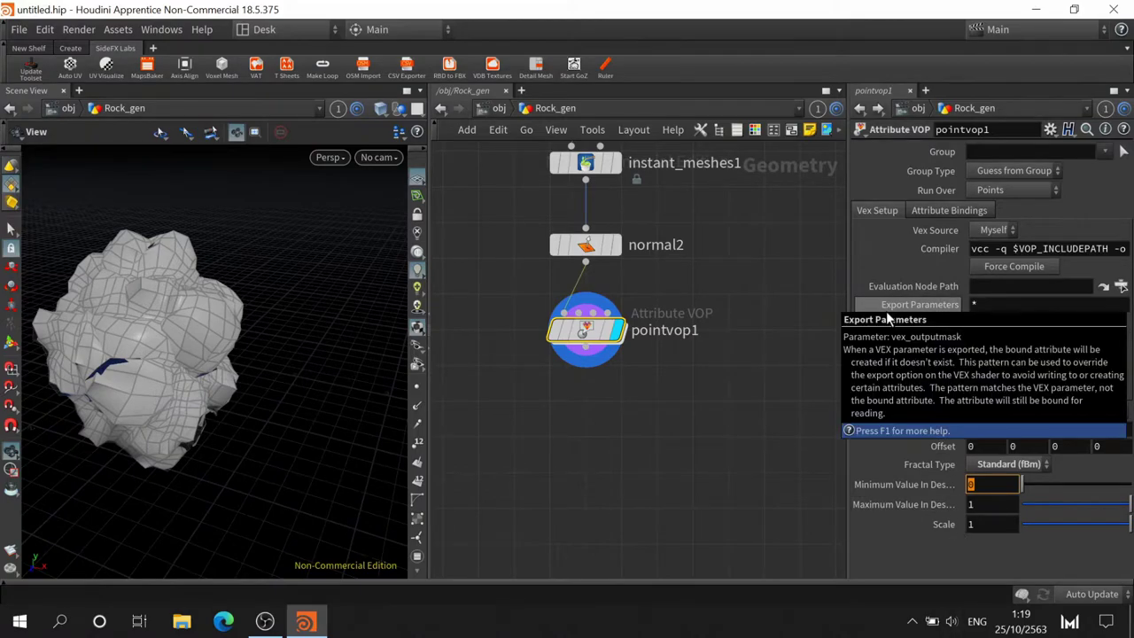
text(-2)
key(Return)
drag(225, 332, 353, 335)
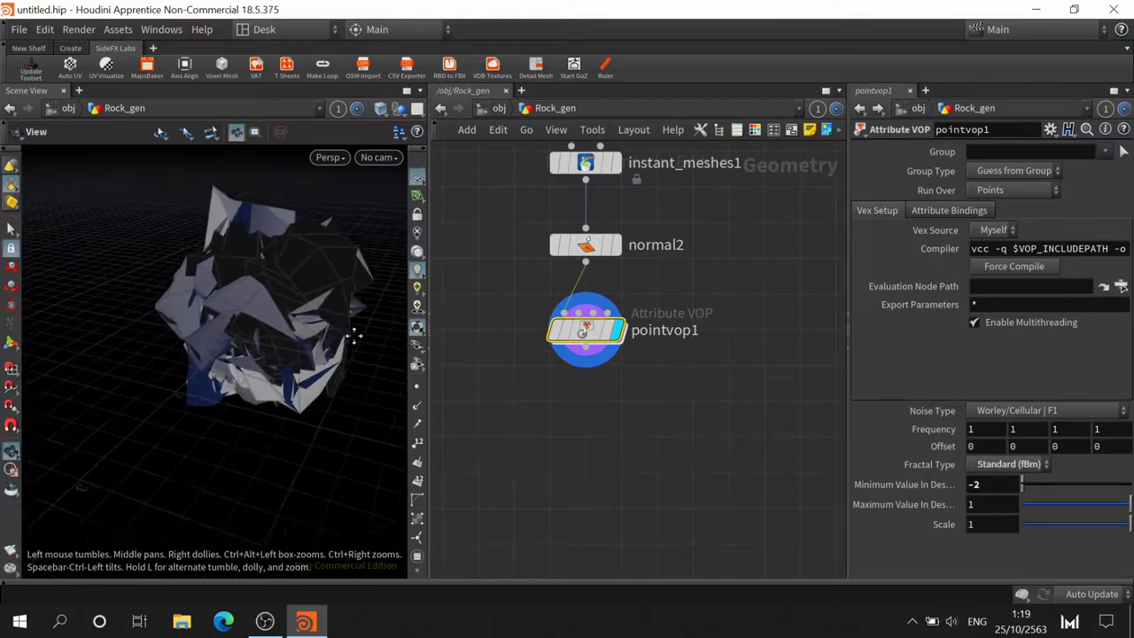
mouse_move(927, 492)
middle_down()
mouse_move(919, 503)
mouse_move(961, 484)
mouse_move(1081, 473)
middle_up()
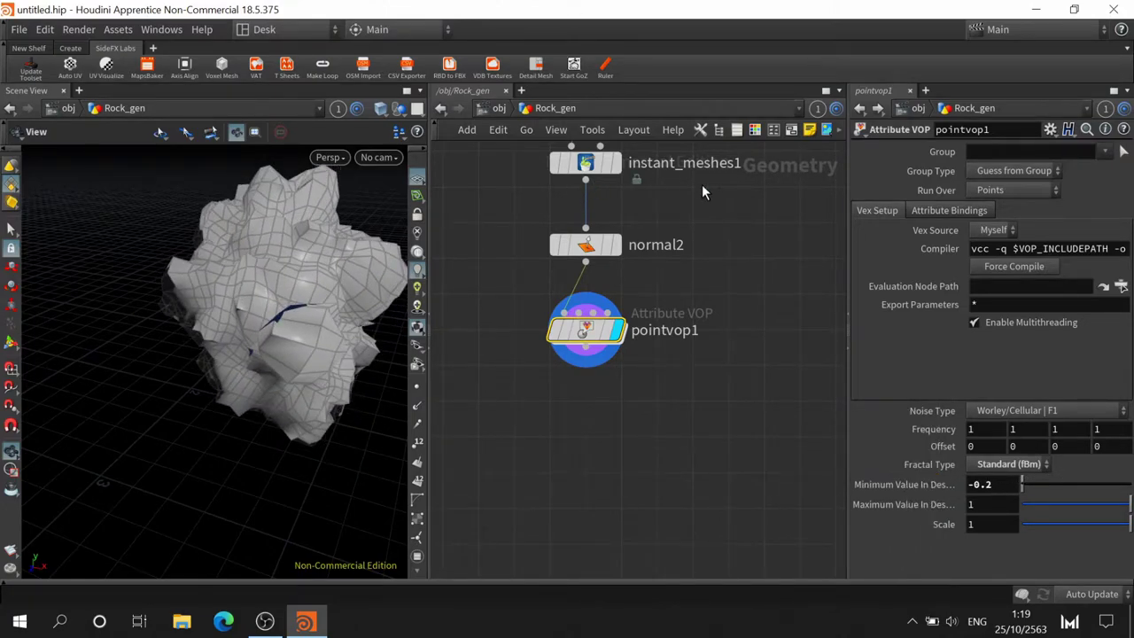
Nudge the Minimum Value to -0.2 and compare the rock with instant_meshes1 bypassed
middle_drag(702, 185, 672, 397)
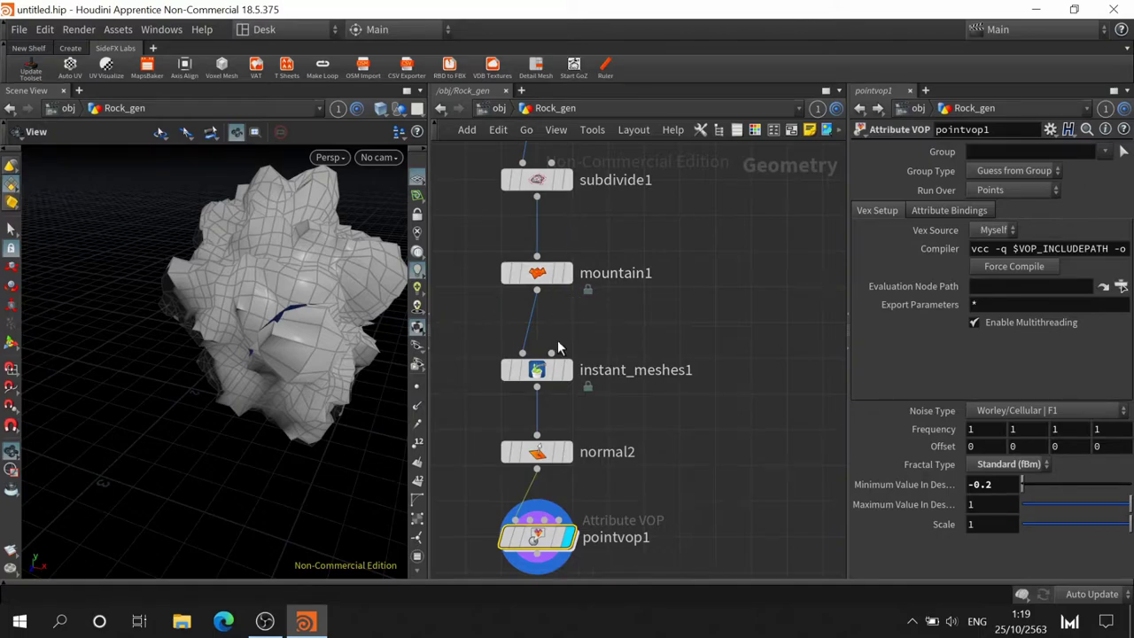
click(537, 369)
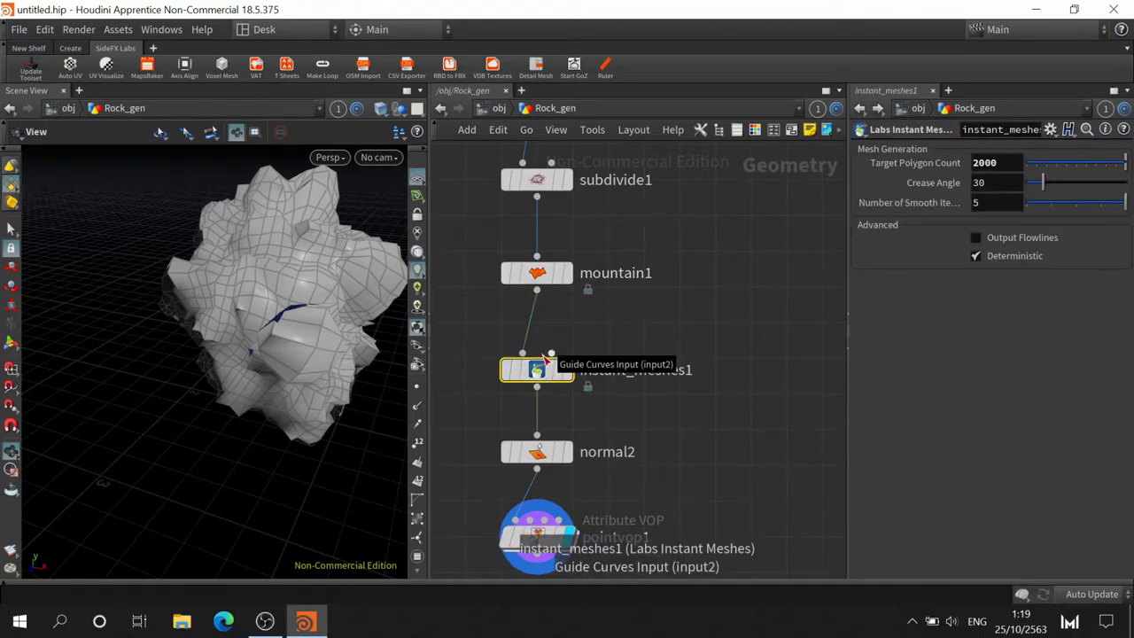
click(503, 375)
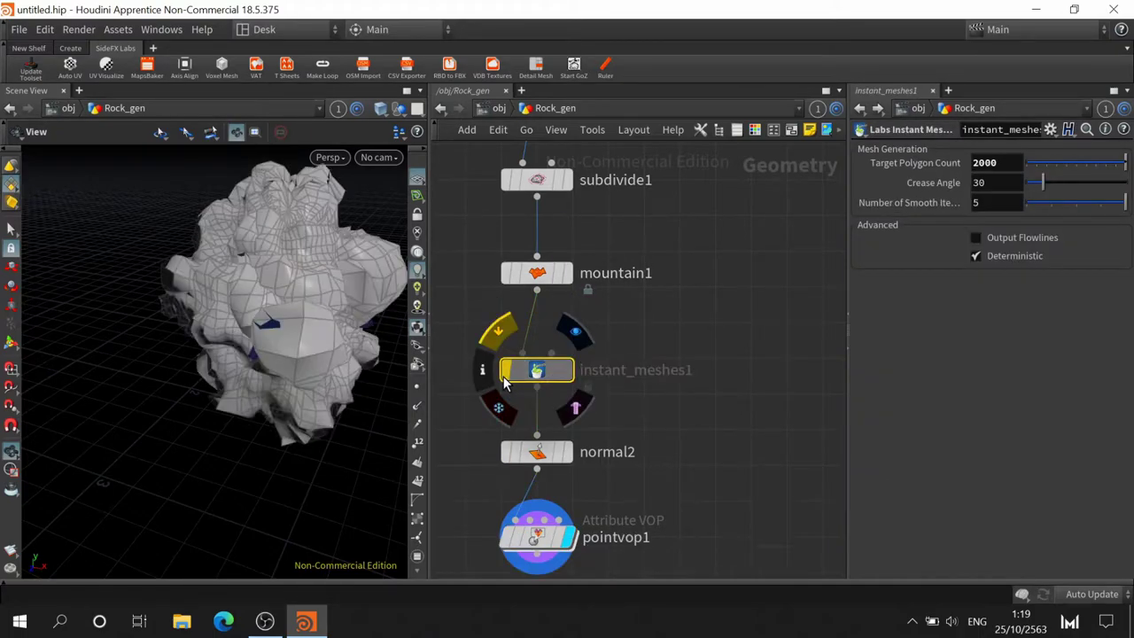
click(504, 378)
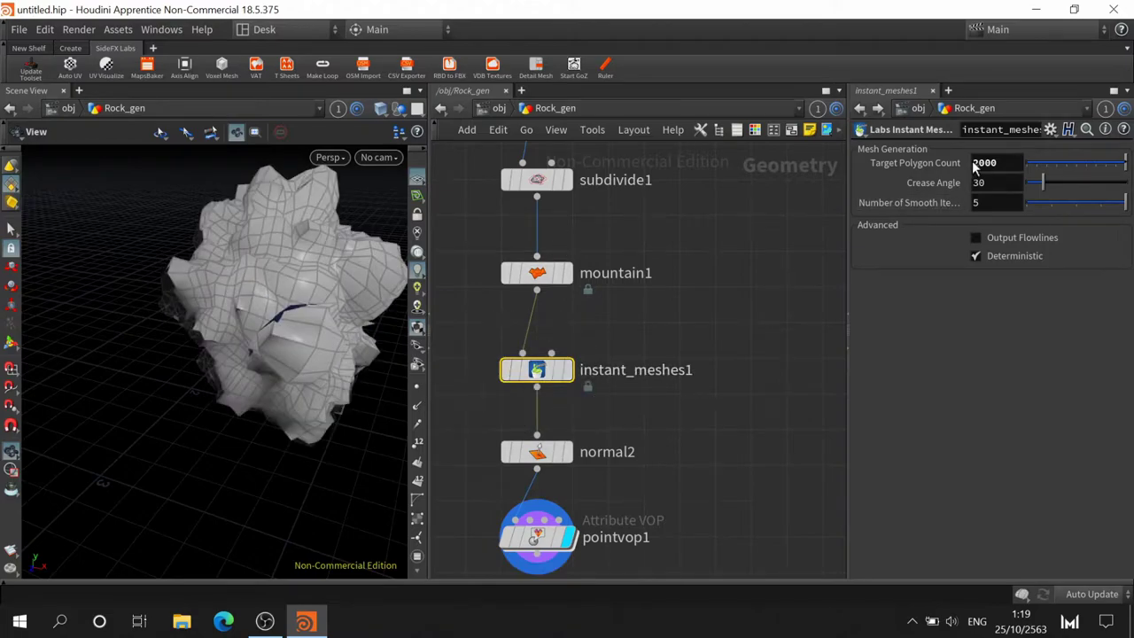
Raise subdivide1's Depth to 4
click(537, 181)
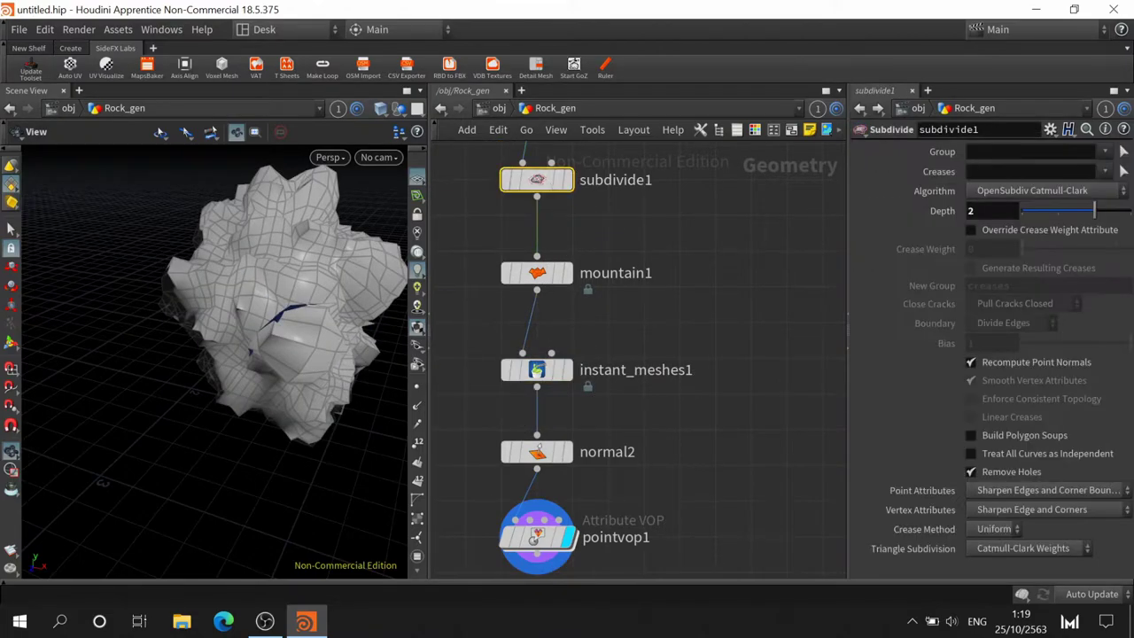
drag(1095, 210, 1130, 211)
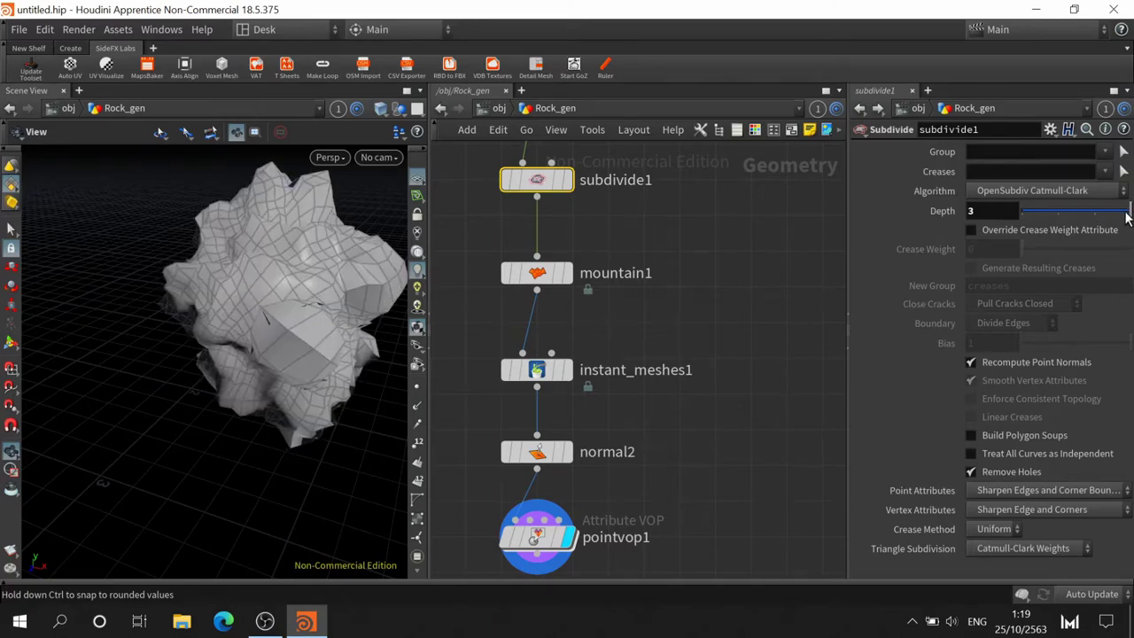
click(990, 213)
text(4)
key(Return)
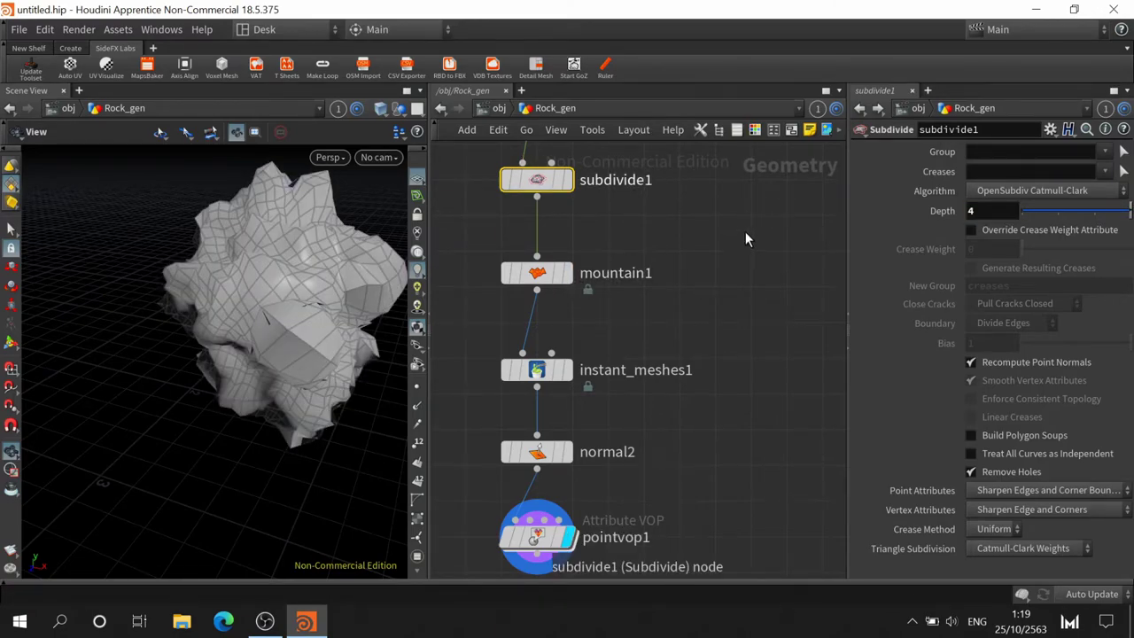
Move pointvop1 lower to make room below normal2, then display normal2
middle_drag(706, 370, 740, 178)
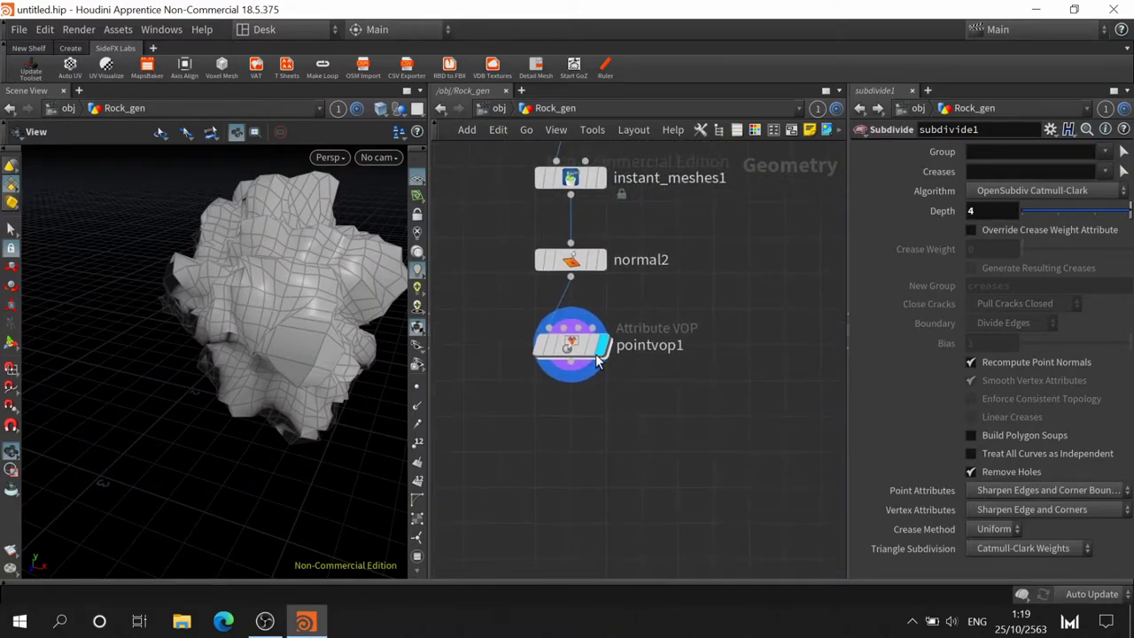
drag(570, 349, 569, 491)
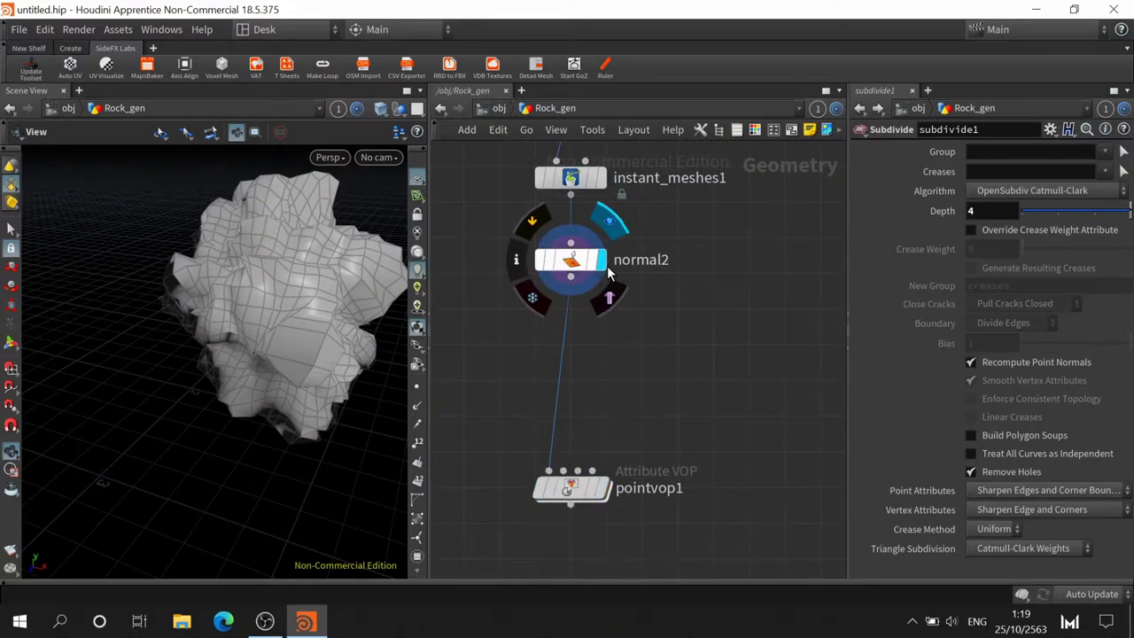
click(572, 259)
Insert a Subdivide node between normal2 and pointvop1 with Depth 2
key(Tab)
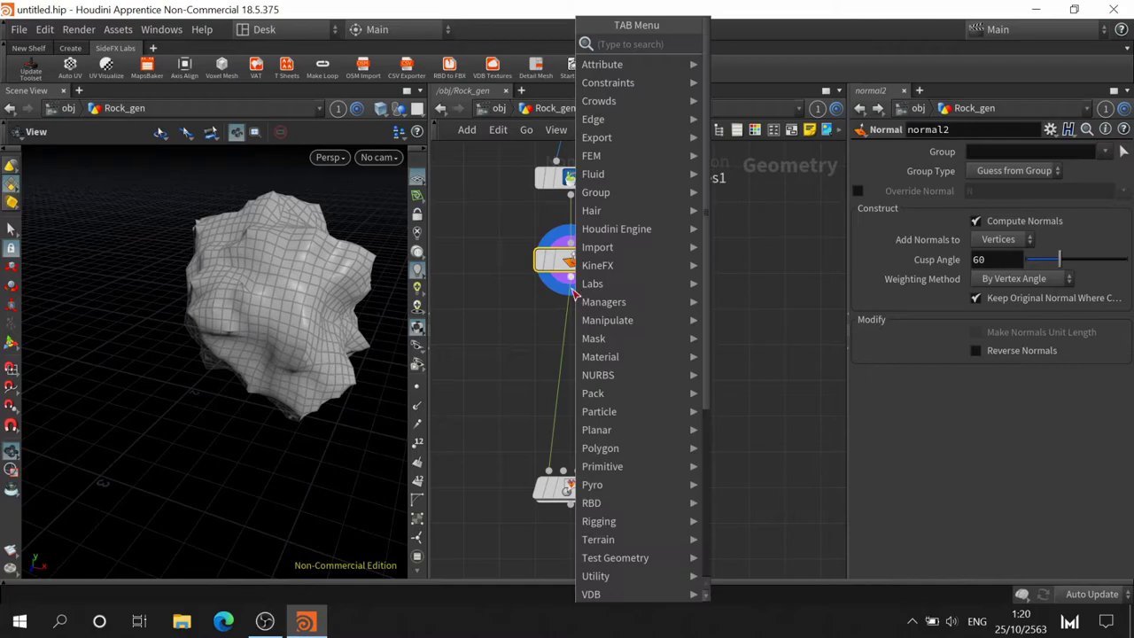
text(sub)
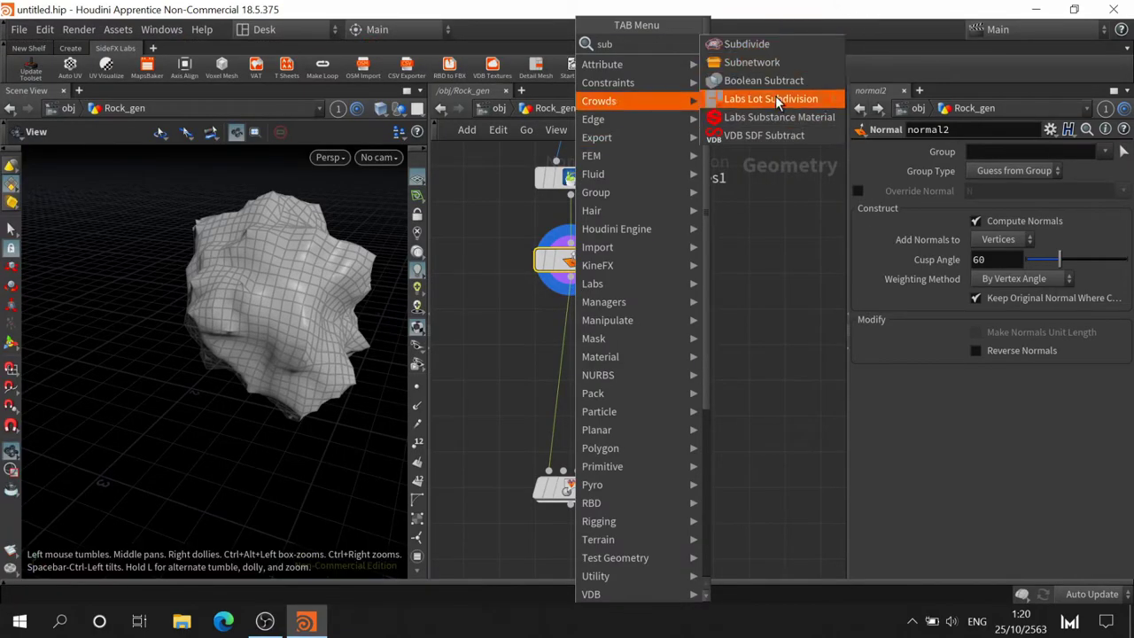
key(Return)
click(574, 344)
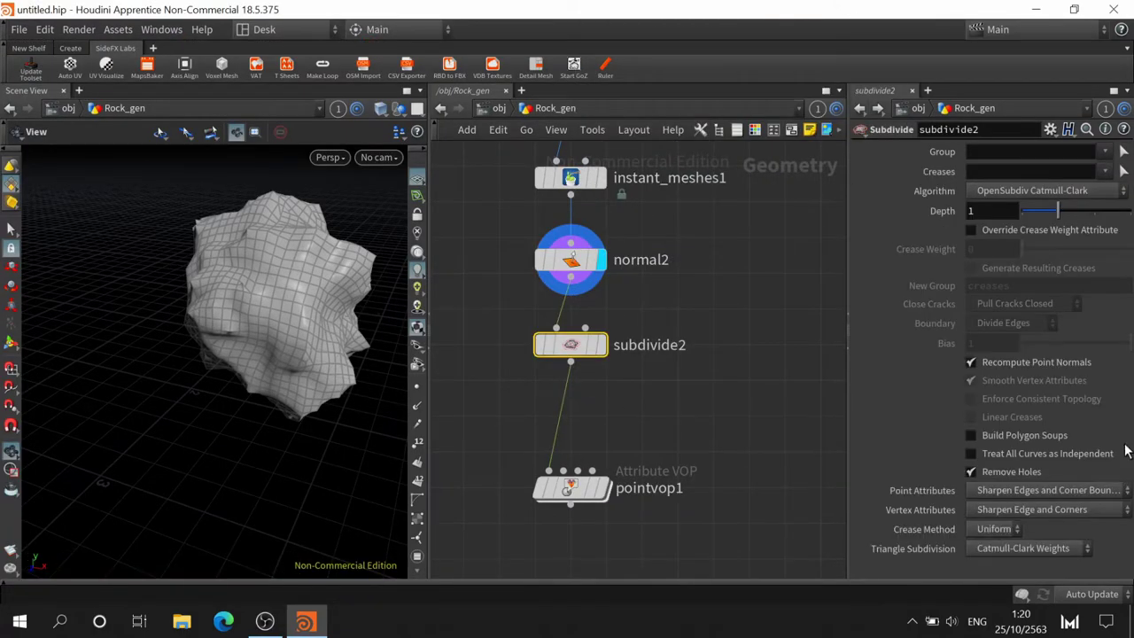
click(1093, 210)
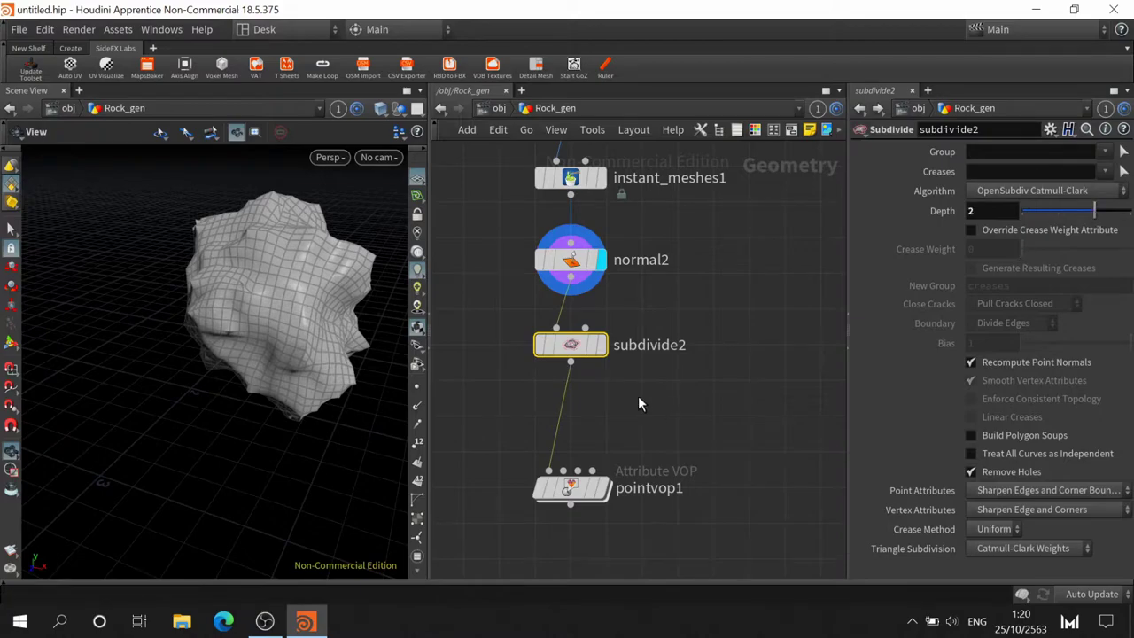
Display subdivide2, then pointvop1's final result, and orbit to inspect the surface
click(602, 345)
click(605, 487)
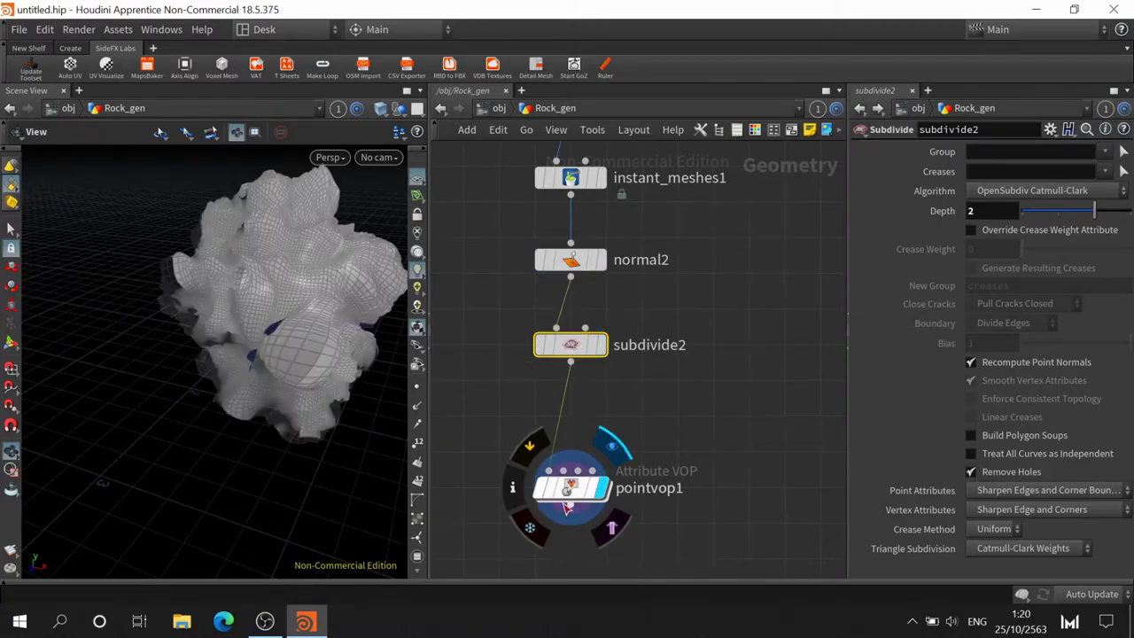
click(567, 496)
mouse_move(355, 380)
mouse_down()
mouse_move(208, 373)
mouse_move(265, 372)
mouse_up()
middle_drag(603, 222, 618, 364)
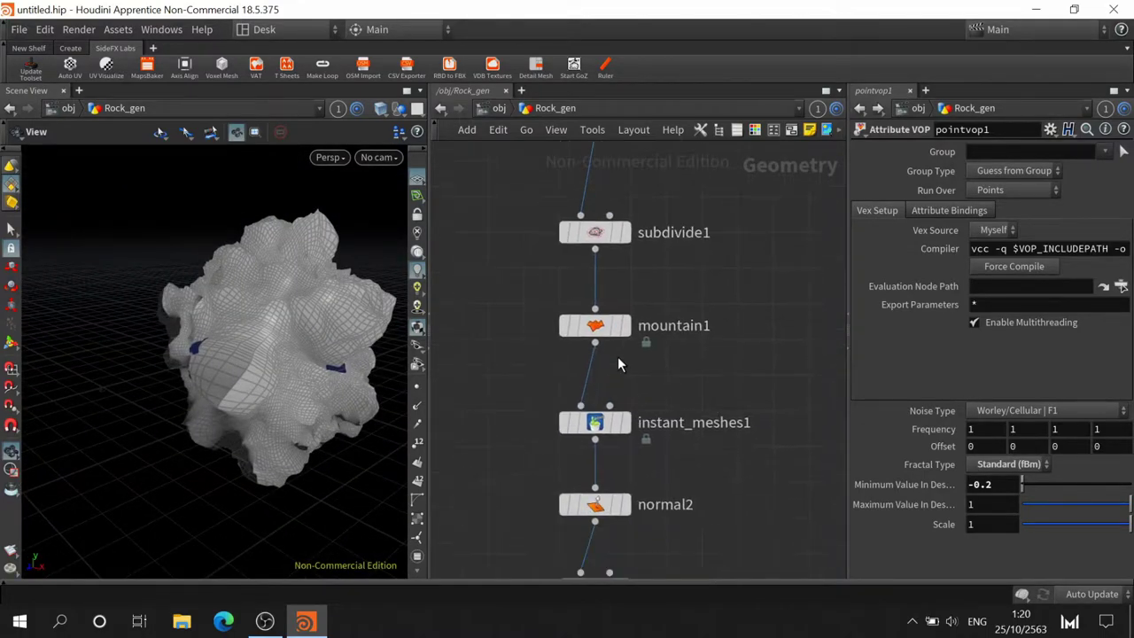
Bypass mountain1 and orbit the rock without its mountain displacement
click(567, 332)
drag(372, 336, 237, 395)
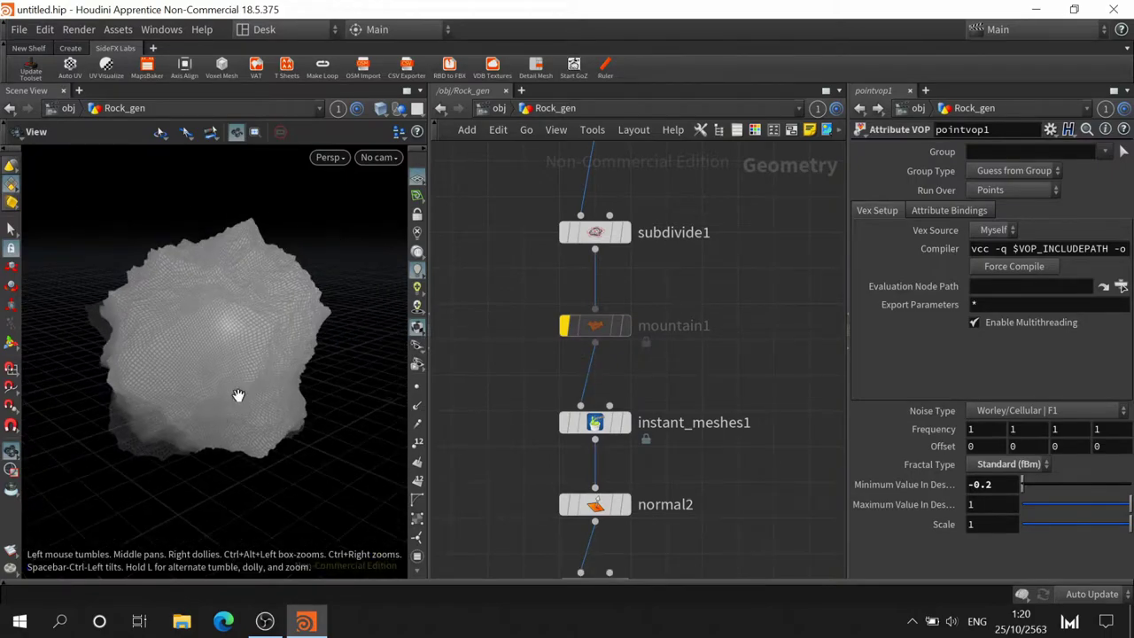
drag(261, 276, 375, 191)
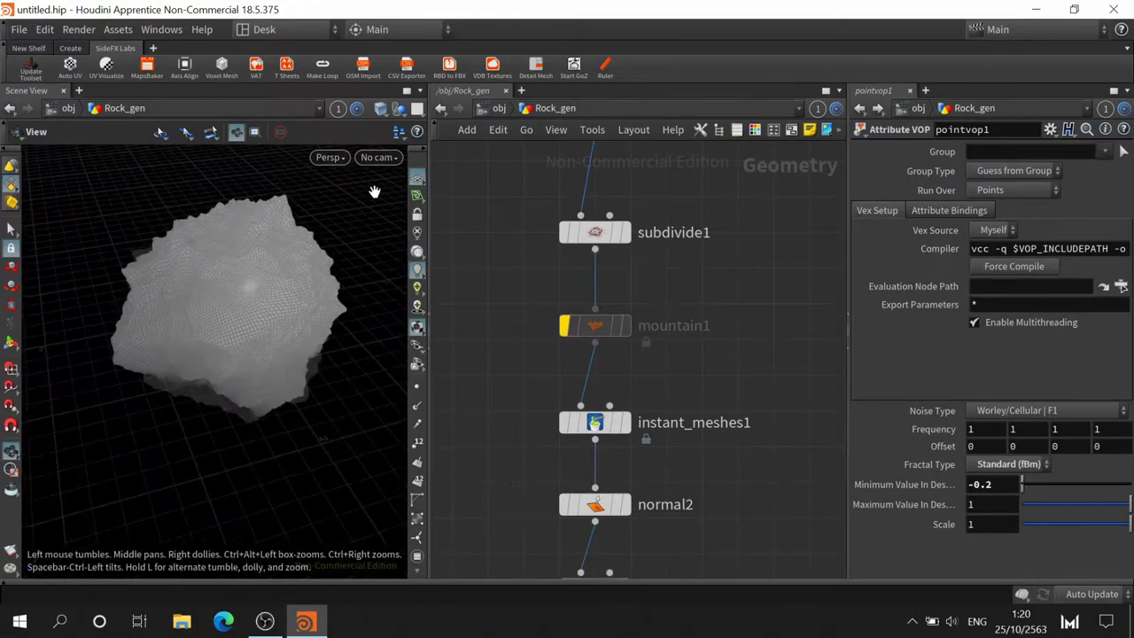
Switch the viewport to Smooth Shaded, then Flat Shaded, and bring subdivide2 and pointvop1 into view
click(380, 107)
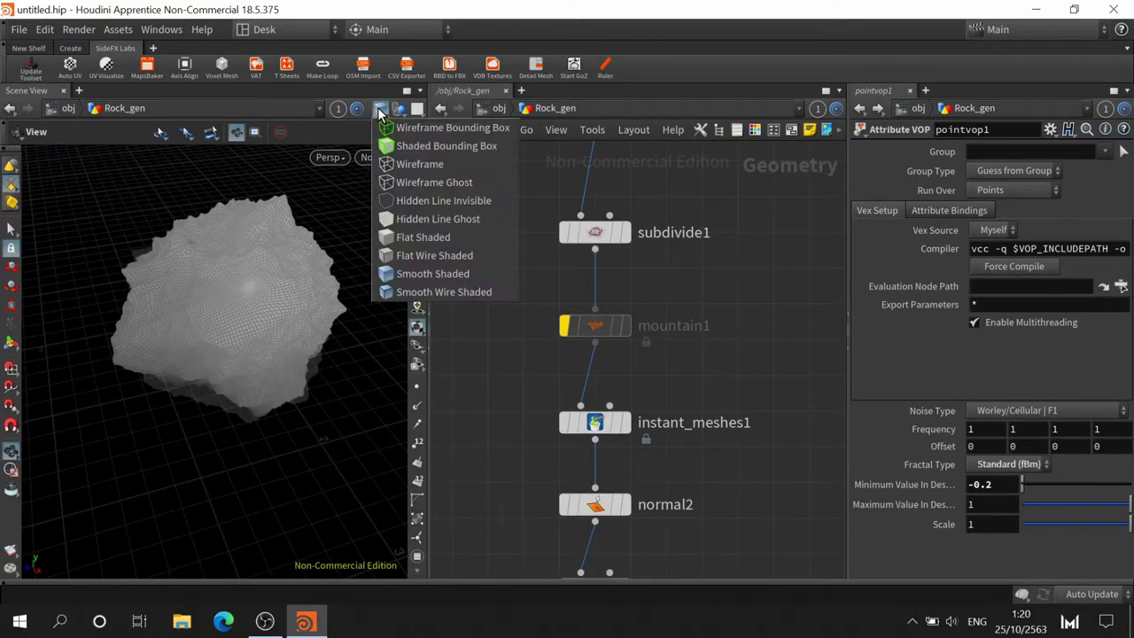
click(434, 276)
scroll(283, 293, up, 5)
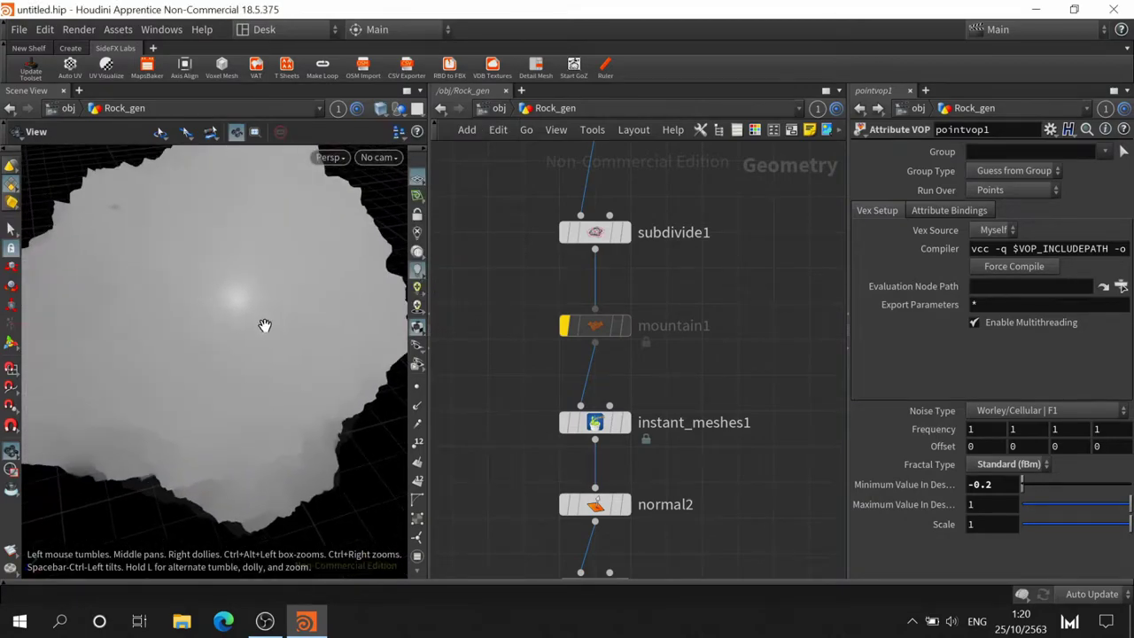
drag(214, 311, 283, 270)
click(380, 108)
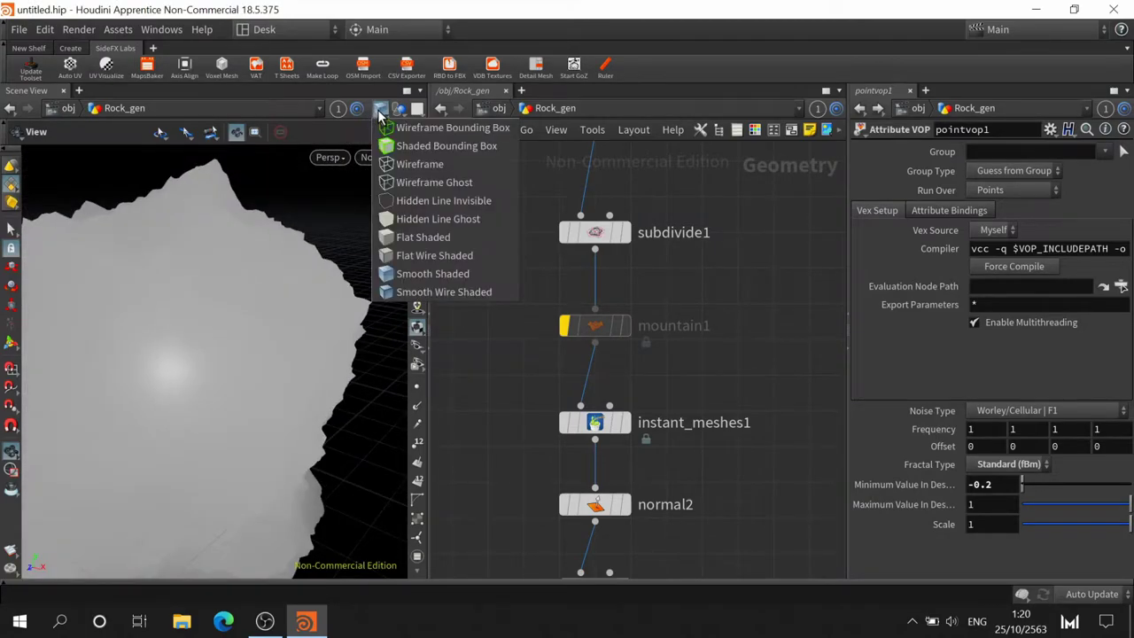
click(422, 236)
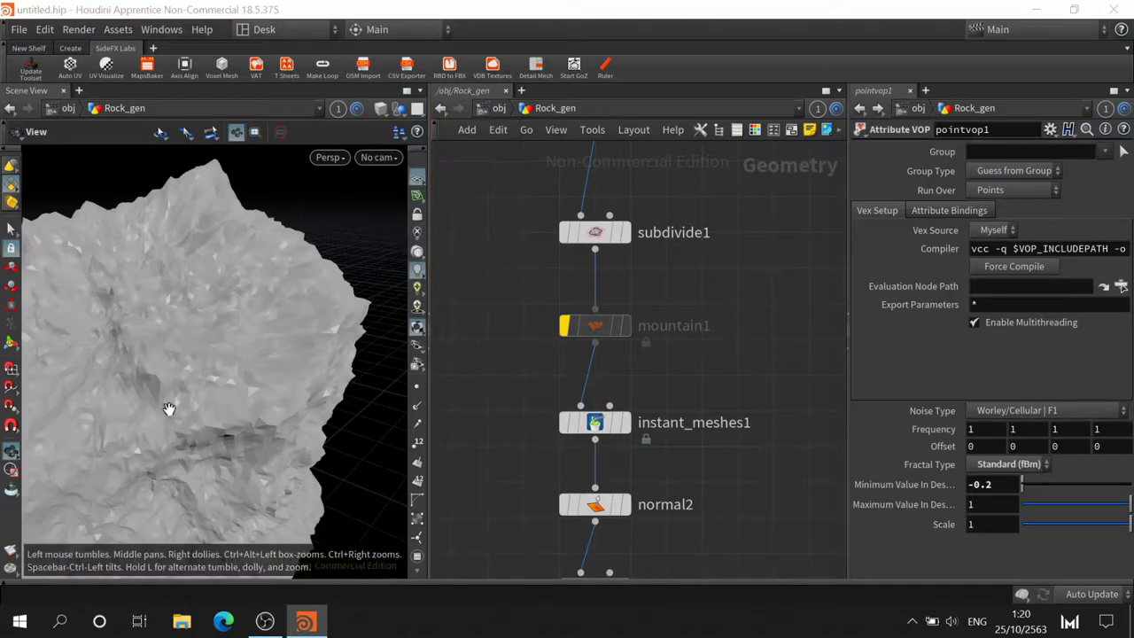
mouse_move(166, 406)
mouse_down()
mouse_move(263, 329)
mouse_move(261, 364)
mouse_up()
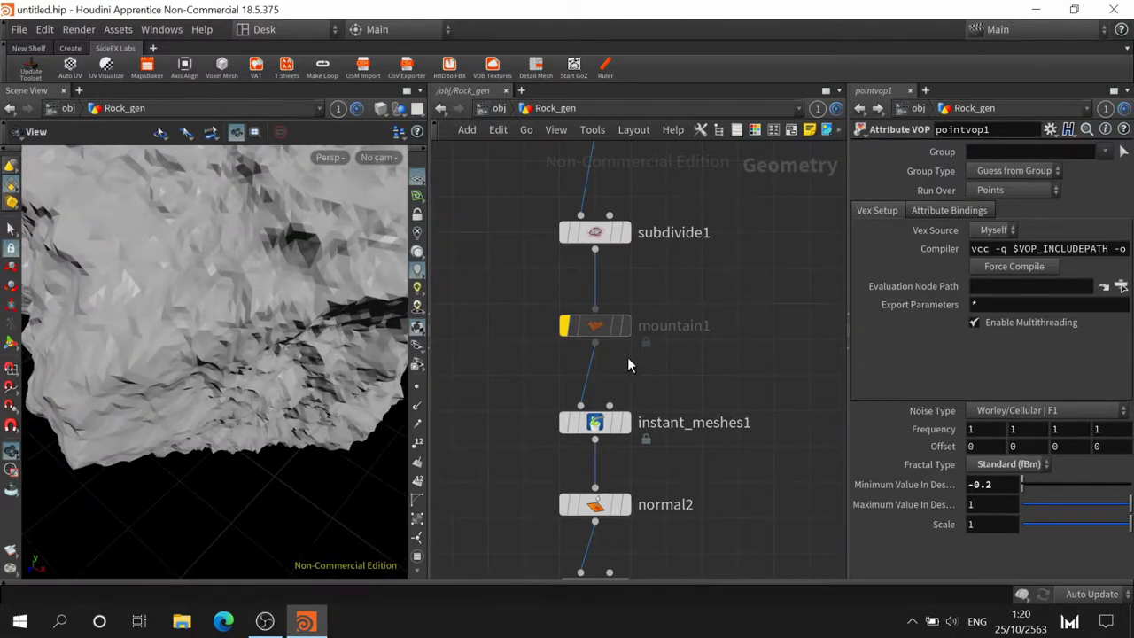
middle_drag(705, 503, 712, 260)
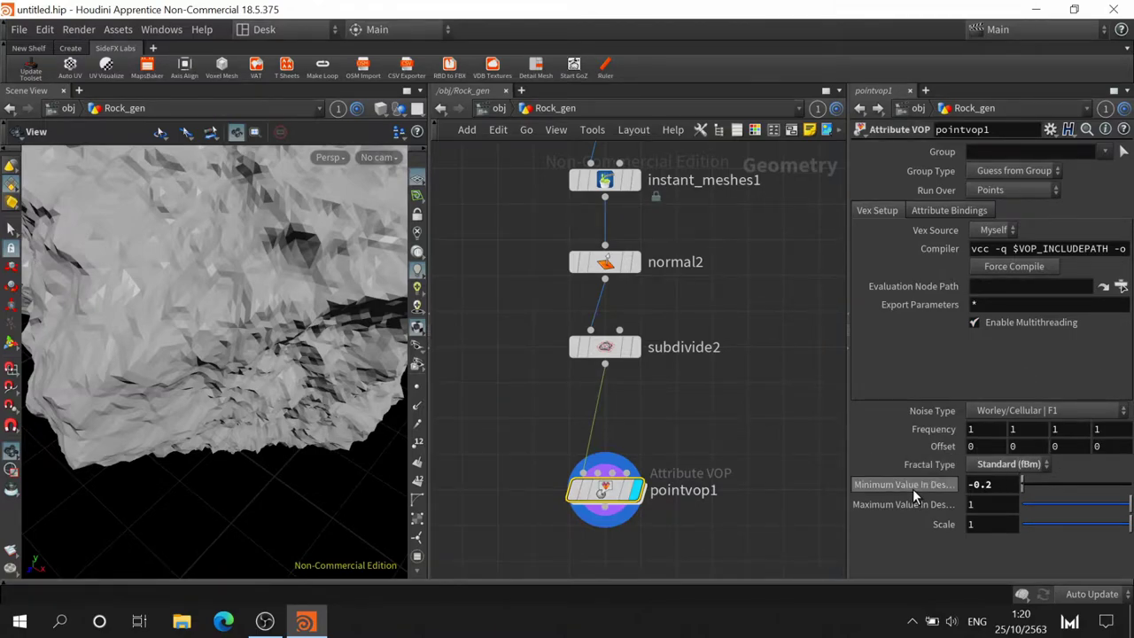
Try Worley/Cellular F2-F1 noise, lower Scale to 0.65 and set Minimum Value to -0.4
click(1043, 410)
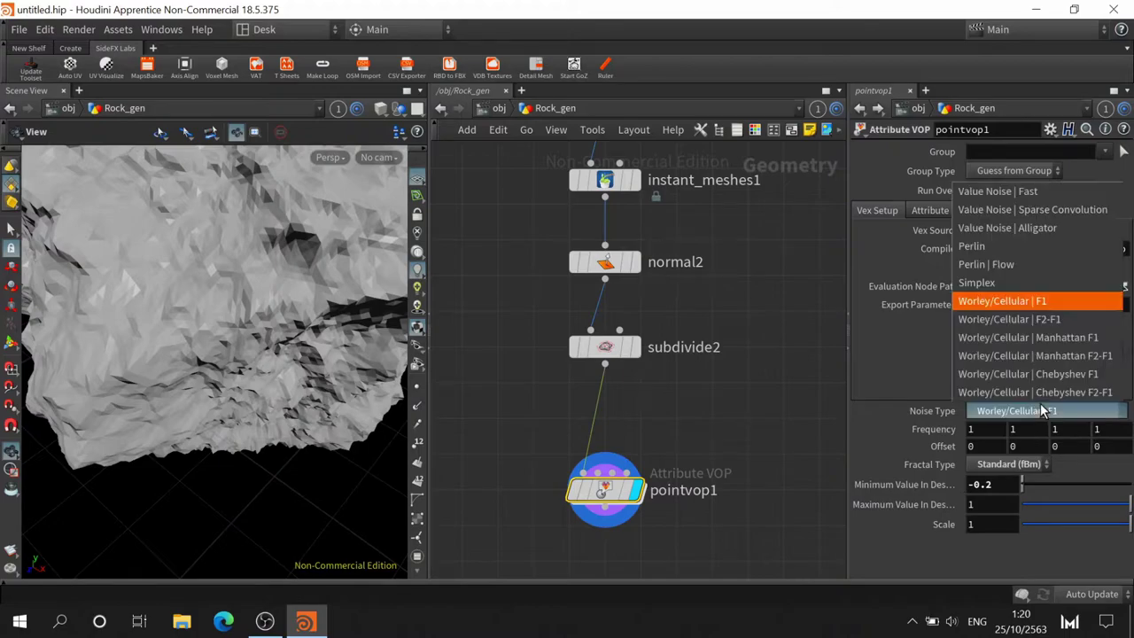
click(1043, 321)
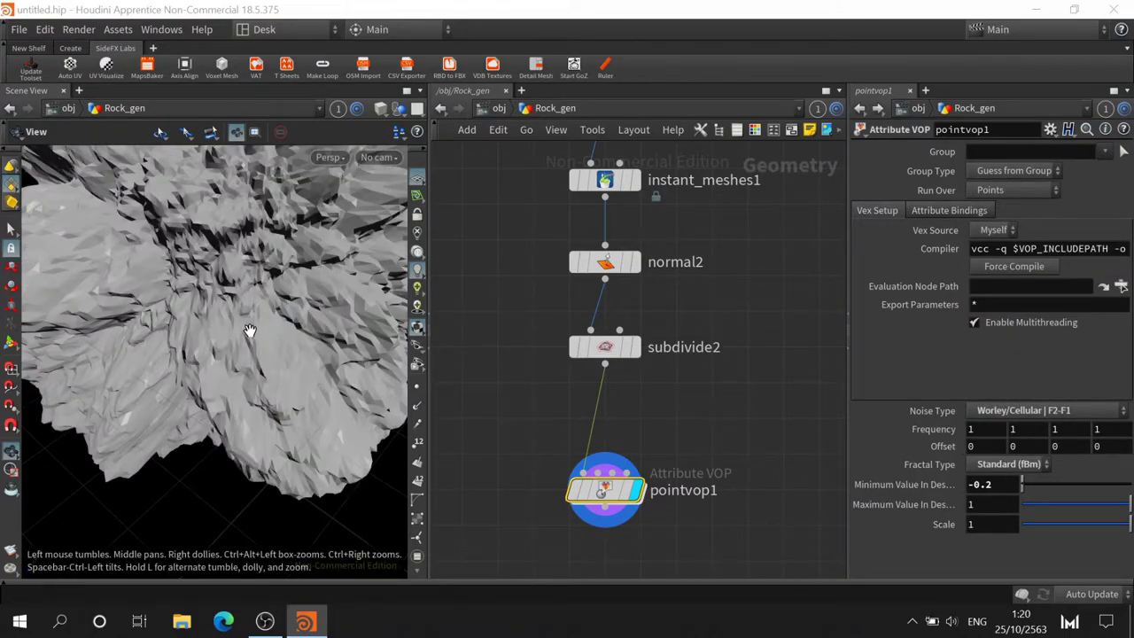
scroll(251, 319, down, 3)
scroll(252, 305, down, 3)
scroll(252, 309, down, 3)
scroll(244, 355, down, 2)
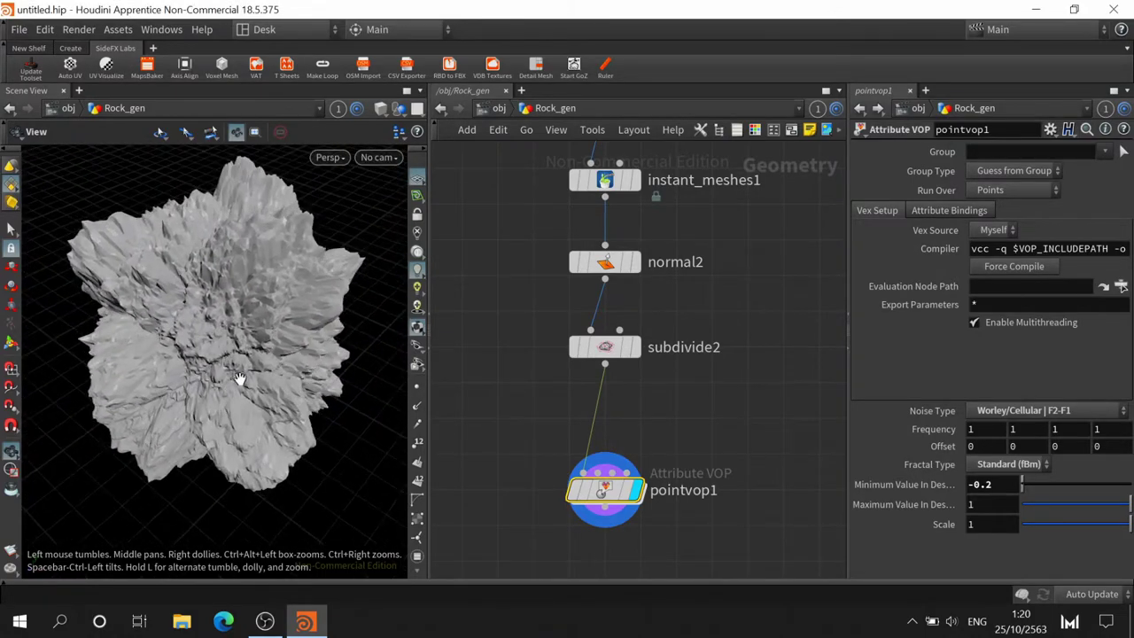
drag(239, 378, 203, 328)
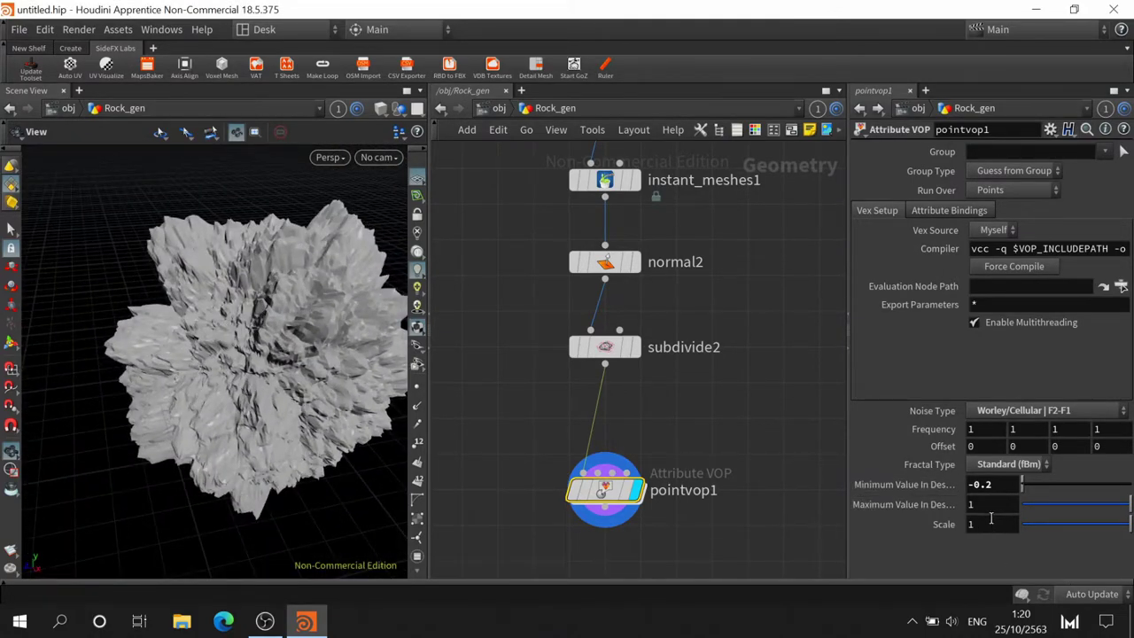
mouse_move(1127, 524)
mouse_down()
mouse_move(1098, 525)
mouse_move(1116, 525)
mouse_move(1109, 504)
mouse_move(1122, 504)
mouse_move(1102, 504)
mouse_move(1130, 501)
mouse_up()
mouse_move(955, 485)
middle_down()
mouse_move(941, 481)
mouse_move(1032, 483)
mouse_move(922, 480)
middle_up()
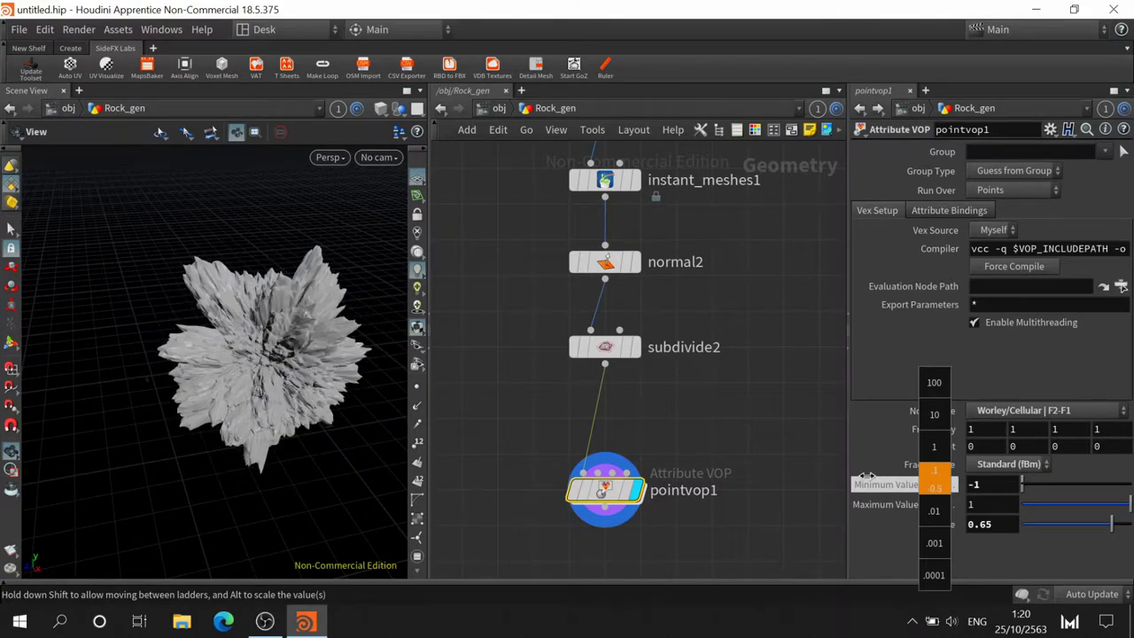
middle_drag(890, 479, 969, 472)
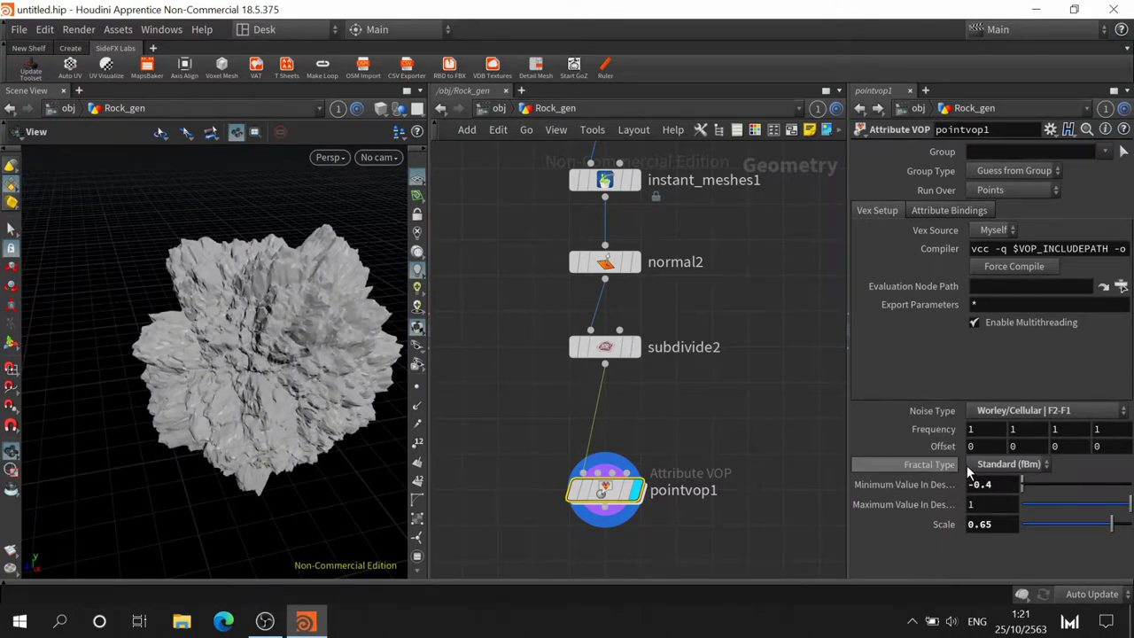
Switch the noise back to Worley/Cellular | F1 and review the fractal type choices
click(1019, 410)
click(1051, 302)
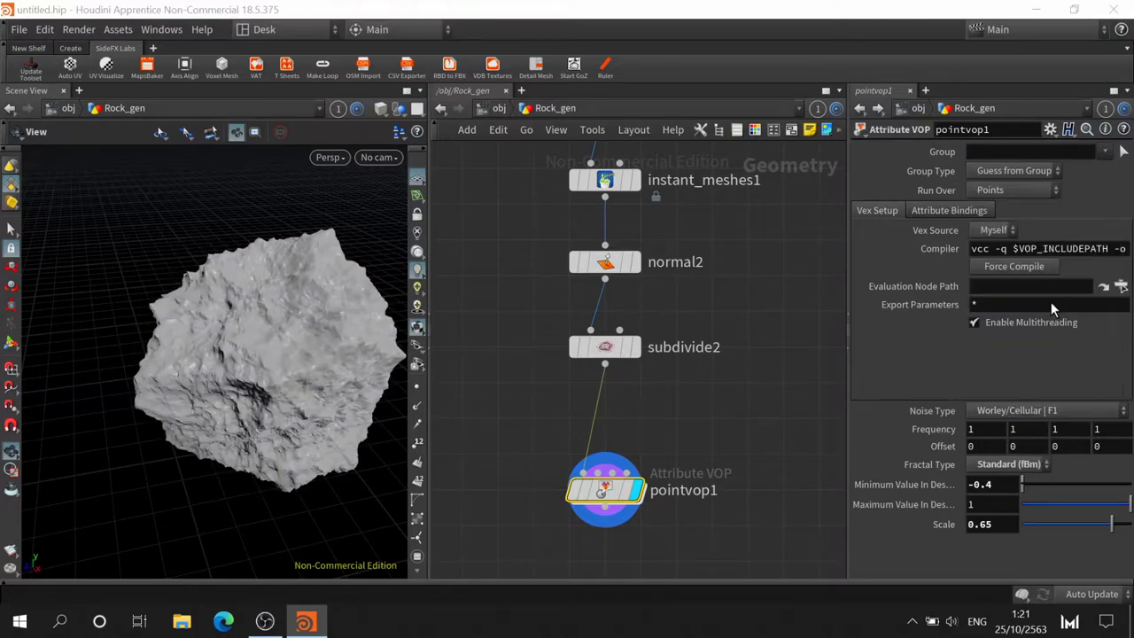
click(1016, 466)
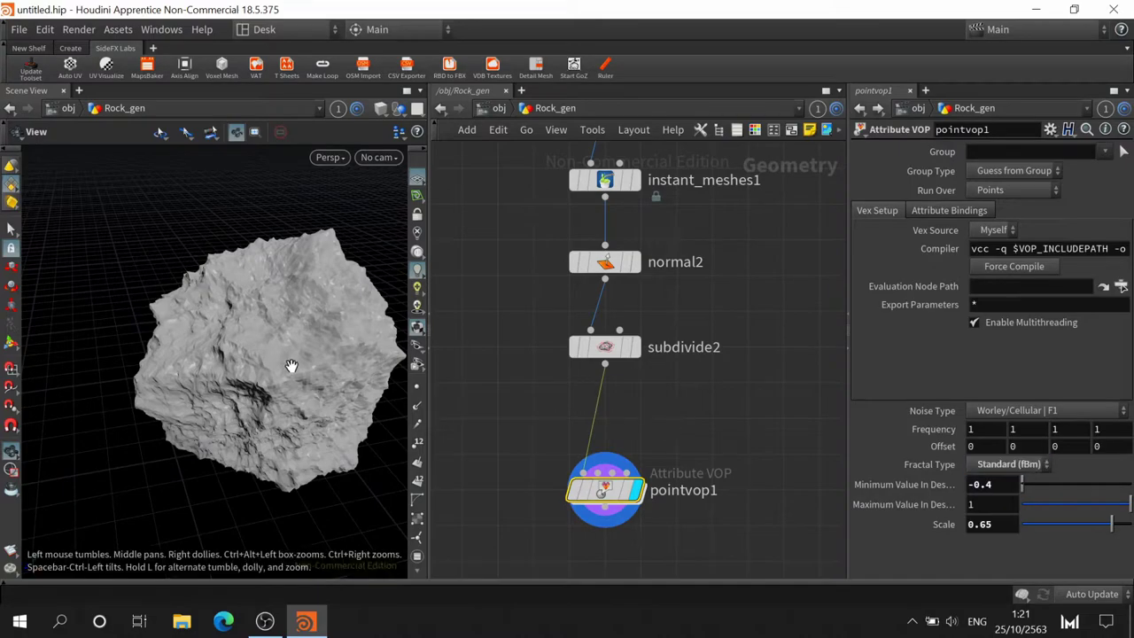
scroll(292, 367, up, 3)
mouse_move(292, 366)
mouse_down()
mouse_move(254, 260)
mouse_move(246, 308)
mouse_move(340, 242)
mouse_up()
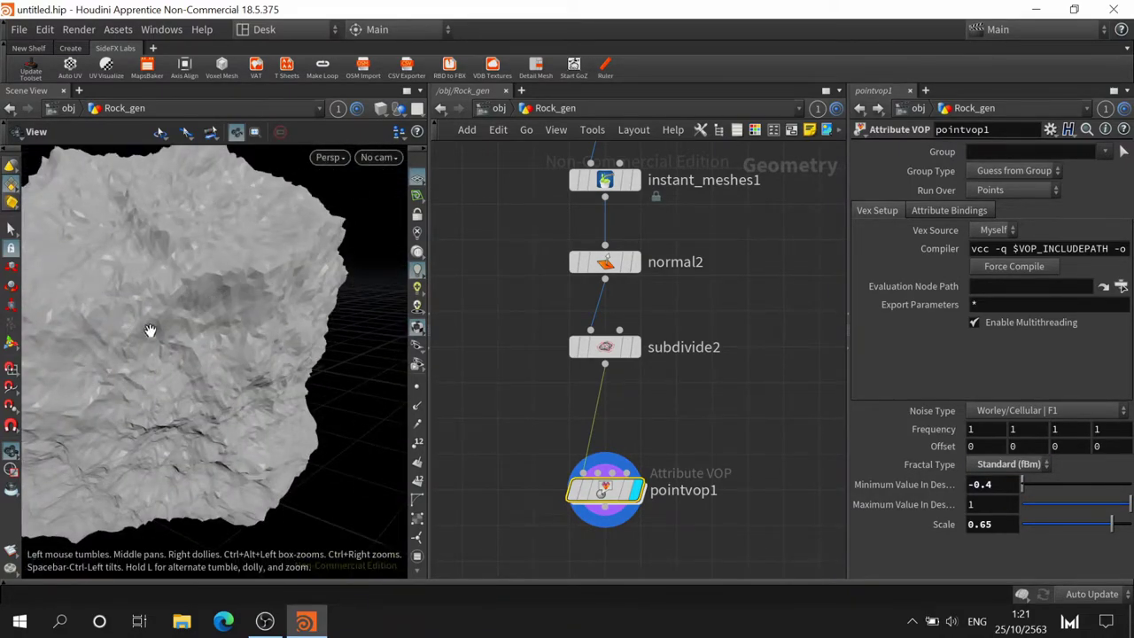
Inside pointvop1, promote unifiednoise1's Max Octaves, Lacunarity and Roughness, then return to Rock_gen
double_click(599, 496)
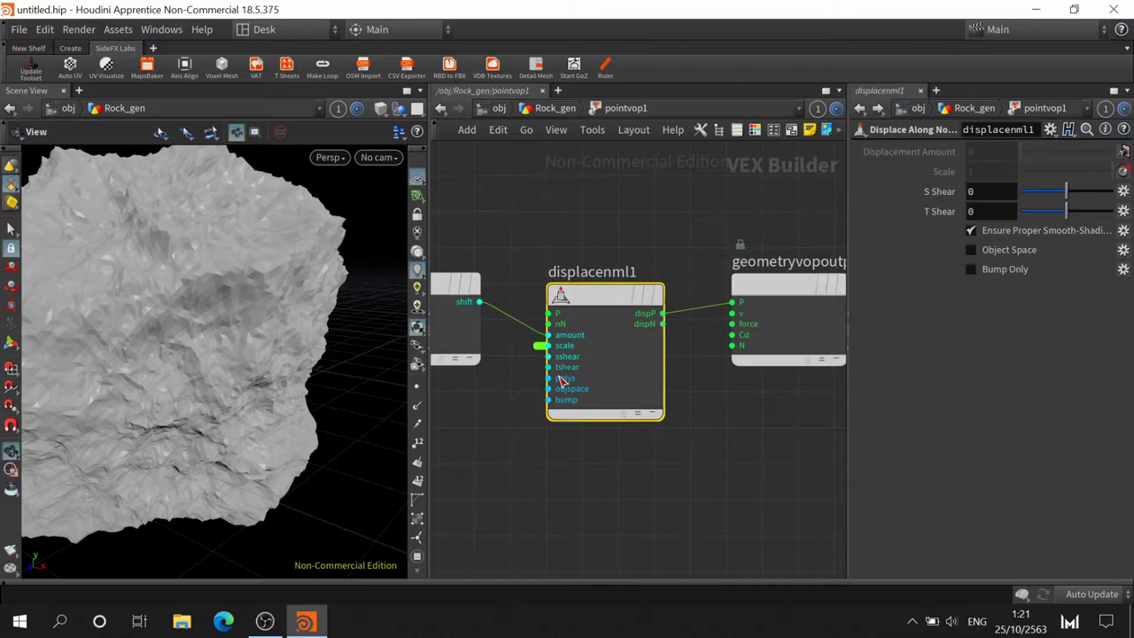
middle_drag(564, 381, 782, 469)
click(594, 270)
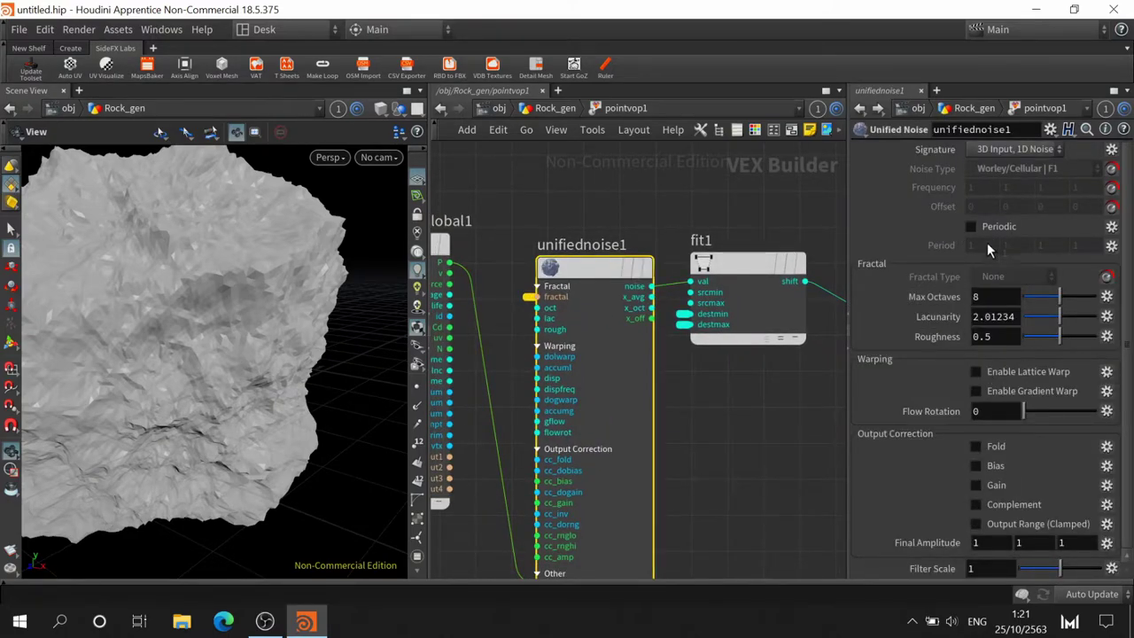
right_click(942, 302)
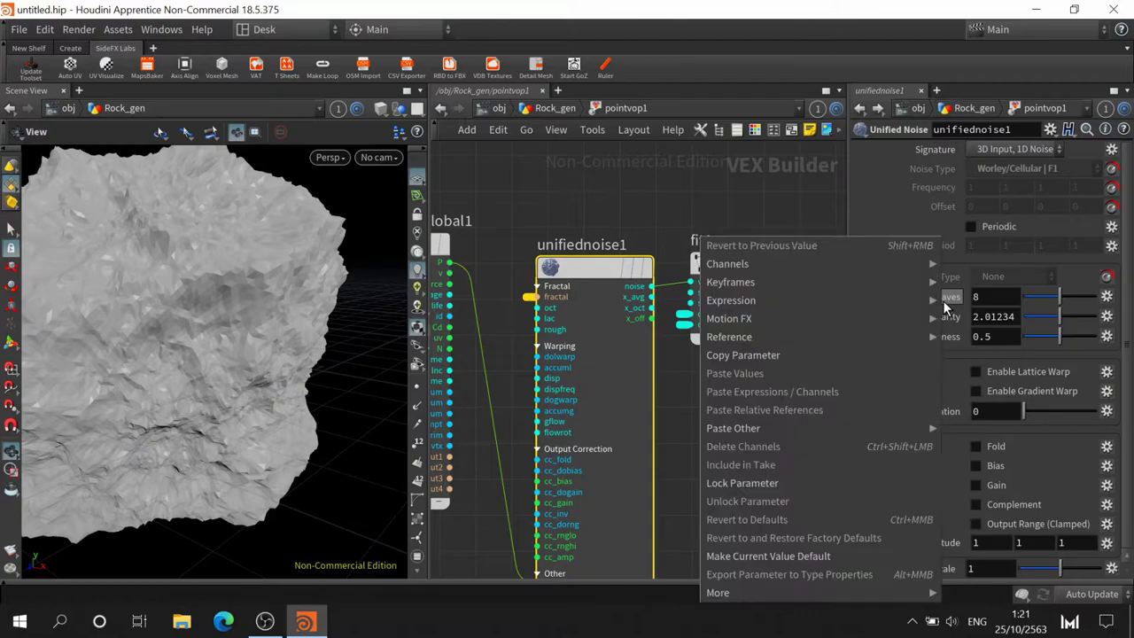
click(1107, 302)
click(1108, 301)
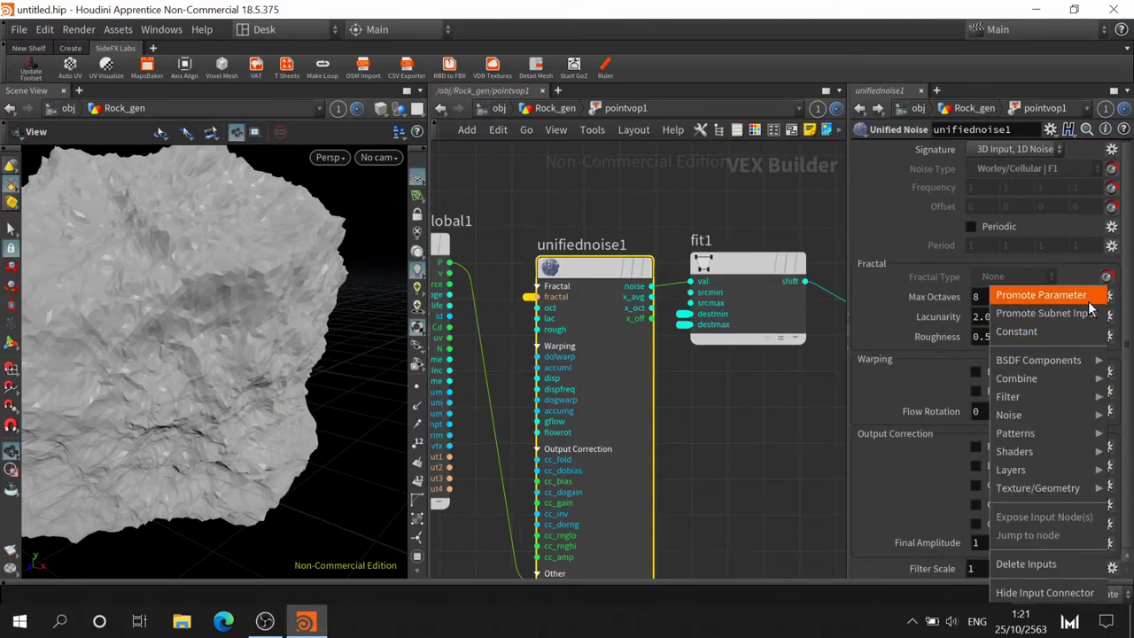
click(1104, 314)
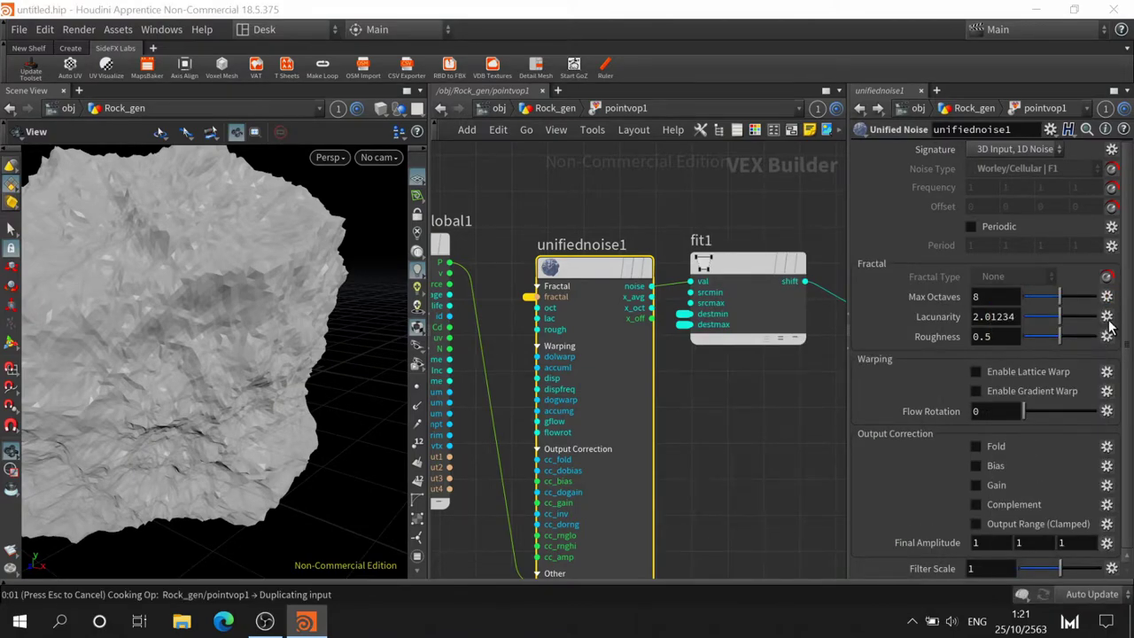
click(1107, 297)
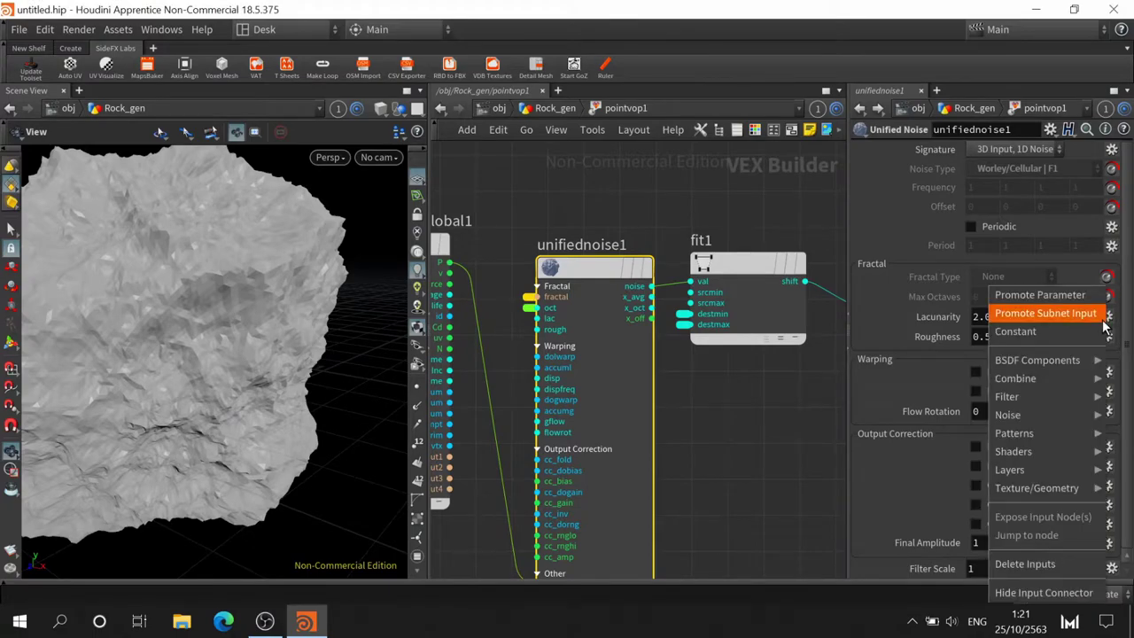
click(1050, 296)
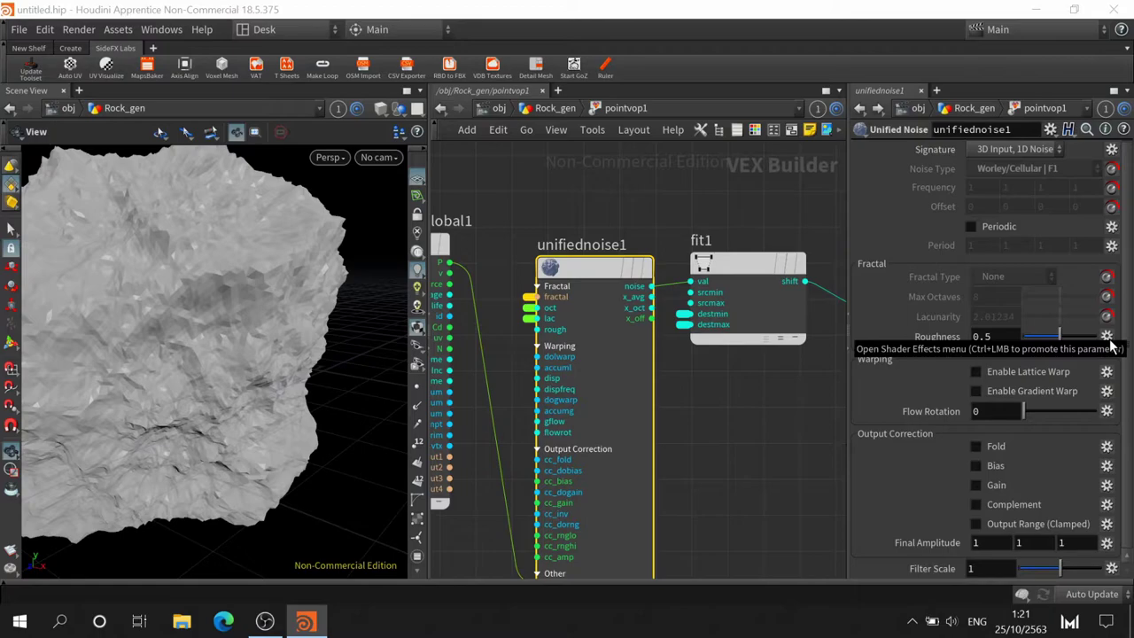
click(1106, 337)
click(1062, 296)
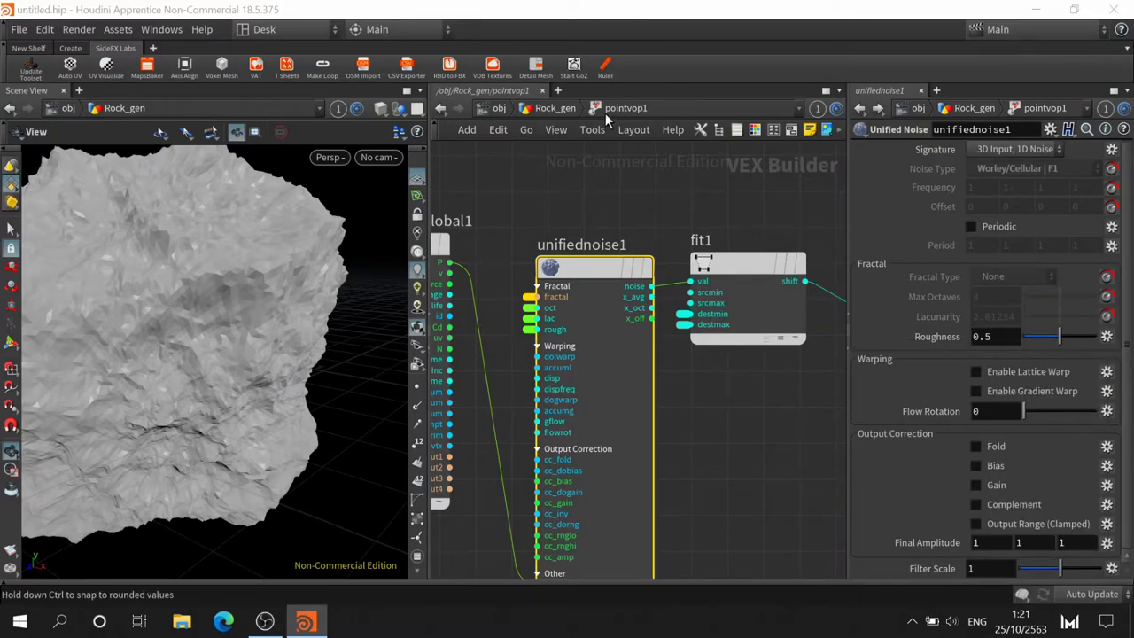
click(573, 113)
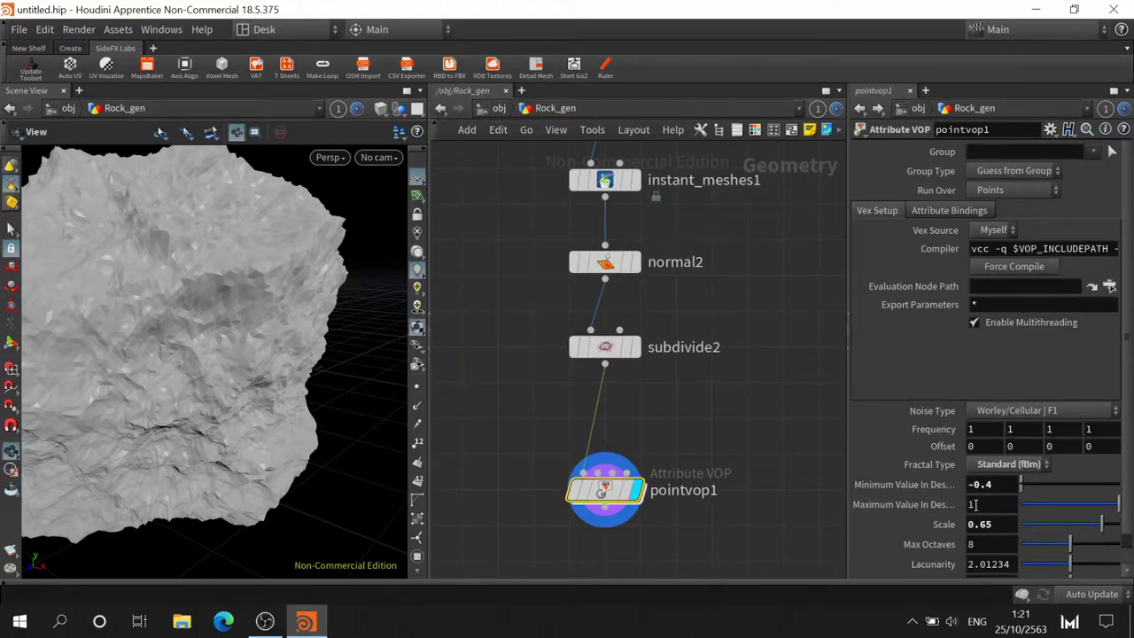
Lower pointvop1's Max Octaves and orbit the rock to inspect the reduced detail
scroll(922, 574, down, 1)
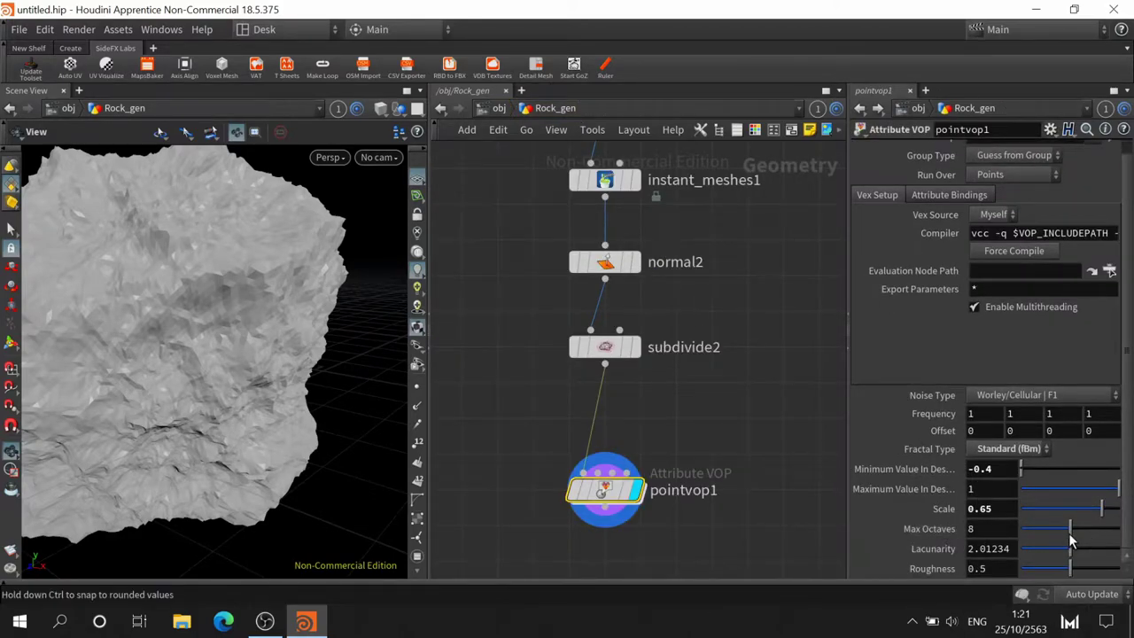
drag(1057, 536, 1028, 535)
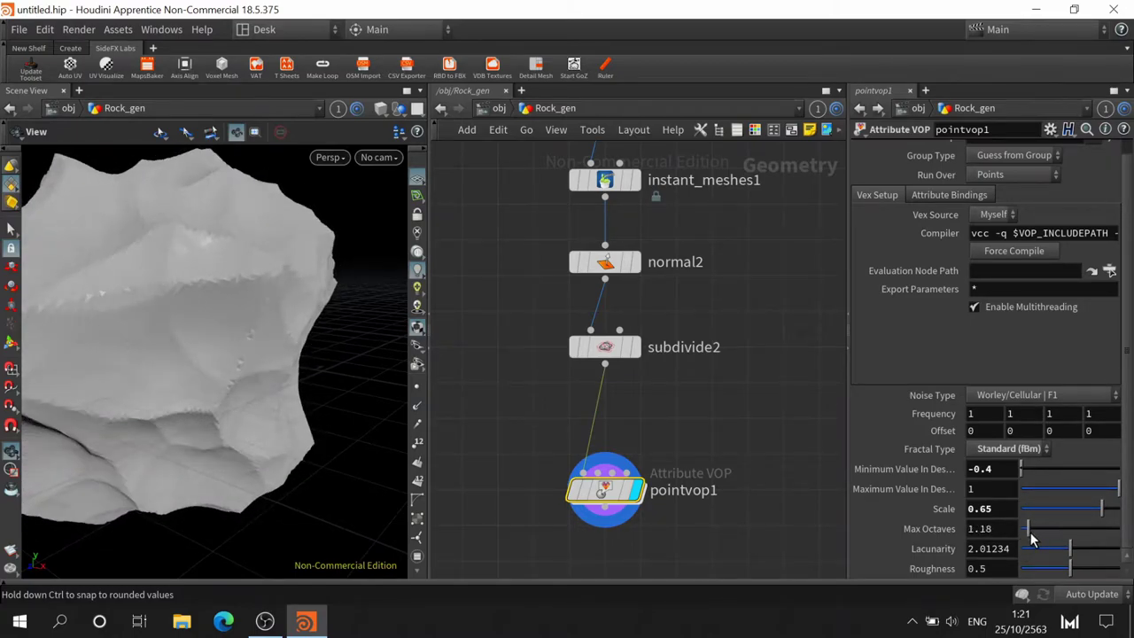
scroll(183, 320, down, 5)
drag(195, 390, 215, 340)
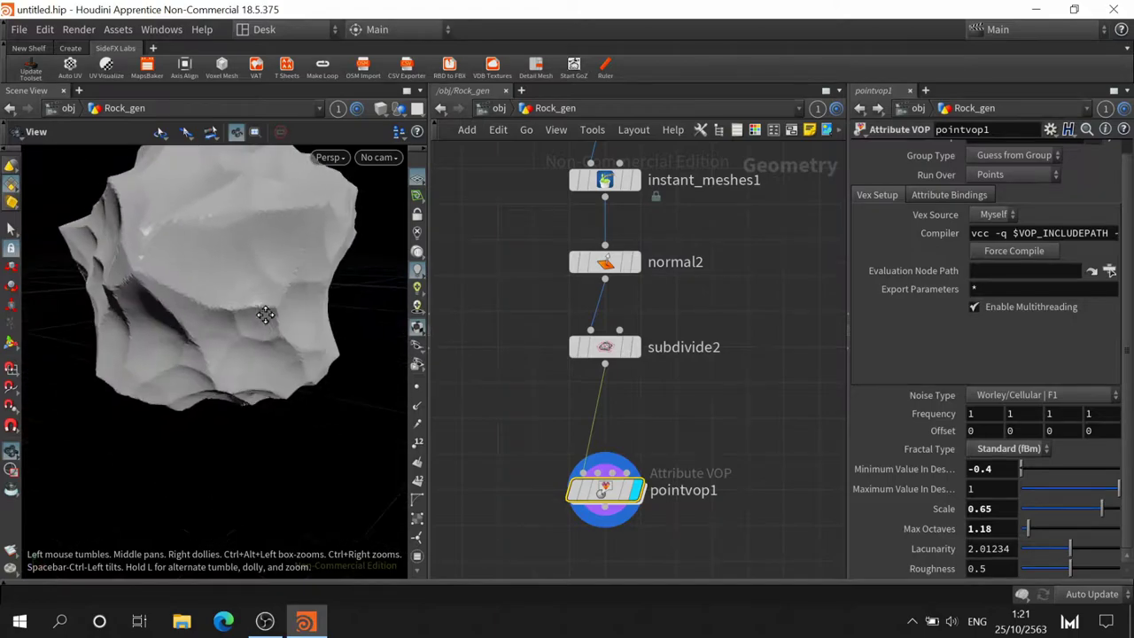
mouse_move(151, 367)
mouse_down()
mouse_move(281, 279)
mouse_move(154, 324)
mouse_move(245, 318)
mouse_move(169, 233)
mouse_move(229, 359)
mouse_move(253, 309)
mouse_move(248, 354)
mouse_move(135, 337)
mouse_move(248, 329)
mouse_move(202, 317)
mouse_up()
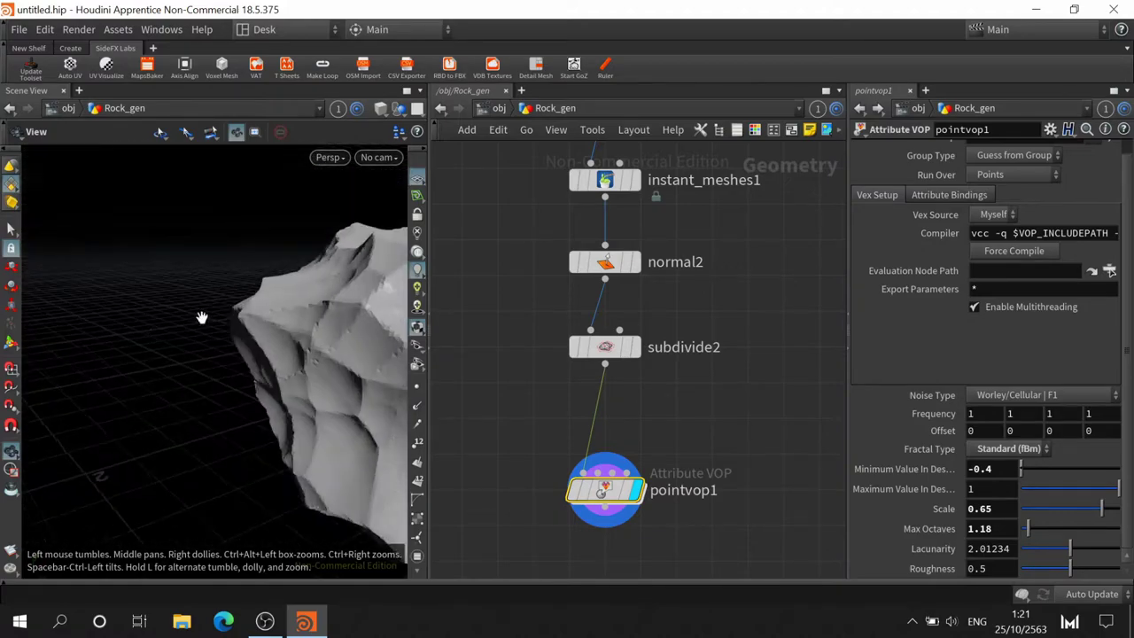
mouse_move(387, 378)
mouse_down()
mouse_move(139, 286)
mouse_move(221, 278)
mouse_up()
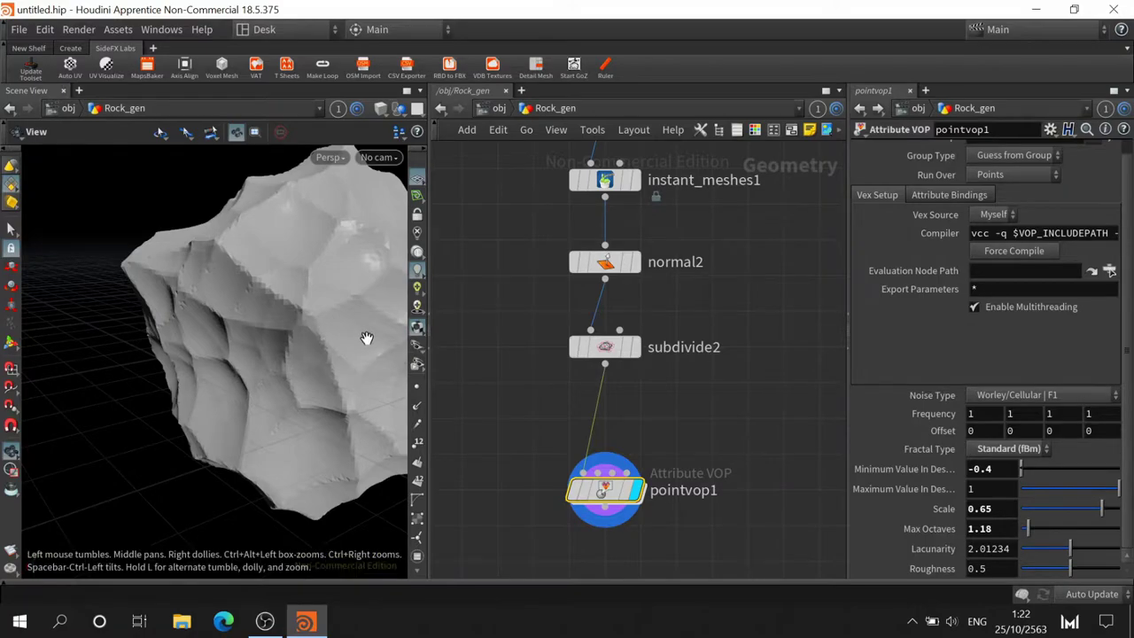
mouse_move(367, 337)
mouse_down()
mouse_move(296, 271)
mouse_move(286, 319)
mouse_move(301, 354)
mouse_up()
Adjust pointvop1's minimum displacement value and orbit the rock to check it
middle_drag(935, 469, 941, 474)
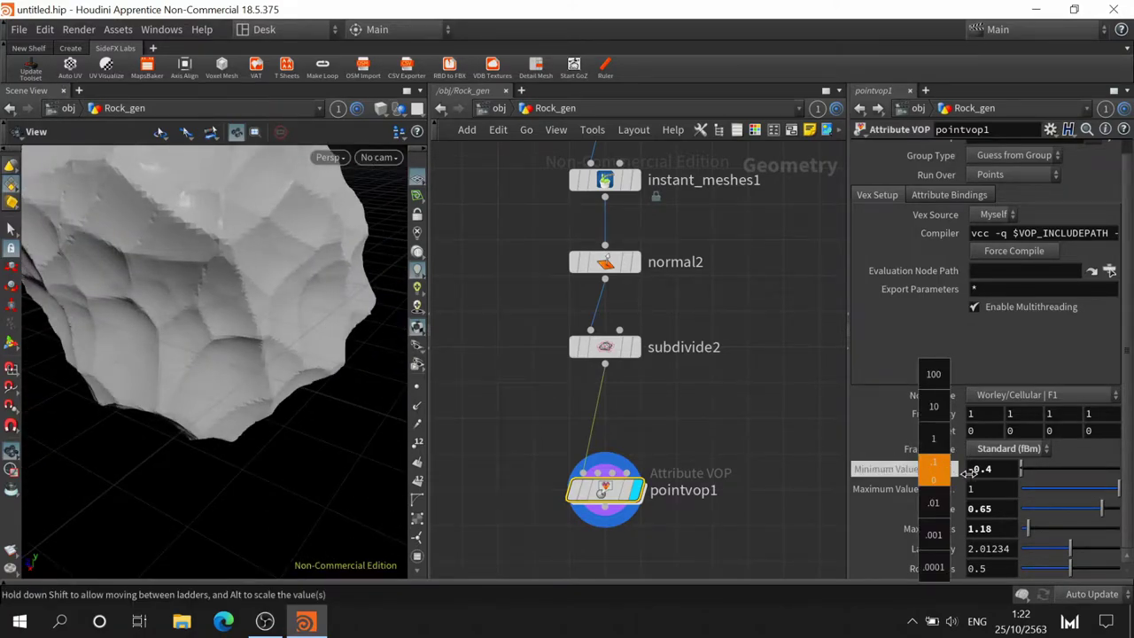
middle_drag(981, 472, 896, 478)
mouse_move(256, 264)
mouse_down()
mouse_move(271, 411)
mouse_move(139, 428)
mouse_up()
mouse_move(238, 297)
mouse_down()
mouse_move(165, 322)
mouse_move(274, 304)
mouse_move(233, 375)
mouse_move(310, 279)
mouse_move(321, 305)
mouse_up()
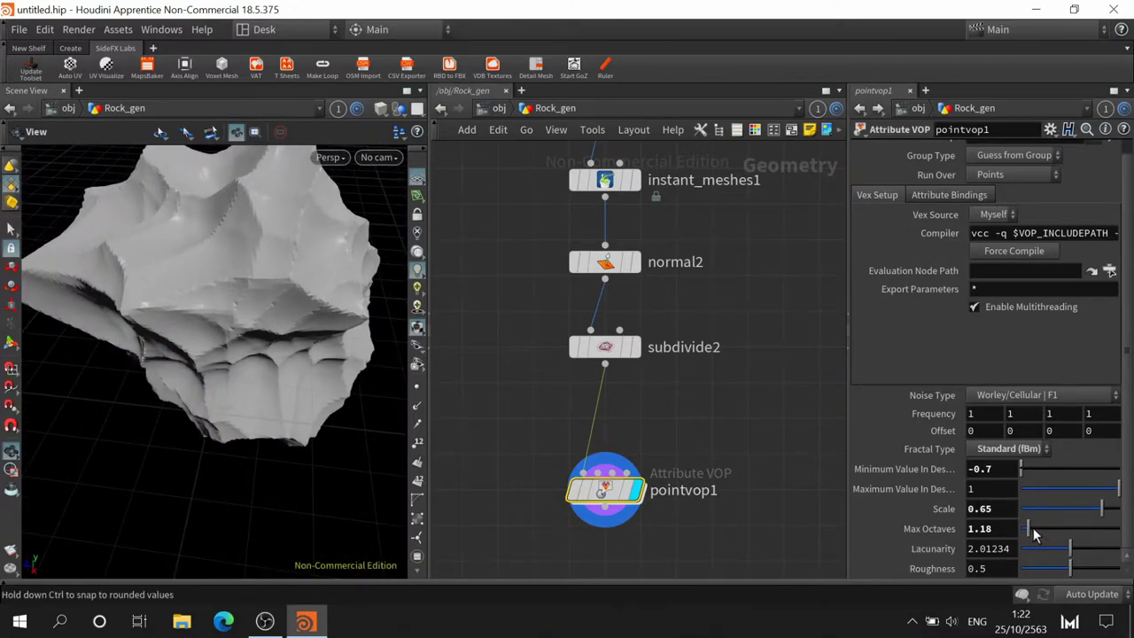
Drop Max Octaves to 0 and pan the network up toward mountain1
mouse_move(1034, 536)
mouse_down()
mouse_move(1039, 528)
mouse_move(1023, 543)
mouse_up()
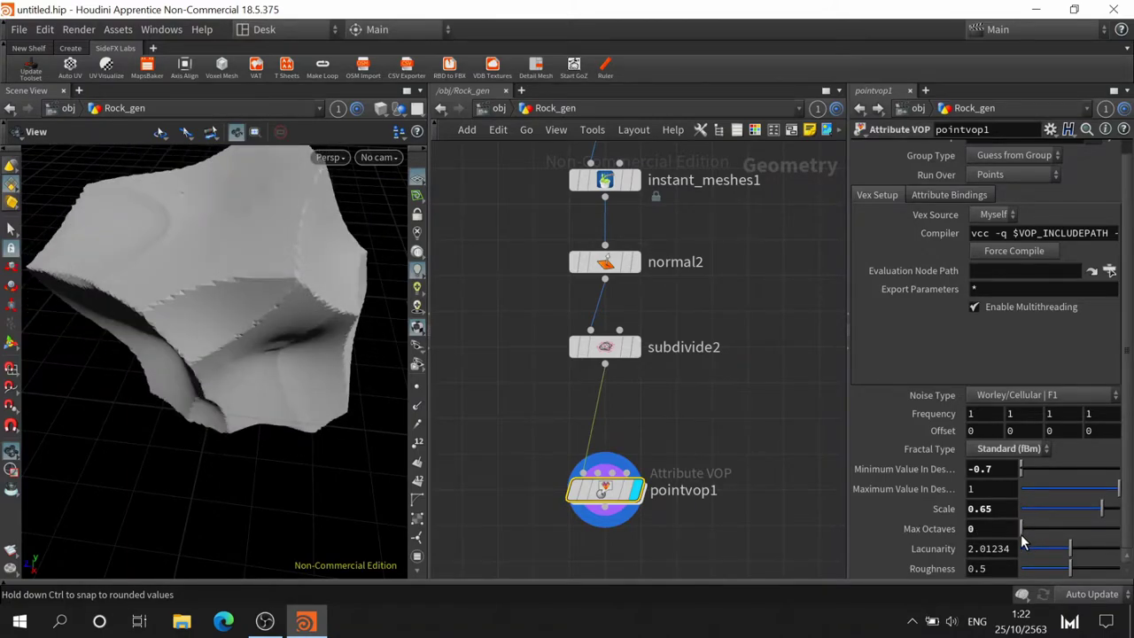
mouse_move(172, 307)
mouse_down()
mouse_move(213, 316)
mouse_move(246, 286)
mouse_move(85, 245)
mouse_move(133, 329)
mouse_move(223, 278)
mouse_move(257, 292)
mouse_up()
middle_drag(516, 346, 511, 576)
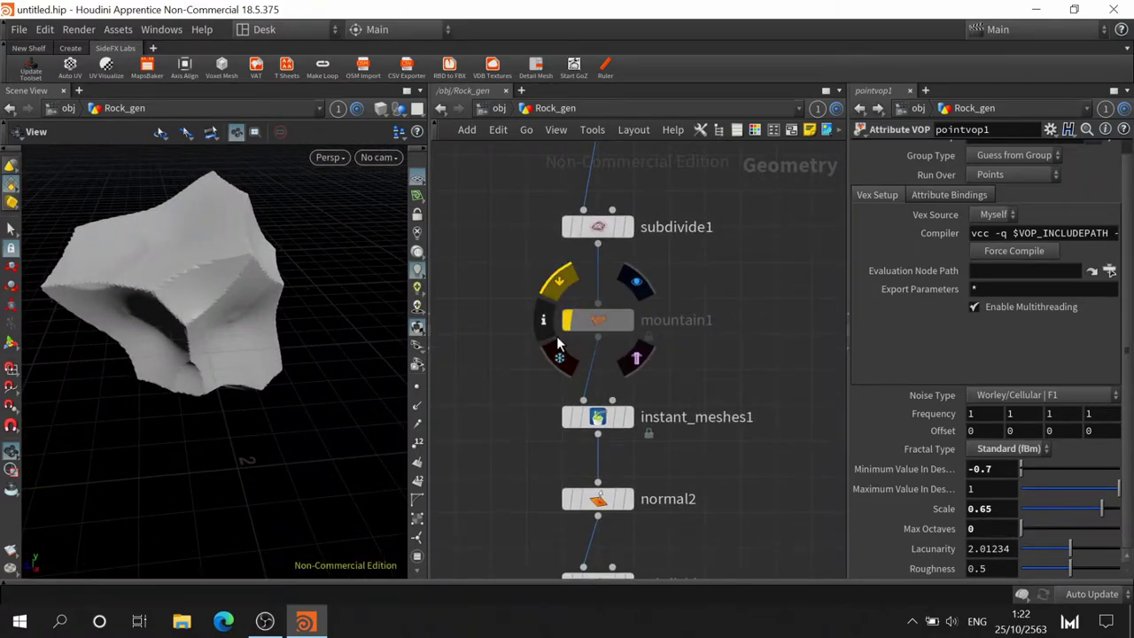
Toggle mountain1's bypass to compare the rock with and without its displacement
click(558, 282)
mouse_move(294, 296)
mouse_down()
mouse_move(255, 279)
mouse_move(259, 158)
mouse_up()
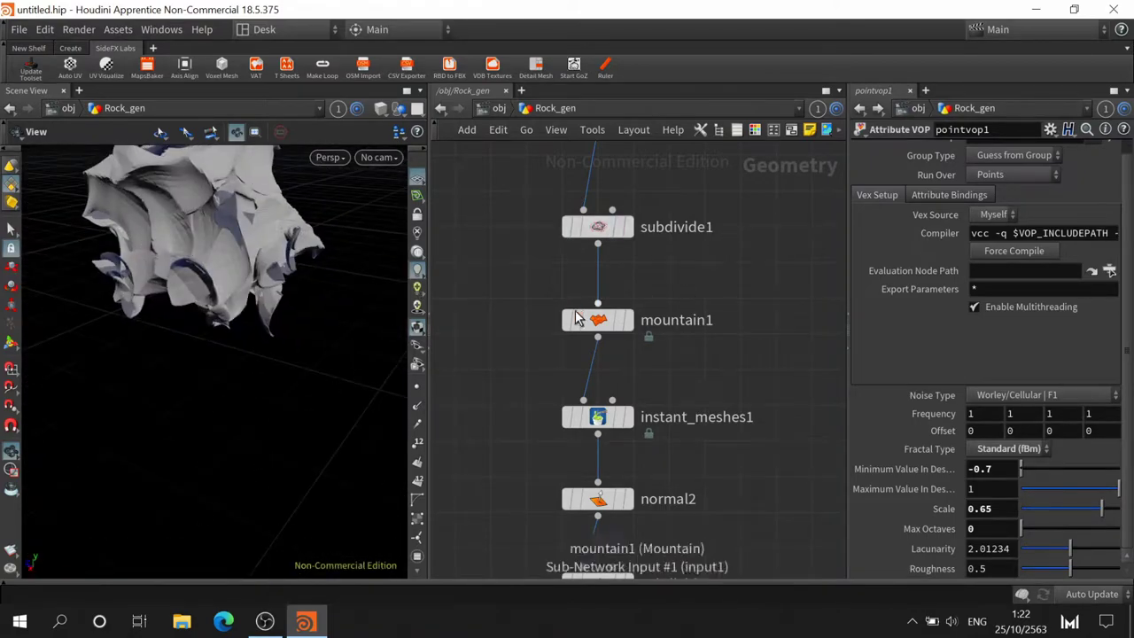
click(559, 281)
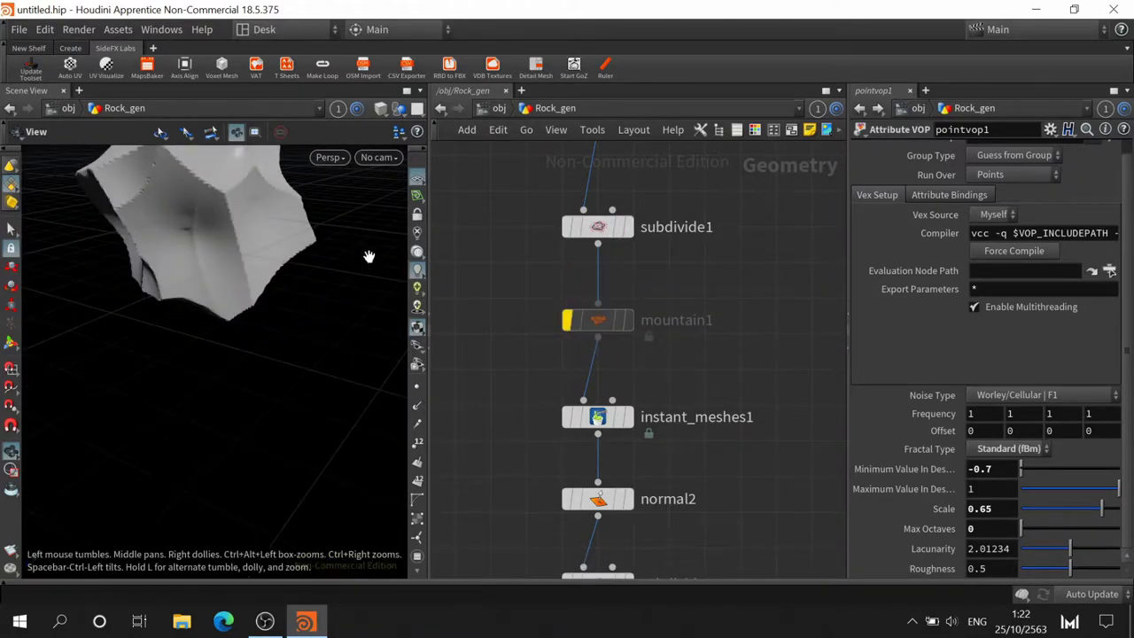
mouse_move(367, 253)
mouse_down()
mouse_move(304, 361)
mouse_move(274, 382)
mouse_move(218, 324)
mouse_move(190, 364)
mouse_move(246, 327)
mouse_move(282, 281)
mouse_move(669, 331)
mouse_up()
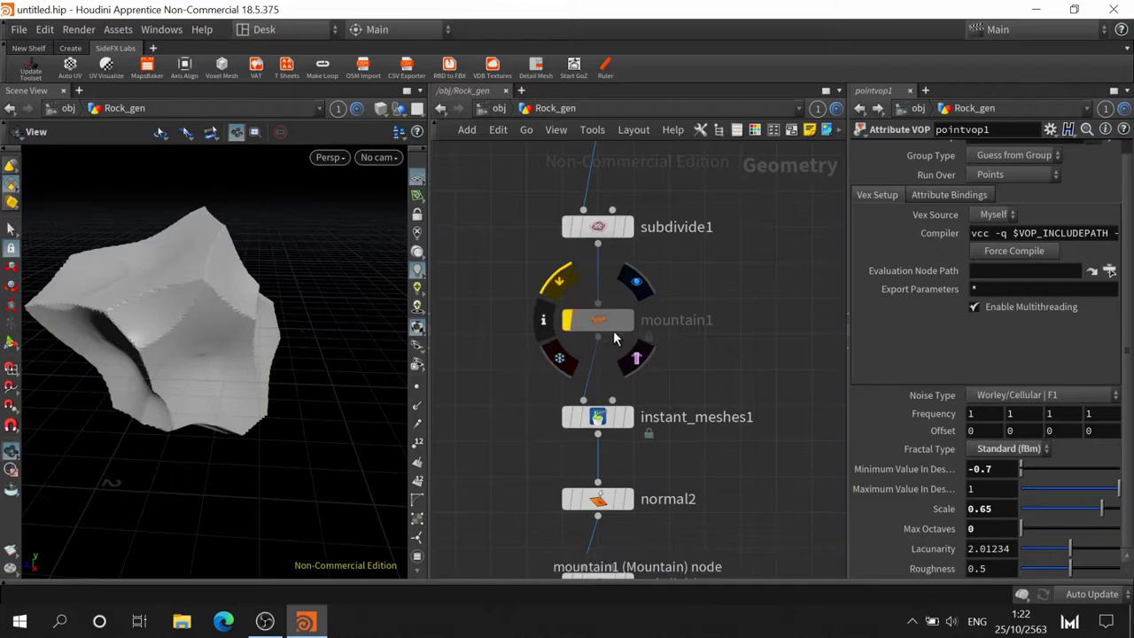
mouse_move(598, 320)
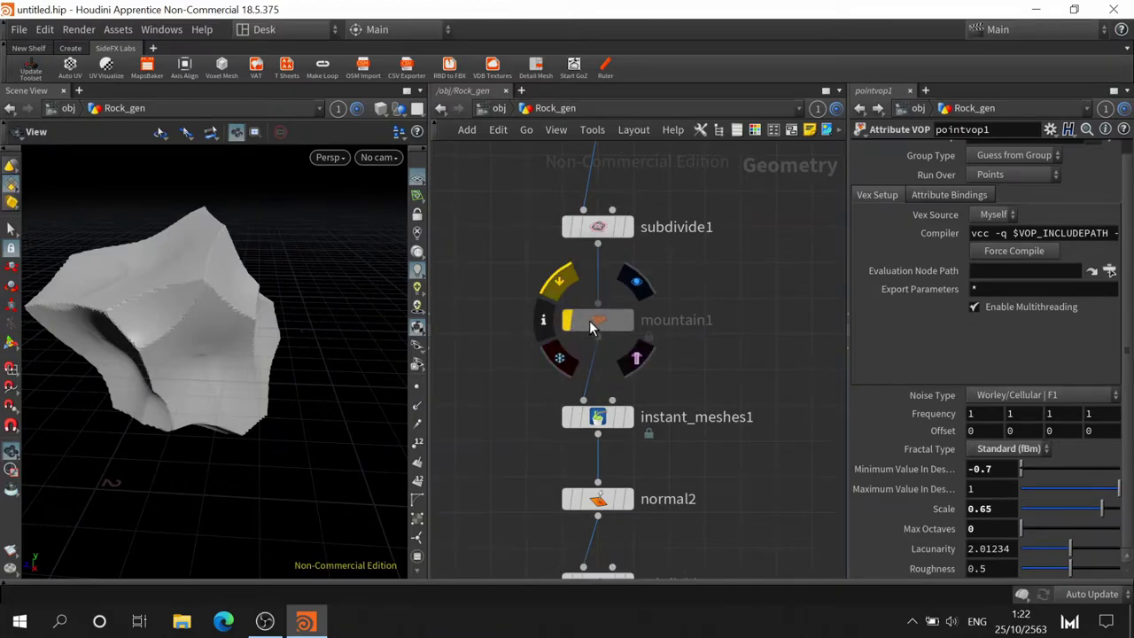
click(572, 323)
Set mountain1's noise Height to 0.31 and Element Size to 0.61
click(598, 320)
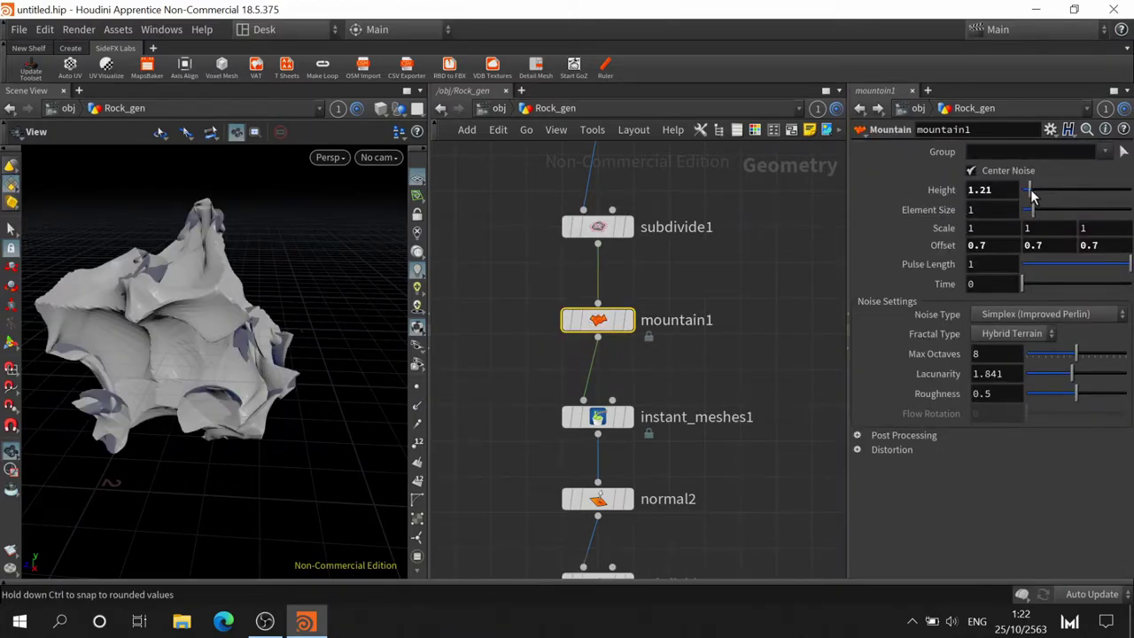
mouse_move(1030, 196)
mouse_down()
mouse_move(1029, 218)
mouse_move(1056, 209)
mouse_up()
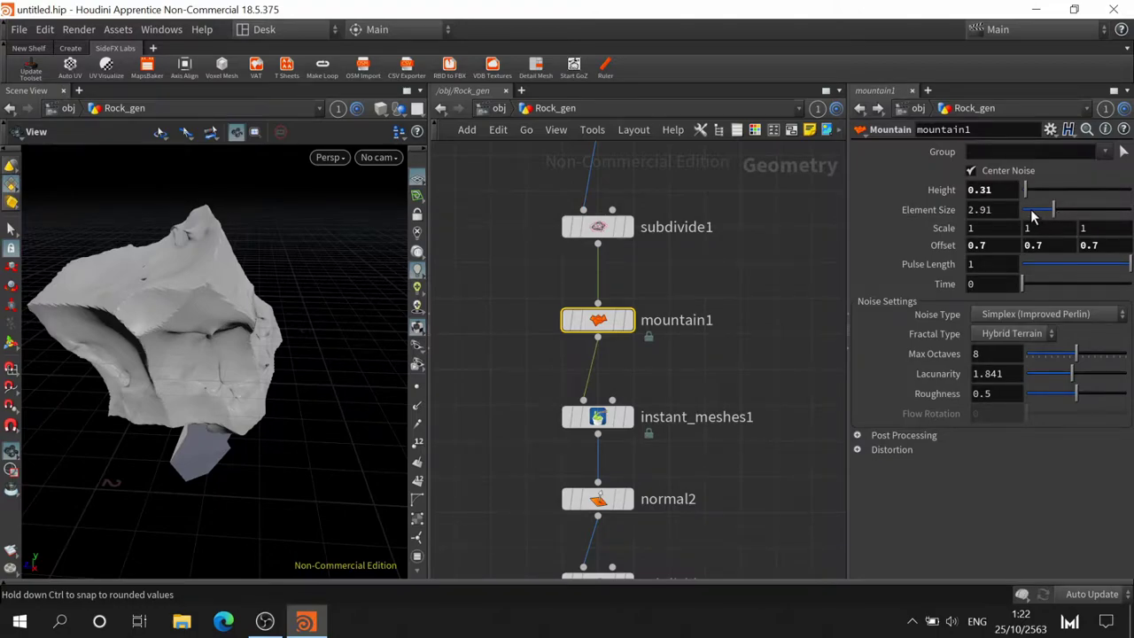
click(1031, 210)
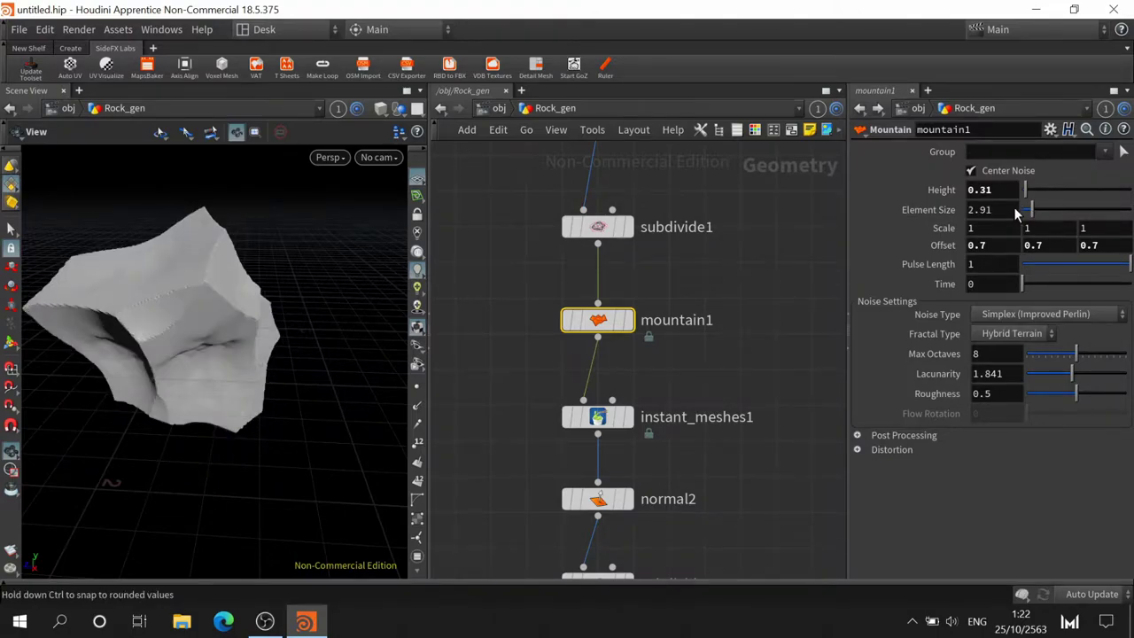
drag(1017, 211, 1016, 211)
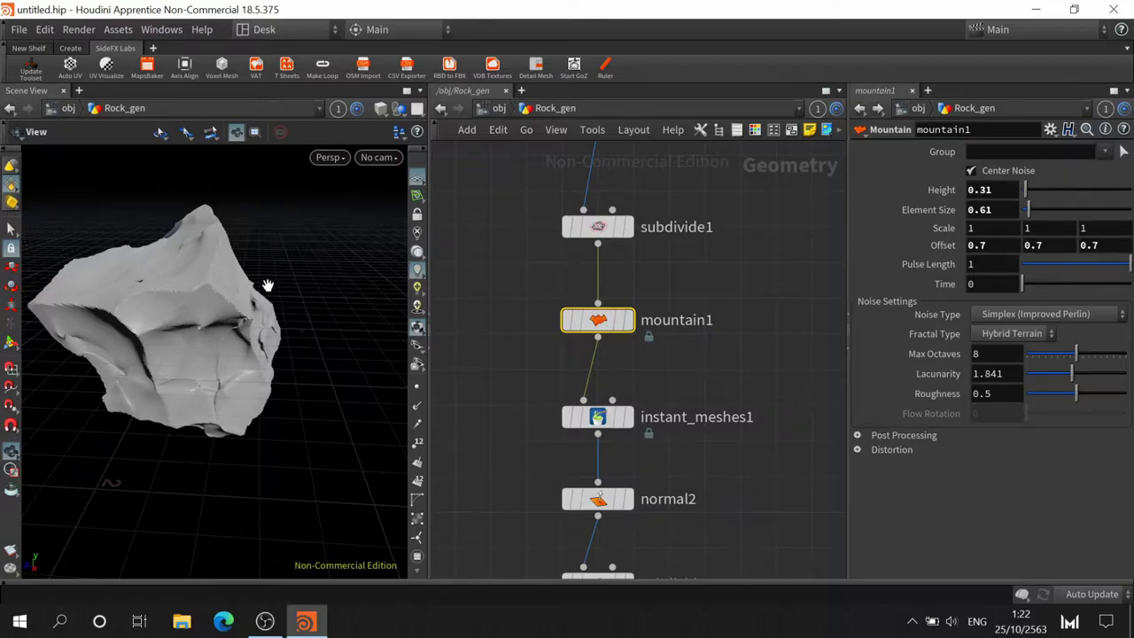
mouse_move(268, 285)
mouse_down()
mouse_move(309, 263)
mouse_move(432, 280)
mouse_up()
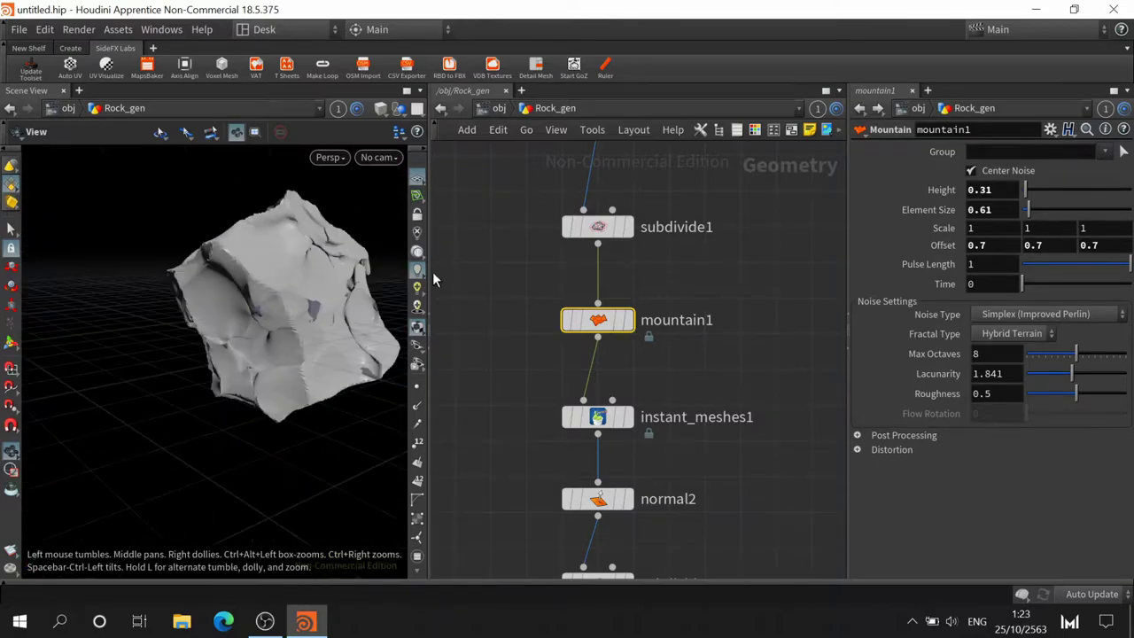
mouse_move(597, 319)
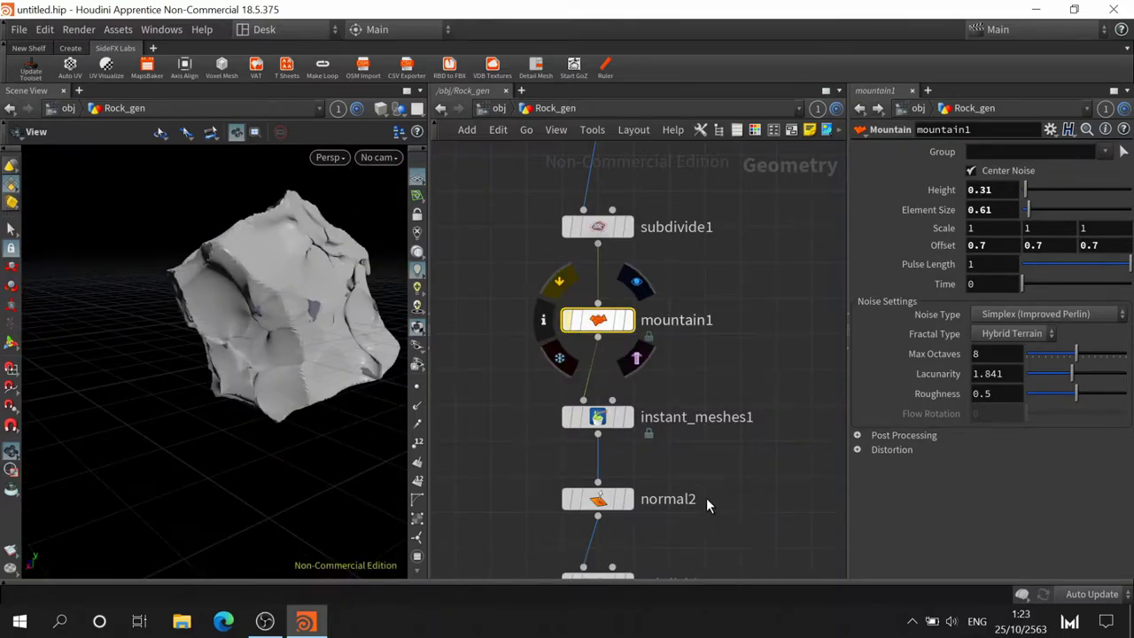
Bypass mountain1 again, move pointvop1 near subdivide2, and lower mountain1's Lacunarity to 1.47
key(q)
middle_drag(749, 505, 714, 253)
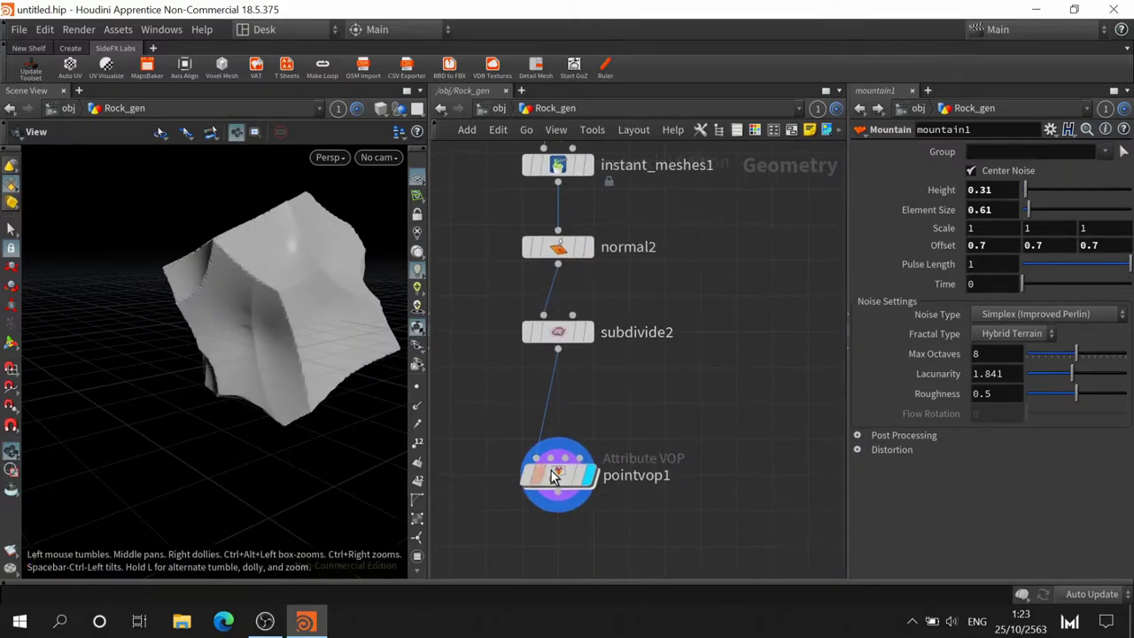
mouse_move(566, 461)
mouse_down()
mouse_move(569, 423)
mouse_move(559, 424)
mouse_up()
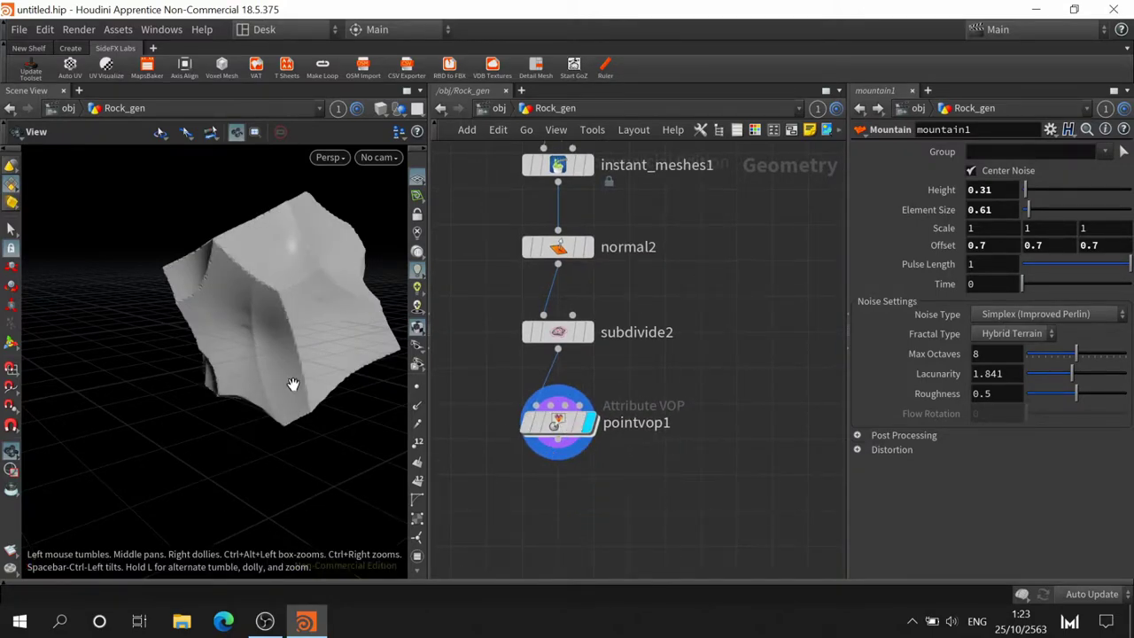
drag(202, 260, 236, 291)
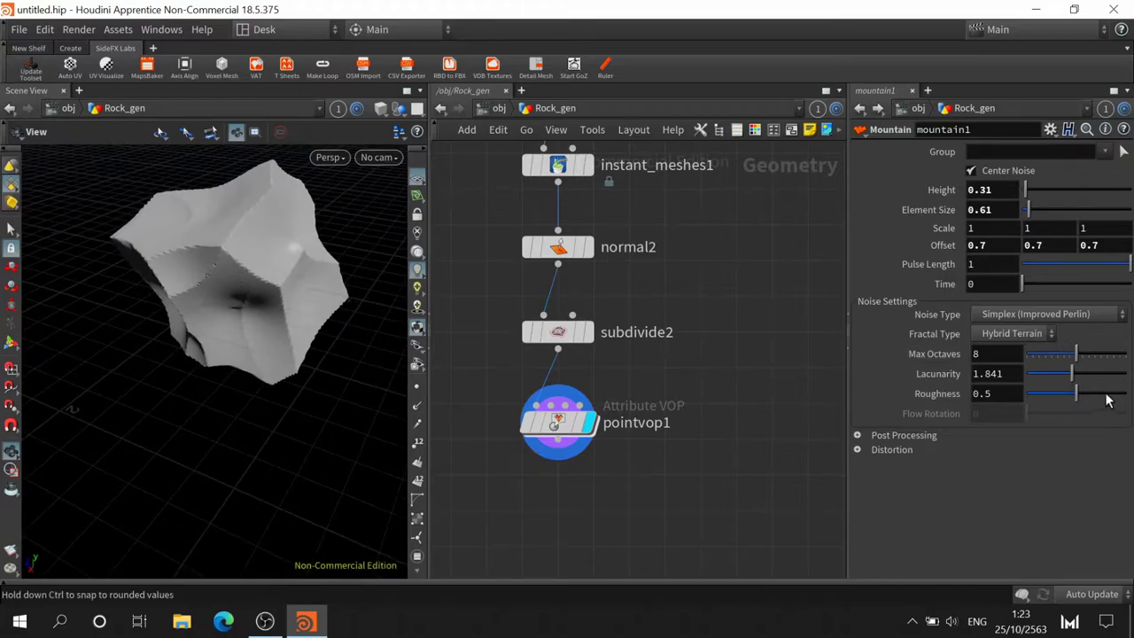
mouse_move(1085, 370)
mouse_down()
mouse_move(1048, 375)
mouse_move(1091, 399)
mouse_move(1068, 380)
mouse_up()
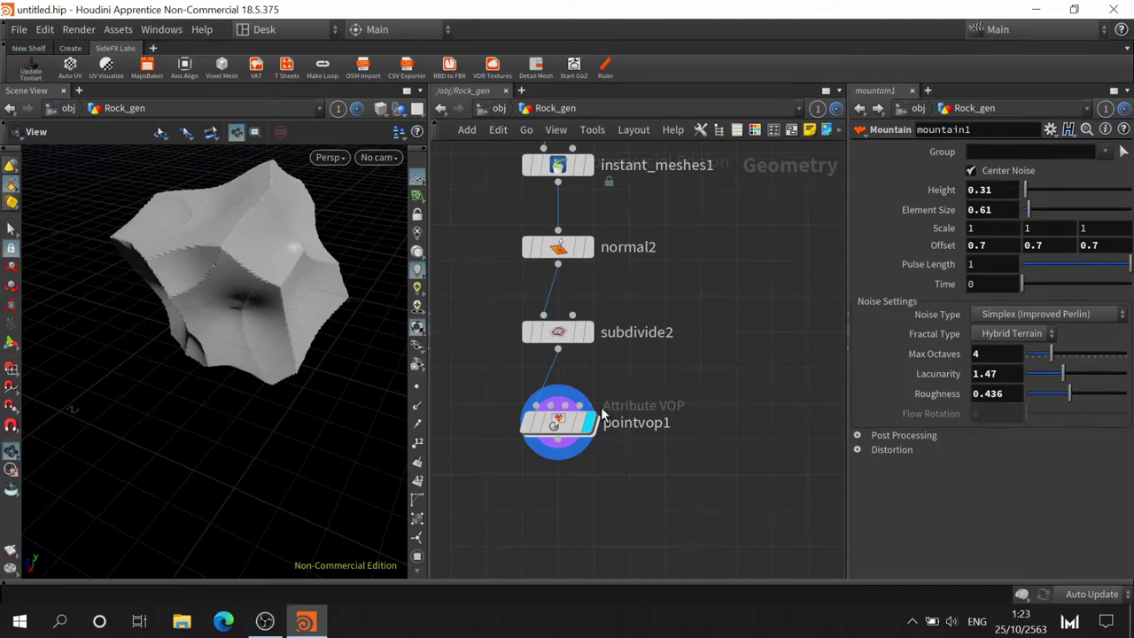
Give pointvop1's Worley noise Max Octaves 0.45, Lacunarity 1.18 and Roughness 1
click(556, 421)
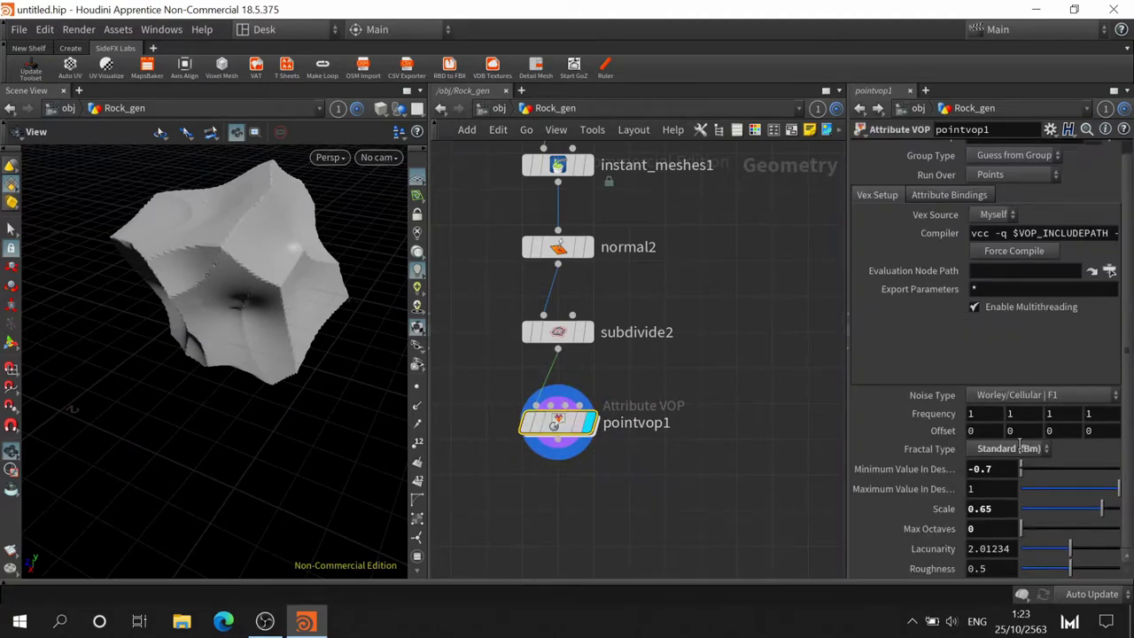
drag(1018, 530, 1024, 532)
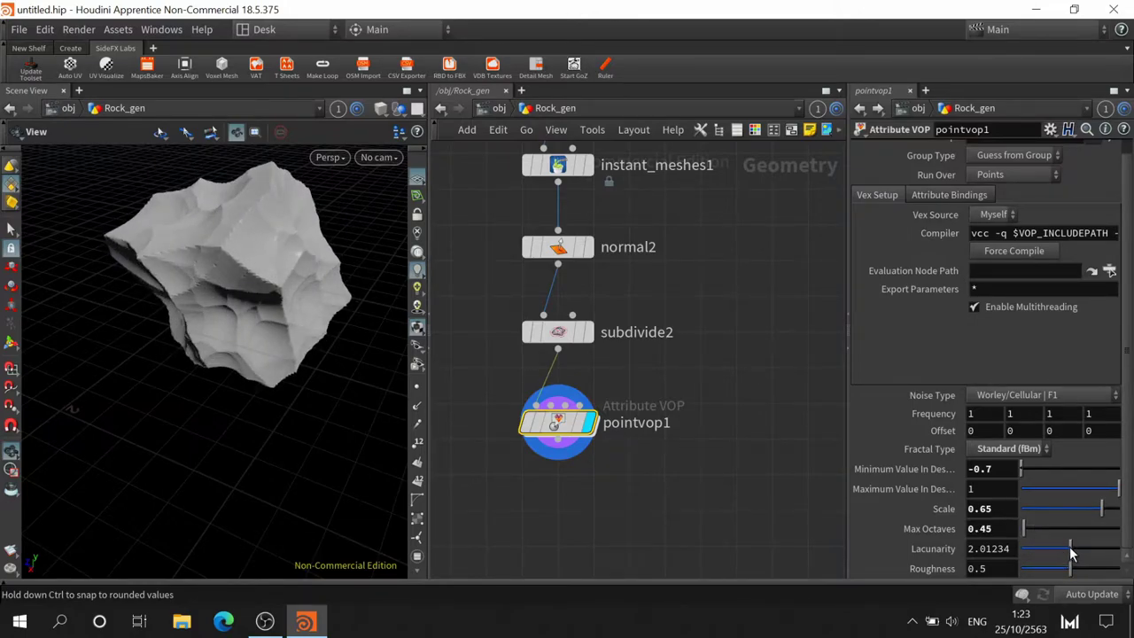
drag(1040, 555, 1053, 555)
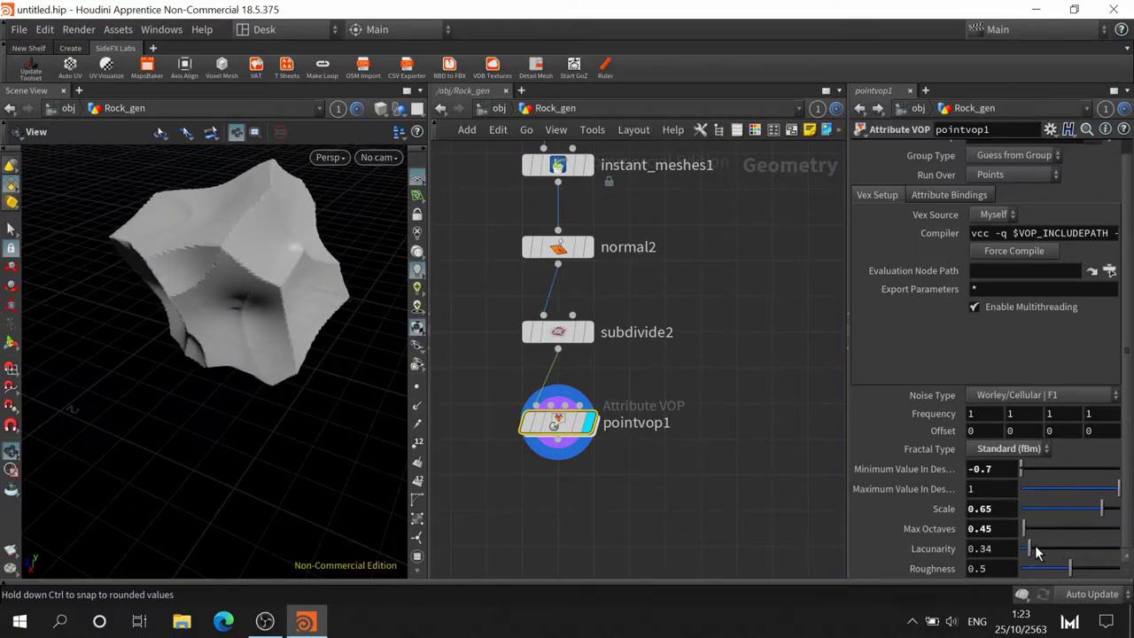
drag(1065, 568, 1121, 568)
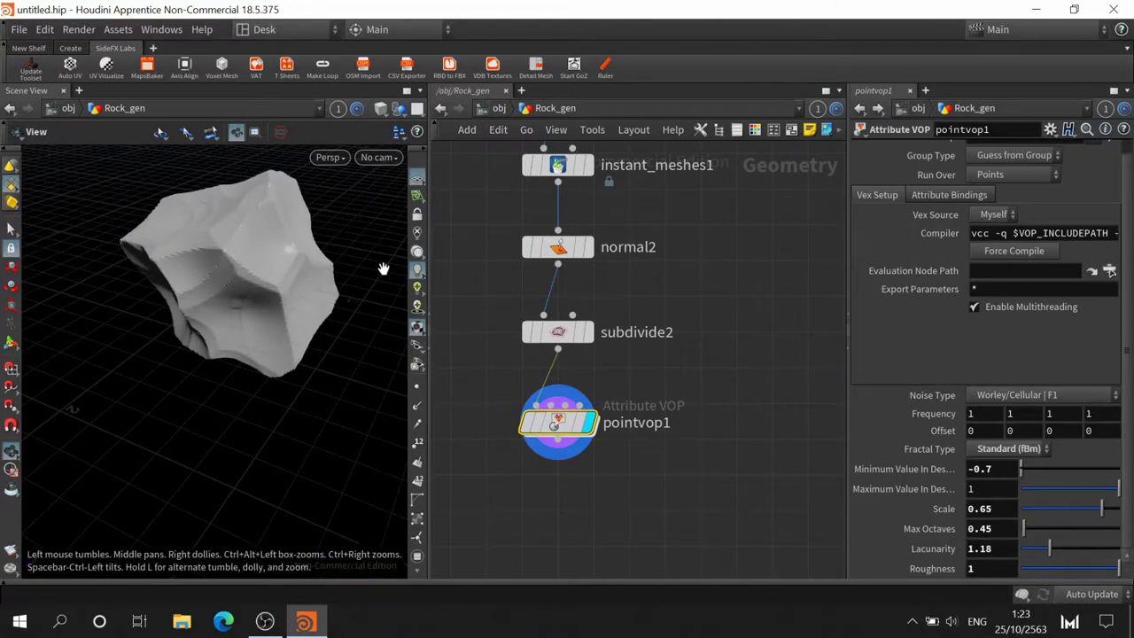
mouse_move(379, 266)
mouse_down()
mouse_move(233, 273)
mouse_move(357, 236)
mouse_up()
Rename the pointvop1 node to Worleyshape
middle_drag(722, 373, 747, 323)
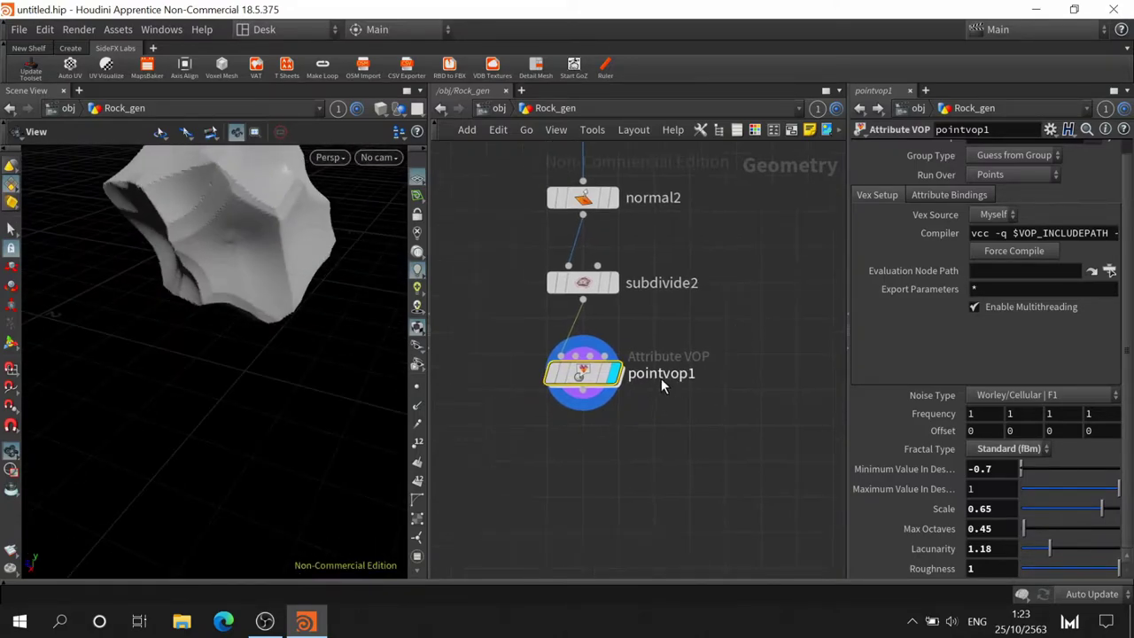
double_click(661, 375)
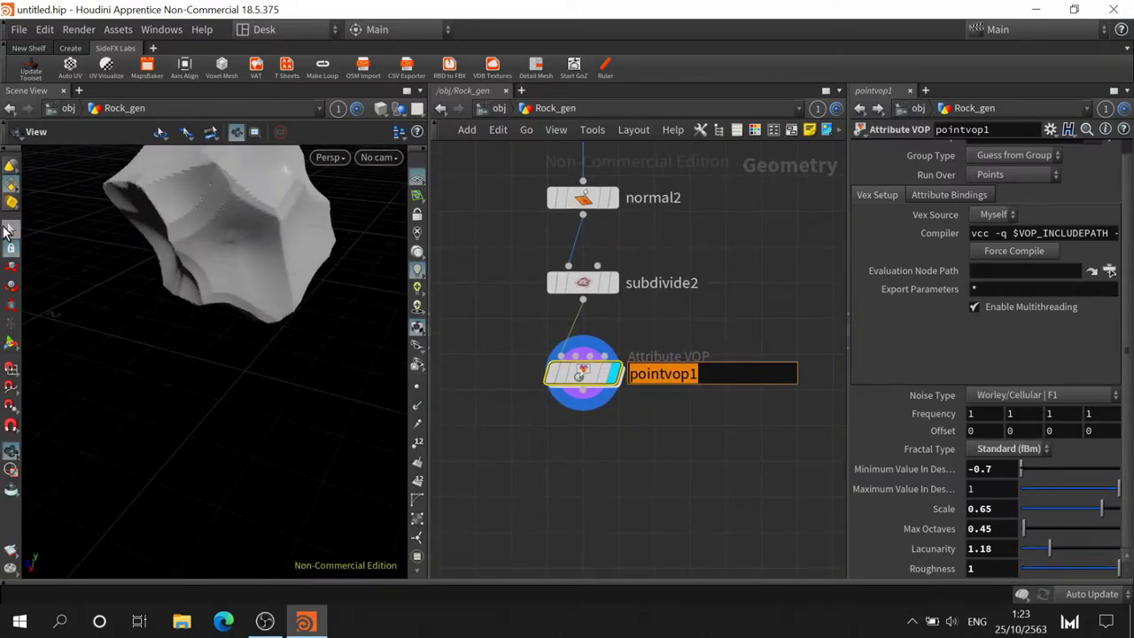
text(Worley)
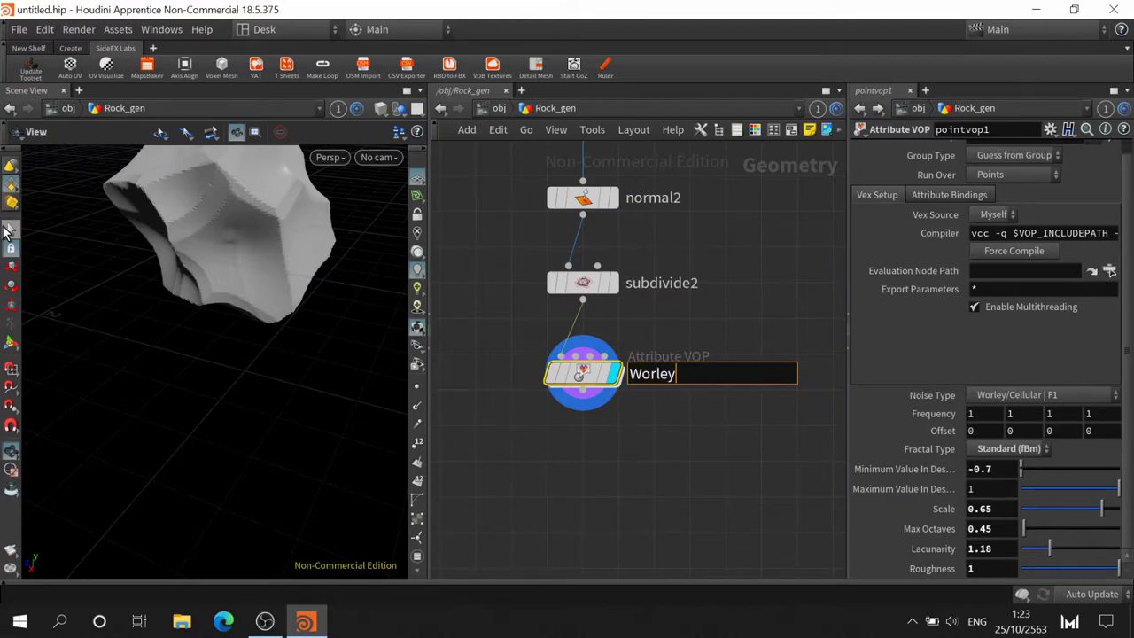
text(shape)
key(Return)
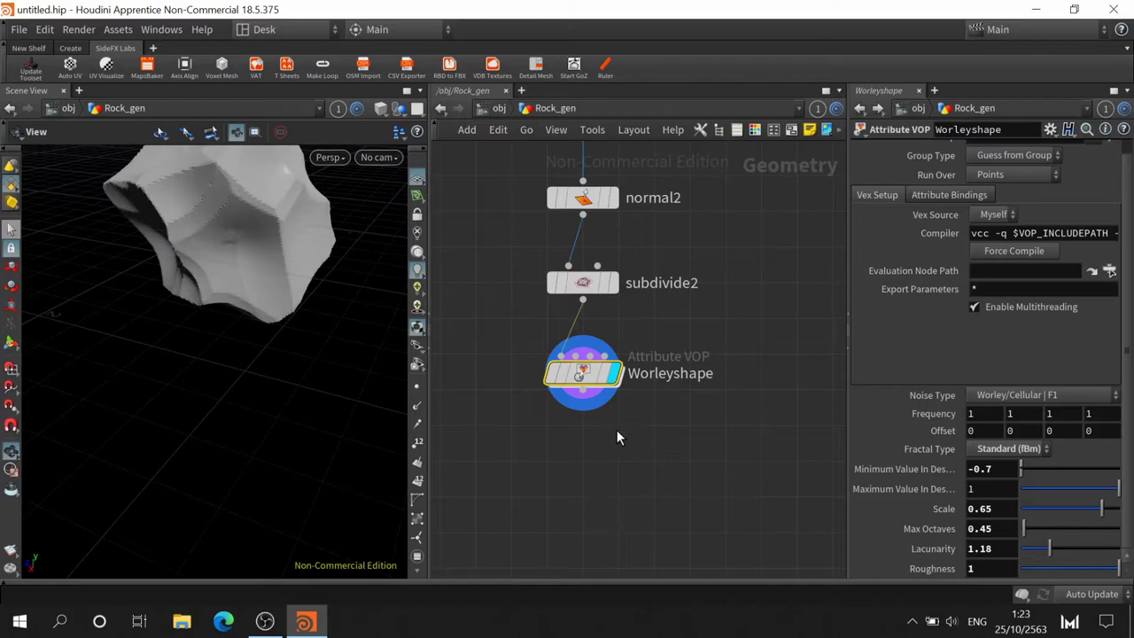
drag(235, 243, 230, 375)
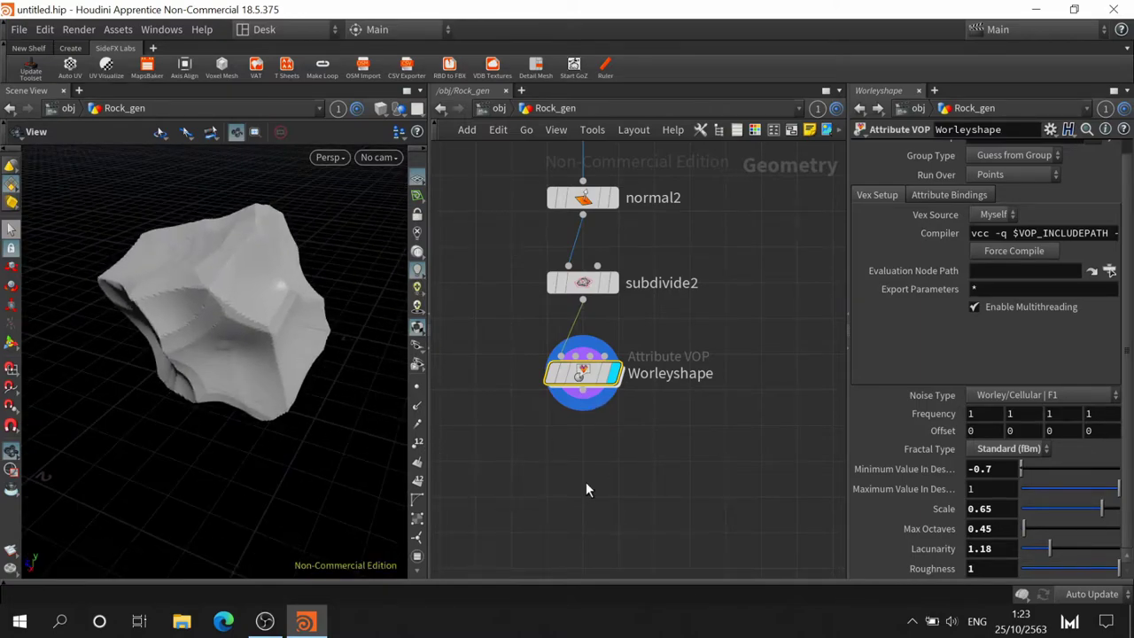
Add a Normal node, normal1, below Worleyshape and display its output
key(Tab)
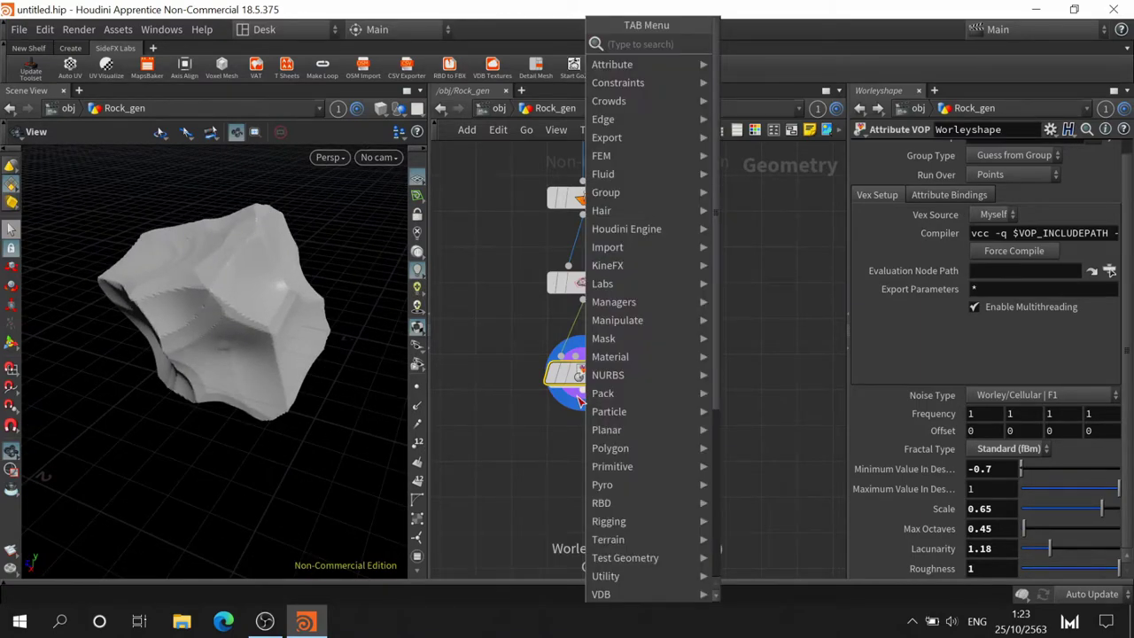
text(normal)
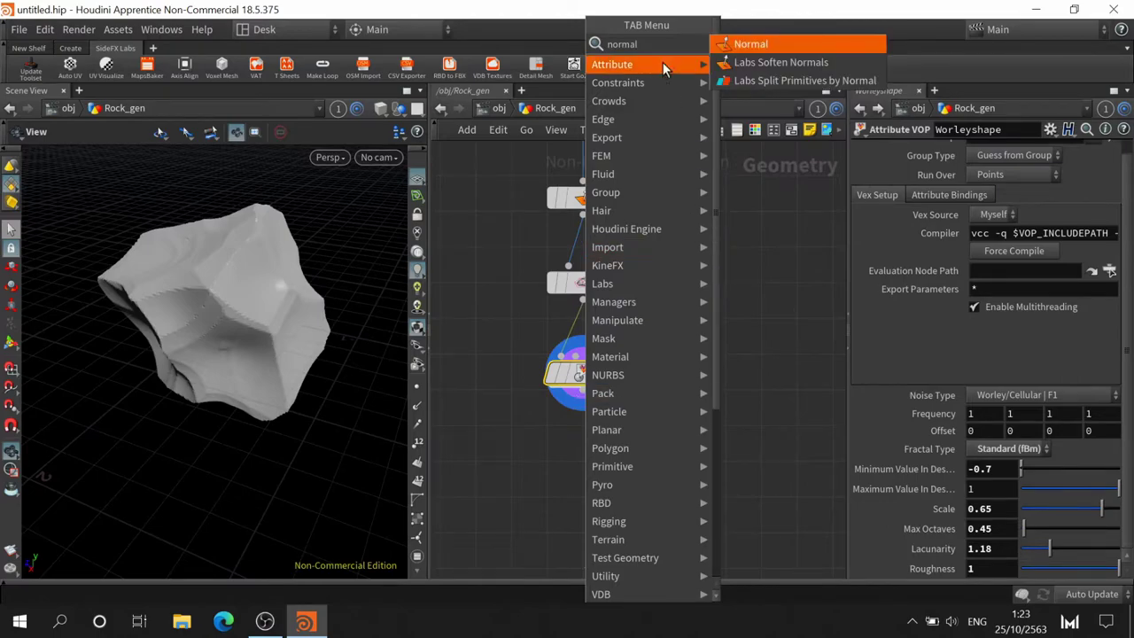
click(749, 43)
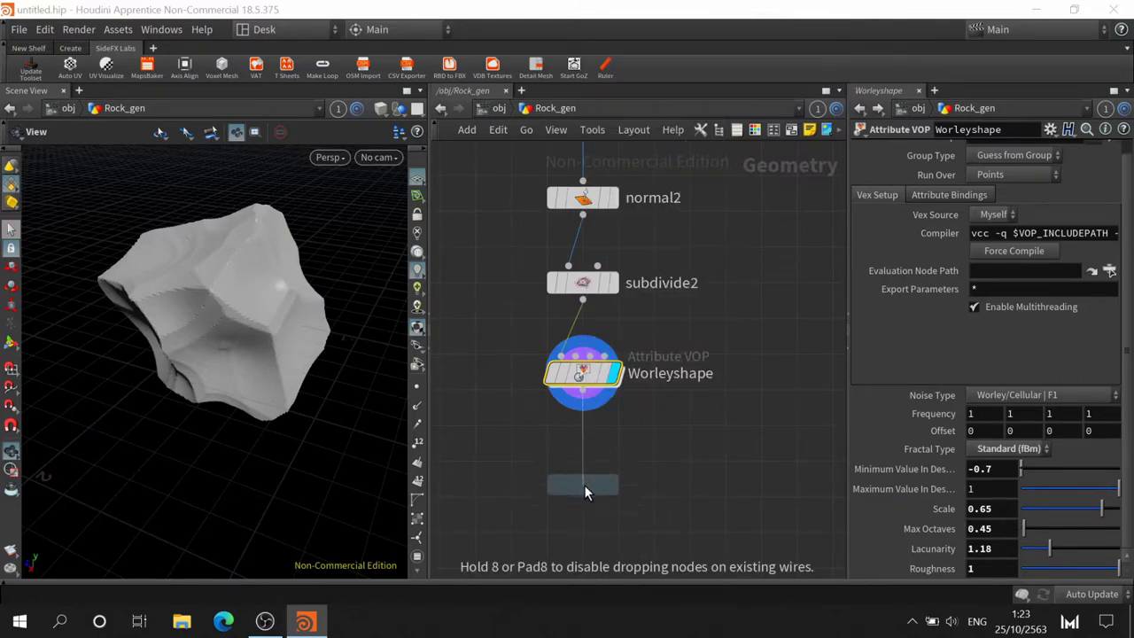
click(597, 468)
click(606, 462)
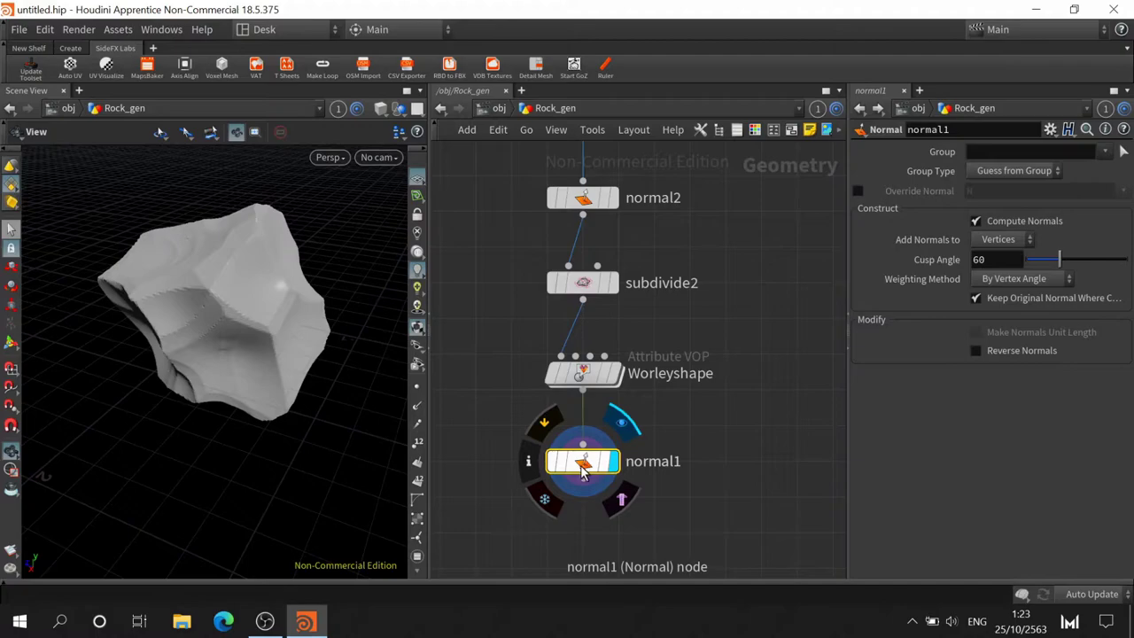
mouse_move(237, 333)
mouse_down()
mouse_move(218, 336)
mouse_move(222, 329)
mouse_up()
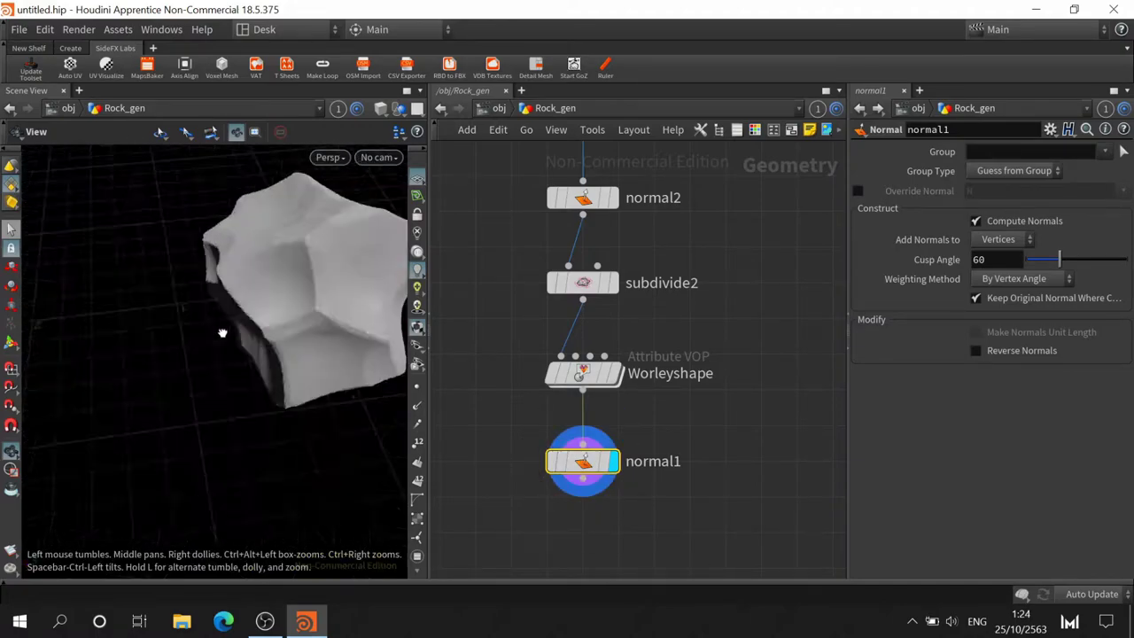
key(Tab)
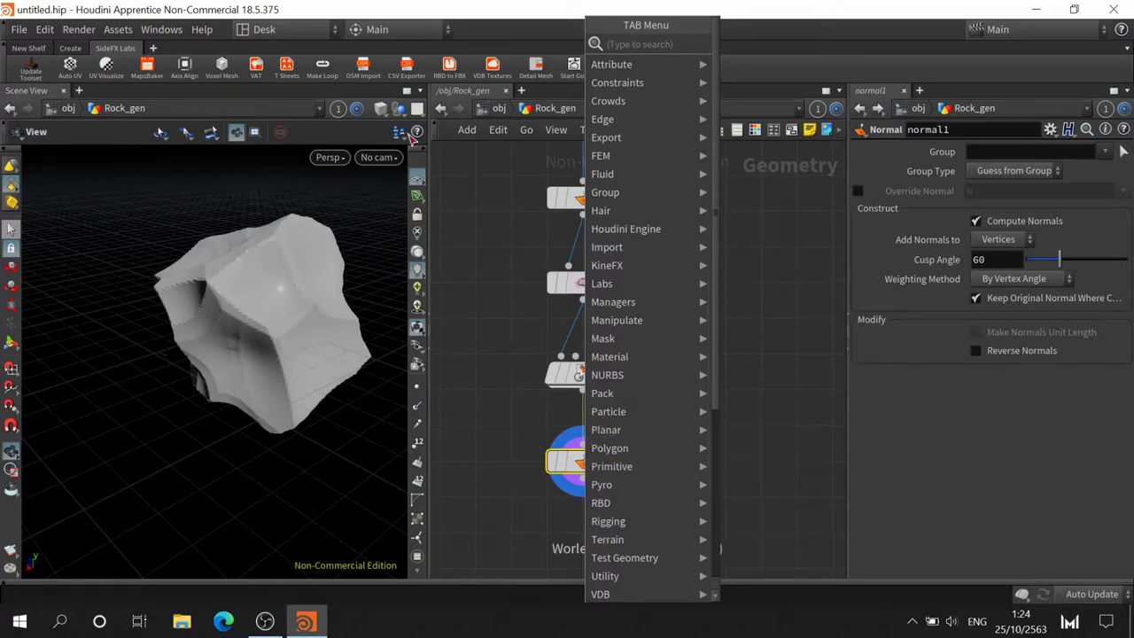
click(383, 109)
click(383, 109)
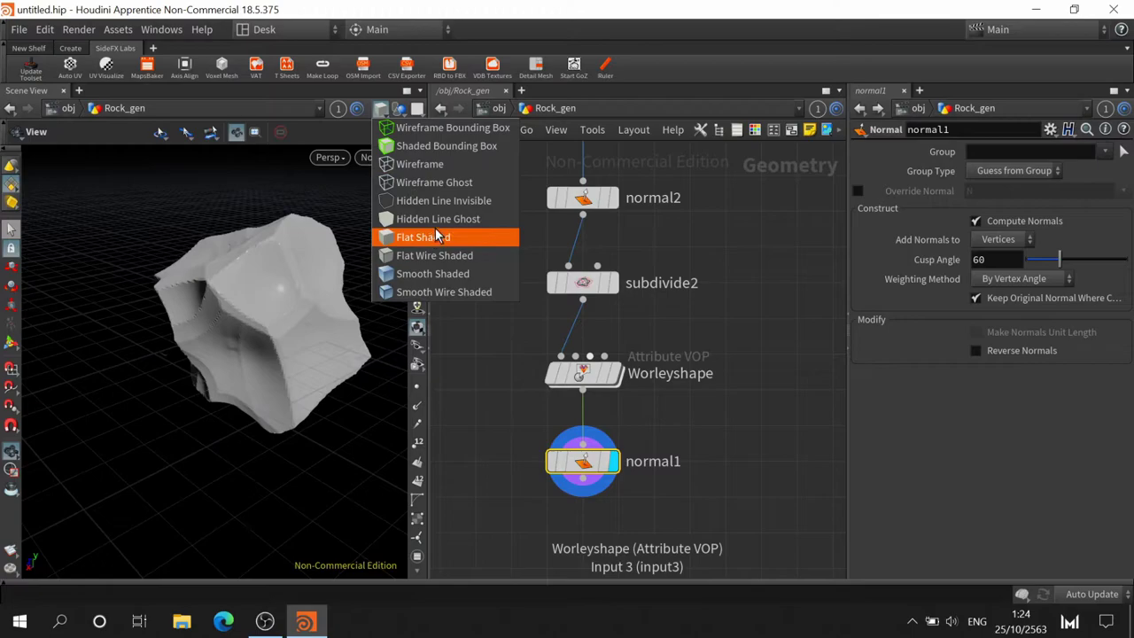
click(439, 257)
scroll(272, 313, up, 3)
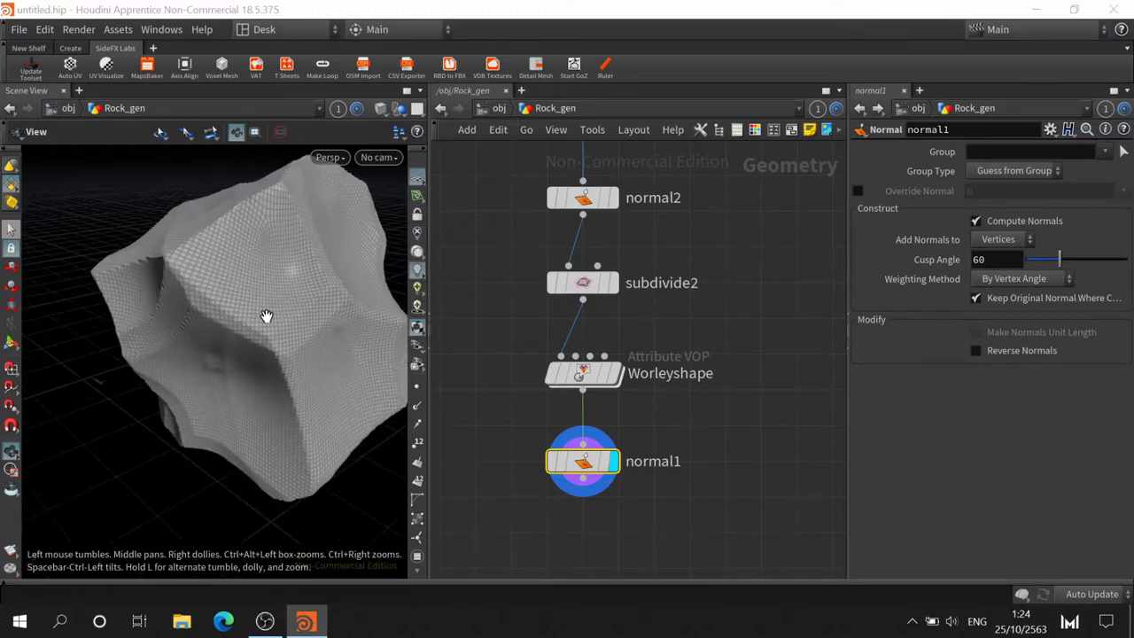
mouse_move(265, 316)
mouse_down()
mouse_move(144, 276)
mouse_move(228, 240)
mouse_up()
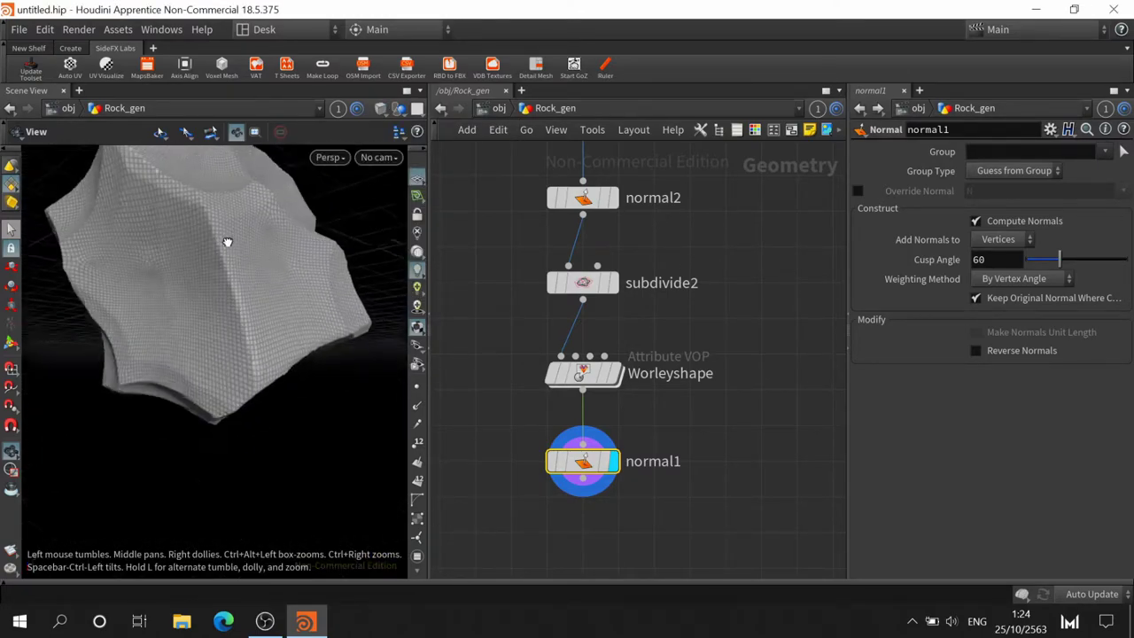
middle_drag(664, 481, 719, 380)
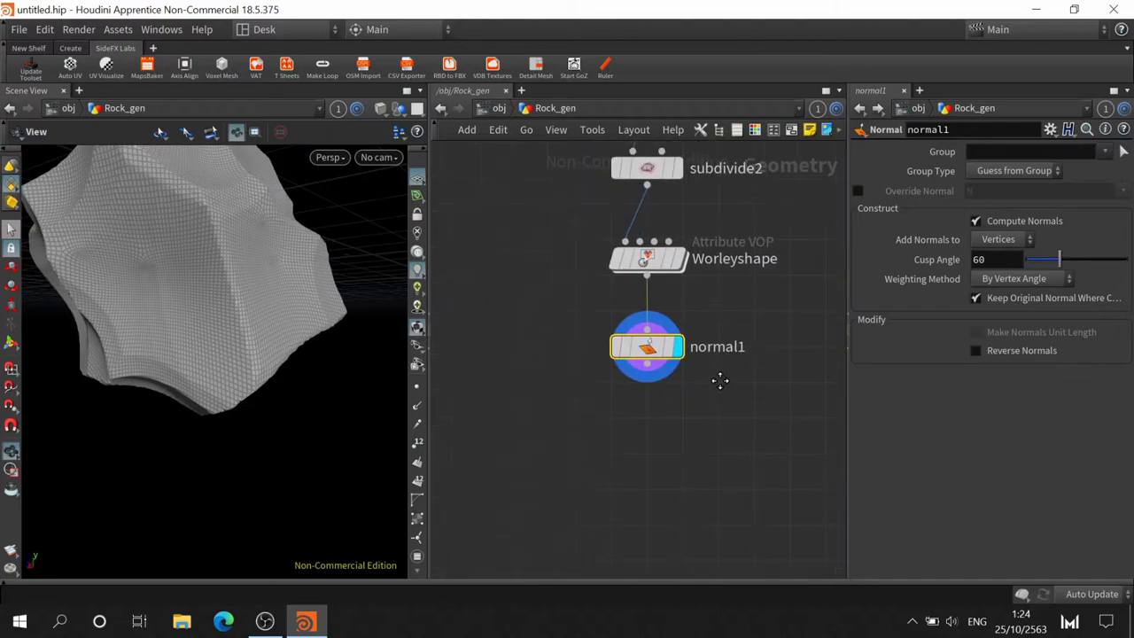
click(648, 370)
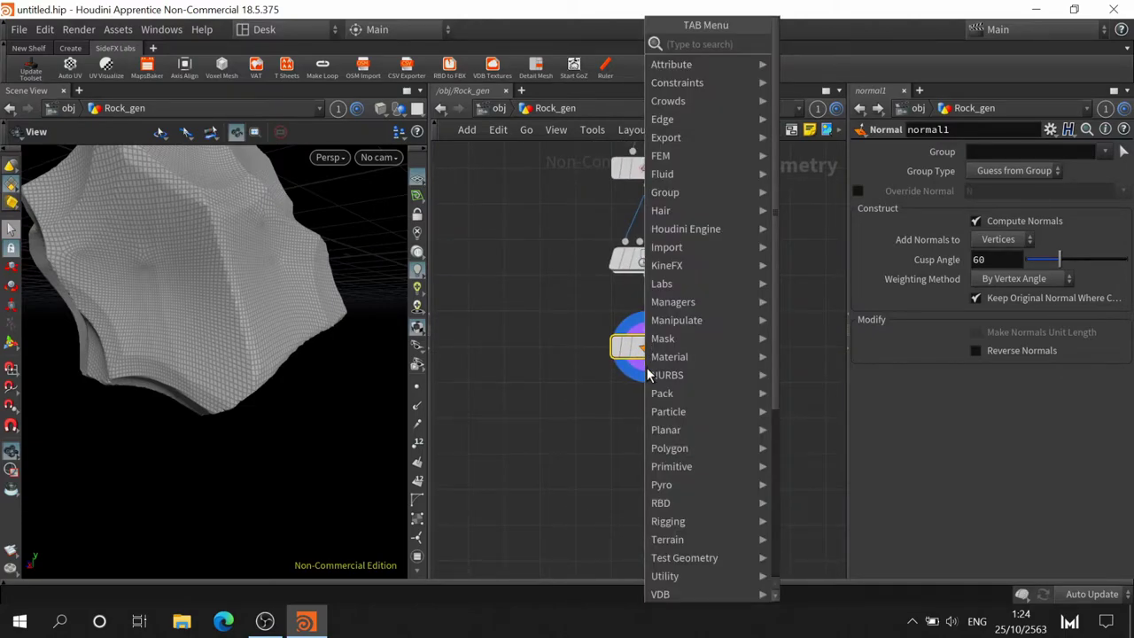
text(point)
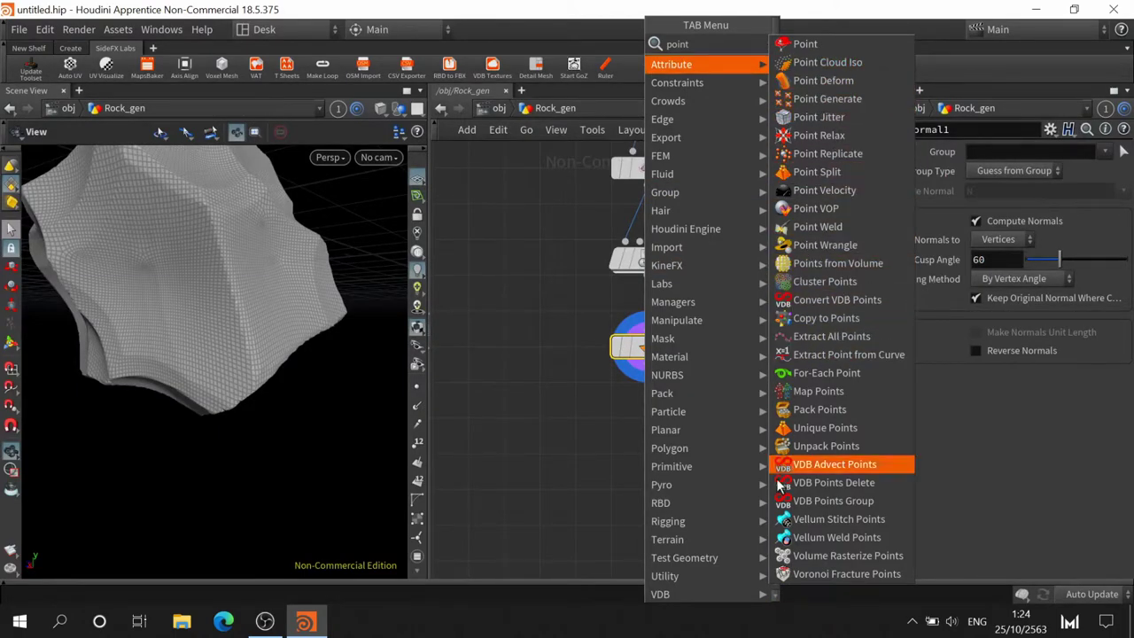
click(573, 418)
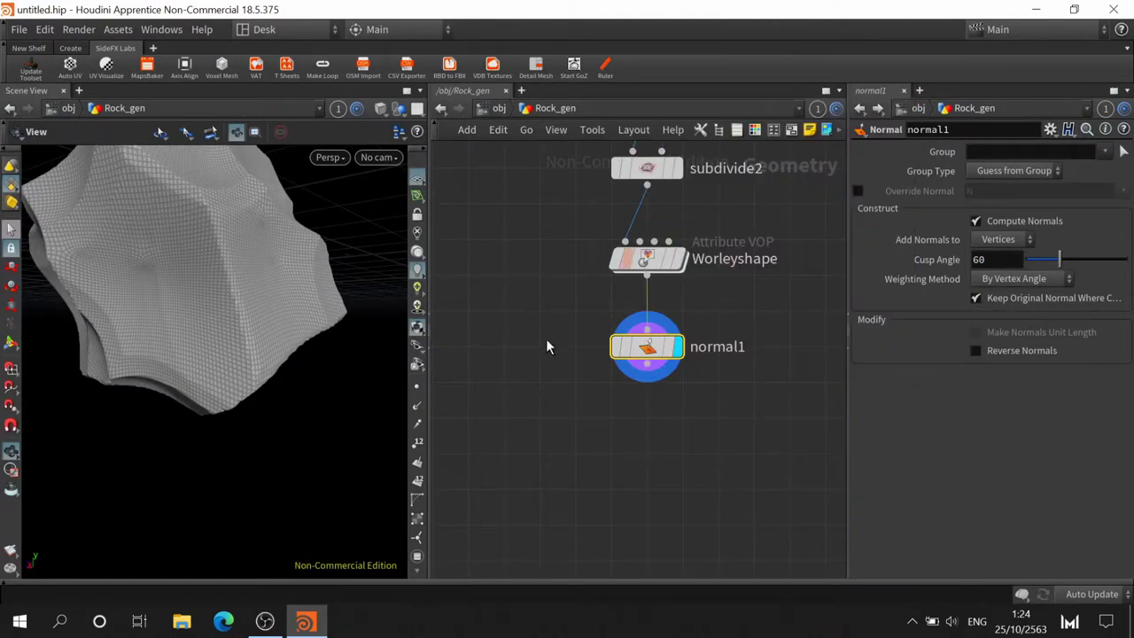
middle_drag(798, 183, 725, 169)
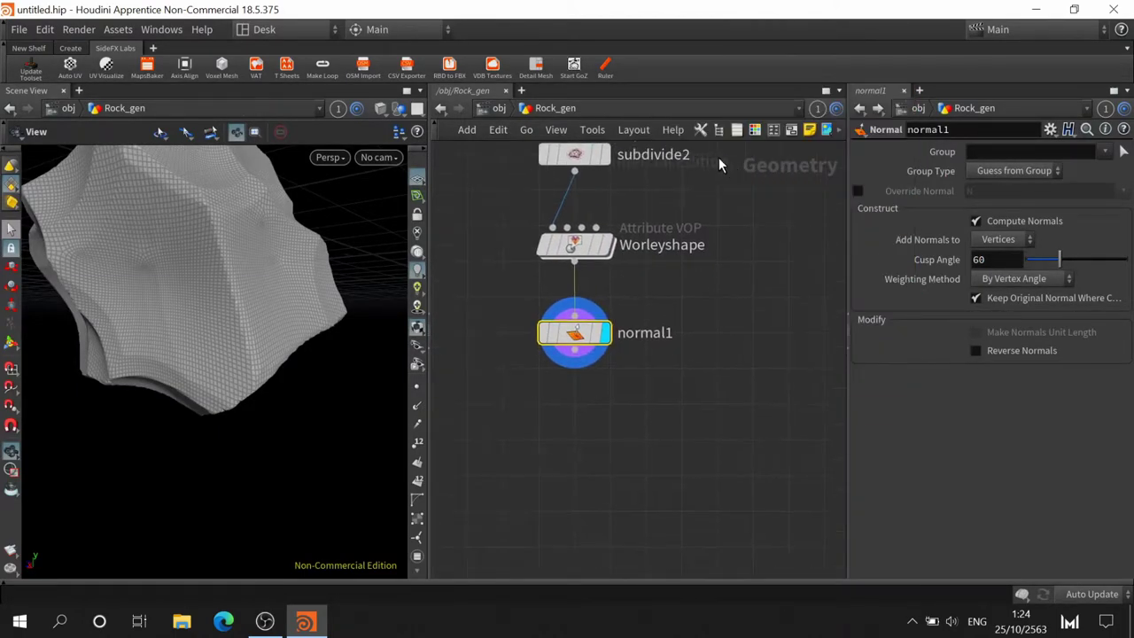
Duplicate Worleyshape as Worleyshape1 below normal1, wire normal1 into it, and display it
click(577, 246)
key(ctrl+c)
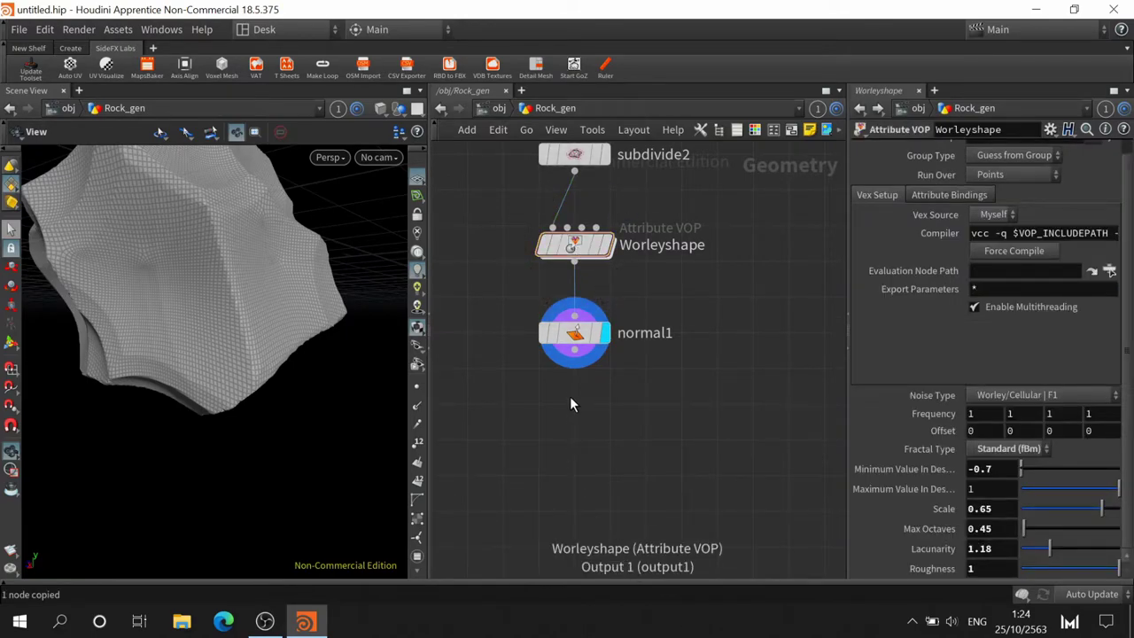
key(ctrl+v)
drag(577, 399, 573, 465)
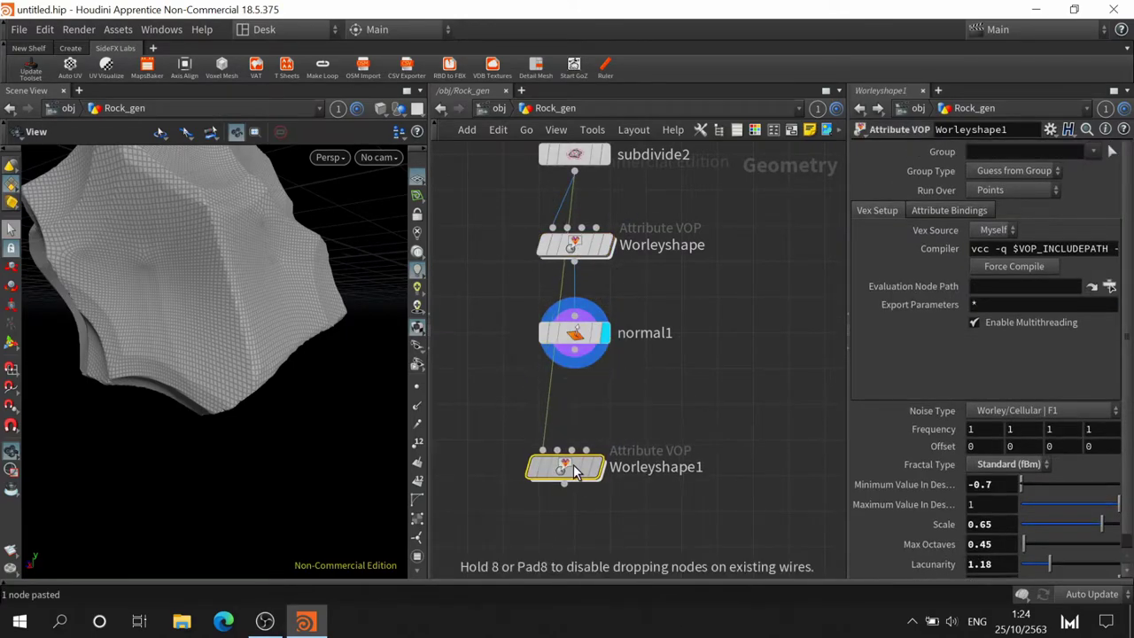
click(546, 447)
click(572, 355)
mouse_move(566, 467)
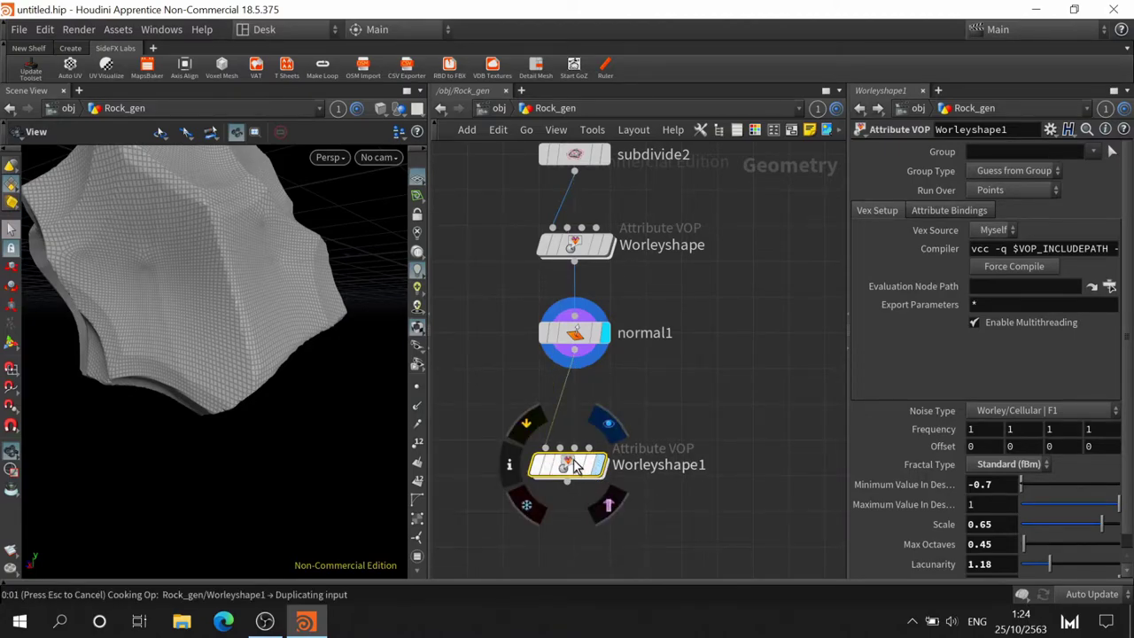
drag(572, 479, 570, 440)
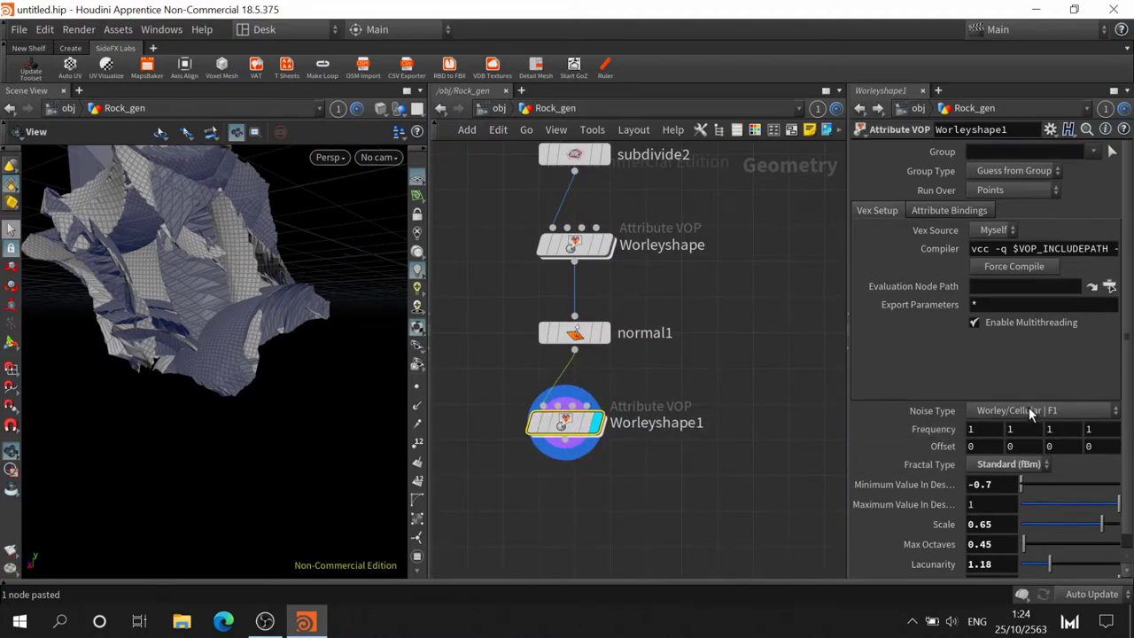
Revert Worleyshape1's parameters to factory defaults
click(1051, 130)
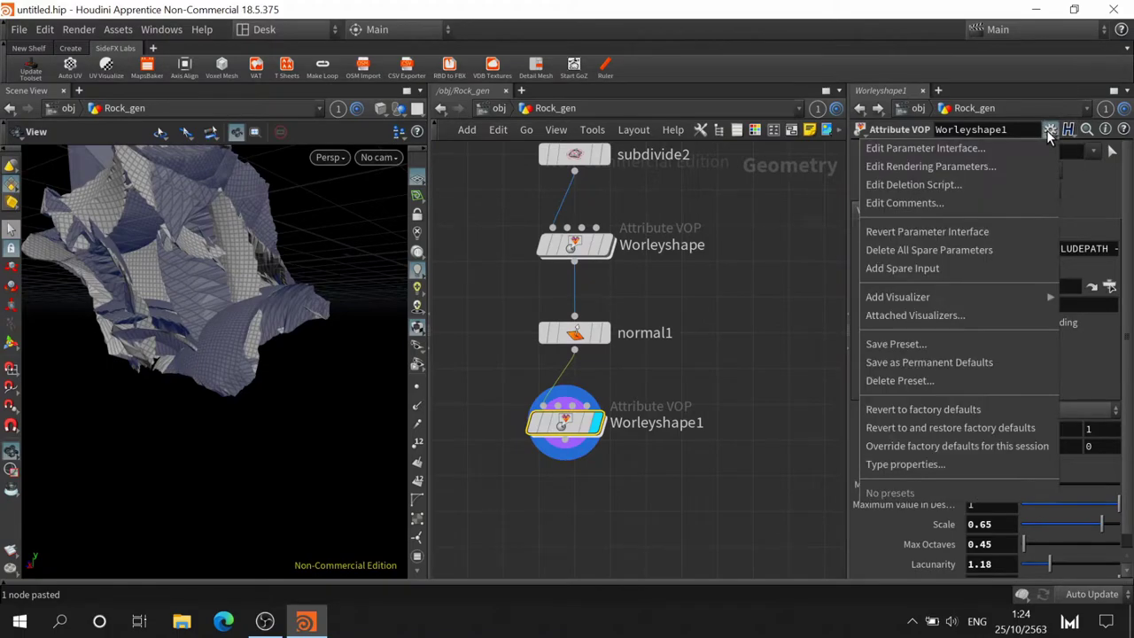
click(1000, 409)
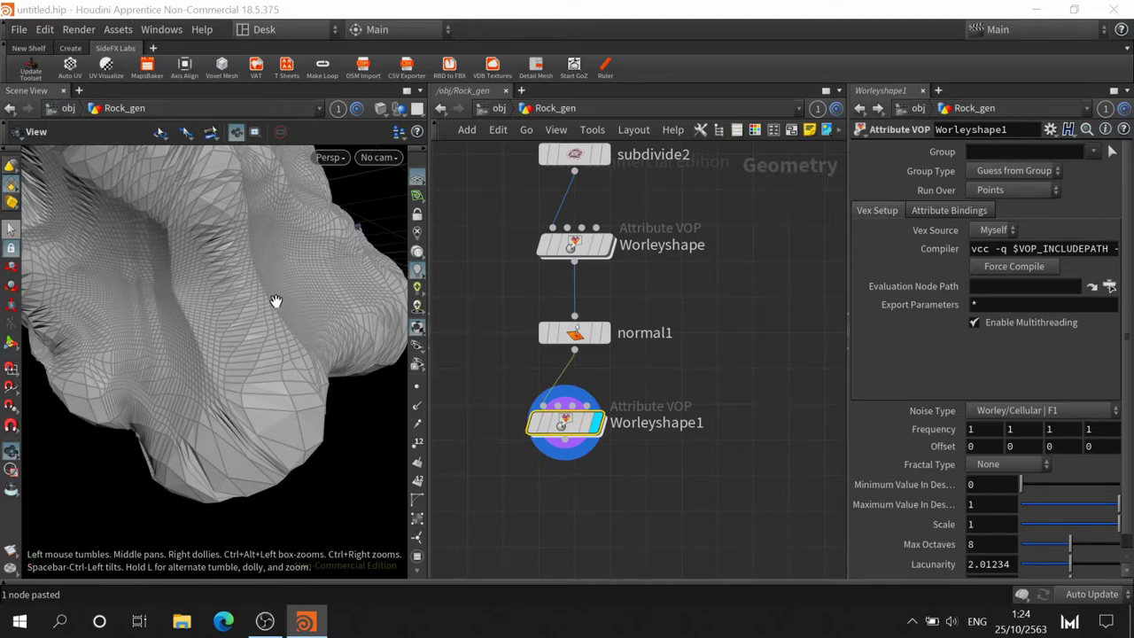
scroll(292, 341, down, 5)
scroll(291, 360, down, 5)
mouse_move(291, 360)
mouse_down()
mouse_move(211, 408)
mouse_move(257, 390)
mouse_up()
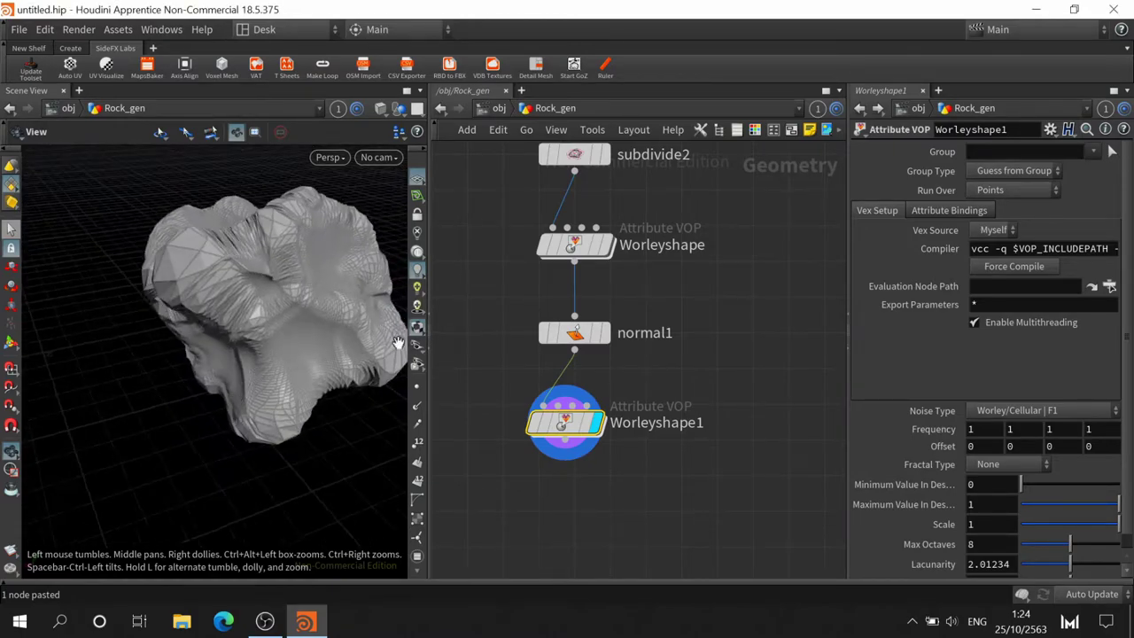
click(1051, 129)
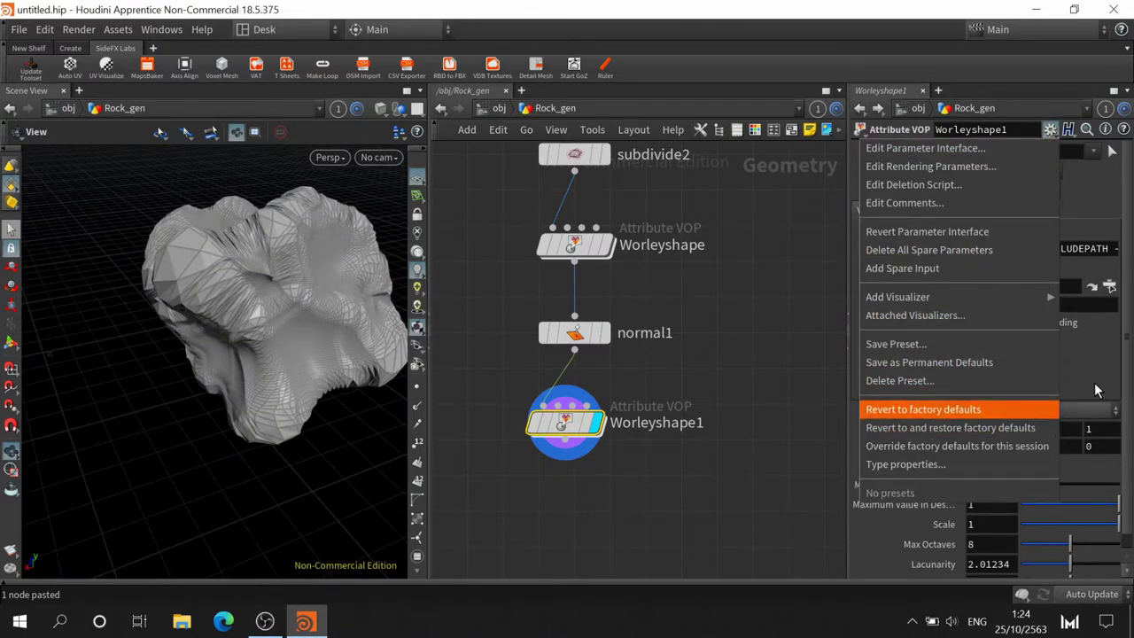
click(1001, 410)
Set Worleyshape1's Fractal Type to Standard (fBm) and Noise Type to Perlin
click(1013, 467)
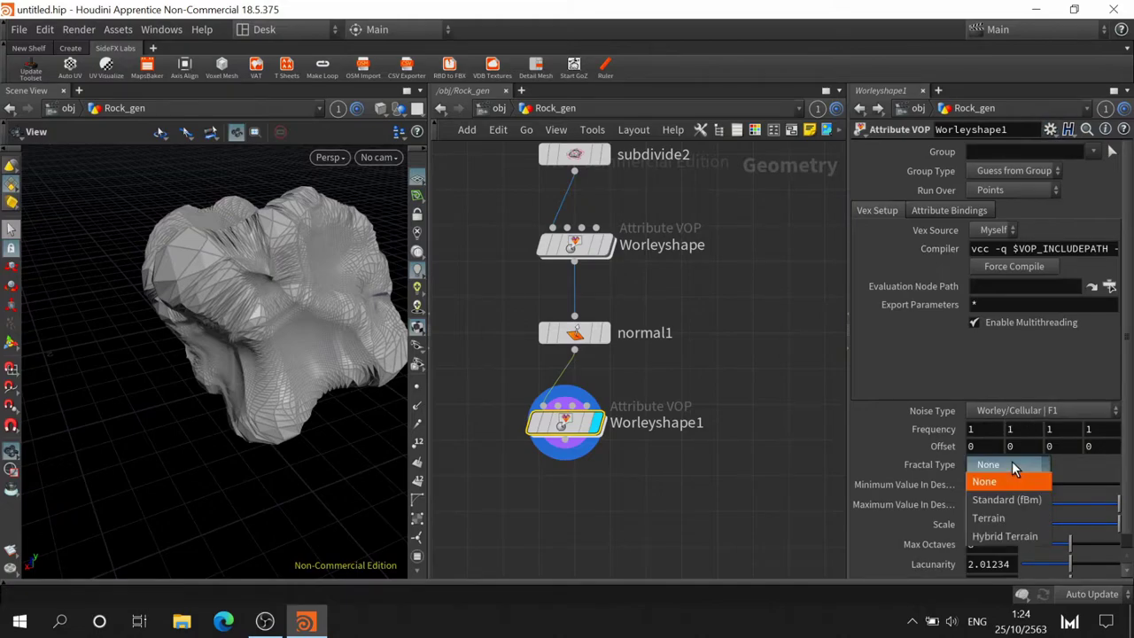
click(1023, 501)
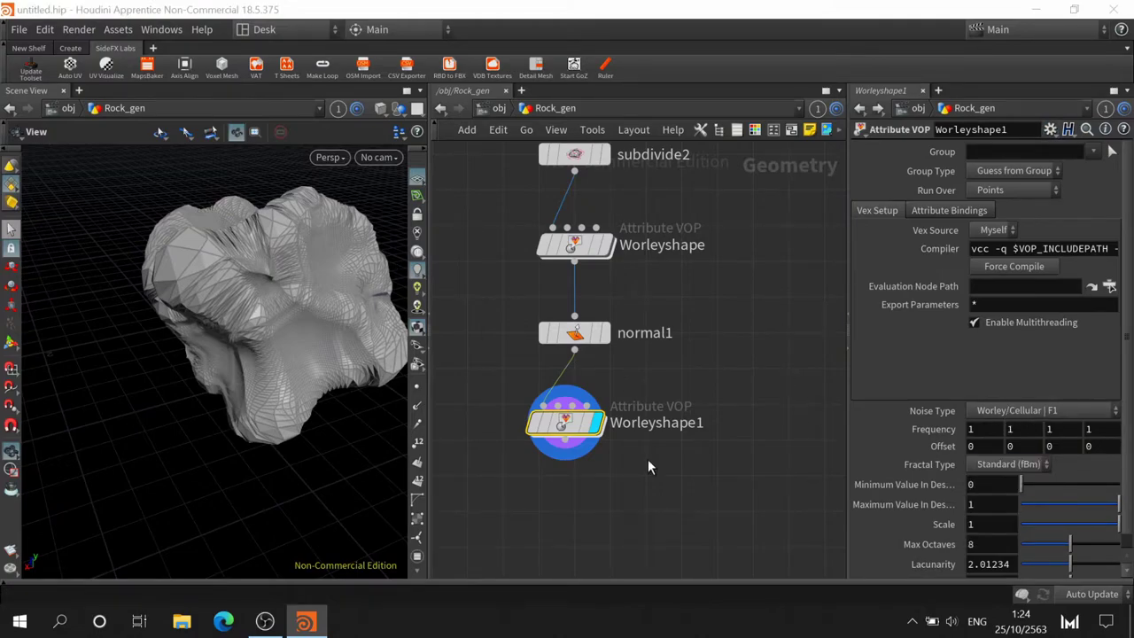
scroll(291, 245, up, 3)
scroll(278, 299, up, 3)
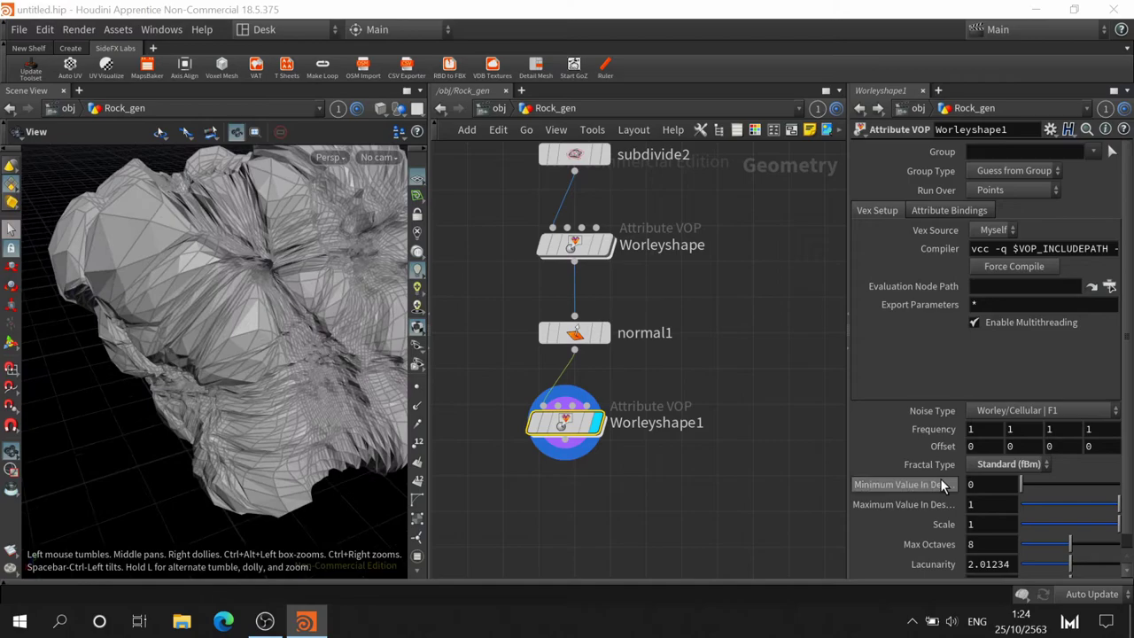
click(1017, 412)
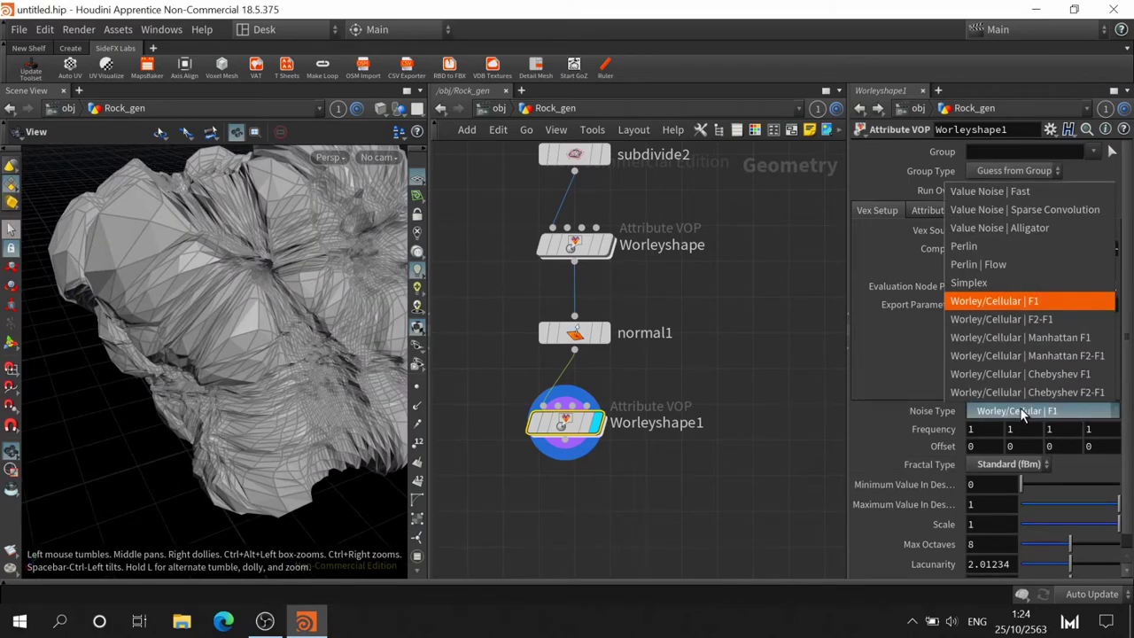
click(1011, 248)
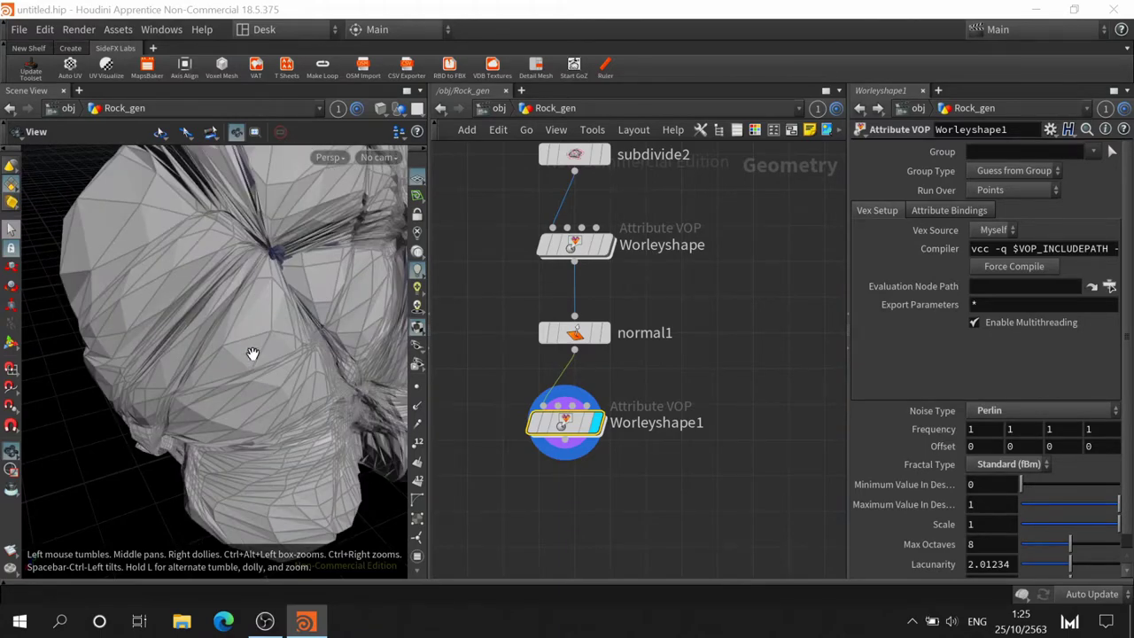
scroll(266, 352, down, 3)
mouse_move(265, 352)
mouse_down()
mouse_move(236, 375)
mouse_move(148, 340)
mouse_move(152, 377)
mouse_move(310, 361)
mouse_move(299, 349)
mouse_move(237, 356)
mouse_move(301, 368)
mouse_up()
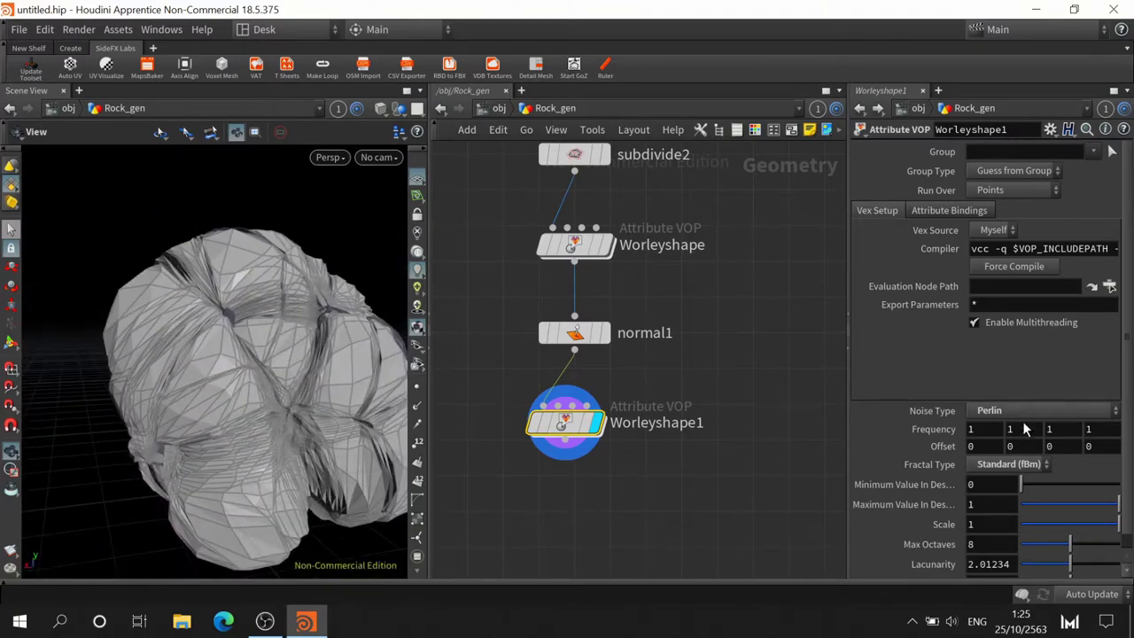
Lower Worleyshape1's Maximum Value displacement to 0.153
scroll(1039, 560, down, 1)
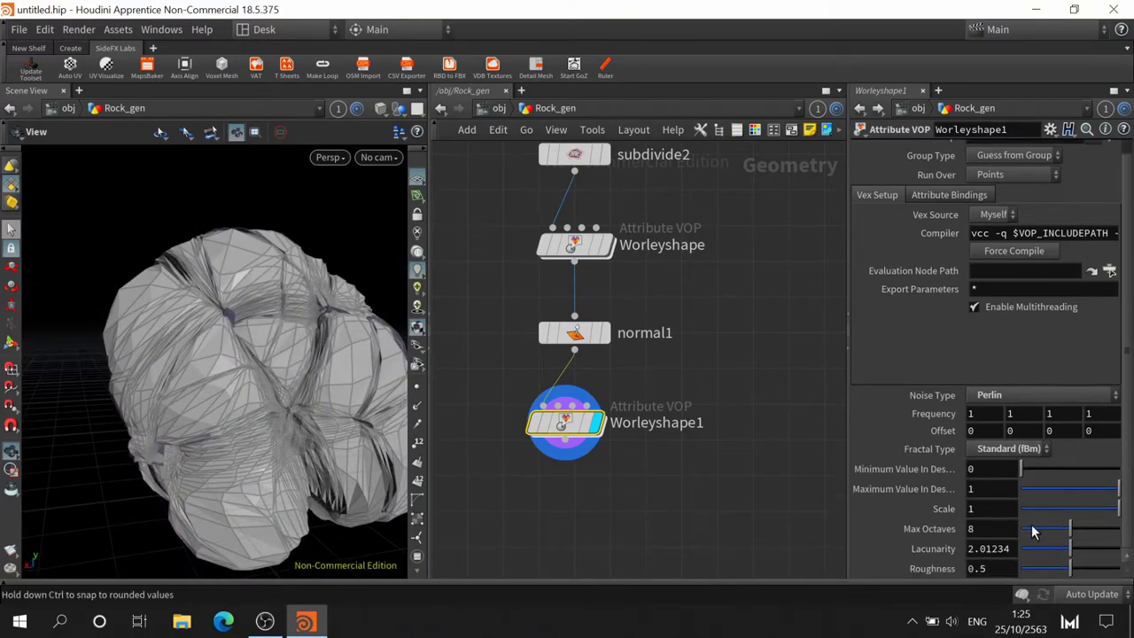
mouse_move(1075, 498)
mouse_down()
mouse_move(1098, 496)
mouse_move(1052, 489)
mouse_up()
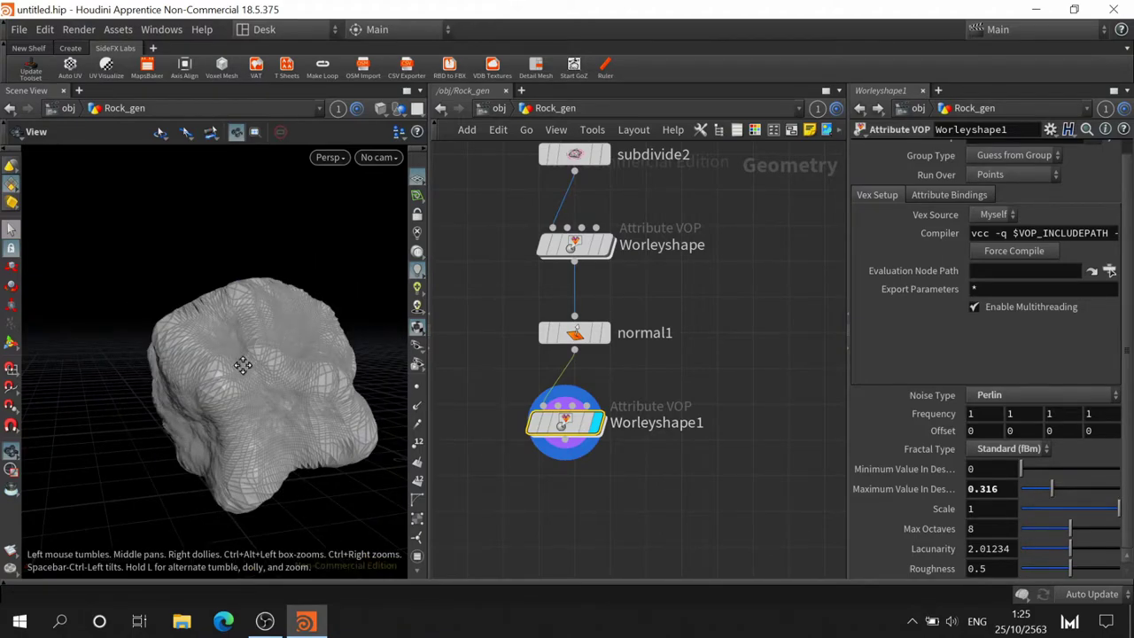
drag(248, 338, 263, 370)
scroll(263, 370, up, 3)
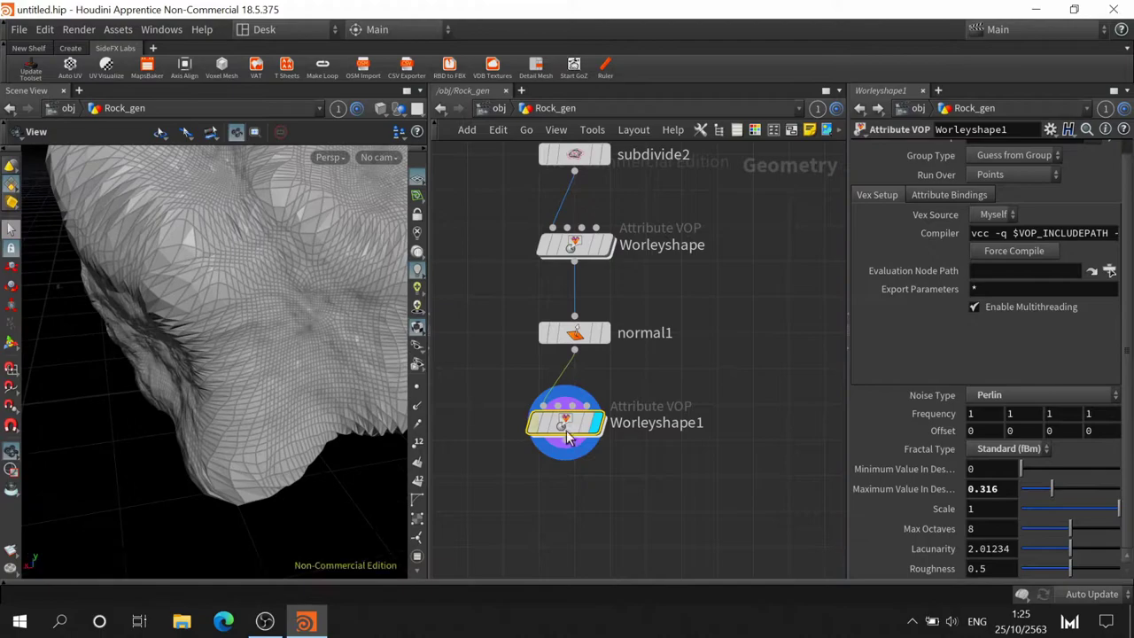
click(1035, 488)
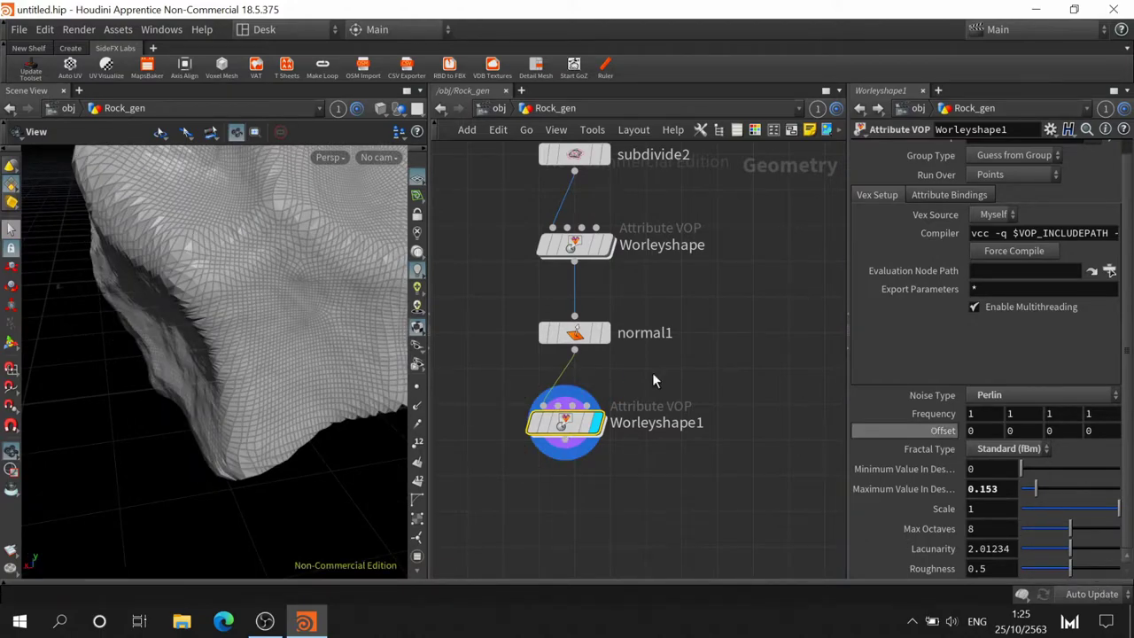
scroll(238, 274, down, 5)
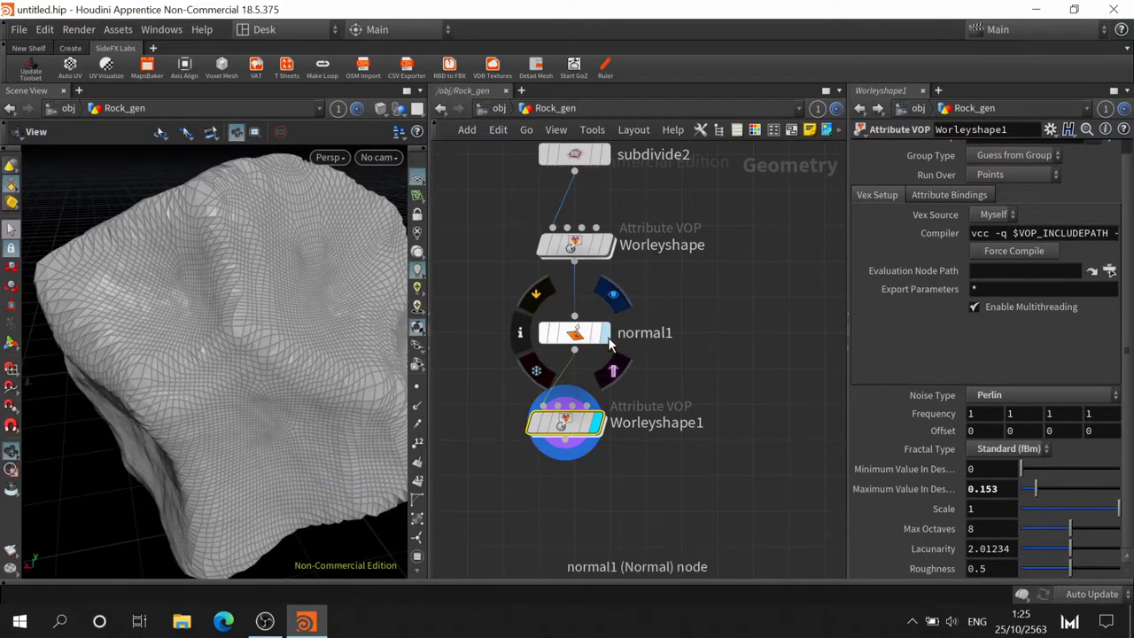
Display Worleyshape1 in a flat-shaded viewport without wireframe and move the node lower
click(599, 425)
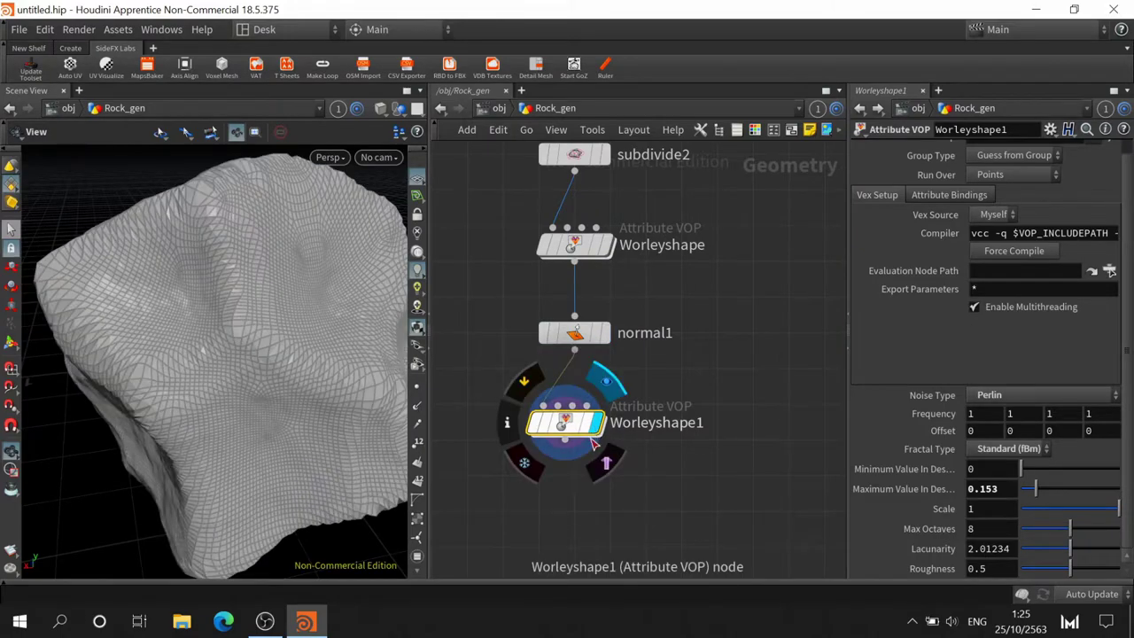
click(379, 108)
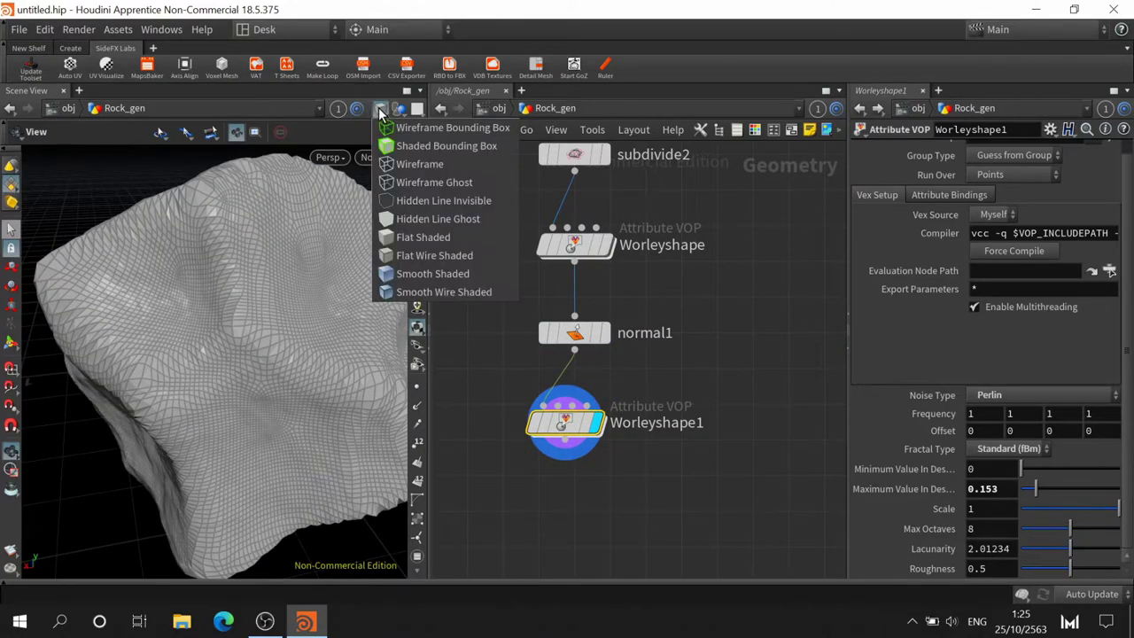
click(423, 236)
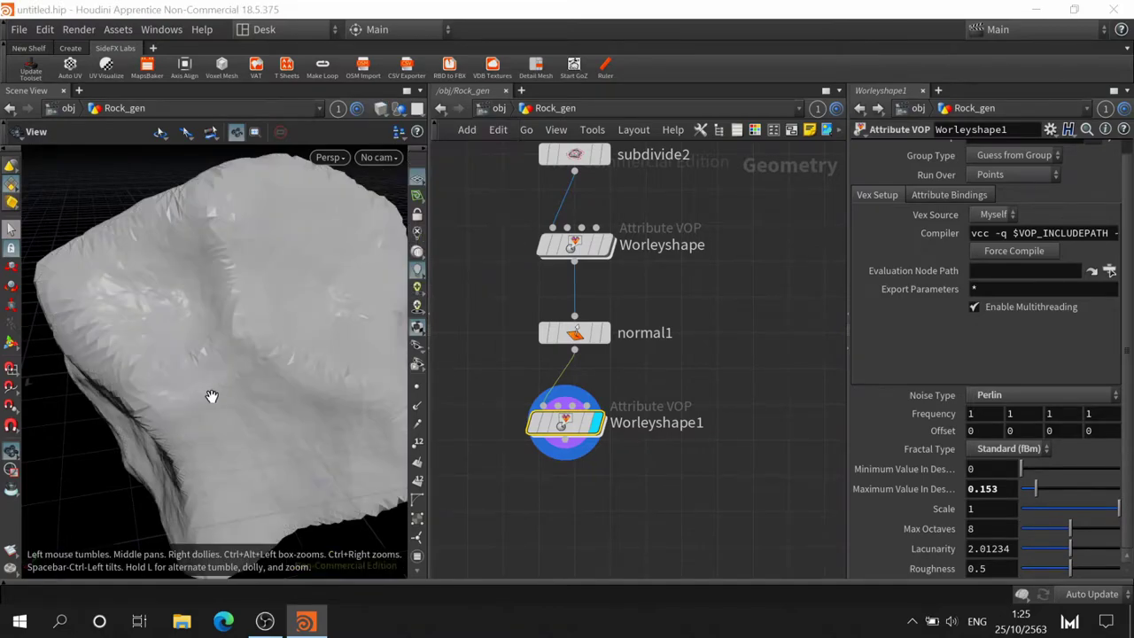
mouse_move(210, 397)
mouse_down()
mouse_move(248, 403)
mouse_move(284, 367)
mouse_move(169, 372)
mouse_move(230, 345)
mouse_up()
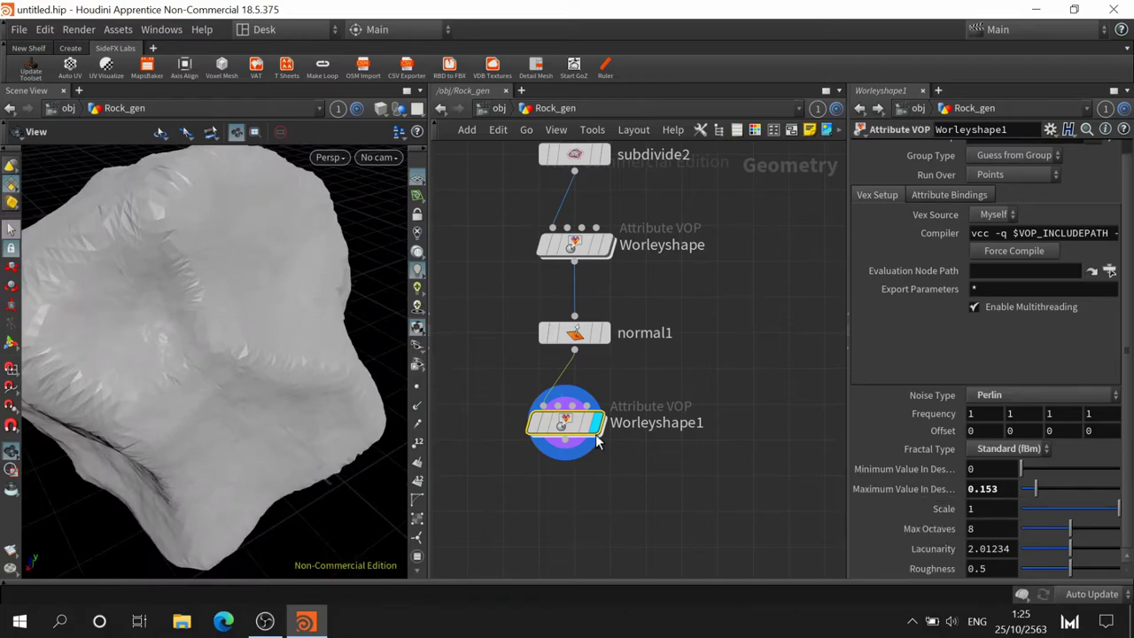
drag(598, 443, 607, 531)
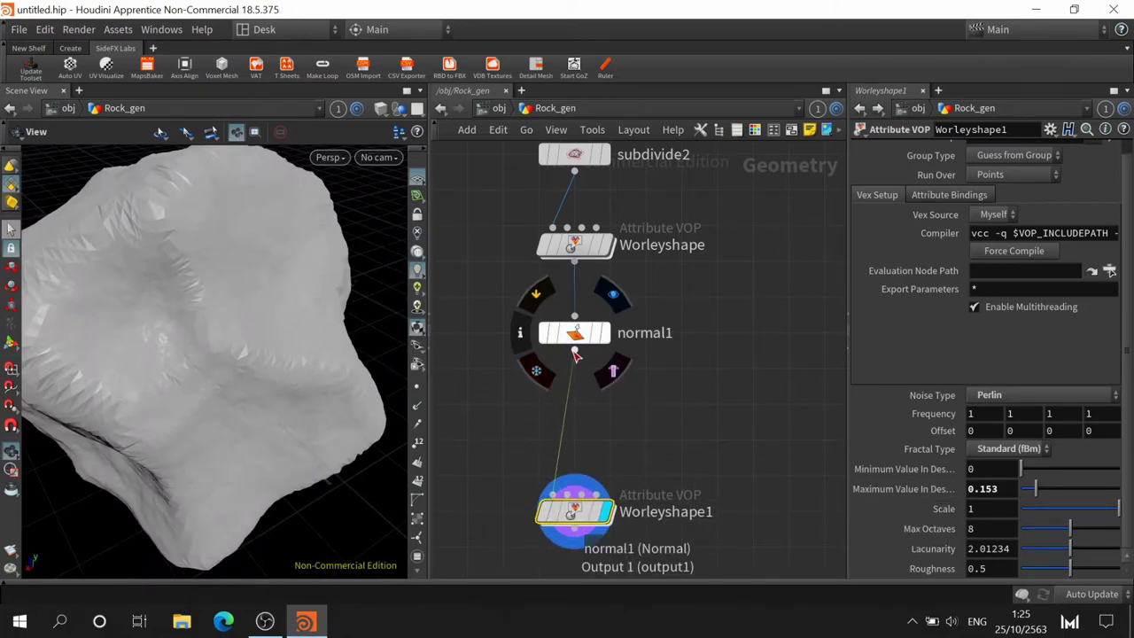
Insert a depth-2 Subdivide node between normal1 and Worleyshape1, keeping Worleyshape1 displayed
key(Tab)
text(sub)
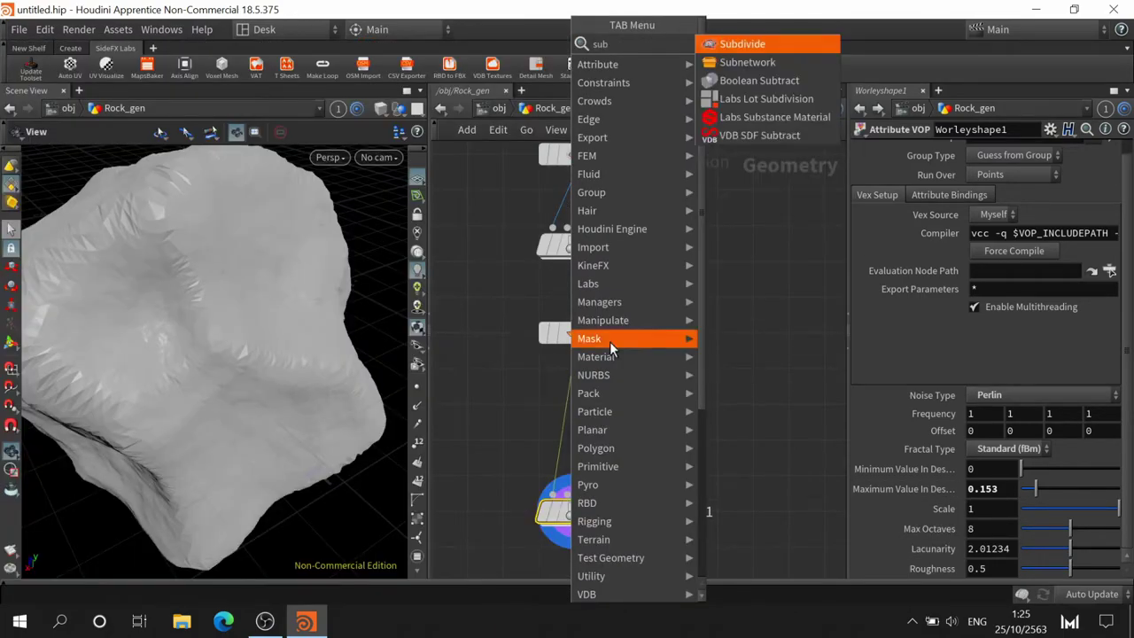
key(Return)
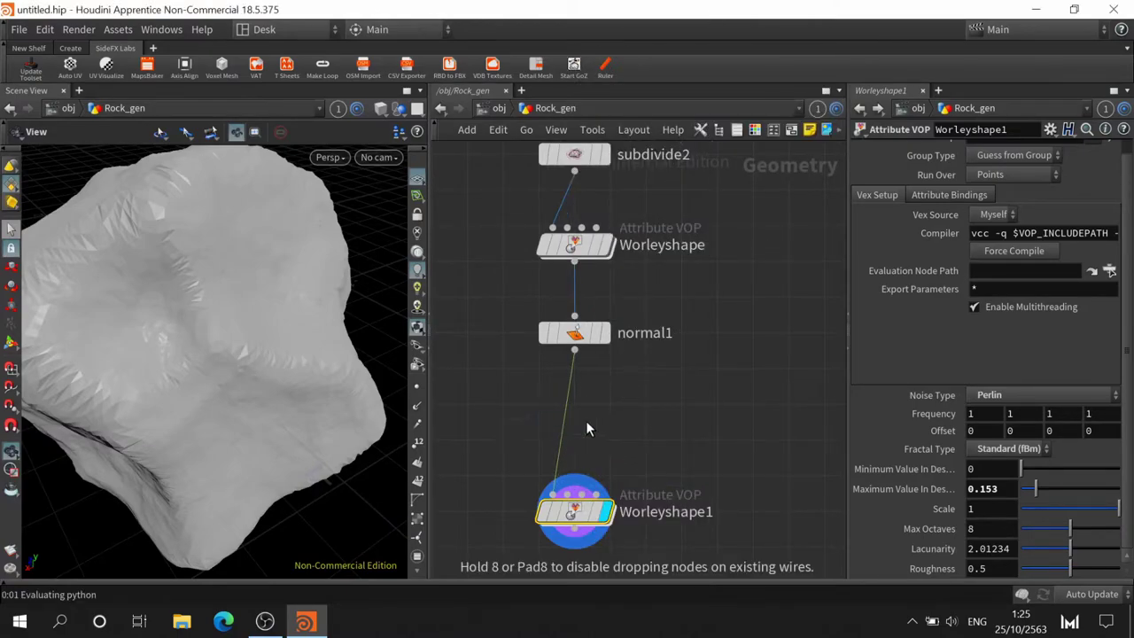
click(585, 427)
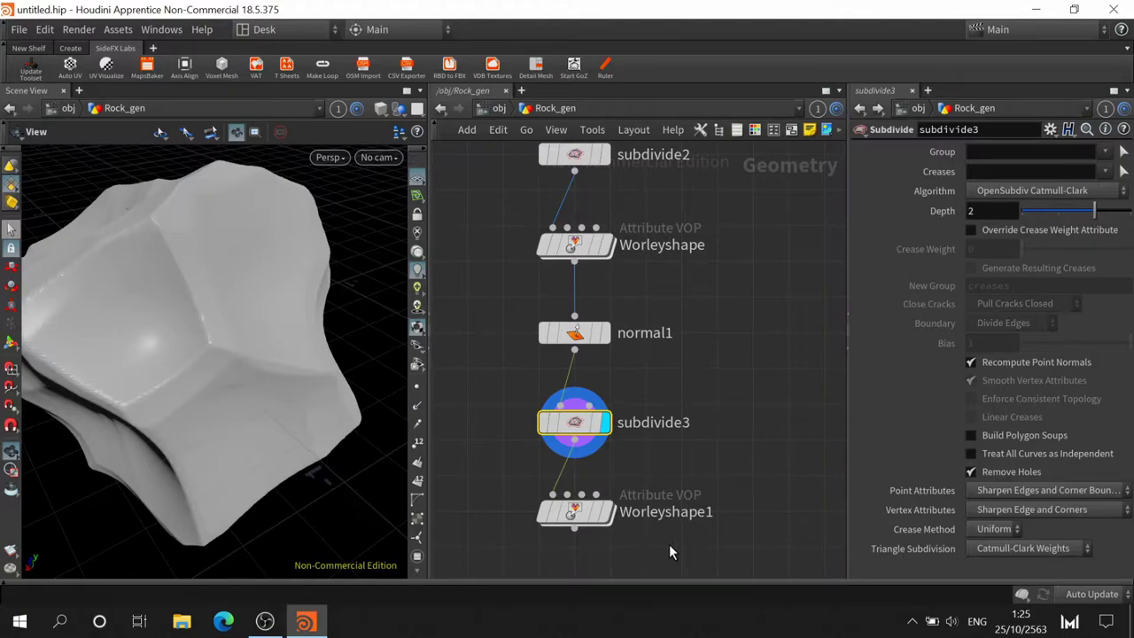
click(606, 511)
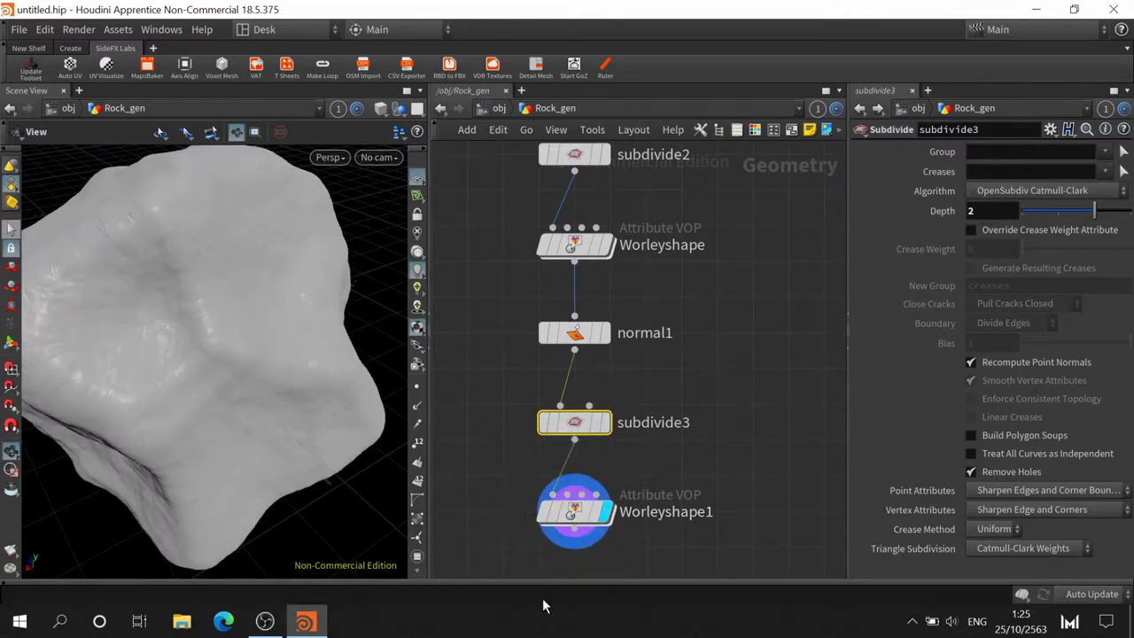
click(574, 512)
Lower Worleyshape1's noise Scale to 0.5
scroll(297, 290, up, 2)
drag(297, 289, 212, 257)
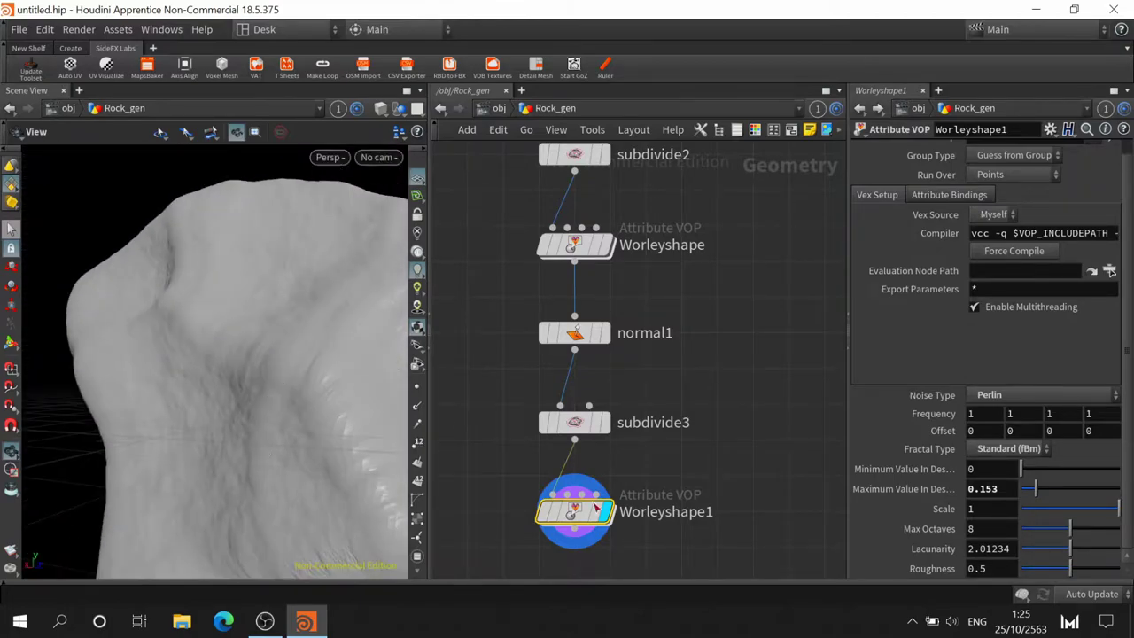
middle_drag(750, 405, 734, 329)
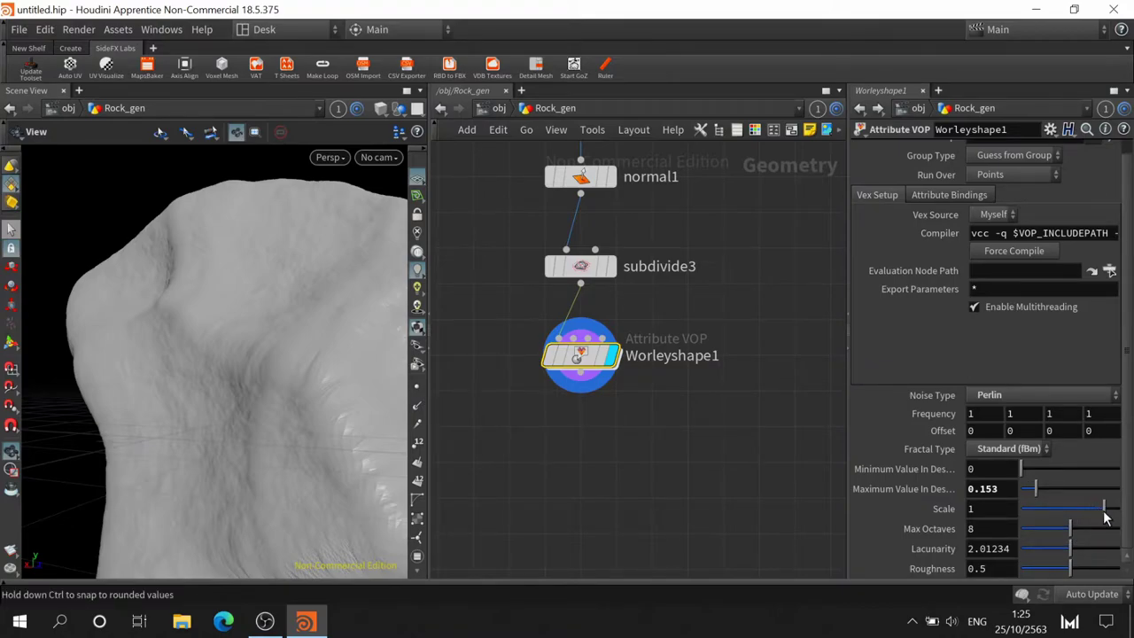
drag(1098, 514, 1094, 511)
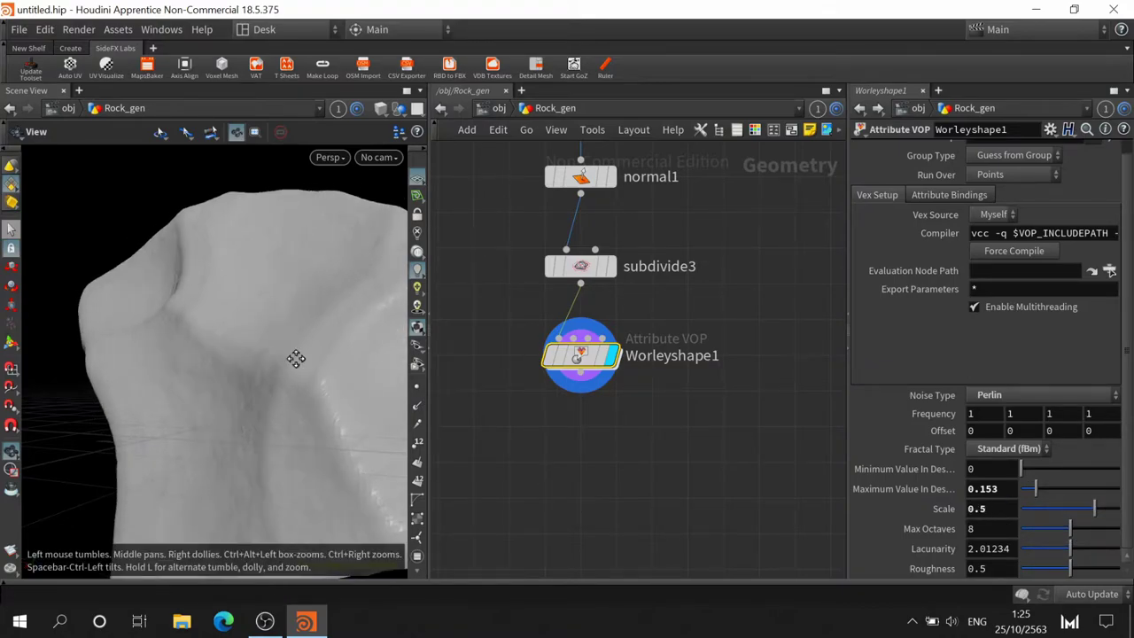
middle_drag(296, 357, 239, 329)
scroll(186, 367, down, 5)
scroll(142, 399, up, 5)
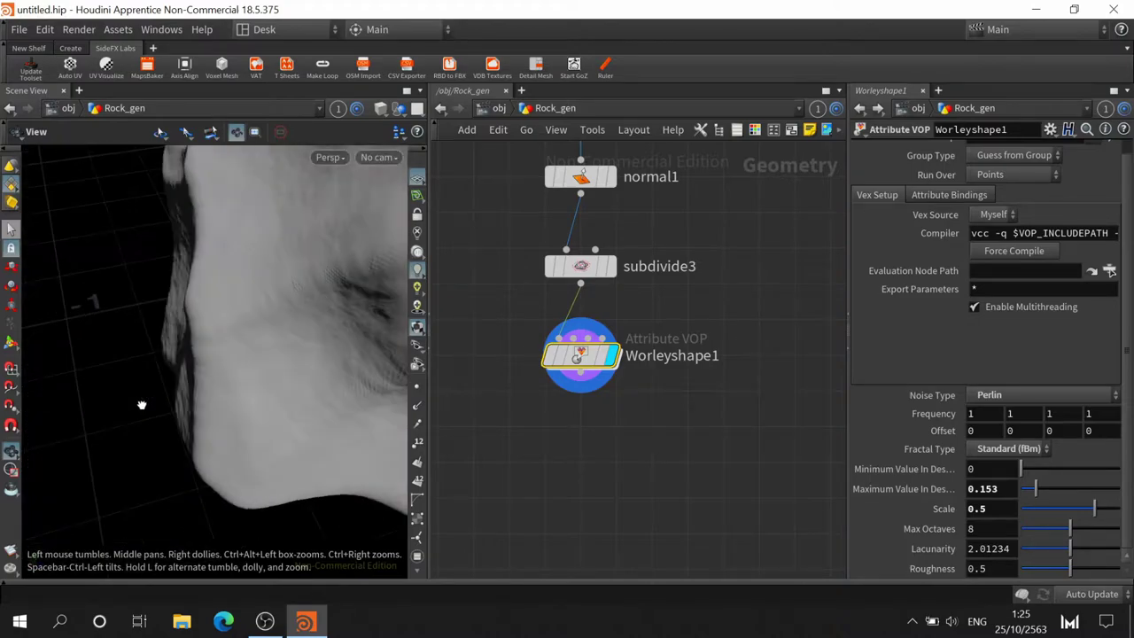
Reduce Worleyshape1's Max Octaves to 5.15 and inspect the rock from several angles
scroll(215, 337, down, 3)
scroll(214, 338, down, 2)
scroll(204, 337, down, 2)
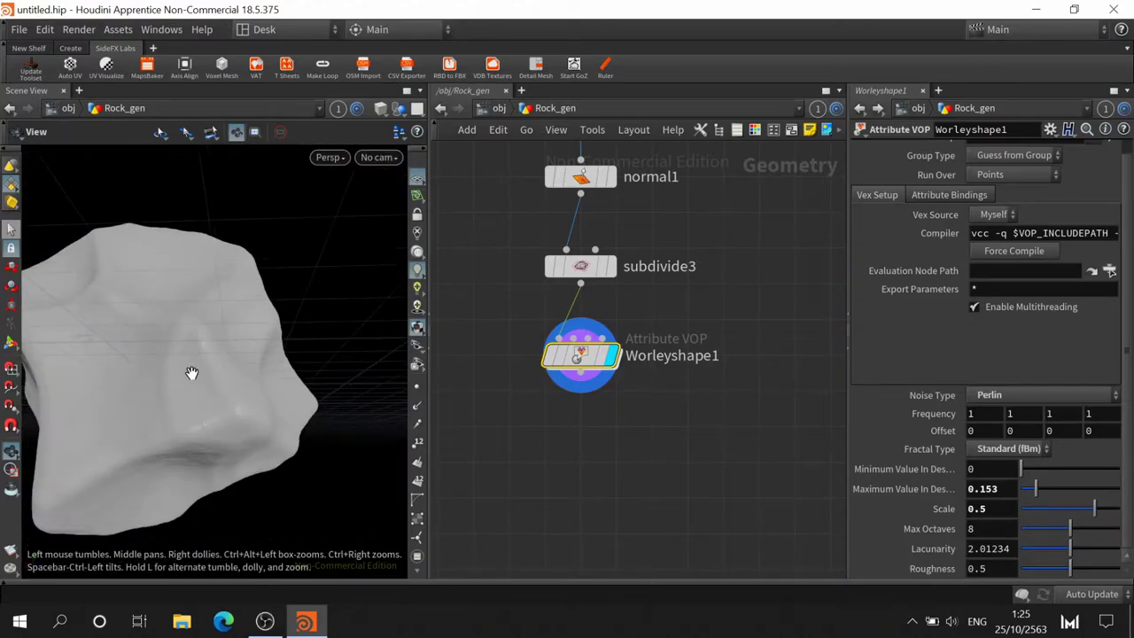
drag(189, 374, 255, 327)
scroll(204, 362, up, 3)
drag(180, 375, 238, 362)
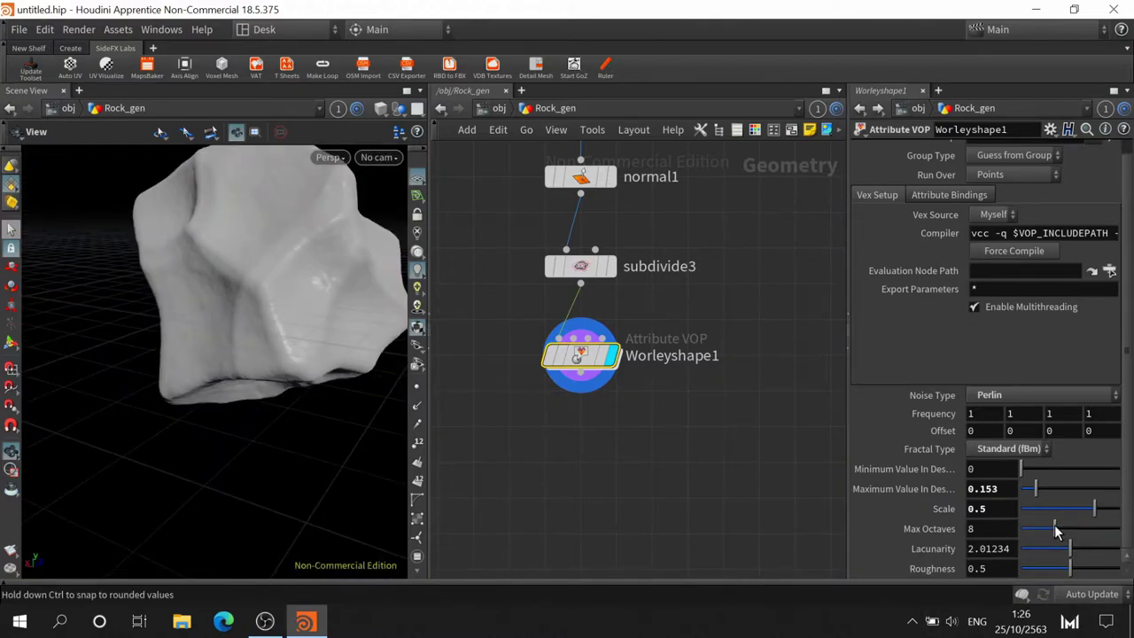
drag(1046, 540, 1042, 540)
scroll(248, 288, up, 3)
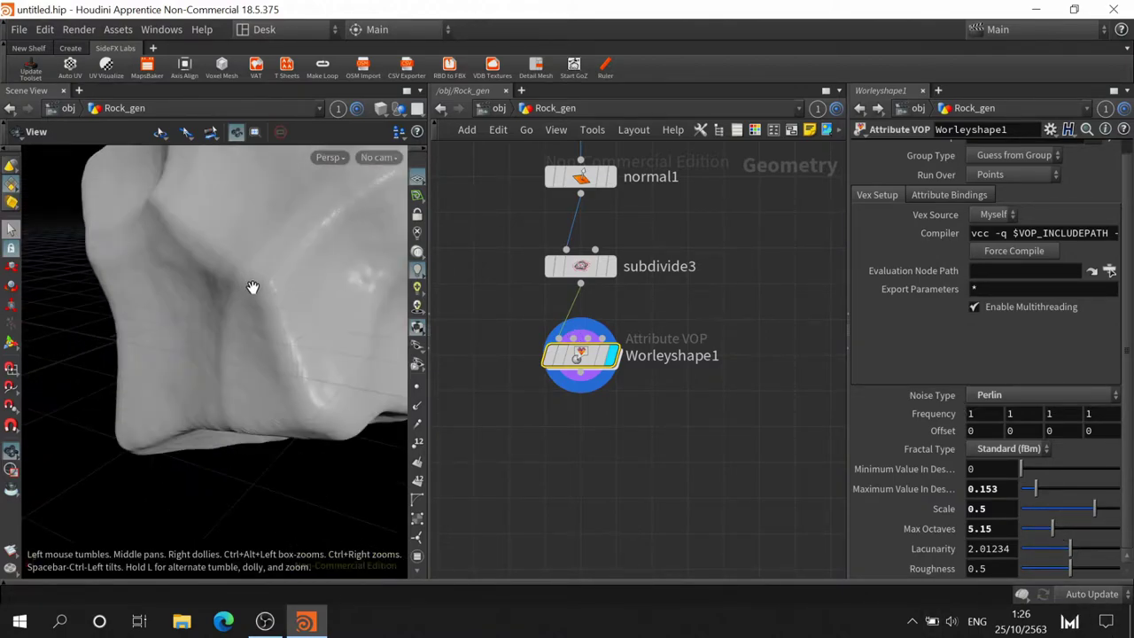
mouse_move(345, 317)
mouse_down()
mouse_move(274, 357)
mouse_move(225, 425)
mouse_move(241, 423)
mouse_up()
scroll(185, 437, up, 2)
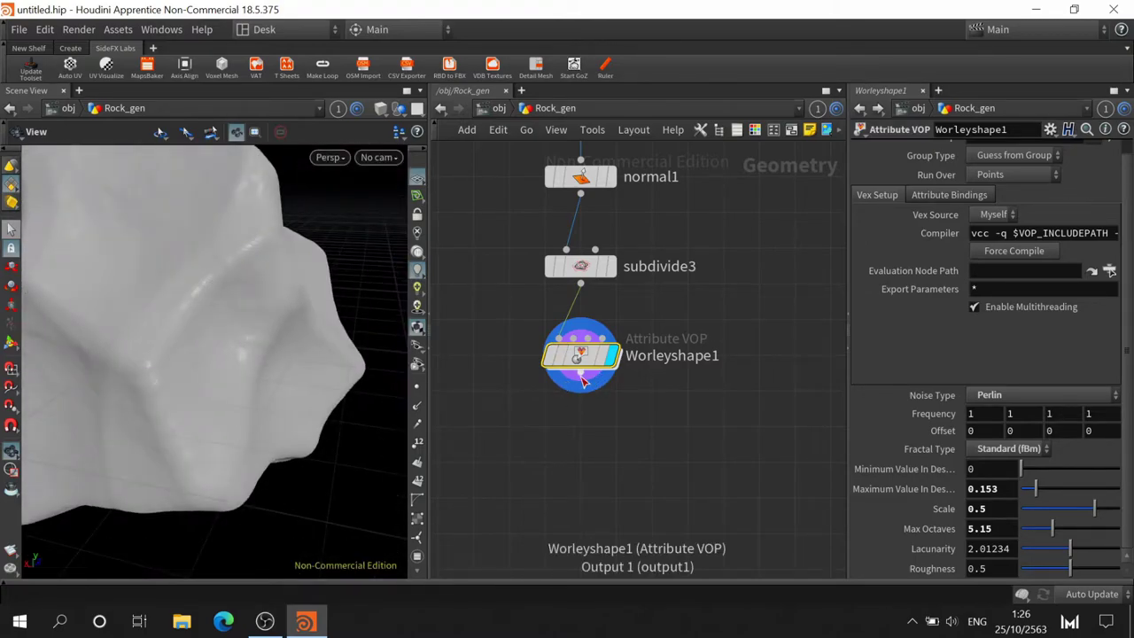
Add a Normal node, normal3, below Worleyshape1
key(Tab)
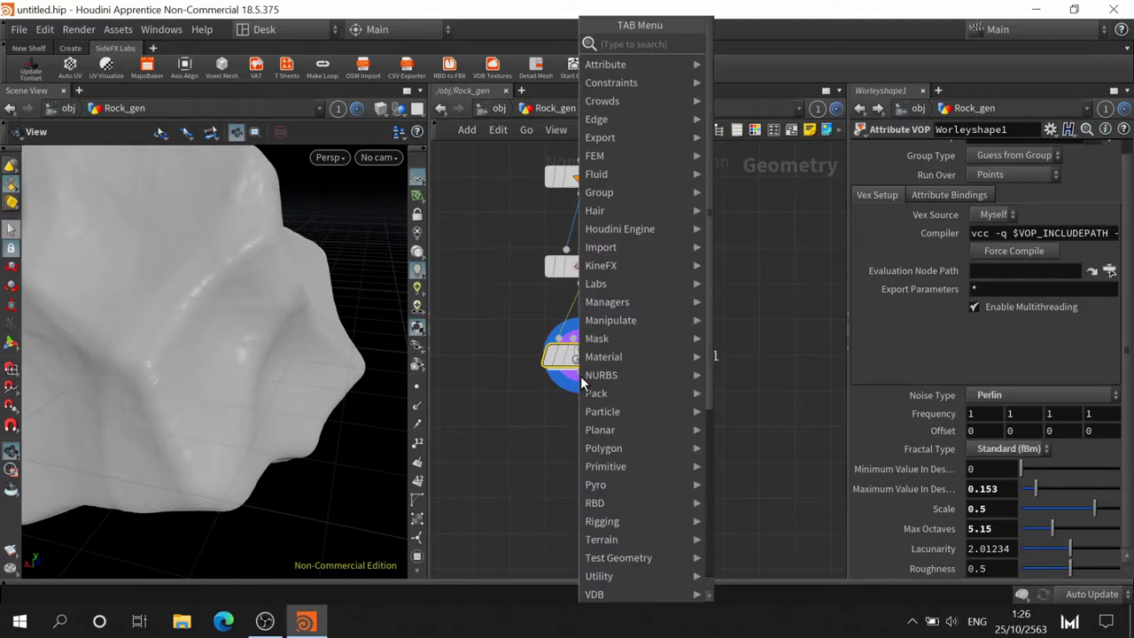
text(normal)
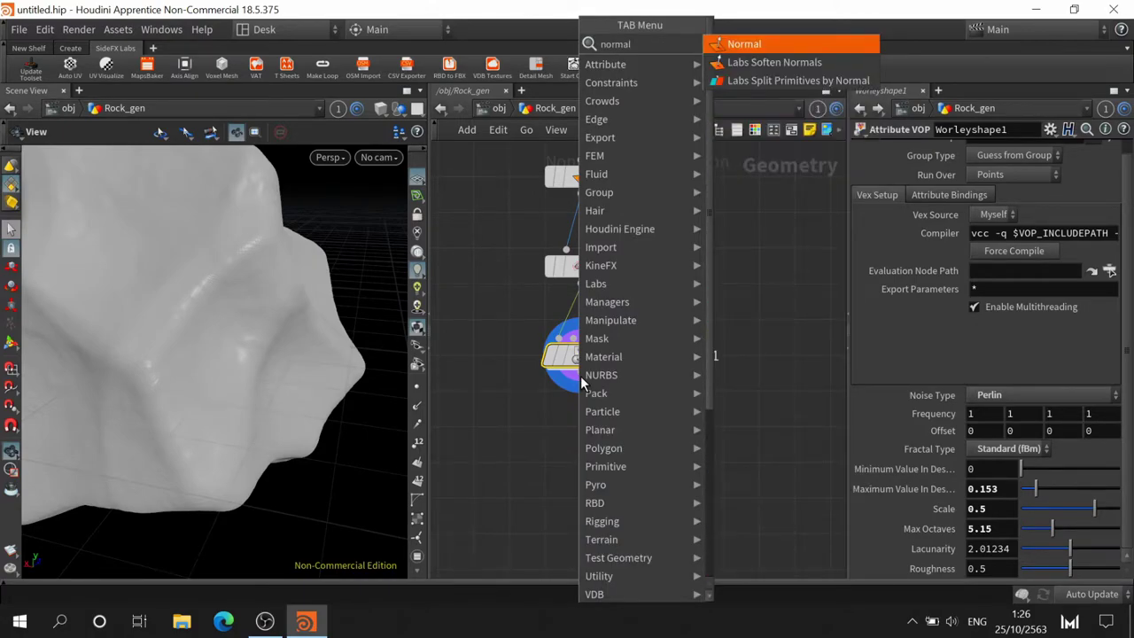
click(771, 49)
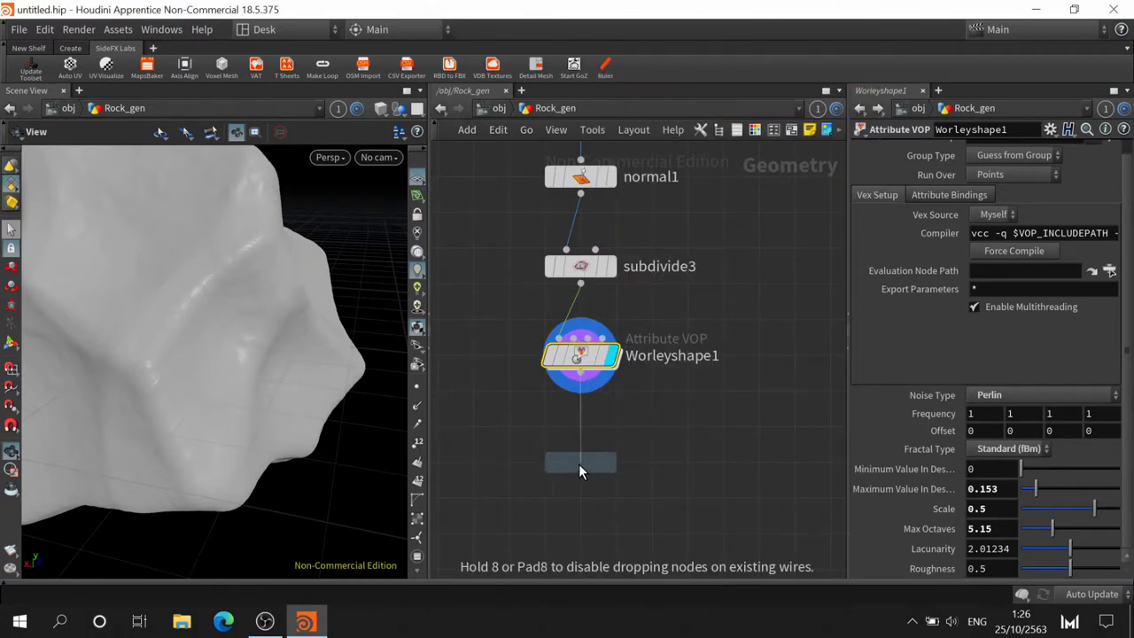
click(578, 464)
Rename Worleyshape1 to Blurshape, correcting the initial 'Blueshape' typo
double_click(704, 357)
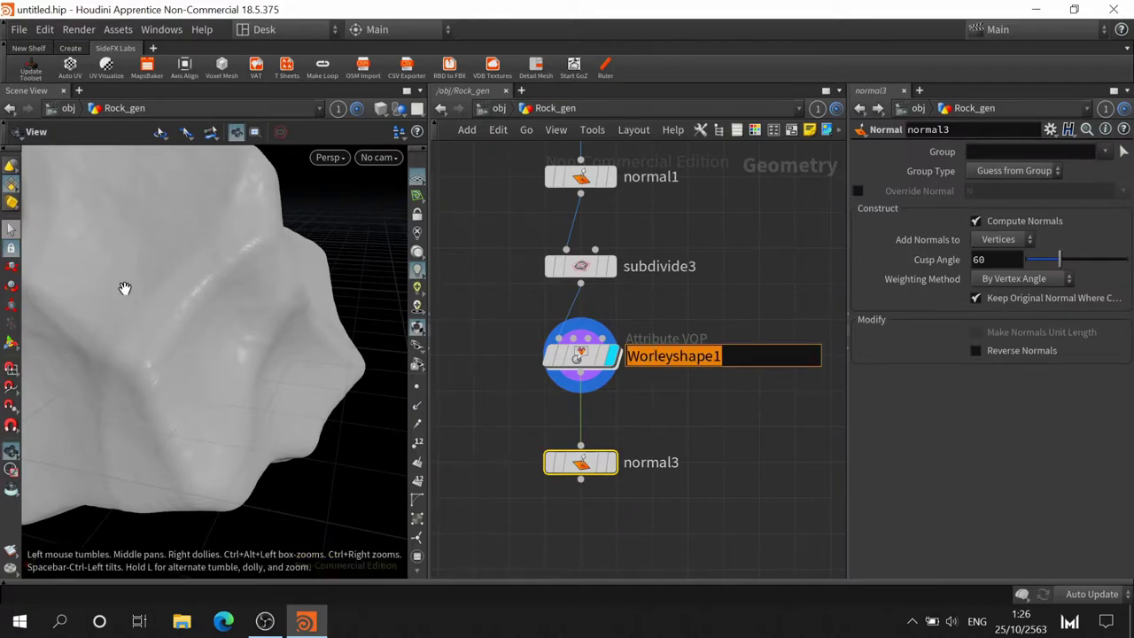
text(Blue)
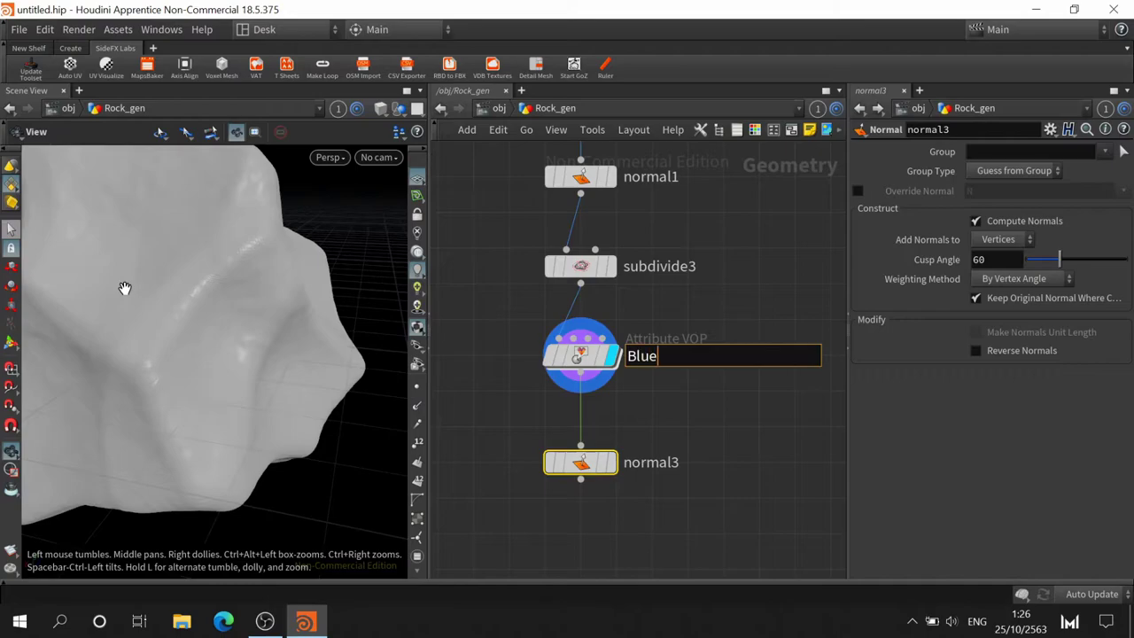
text(shape)
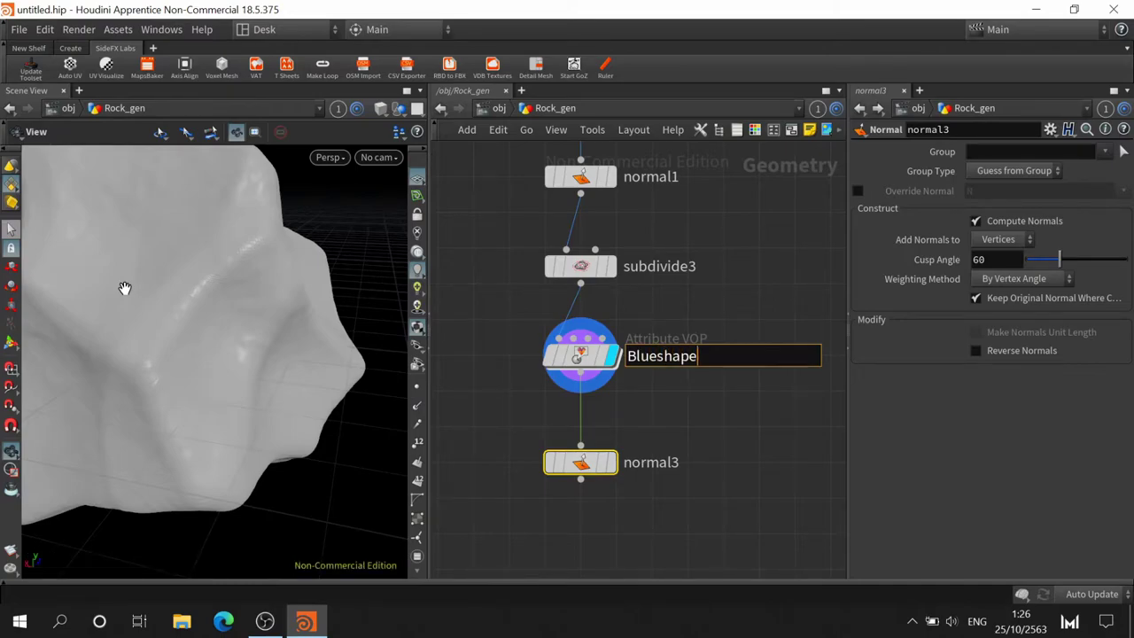
key(Return)
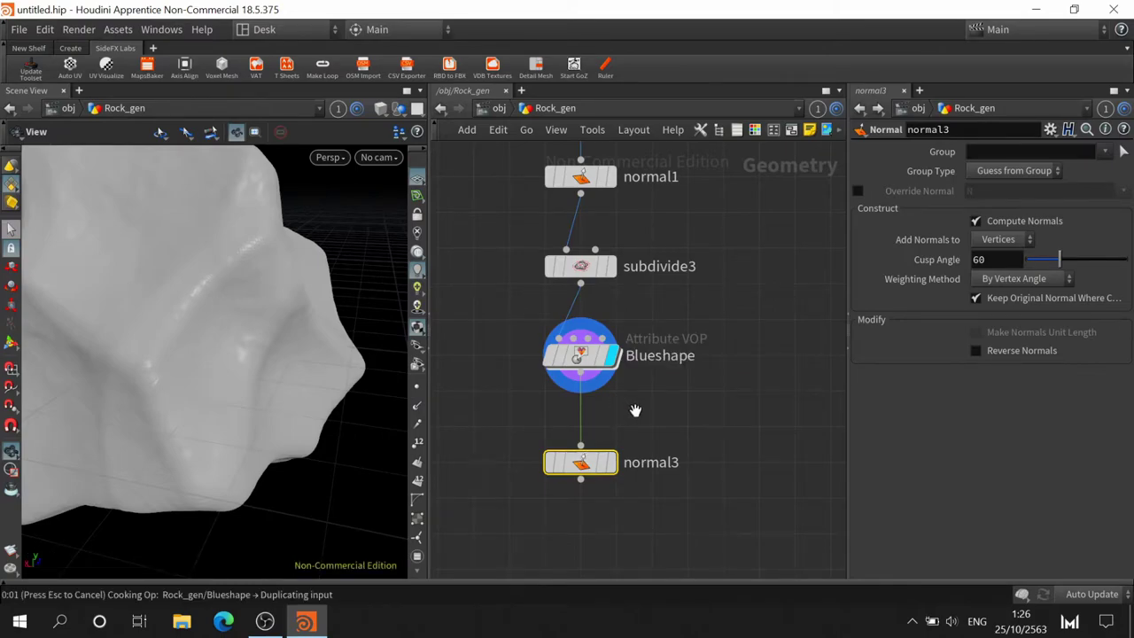
middle_drag(635, 410, 638, 506)
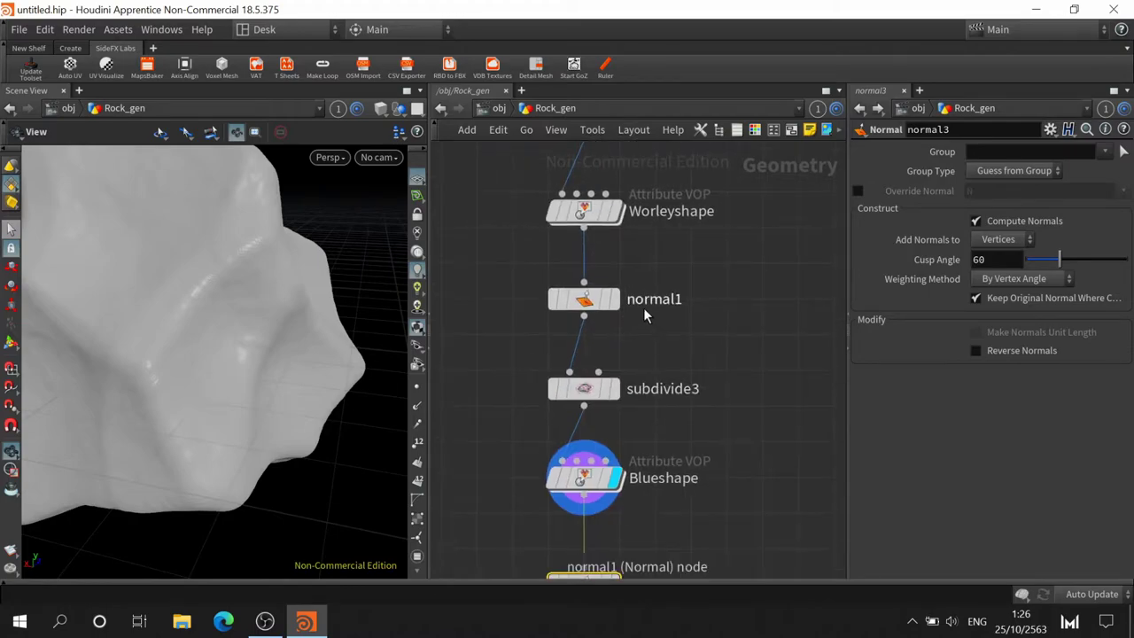
double_click(660, 477)
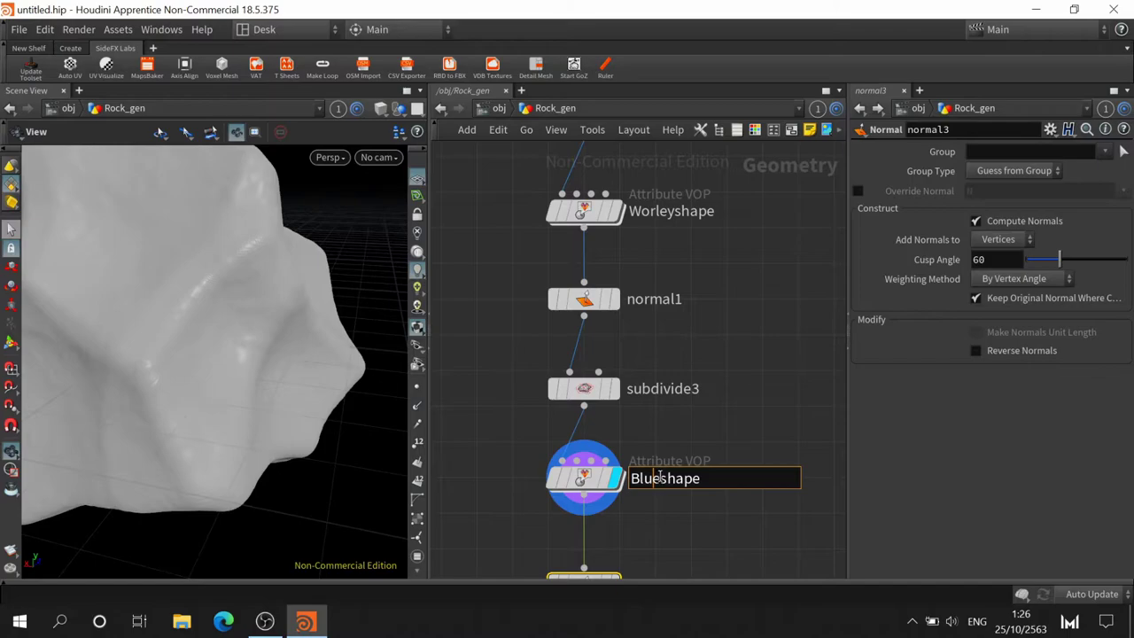
text(r)
key(Return)
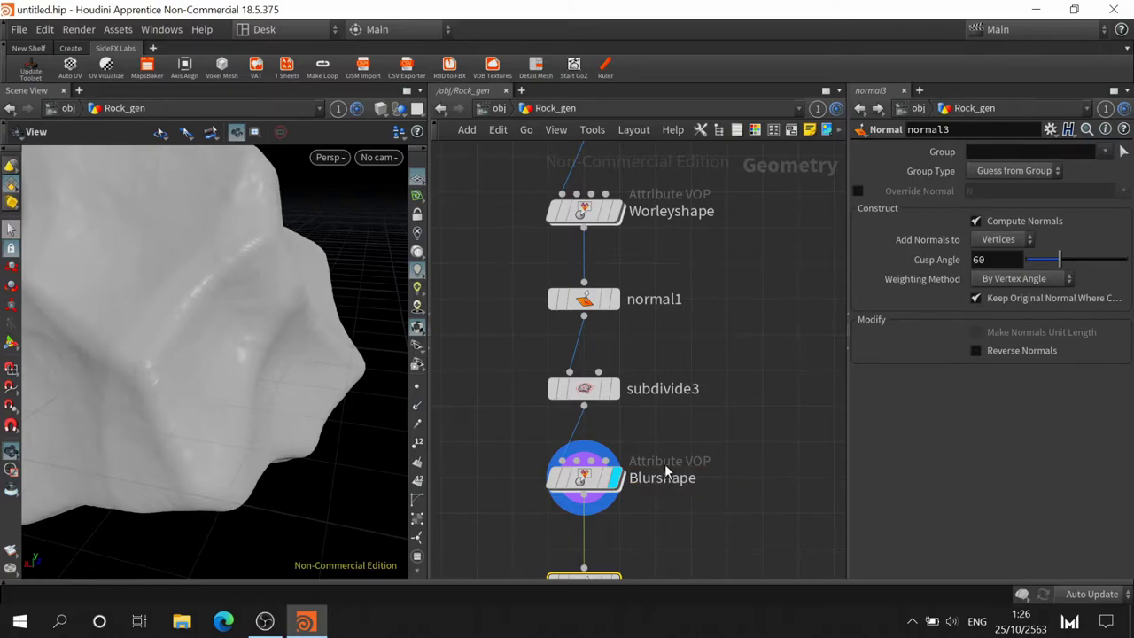
Frame normal3 in the network, display its result and orbit the final rock
key(f)
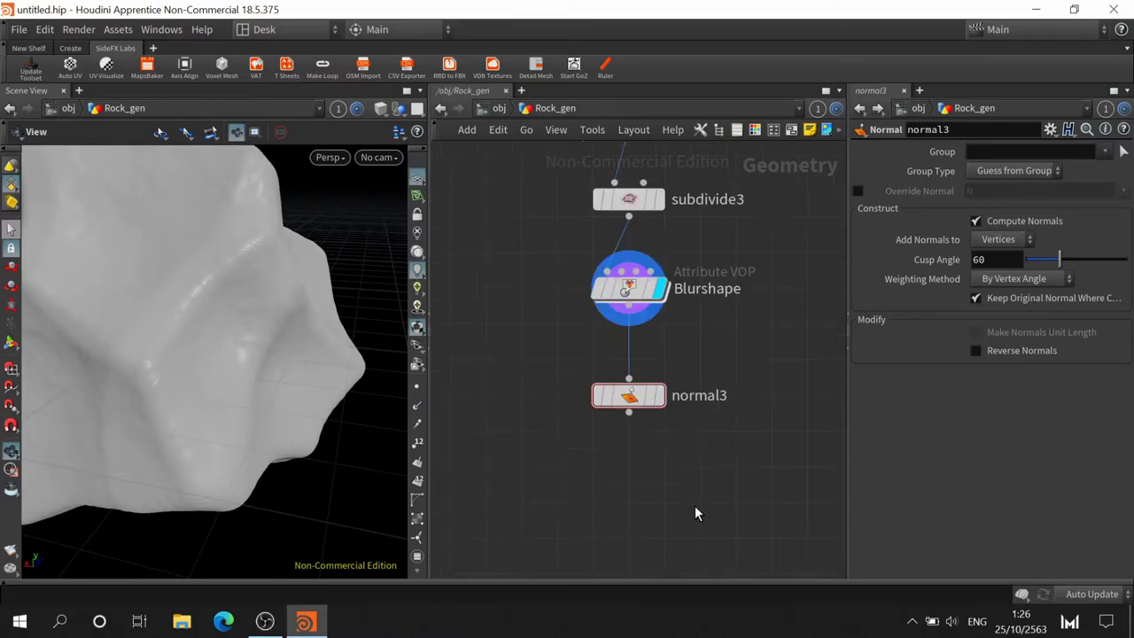
click(659, 395)
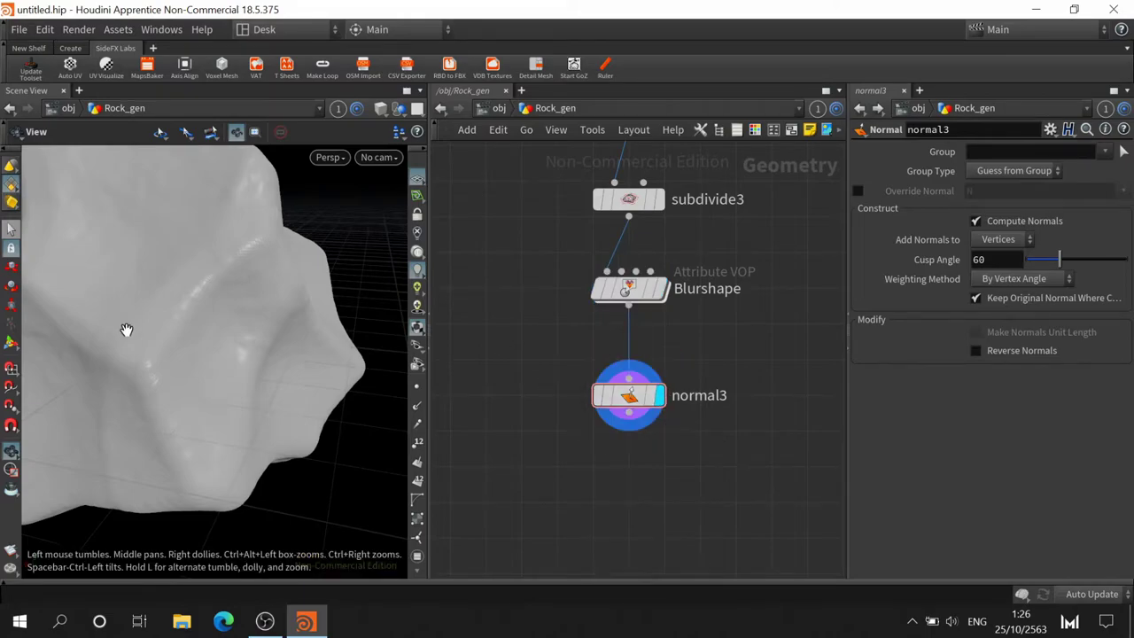
drag(127, 329, 223, 331)
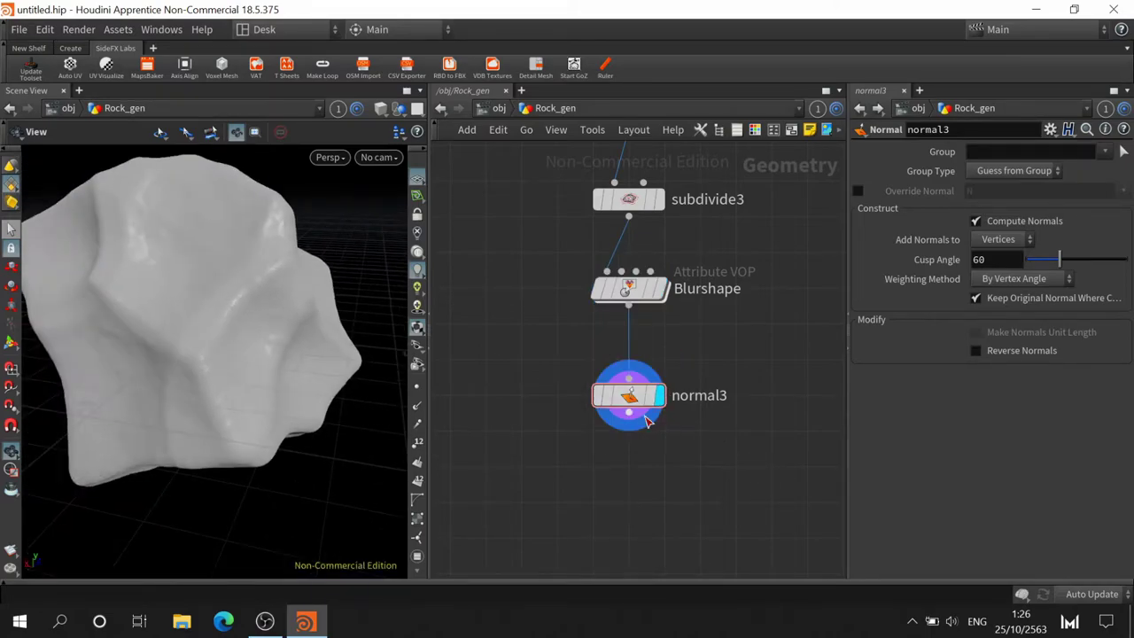
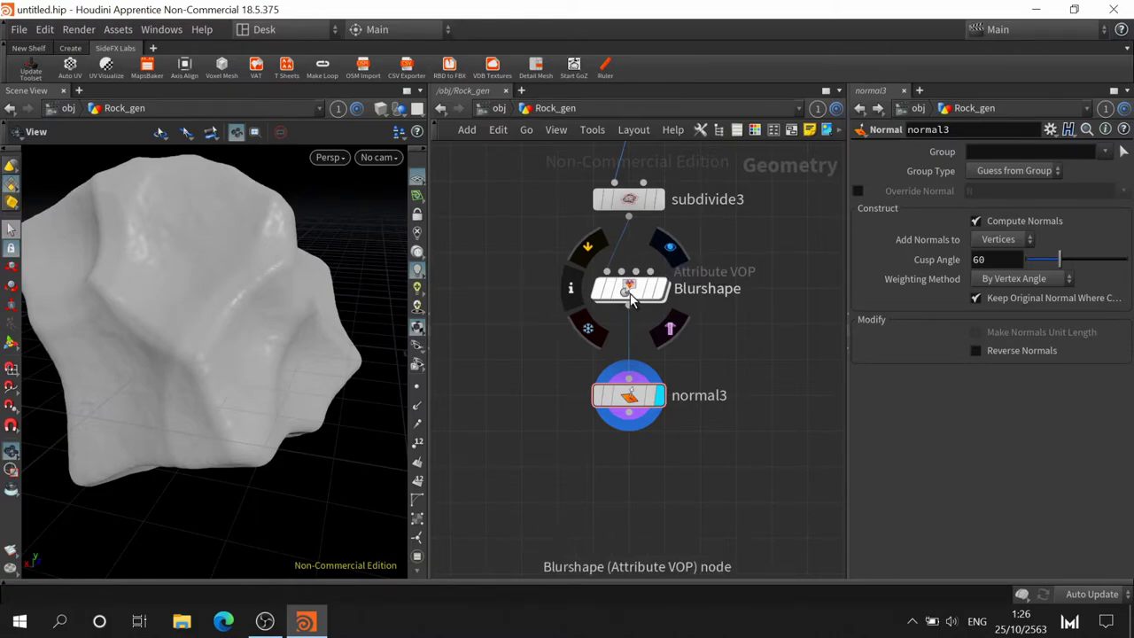
Paste a copy of Blurshape as Blurshape1 below normal3, wire normal3 into it and display it
click(631, 288)
key(ctrl+c)
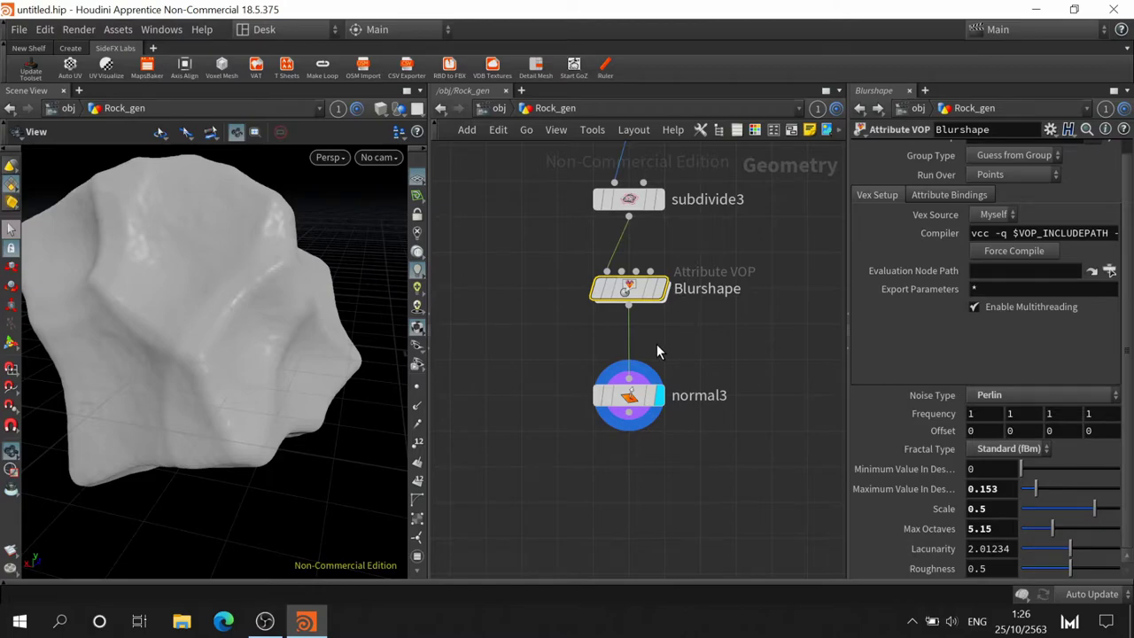
click(597, 505)
key(ctrl+v)
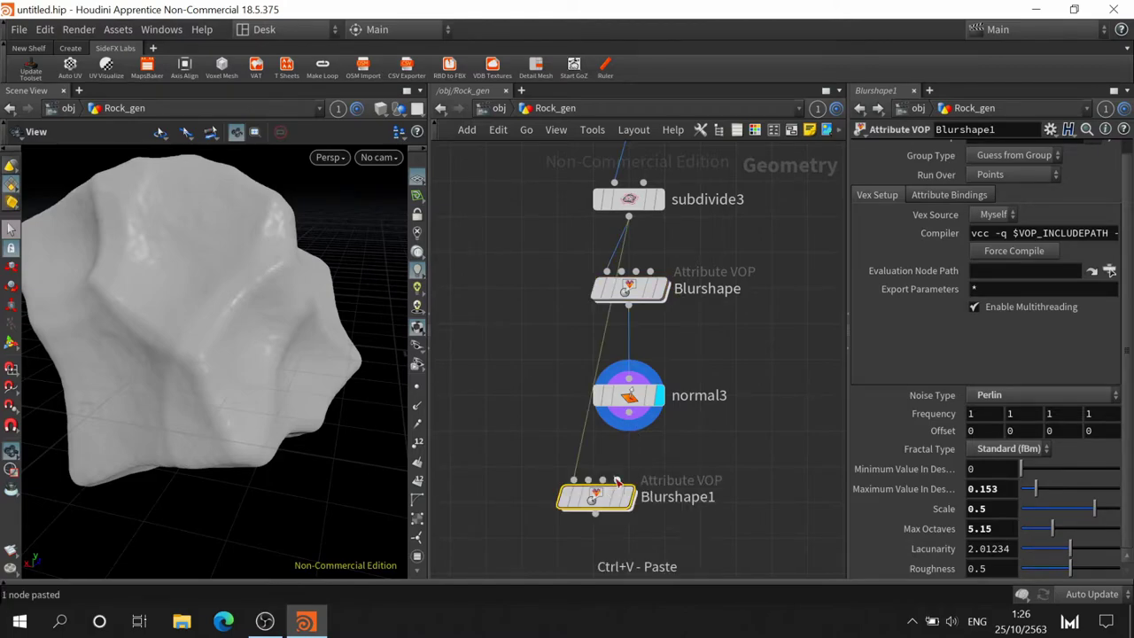
click(629, 413)
click(620, 502)
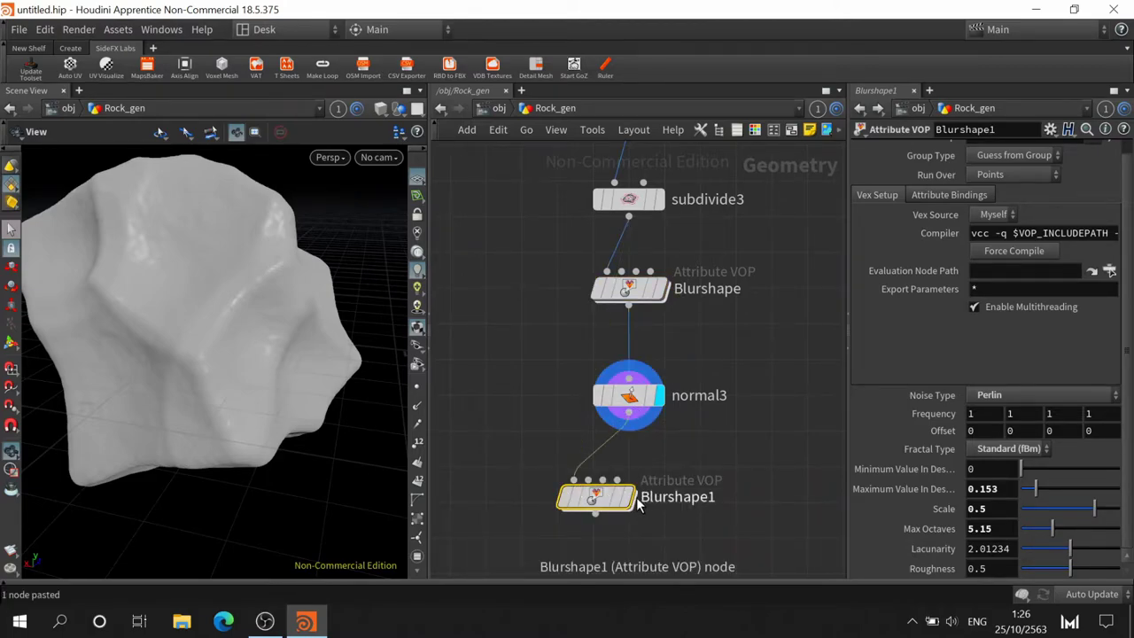
mouse_move(595, 497)
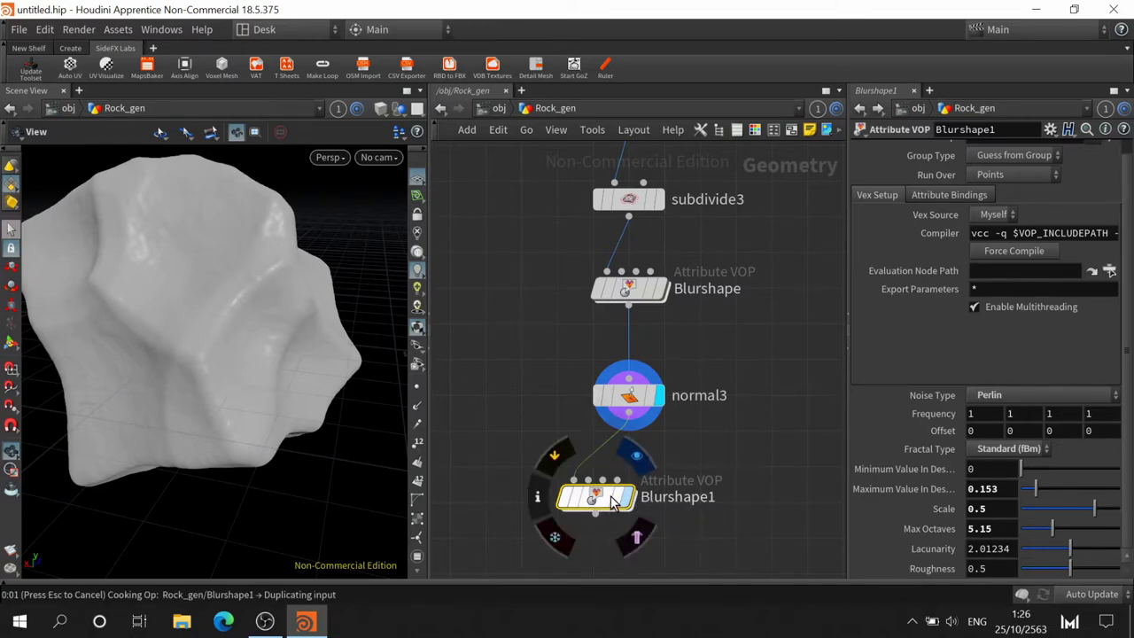
key(r)
drag(611, 502, 632, 494)
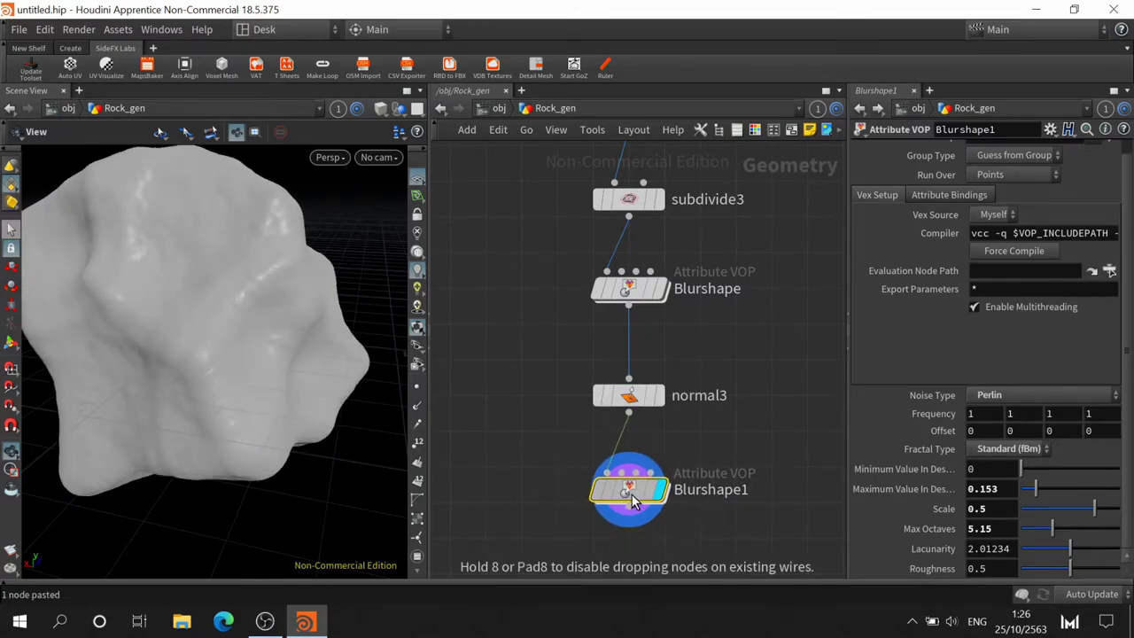
Revert Blurshape1 to factory defaults and set its fractal type to Standard (fBm)
click(1054, 130)
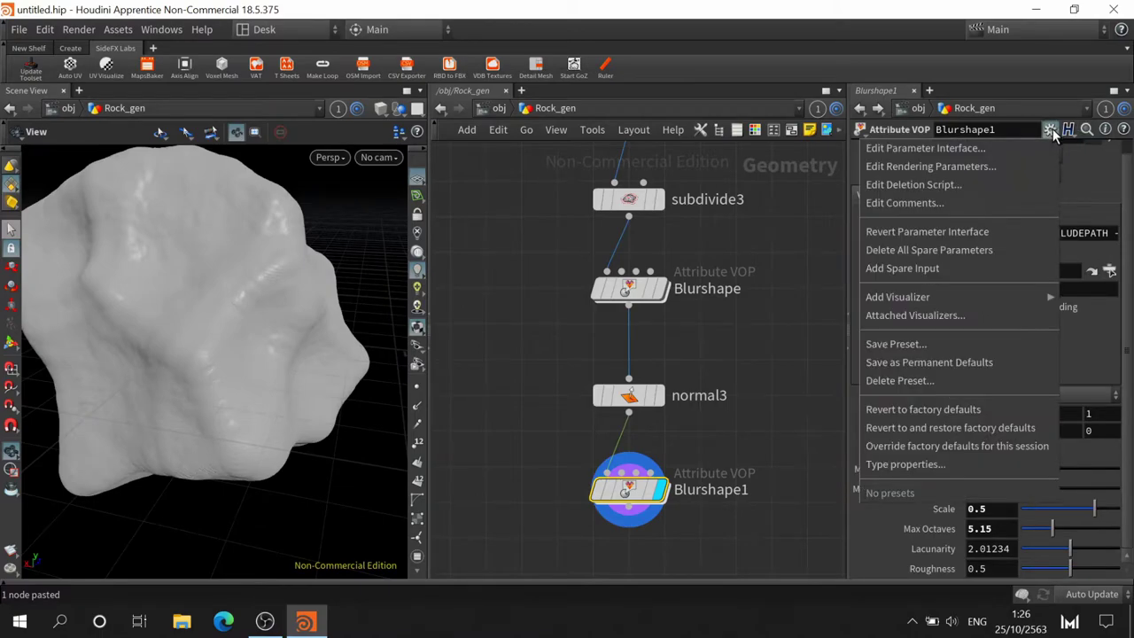
click(962, 410)
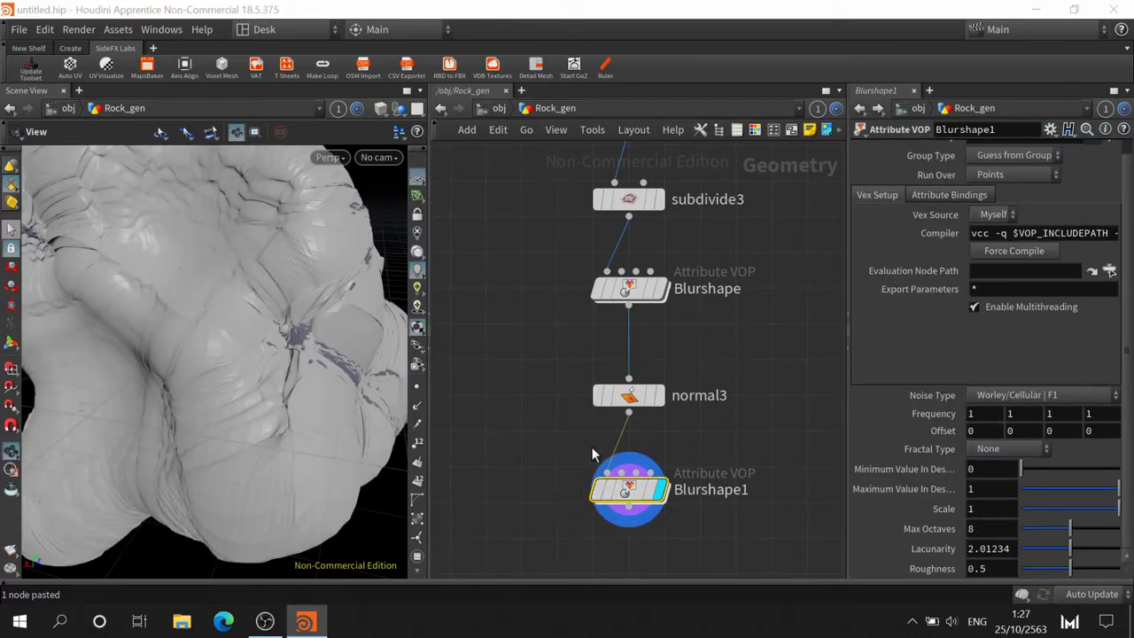
click(1017, 449)
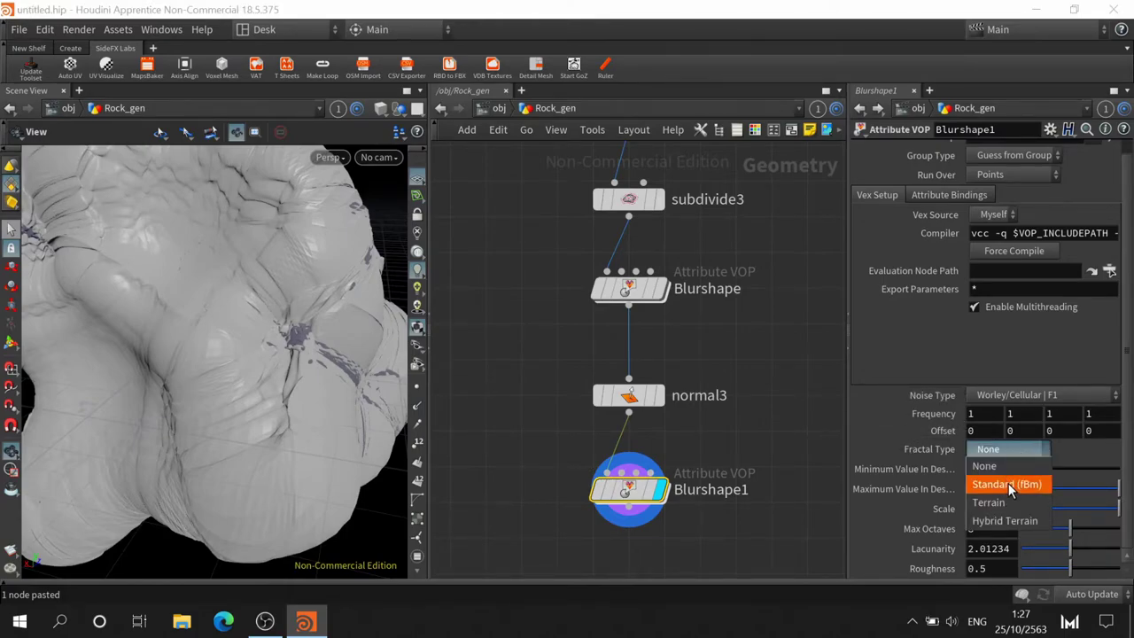
click(1008, 483)
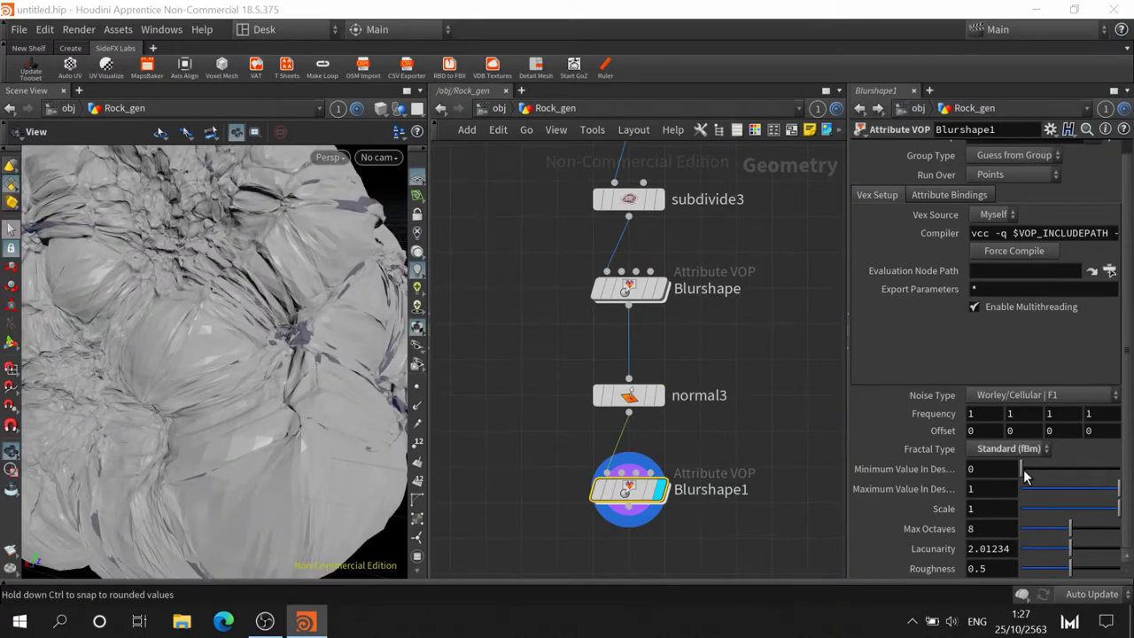
Try a Minimum Value of -2, undo it back to 0, and lower the noise Scale to 0.4
click(999, 469)
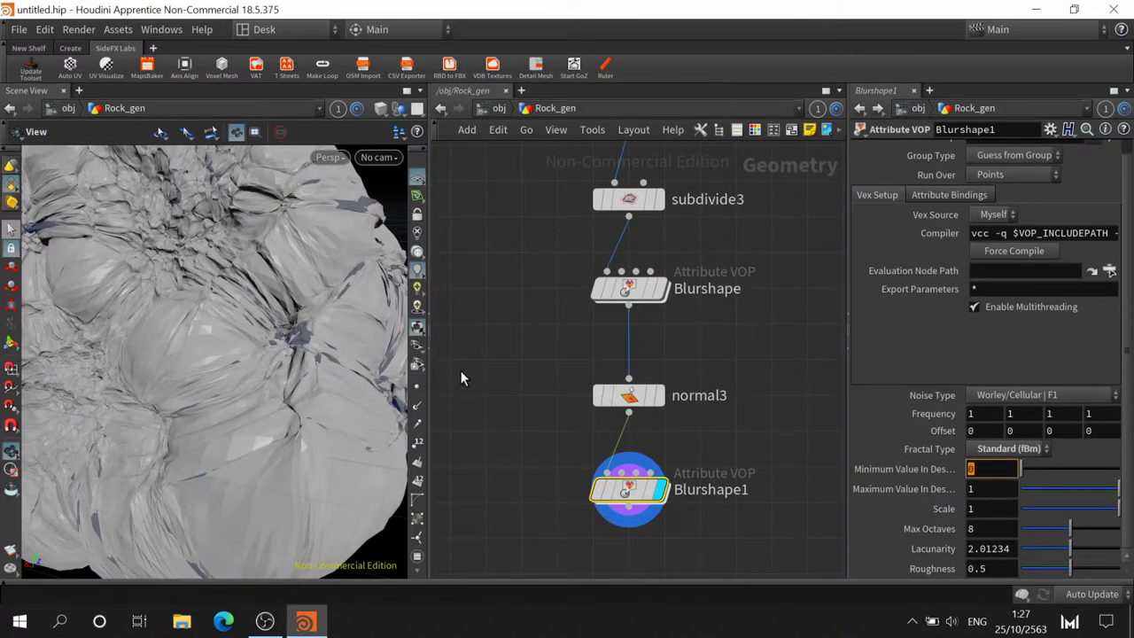
text(-2)
key(Return)
drag(318, 301, 381, 292)
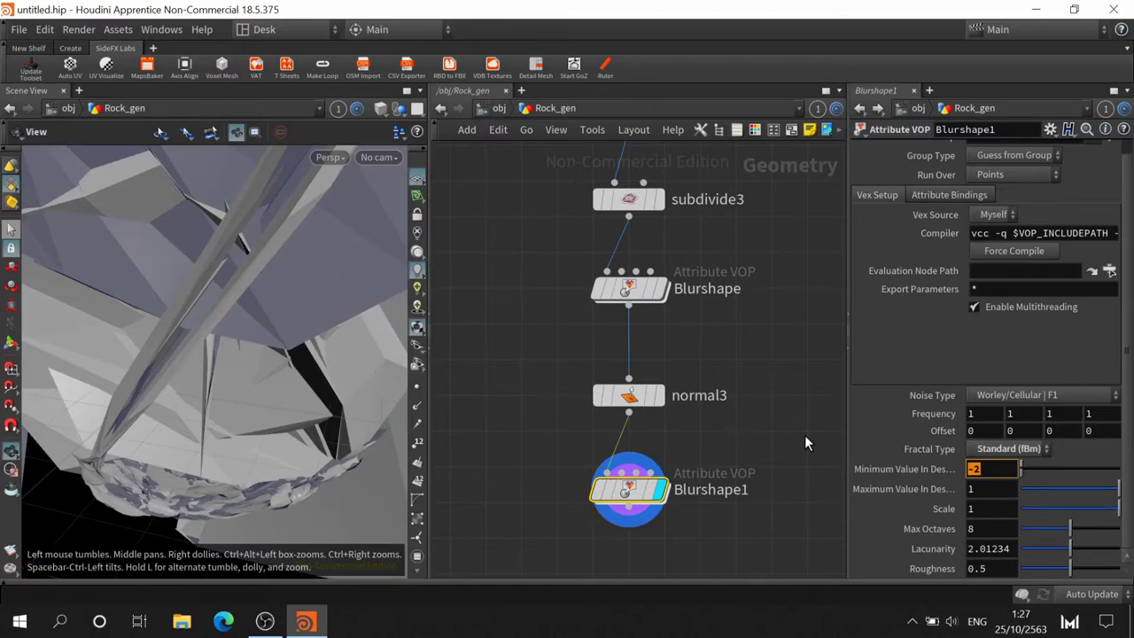
key(ctrl+z)
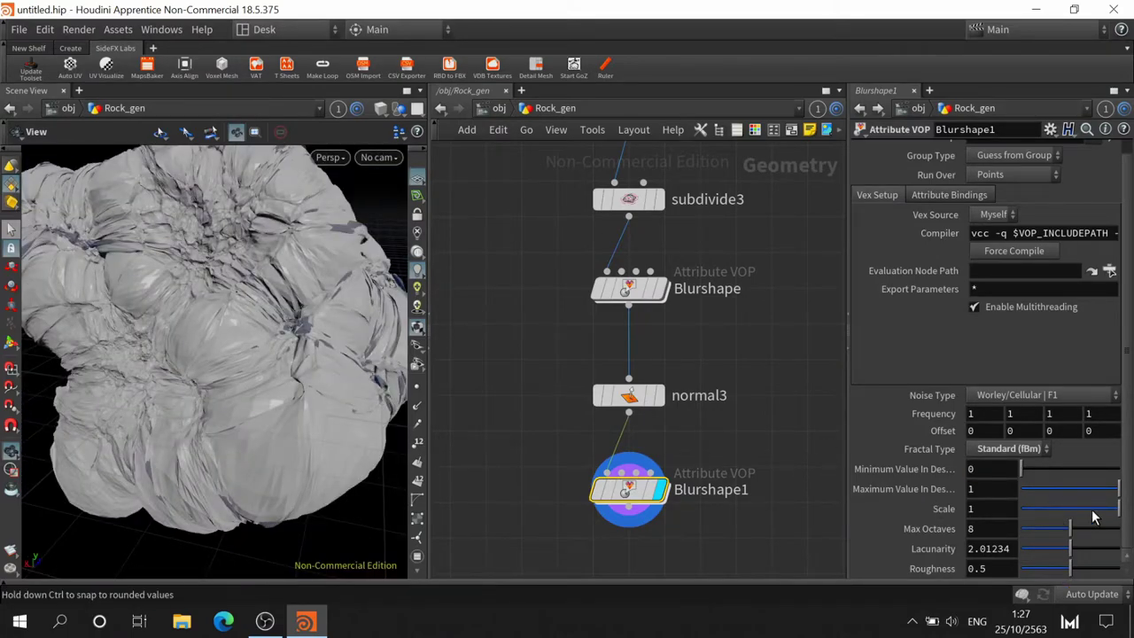
drag(1093, 511, 1063, 509)
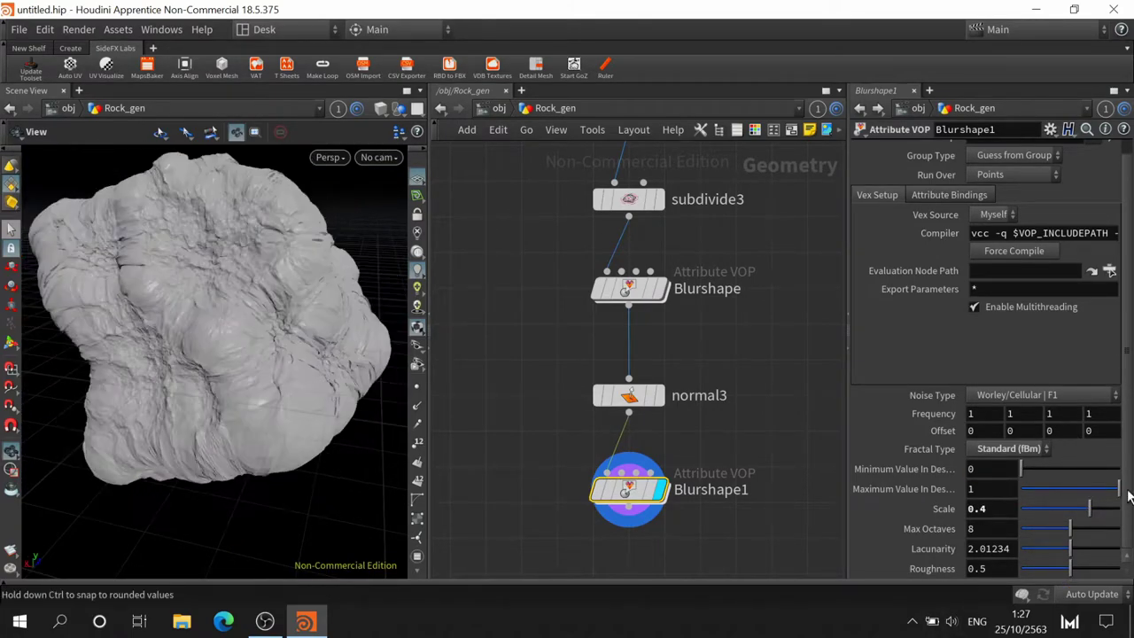
mouse_move(218, 304)
mouse_down()
mouse_move(278, 362)
mouse_move(235, 256)
mouse_up()
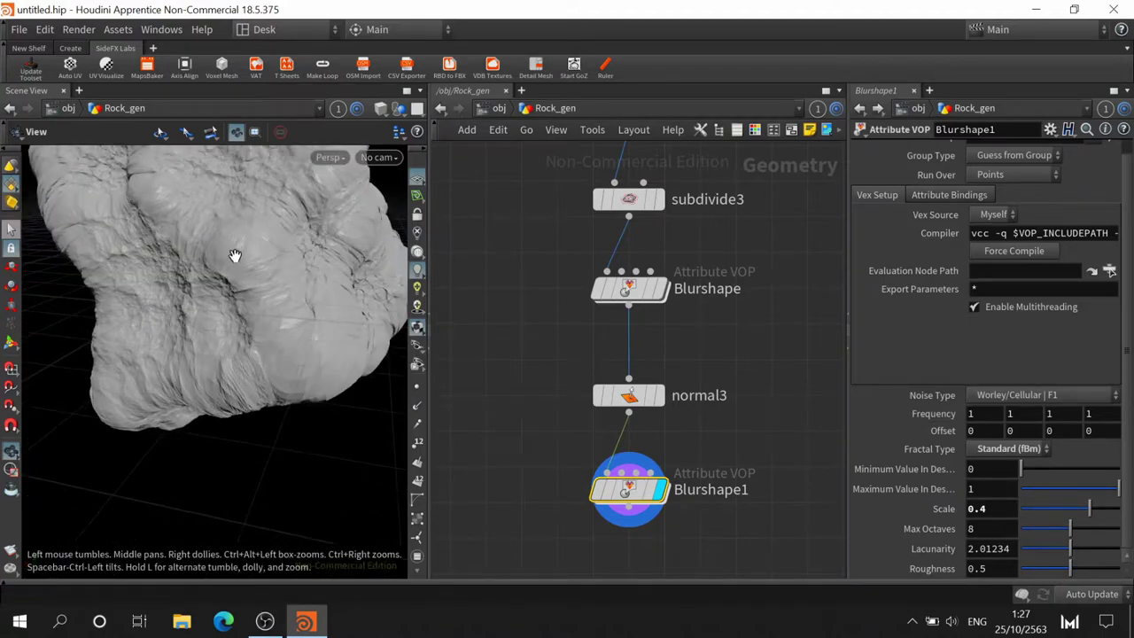
Try Simplex noise on Blurshape1, then settle on Perlin as the noise type
click(1019, 395)
click(994, 268)
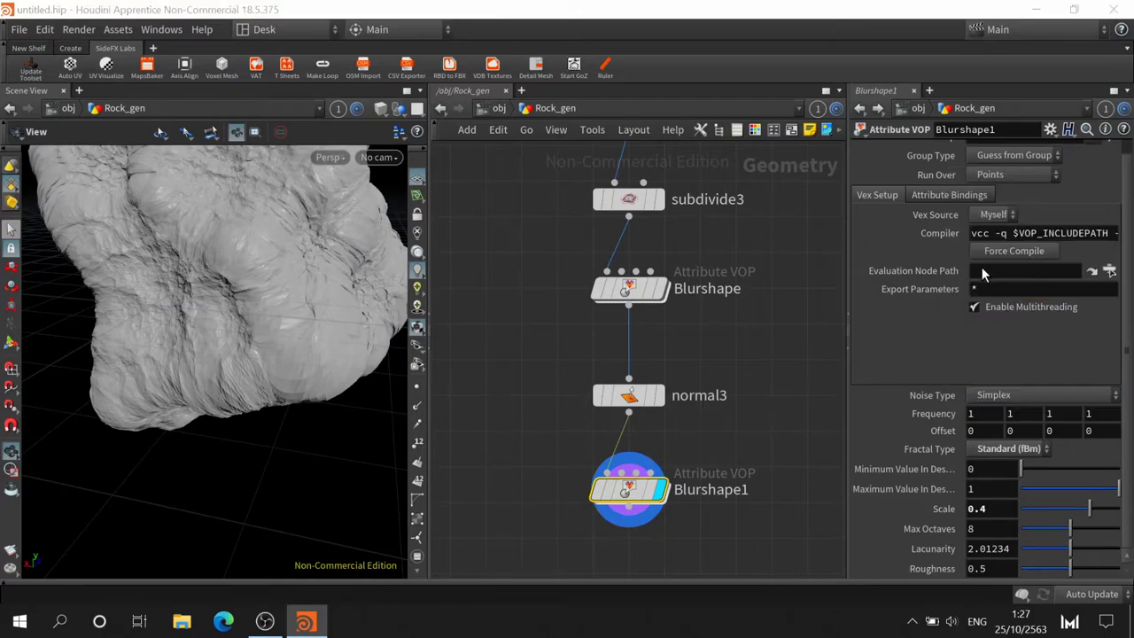
drag(245, 324, 943, 502)
click(996, 397)
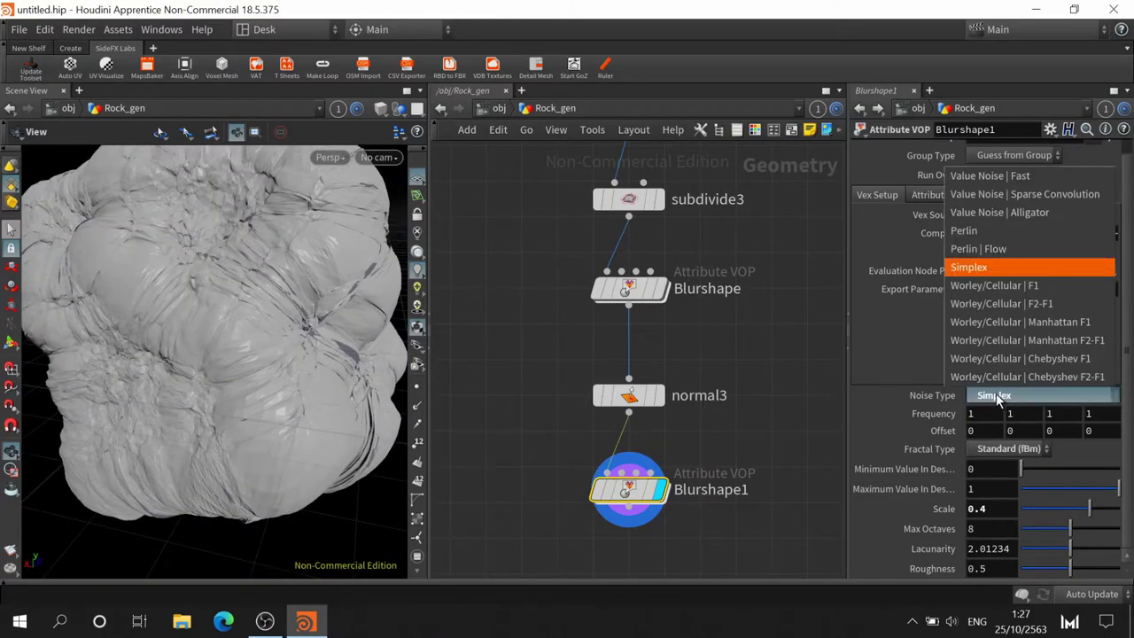
click(1006, 229)
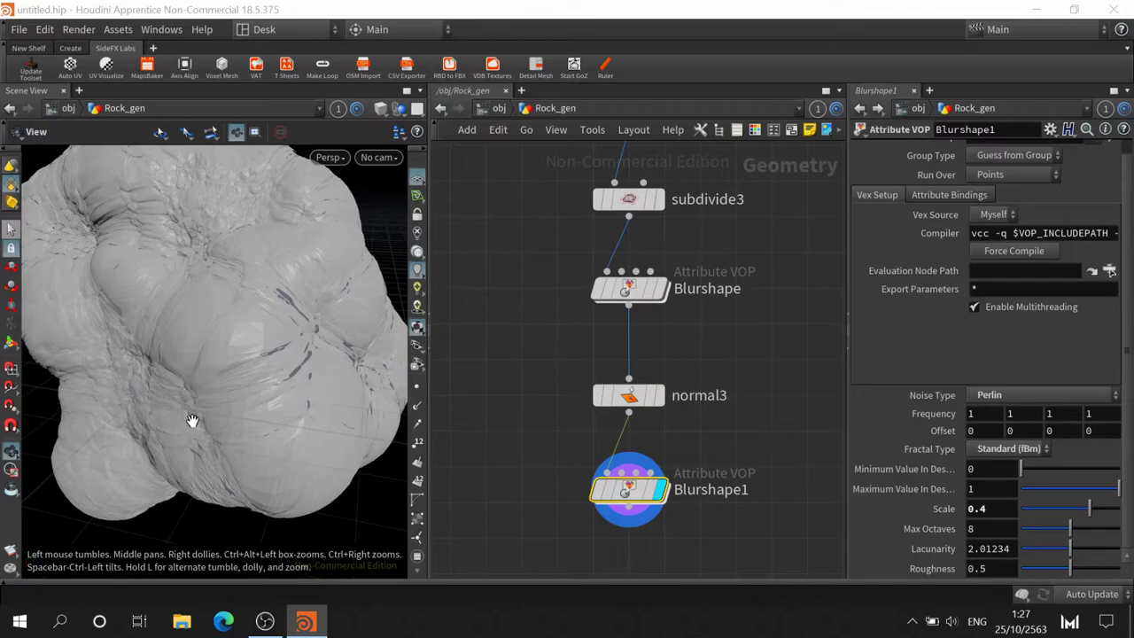
mouse_move(219, 381)
mouse_down()
mouse_move(197, 392)
mouse_move(256, 369)
mouse_move(309, 372)
mouse_move(241, 391)
mouse_move(361, 329)
mouse_move(408, 355)
mouse_up()
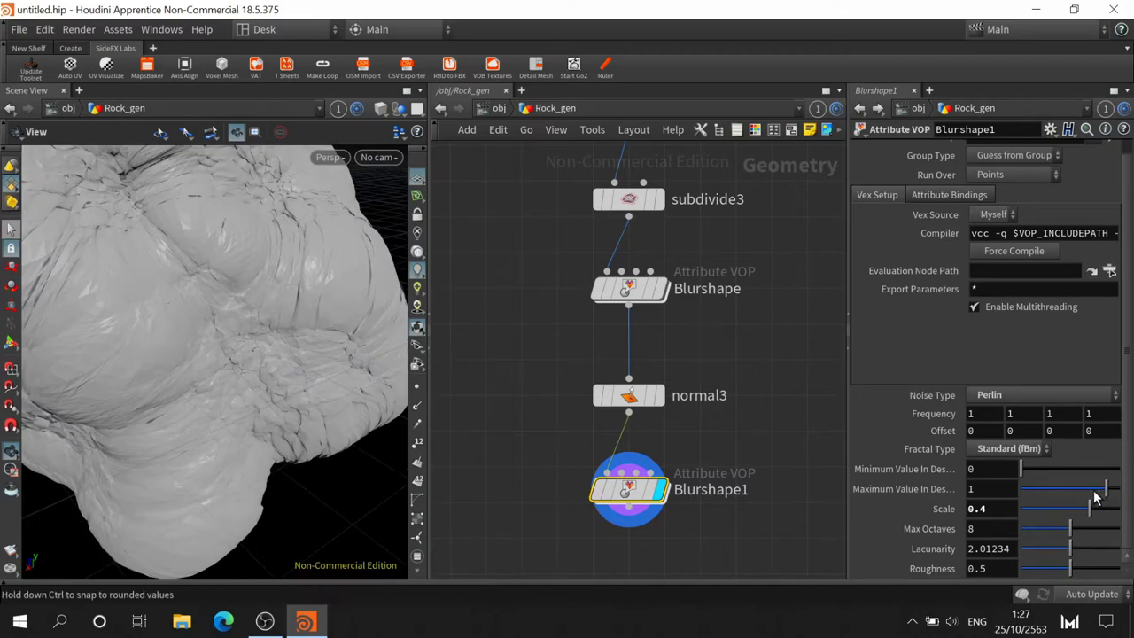
Lower Blurshape1's Maximum Value to 0.452 and compare the rock with and without the layer
drag(1068, 493, 1053, 493)
mouse_move(168, 390)
mouse_down()
mouse_move(248, 337)
mouse_move(358, 366)
mouse_up()
drag(1063, 489, 1068, 496)
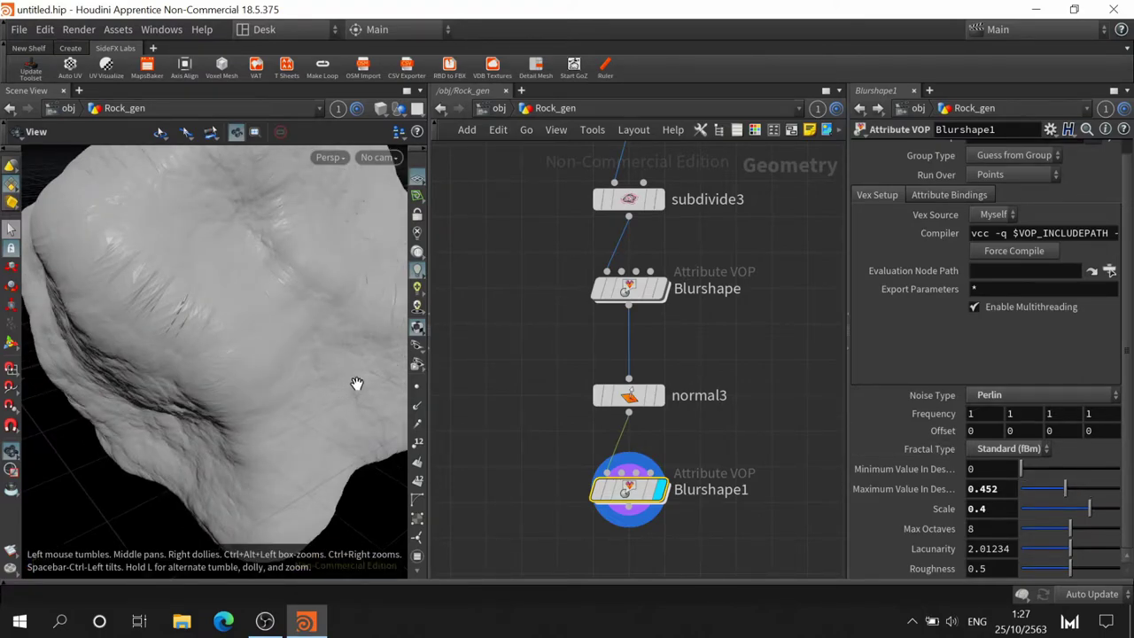
mouse_move(192, 271)
mouse_down()
mouse_move(240, 329)
mouse_move(228, 312)
mouse_up()
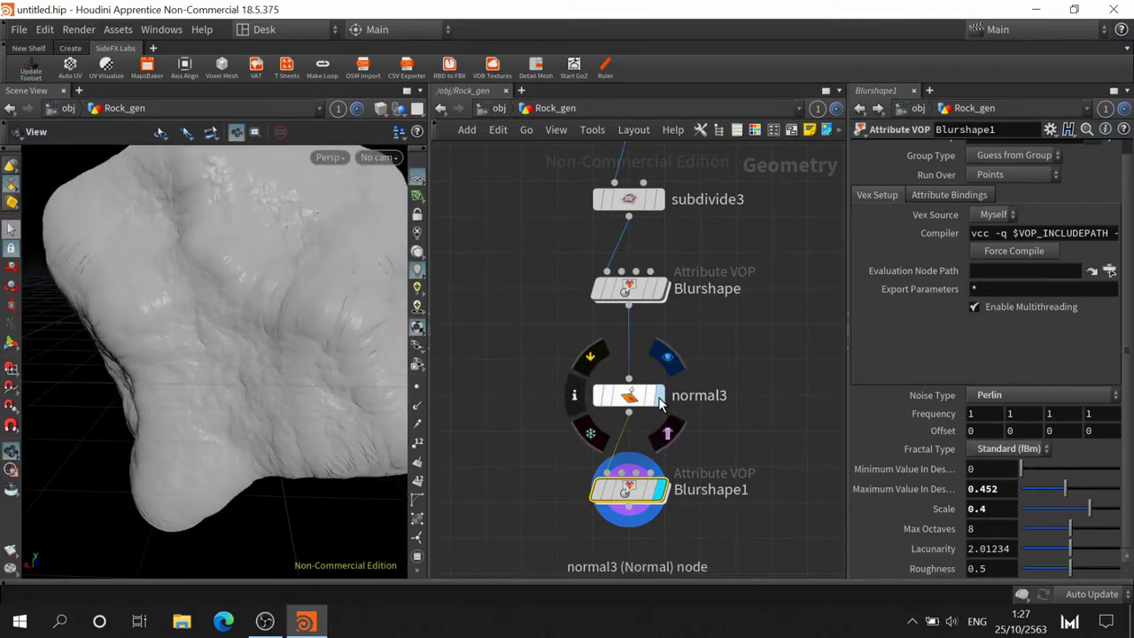
click(660, 395)
click(661, 489)
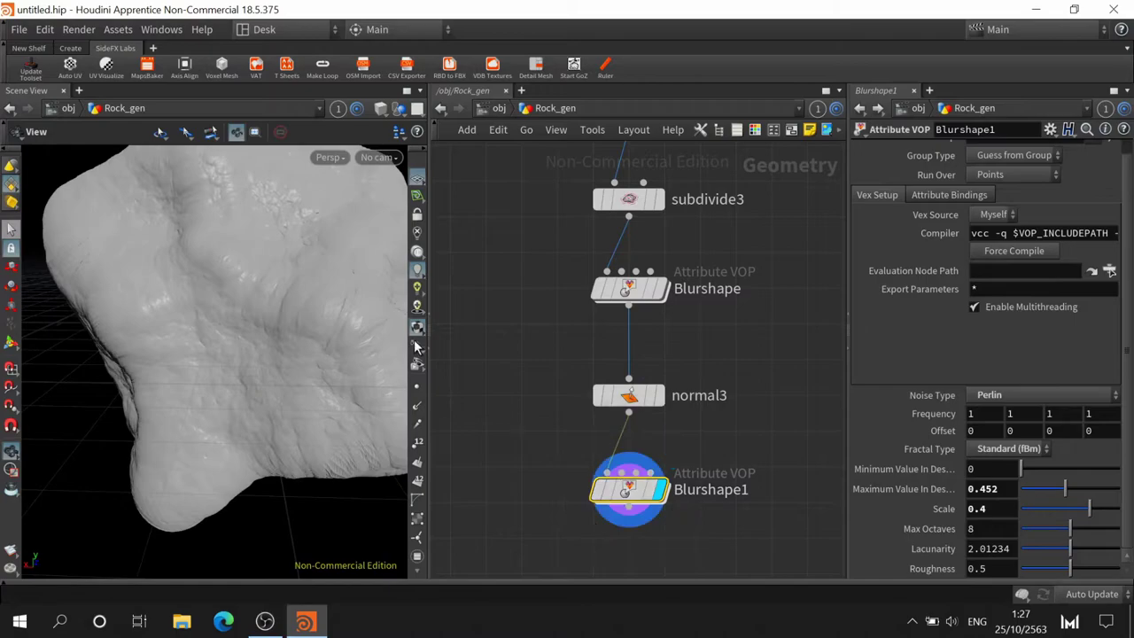
Set Blurshape1's noise Scale to -0.06 and inspect the rock surface up close
drag(281, 344, 208, 438)
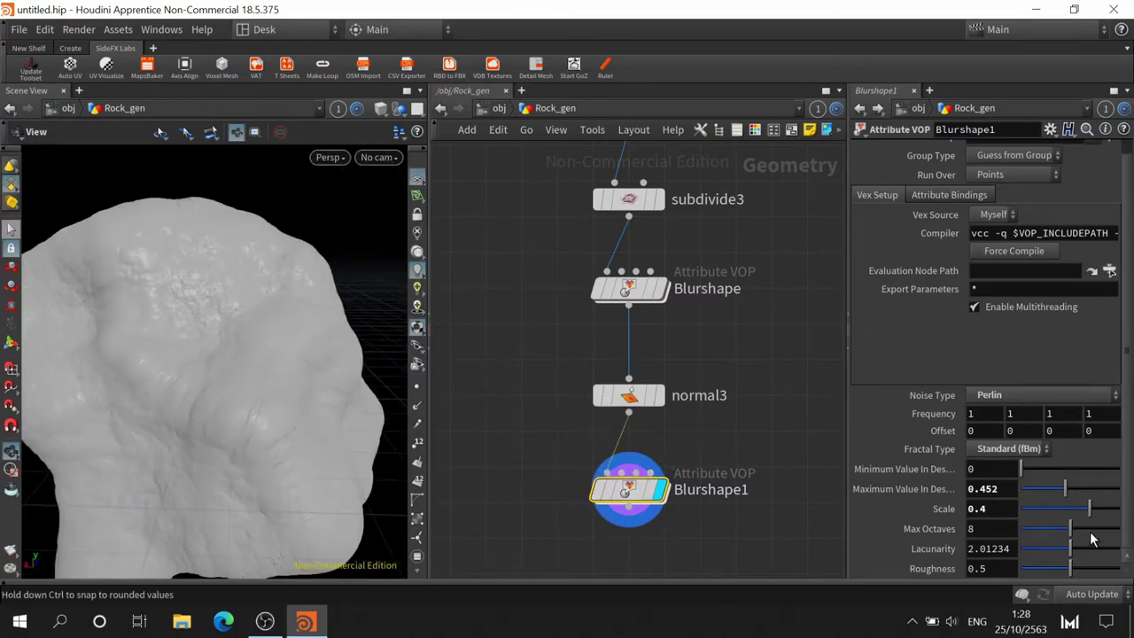
drag(1054, 509, 1069, 512)
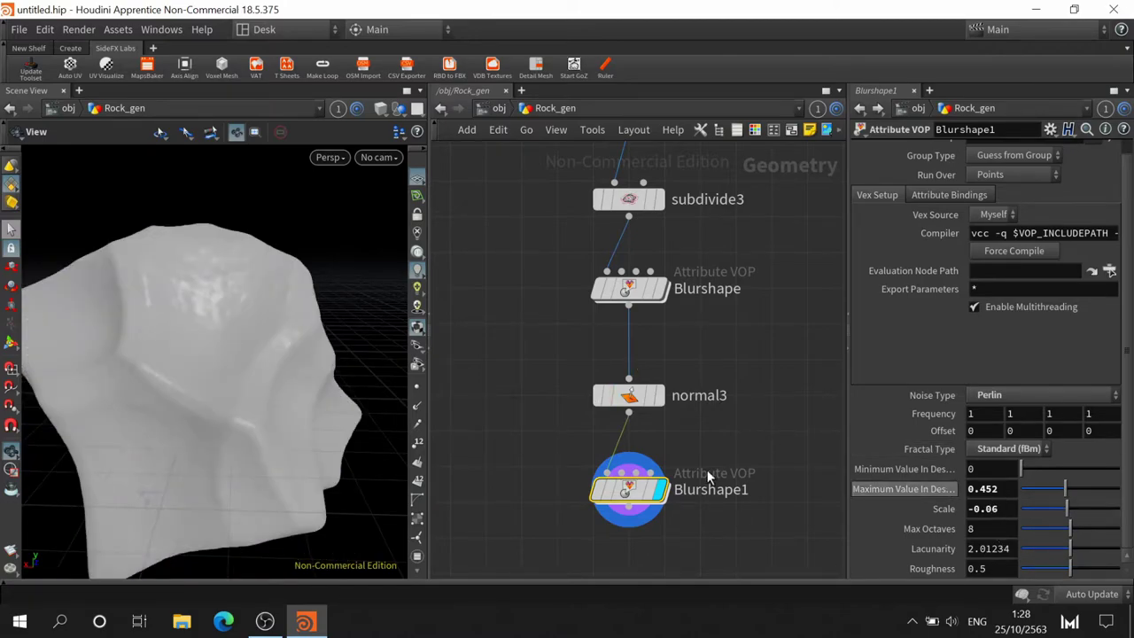
mouse_move(266, 405)
mouse_down()
mouse_move(345, 337)
mouse_move(316, 375)
mouse_up()
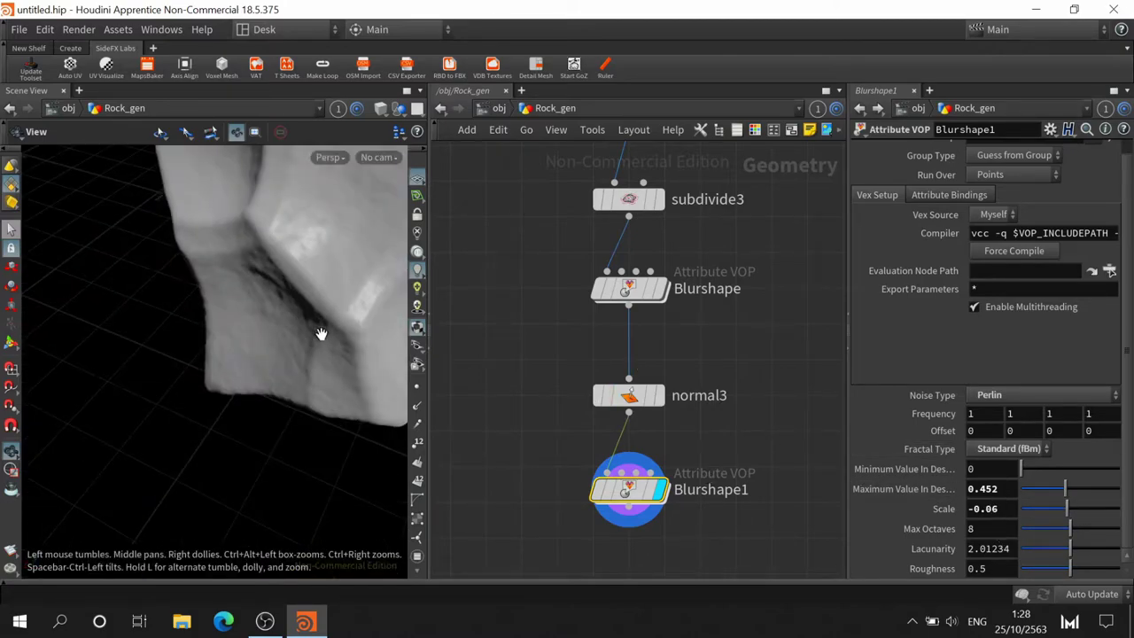
drag(321, 332, 403, 354)
Compare the two Blurshape layers and set Blurshape1's Scale to 1
click(662, 289)
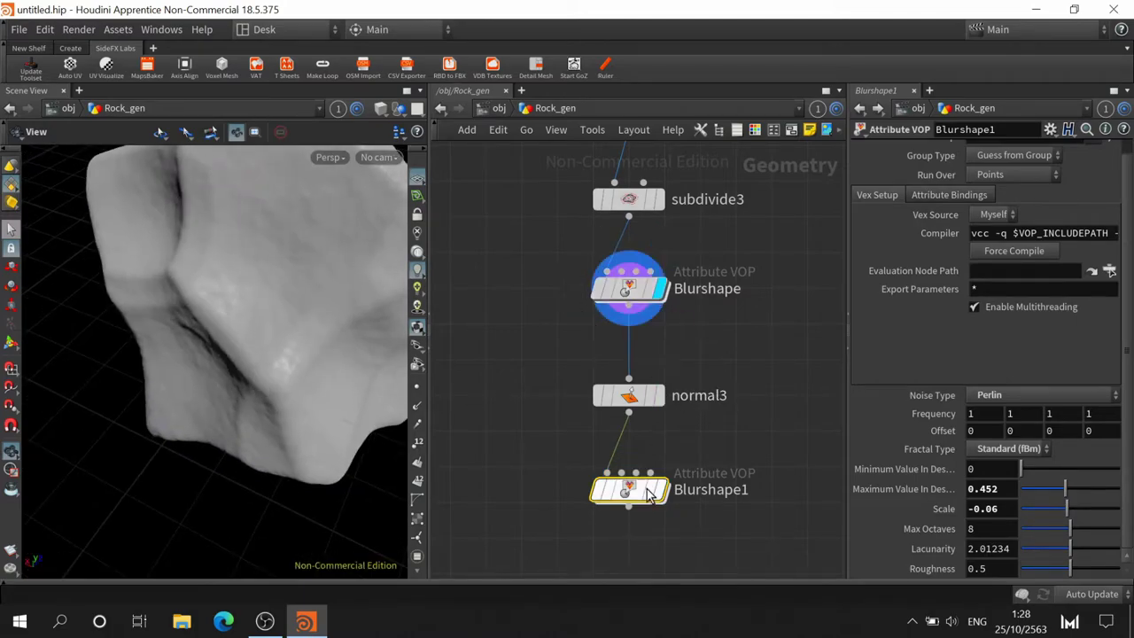
click(662, 493)
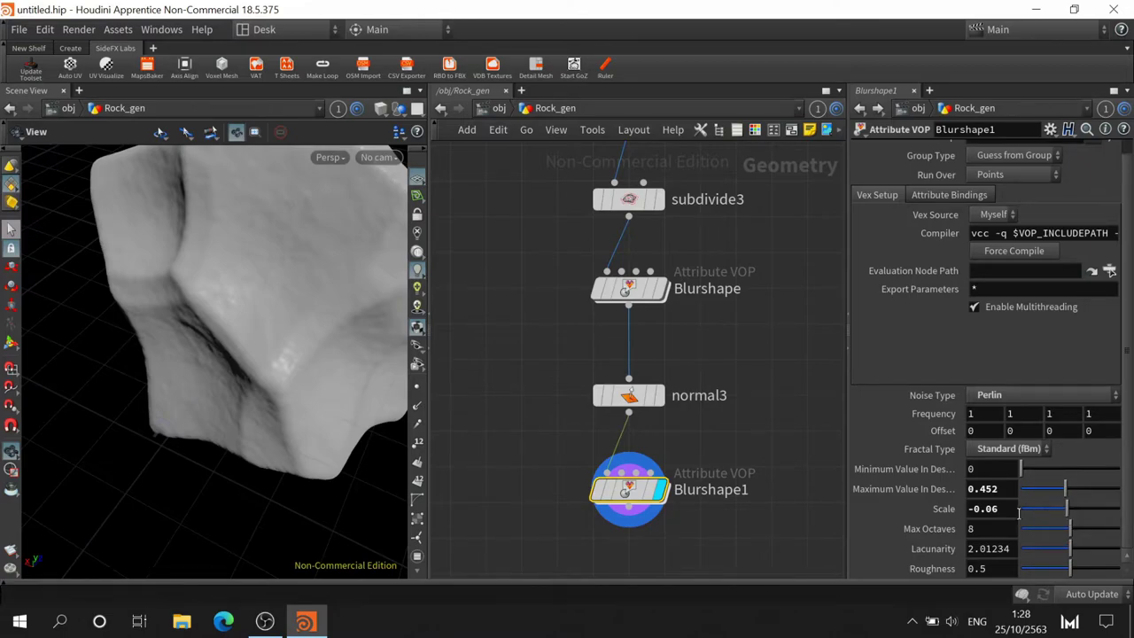
double_click(983, 508)
text(1)
key(Return)
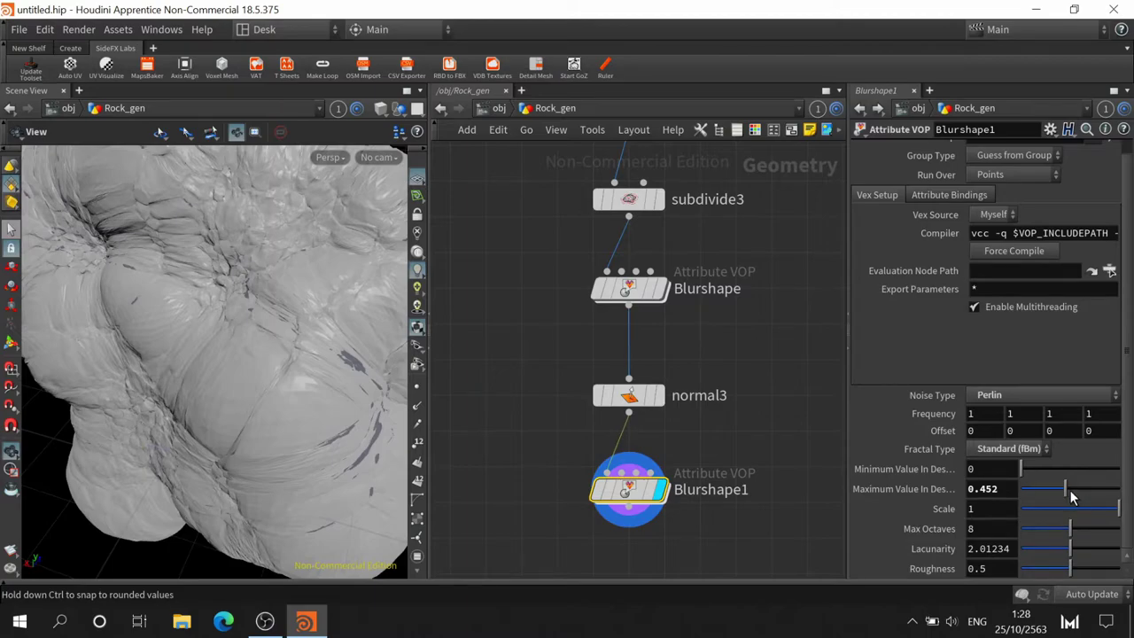
Drop Blurshape1's Maximum Value to about 0.023, keeping Perlin as the noise type
drag(1066, 496, 1021, 498)
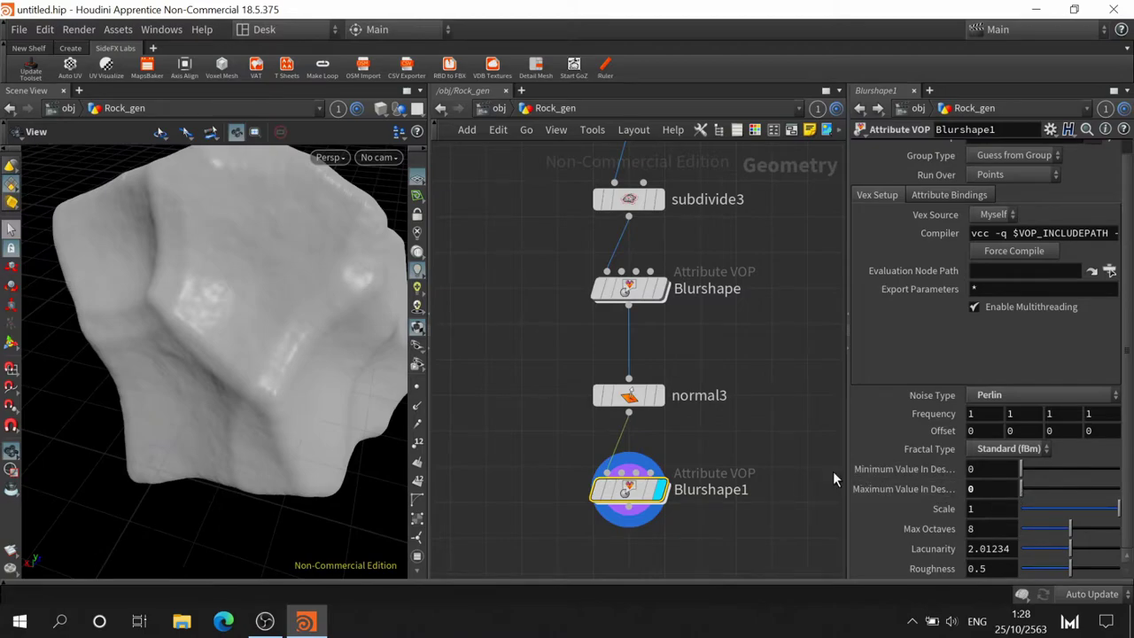
mouse_move(213, 301)
mouse_down()
mouse_move(187, 336)
mouse_move(407, 416)
mouse_up()
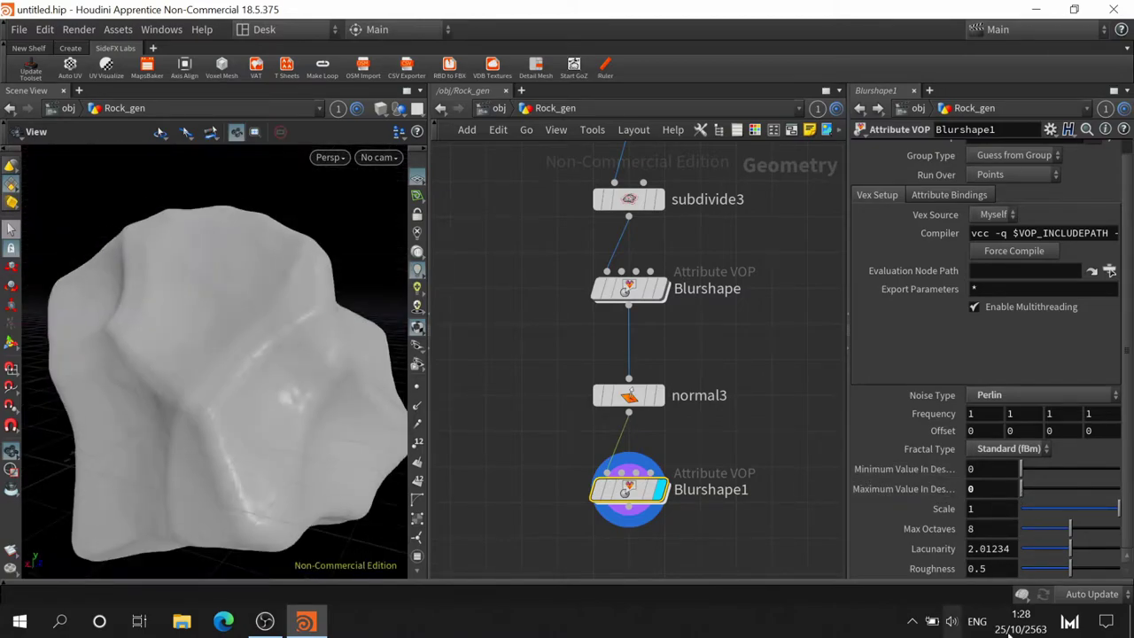
click(999, 401)
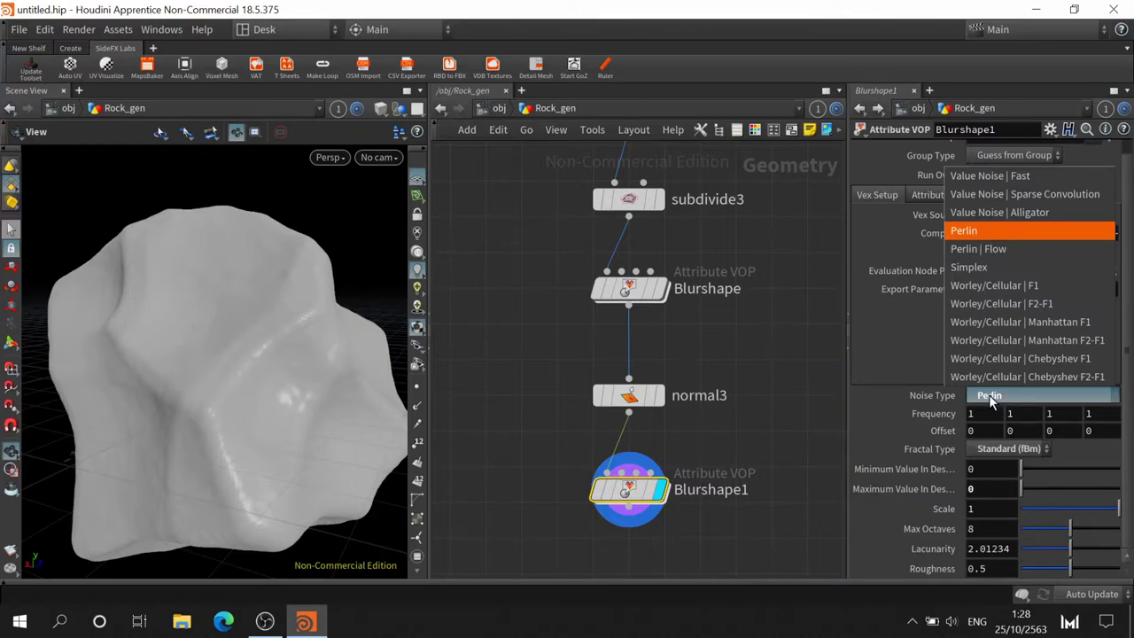
click(990, 401)
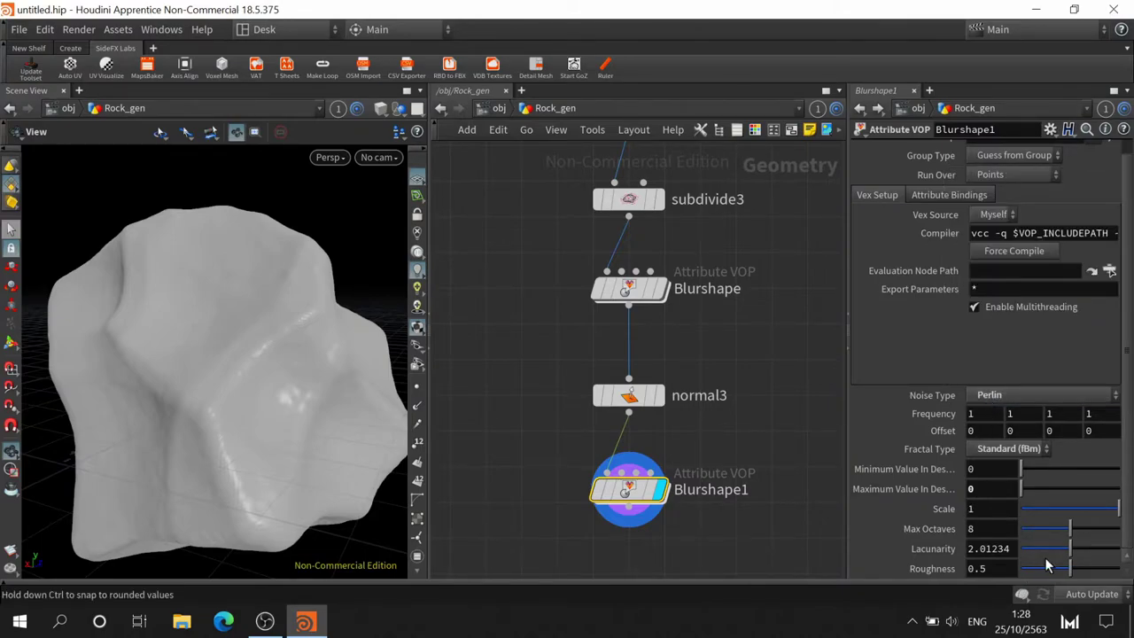
middle_click(940, 408)
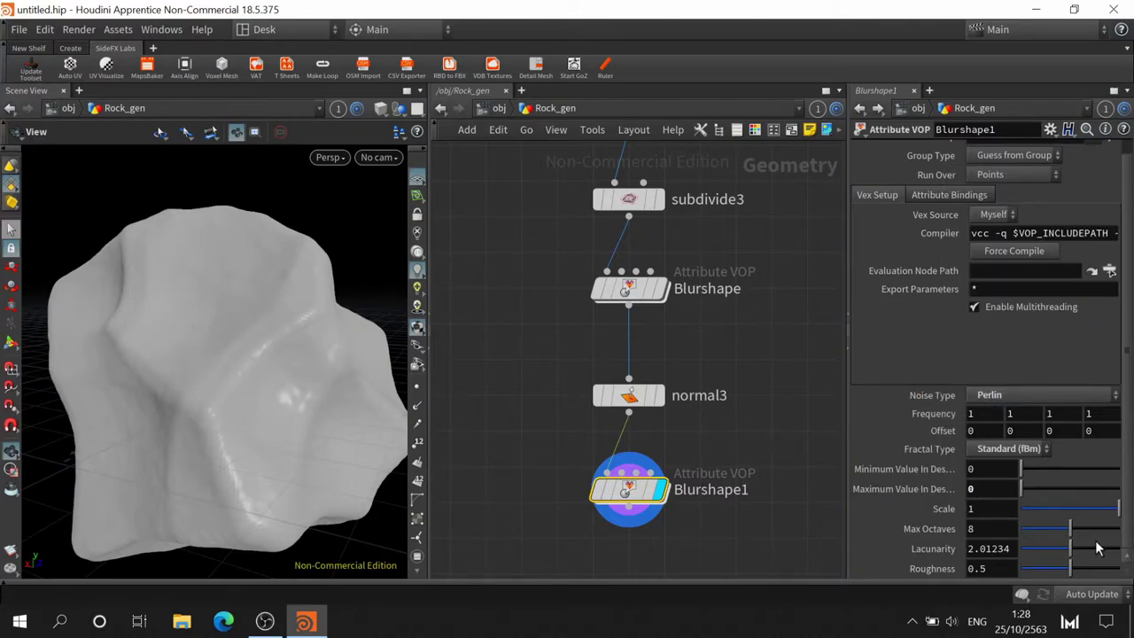
drag(1021, 489, 1023, 489)
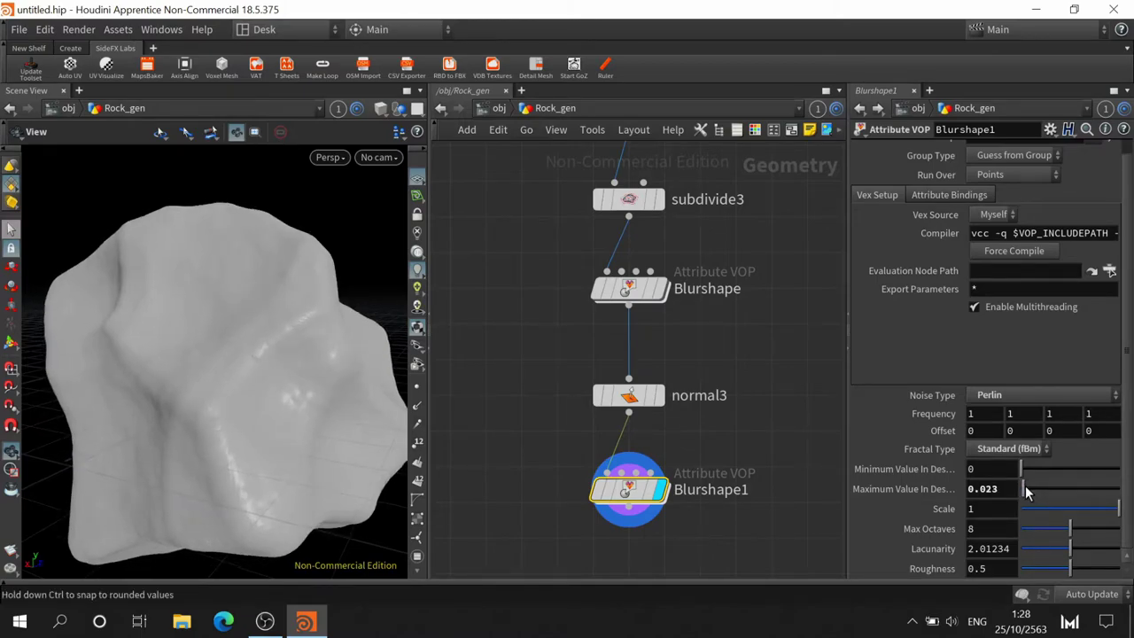
Set the noise Frequency to 2.2 with the value ladder and inspect the rock
middle_click(942, 417)
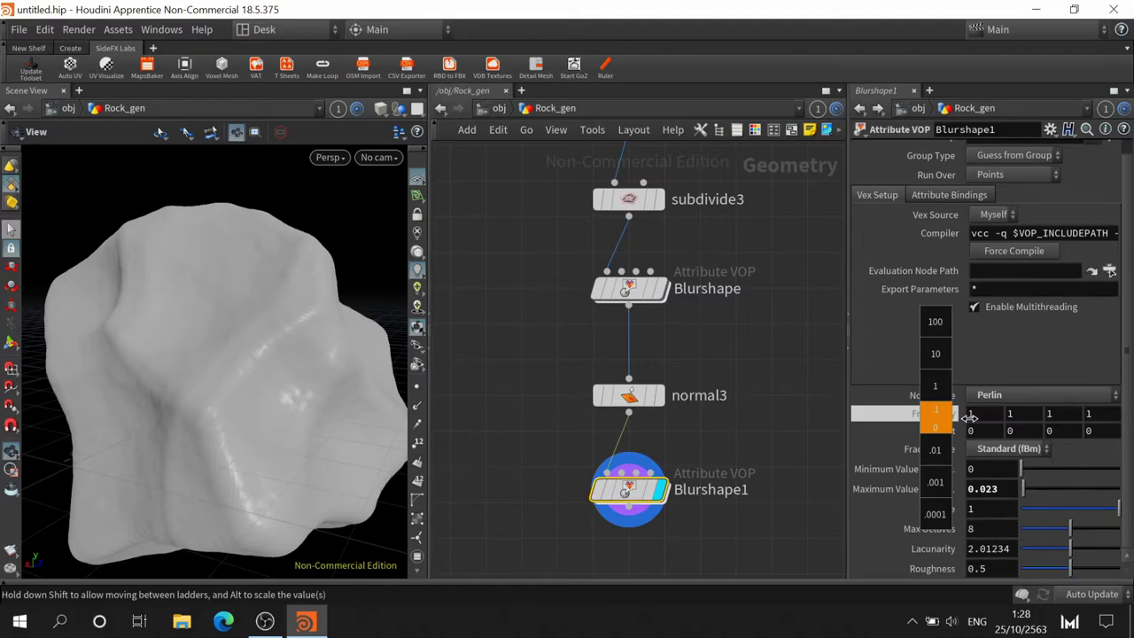
middle_drag(924, 419, 1045, 429)
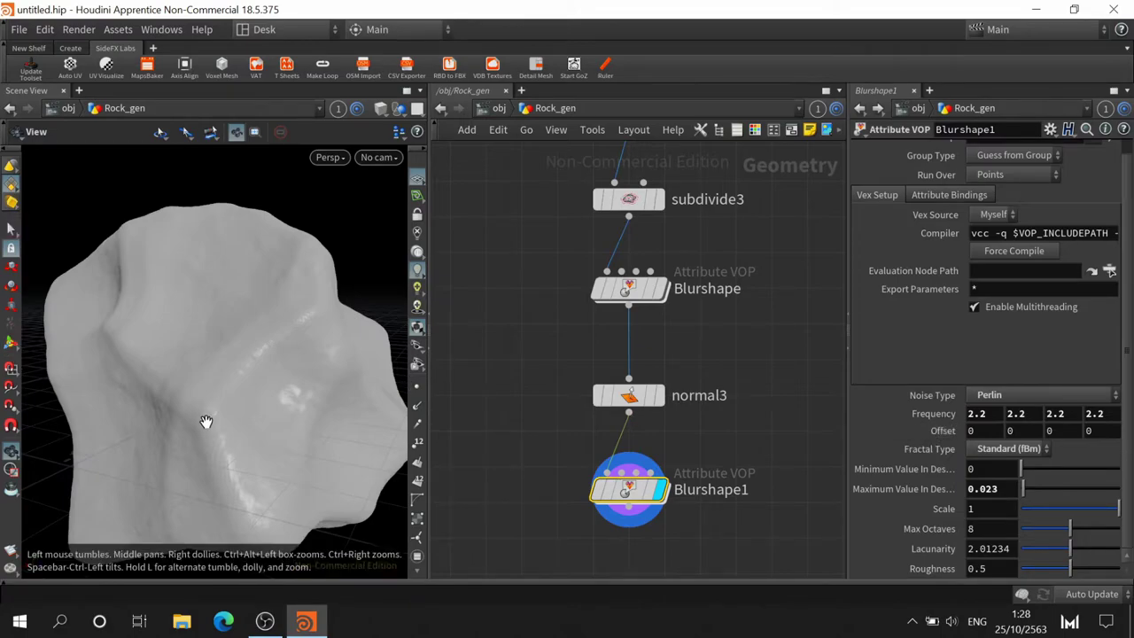
mouse_move(207, 410)
mouse_down()
mouse_move(233, 400)
mouse_move(240, 437)
mouse_move(169, 405)
mouse_move(190, 397)
mouse_move(251, 468)
mouse_up()
scroll(250, 468, up, 5)
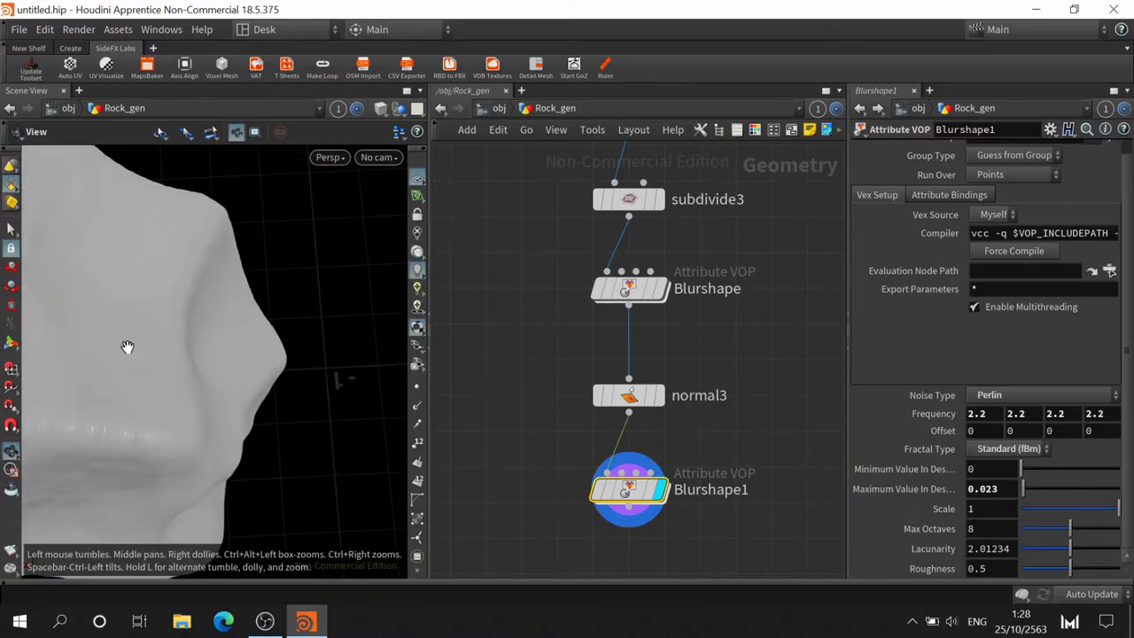
mouse_move(126, 347)
mouse_down()
mouse_move(266, 360)
mouse_move(293, 381)
mouse_up()
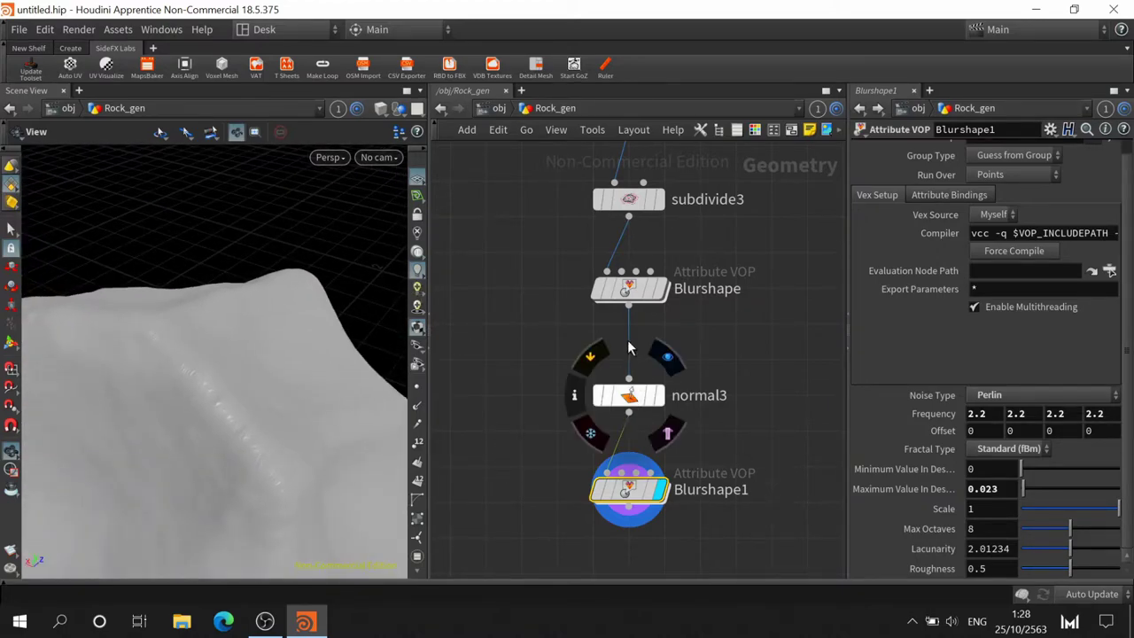
Select the original Blurshape node and set its noise Scale to 0.8
click(629, 288)
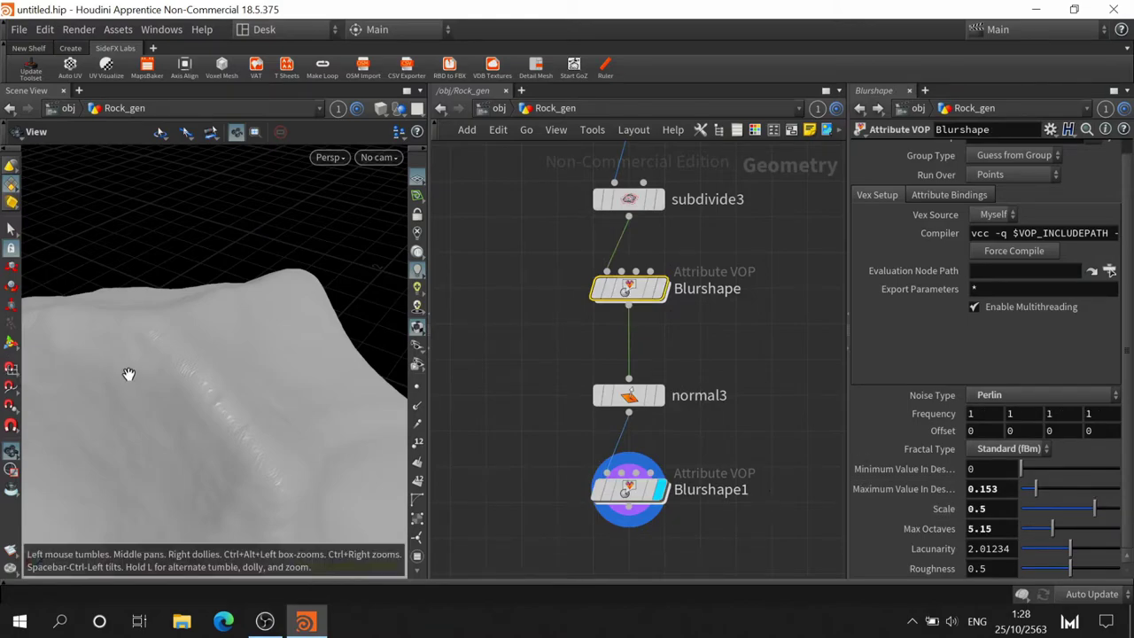
mouse_move(129, 375)
mouse_down()
mouse_move(94, 346)
mouse_move(56, 369)
mouse_move(116, 365)
mouse_move(238, 413)
mouse_move(222, 209)
mouse_move(190, 316)
mouse_move(160, 310)
mouse_move(248, 342)
mouse_move(293, 333)
mouse_move(266, 354)
mouse_up()
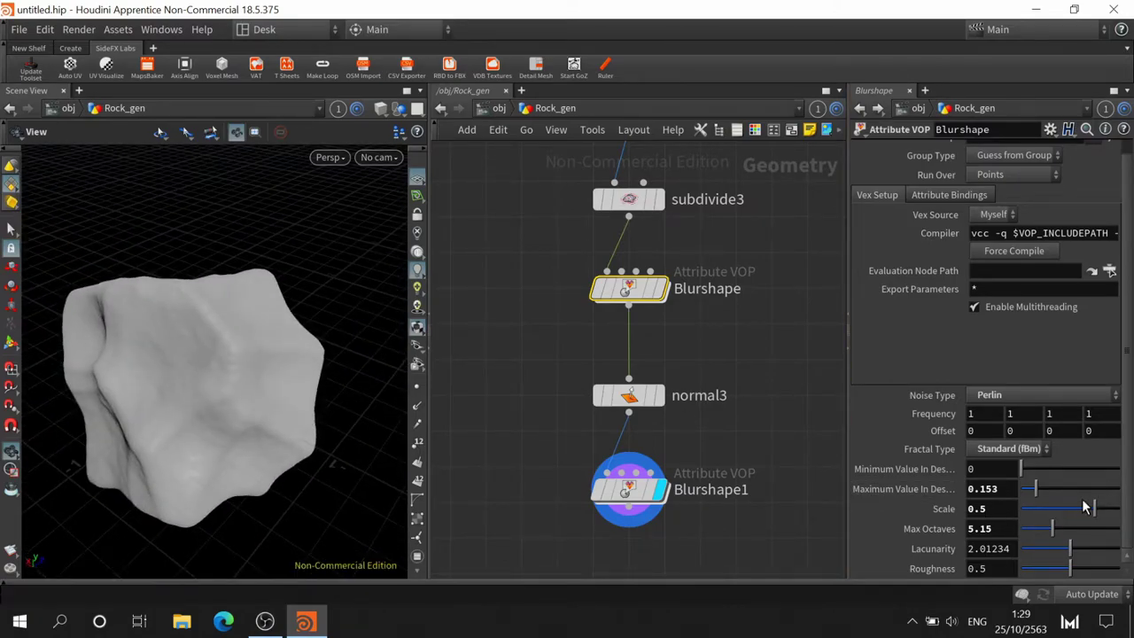
drag(1076, 512, 1073, 516)
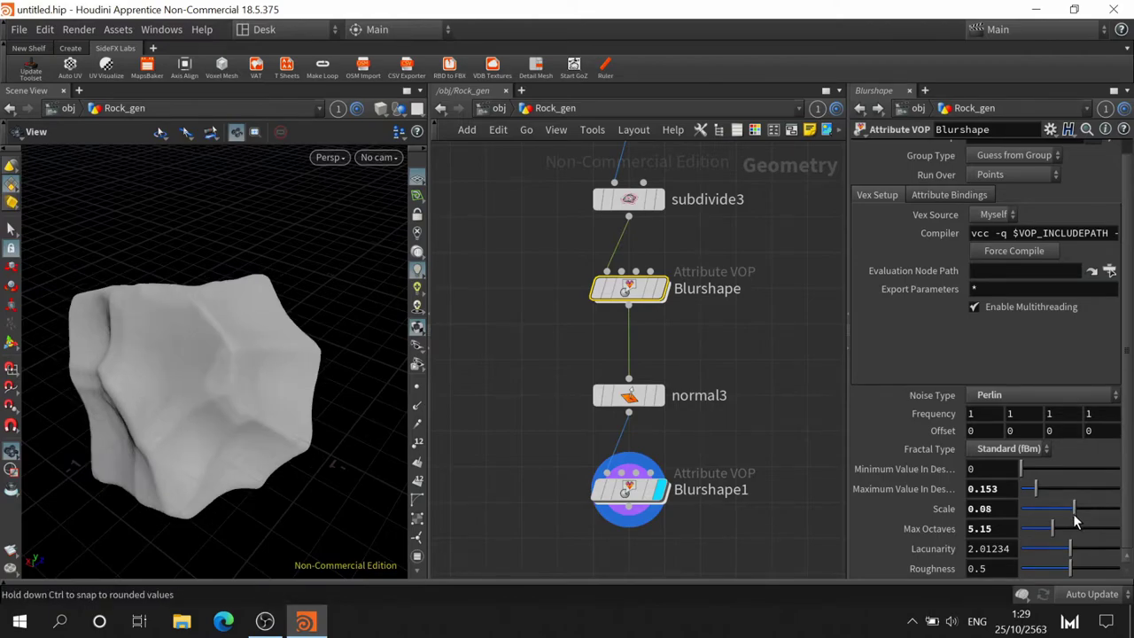
click(1110, 521)
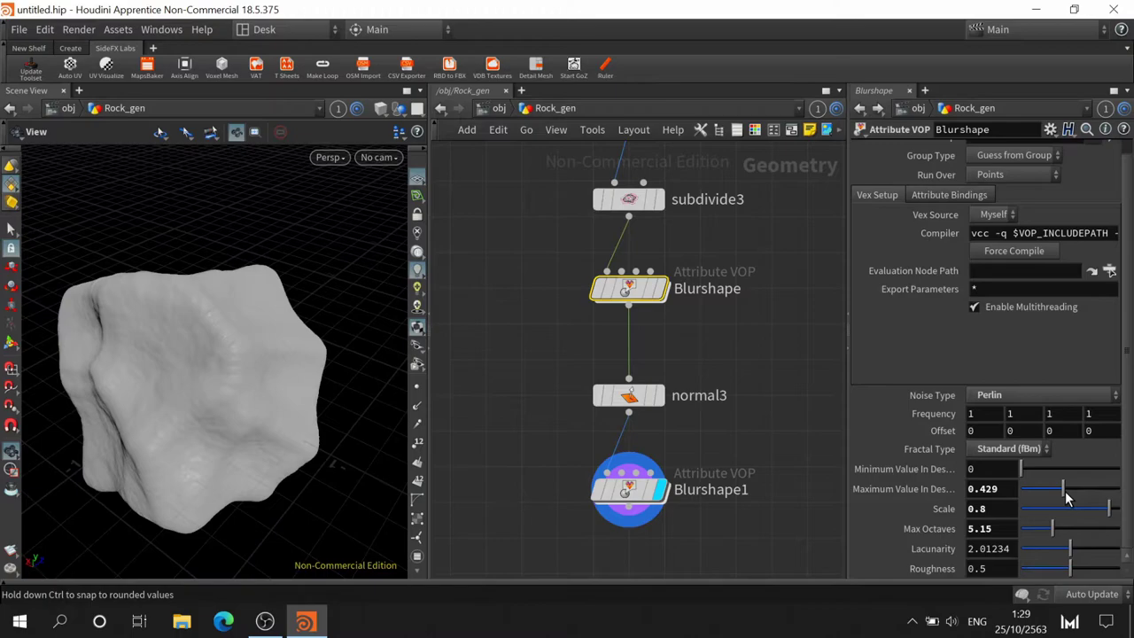
Display Blurshape with Maximum Value 0.237 and Lacunarity 0.56 for a smoother rock
click(1039, 493)
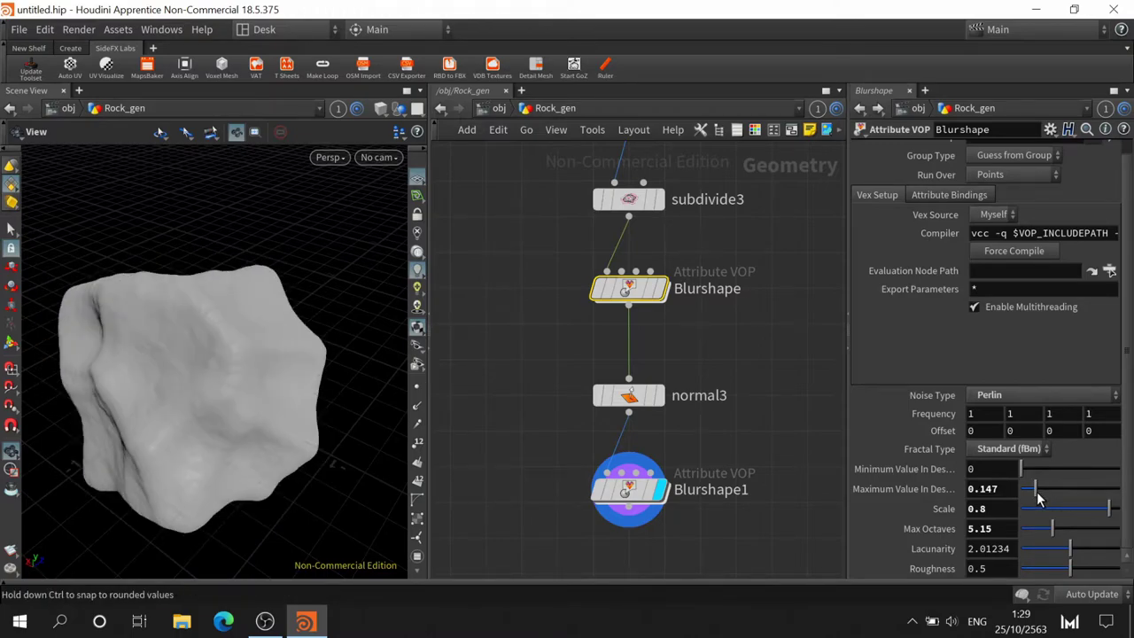
mouse_move(254, 311)
mouse_down()
mouse_move(260, 304)
mouse_move(232, 281)
mouse_move(266, 301)
mouse_up()
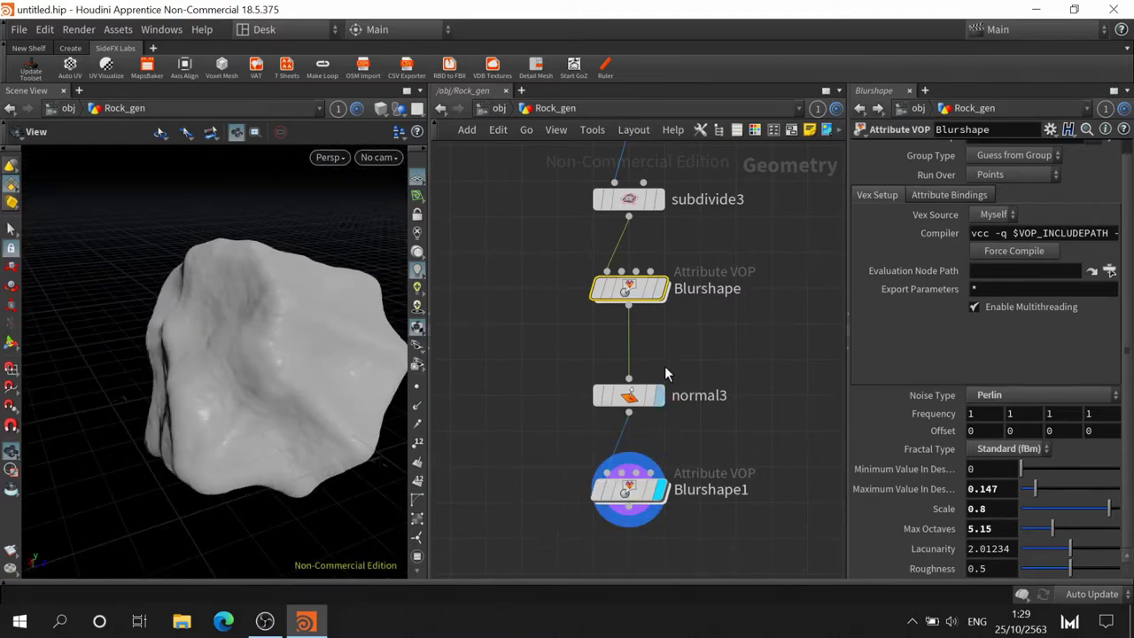
click(662, 295)
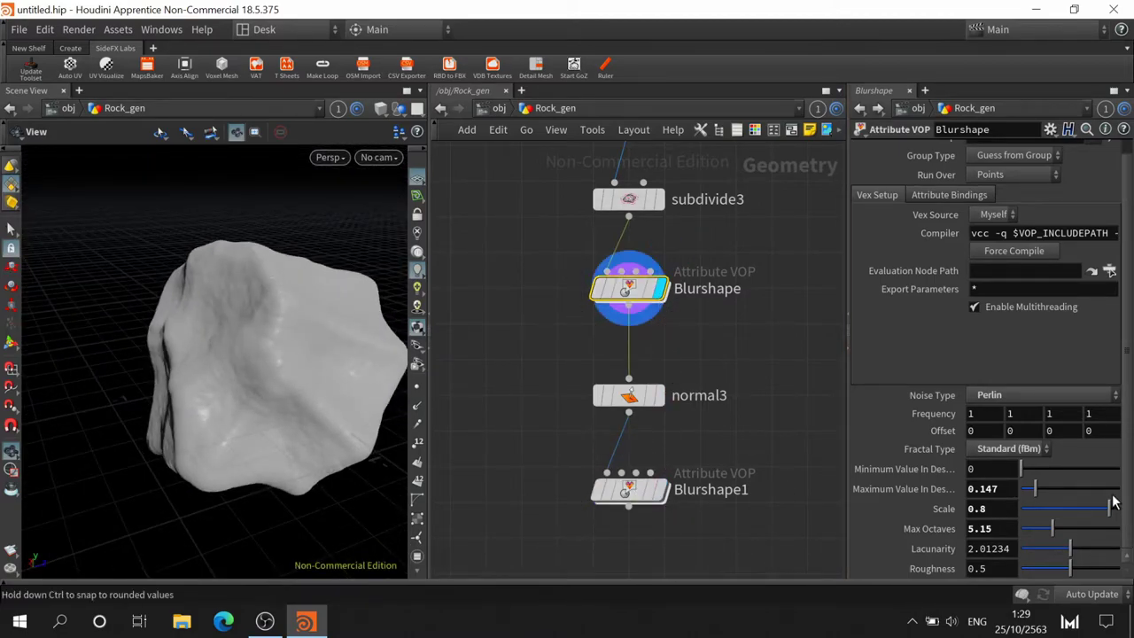
click(1067, 493)
drag(1072, 496, 1045, 493)
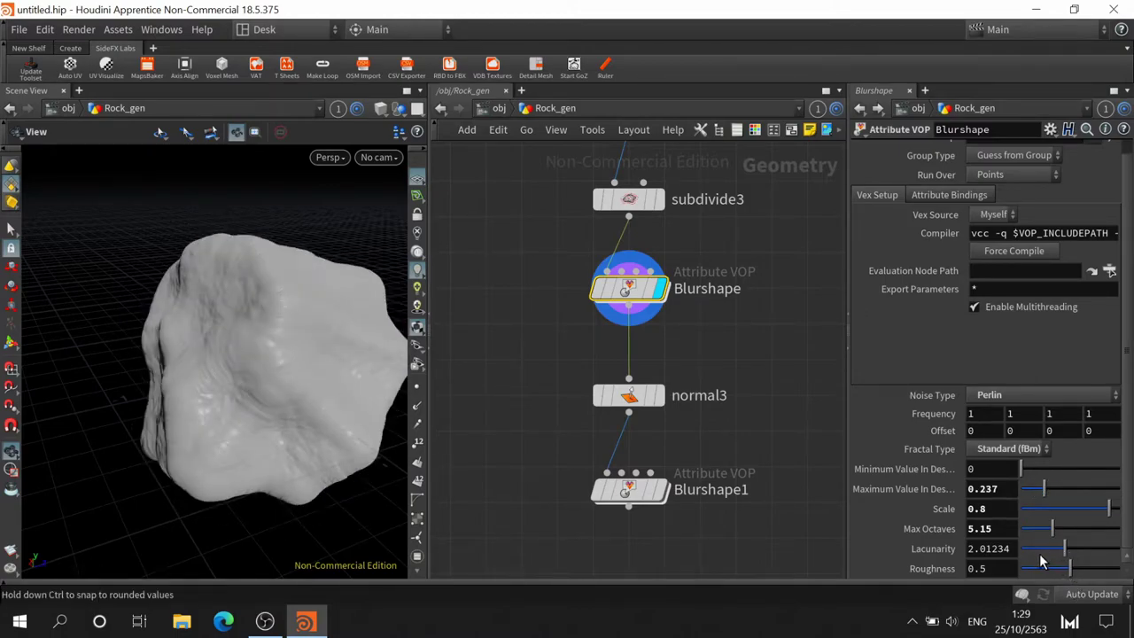
drag(1041, 558, 1038, 551)
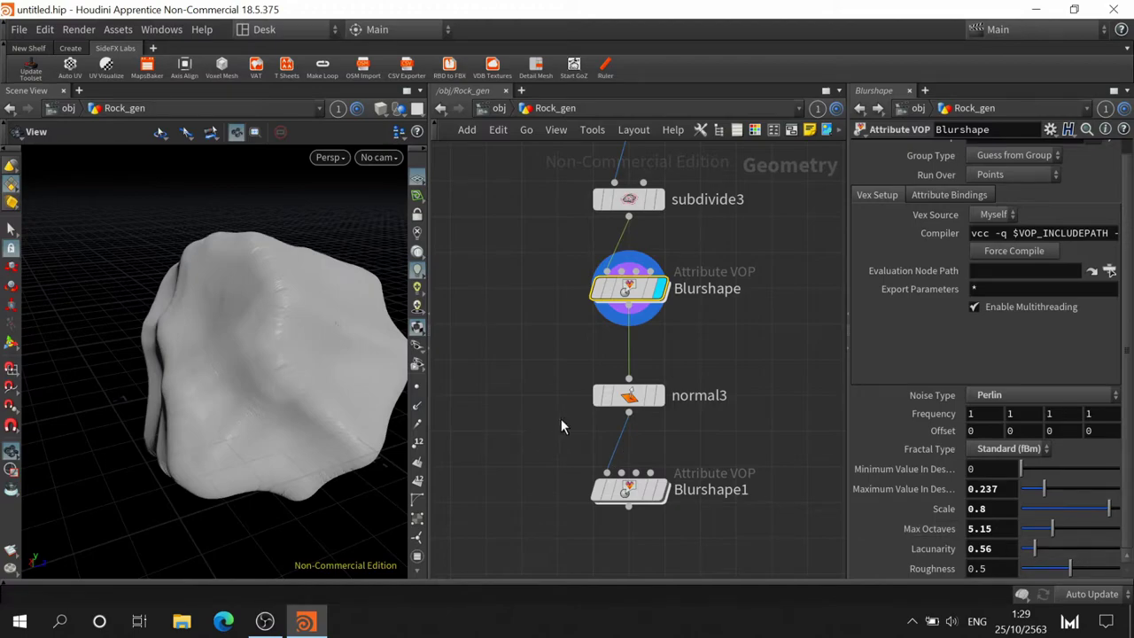
mouse_move(339, 405)
mouse_down()
mouse_move(233, 342)
mouse_move(257, 395)
mouse_move(286, 375)
mouse_move(236, 395)
mouse_move(248, 389)
mouse_up()
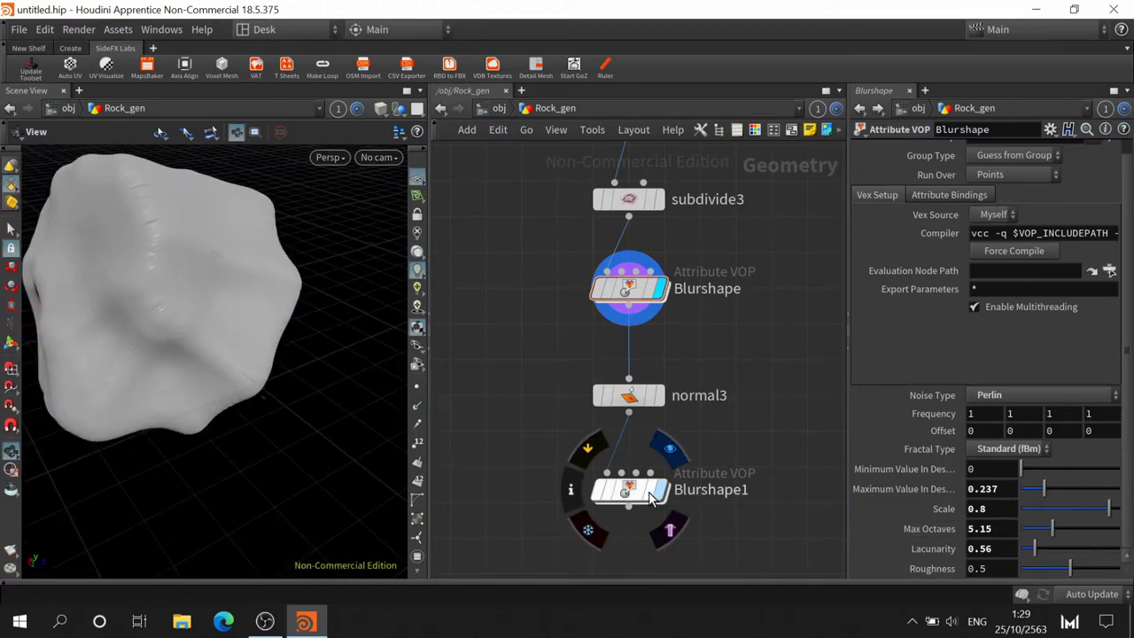
Display Blurshape1 again, try Hybrid Terrain, then return the fractal type to Standard (fBm)
click(660, 499)
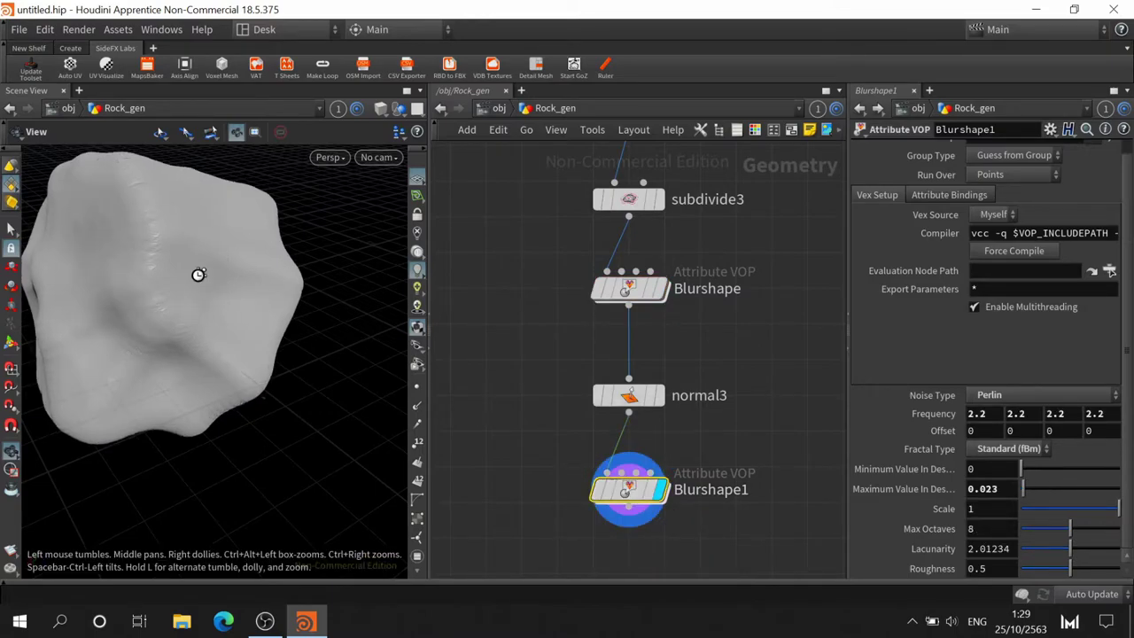
drag(198, 274, 157, 245)
mouse_move(271, 293)
mouse_down()
mouse_move(228, 295)
mouse_move(286, 342)
mouse_move(291, 334)
mouse_move(254, 329)
mouse_move(390, 381)
mouse_up()
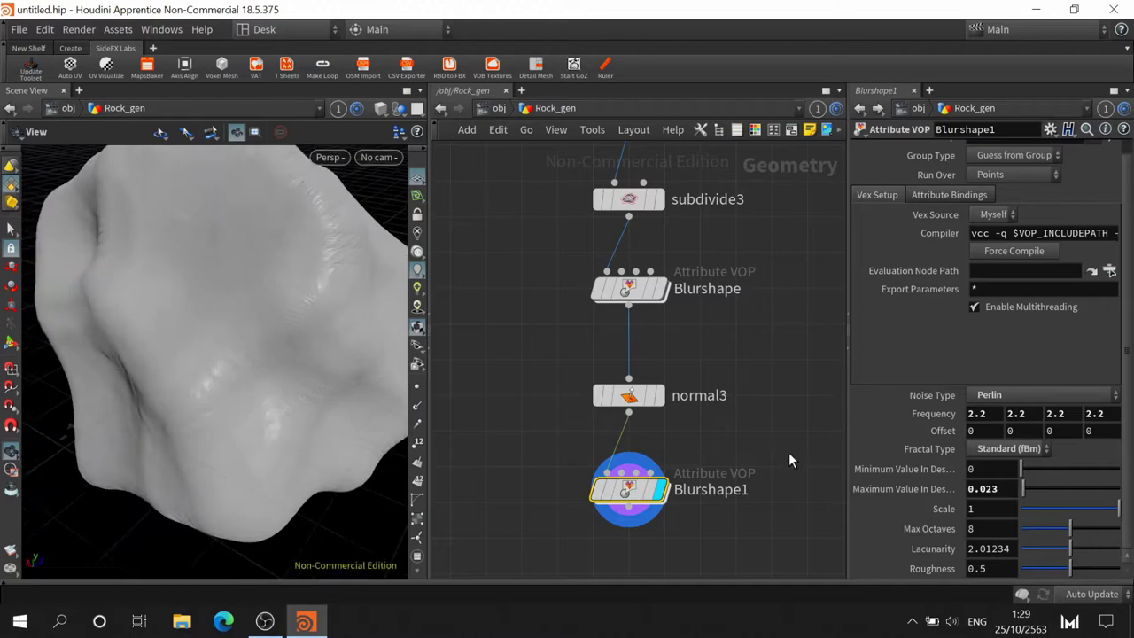
click(1032, 451)
click(1026, 514)
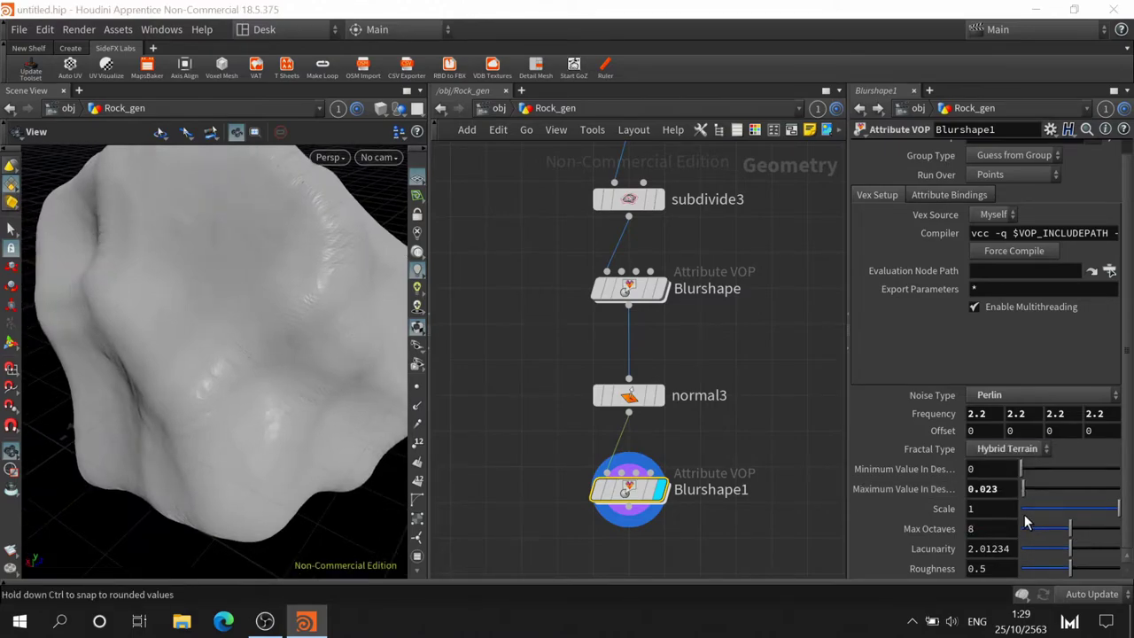
click(1004, 445)
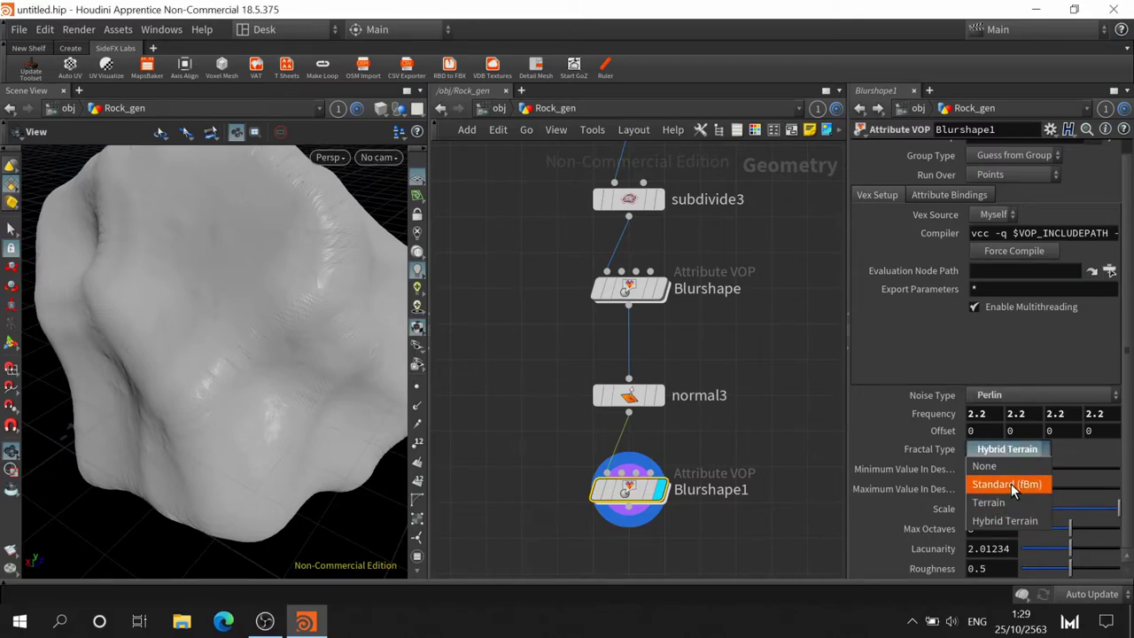
click(1011, 484)
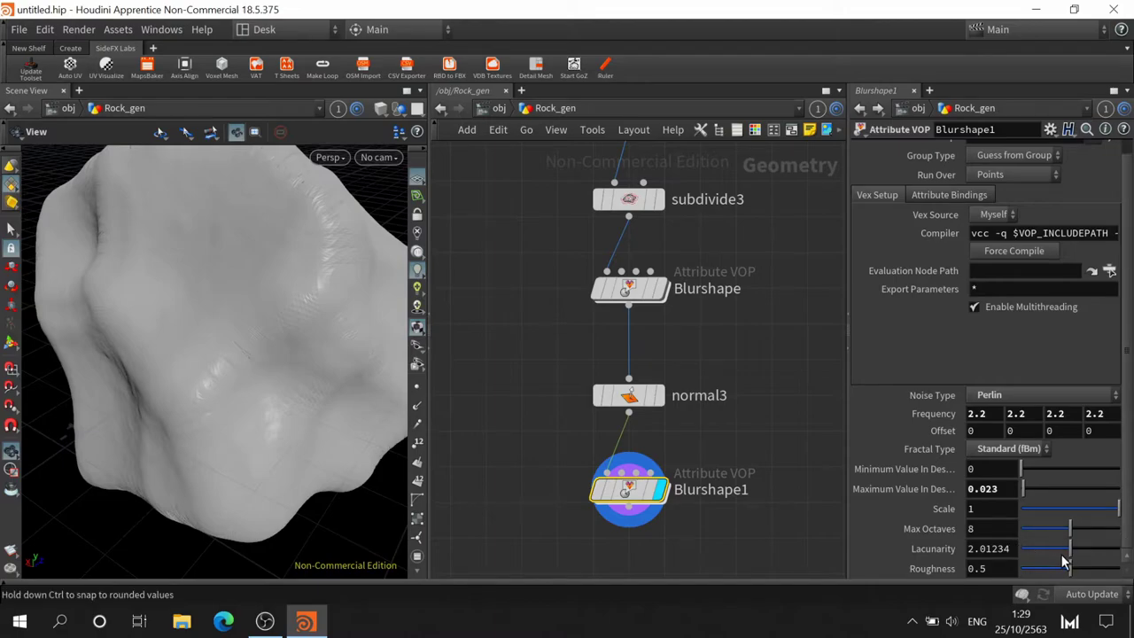
Set Blurshape1's Max Octaves to 7.68 after trying higher and lower values
drag(1072, 536, 1079, 535)
click(1113, 539)
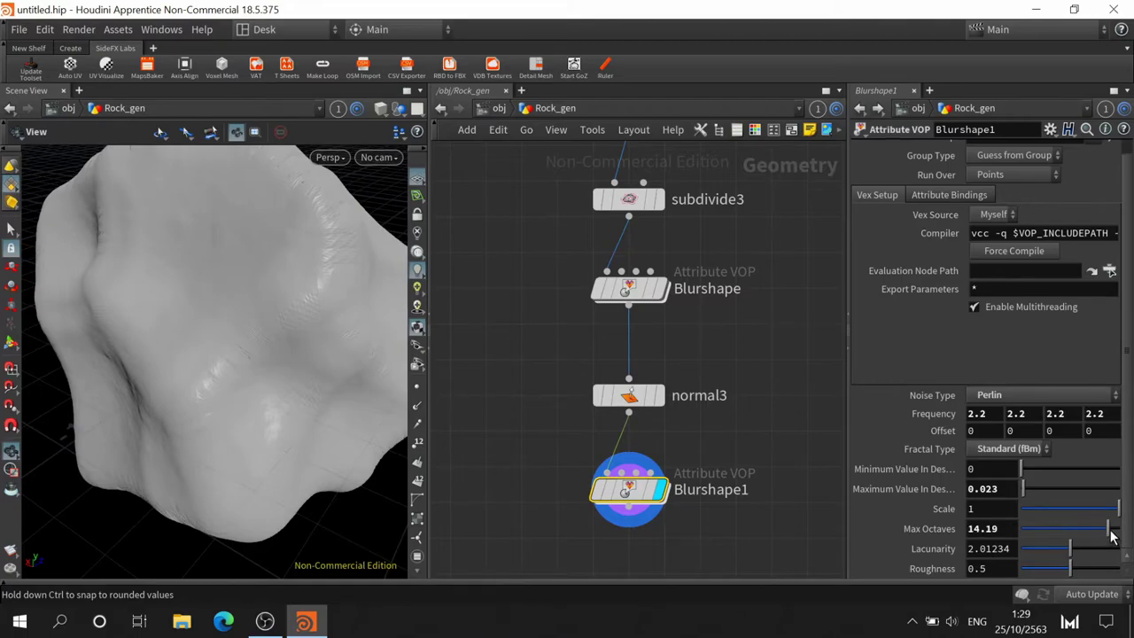
click(1046, 528)
click(1070, 529)
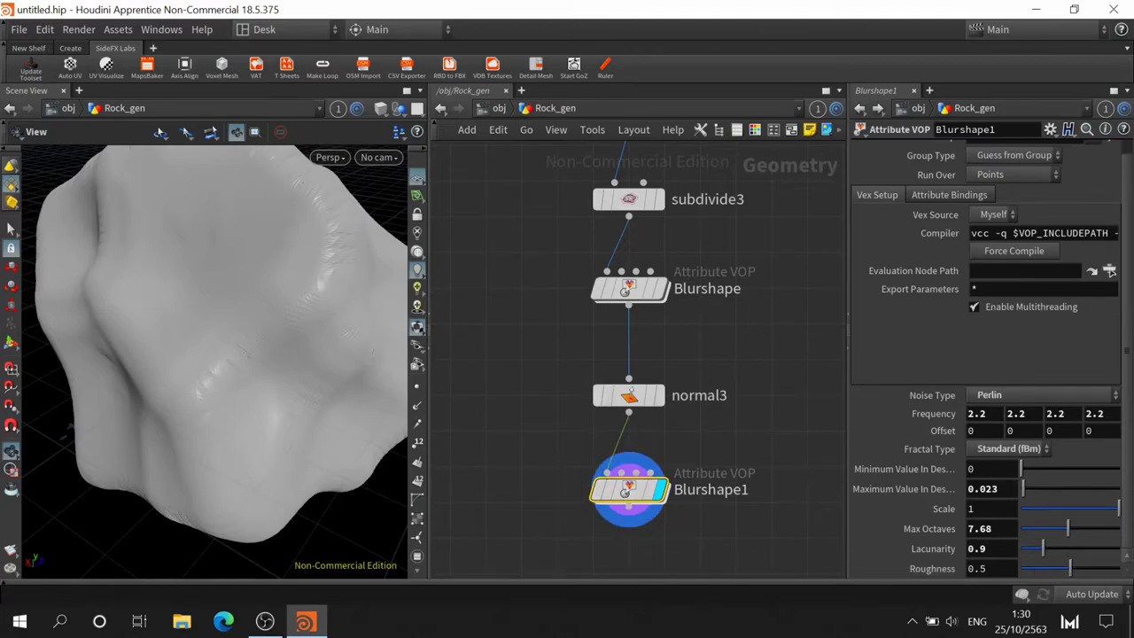
Rename Blurshape1 to 'detail' and set its noise to Value Noise | Sparse Convolution
scroll(702, 418, down, 2)
double_click(711, 428)
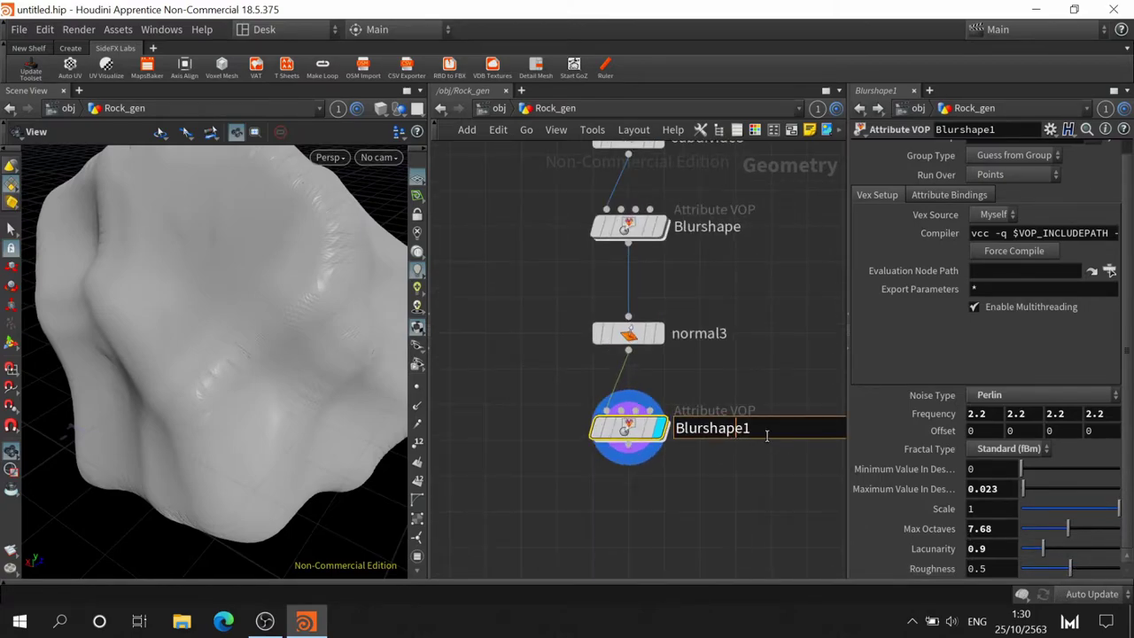
text(detai)
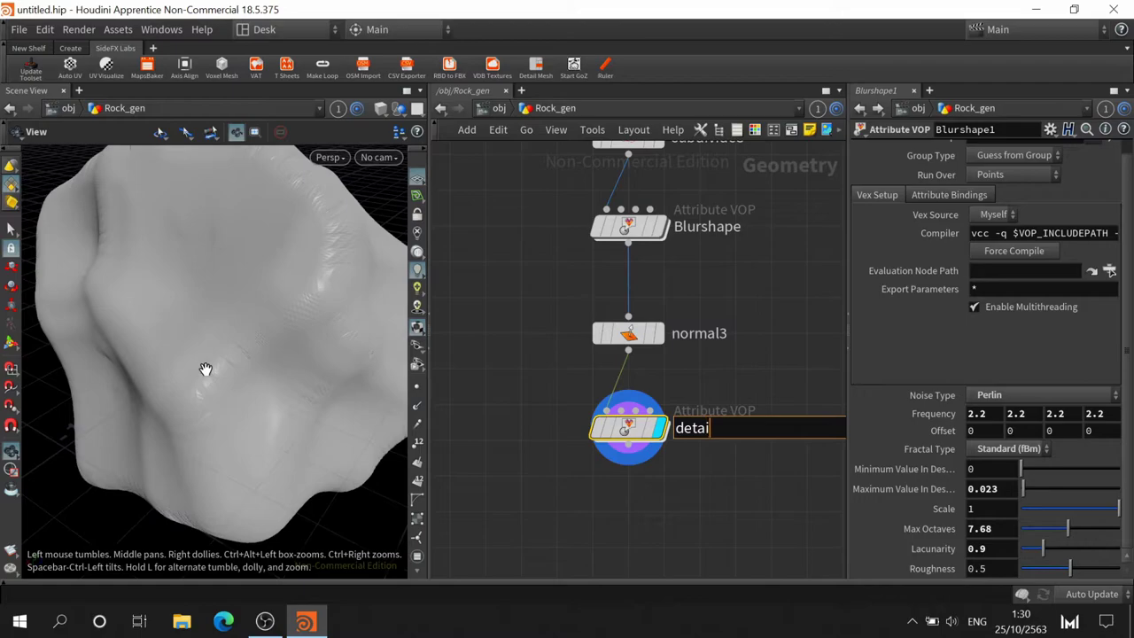
text(l)
key(Return)
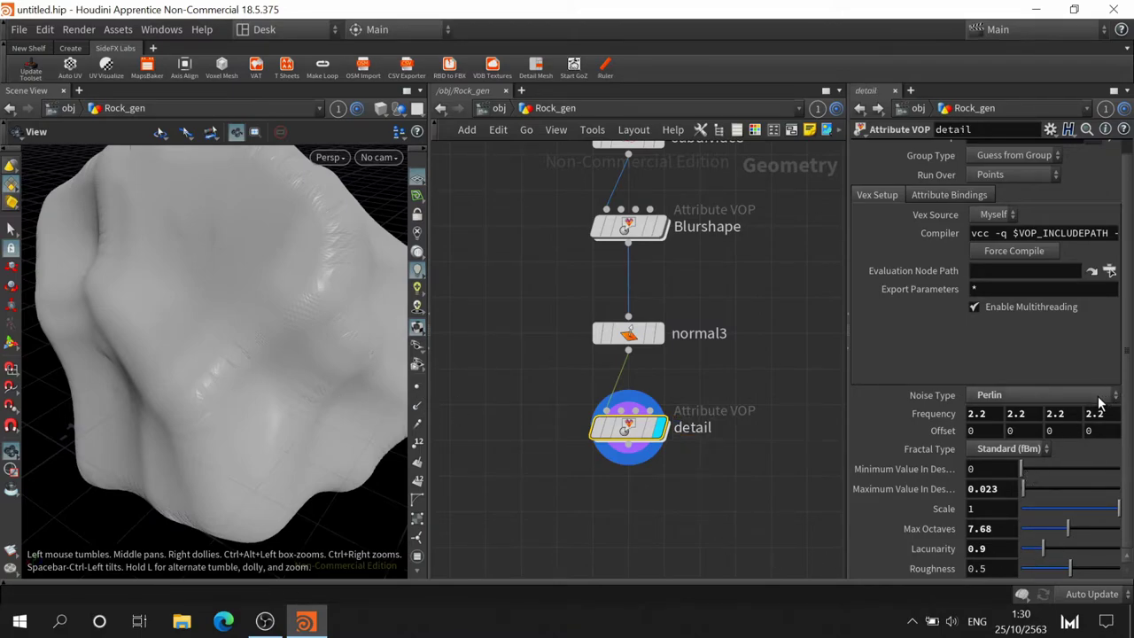
click(990, 396)
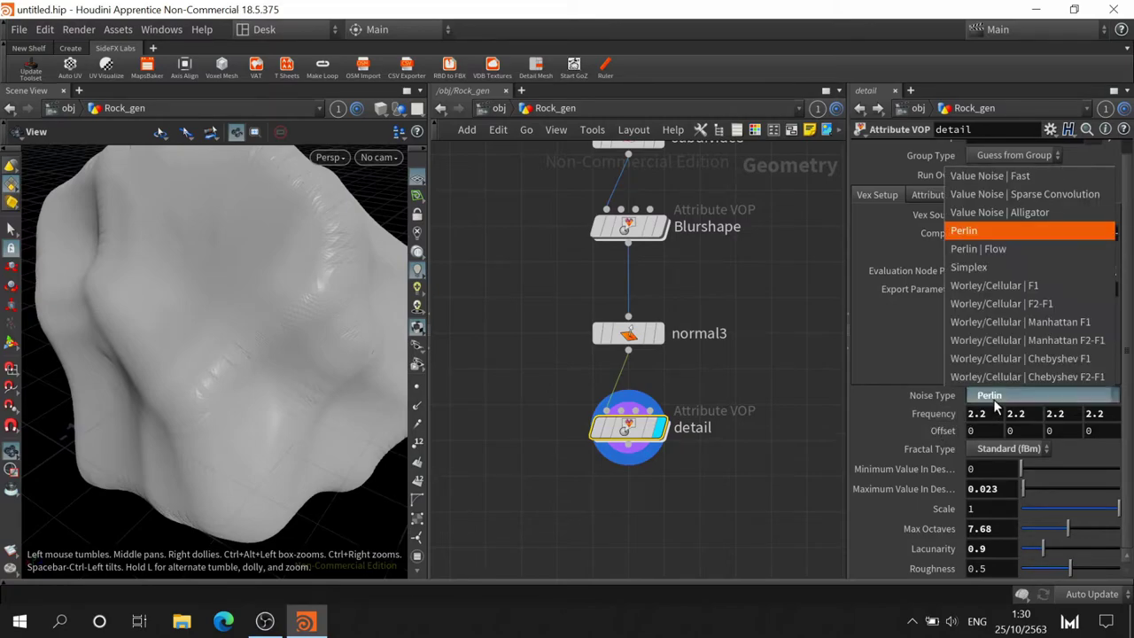
click(1005, 194)
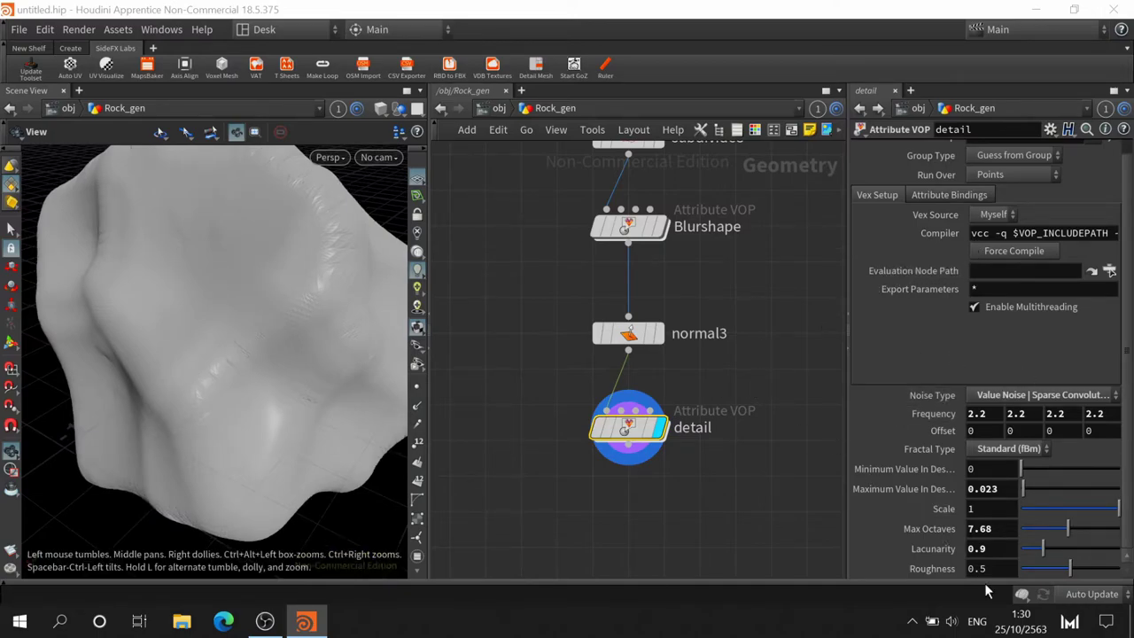
Keep detail's minimum value at 0, set maximum 0.367 and frequency 32.2, then frame the rock
click(1051, 471)
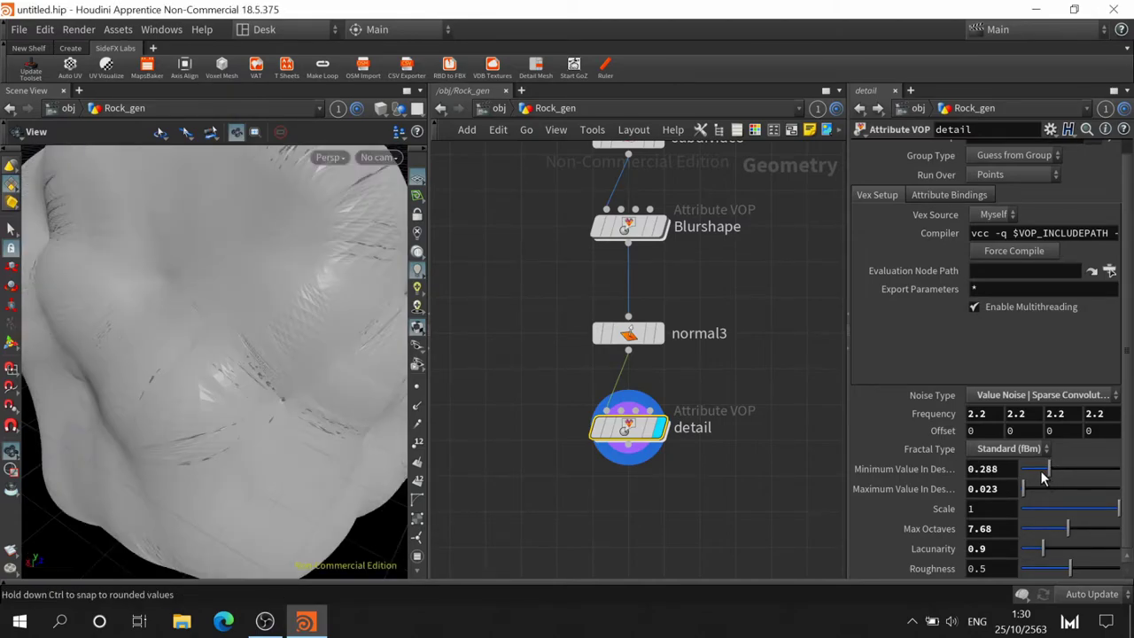
drag(1044, 477, 1019, 471)
click(1075, 493)
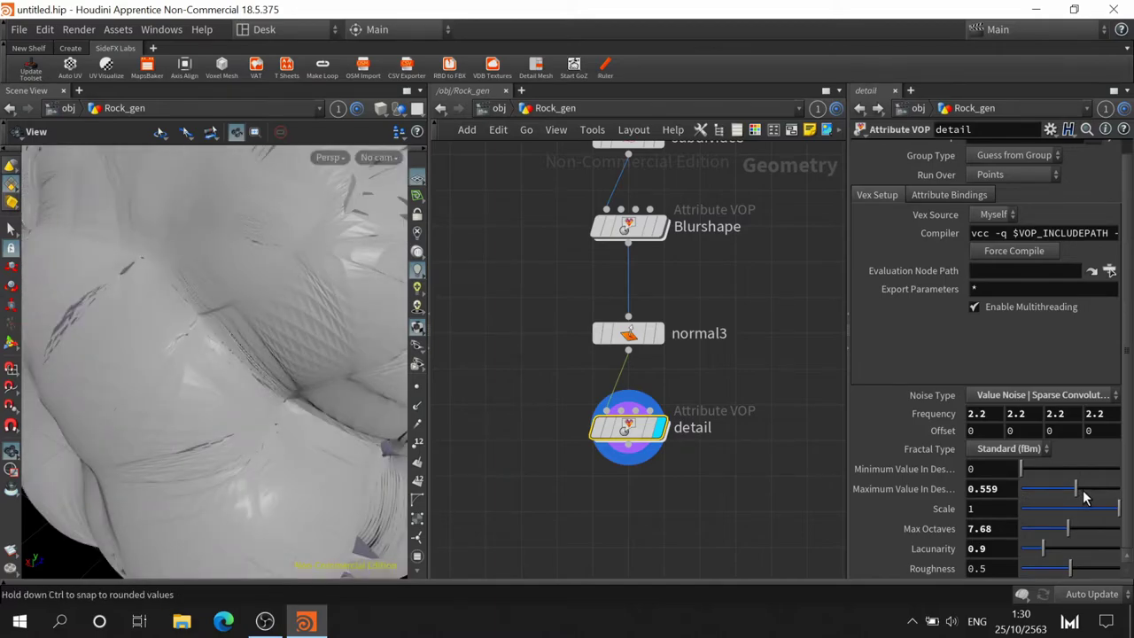
drag(1075, 496, 1056, 492)
mouse_move(941, 414)
middle_down()
mouse_move(937, 359)
mouse_move(976, 343)
middle_up()
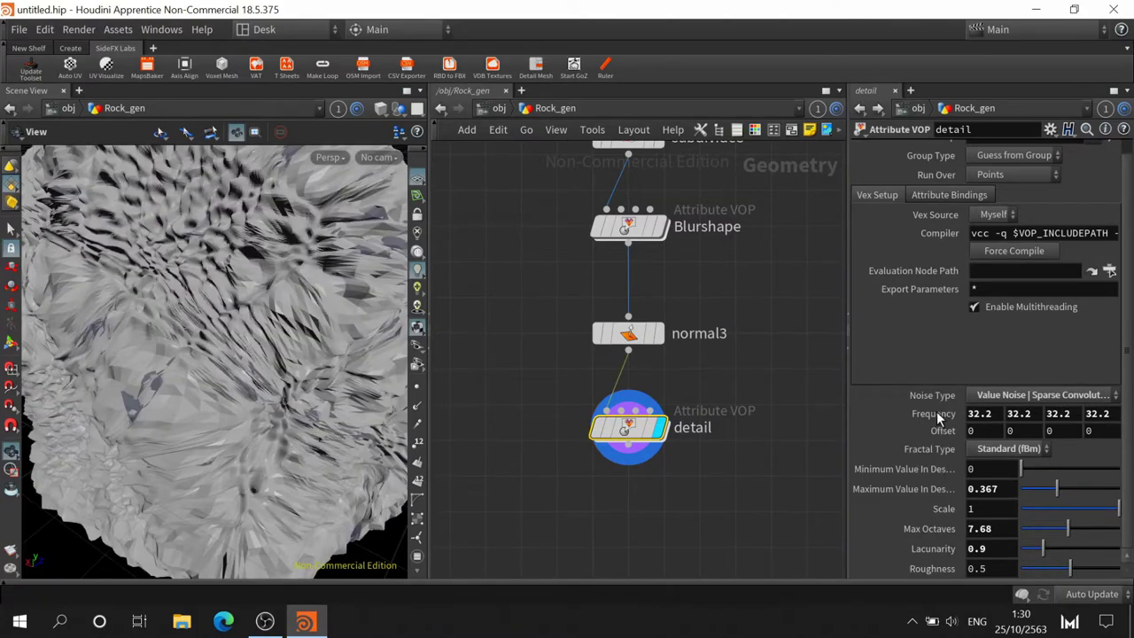
mouse_move(297, 326)
mouse_down()
mouse_move(340, 265)
mouse_move(406, 294)
mouse_move(531, 460)
mouse_up()
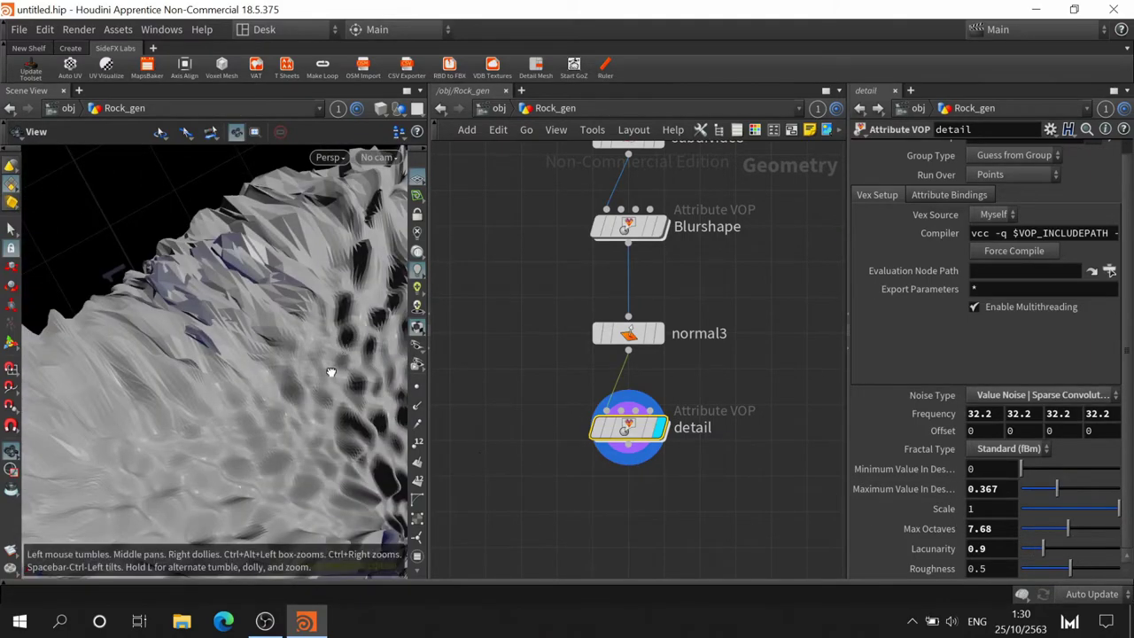
scroll(286, 523, up, 5)
scroll(281, 470, down, 5)
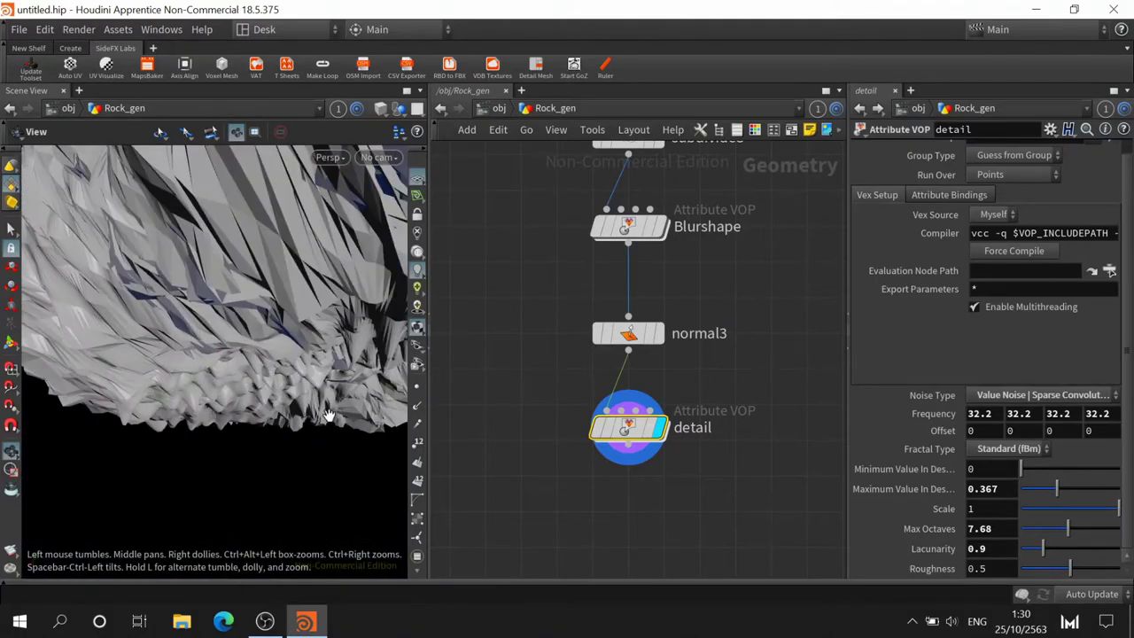
key(g)
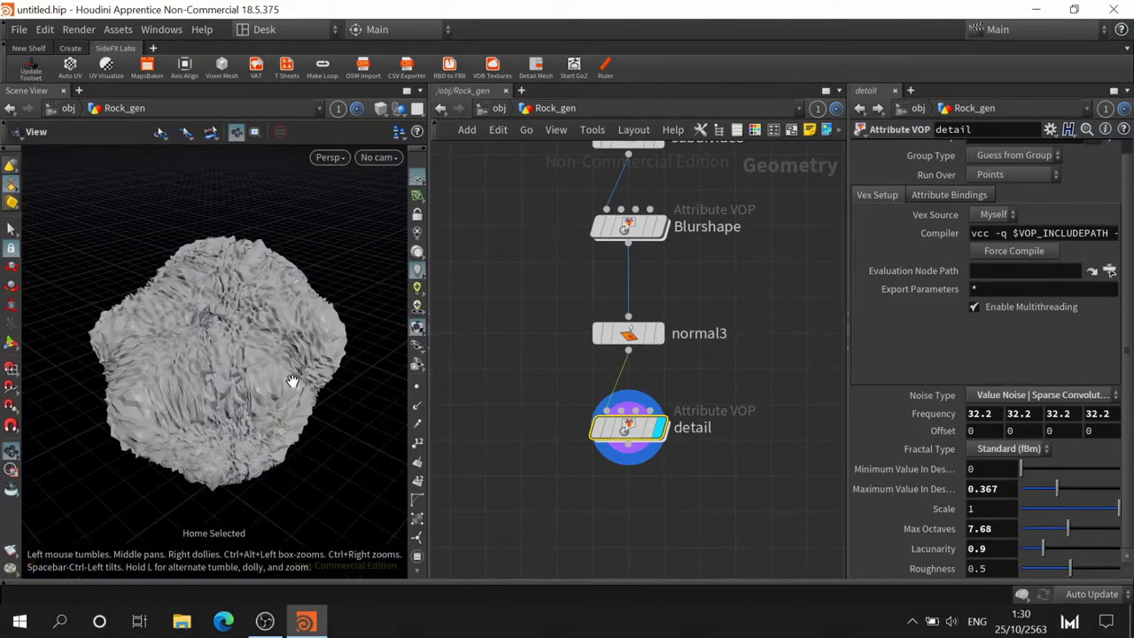
mouse_move(292, 381)
mouse_down()
mouse_move(216, 367)
mouse_move(390, 381)
mouse_up()
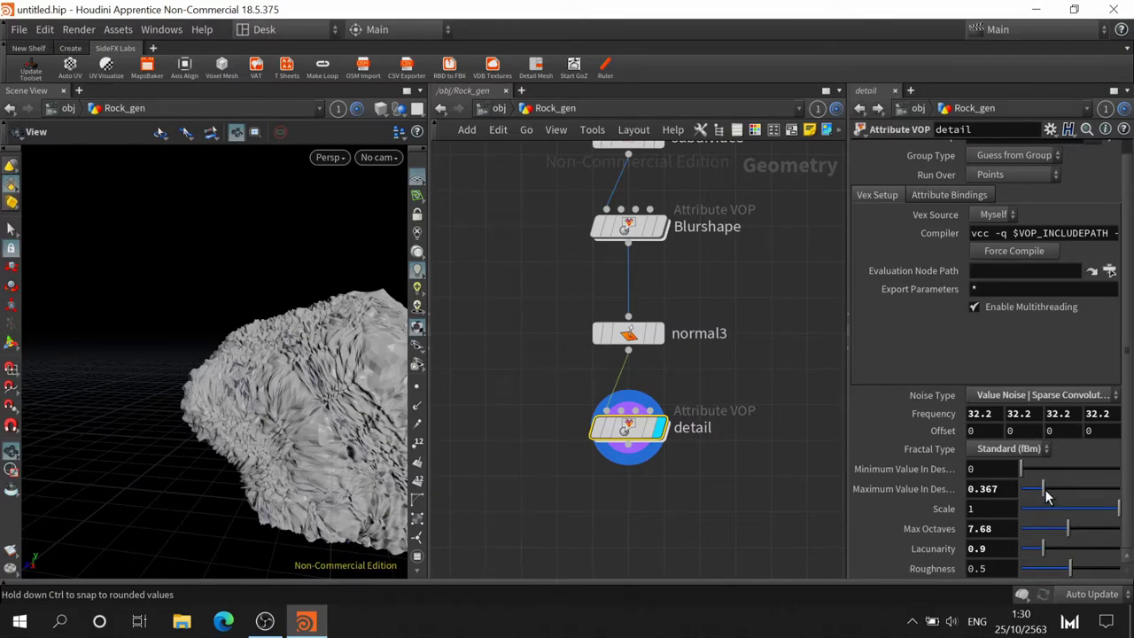
Lower detail's maximum value to 0.226 and inspect the softer rock surface
drag(1046, 496, 1089, 517)
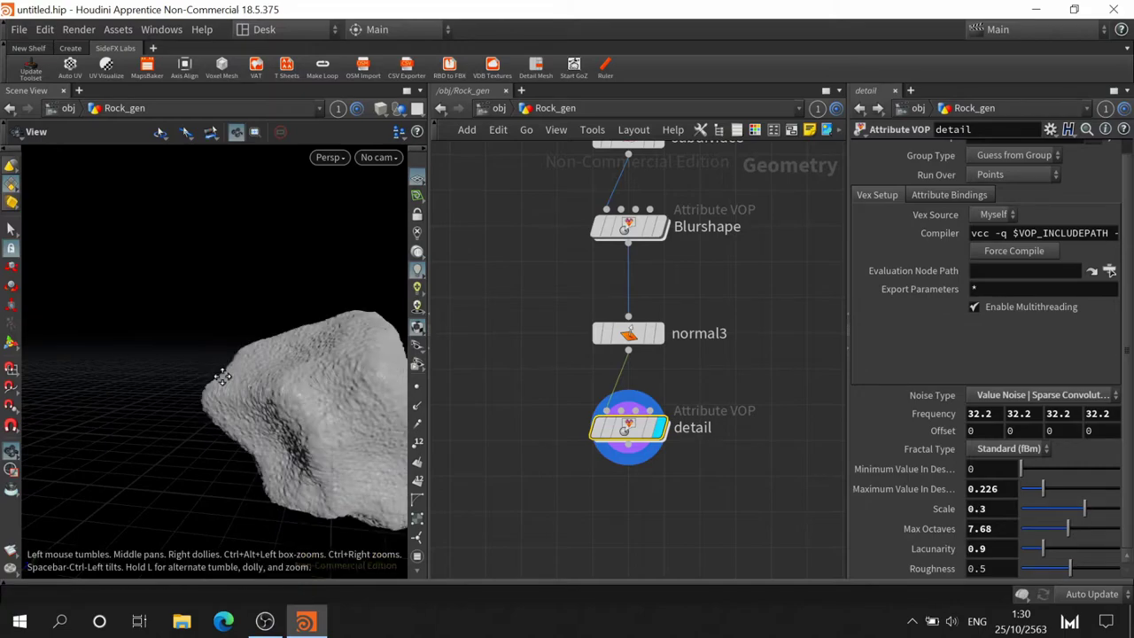
drag(222, 375, 253, 387)
scroll(252, 388, up, 2)
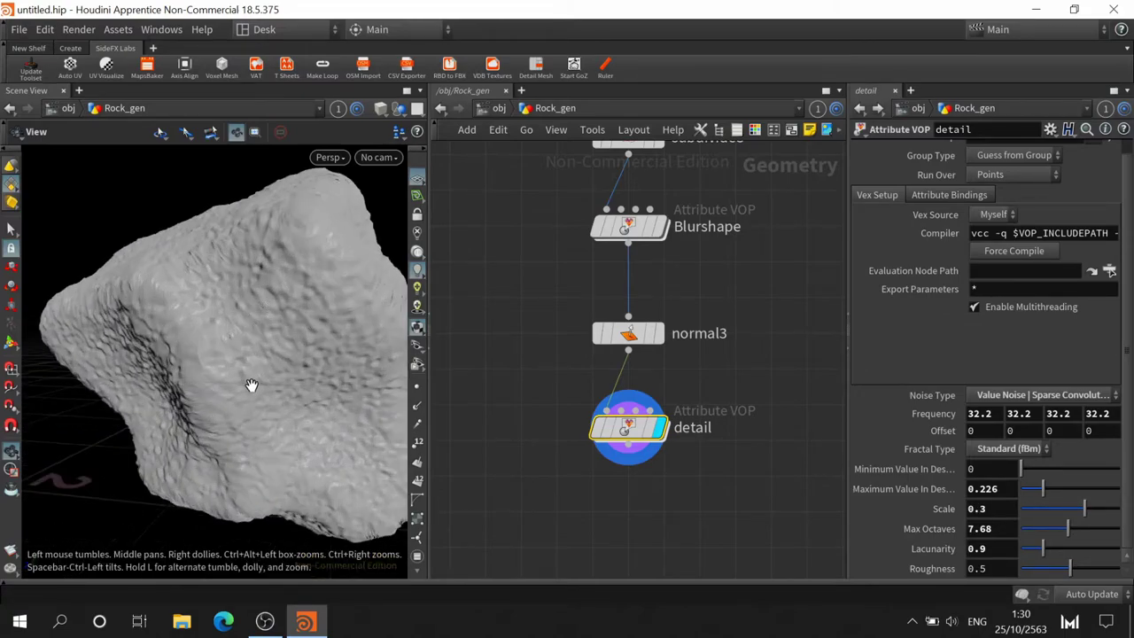
scroll(233, 443, up, 2)
scroll(247, 492, up, 2)
drag(263, 504, 221, 456)
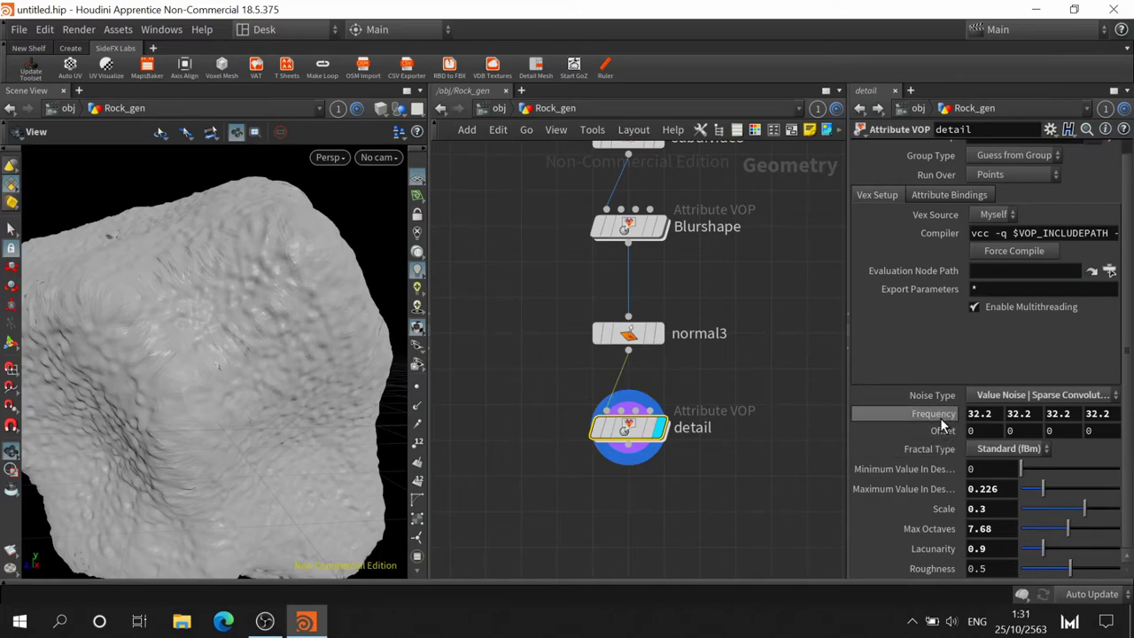
middle_drag(943, 426, 936, 412)
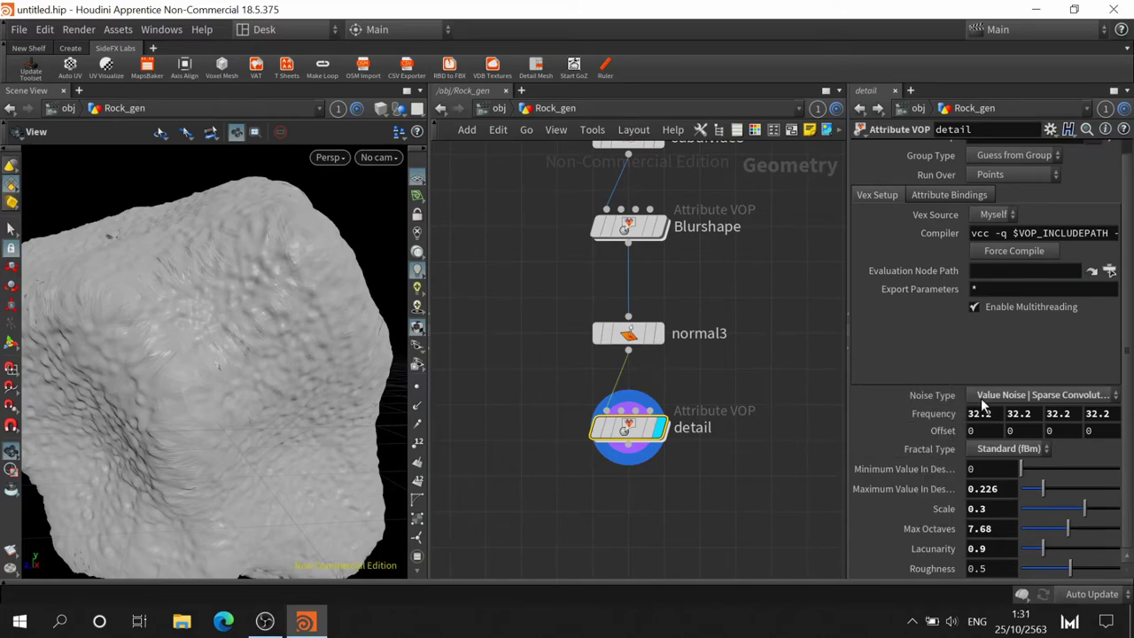
Try Simplex, then set the detail noise type to Perlin and inspect the rock
click(981, 401)
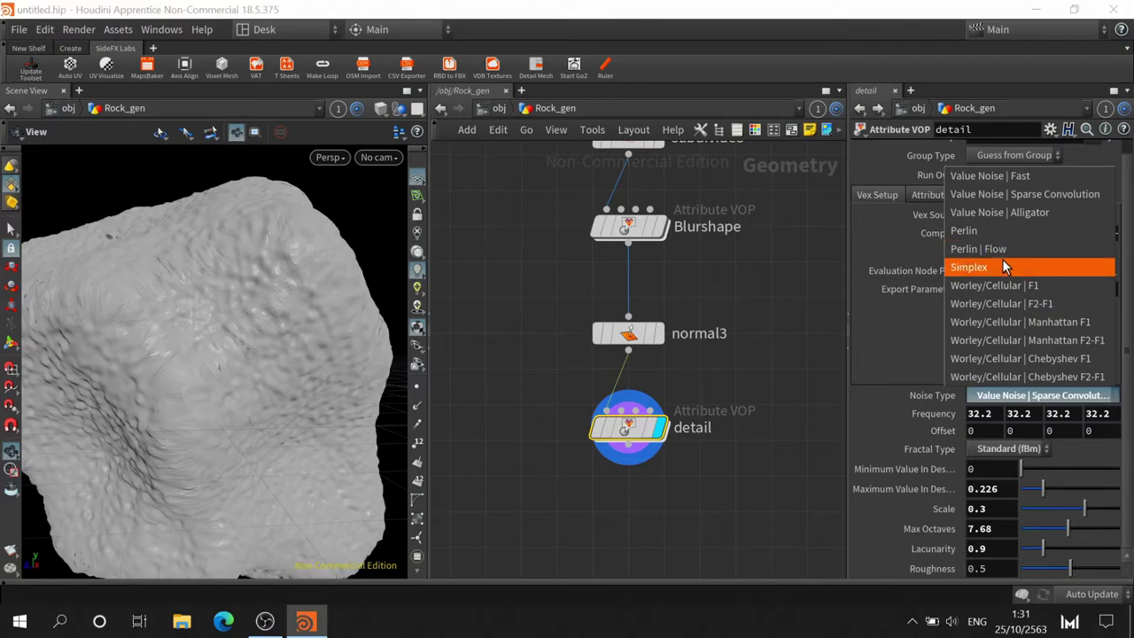
click(1002, 260)
click(1006, 401)
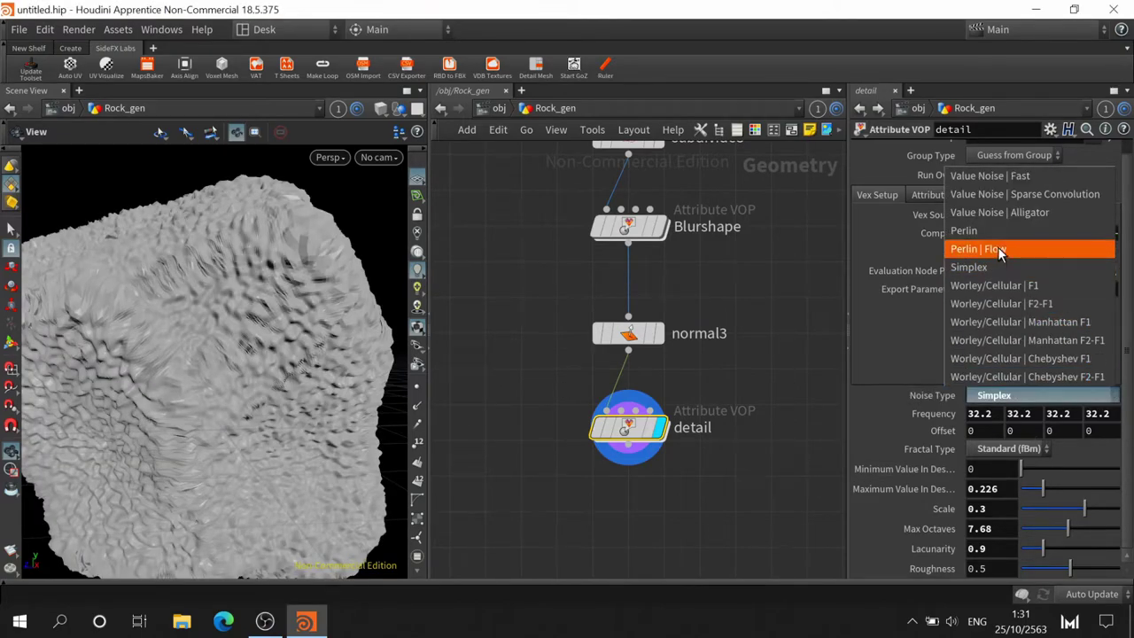
click(966, 230)
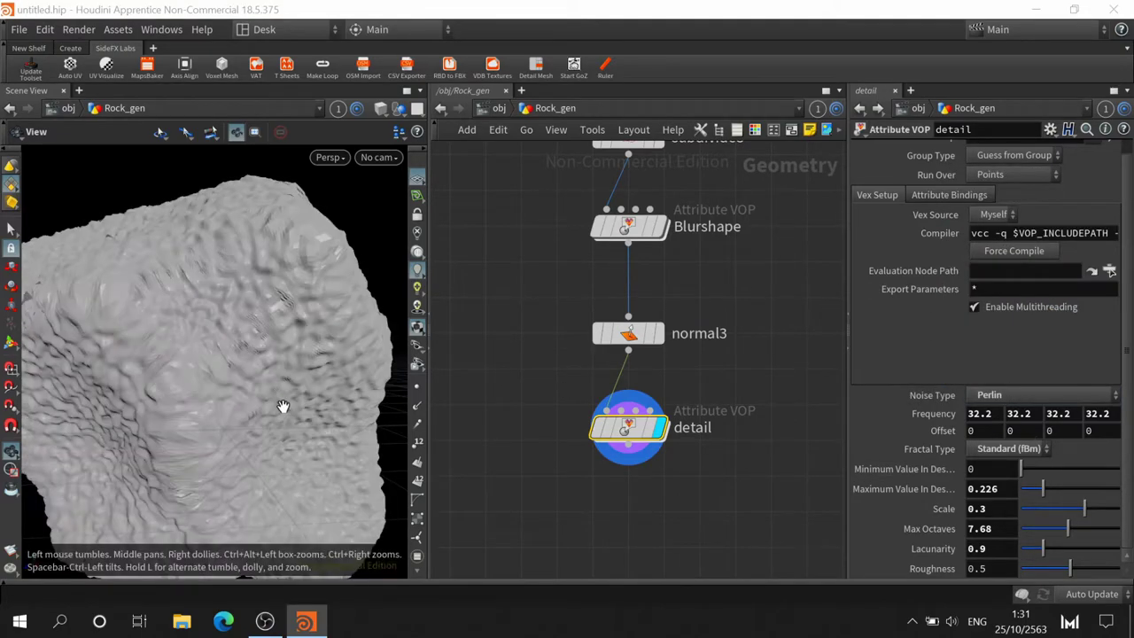
scroll(263, 425, down, 3)
scroll(266, 423, down, 3)
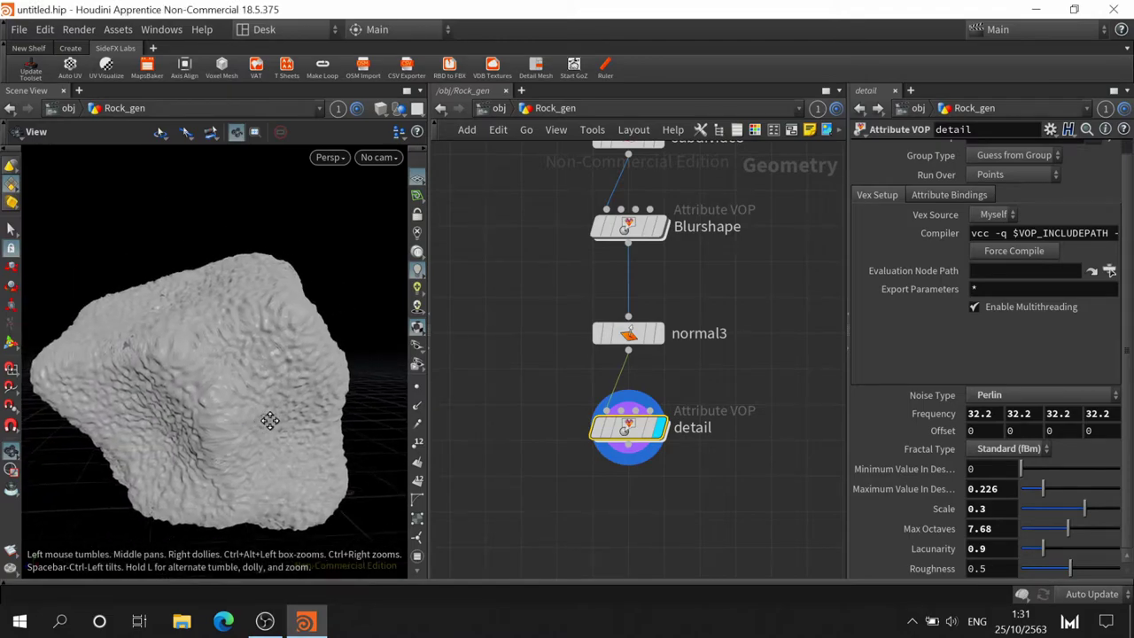
mouse_move(269, 420)
mouse_down()
mouse_move(253, 458)
mouse_move(228, 477)
mouse_up()
scroll(254, 458, up, 3)
scroll(225, 466, down, 3)
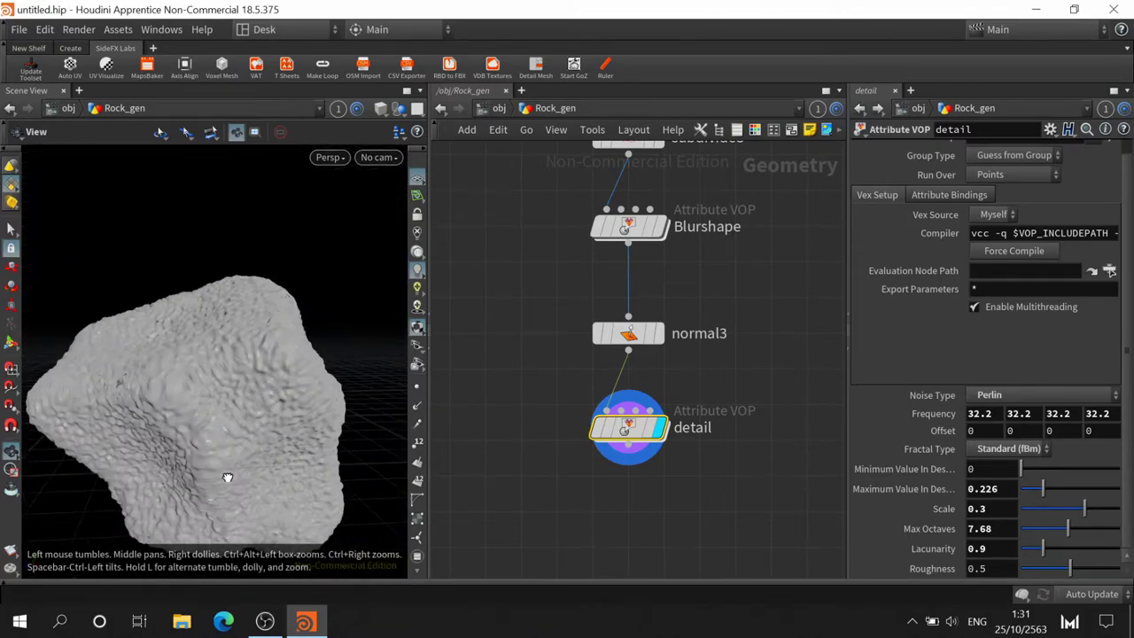
scroll(228, 478, up, 2)
scroll(218, 461, down, 3)
scroll(223, 455, down, 2)
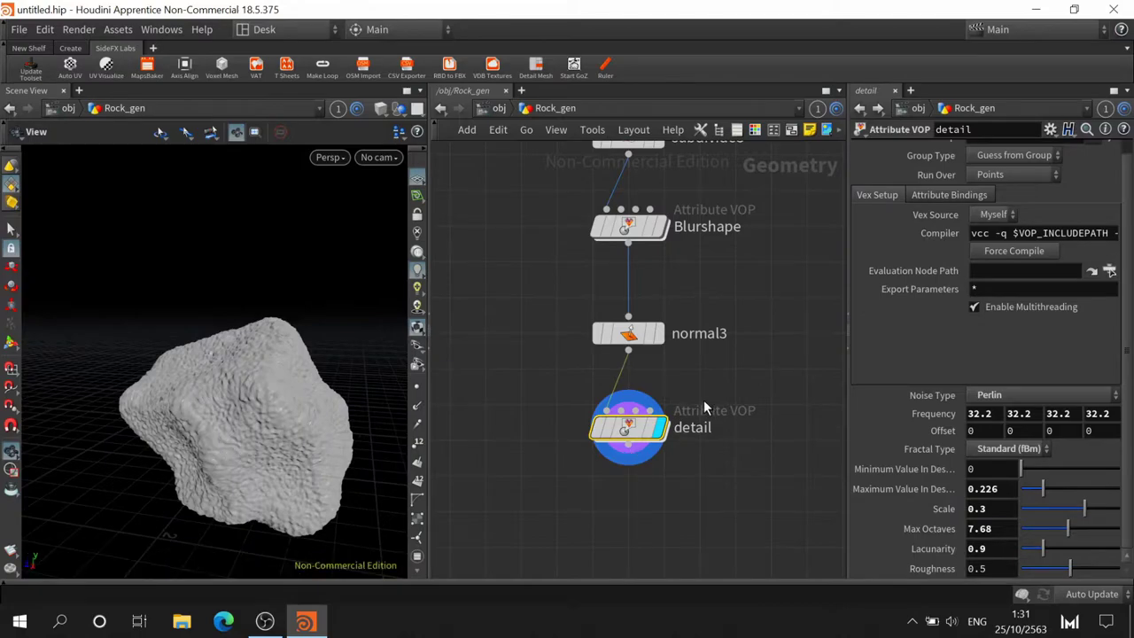
mouse_move(628, 227)
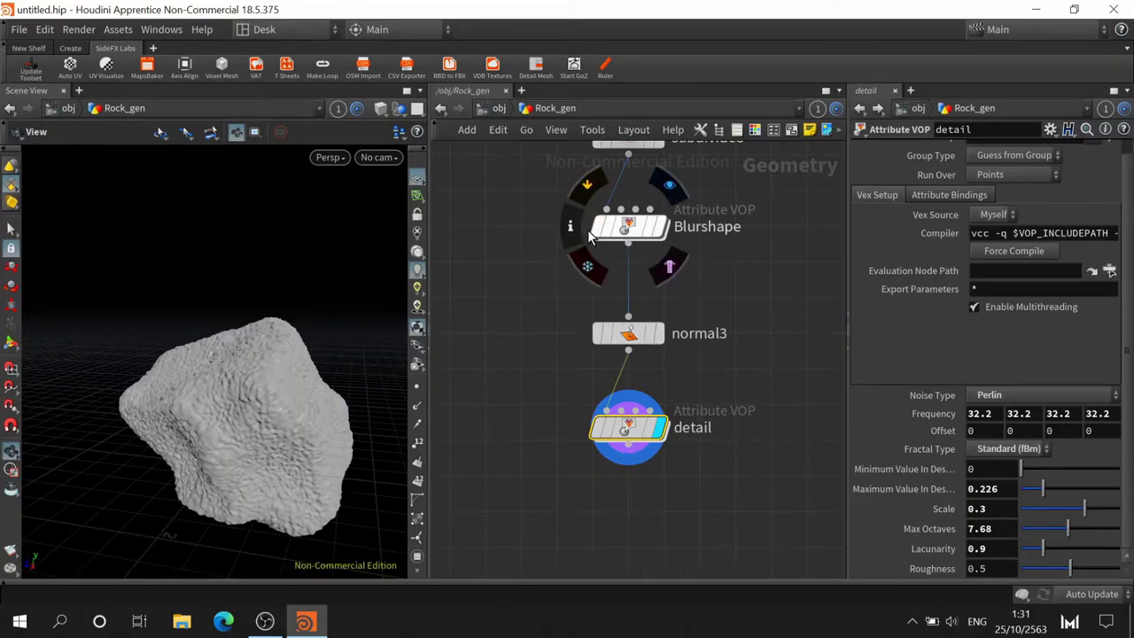
Compare the rock with Blurshape bypassed, then lower Blurshape's noise scale to 0.2
click(598, 230)
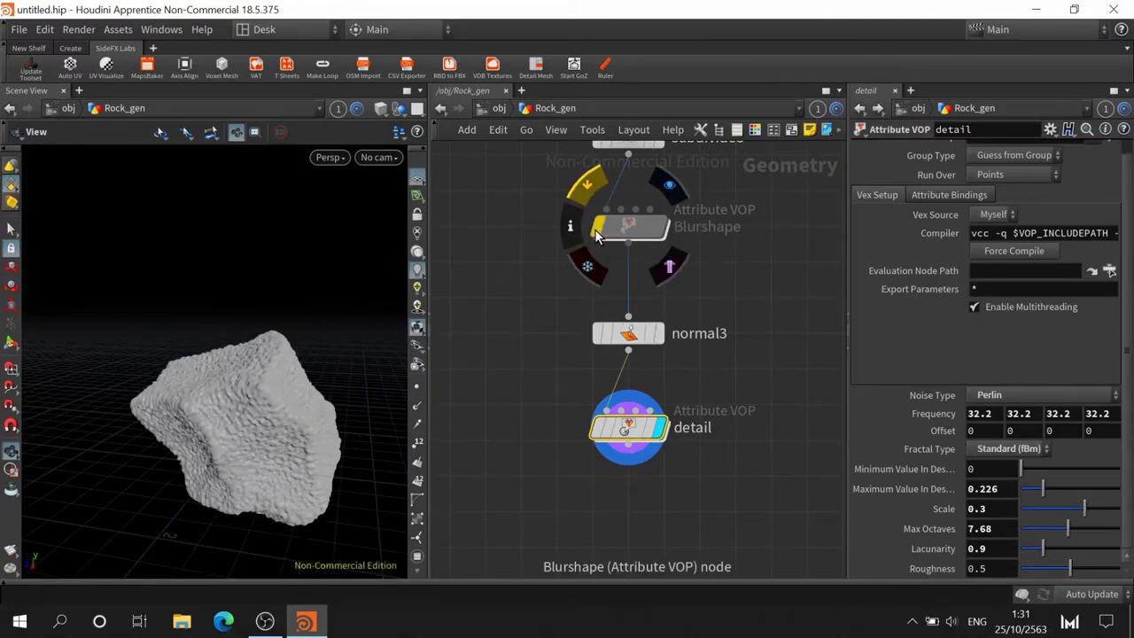
click(597, 229)
click(634, 231)
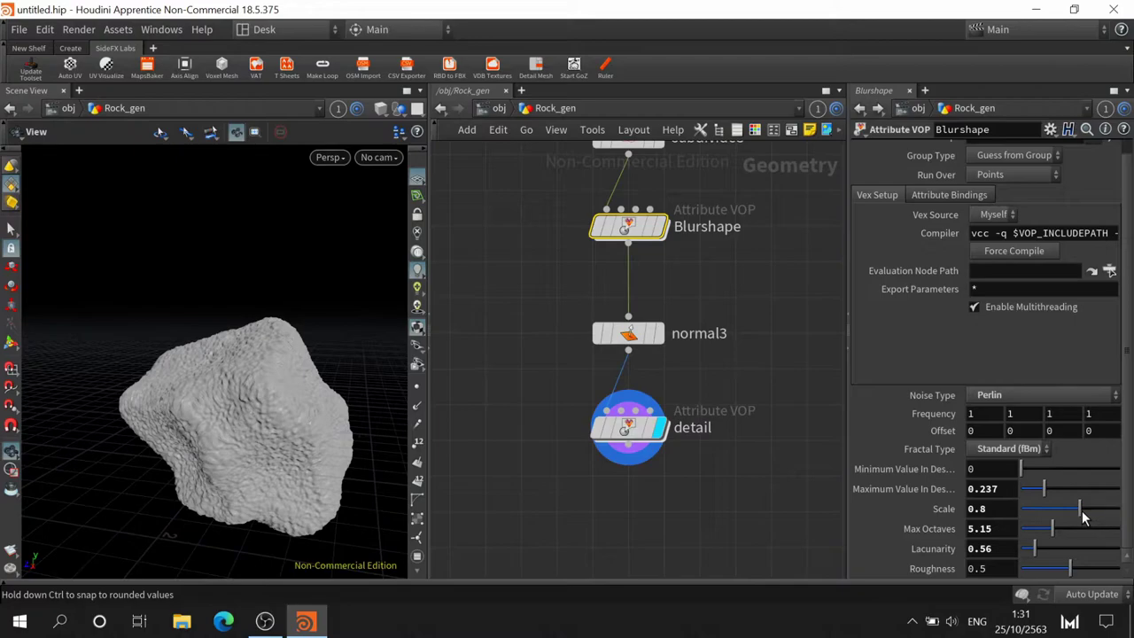
drag(1081, 513, 1082, 513)
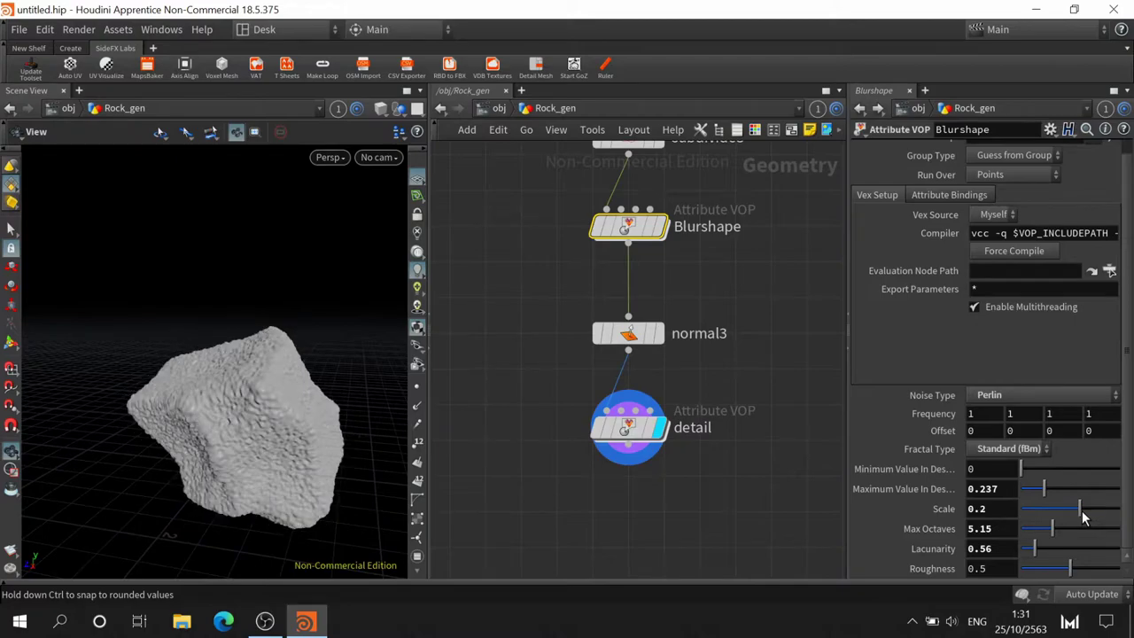
click(637, 404)
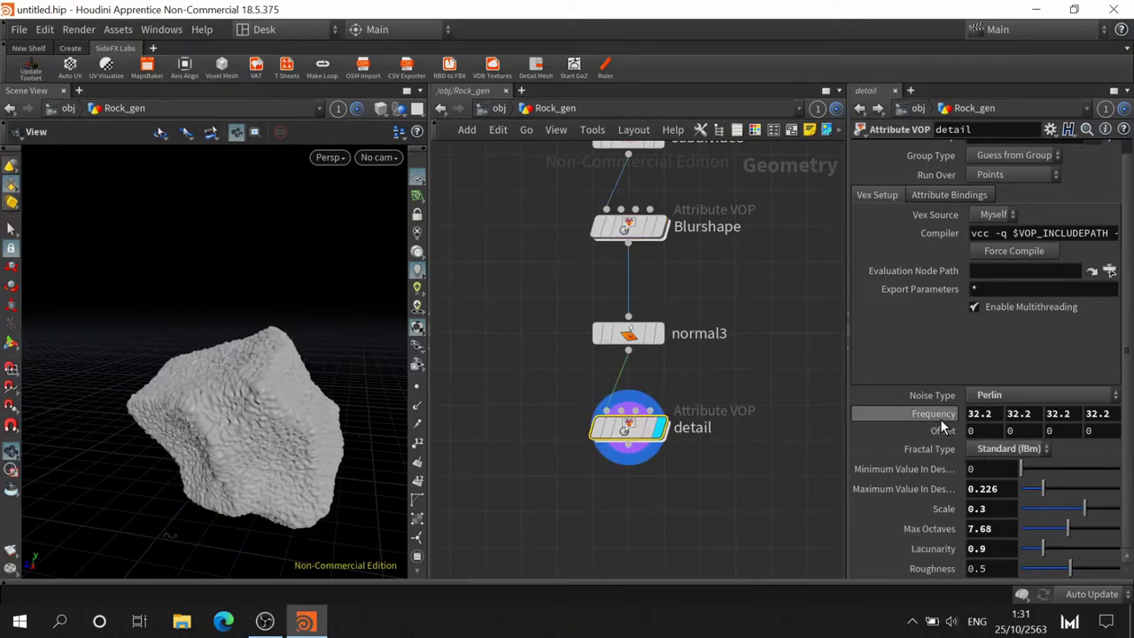
Raise the detail noise frequency to 102.2 using the value ladder
middle_drag(935, 414, 945, 370)
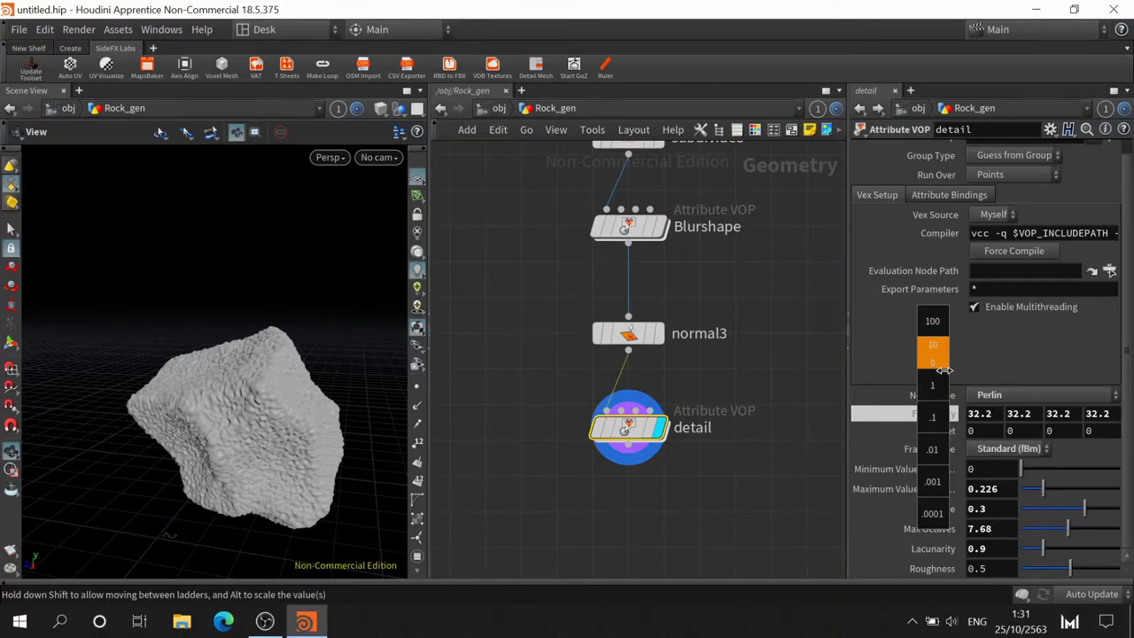
middle_drag(970, 356, 1009, 357)
scroll(106, 416, up, 1)
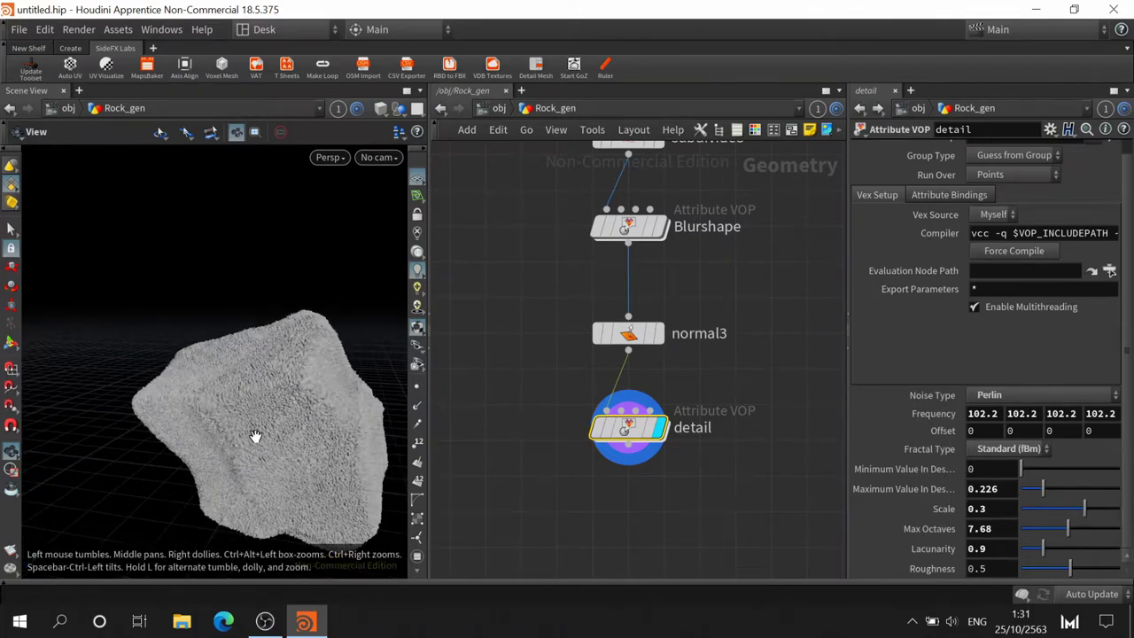
scroll(266, 438, up, 2)
scroll(296, 448, up, 3)
scroll(295, 453, down, 1)
scroll(291, 457, down, 1)
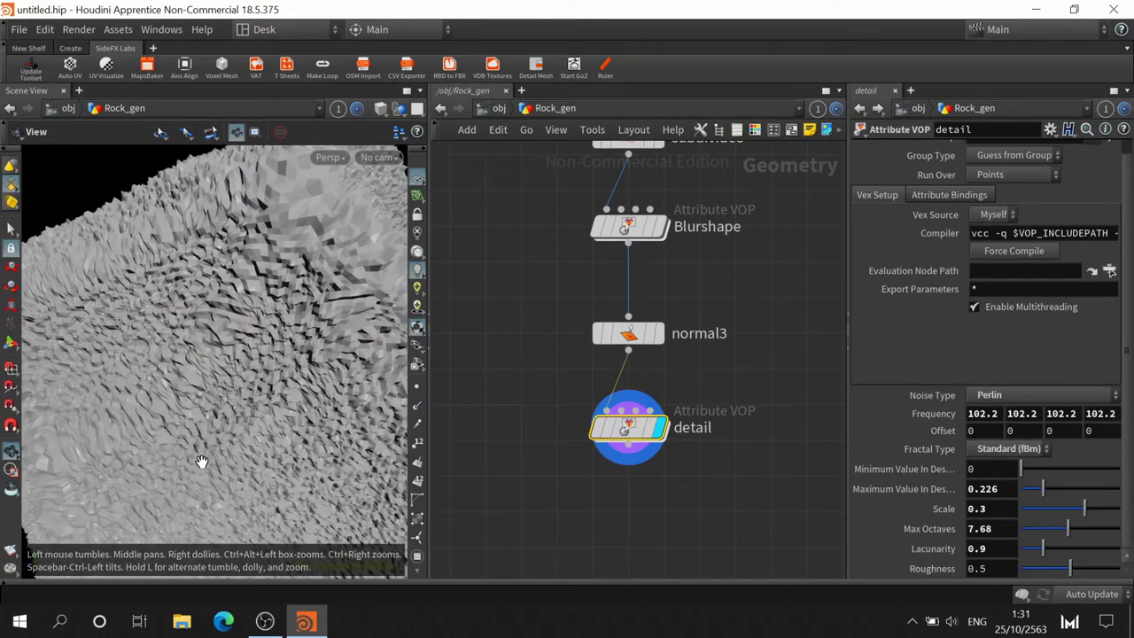
scroll(285, 461, down, 2)
scroll(279, 467, down, 1)
scroll(239, 474, up, 2)
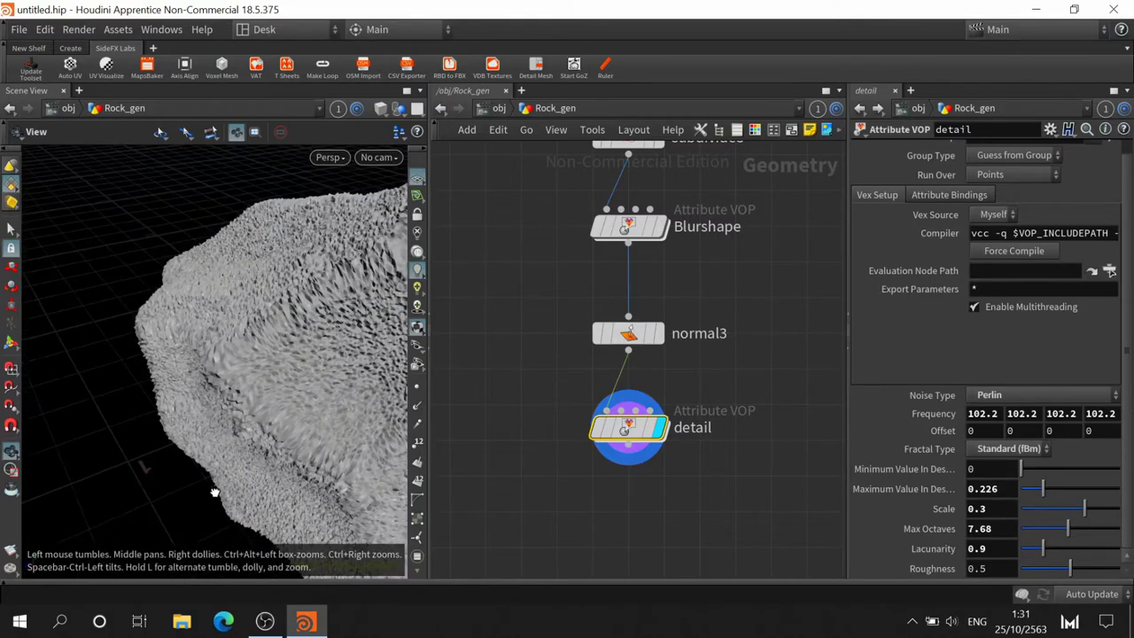
scroll(252, 460, down, 2)
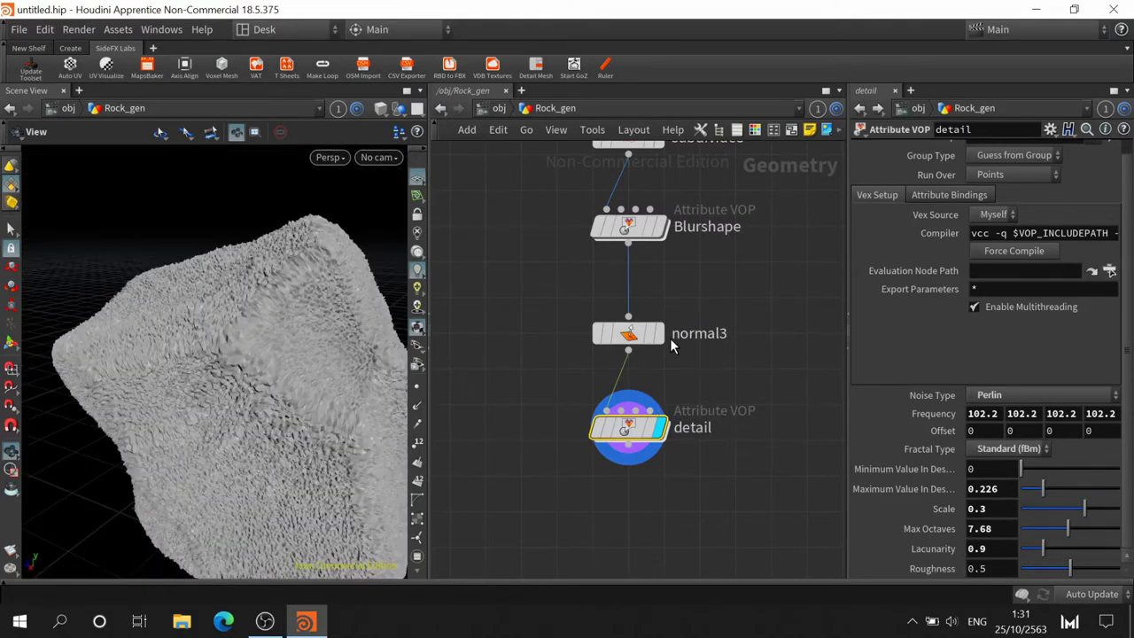
Check normal3's geometry info, then view the fine-grained rock from a new angle
mouse_move(628, 334)
click(575, 336)
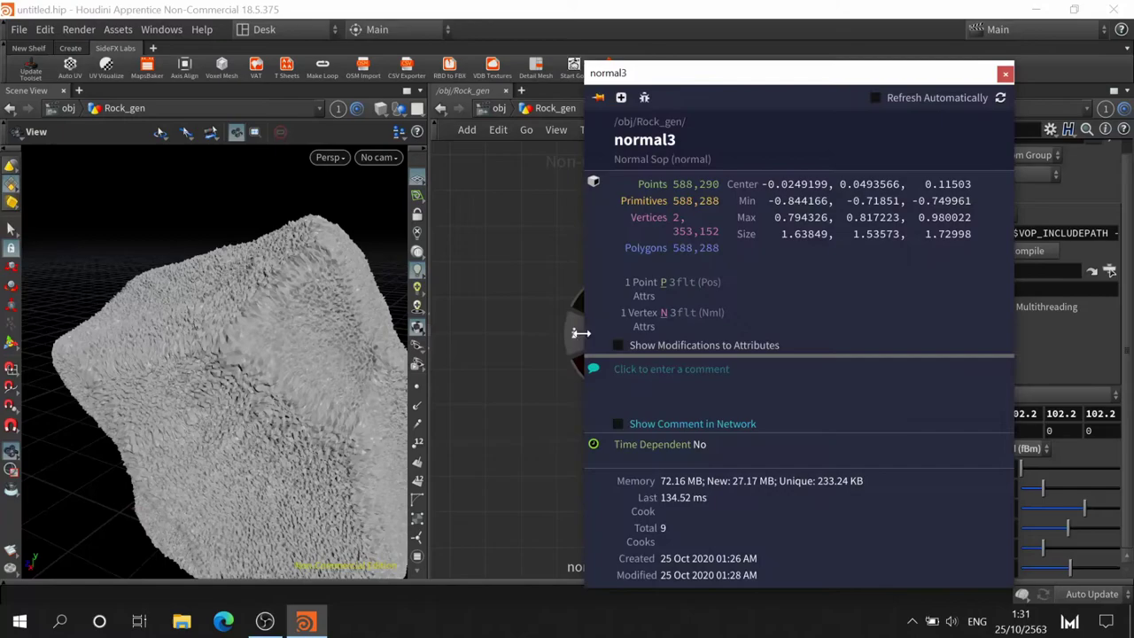
click(1005, 73)
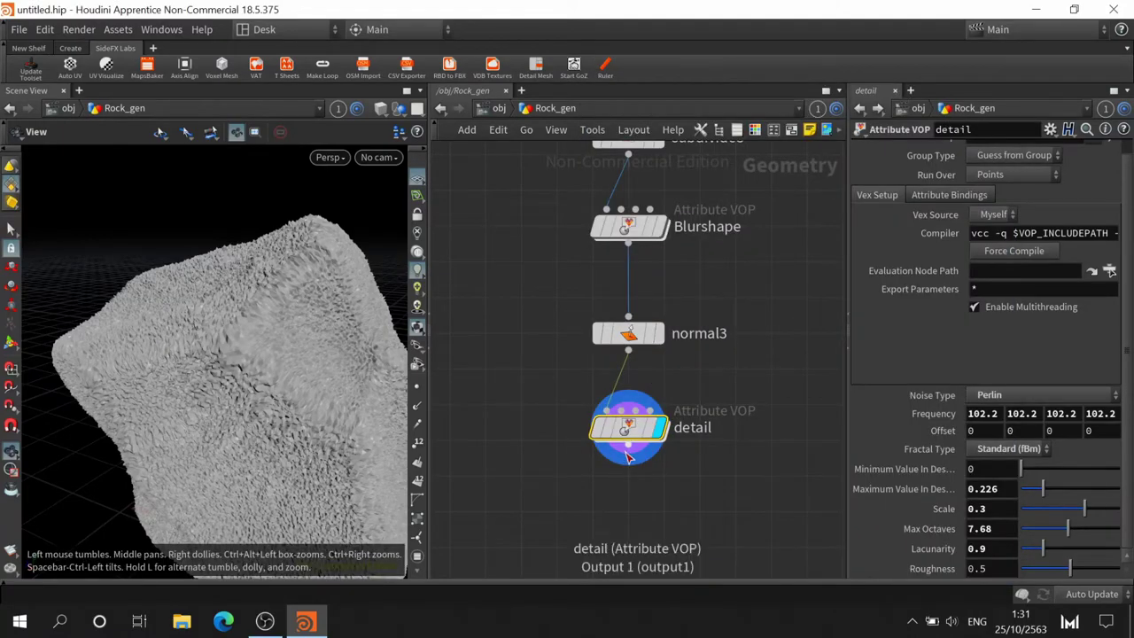
mouse_move(628, 428)
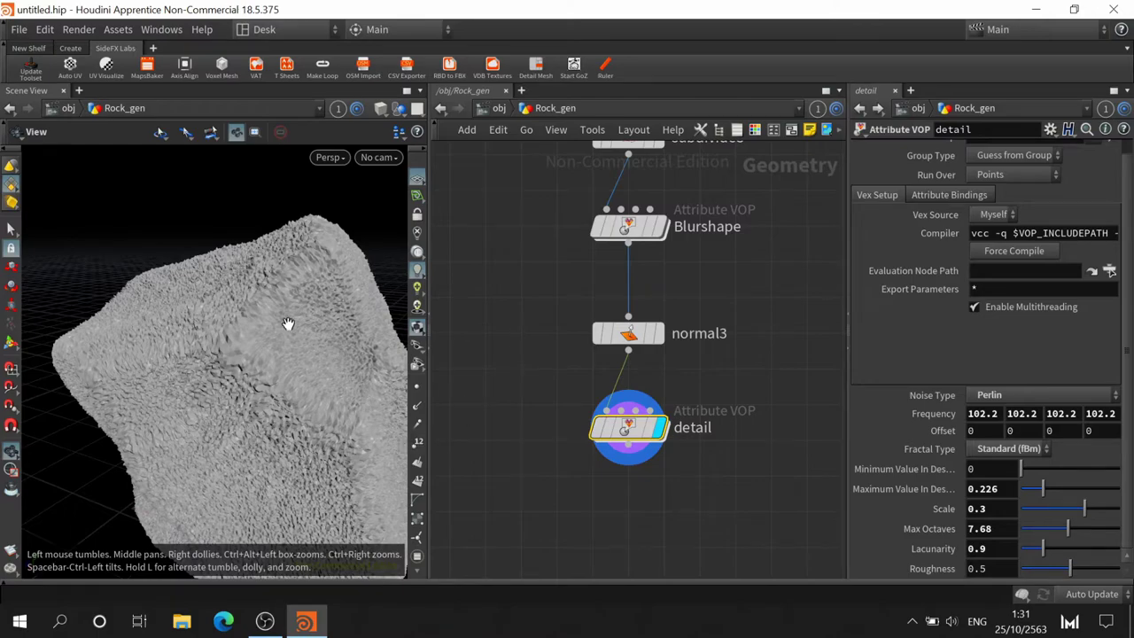
mouse_move(286, 322)
mouse_down()
mouse_move(162, 377)
mouse_move(275, 364)
mouse_move(240, 318)
mouse_move(228, 357)
mouse_up()
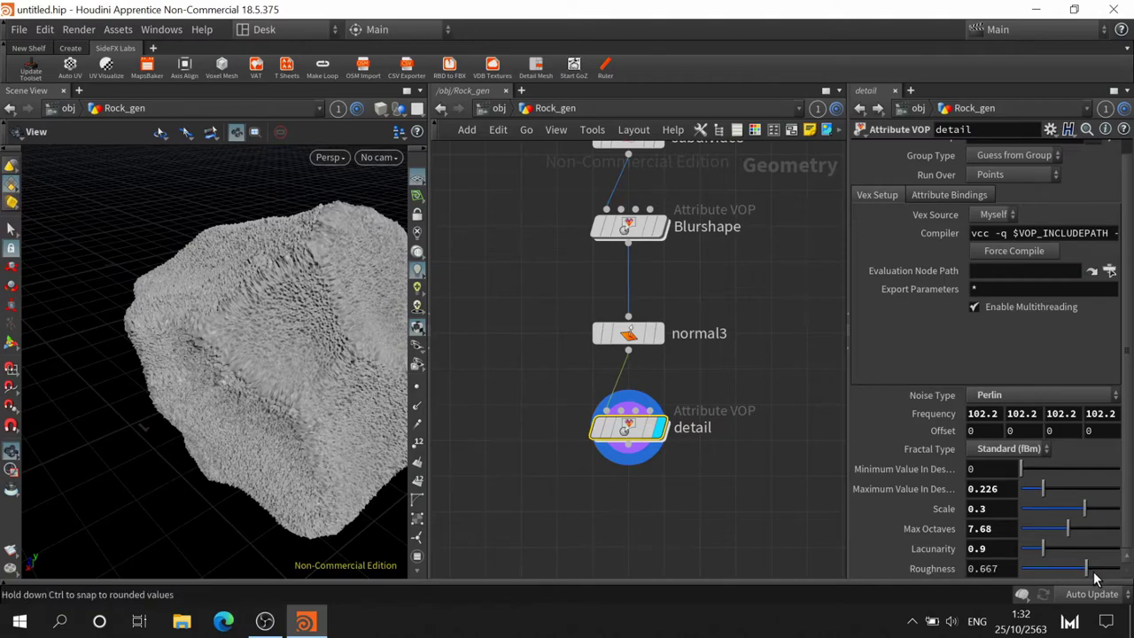
Raise the detail noise roughness to 1 and drop its scale below zero
drag(1105, 577, 1120, 569)
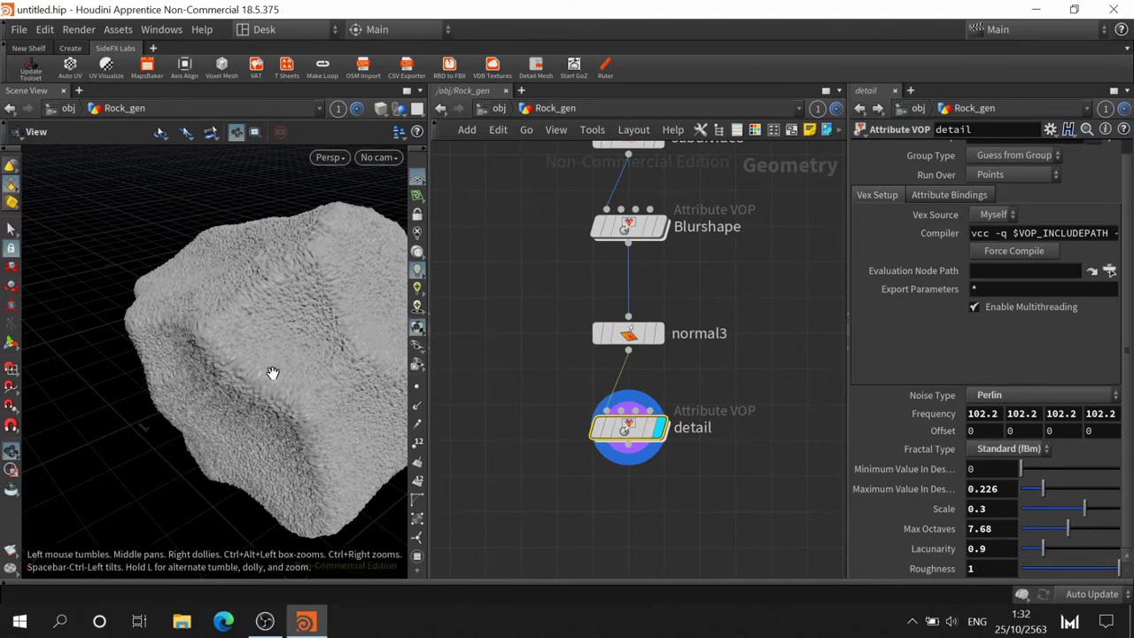
scroll(299, 337, up, 2)
scroll(298, 333, up, 2)
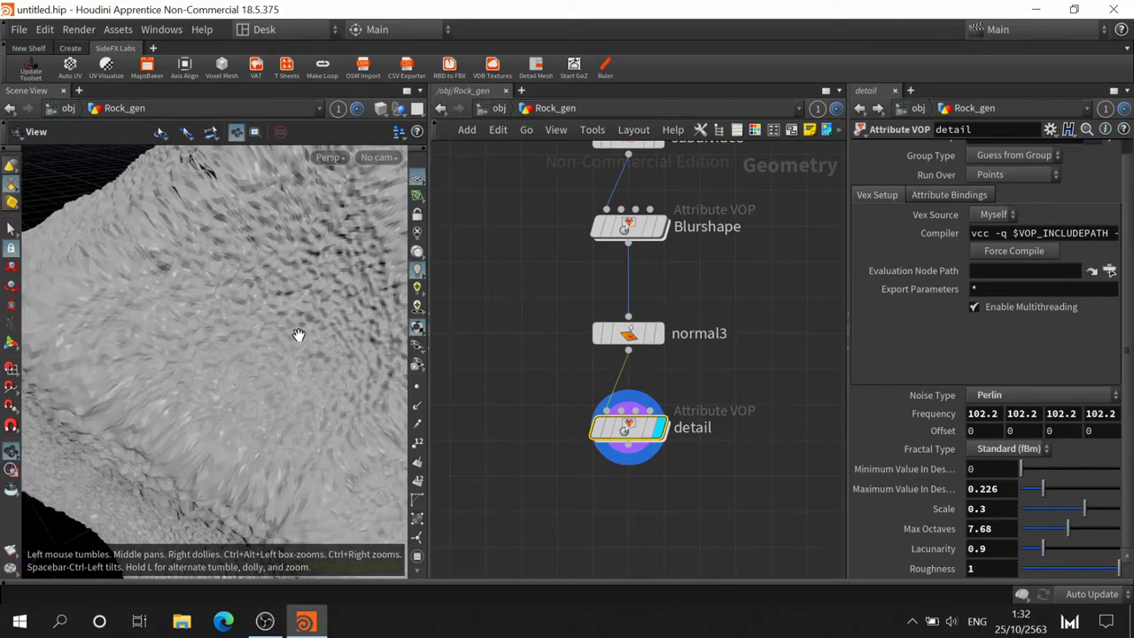
scroll(298, 335, down, 2)
scroll(296, 329, down, 2)
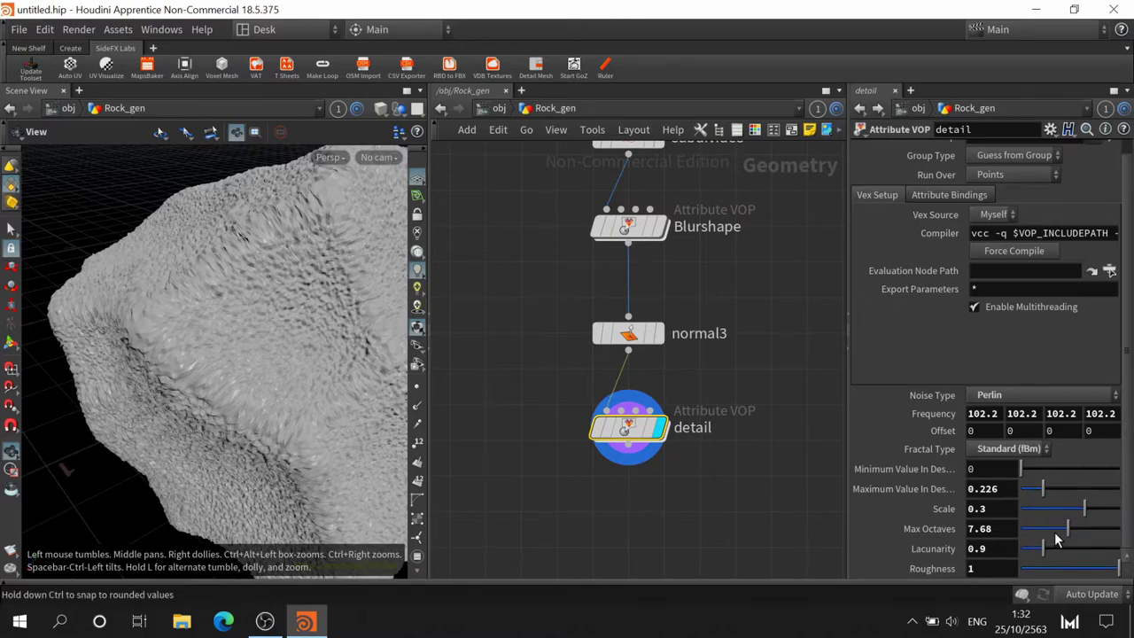
drag(1063, 512, 1059, 512)
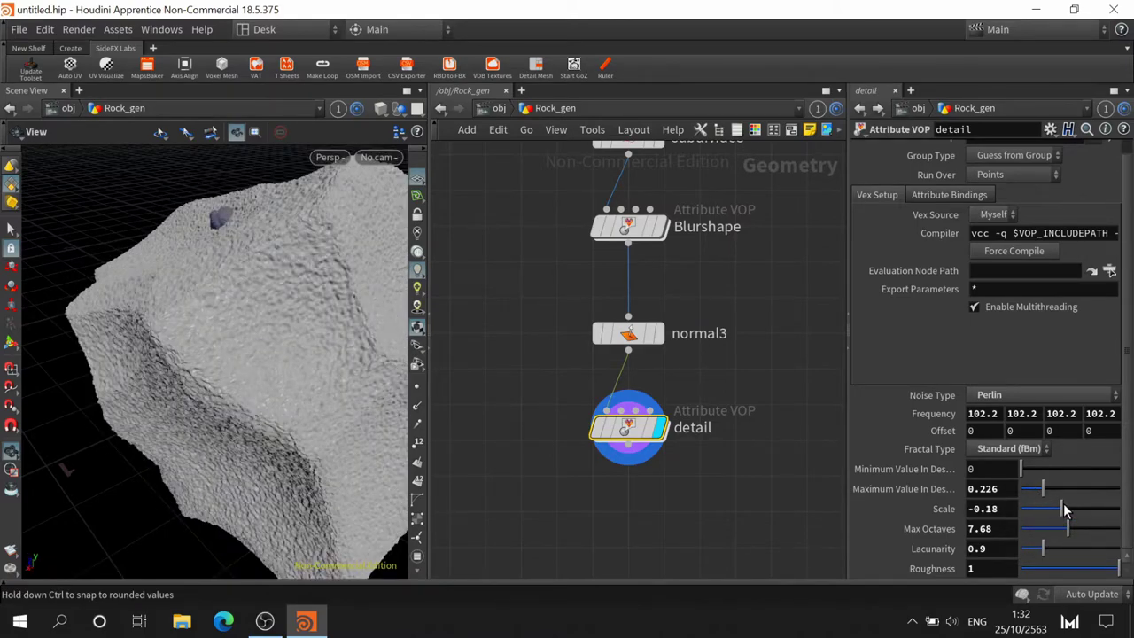
mouse_move(236, 331)
mouse_down()
mouse_move(278, 351)
mouse_move(186, 365)
mouse_move(152, 424)
mouse_move(281, 367)
mouse_move(206, 372)
mouse_move(392, 405)
mouse_up()
Lower Blurshape's maximum value to 0.175, then move the detail node further down
click(629, 226)
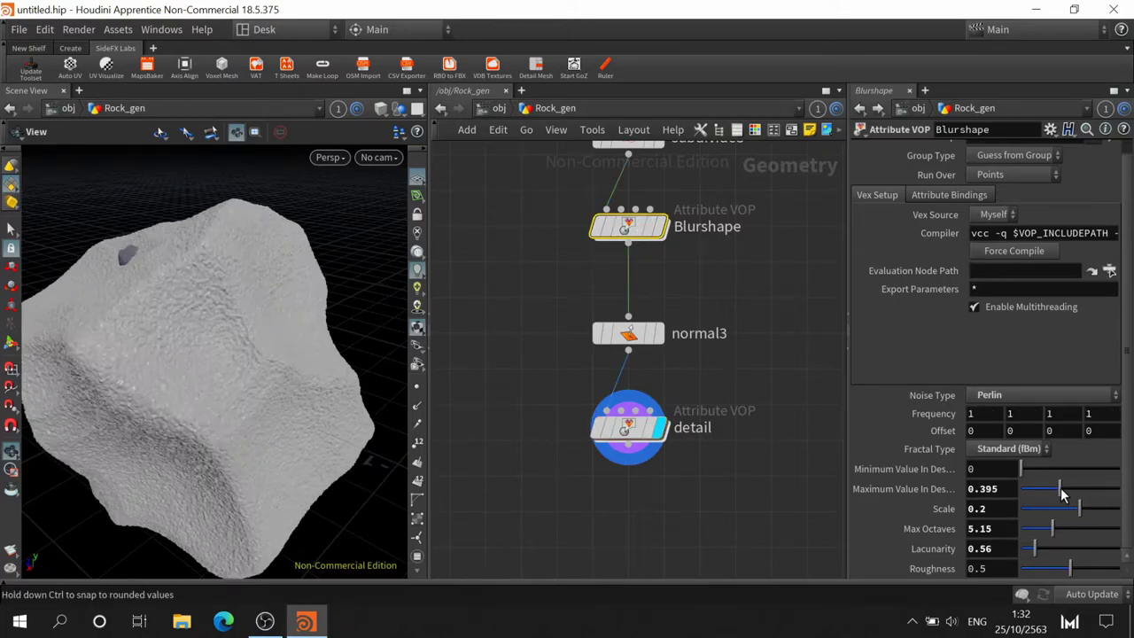
mouse_move(1088, 492)
mouse_down()
mouse_move(1041, 493)
mouse_move(1106, 516)
mouse_up()
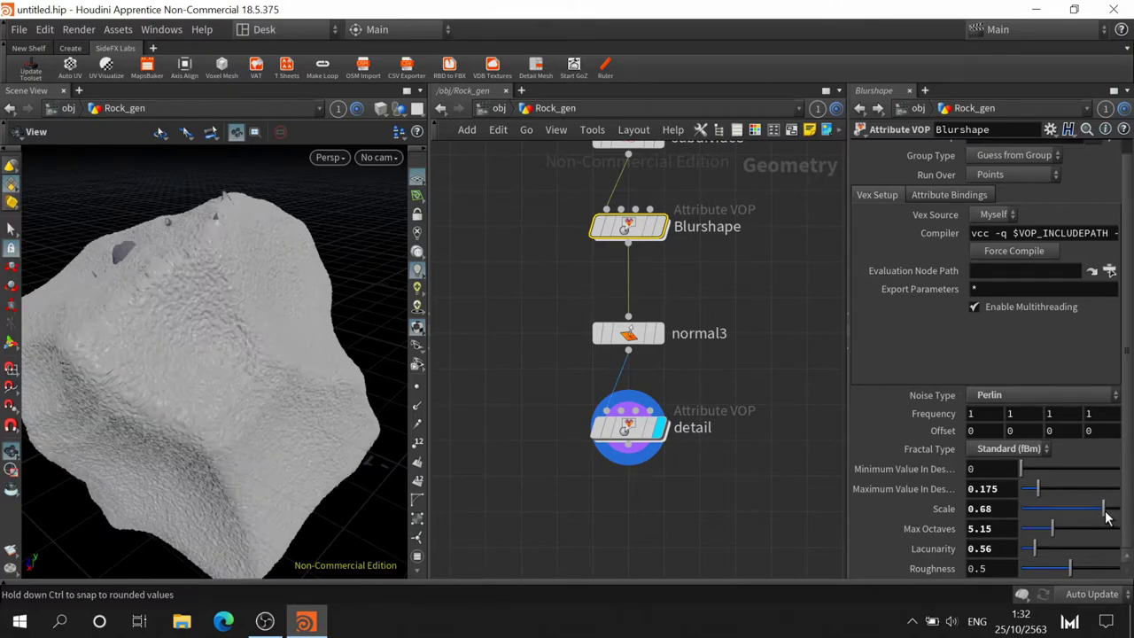
mouse_move(203, 331)
mouse_down()
mouse_move(340, 301)
mouse_move(293, 345)
mouse_move(263, 325)
mouse_move(372, 398)
mouse_up()
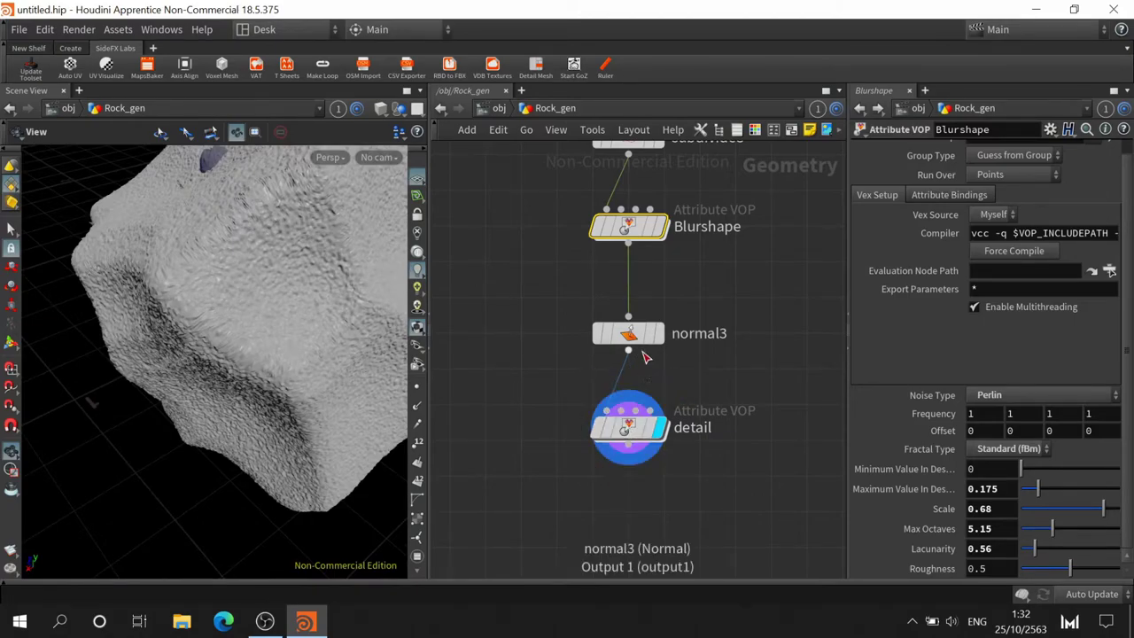
drag(636, 449, 626, 522)
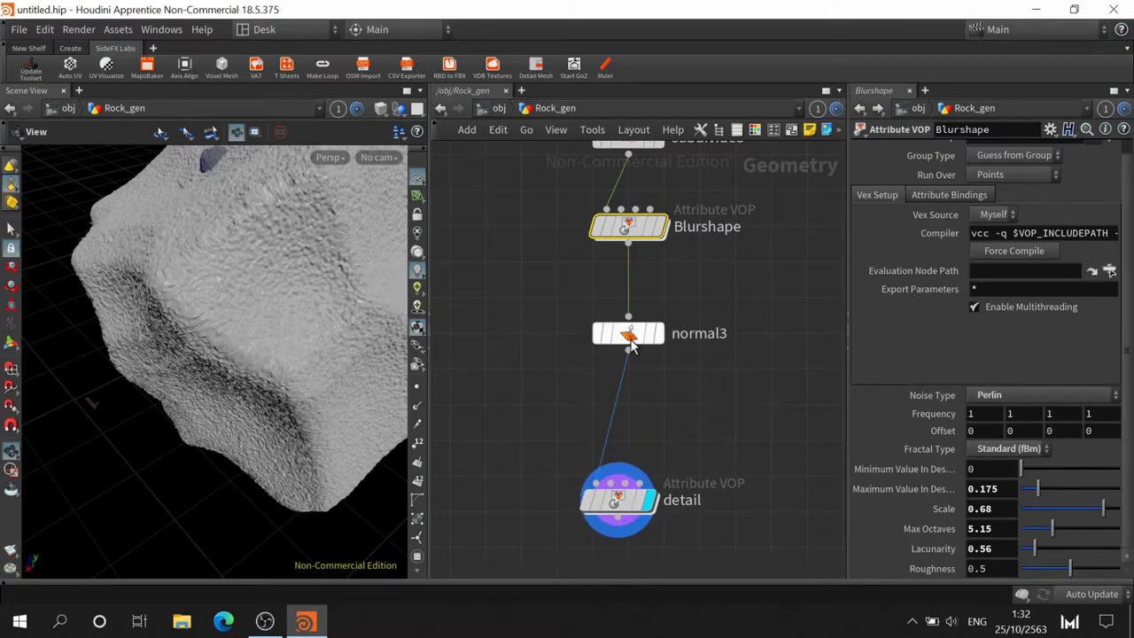
Insert a Mountain noise node, mountain2, on the wire after normal3
key(Tab)
text(mo)
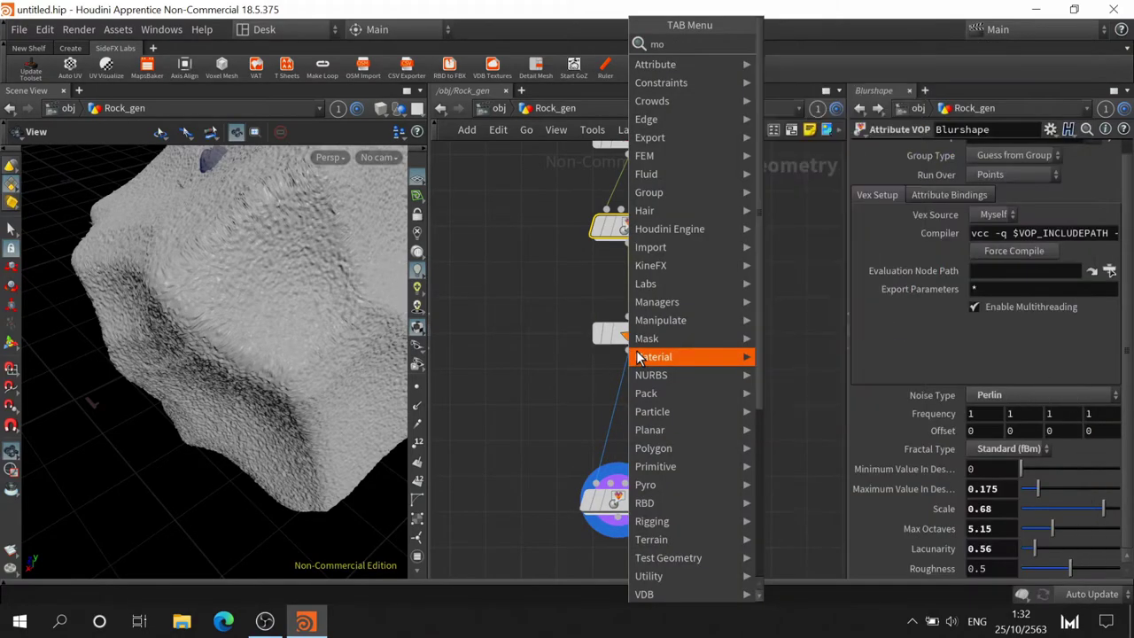
text(u)
click(826, 43)
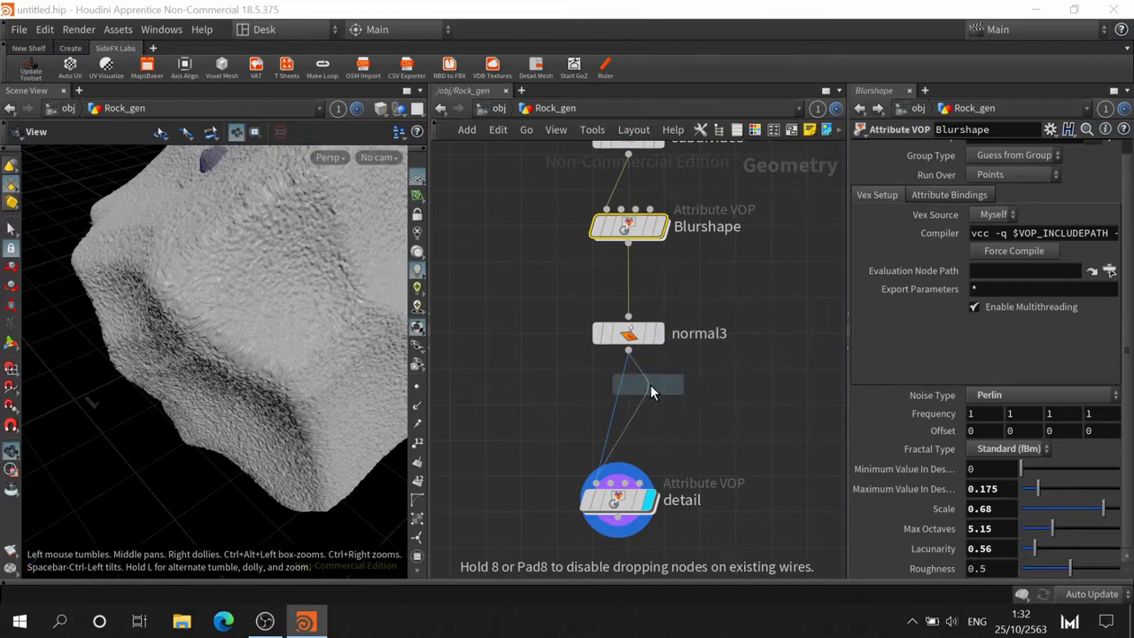
click(618, 419)
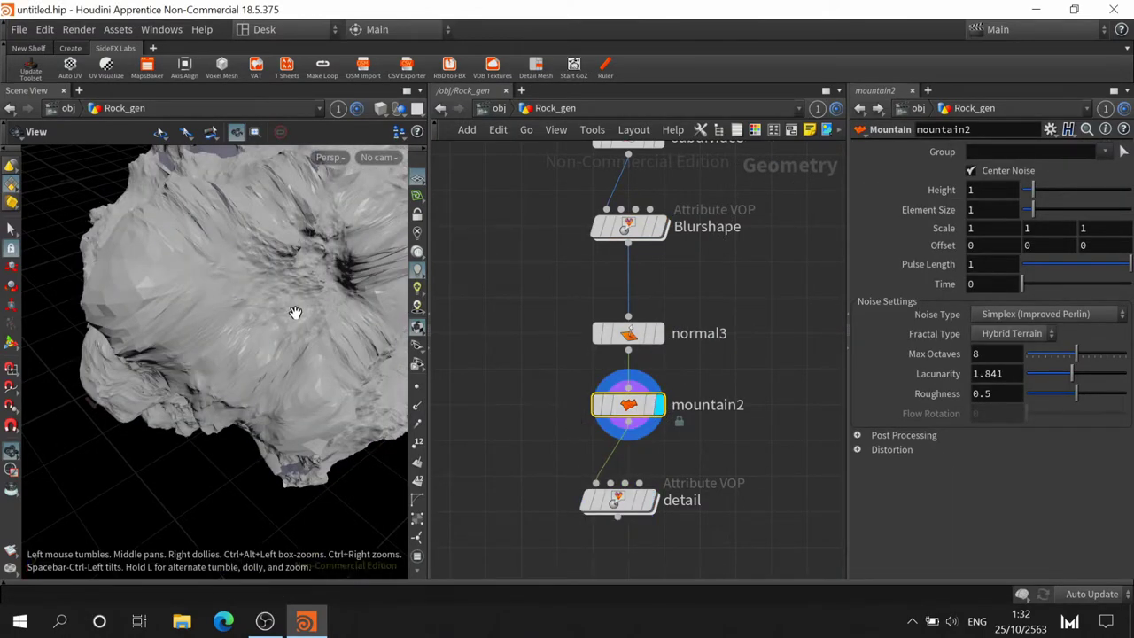
mouse_move(296, 314)
mouse_down()
mouse_move(190, 337)
mouse_move(256, 381)
mouse_up()
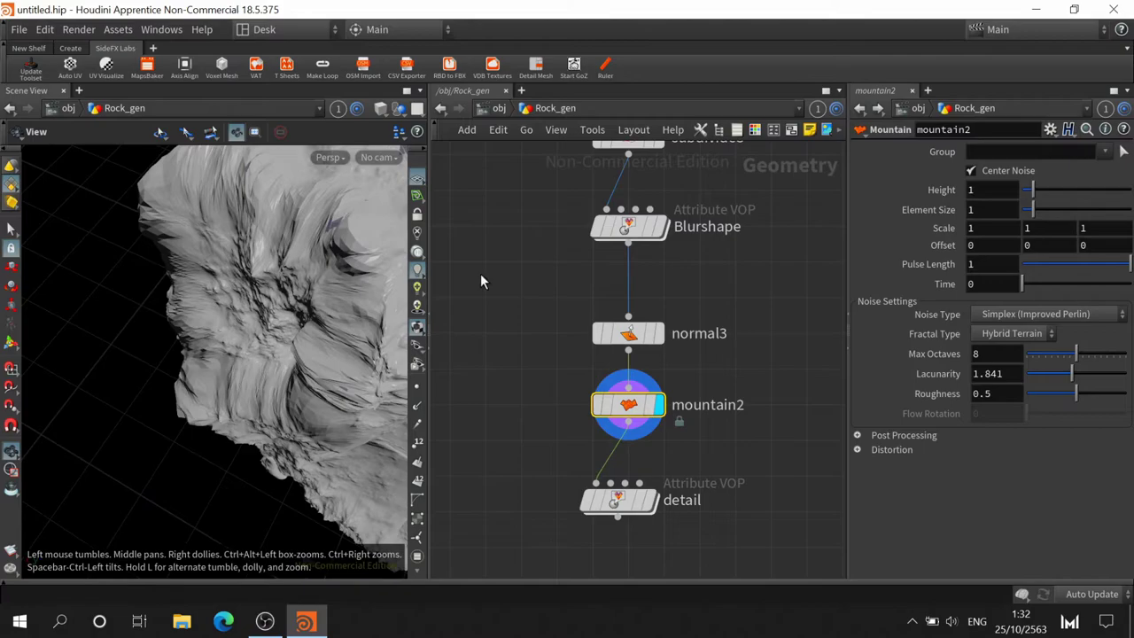
Set mountain2's noise scale to 3 with the value ladder
mouse_move(944, 232)
middle_down()
mouse_move(959, 200)
mouse_move(1054, 196)
middle_up()
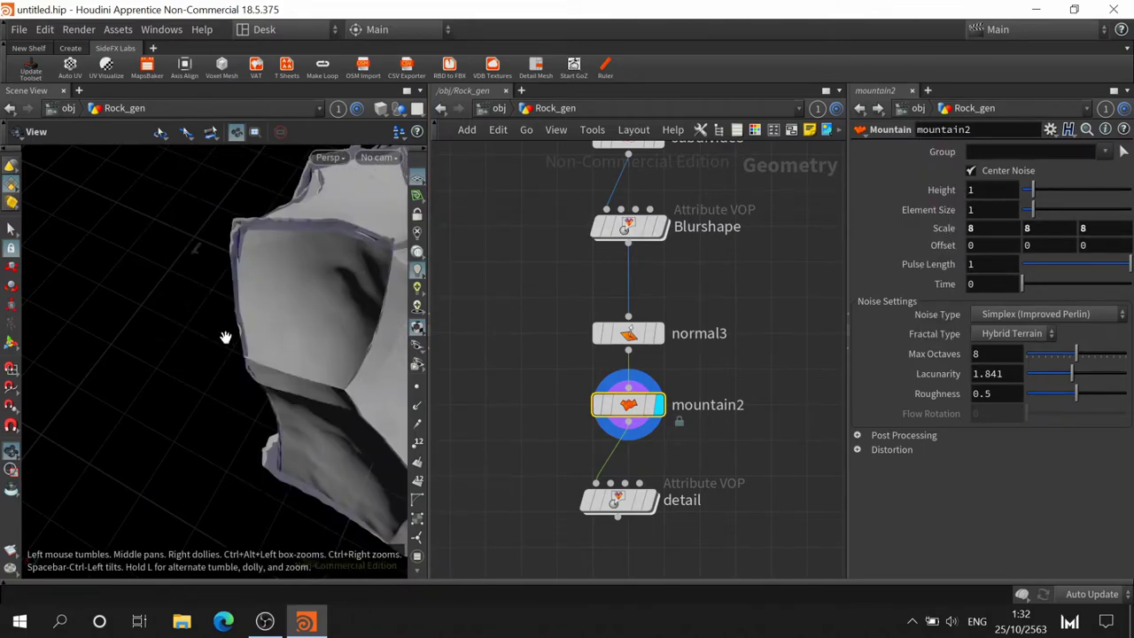
drag(290, 342, 134, 325)
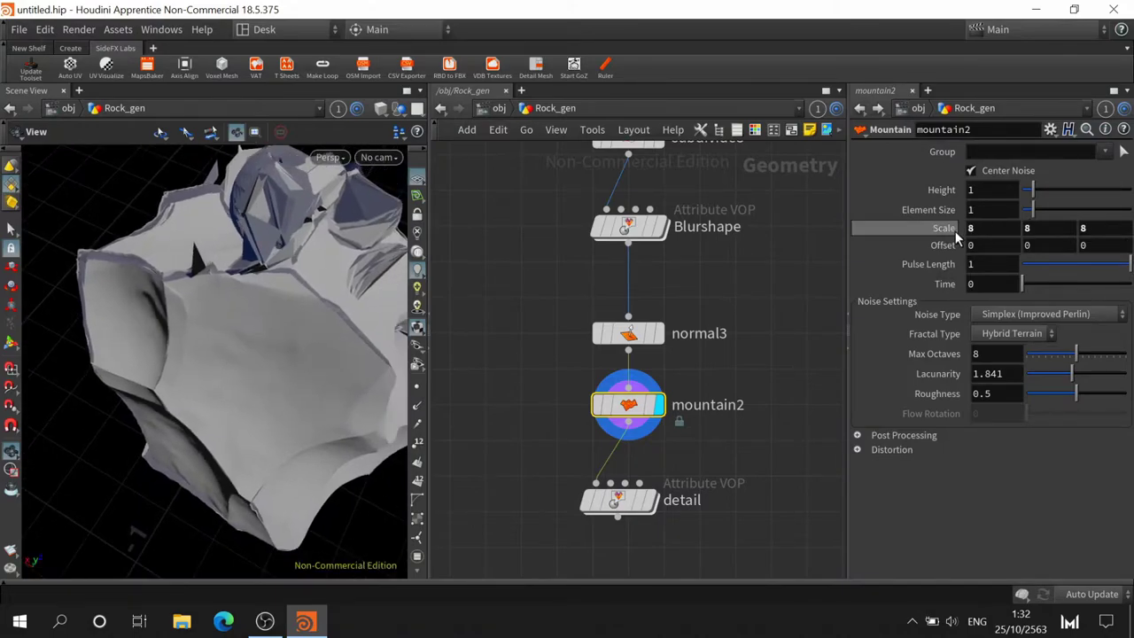
mouse_move(946, 231)
middle_down()
mouse_move(955, 218)
mouse_move(944, 202)
mouse_move(887, 204)
mouse_move(903, 203)
middle_up()
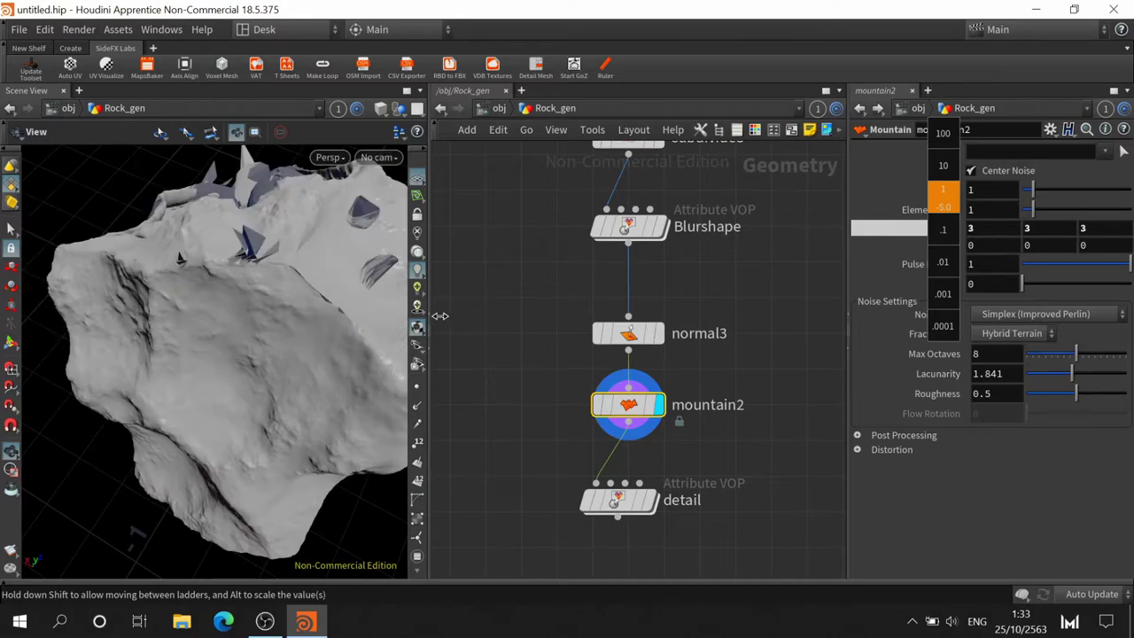
Set mountain2's X, Y and Z scale values to 2
middle_drag(441, 316, 440, 315)
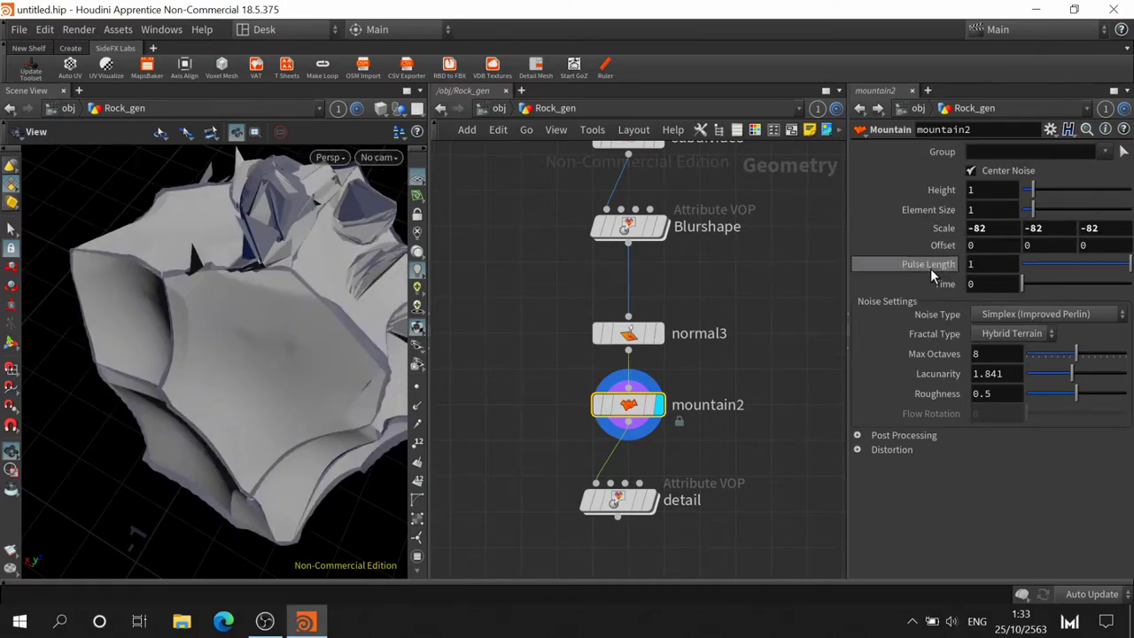
double_click(999, 227)
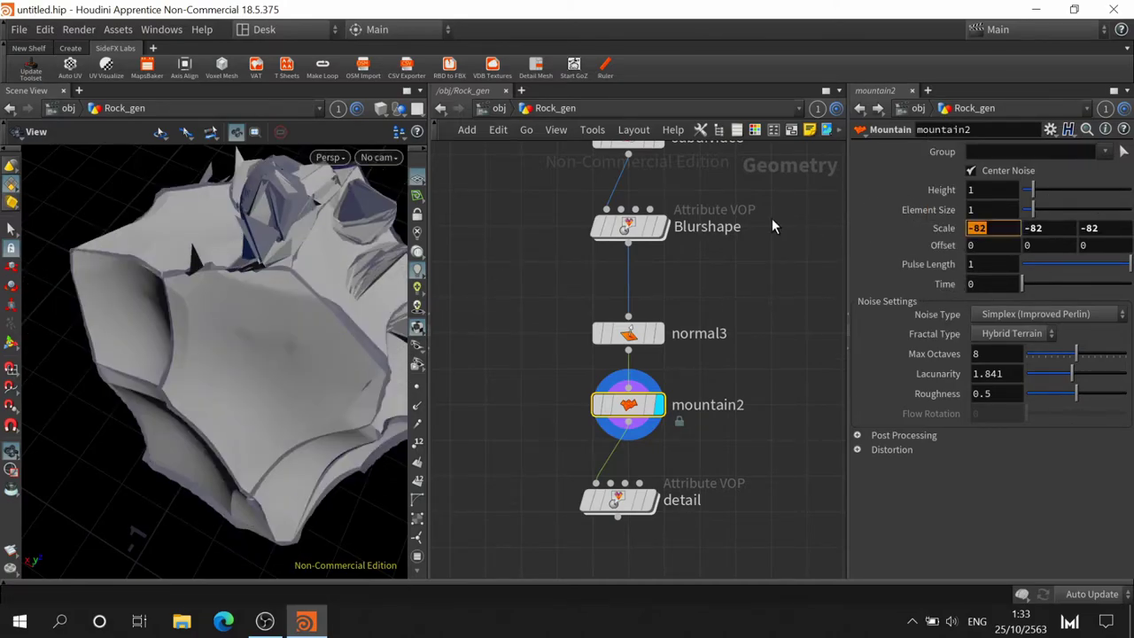
text(2)
key(Tab)
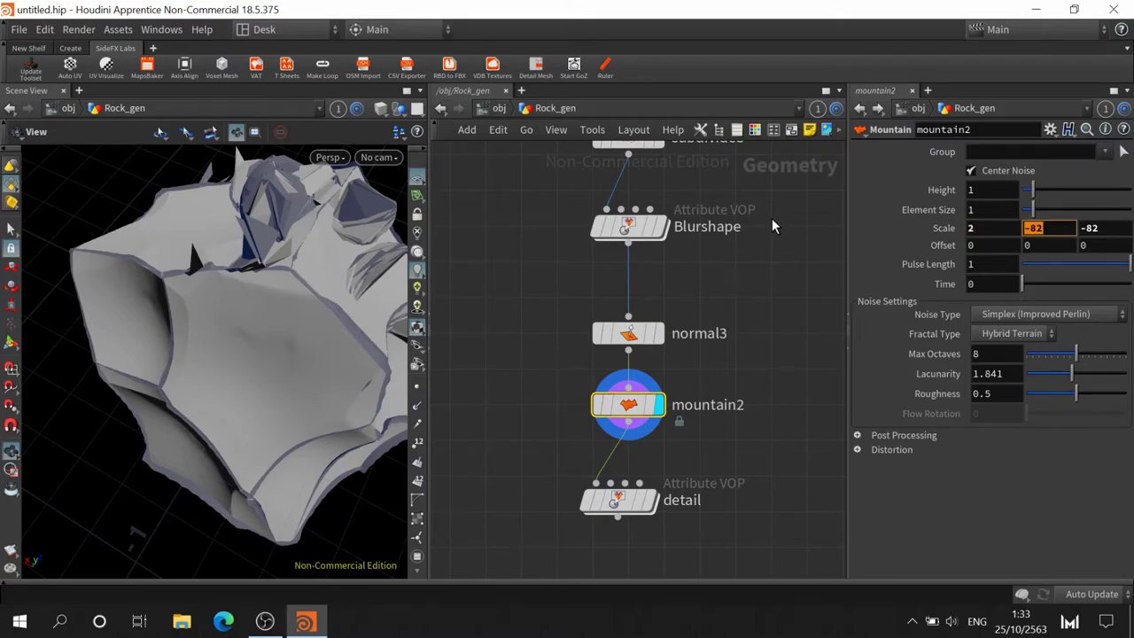
text(2)
key(Tab)
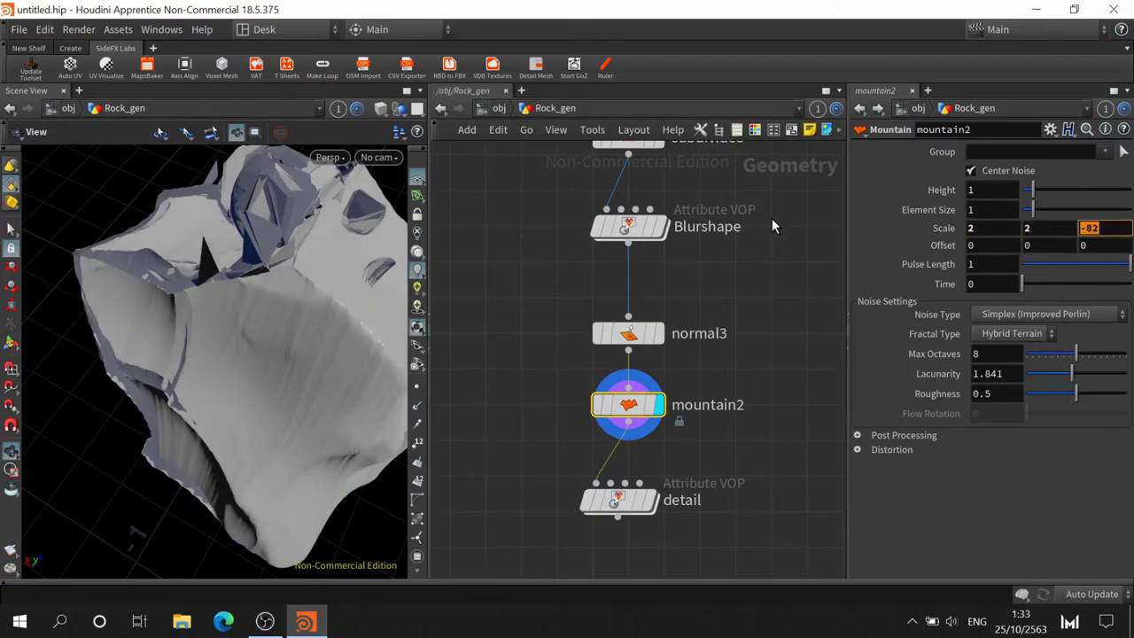
text(2)
key(Return)
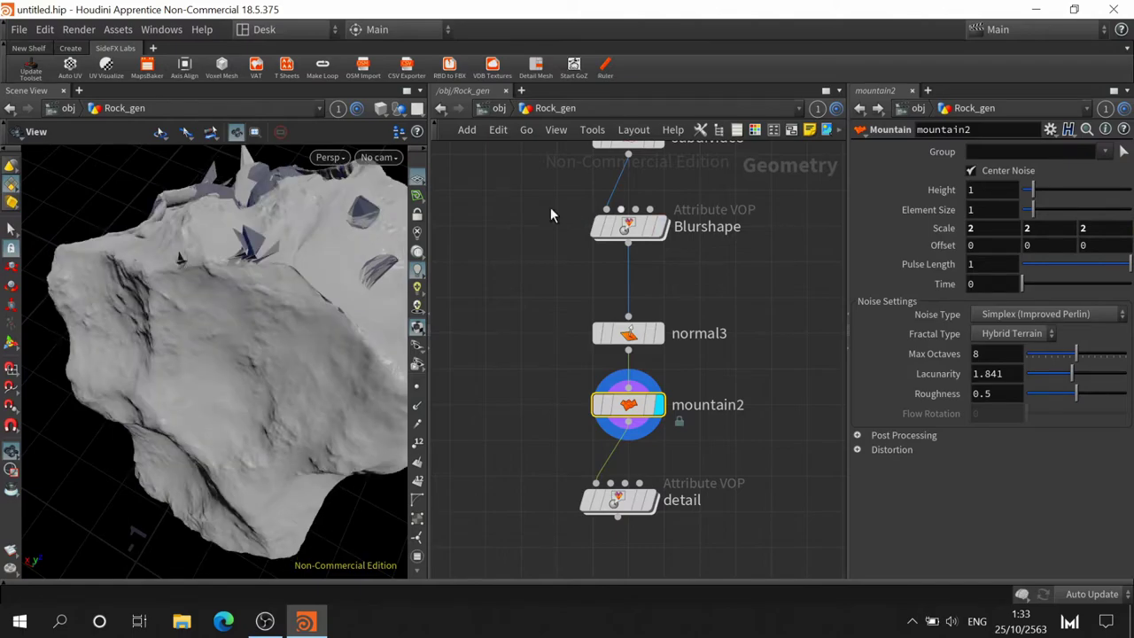
drag(315, 347, 332, 258)
drag(304, 209, 353, 236)
mouse_move(347, 298)
mouse_down()
mouse_move(313, 316)
mouse_move(291, 359)
mouse_move(228, 342)
mouse_move(266, 397)
mouse_up()
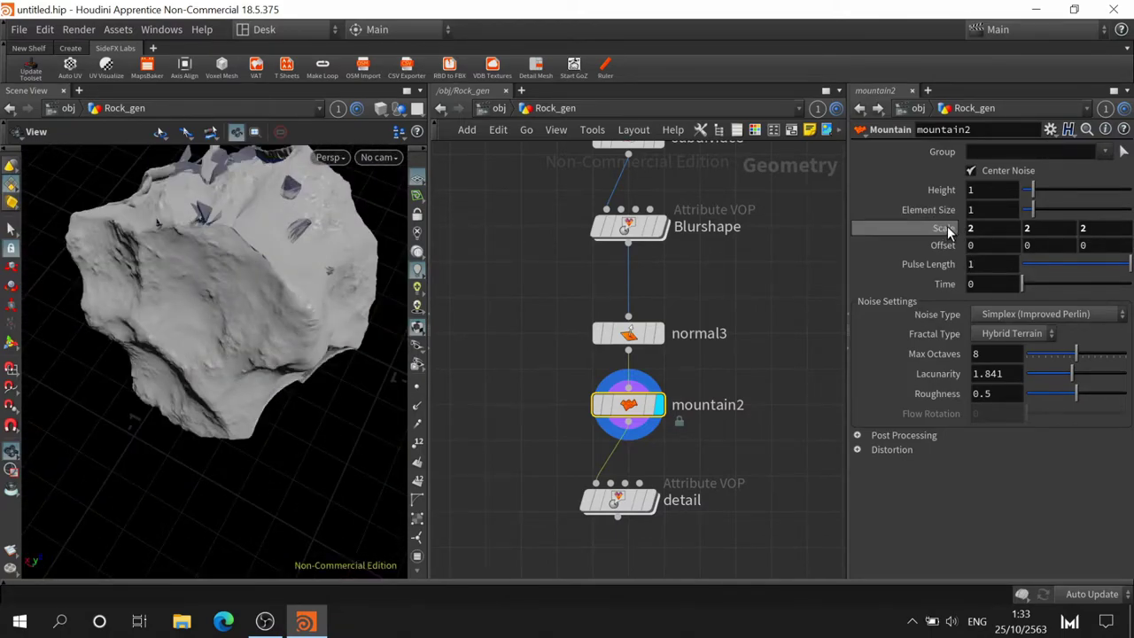
Fine-tune mountain2's scale to 1.82 and its height to 0.31
mouse_move(944, 230)
middle_down()
mouse_move(946, 257)
mouse_move(926, 263)
mouse_move(574, 293)
middle_up()
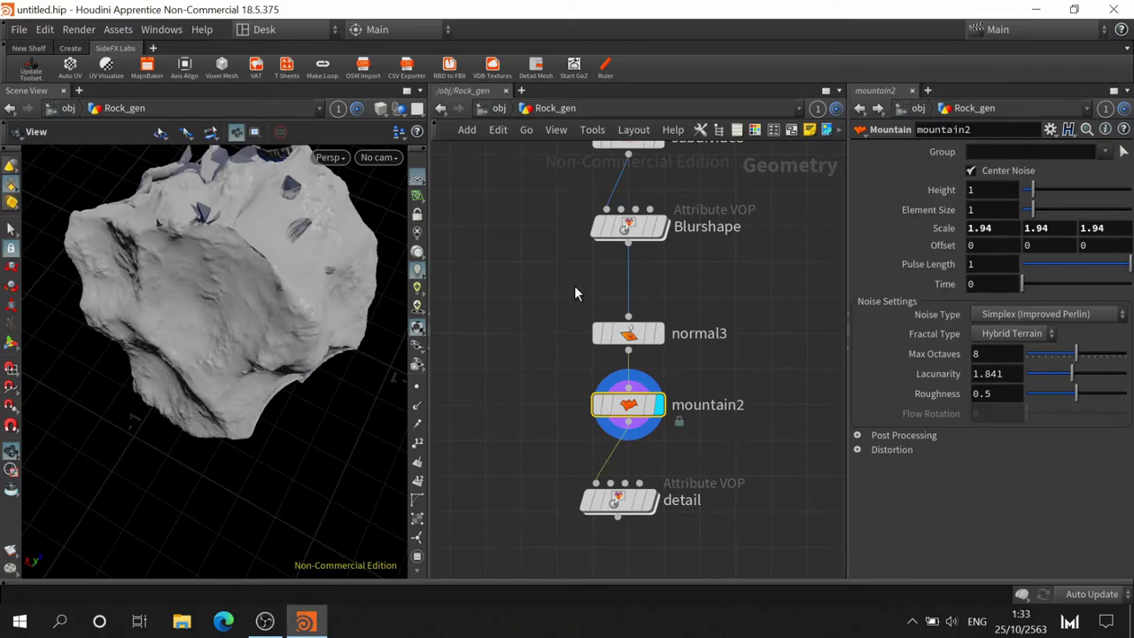
middle_drag(1099, 243, 1050, 200)
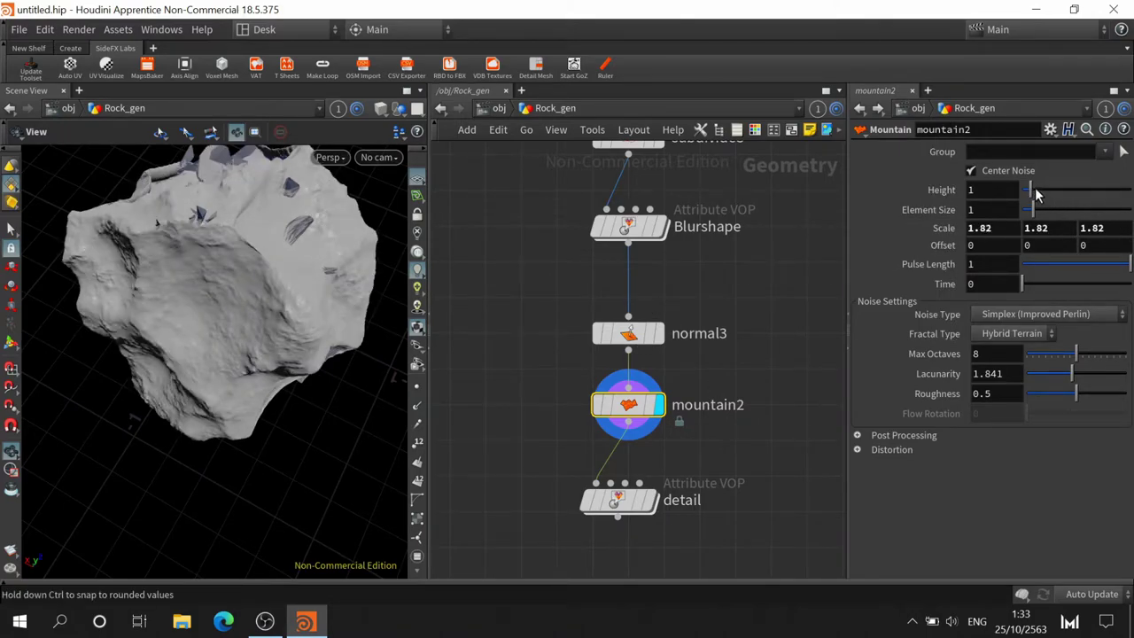
drag(1036, 193, 1043, 193)
click(1041, 194)
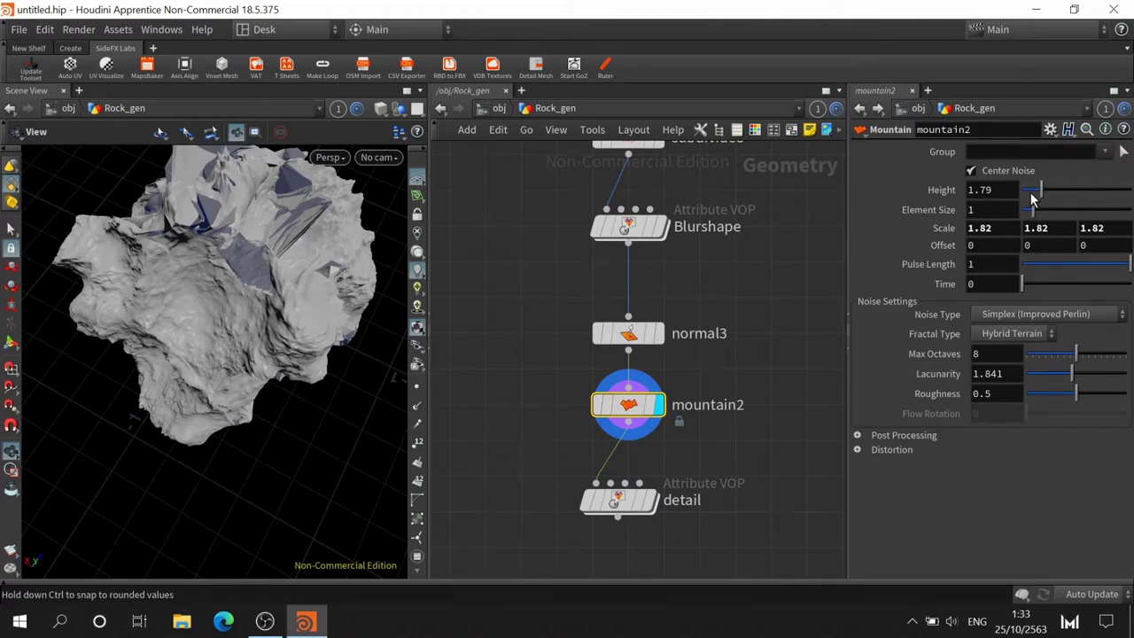
click(1028, 197)
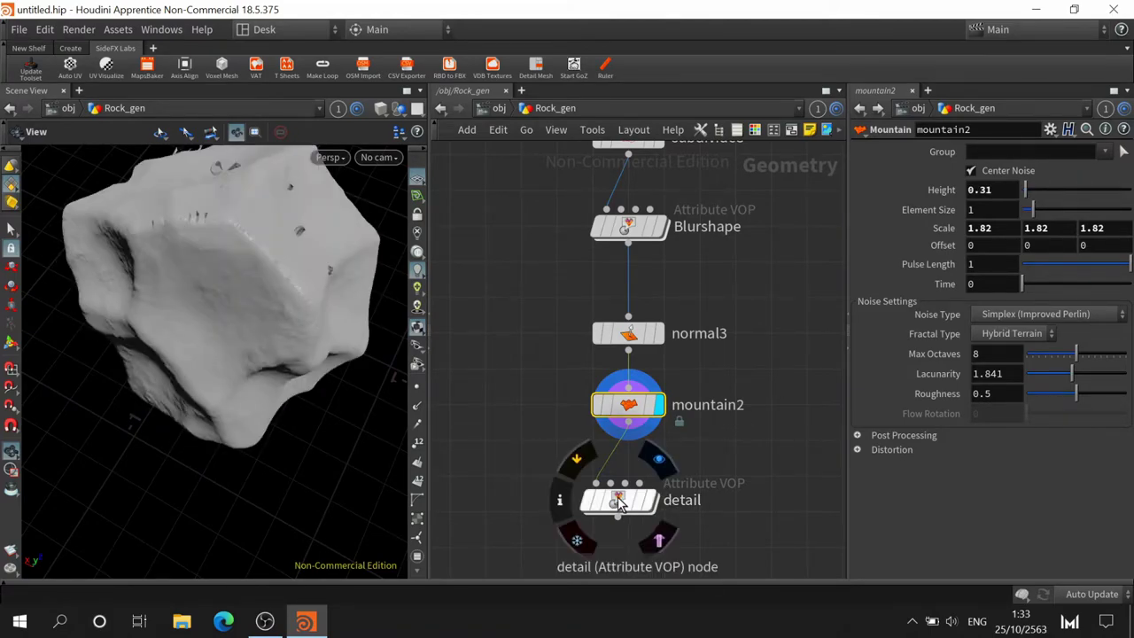
Display normal3's result and move mountain2 and detail down to make room
middle_drag(818, 387, 772, 212)
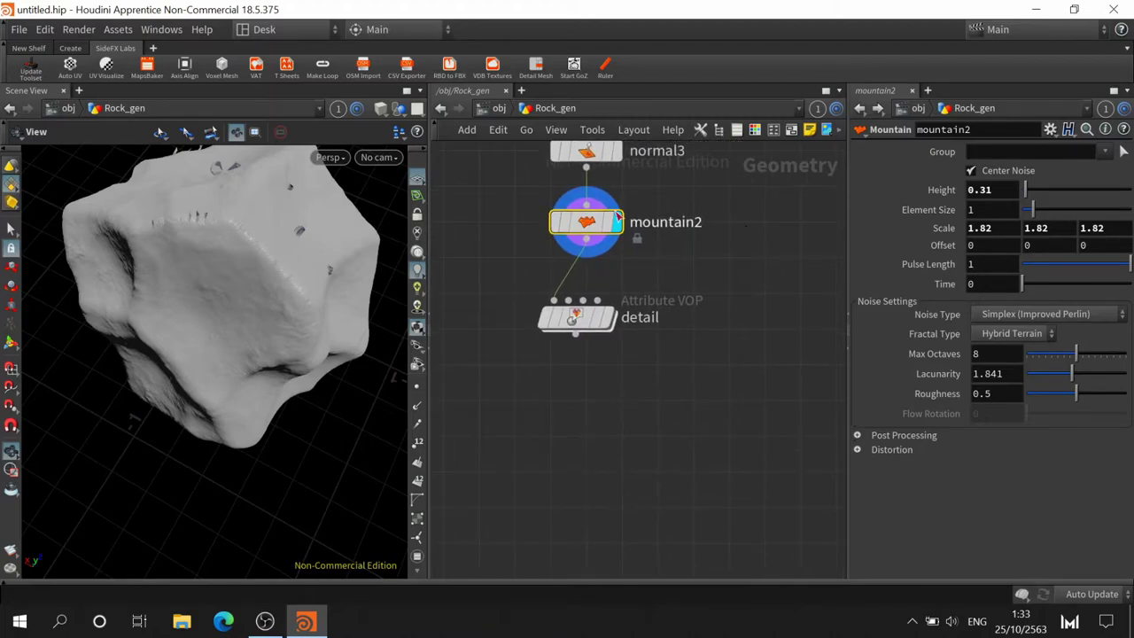
middle_drag(653, 182, 682, 294)
click(650, 265)
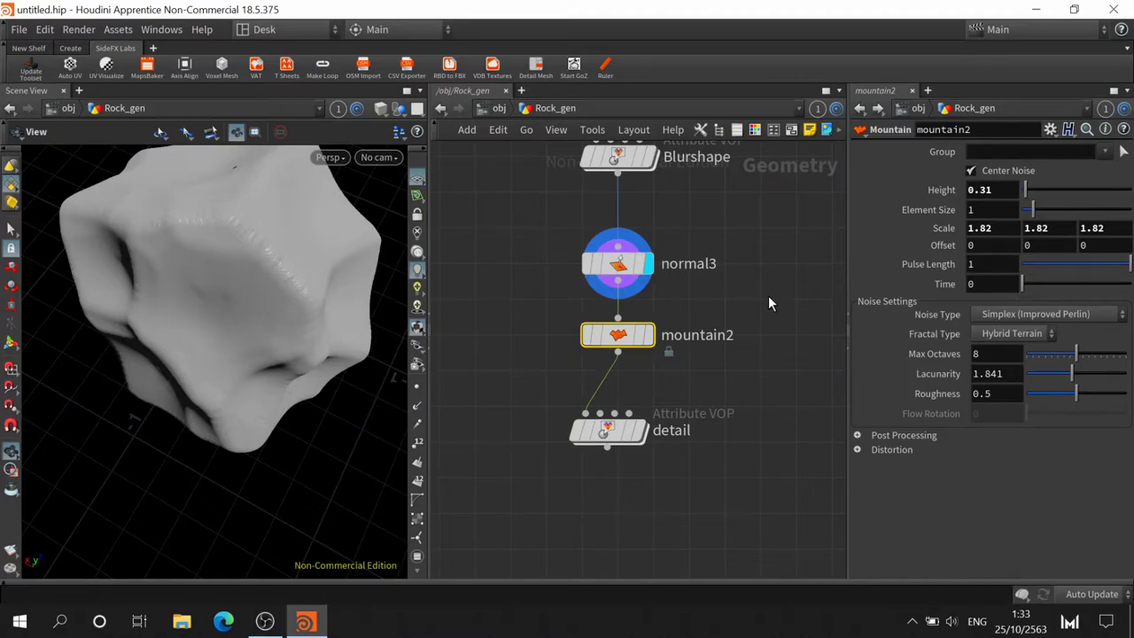
drag(768, 303, 540, 477)
drag(622, 336, 621, 491)
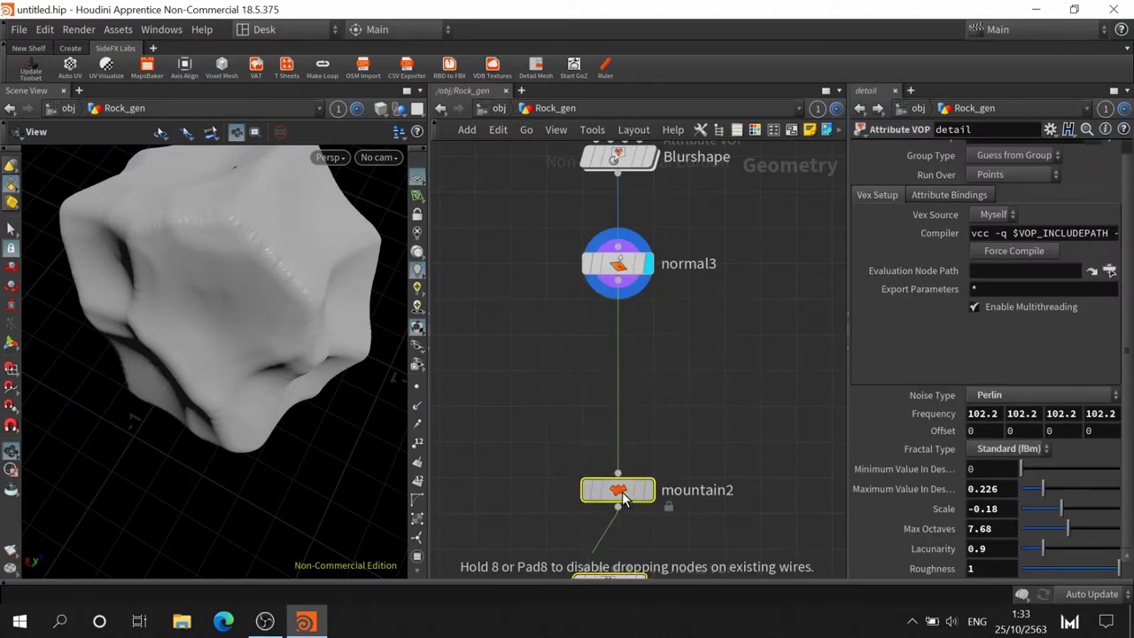
Add a Labs Voxel Mesh node, voxelmesh1, on the wire after normal3
key(Tab)
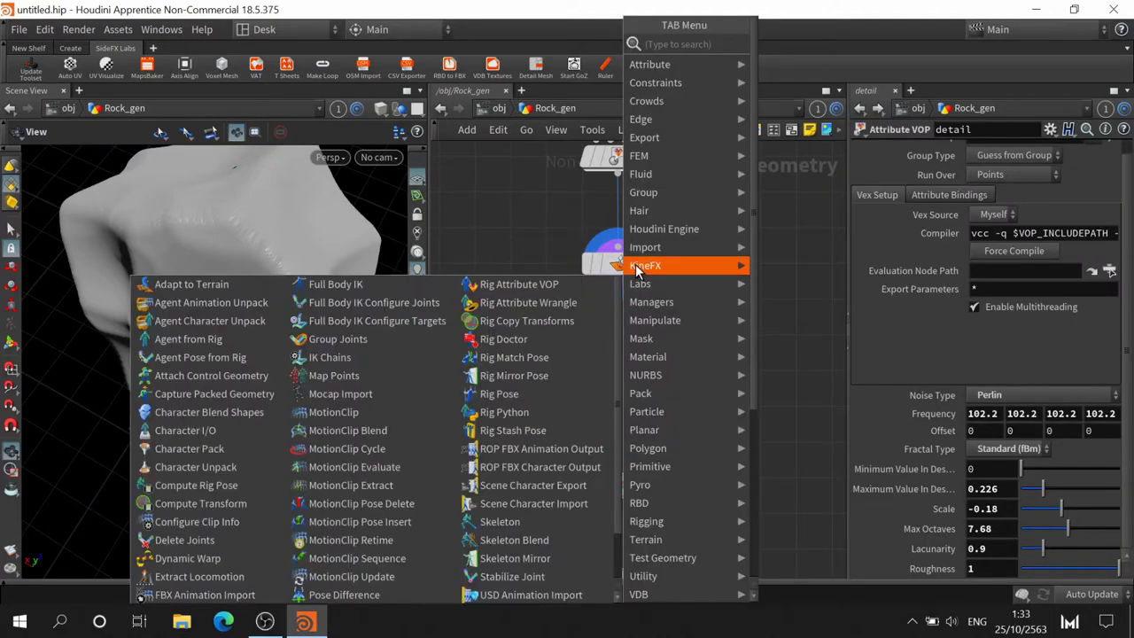
text(voxel)
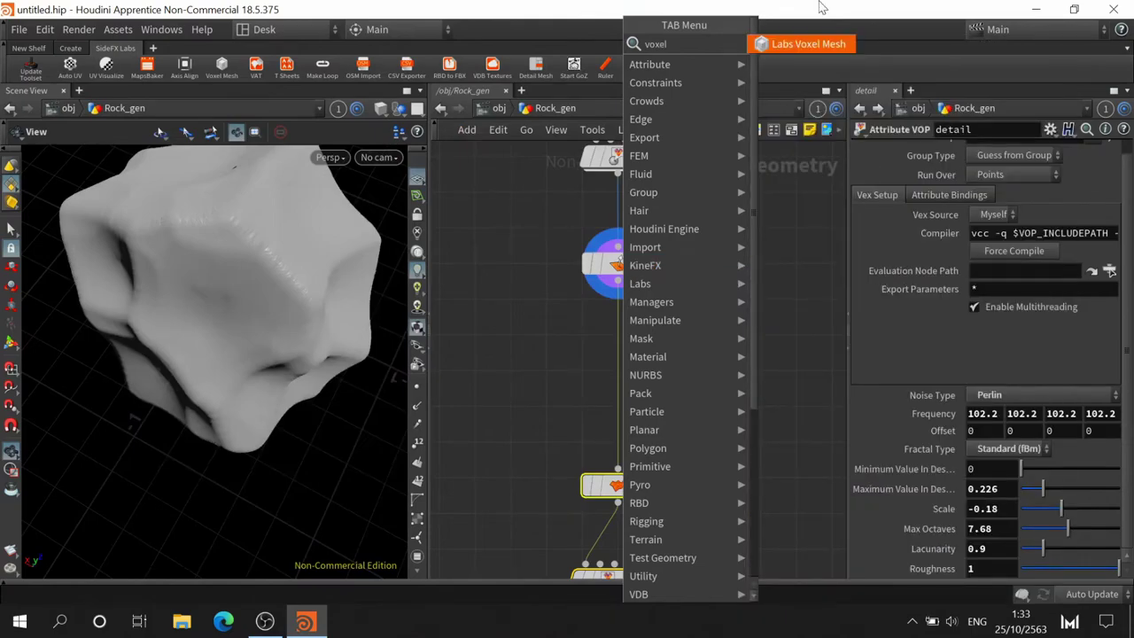
click(825, 47)
click(635, 359)
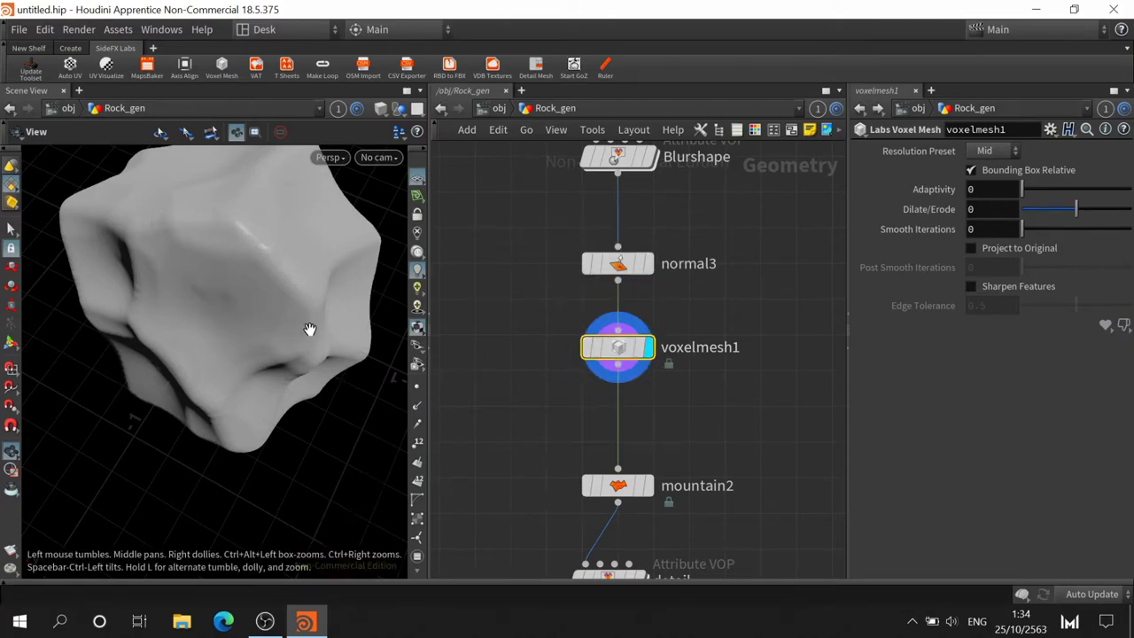
Compare normal3 with the voxel-remeshed rock and check voxelmesh1's polygon counts
scroll(235, 264, up, 3)
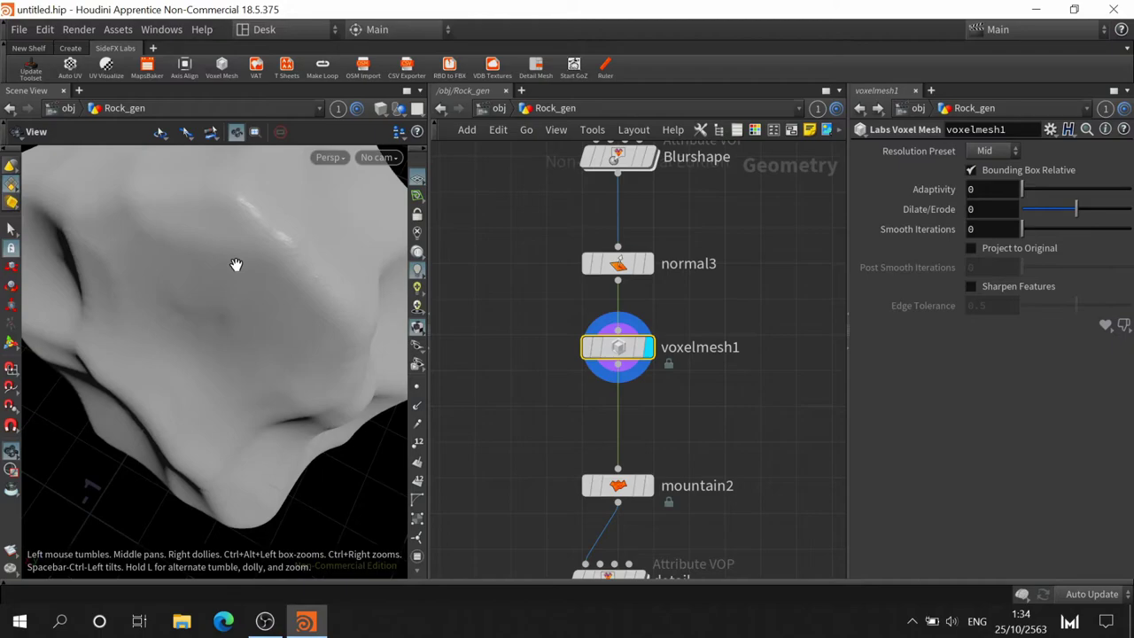
scroll(233, 364, down, 4)
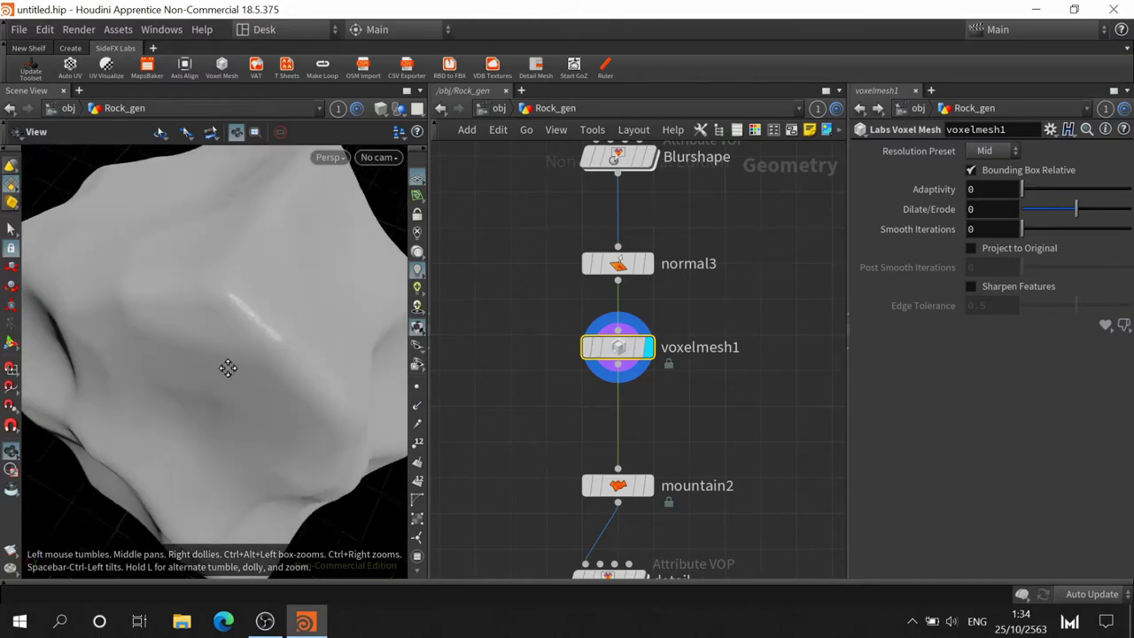
click(650, 266)
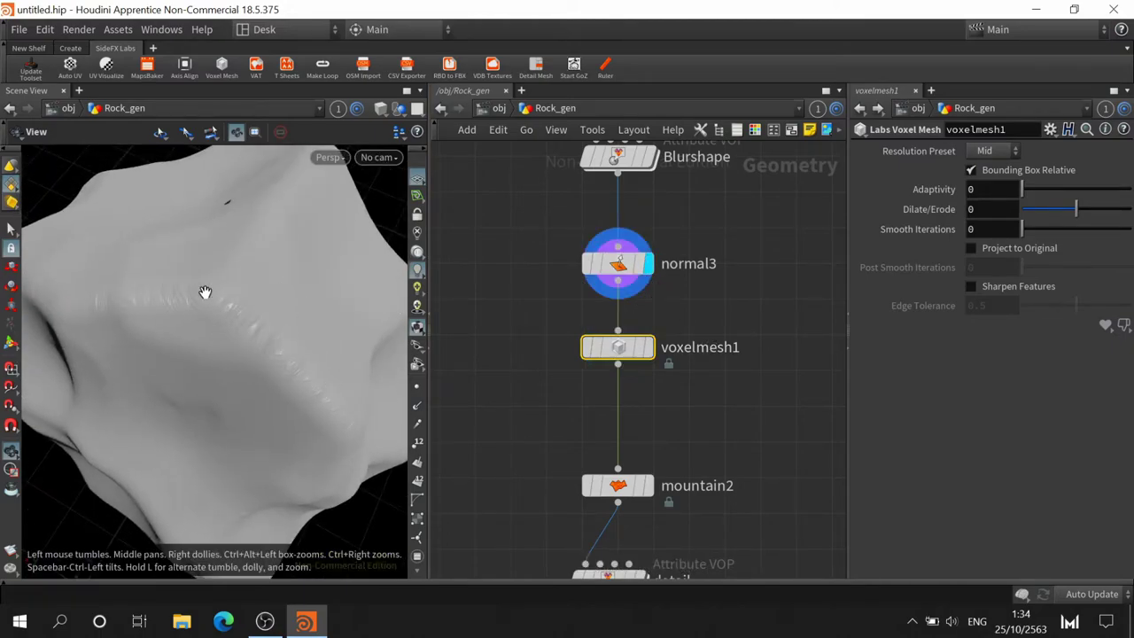
click(650, 347)
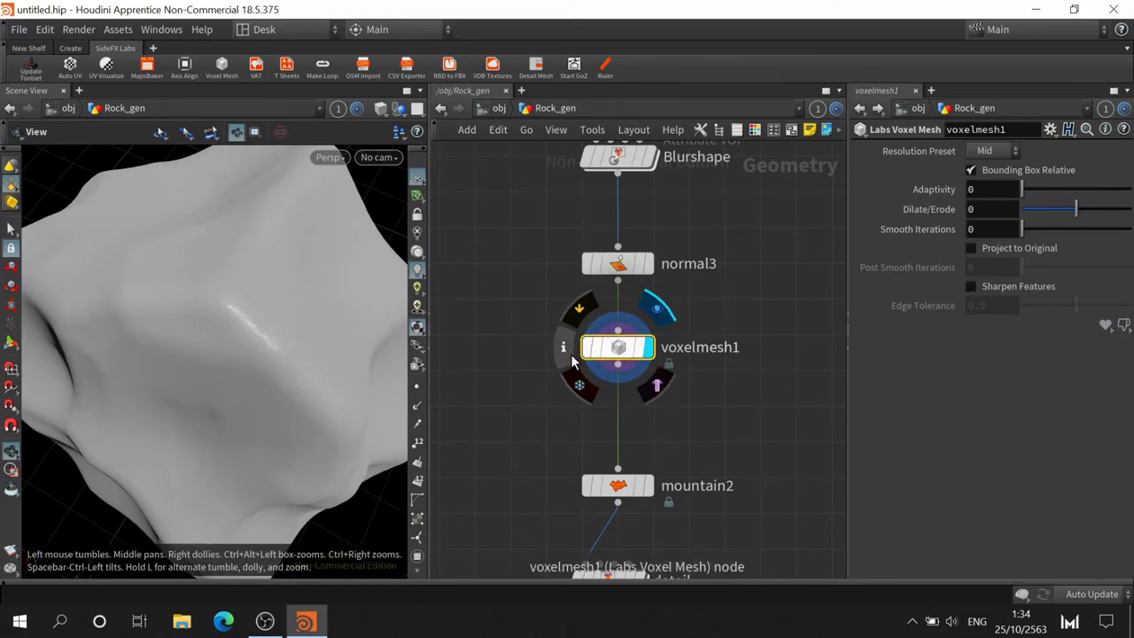
click(571, 353)
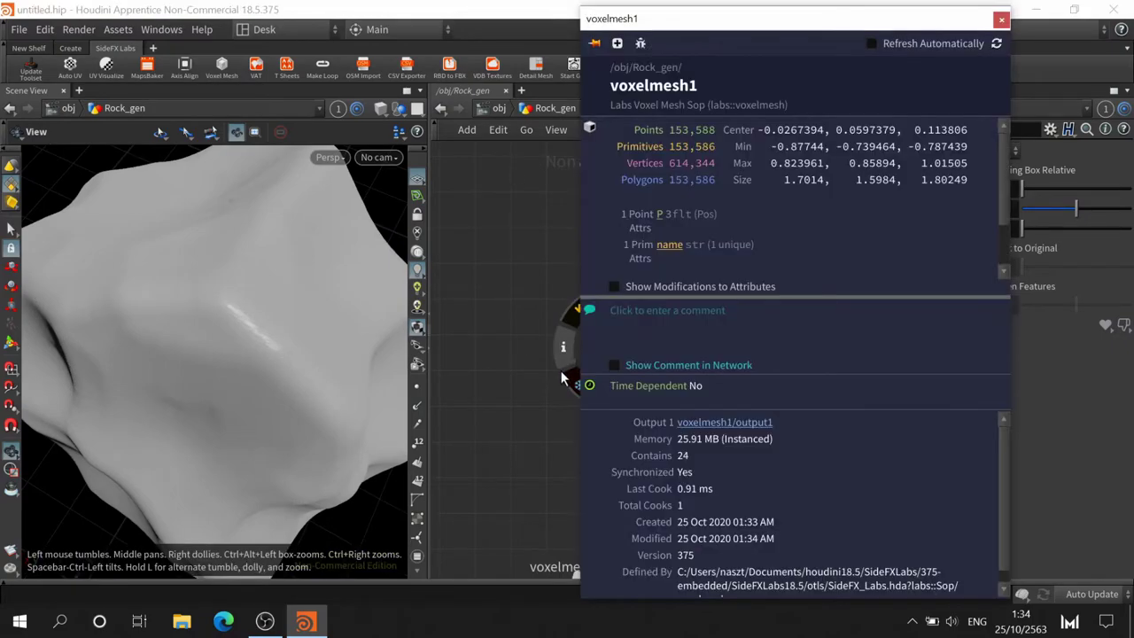
click(1001, 19)
Display mountain2's result on the rock, then select normal3 to show its parameters
middle_drag(760, 440, 747, 267)
click(679, 322)
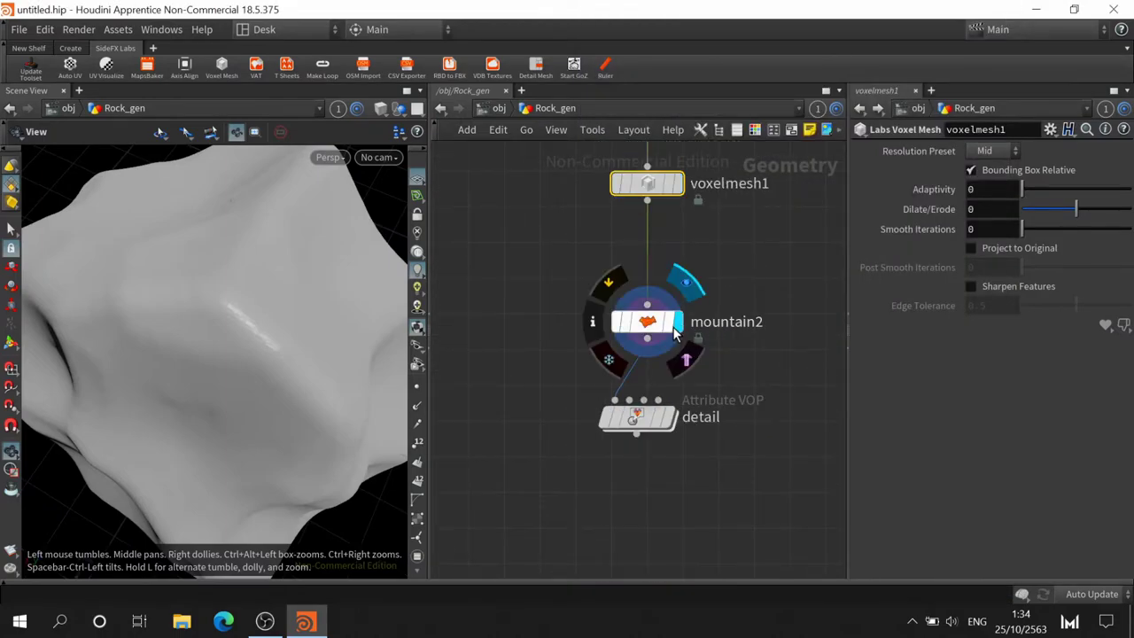
click(647, 322)
mouse_move(248, 445)
mouse_down()
mouse_move(211, 342)
mouse_move(183, 329)
mouse_move(200, 319)
mouse_move(218, 329)
mouse_move(206, 345)
mouse_move(215, 354)
mouse_move(139, 375)
mouse_move(227, 387)
mouse_move(123, 354)
mouse_move(157, 418)
mouse_move(106, 384)
mouse_move(203, 404)
mouse_move(336, 392)
mouse_up()
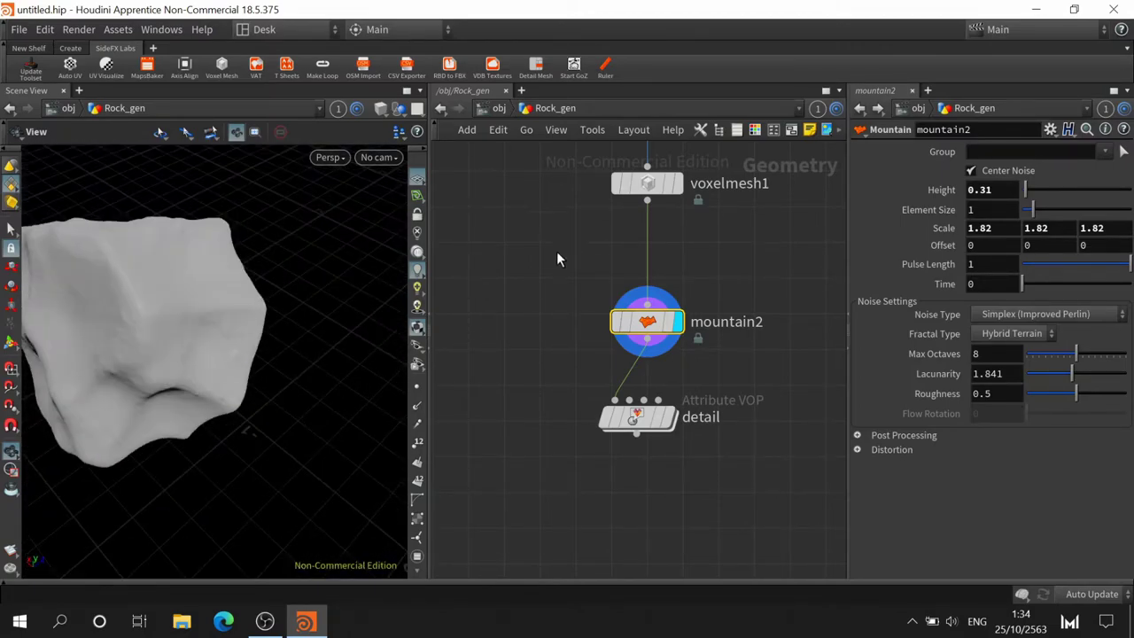
middle_drag(557, 250, 576, 378)
click(667, 227)
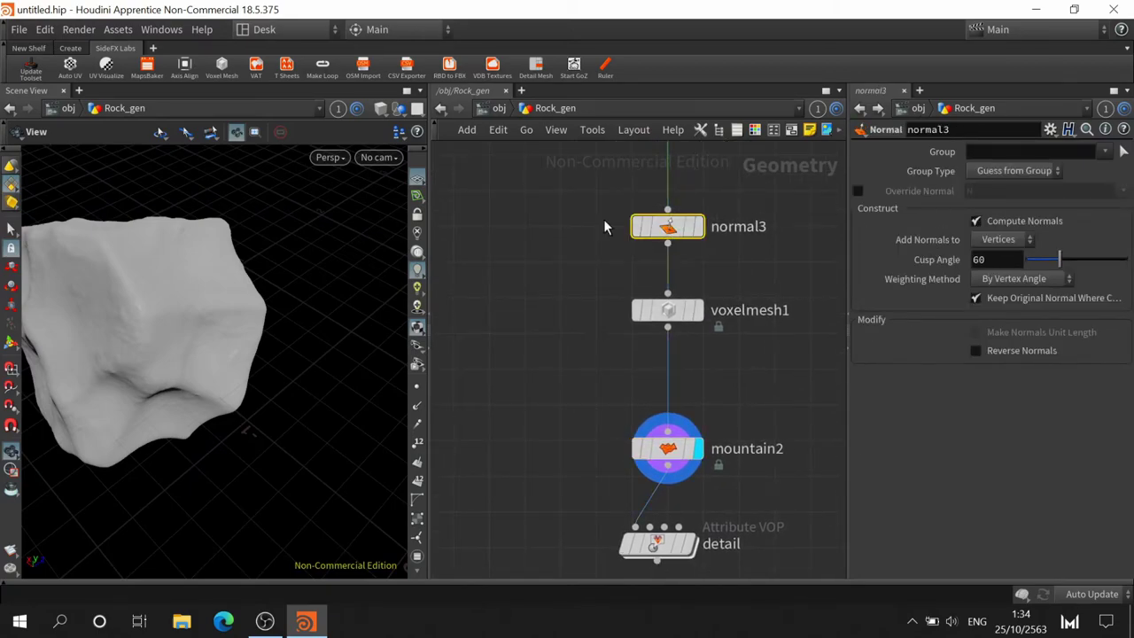
Select Blurshape, set its Scale to 0.08, and orbit to inspect the faceted rock
middle_drag(604, 227, 610, 388)
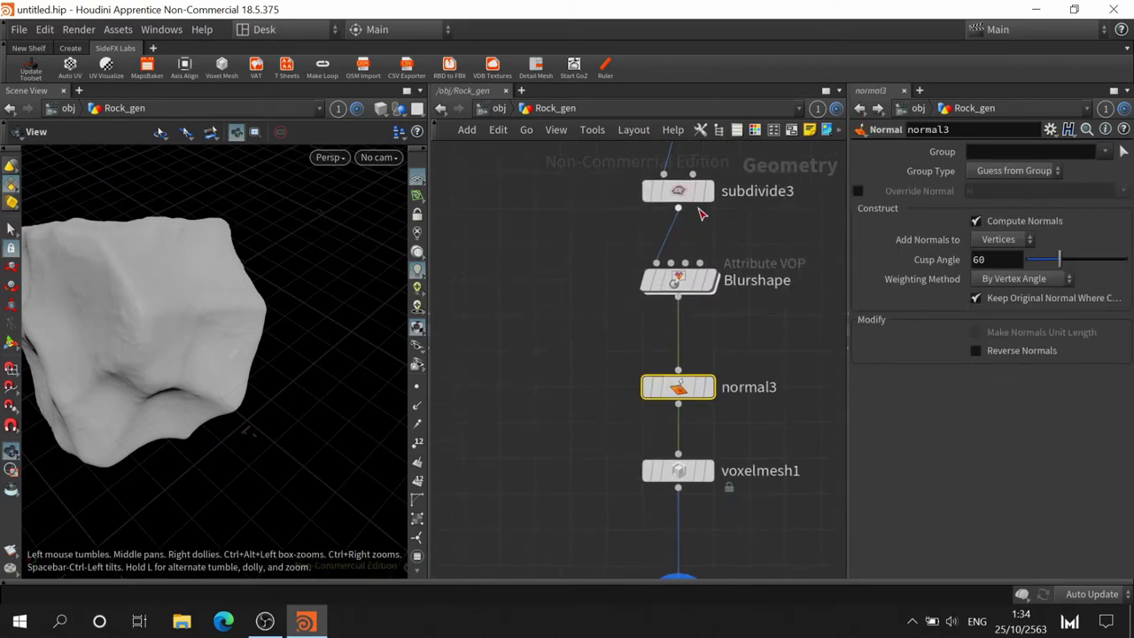
click(648, 283)
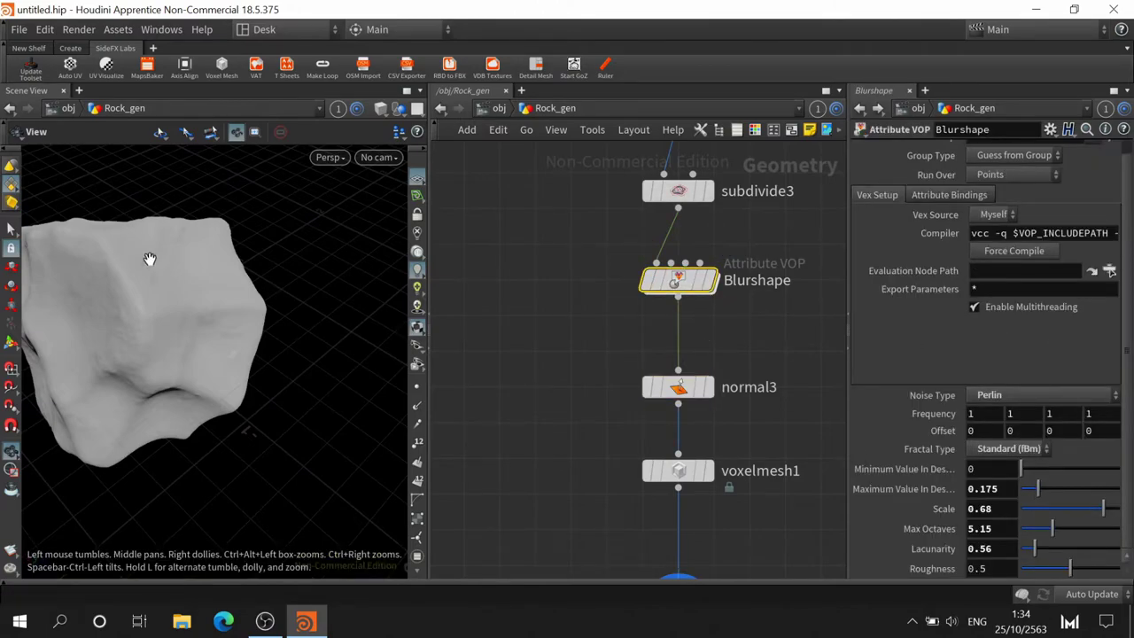
mouse_move(172, 294)
mouse_down()
mouse_move(157, 324)
mouse_move(276, 307)
mouse_move(233, 346)
mouse_up()
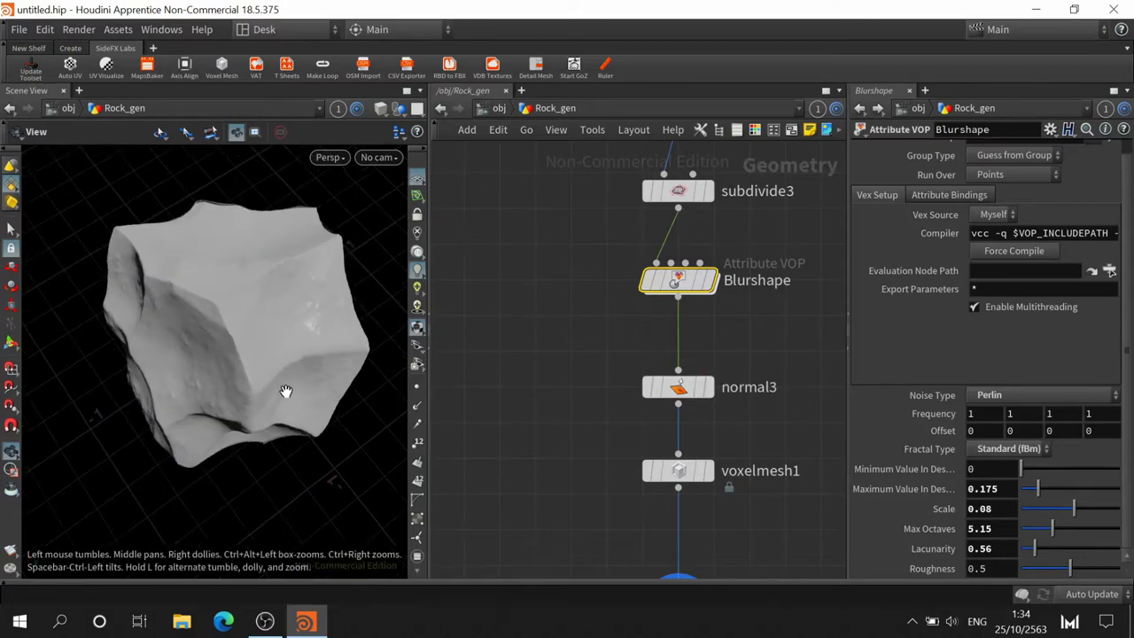
mouse_move(285, 391)
mouse_down()
mouse_move(235, 355)
mouse_move(133, 359)
mouse_move(292, 342)
mouse_move(280, 300)
mouse_move(294, 418)
mouse_move(207, 385)
mouse_move(265, 417)
mouse_move(325, 381)
mouse_move(298, 405)
mouse_move(279, 390)
mouse_move(285, 346)
mouse_move(394, 392)
mouse_up()
mouse_move(278, 301)
mouse_down()
mouse_move(286, 296)
mouse_move(310, 376)
mouse_move(240, 328)
mouse_move(264, 275)
mouse_move(389, 354)
mouse_up()
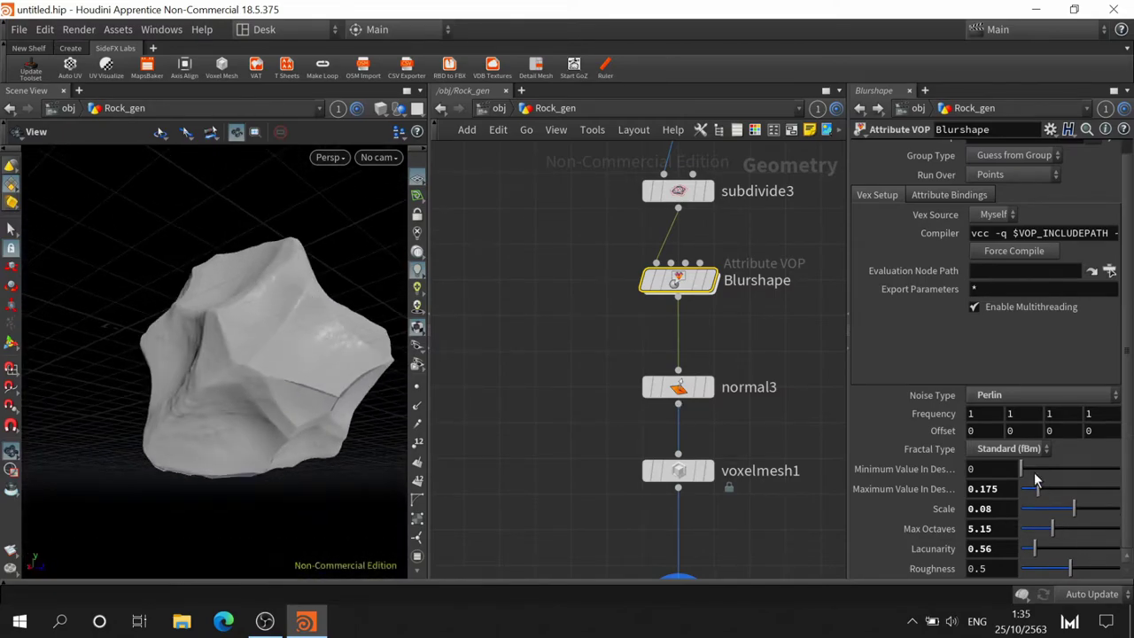
Raise Blurshape's Scale to 0.27 and display Blurshape's result on the rock
click(1084, 512)
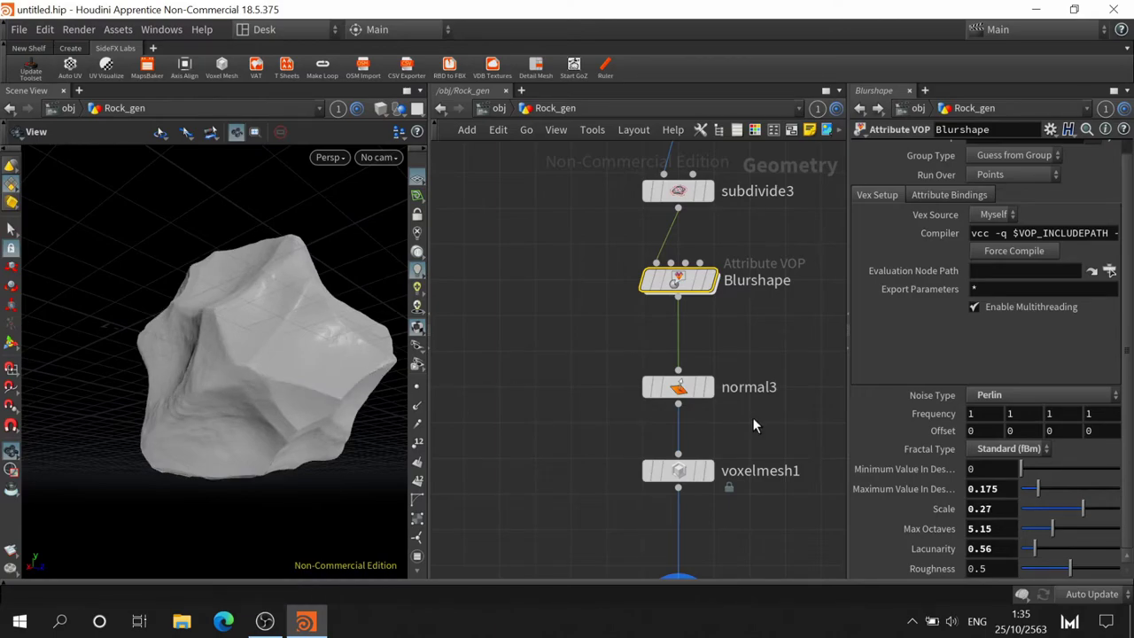
mouse_move(324, 329)
mouse_down()
mouse_move(271, 347)
mouse_move(195, 522)
mouse_up()
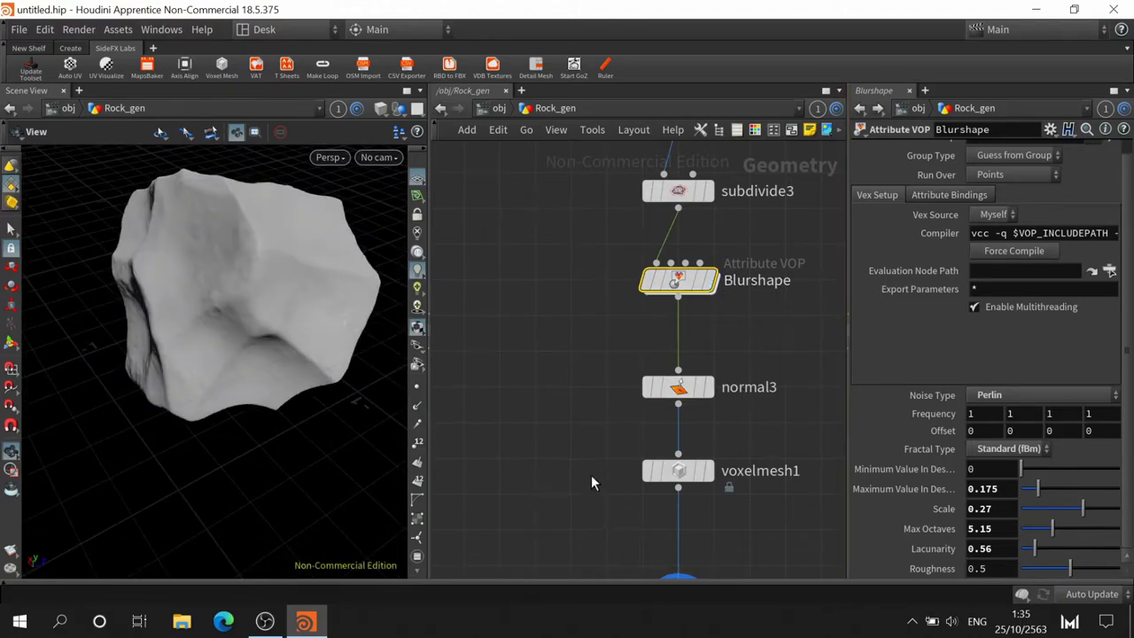
middle_drag(730, 266, 727, 398)
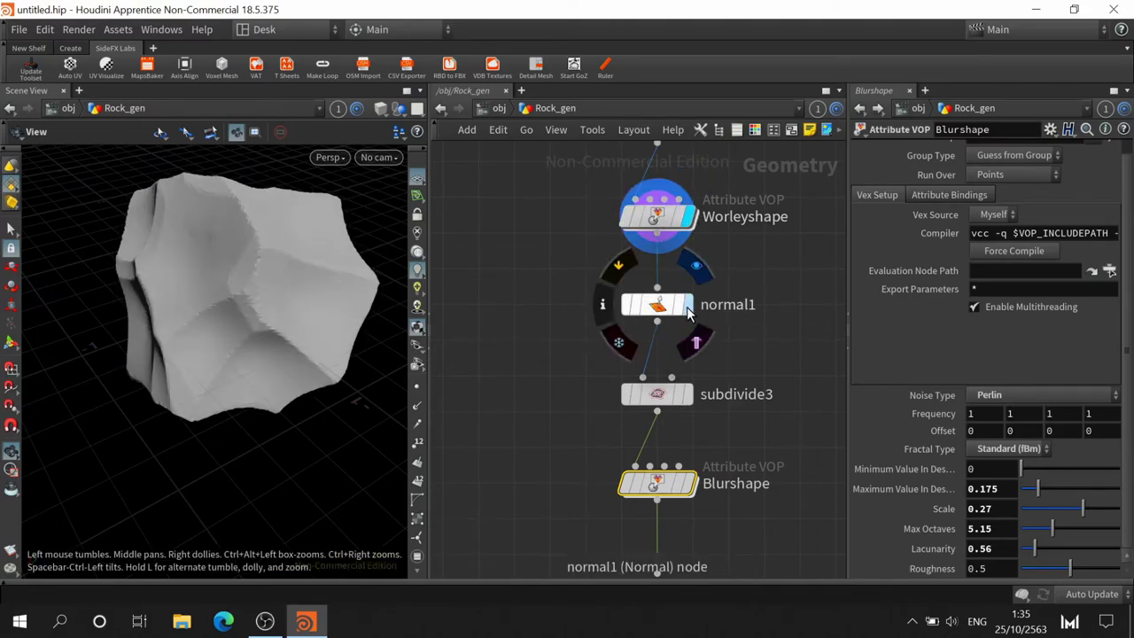
mouse_move(678, 192)
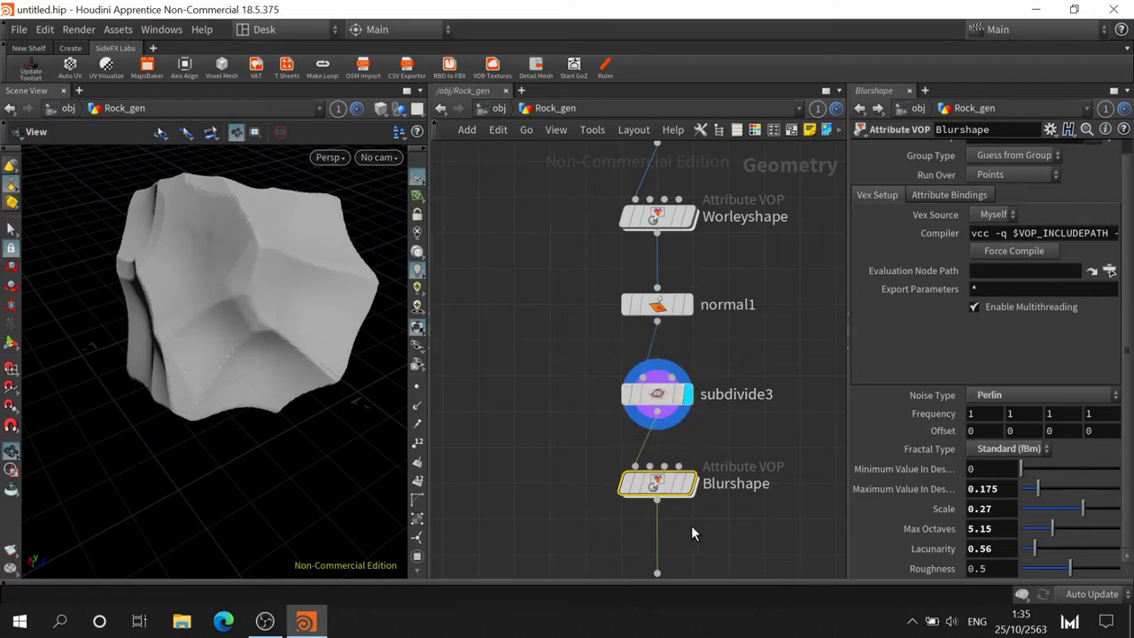
click(689, 483)
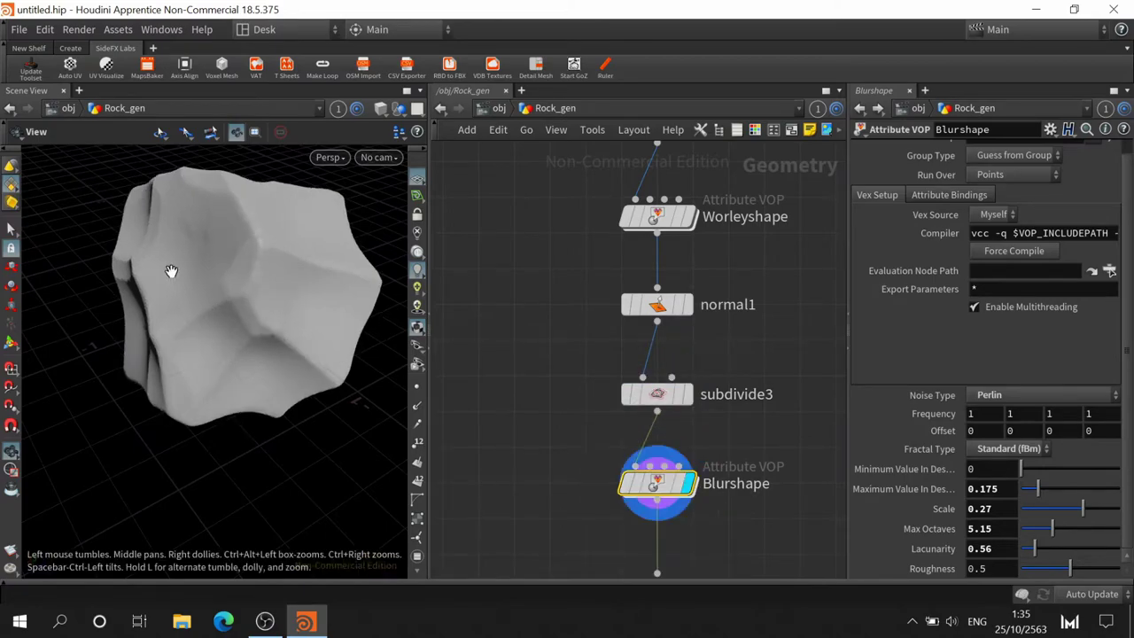
mouse_move(254, 272)
mouse_down()
mouse_move(261, 319)
mouse_move(286, 274)
mouse_move(319, 292)
mouse_up()
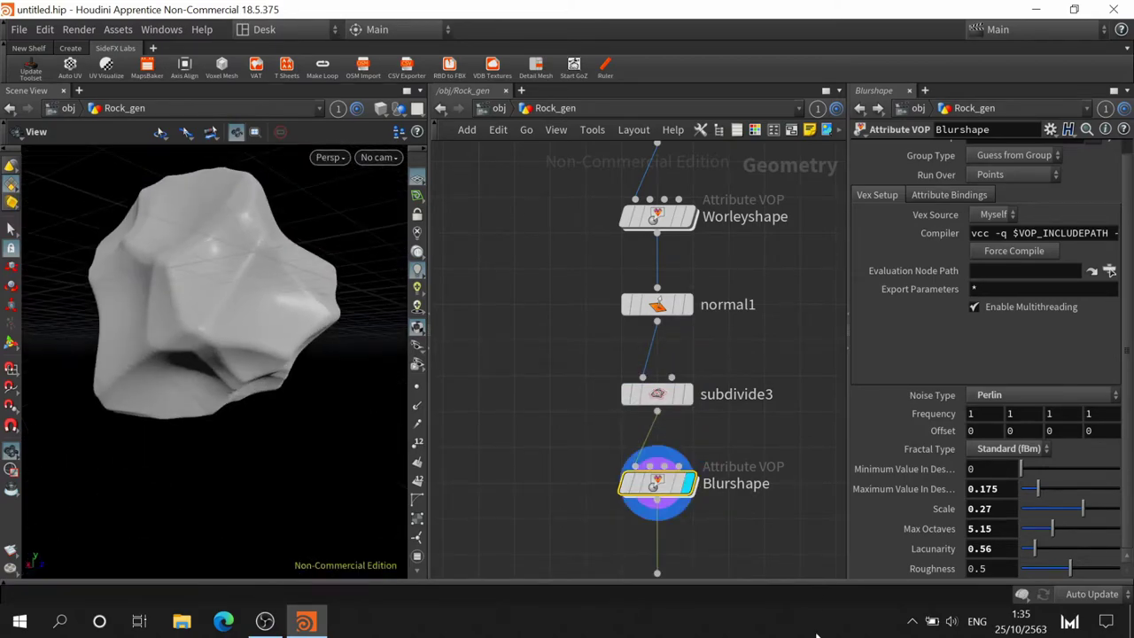
Step the display through normal3, voxelmesh1 and mountain2 to compare results
middle_drag(760, 506, 759, 374)
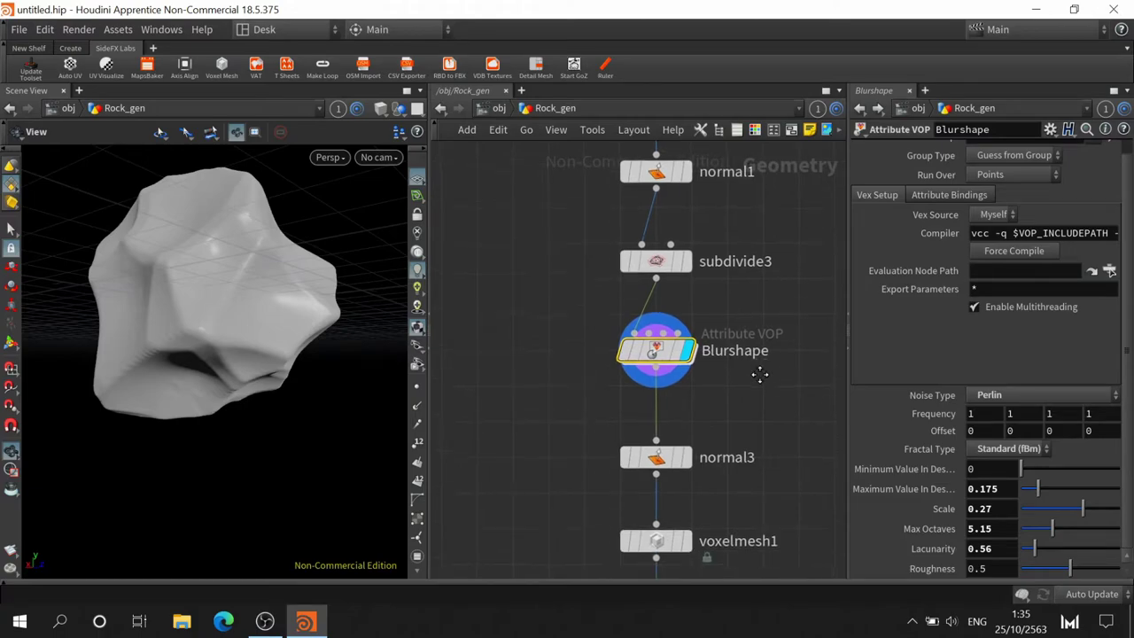
click(688, 457)
middle_drag(737, 501, 739, 392)
click(689, 447)
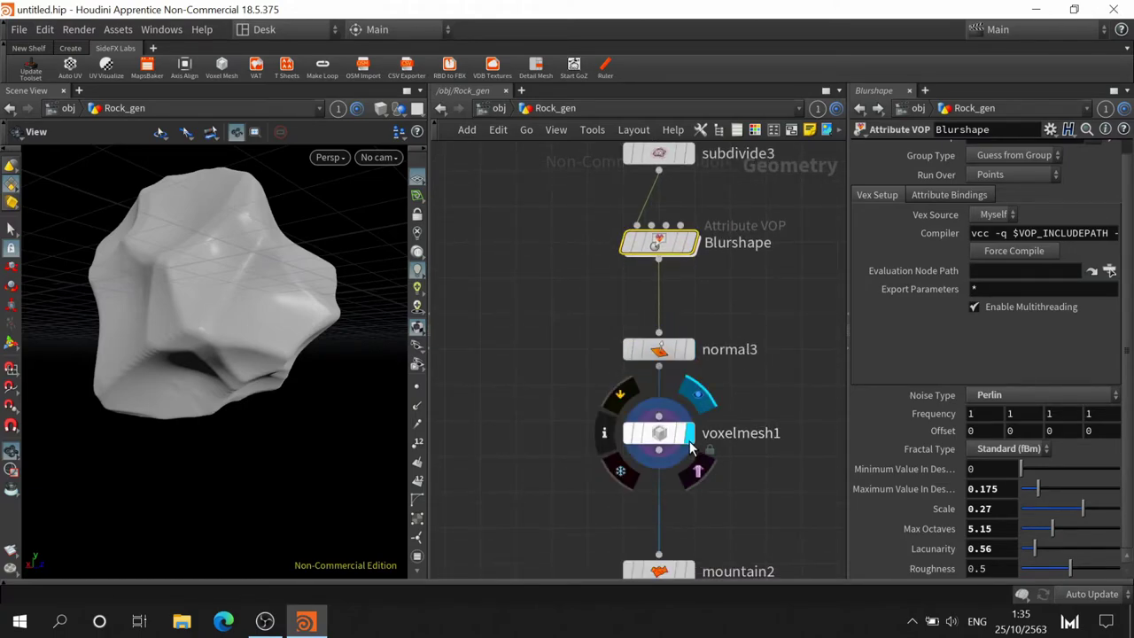
scroll(177, 302, up, 5)
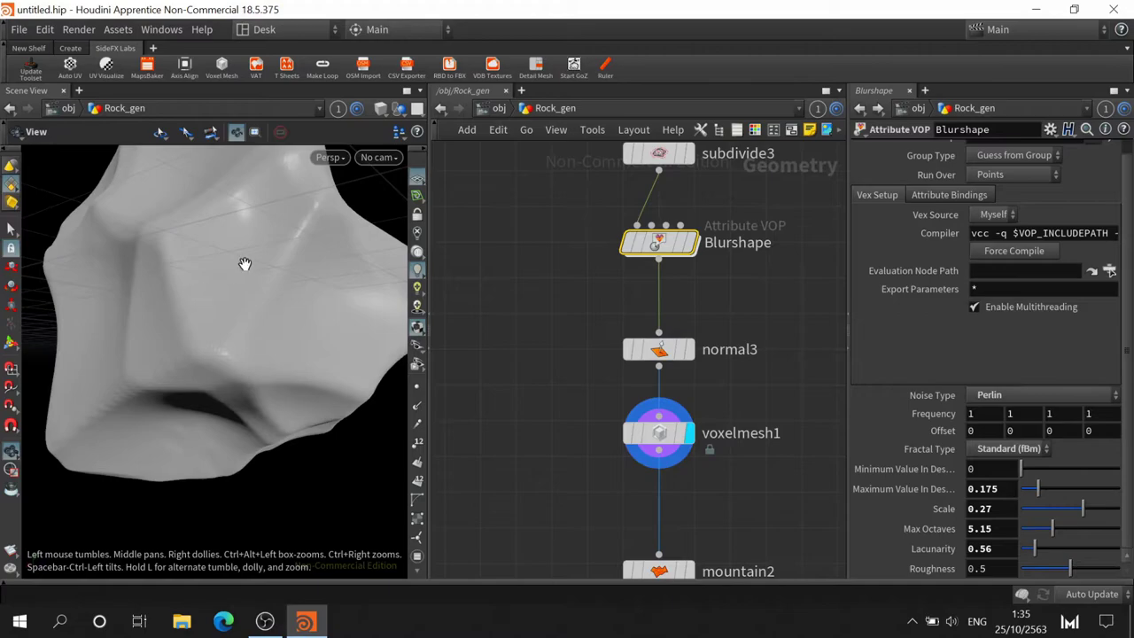
mouse_move(244, 264)
mouse_down()
mouse_move(195, 347)
mouse_move(177, 405)
mouse_move(192, 375)
mouse_move(224, 365)
mouse_up()
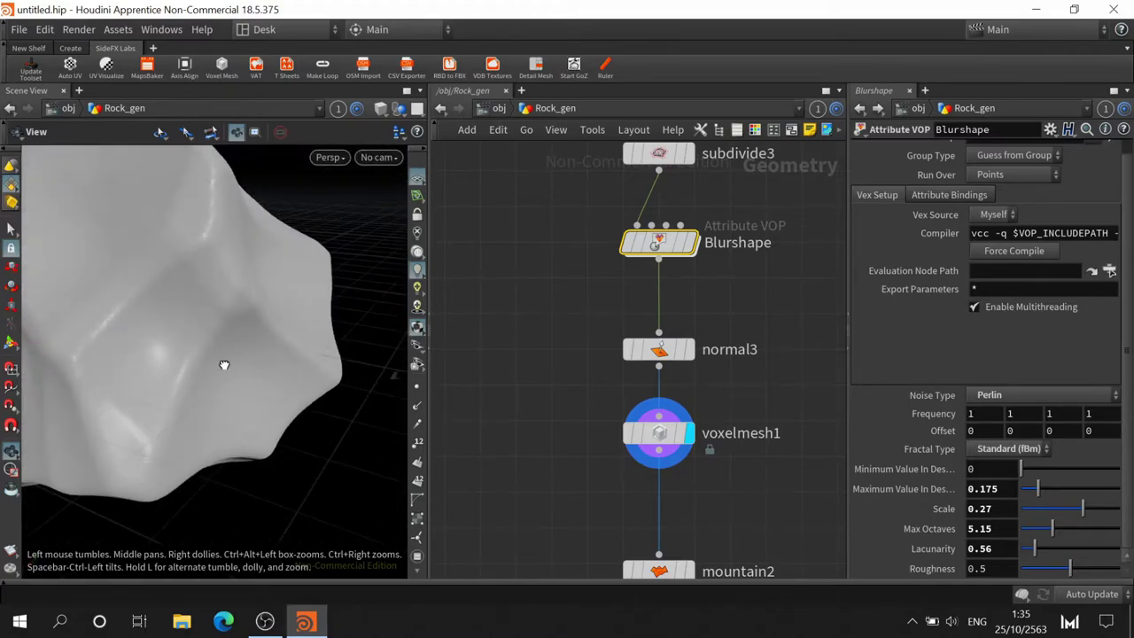
middle_drag(674, 489, 678, 407)
click(695, 496)
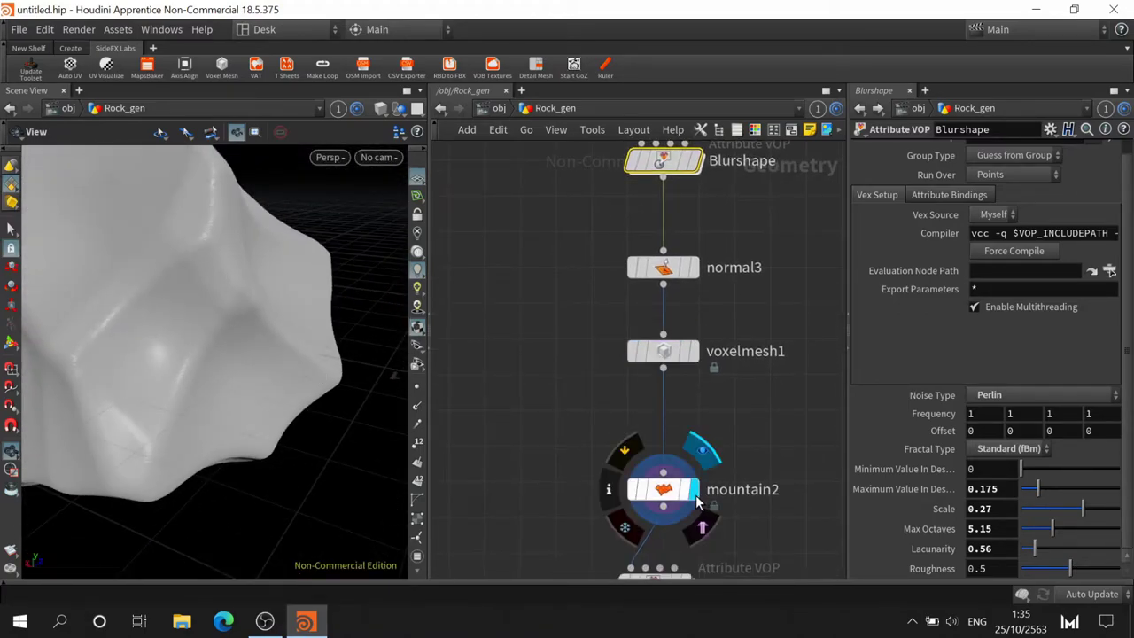
mouse_move(142, 311)
mouse_down()
mouse_move(253, 278)
mouse_move(274, 330)
mouse_move(307, 296)
mouse_move(269, 296)
mouse_move(389, 372)
mouse_up()
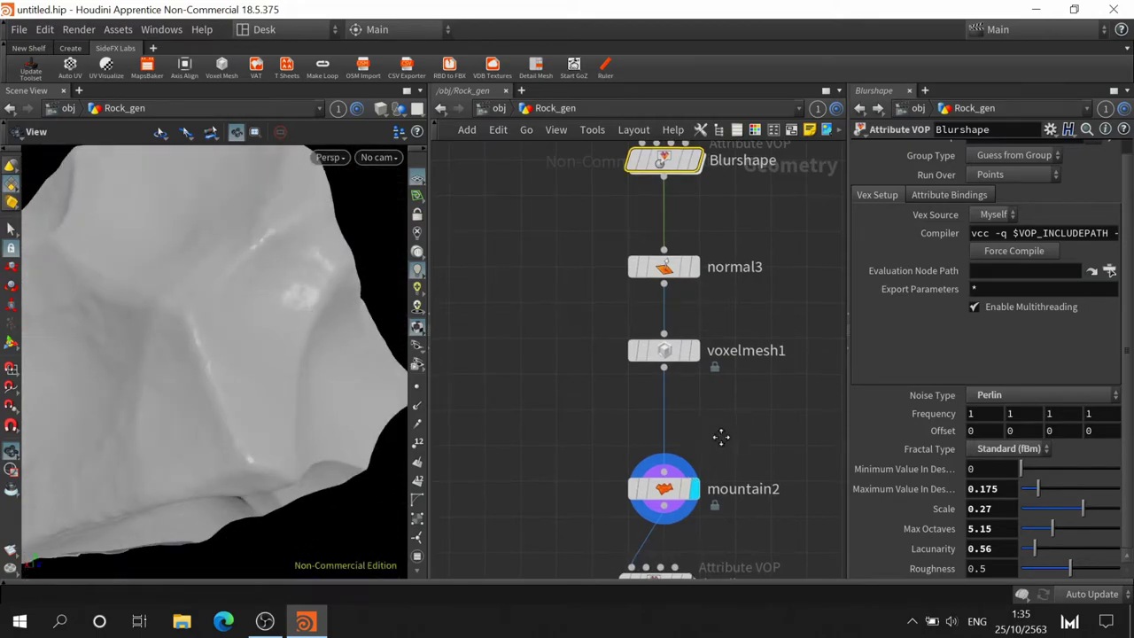
Display the detail node and raise its noise Frequency from 102.2 to 902.2
middle_drag(721, 436, 706, 511)
click(689, 467)
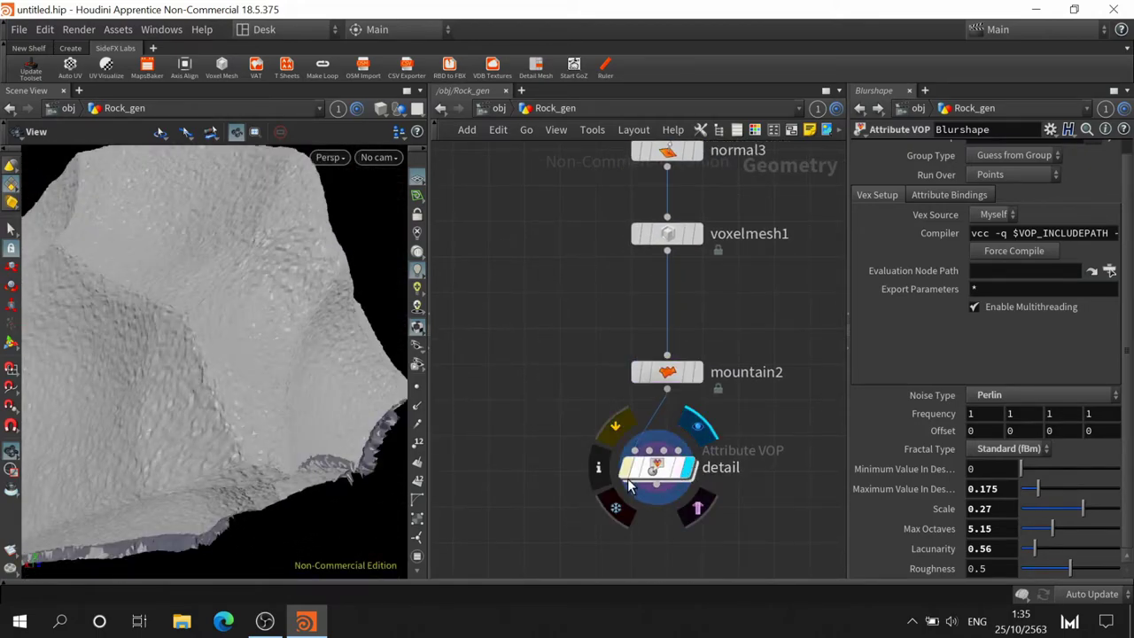
mouse_move(207, 375)
mouse_down()
mouse_move(304, 293)
mouse_move(273, 323)
mouse_move(314, 329)
mouse_up()
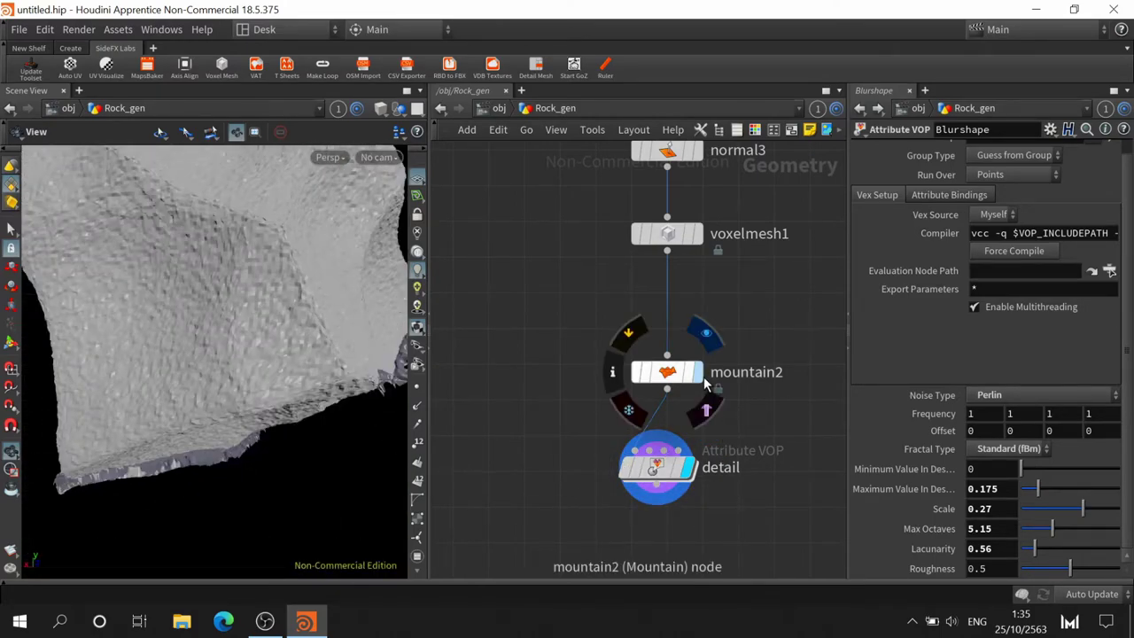
click(699, 372)
click(693, 467)
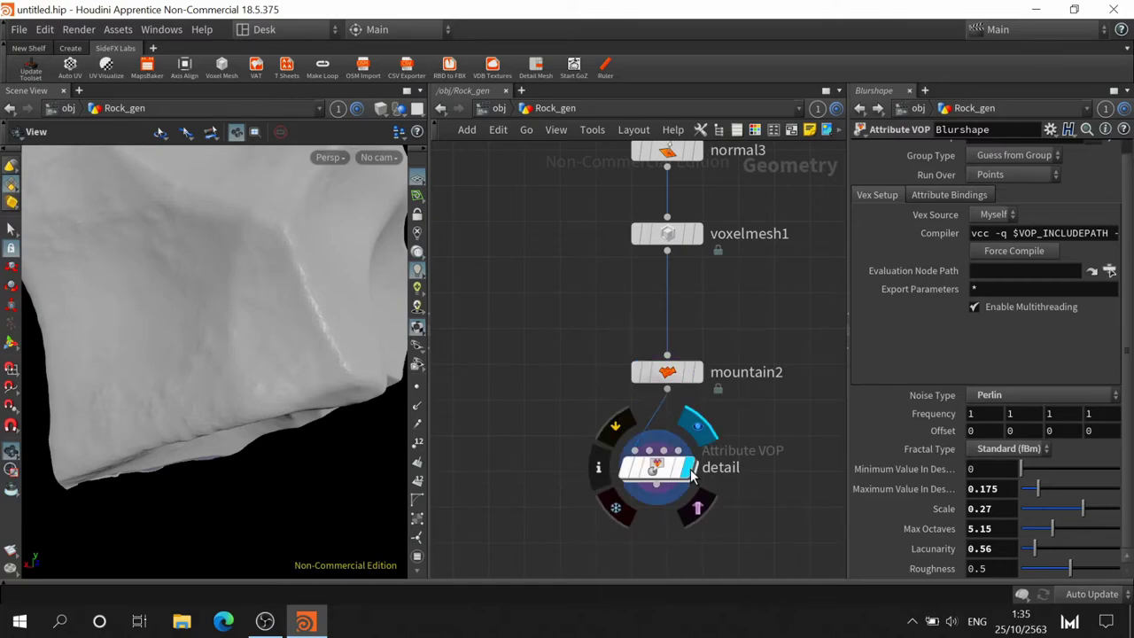
click(660, 470)
mouse_move(933, 411)
middle_down()
mouse_move(936, 328)
mouse_move(1045, 325)
middle_up()
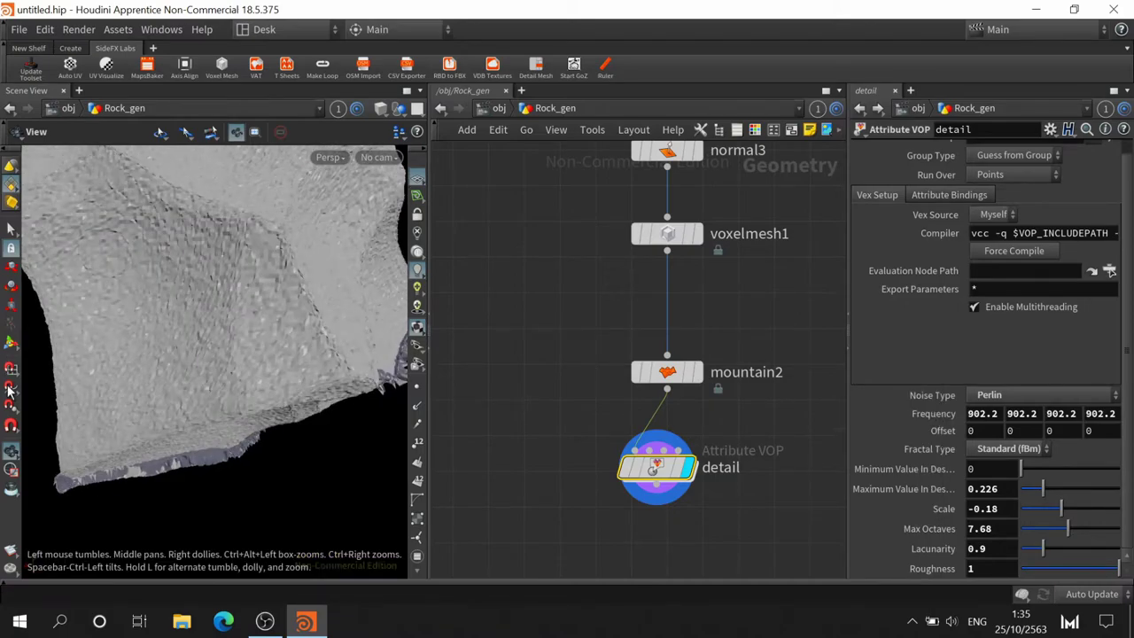
Raise the detail noise Scale from -0.18 to 0.41
scroll(202, 335, down, 5)
scroll(204, 329, down, 3)
mouse_move(204, 328)
mouse_down()
mouse_move(204, 392)
mouse_move(161, 421)
mouse_move(183, 400)
mouse_up()
scroll(222, 291, up, 3)
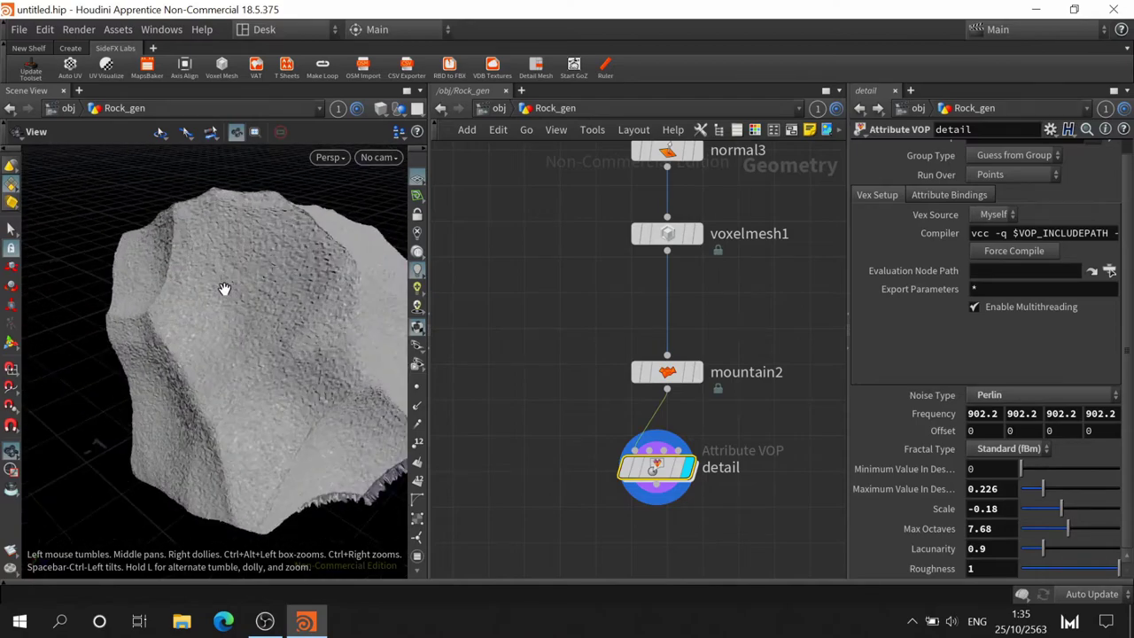
scroll(253, 328, up, 3)
drag(252, 328, 215, 334)
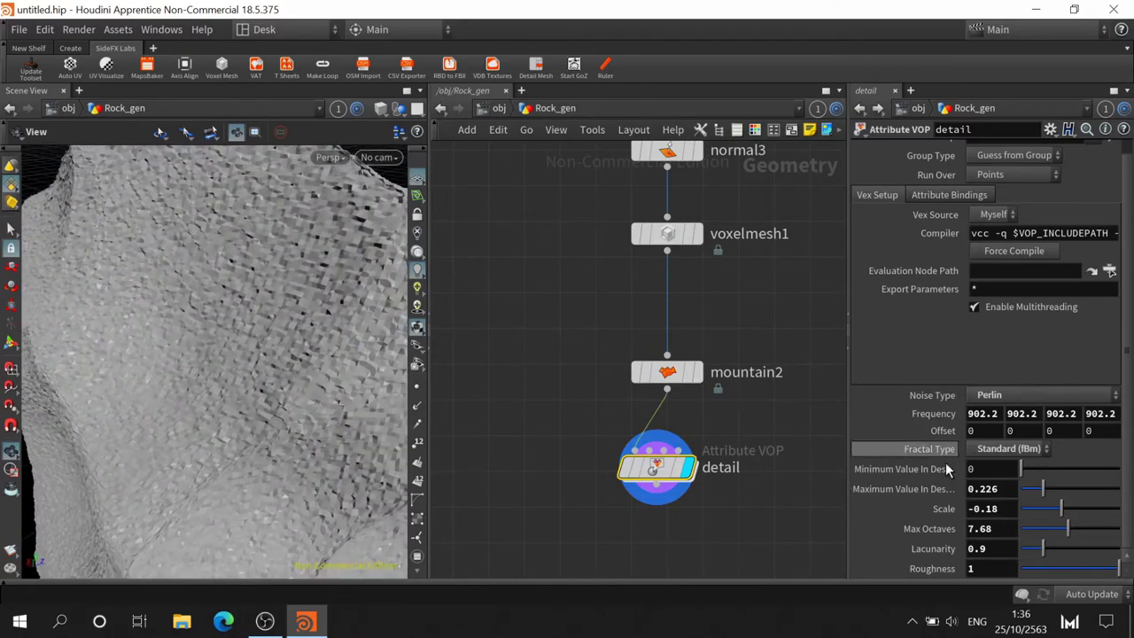
click(1091, 510)
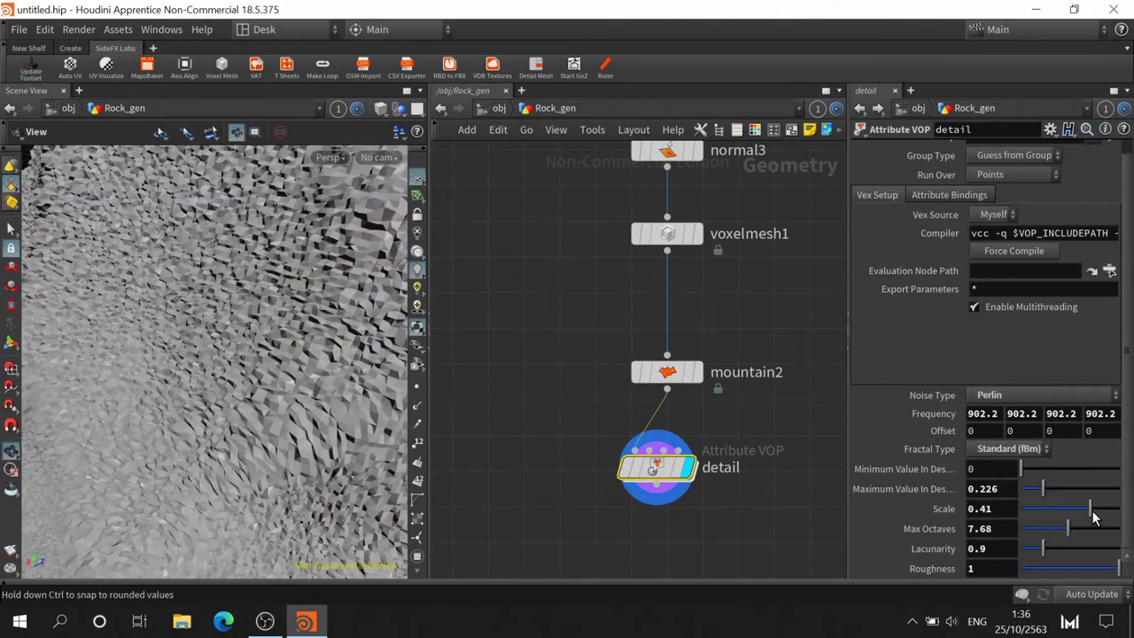
Check the detail node's info summary and move the node further down
scroll(328, 326, down, 3)
scroll(312, 317, down, 3)
scroll(313, 317, down, 3)
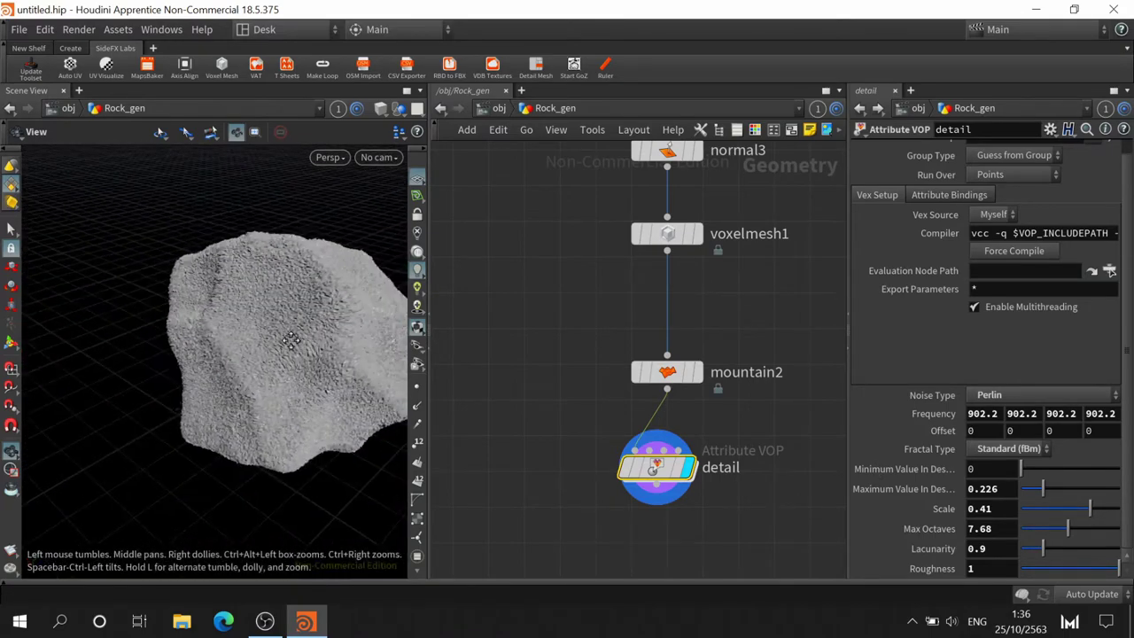
mouse_move(287, 329)
mouse_down()
mouse_move(248, 397)
mouse_move(280, 368)
mouse_up()
scroll(283, 363, up, 3)
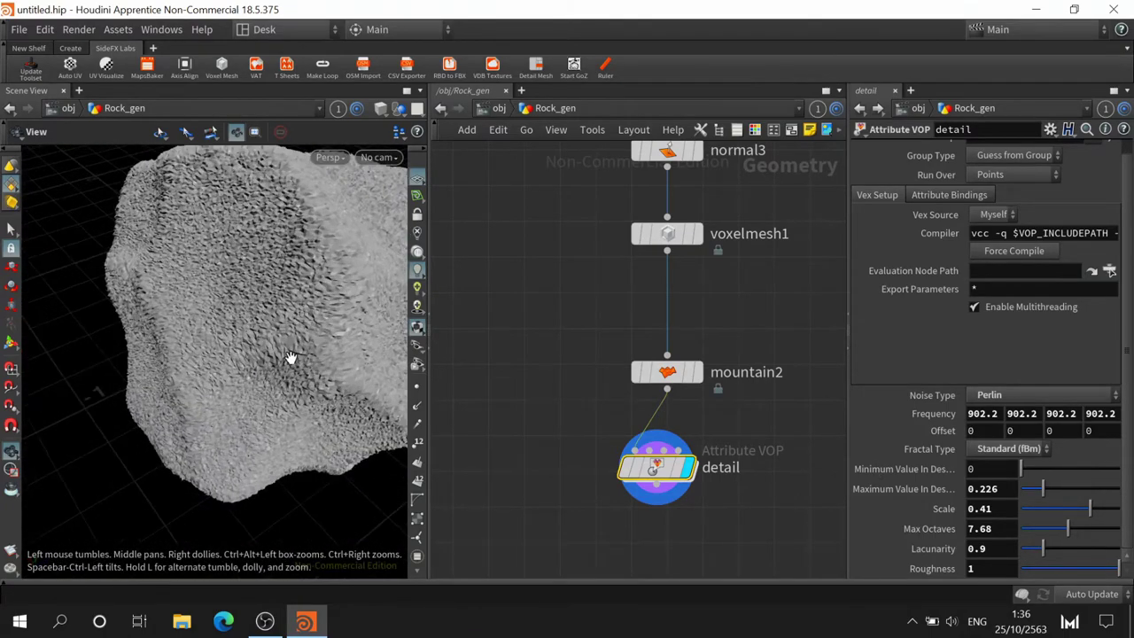
mouse_move(656, 468)
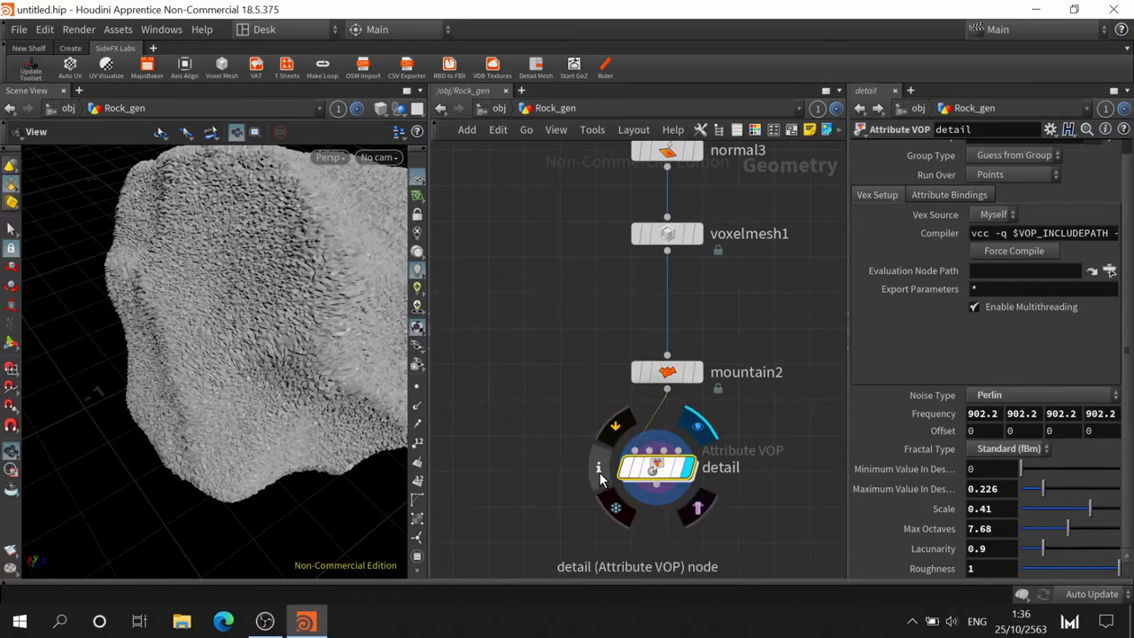
click(599, 472)
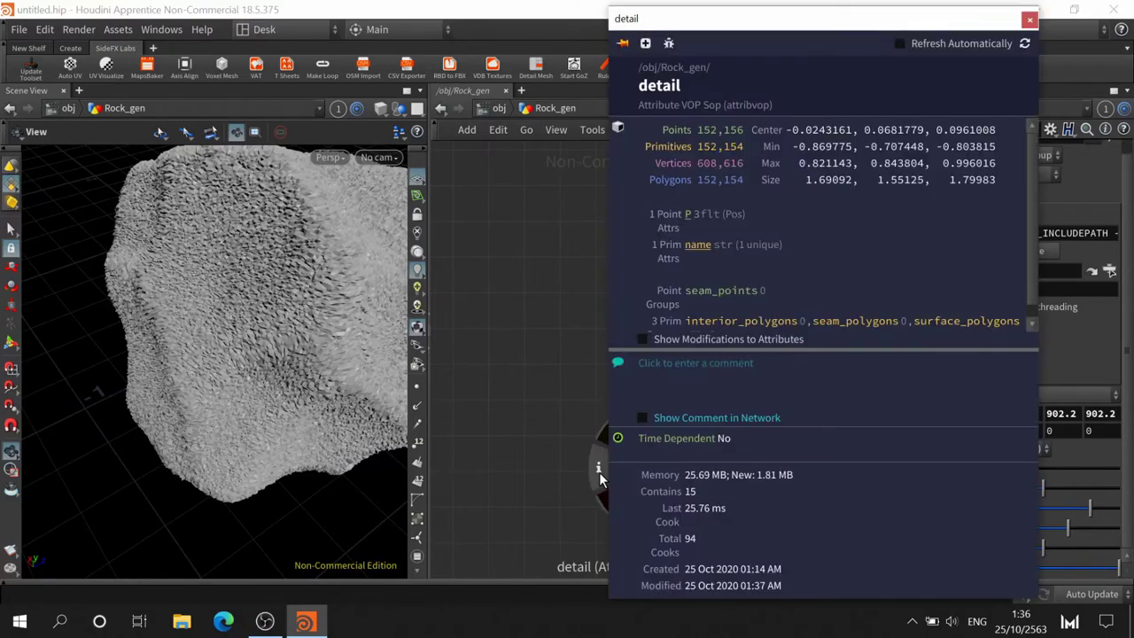
click(1029, 27)
drag(656, 470, 668, 553)
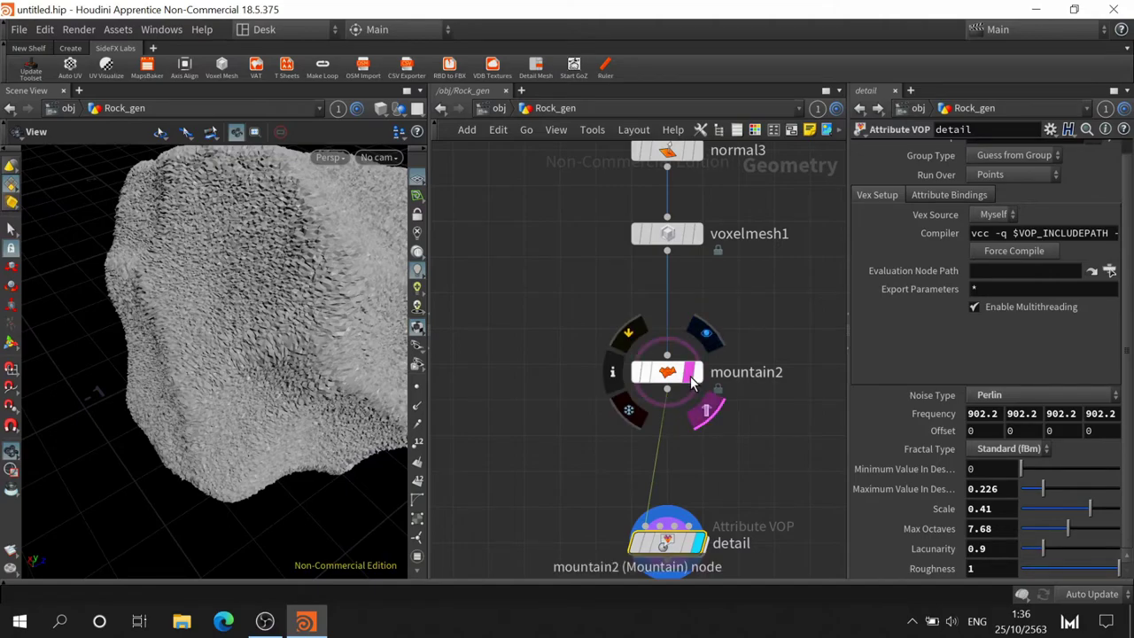
Select mountain2, try a higher Height, then return it to 0.31
click(692, 375)
click(678, 367)
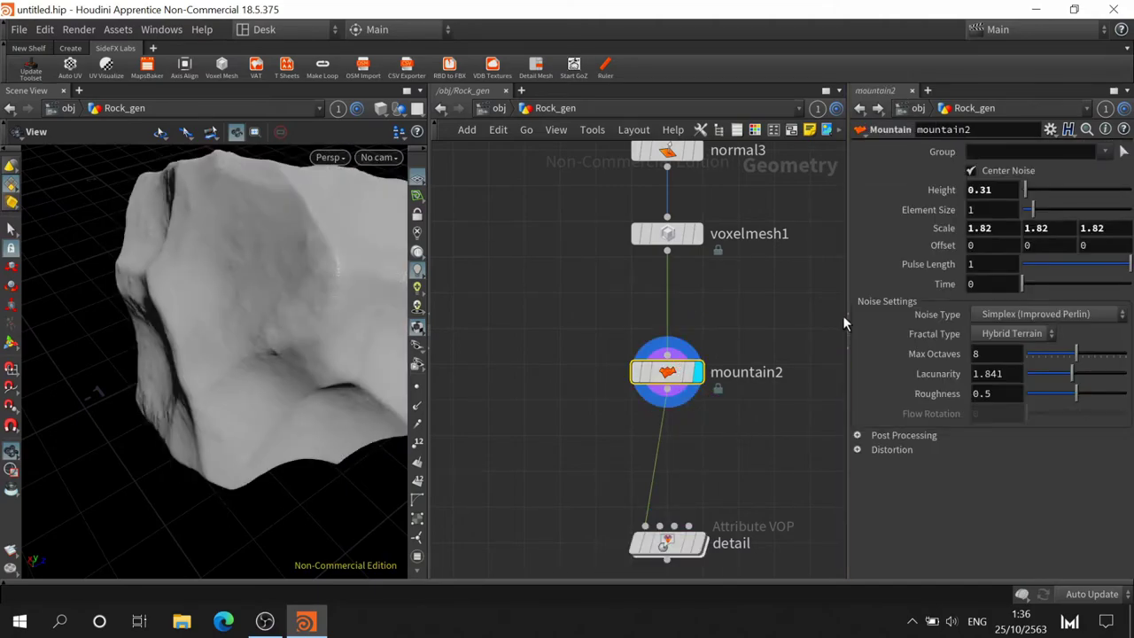
drag(1031, 197, 1029, 196)
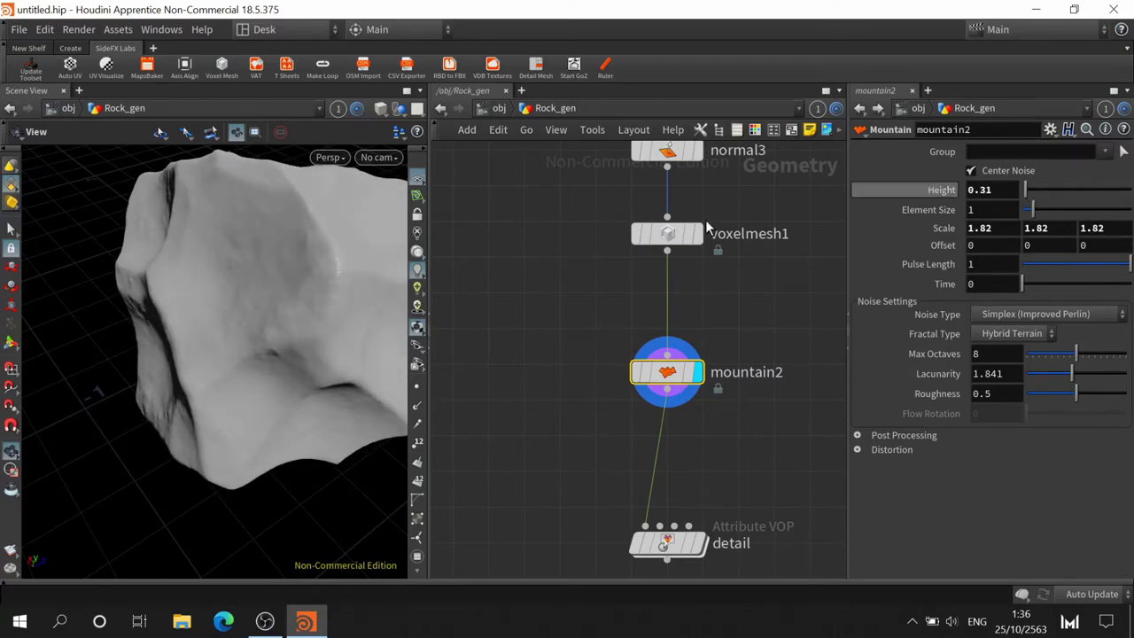
mouse_move(225, 299)
mouse_down()
mouse_move(156, 361)
mouse_move(208, 405)
mouse_move(210, 380)
mouse_move(336, 319)
mouse_up()
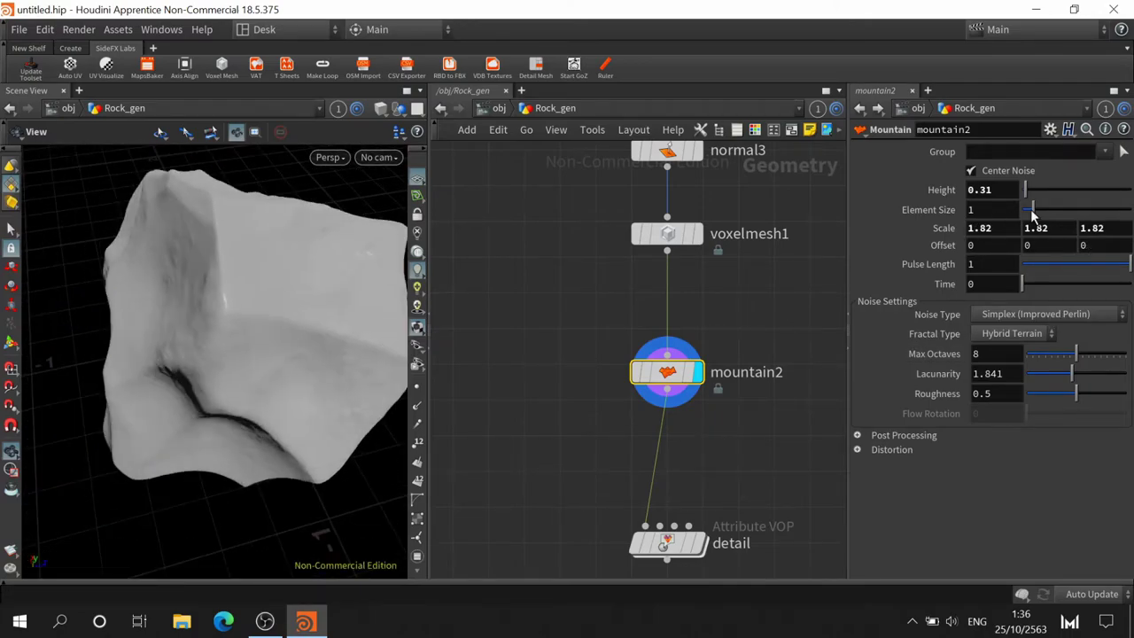
Adjust mountain2's Element Size, fine-tuning it to 0.31
mouse_move(1037, 216)
mouse_down()
mouse_move(1051, 212)
mouse_move(1026, 224)
mouse_up()
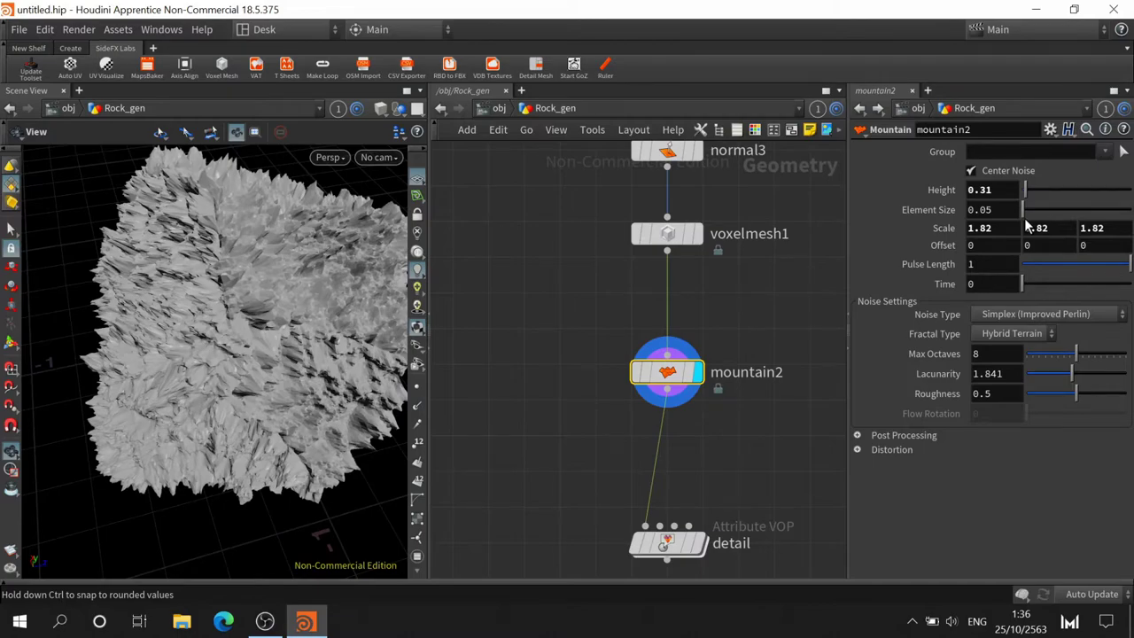
drag(1025, 224, 1029, 224)
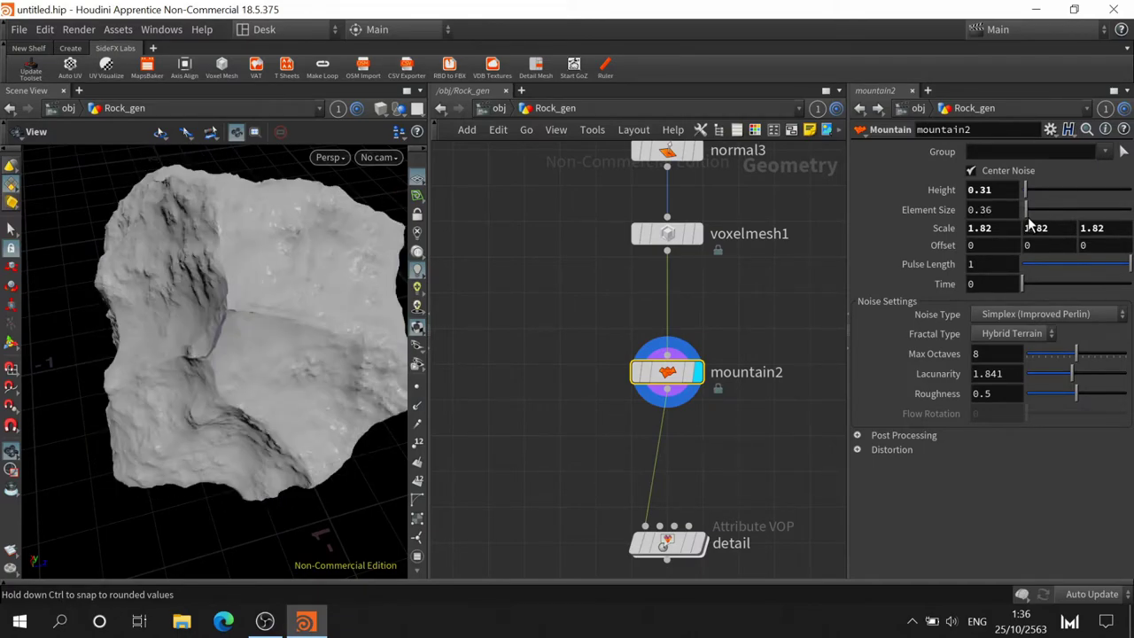
mouse_move(299, 312)
mouse_down()
mouse_move(309, 253)
mouse_move(337, 284)
mouse_move(296, 241)
mouse_move(236, 256)
mouse_move(278, 253)
mouse_move(305, 314)
mouse_up()
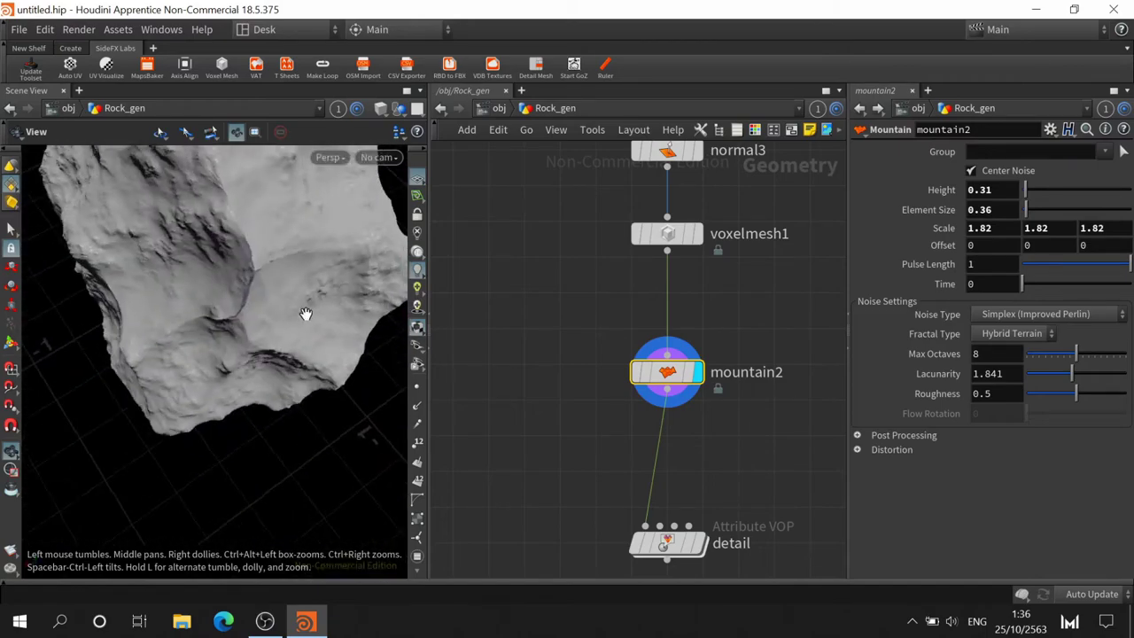
middle_drag(926, 209, 928, 245)
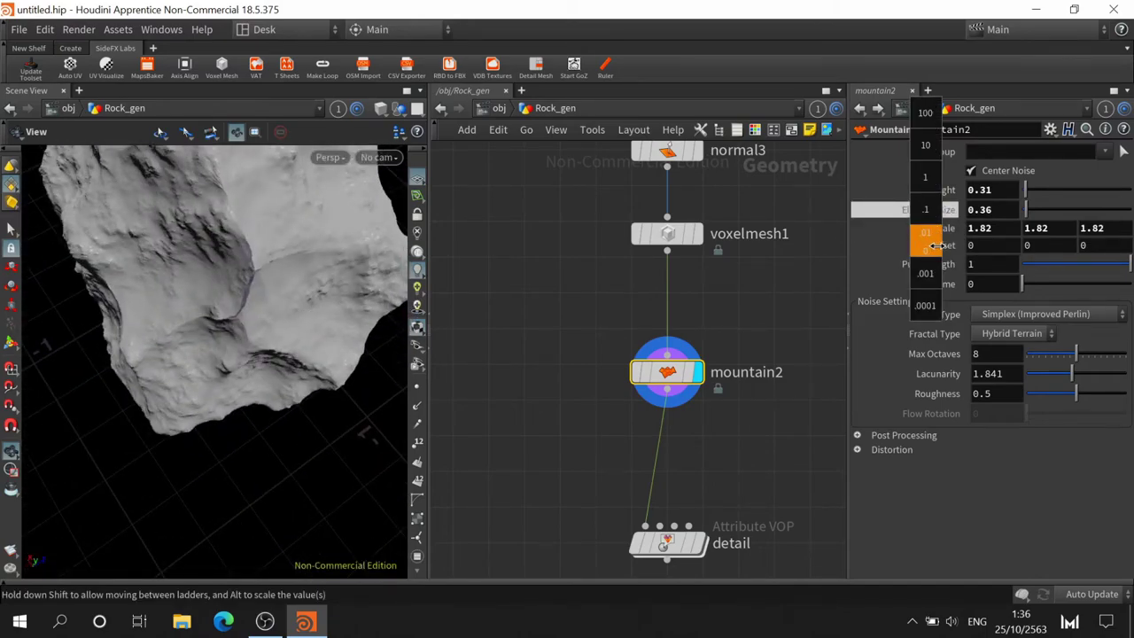
middle_drag(961, 244, 882, 258)
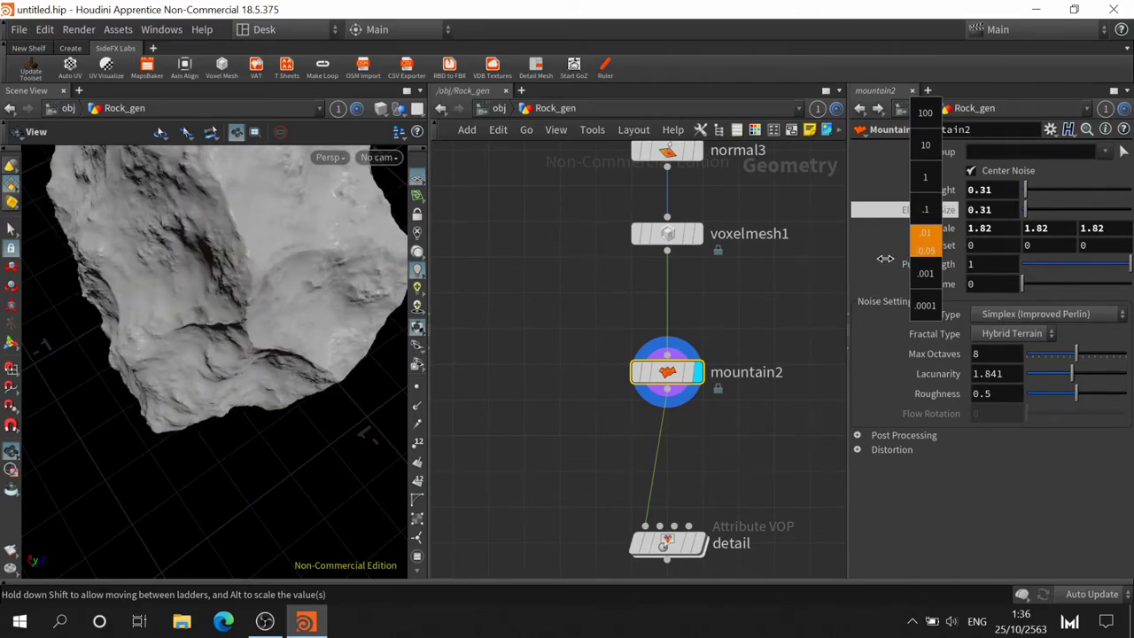
mouse_move(306, 299)
mouse_down()
mouse_move(271, 345)
mouse_move(289, 304)
mouse_move(222, 357)
mouse_move(218, 295)
mouse_move(245, 286)
mouse_move(286, 243)
mouse_move(296, 271)
mouse_move(272, 304)
mouse_move(299, 313)
mouse_move(337, 281)
mouse_move(288, 337)
mouse_move(231, 328)
mouse_move(307, 310)
mouse_up()
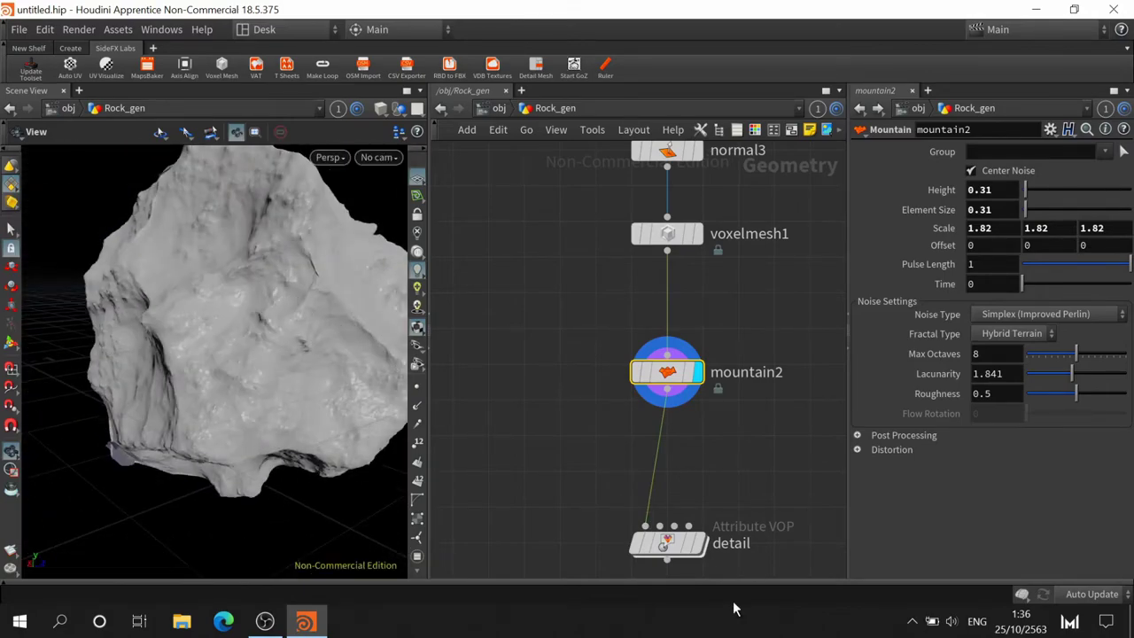
Insert a Subdivide node, subdivide4, between mountain2 and detail
click(703, 542)
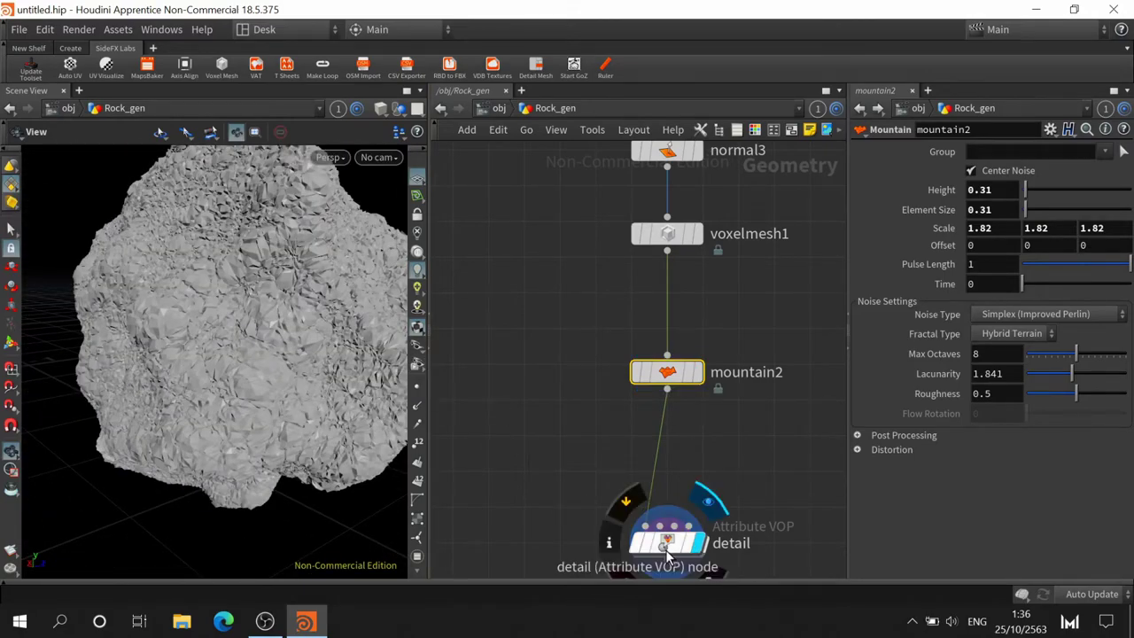
drag(669, 556, 669, 552)
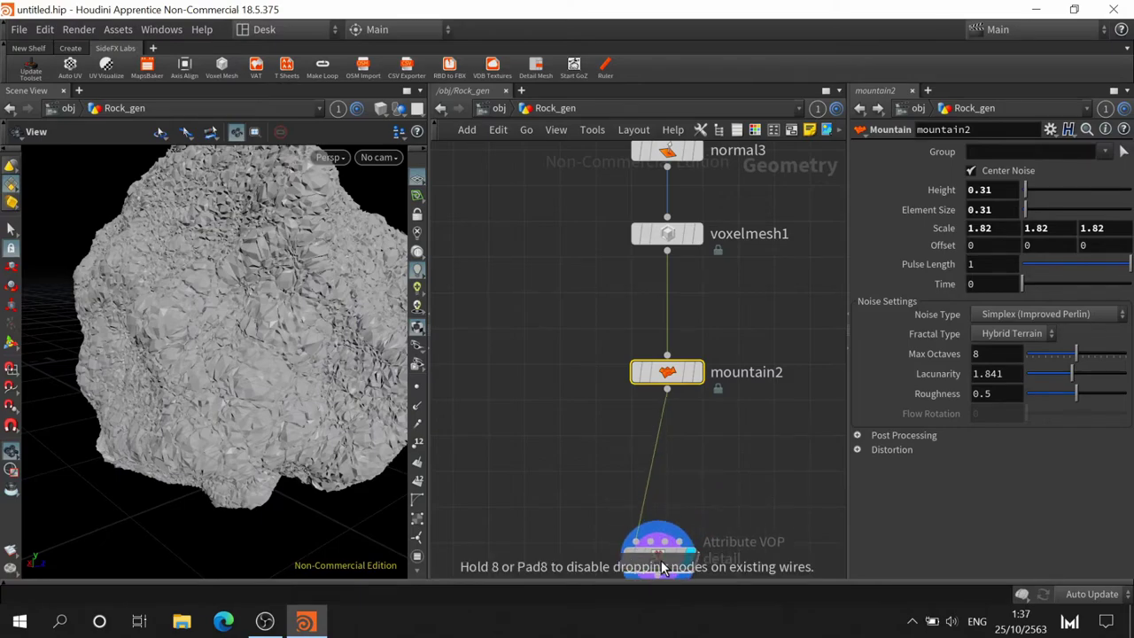
click(671, 387)
key(Escape)
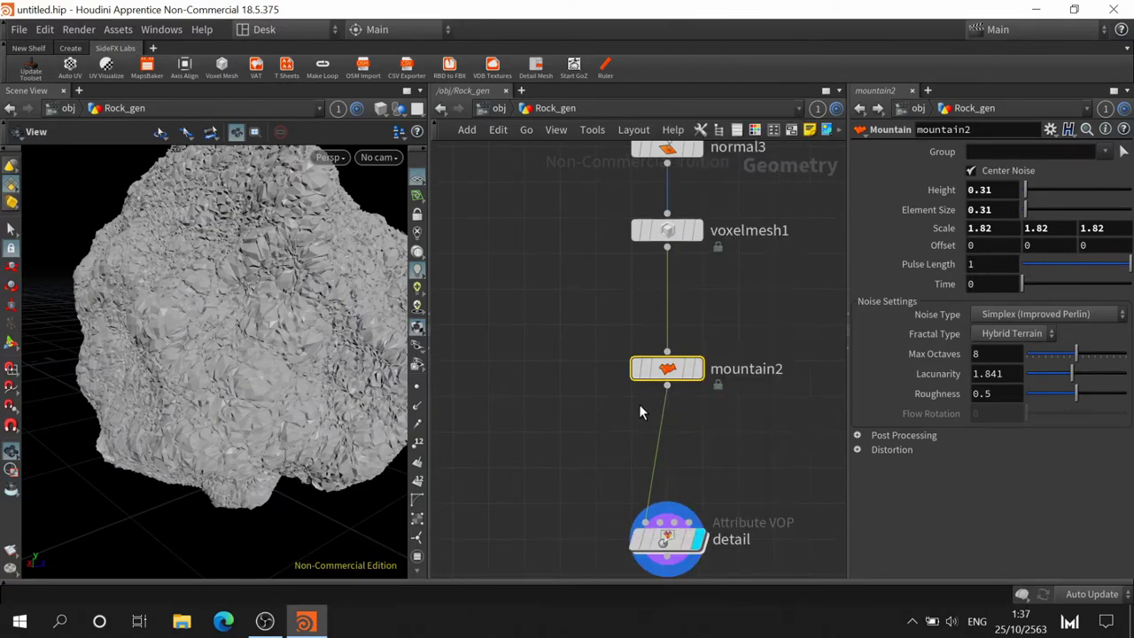
click(666, 387)
text(sub)
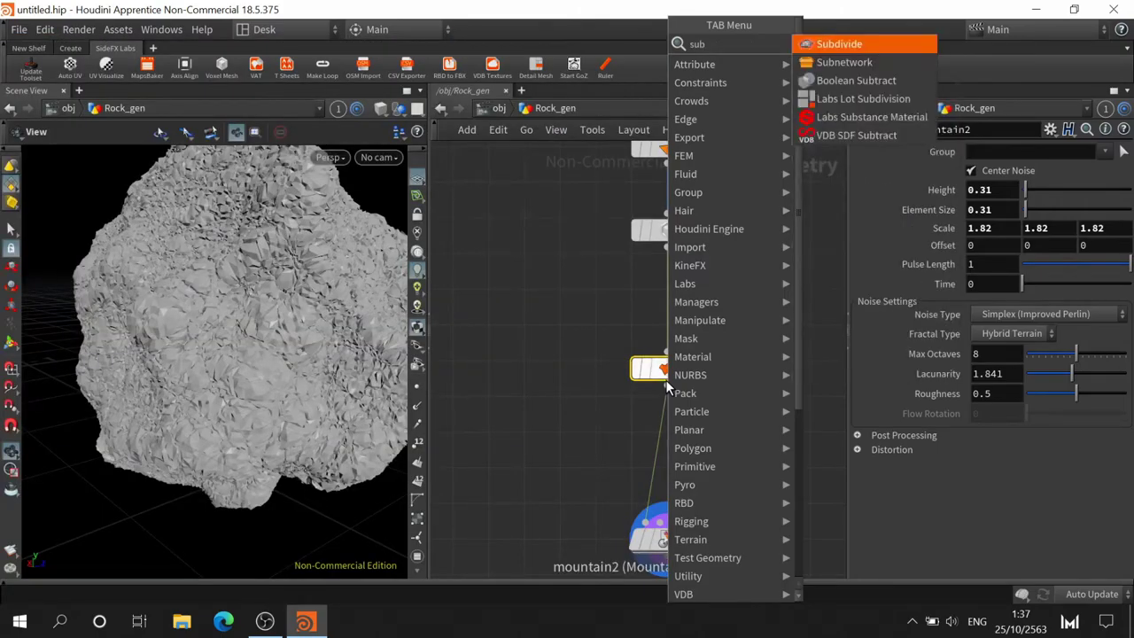
click(848, 44)
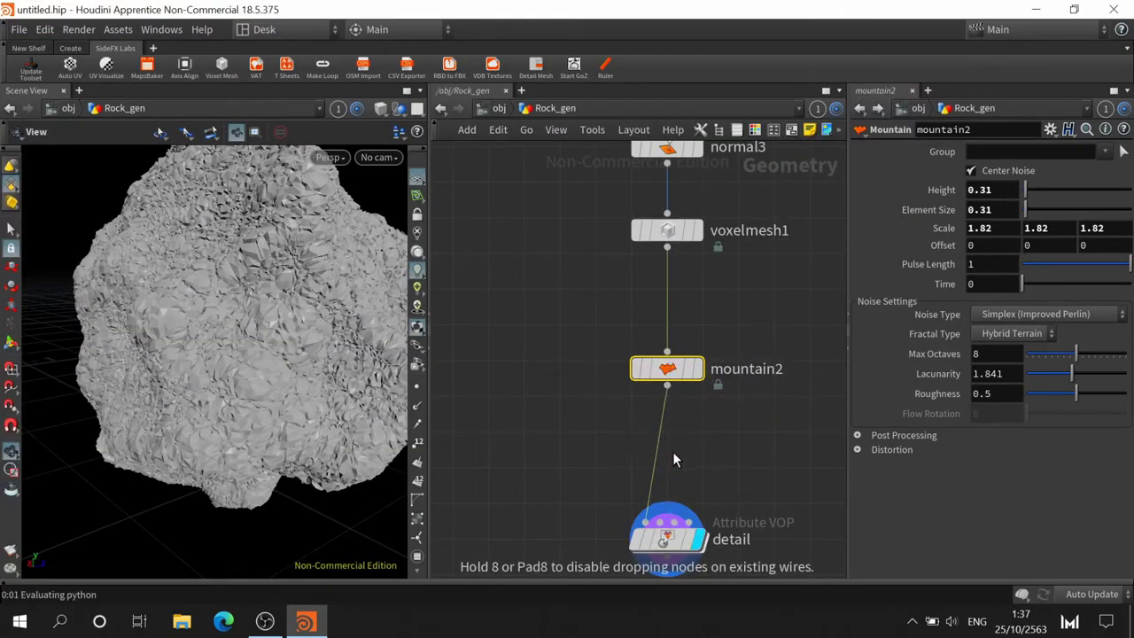
click(663, 425)
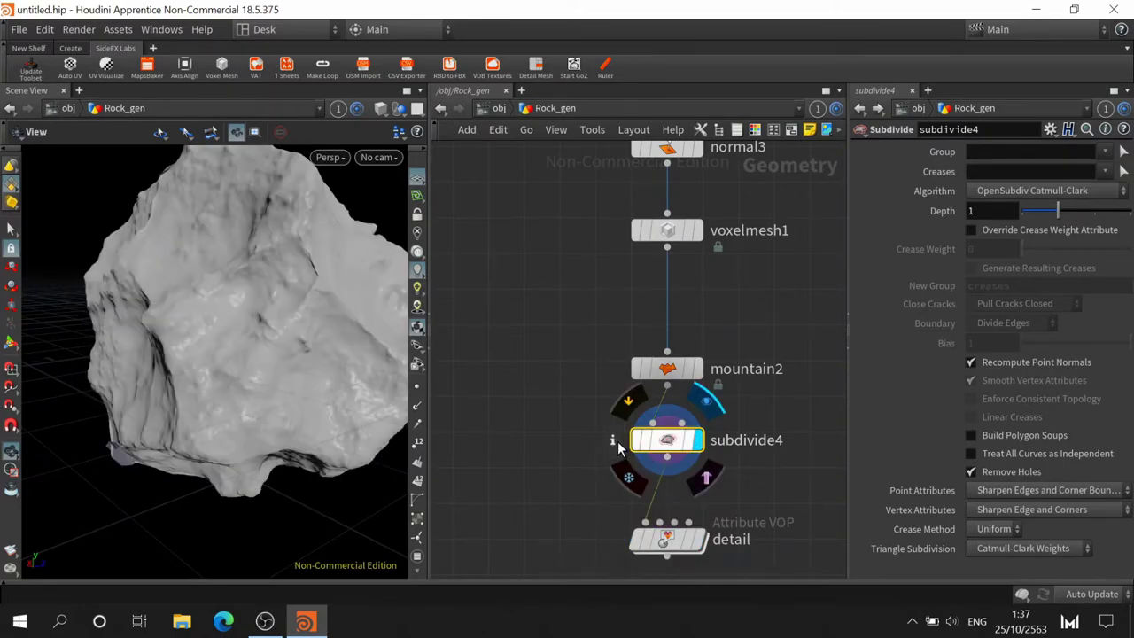
Check subdivide4's info showing 608,616 polygons and orbit the smoothed rock
click(613, 440)
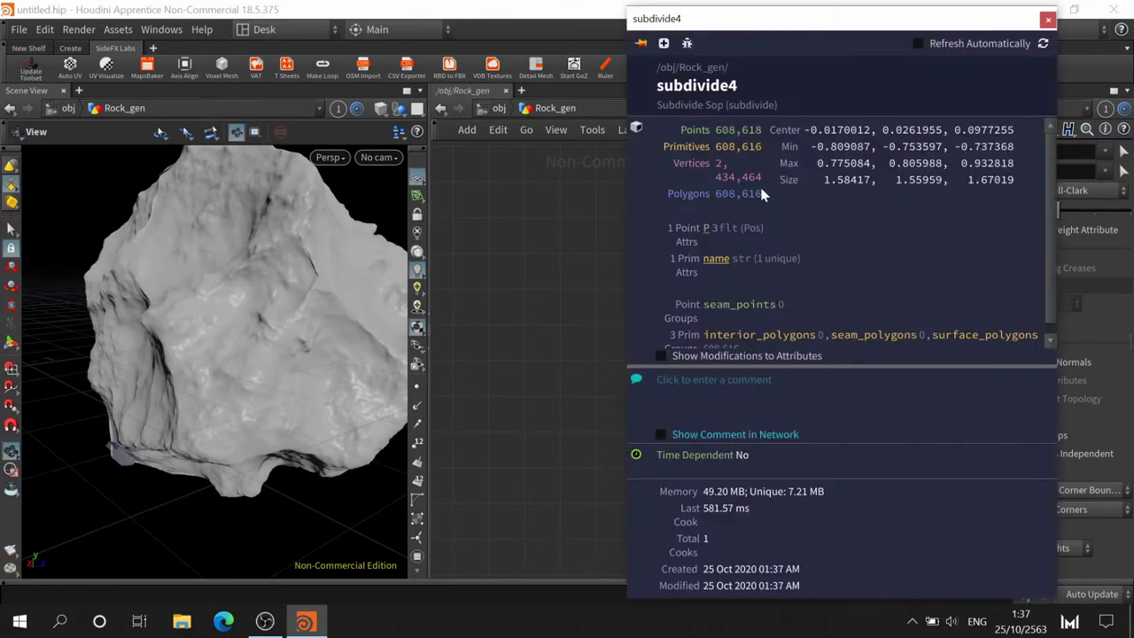
click(1050, 21)
middle_drag(613, 465, 595, 474)
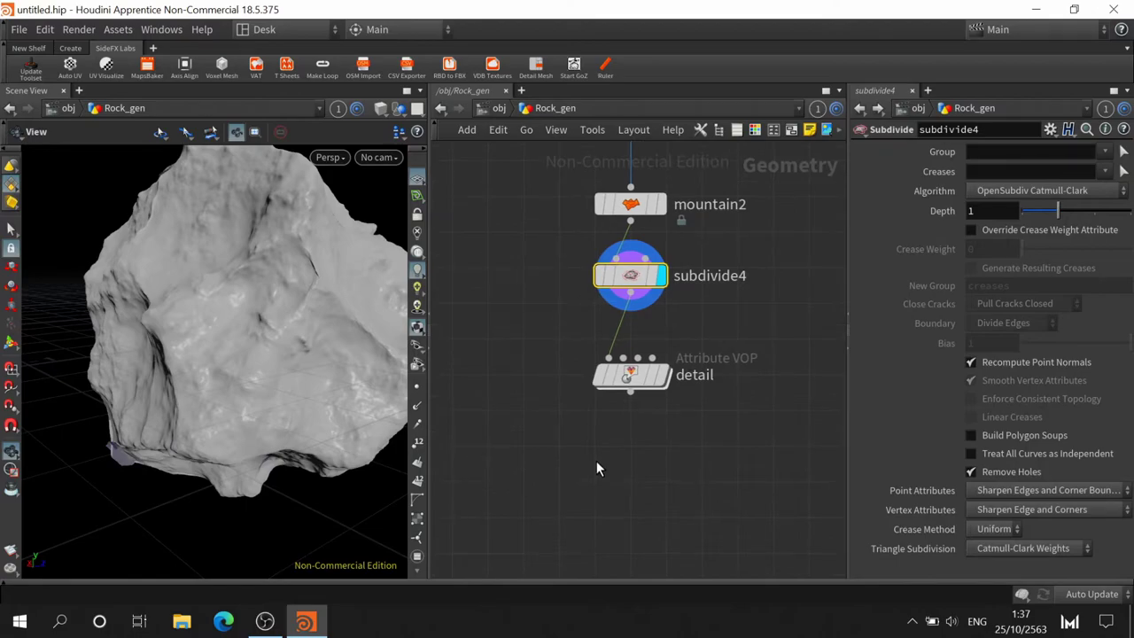
mouse_move(189, 355)
mouse_down()
mouse_move(216, 336)
mouse_move(284, 345)
mouse_move(182, 448)
mouse_move(242, 450)
mouse_move(310, 308)
mouse_move(293, 313)
mouse_move(461, 286)
mouse_move(369, 305)
mouse_move(392, 263)
mouse_up()
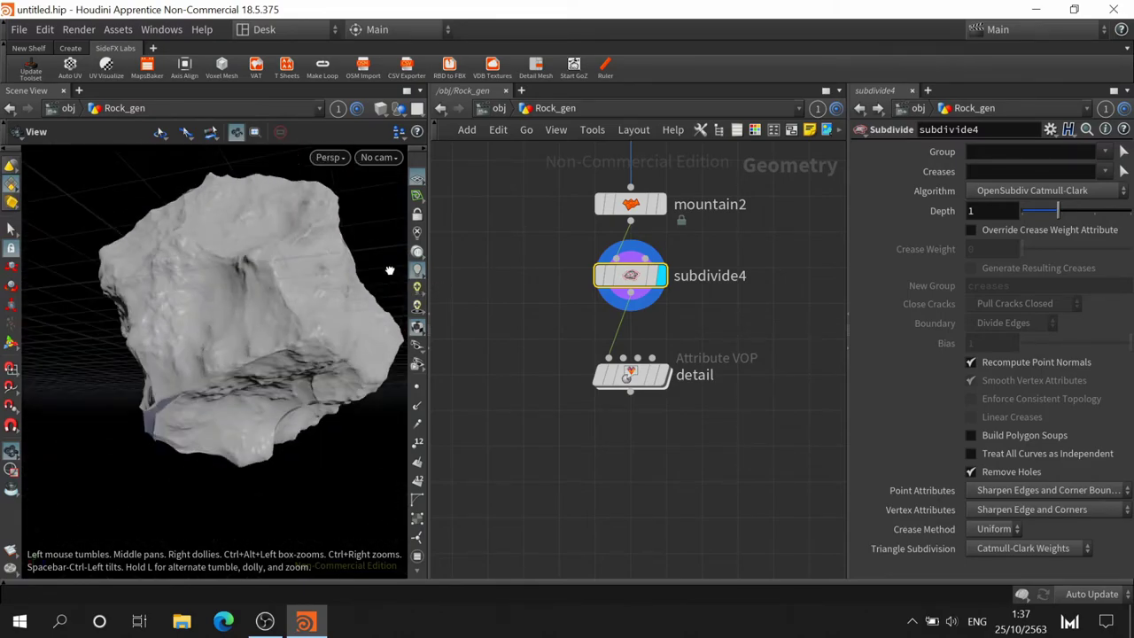
Display the detail noise layer on the subdivided rock and bring its Scale down to -0.1
click(663, 375)
mouse_move(334, 295)
mouse_down()
mouse_move(236, 385)
mouse_move(273, 308)
mouse_up()
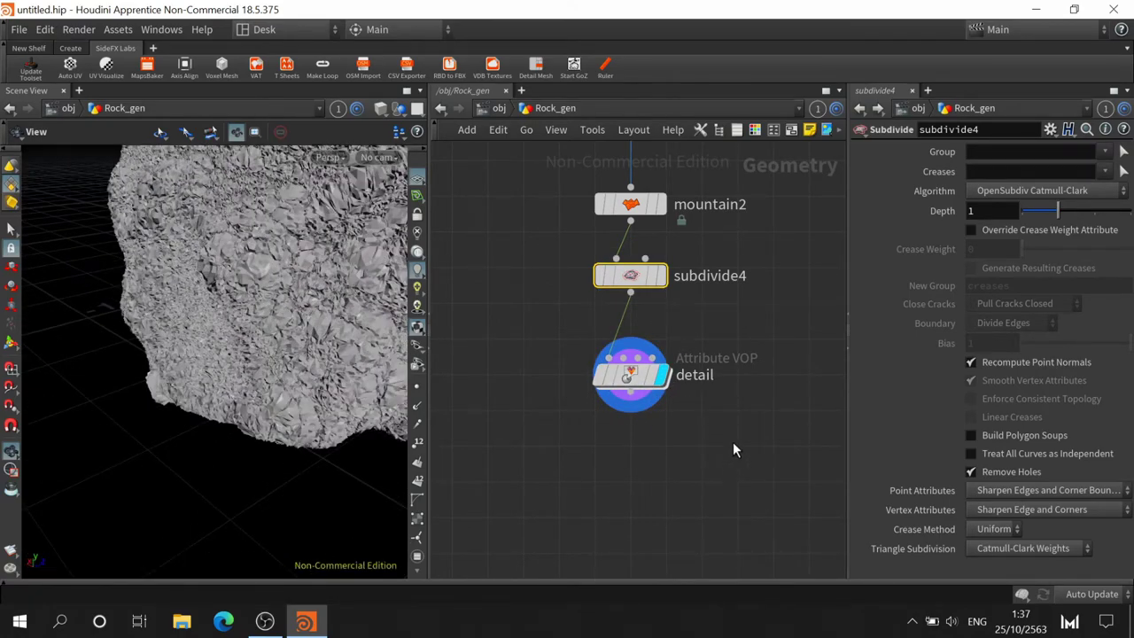
click(631, 390)
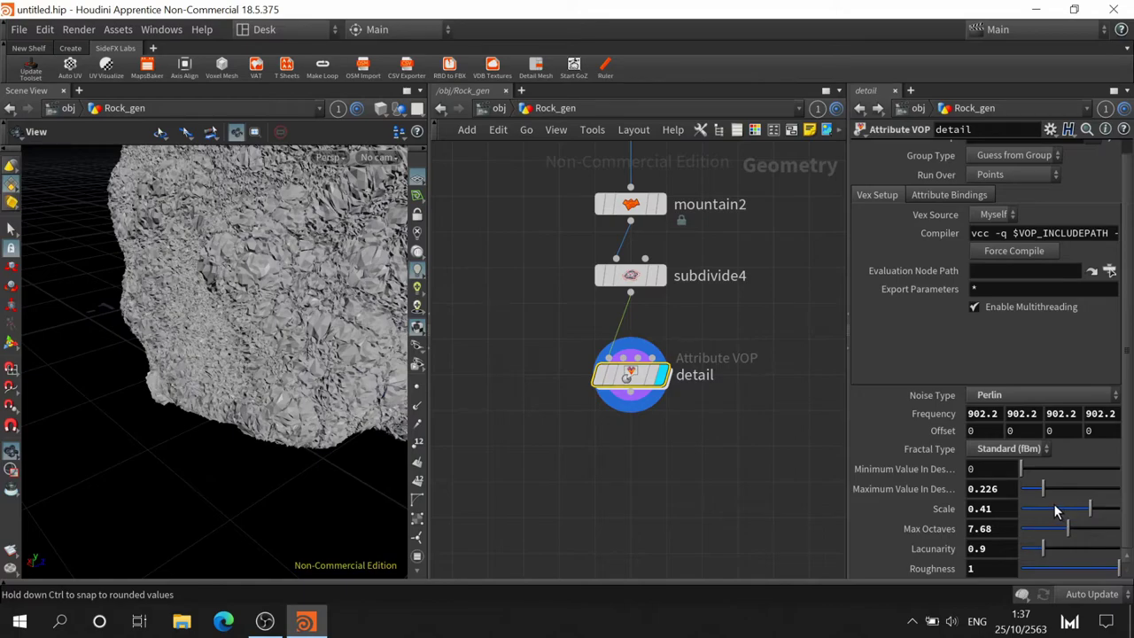
drag(1061, 512, 1040, 521)
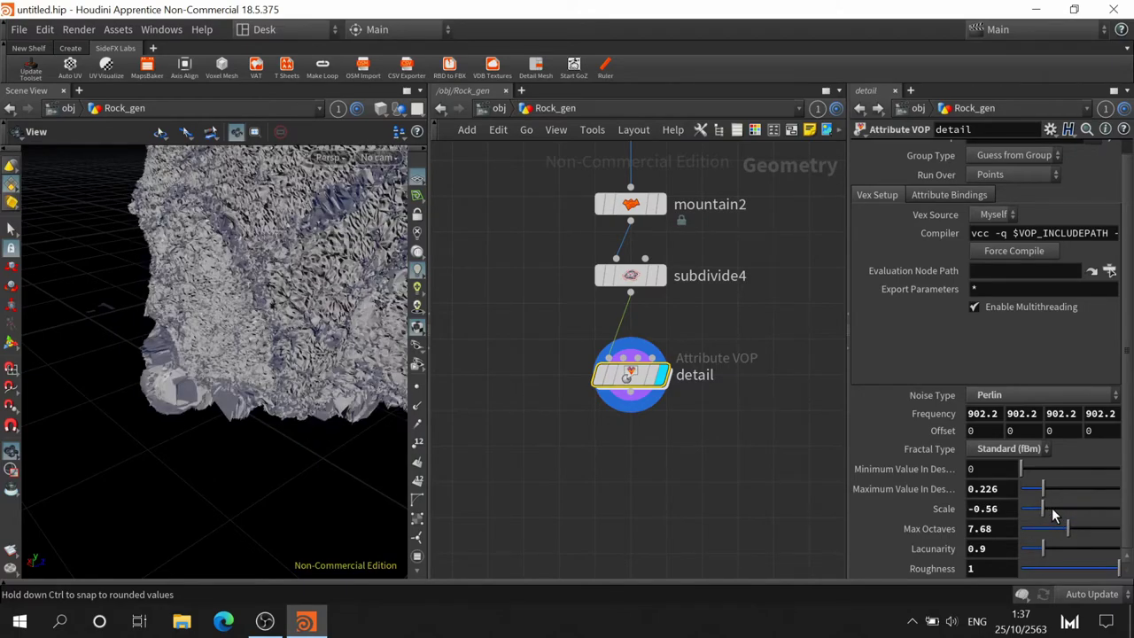
drag(1053, 514, 1066, 507)
mouse_move(279, 252)
mouse_down()
mouse_move(295, 372)
mouse_move(266, 380)
mouse_up()
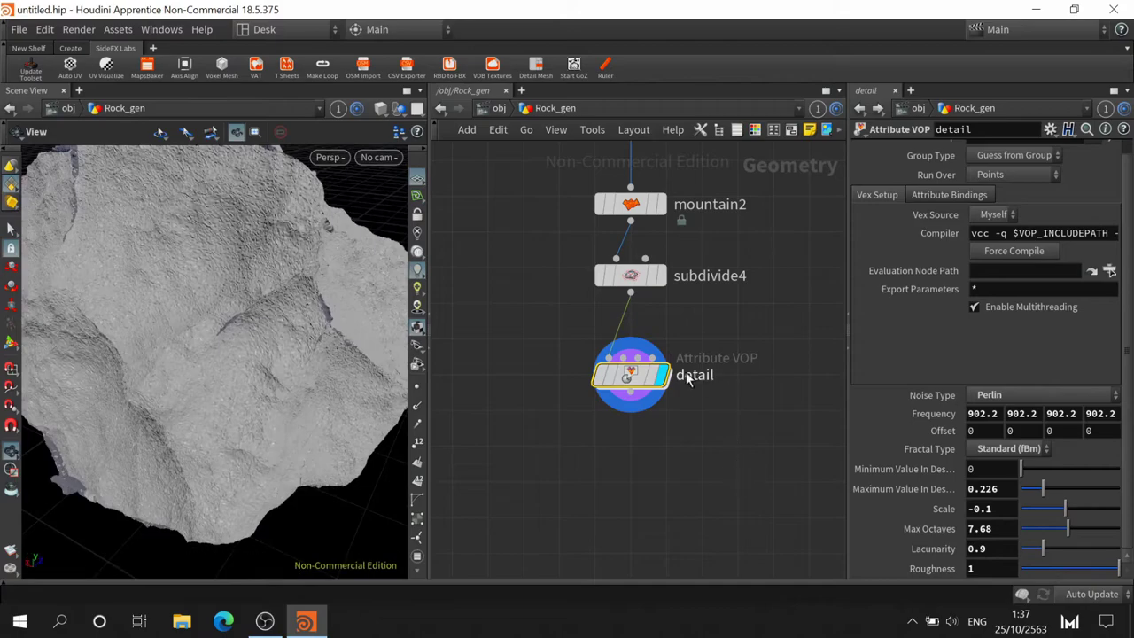
drag(629, 376, 629, 461)
Insert a Labs Voxel Mesh node (voxelmesh2) on the wire between subdivide4 and detail
key(Tab)
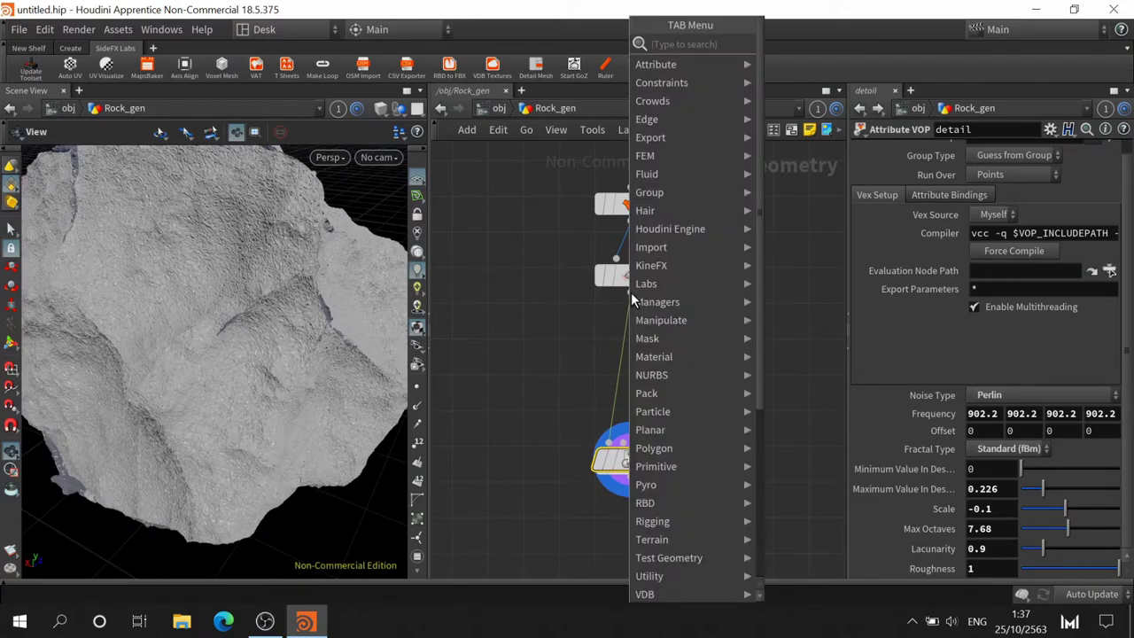
text(voxe)
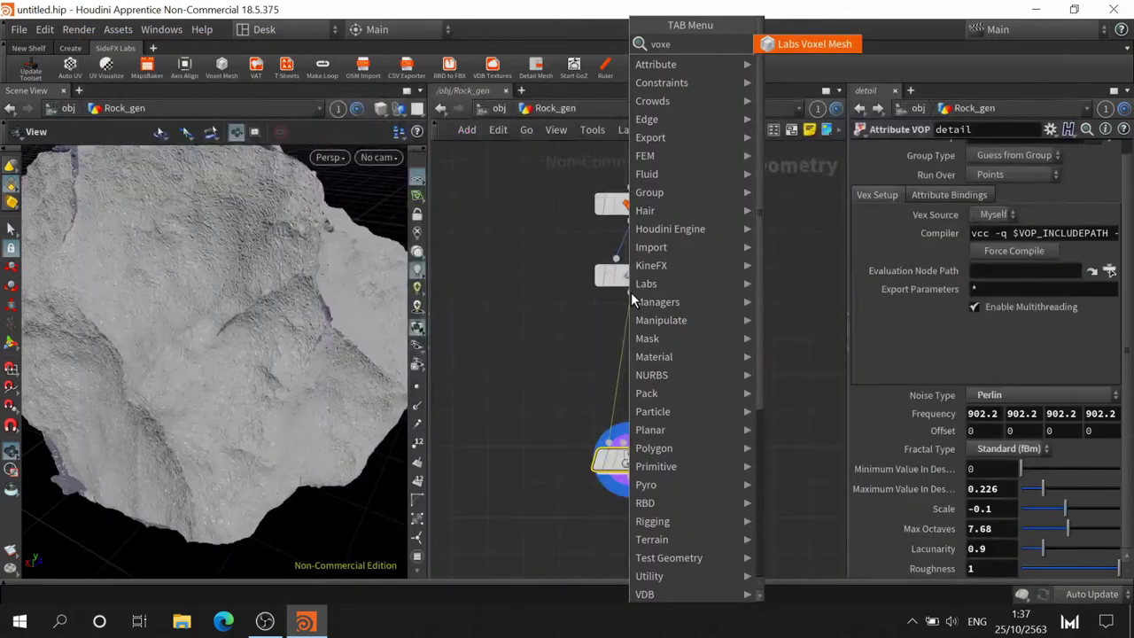
click(844, 46)
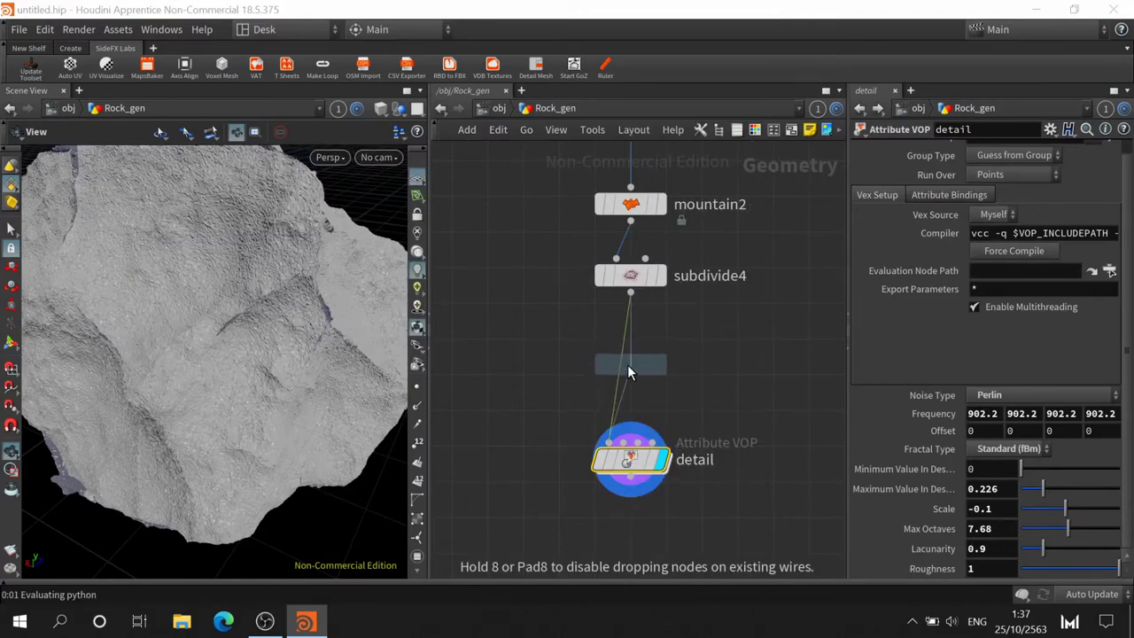
click(627, 364)
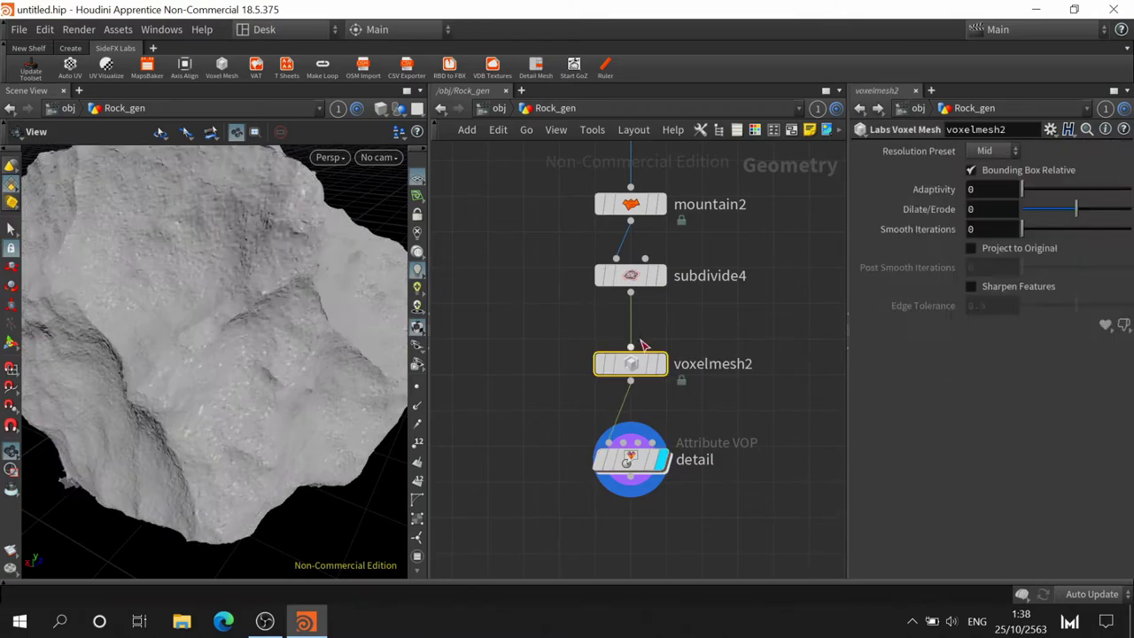
Compare the subdivide4, mountain2 and voxelmesh1 results, ending with mountain2 displayed and selected
mouse_move(197, 332)
mouse_down()
mouse_move(329, 349)
mouse_move(291, 337)
mouse_move(295, 317)
mouse_up()
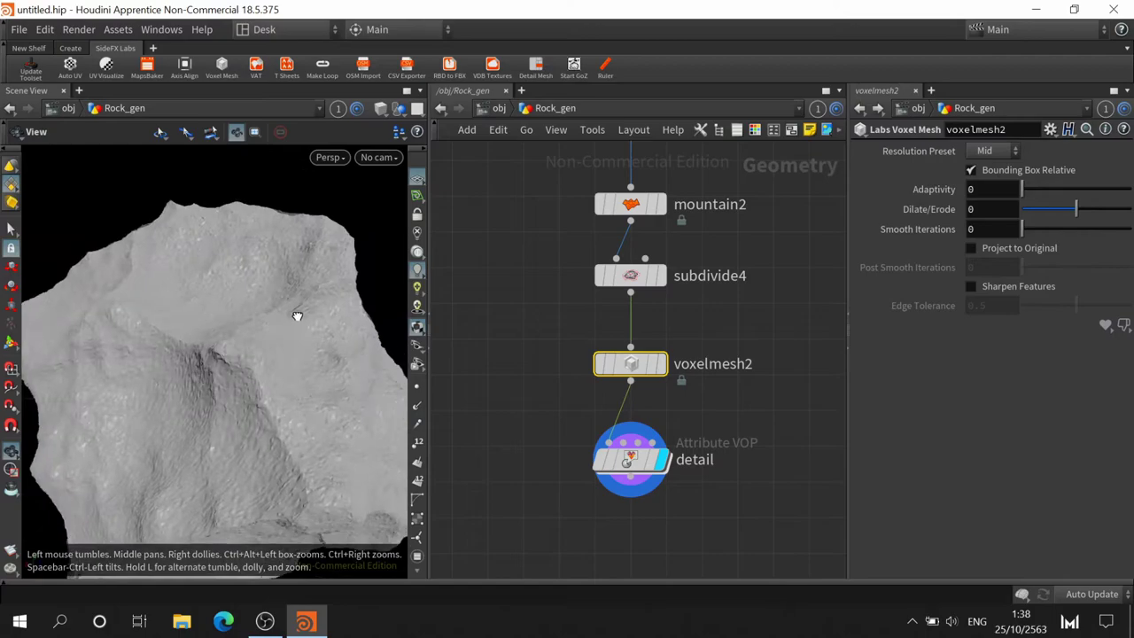
mouse_move(203, 413)
mouse_down()
mouse_move(238, 431)
mouse_move(246, 307)
mouse_up()
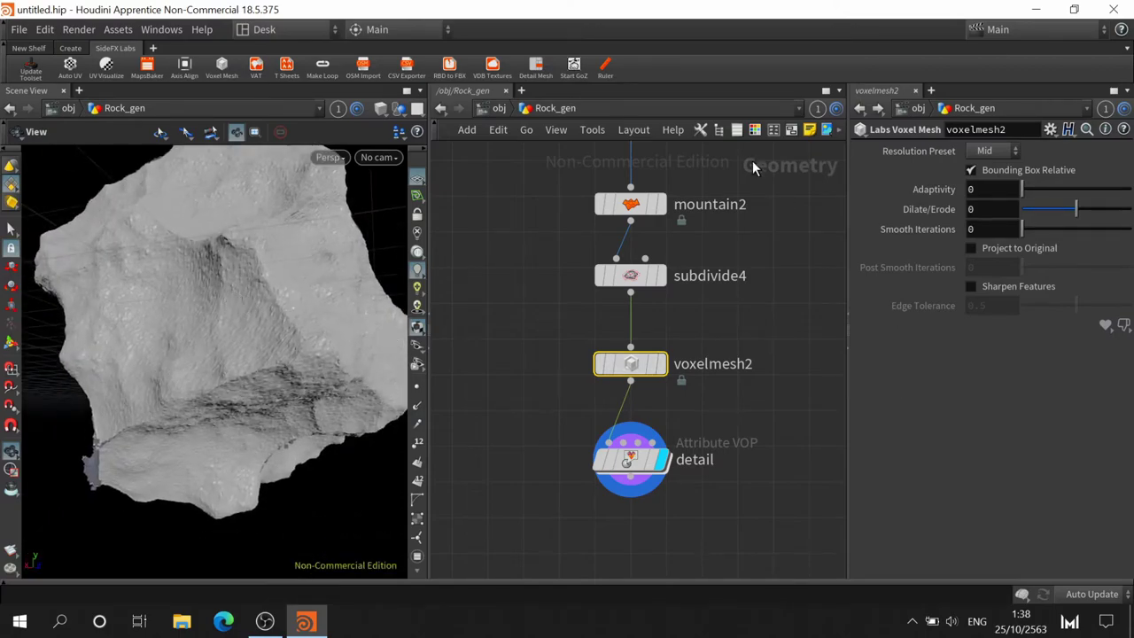
click(662, 277)
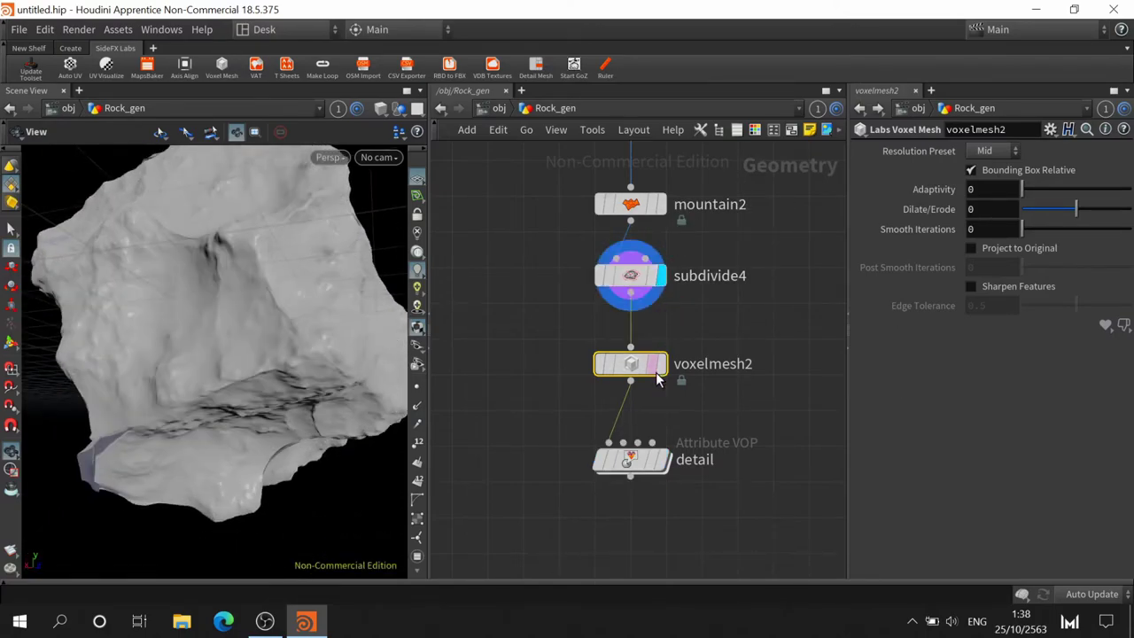
middle_drag(703, 300, 688, 364)
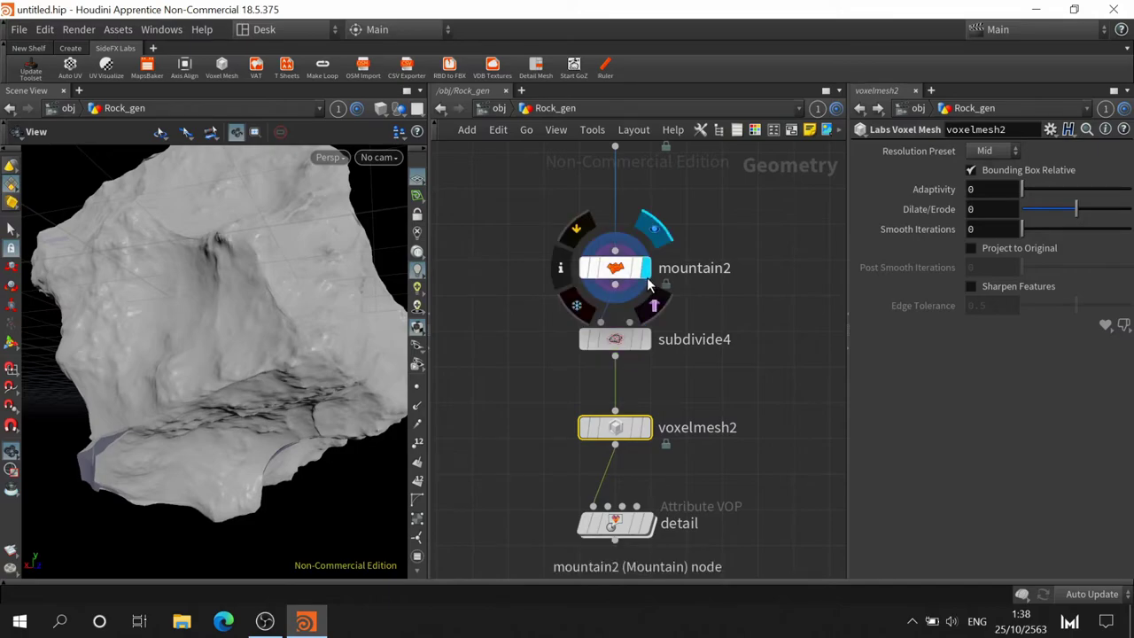
click(635, 268)
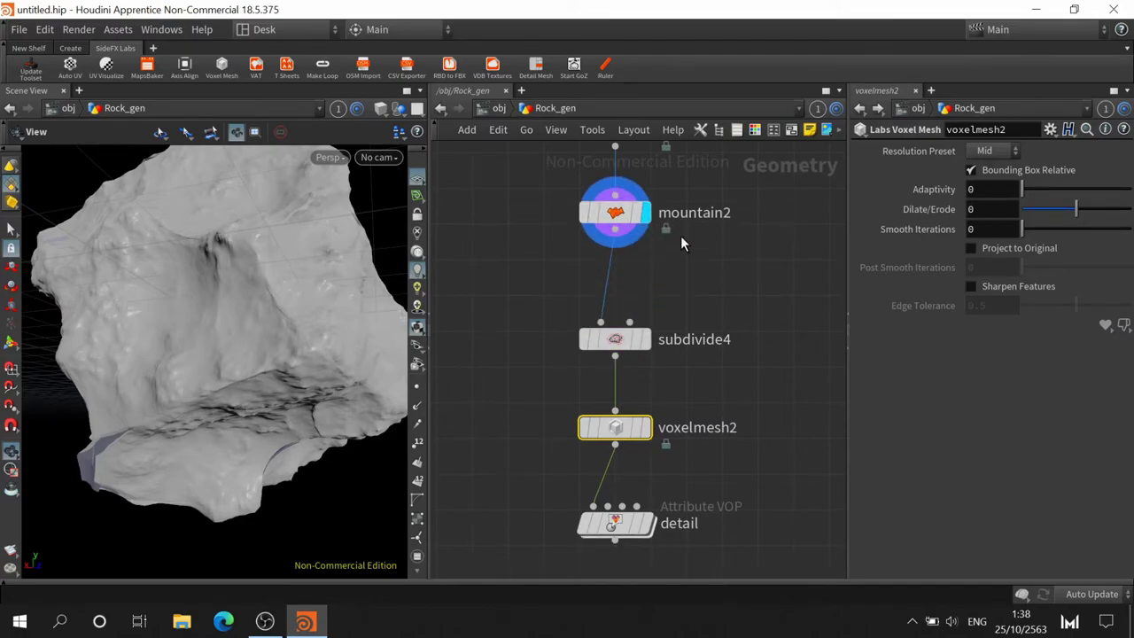
mouse_move(722, 278)
middle_down()
mouse_move(722, 412)
mouse_move(722, 385)
middle_up()
click(644, 293)
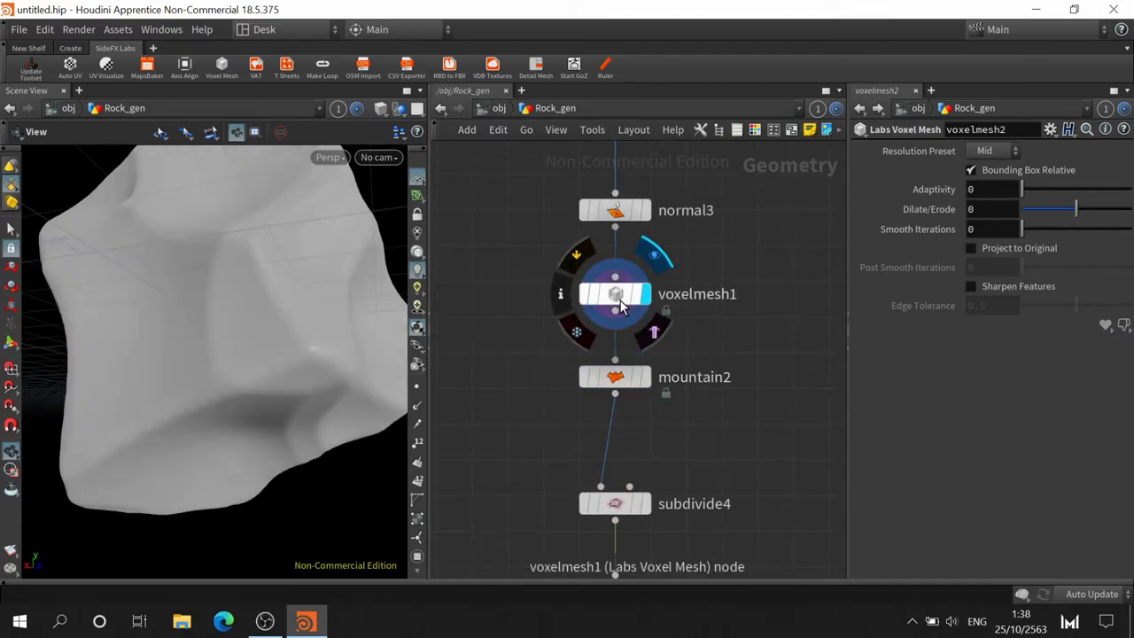
click(644, 377)
click(616, 377)
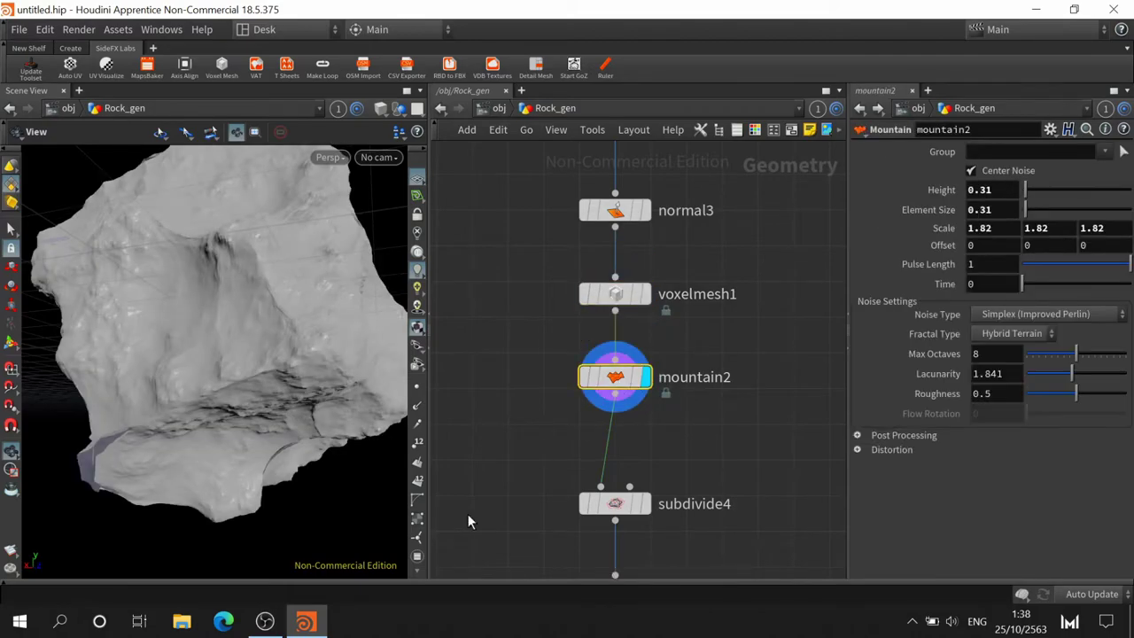
mouse_move(238, 495)
mouse_down()
mouse_move(278, 384)
mouse_move(218, 405)
mouse_move(260, 375)
mouse_move(263, 357)
mouse_up()
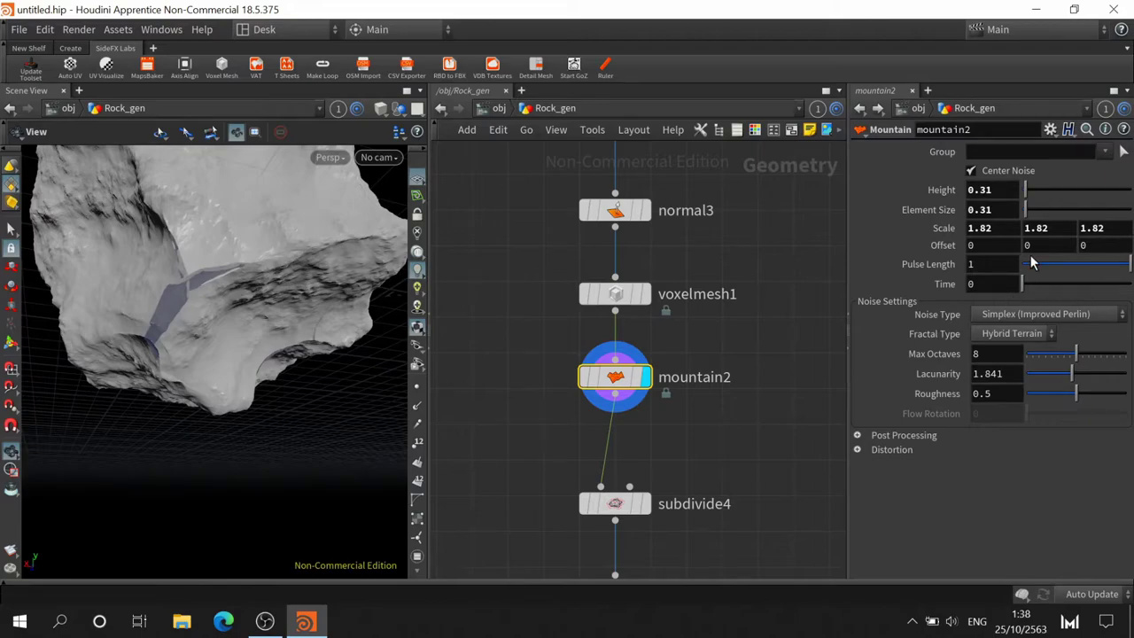
Check voxelmesh1's result and node info, then display the mountain2 rock again
click(657, 303)
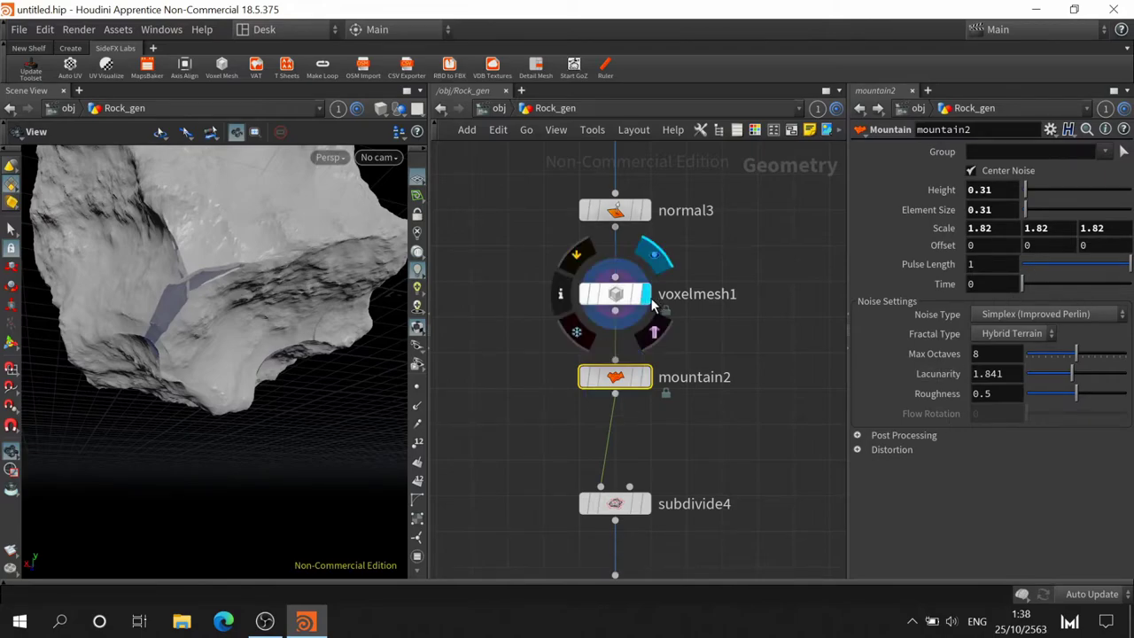
click(559, 304)
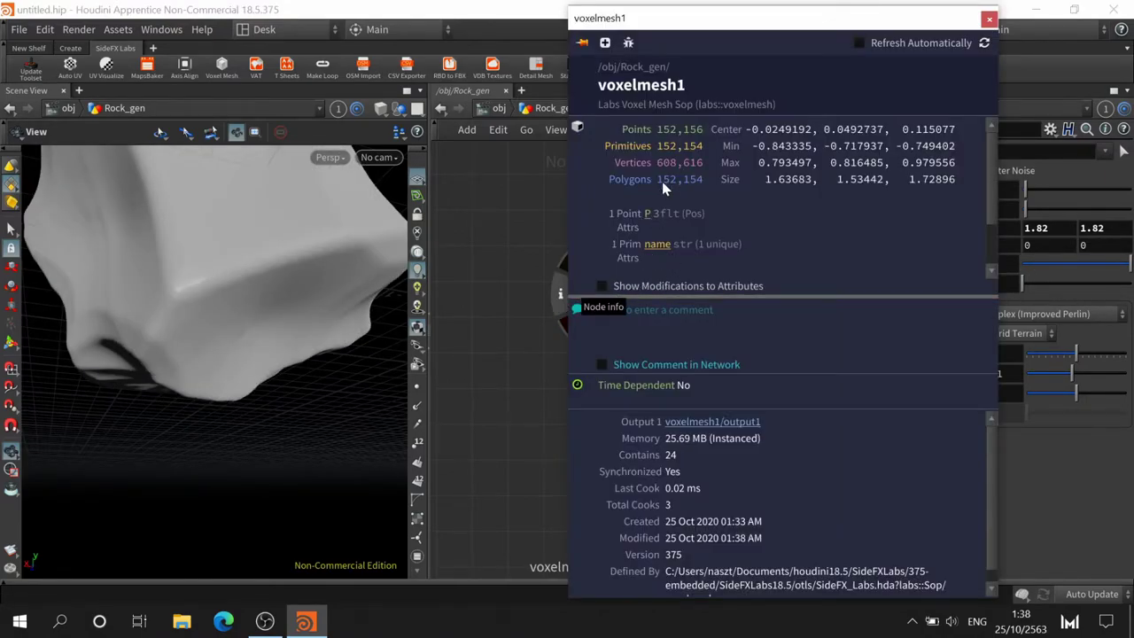
click(990, 19)
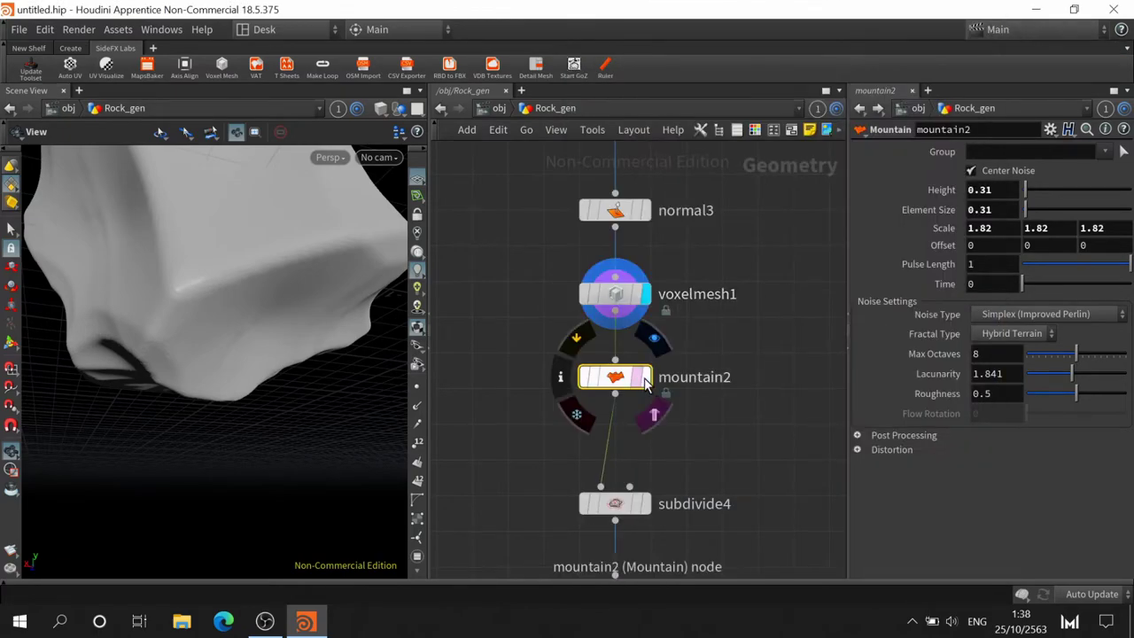
click(644, 388)
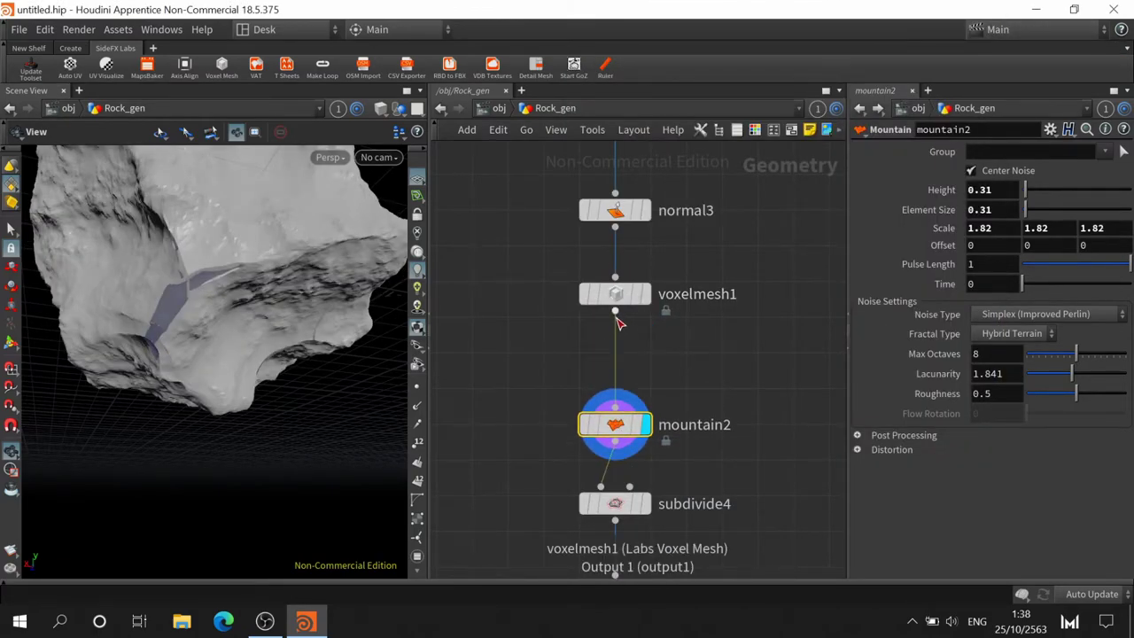
Insert subdivide5 between voxelmesh1 and mountain2, preview it, then display and select mountain2
key(Tab)
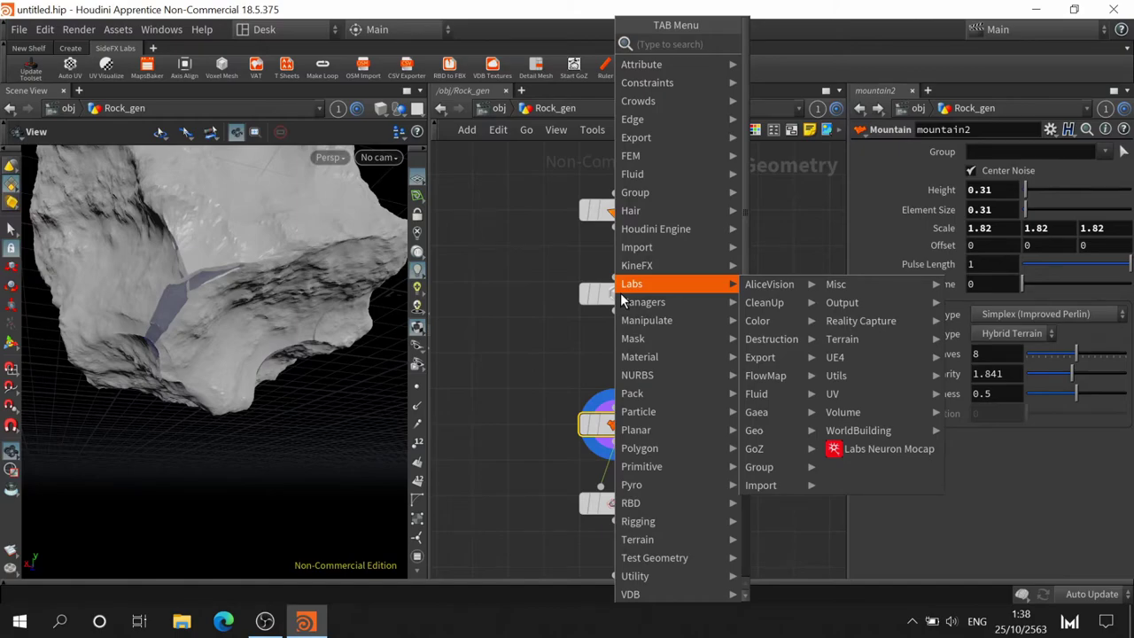
text(sub)
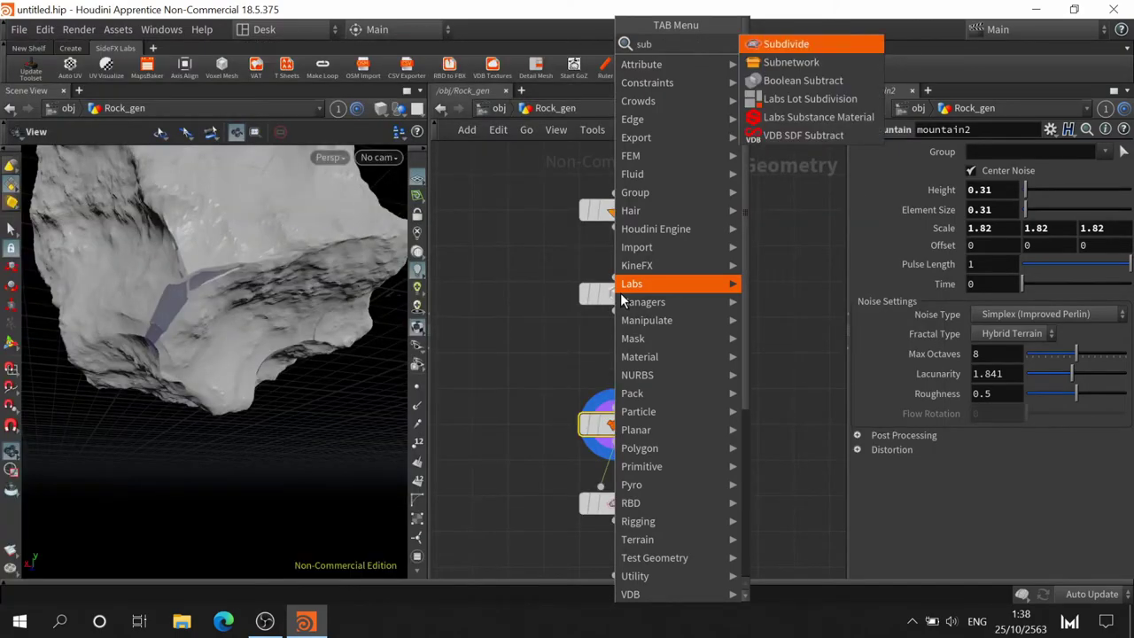
click(797, 64)
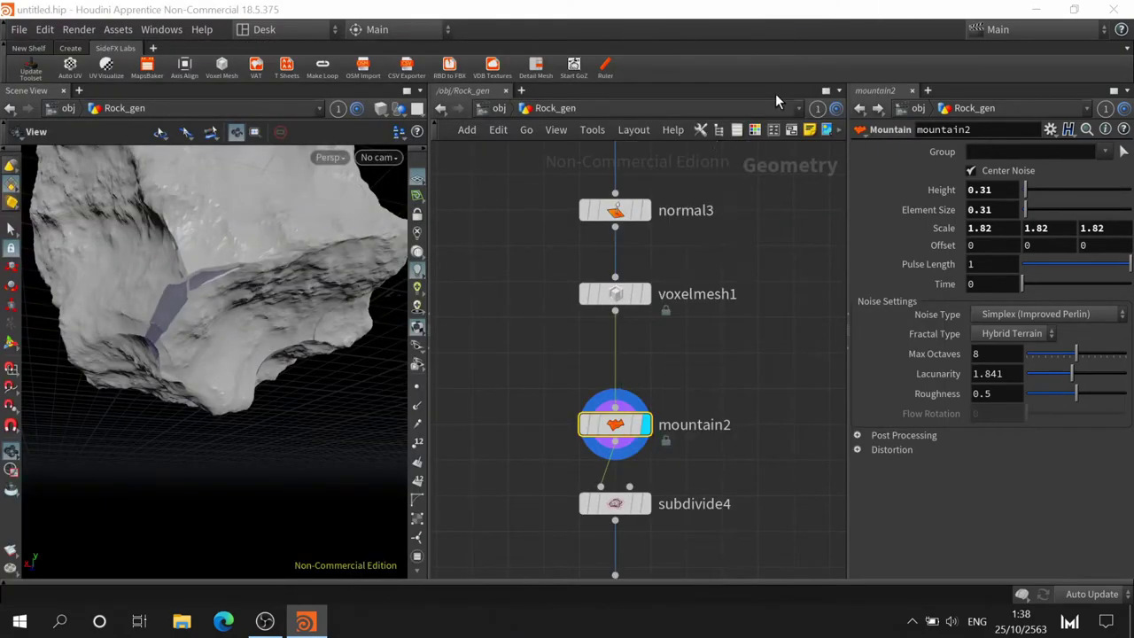
click(605, 368)
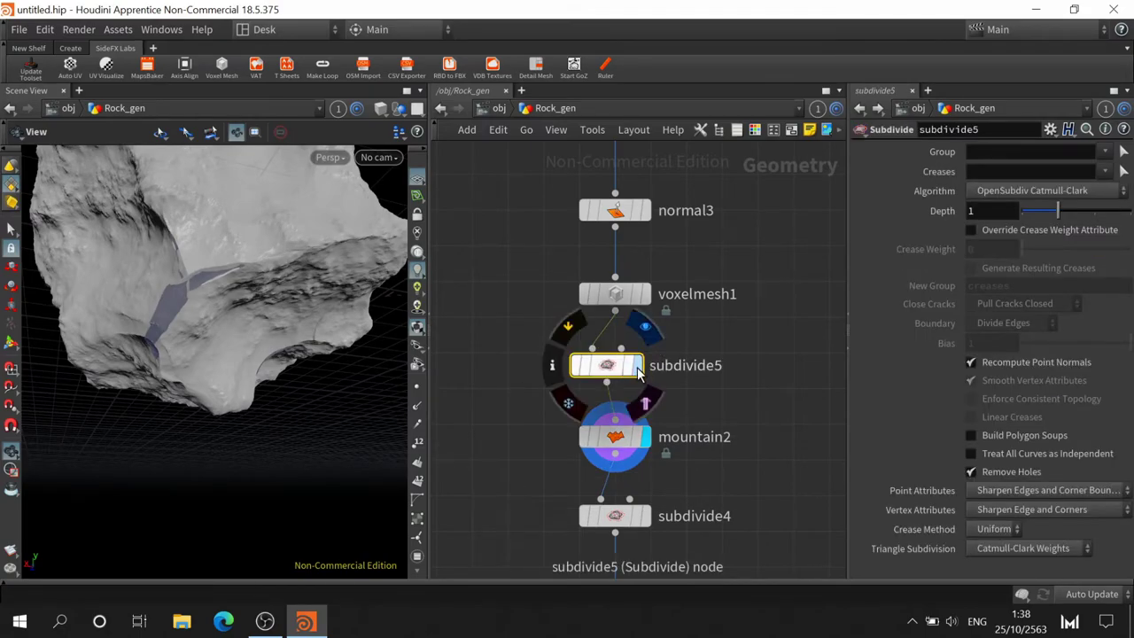
click(638, 369)
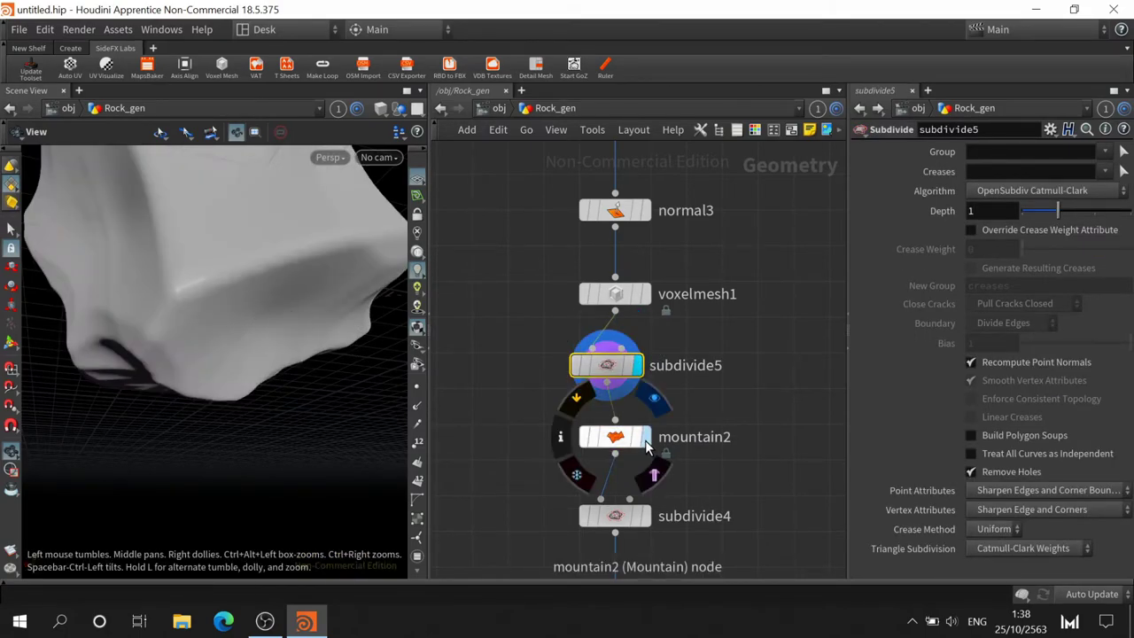
click(645, 436)
click(587, 436)
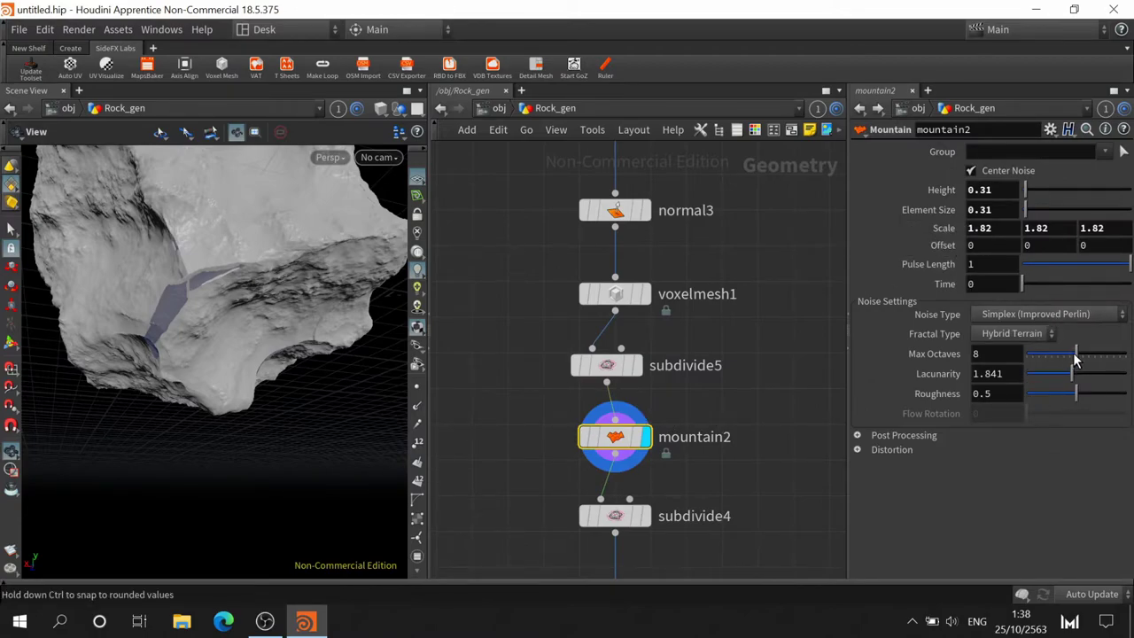
Set mountain2's Max Octaves to 9
drag(1072, 353, 1066, 363)
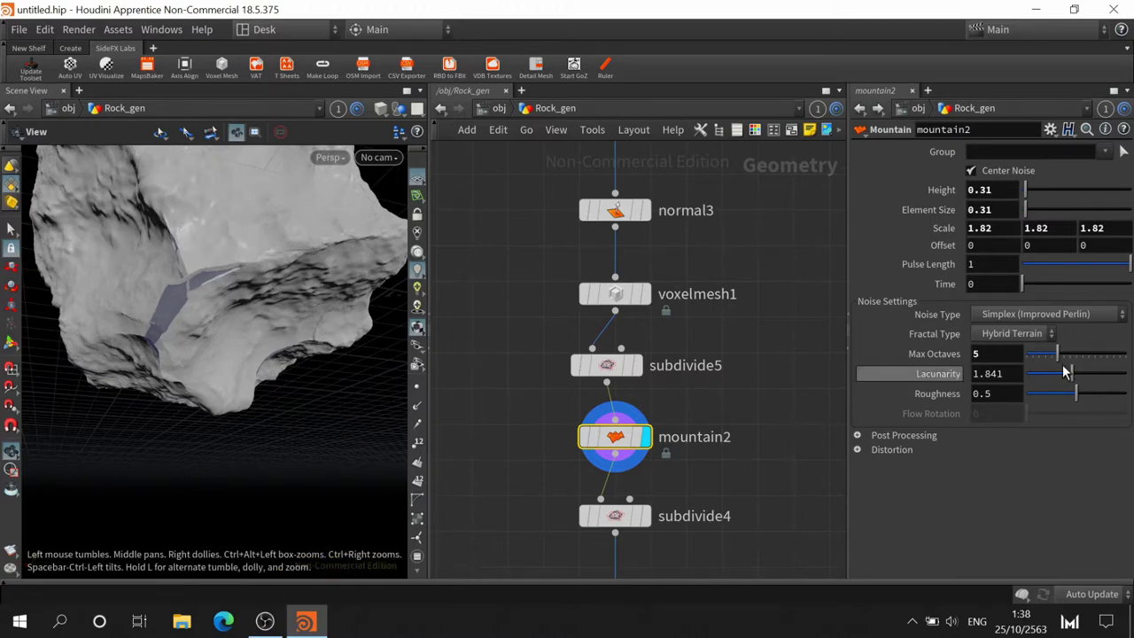
click(1083, 359)
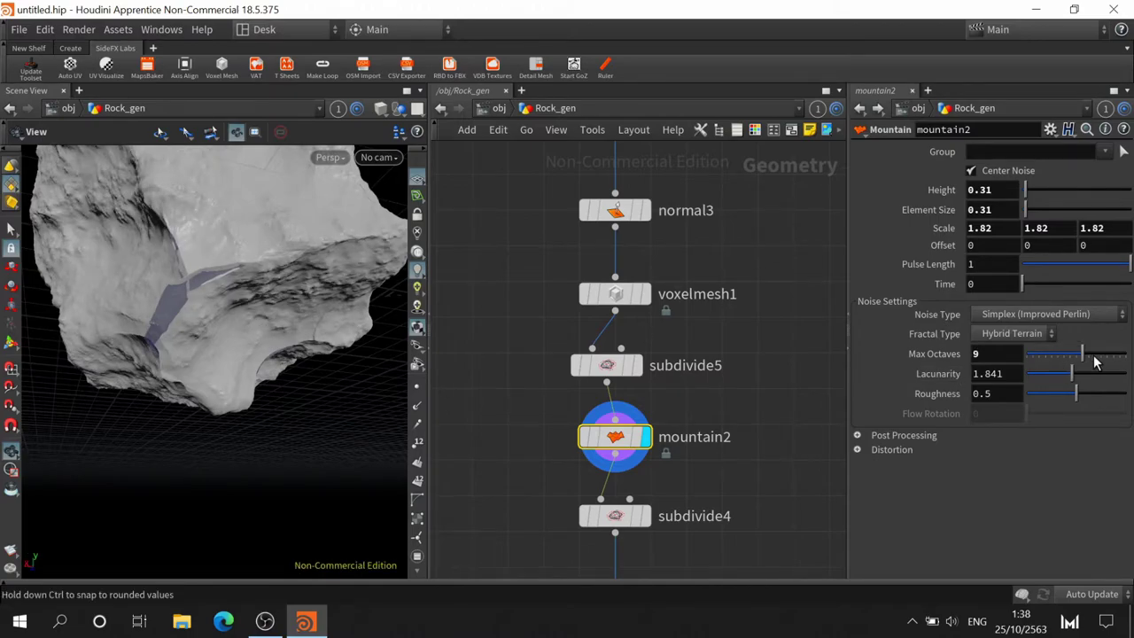
mouse_move(226, 266)
mouse_down()
mouse_move(227, 387)
mouse_move(144, 455)
mouse_move(225, 408)
mouse_up()
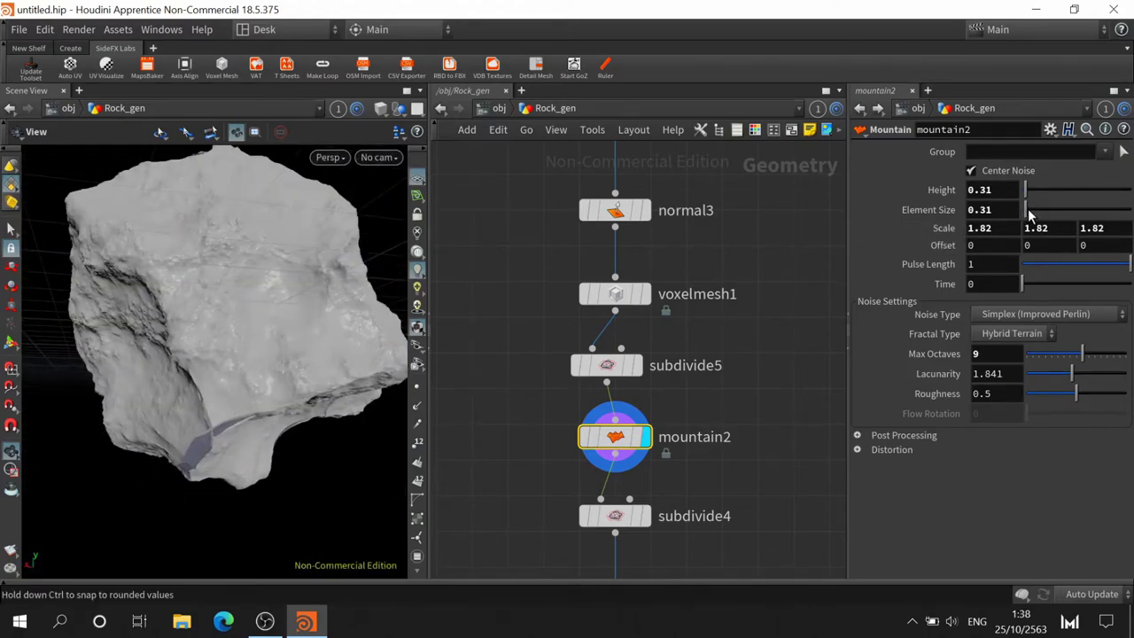
Lower mountain2's Height from 0.31 to 0.11 with the value ladder in 0.01 steps
middle_click(958, 210)
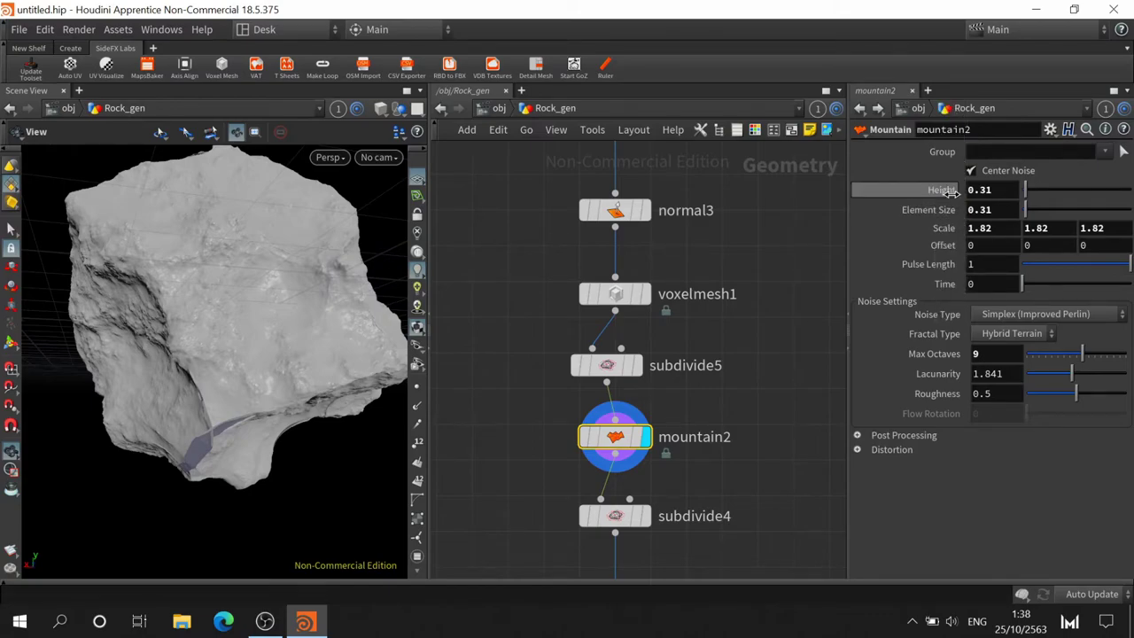
middle_drag(948, 193, 946, 227)
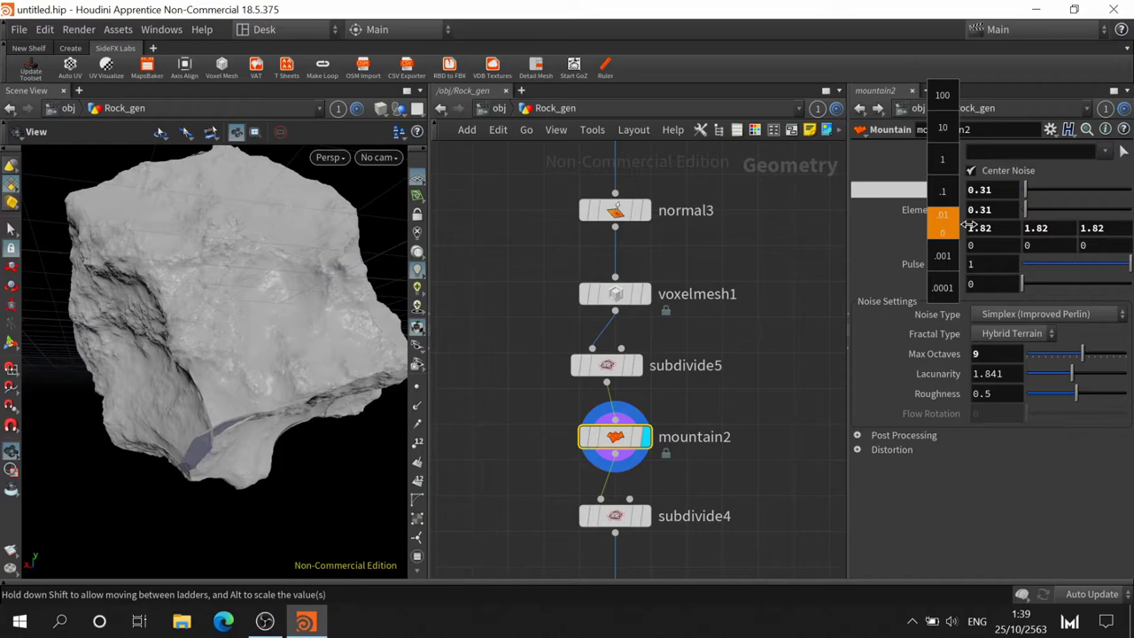
middle_drag(967, 227, 891, 227)
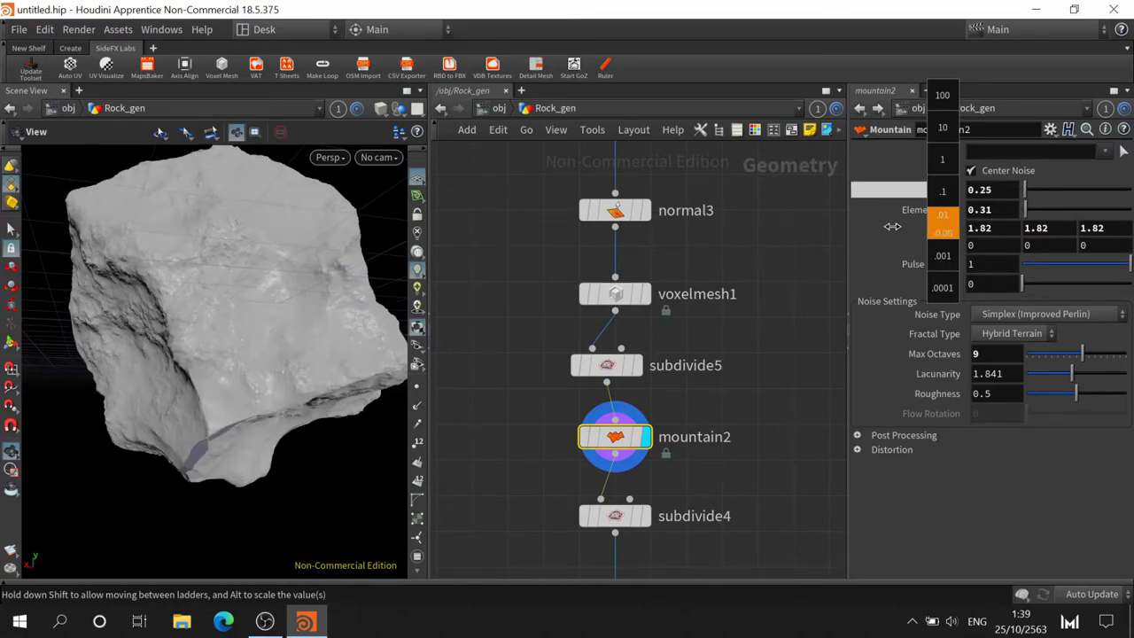
mouse_move(879, 228)
middle_down()
mouse_move(777, 221)
mouse_move(792, 217)
middle_up()
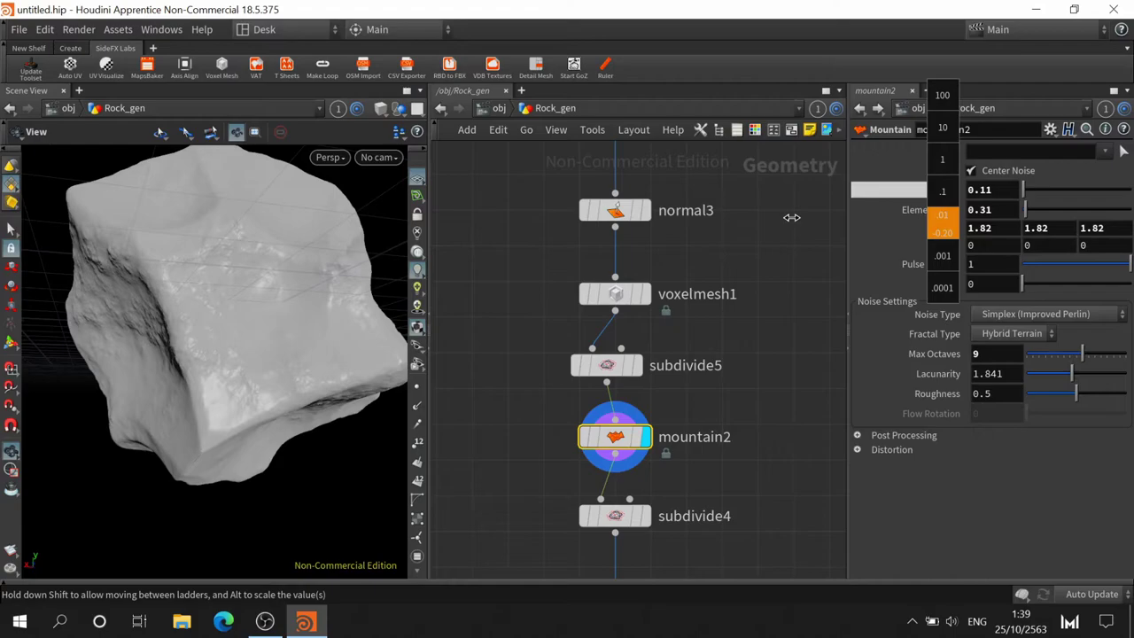
mouse_move(249, 266)
mouse_down()
mouse_move(223, 337)
mouse_move(245, 307)
mouse_move(296, 278)
mouse_move(310, 304)
mouse_move(246, 326)
mouse_move(258, 271)
mouse_move(256, 316)
mouse_move(275, 304)
mouse_move(268, 257)
mouse_move(259, 340)
mouse_up()
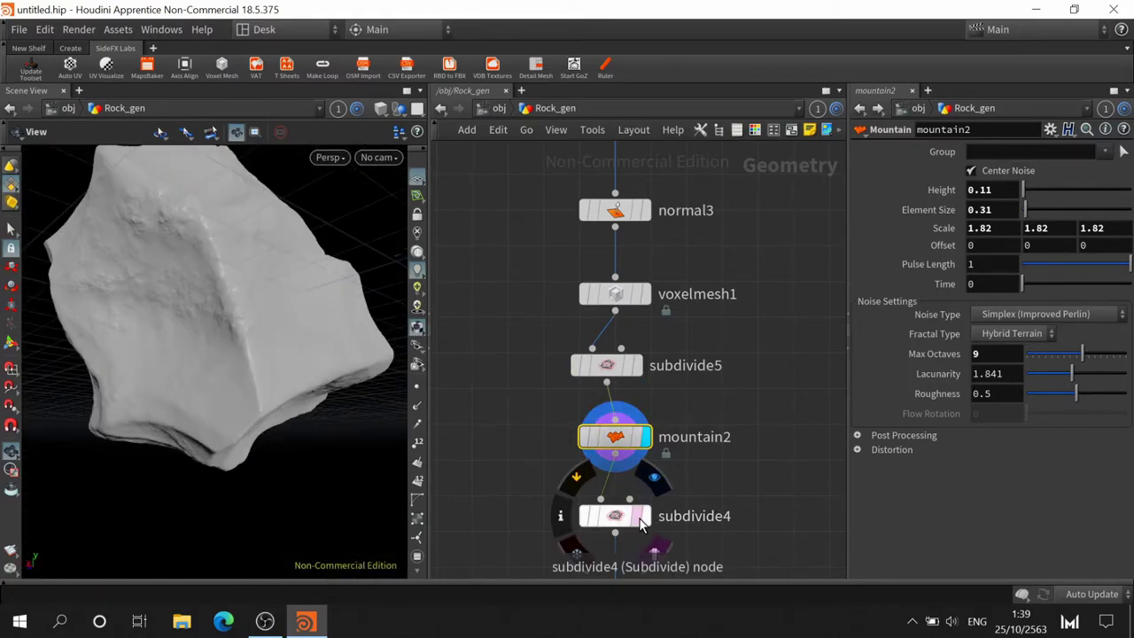
Bypass subdivide4 and display the final detail node's result
middle_drag(754, 447, 775, 273)
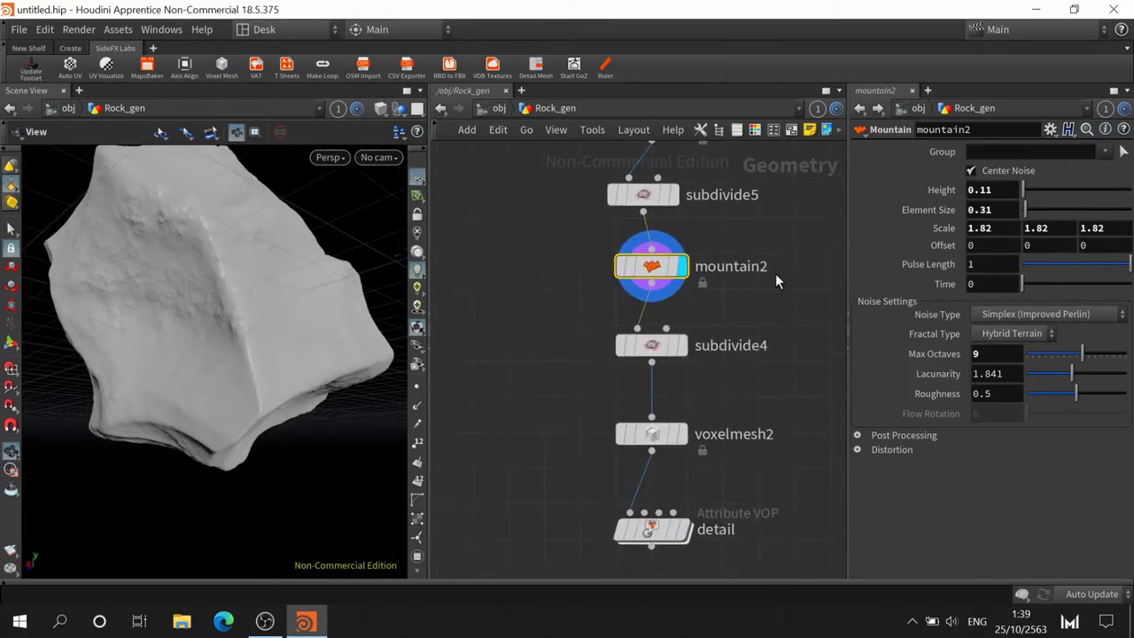
click(619, 347)
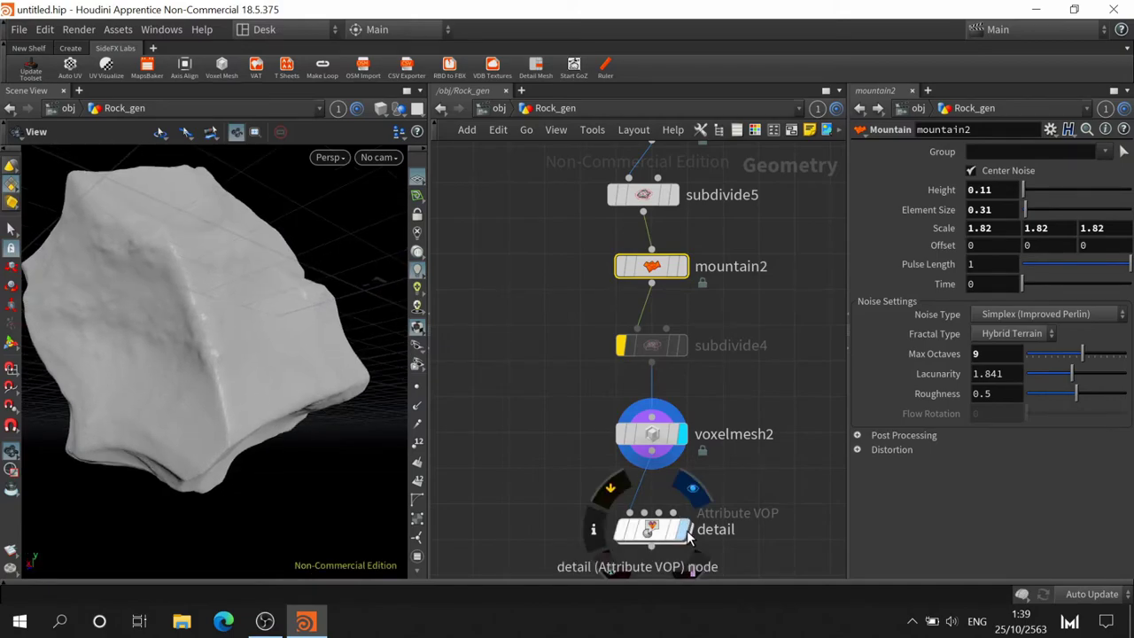
mouse_move(345, 321)
mouse_down()
mouse_move(227, 326)
mouse_move(267, 386)
mouse_move(235, 400)
mouse_move(207, 375)
mouse_move(233, 374)
mouse_up()
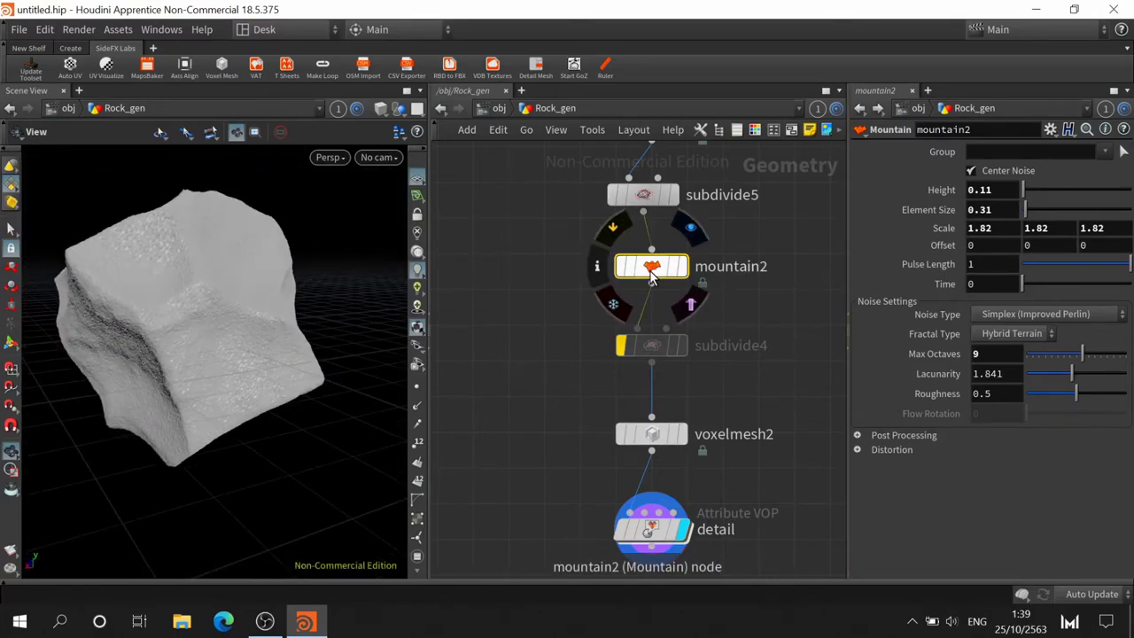
Drag mountain2's Height on the value ladder, leaving it at -5.49
middle_click(945, 192)
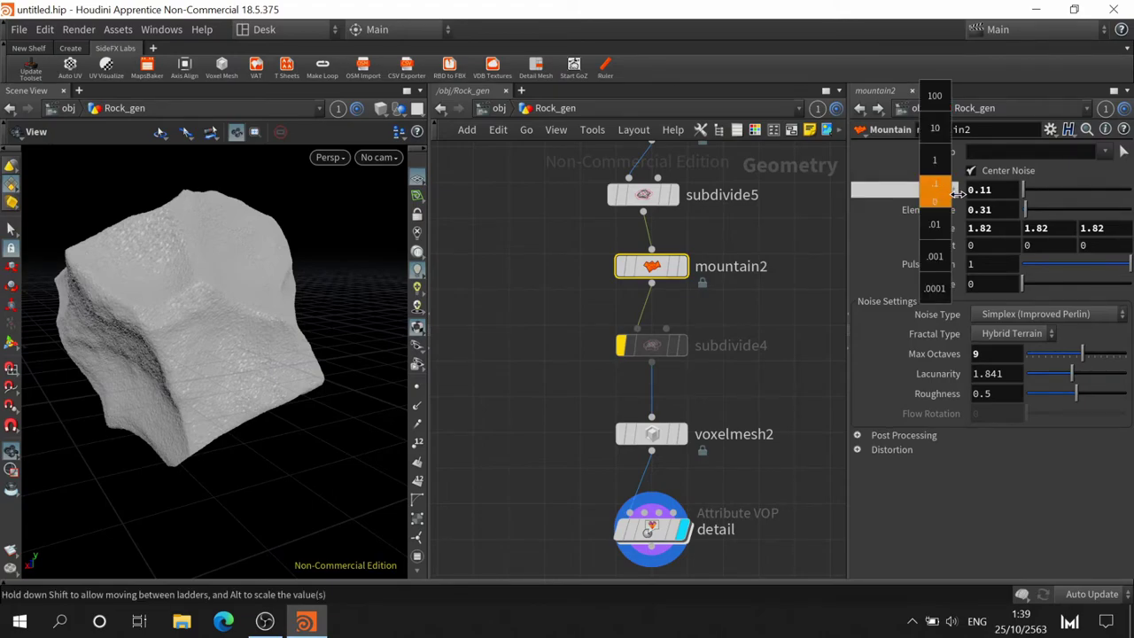
mouse_move(961, 193)
middle_down()
mouse_move(924, 216)
mouse_move(764, 419)
middle_up()
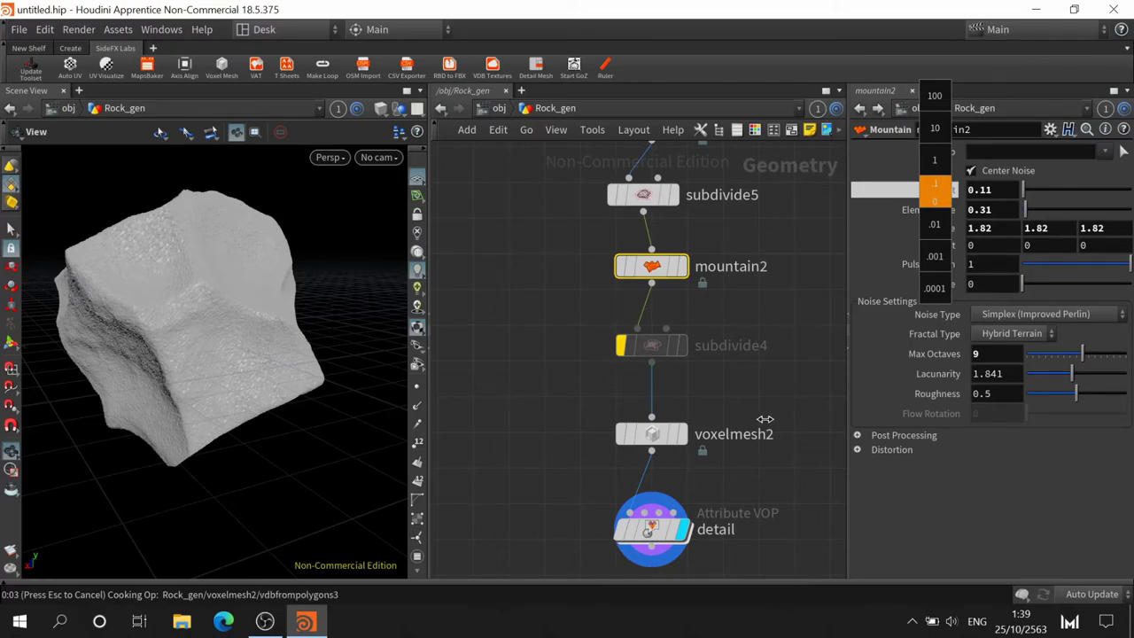
mouse_move(765, 419)
middle_down()
mouse_move(502, 466)
mouse_move(512, 466)
middle_up()
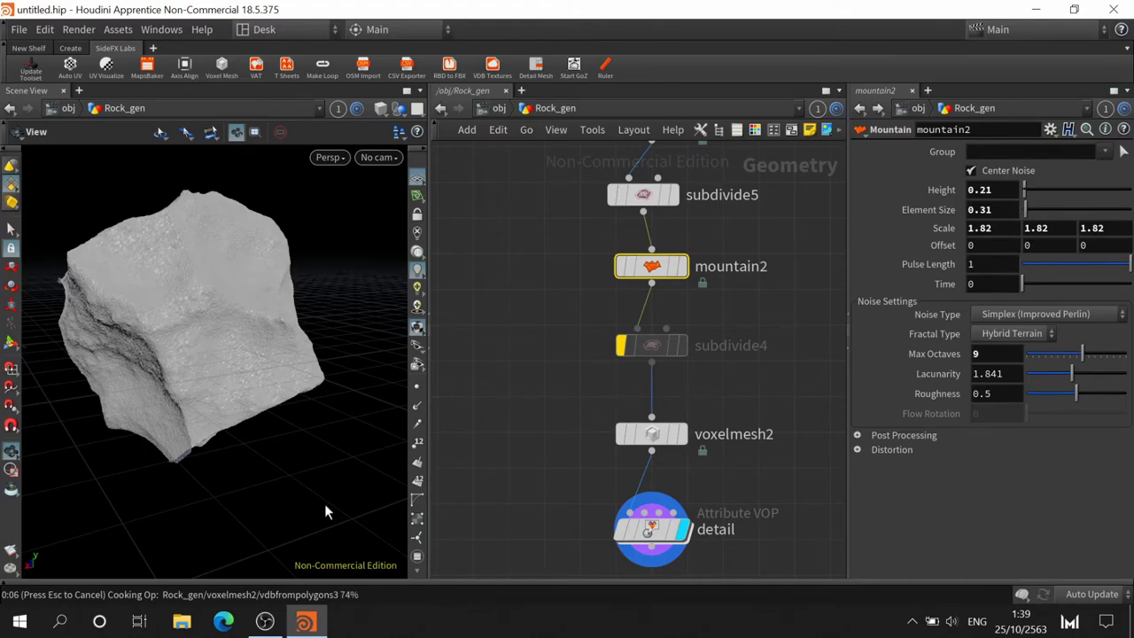
key(Escape)
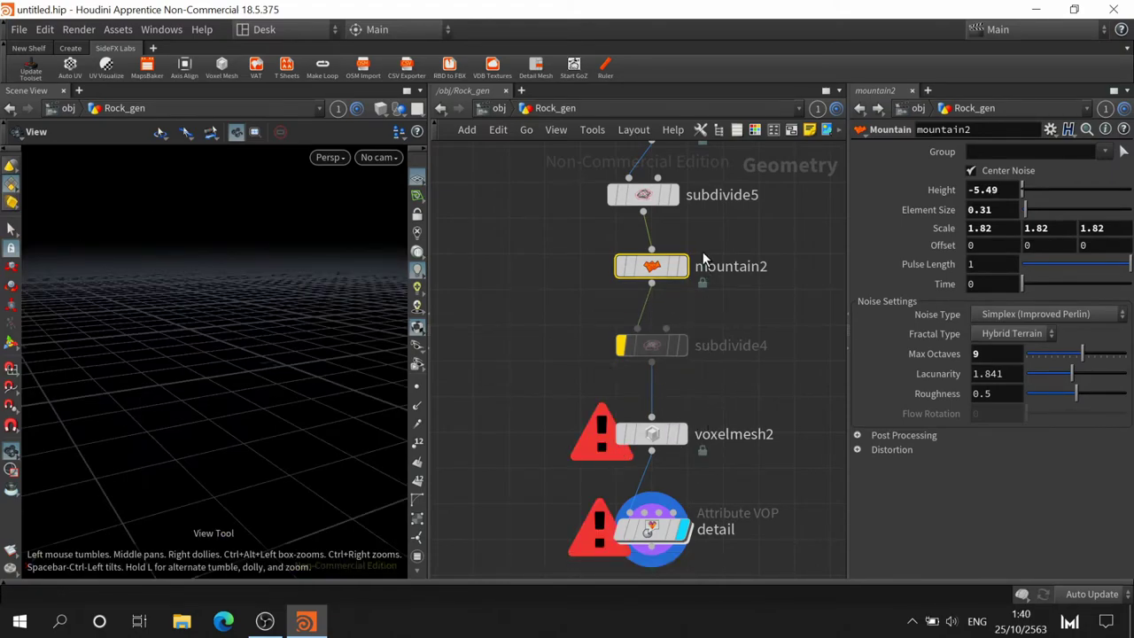
mouse_move(652, 434)
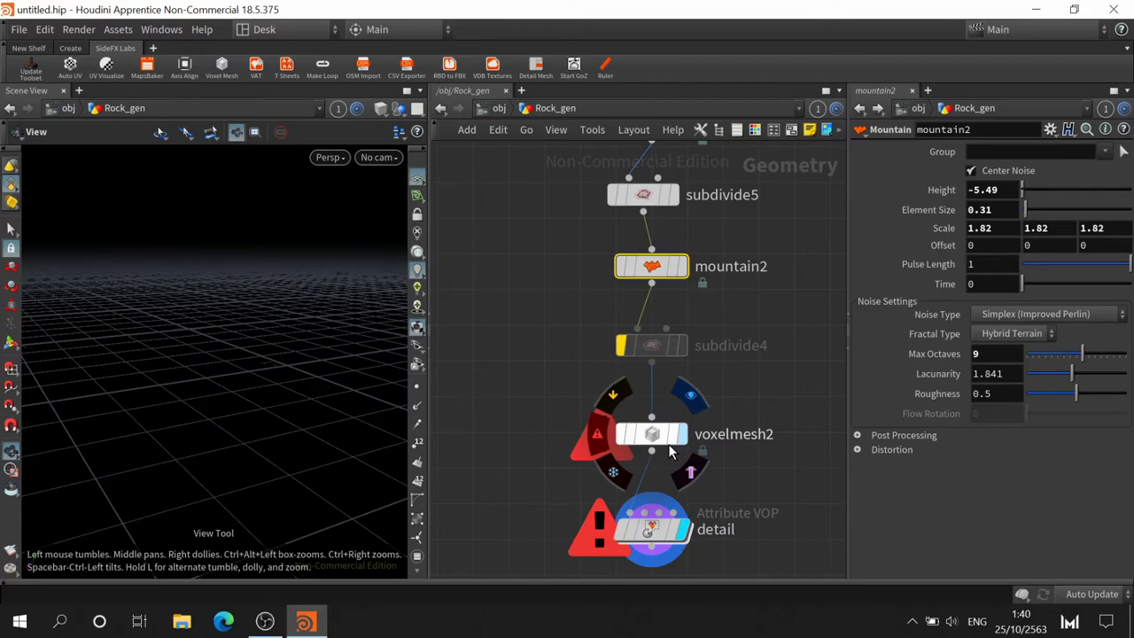
Check voxelmesh2's error, display mountain2 again and set its Height to 1
click(681, 436)
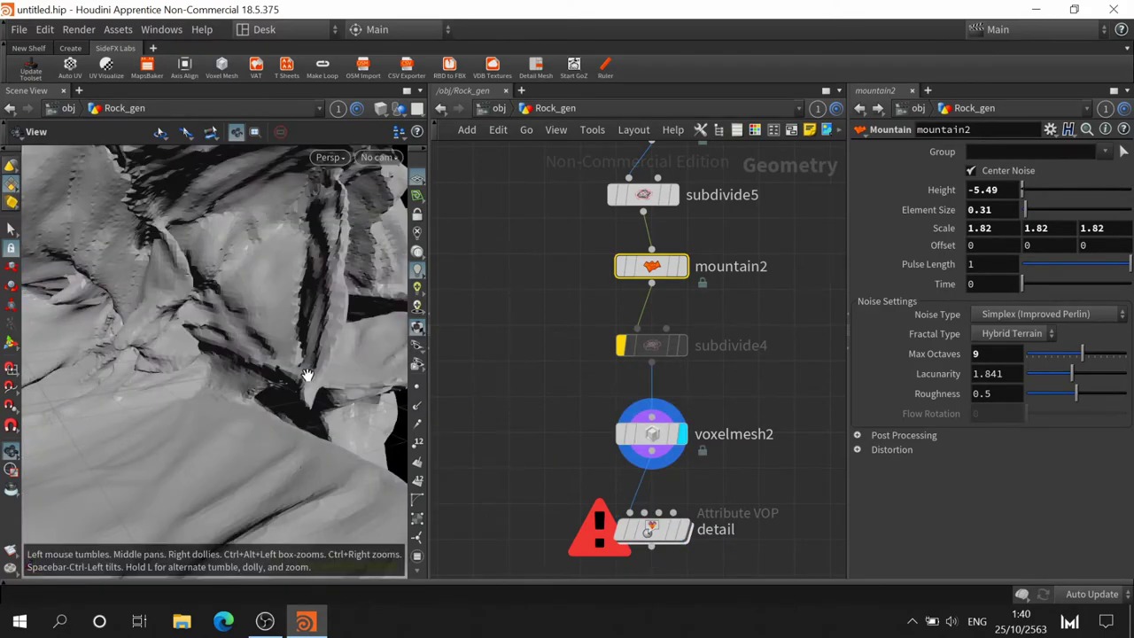
key(g)
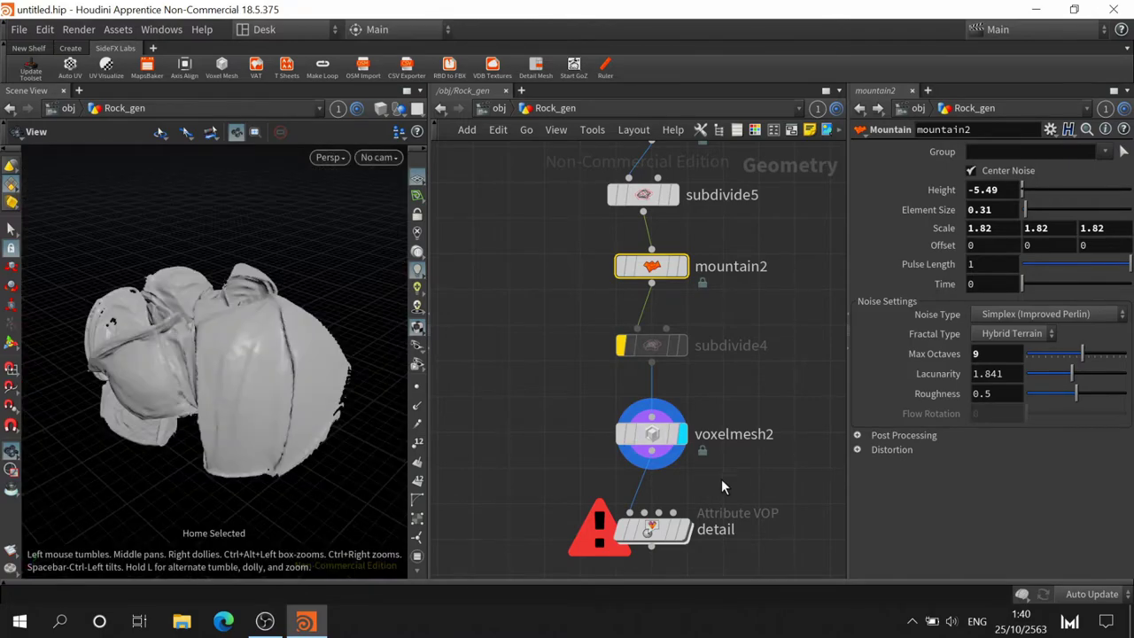
click(681, 266)
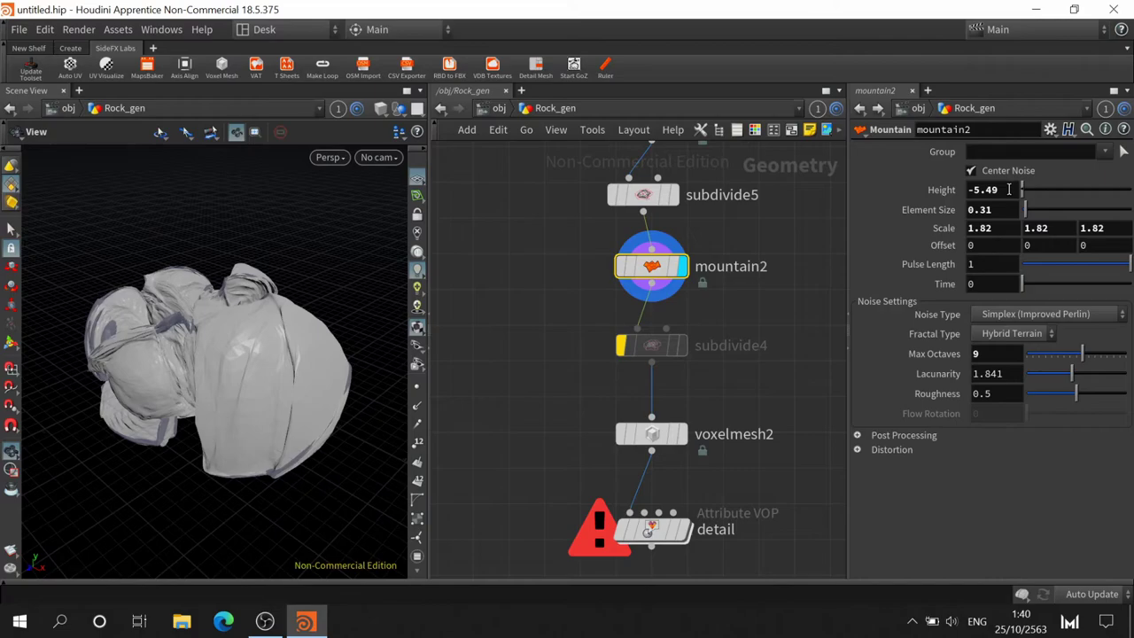
click(1008, 189)
text(1)
key(Return)
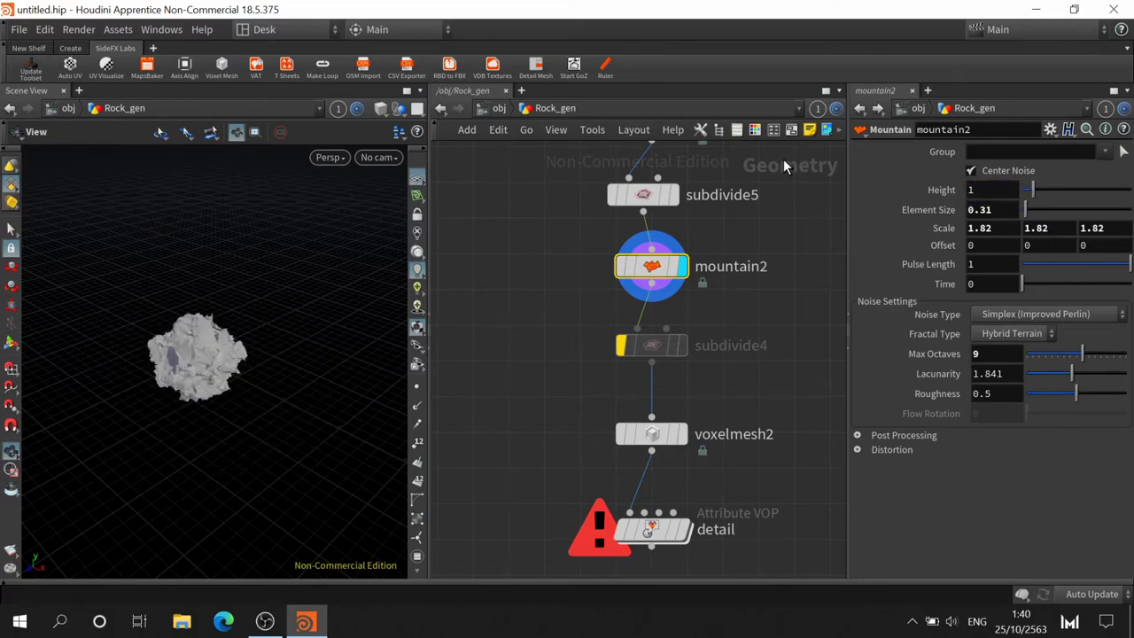
scroll(162, 392, up, 2)
scroll(200, 408, up, 3)
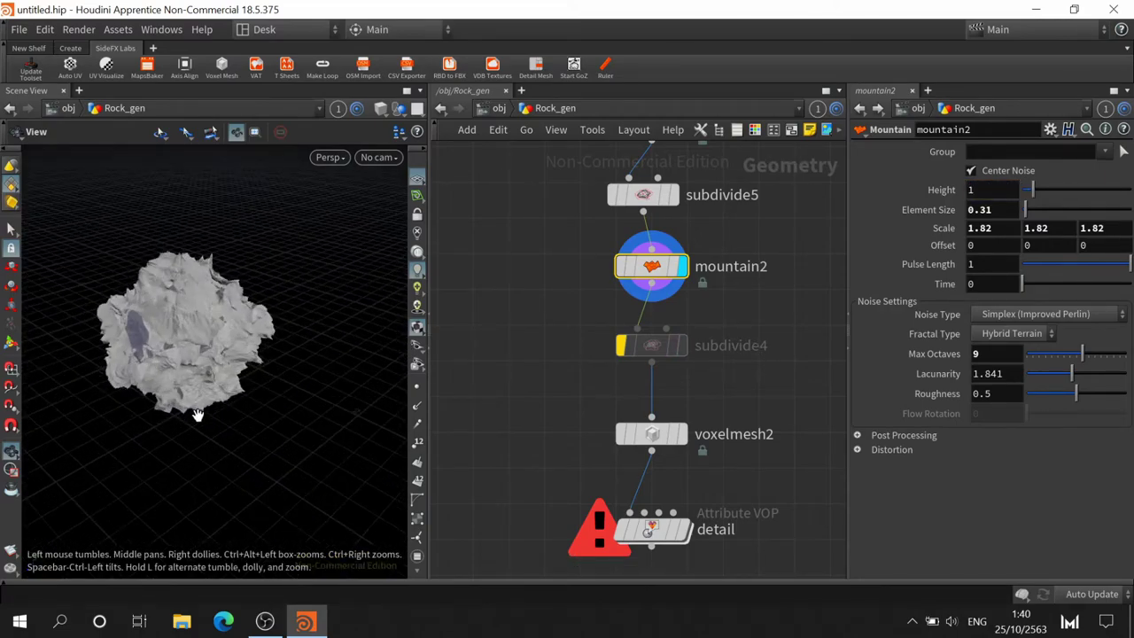
key(g)
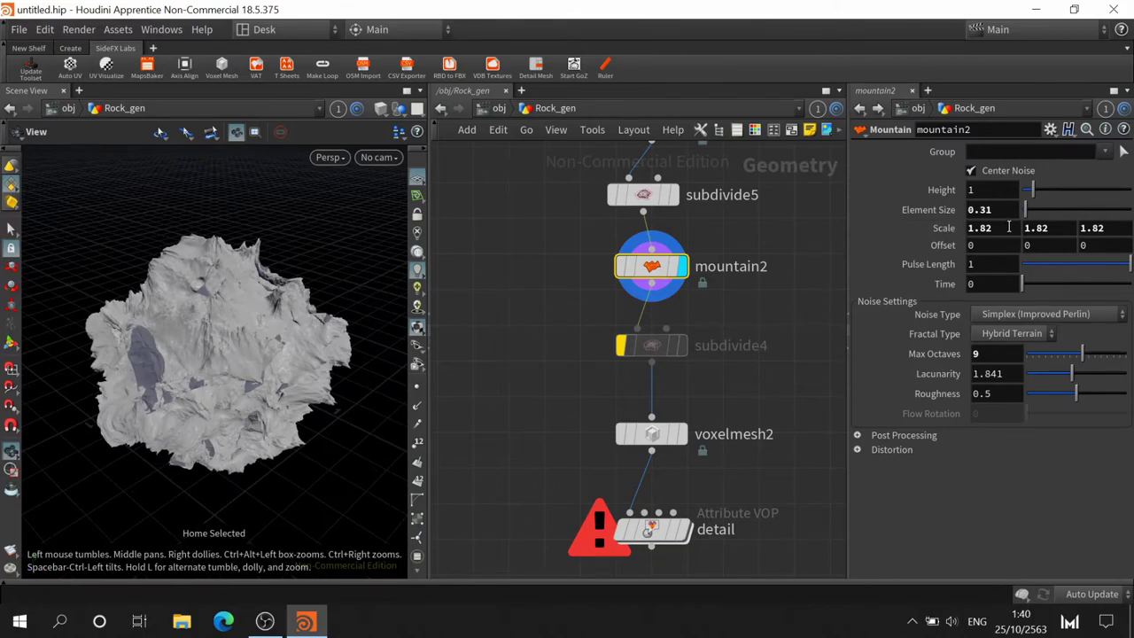
Bring mountain2's Height down to 0.2 and inspect the smoother rock
middle_drag(938, 190, 937, 222)
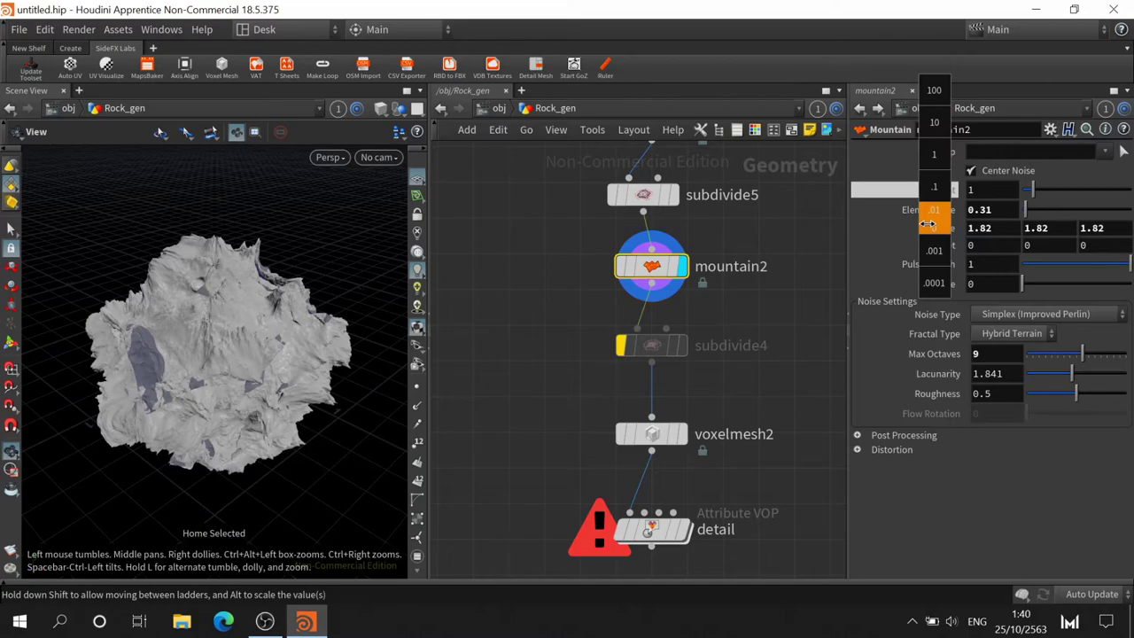
middle_drag(924, 225, 540, 209)
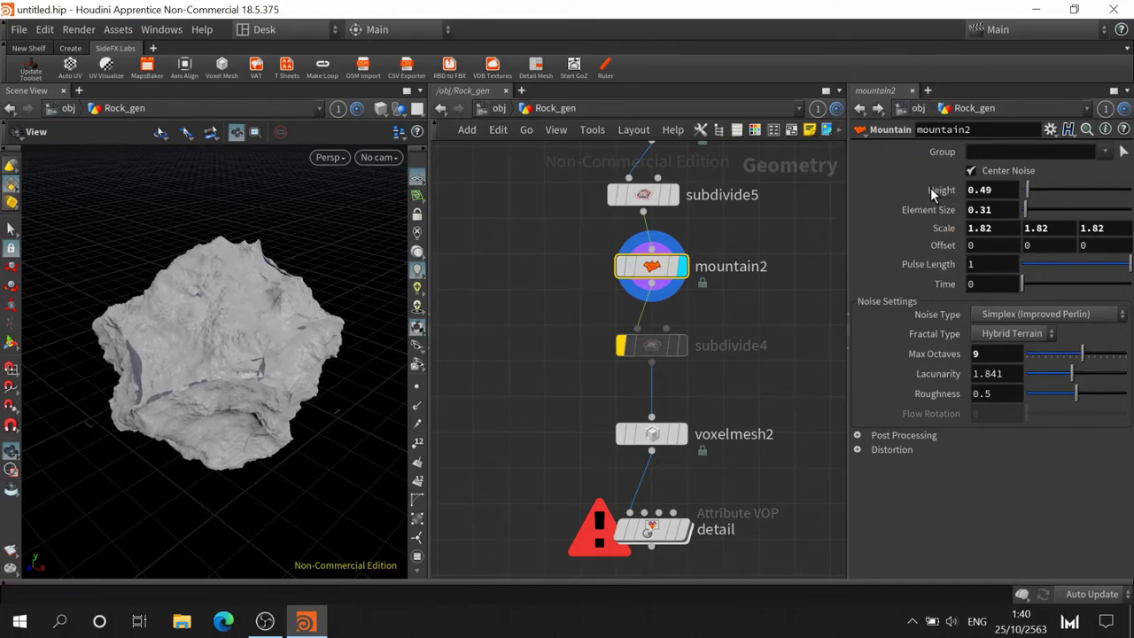
drag(989, 190, 977, 192)
text(2)
key(Return)
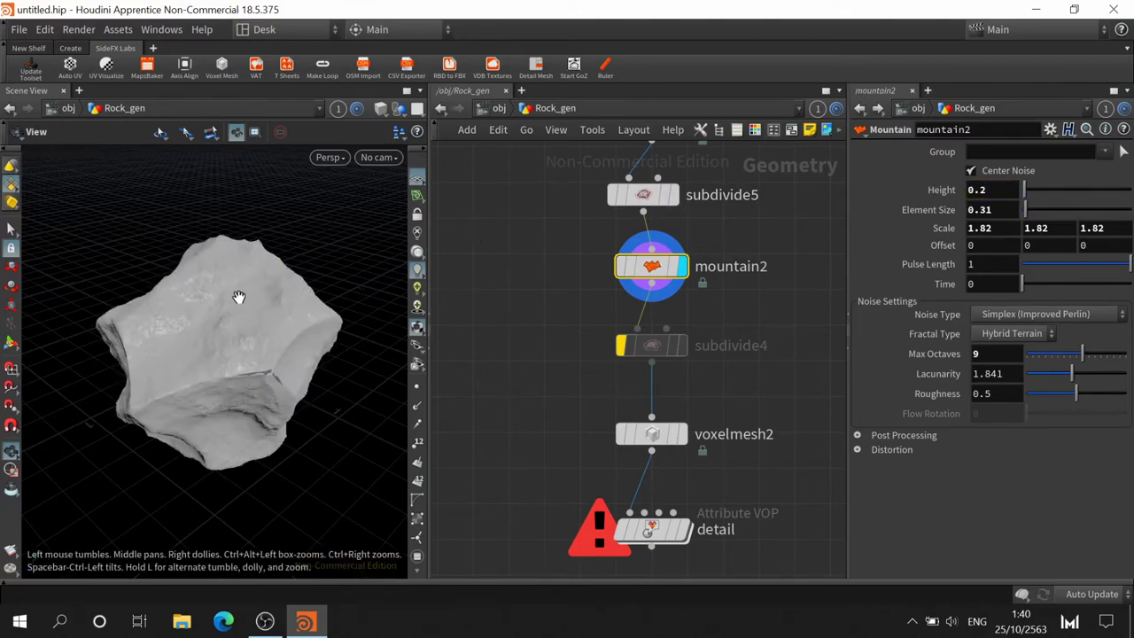
scroll(240, 298, up, 3)
mouse_move(263, 431)
mouse_down()
mouse_move(304, 316)
mouse_move(322, 329)
mouse_move(363, 316)
mouse_up()
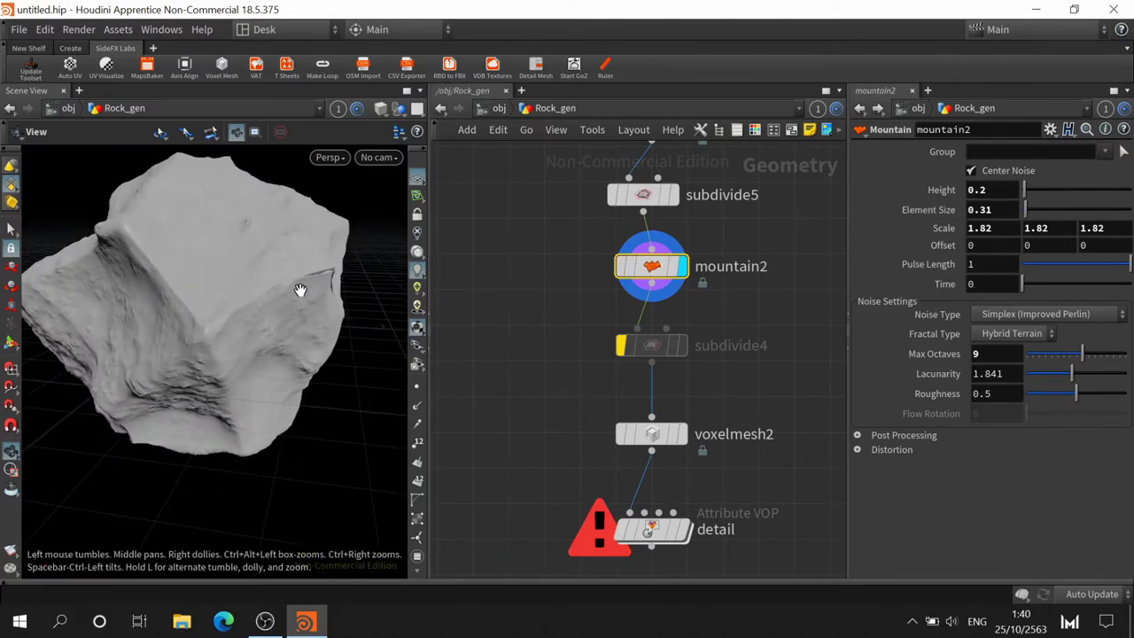
Compare the mountain2 and voxelmesh2 results, ending with voxelmesh2's remeshed rock displayed
mouse_move(651, 435)
click(689, 446)
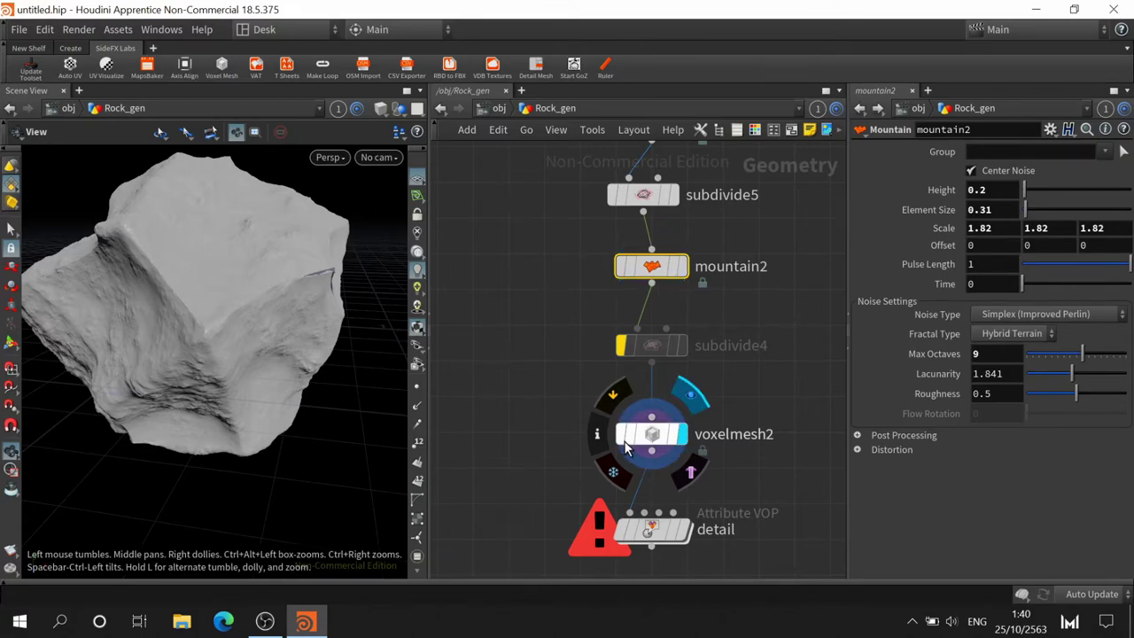
click(648, 439)
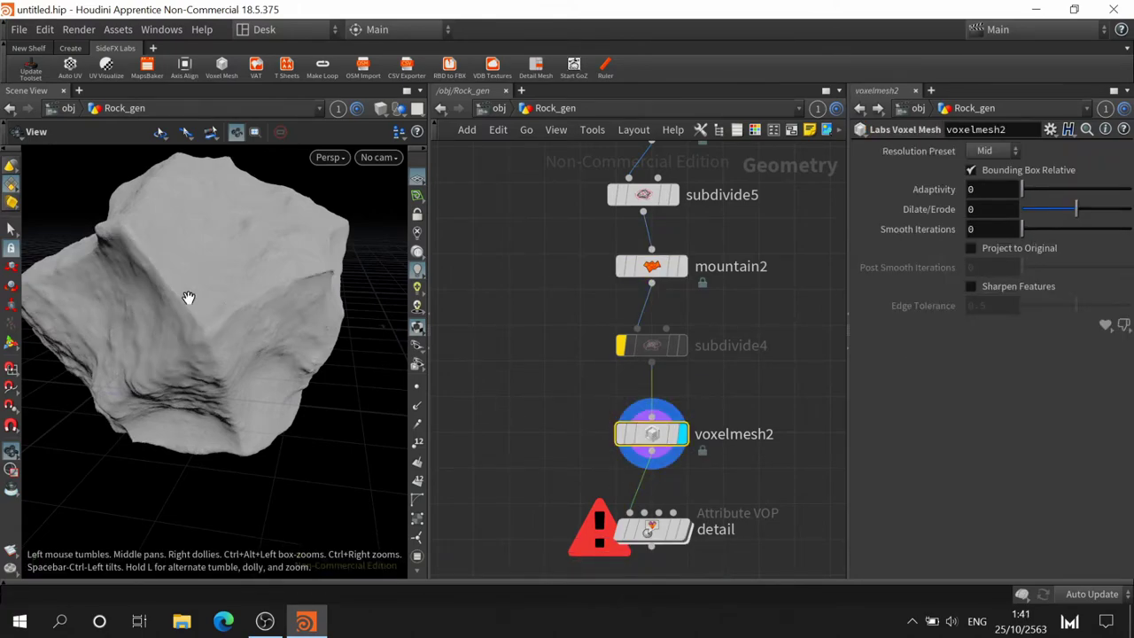
mouse_move(187, 299)
mouse_down()
mouse_move(185, 316)
mouse_move(154, 331)
mouse_move(190, 342)
mouse_up()
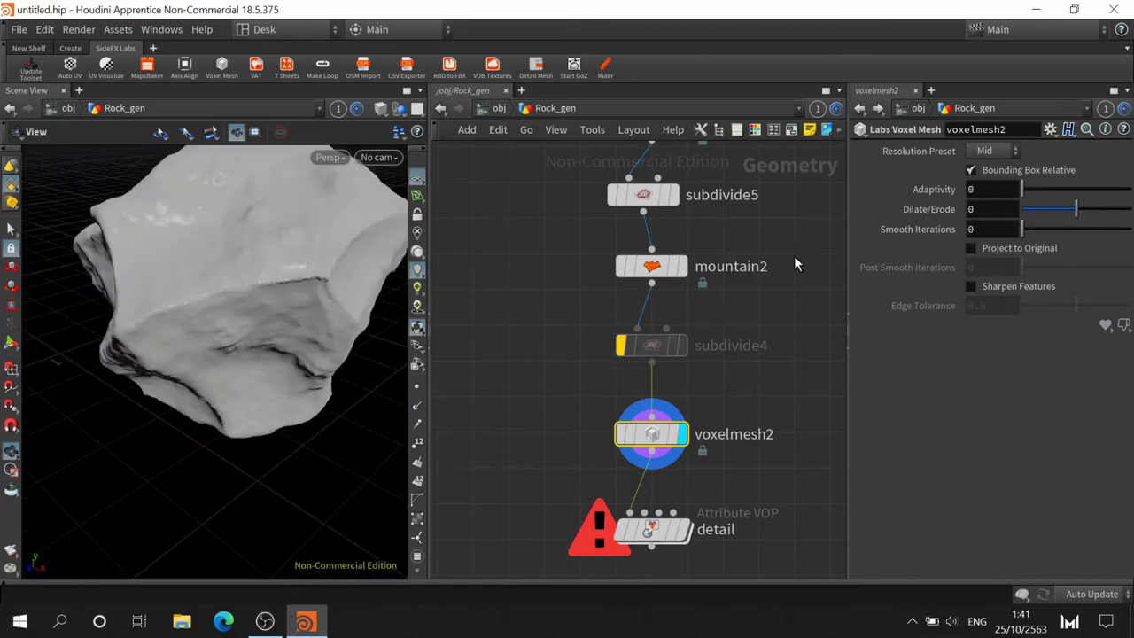
click(690, 227)
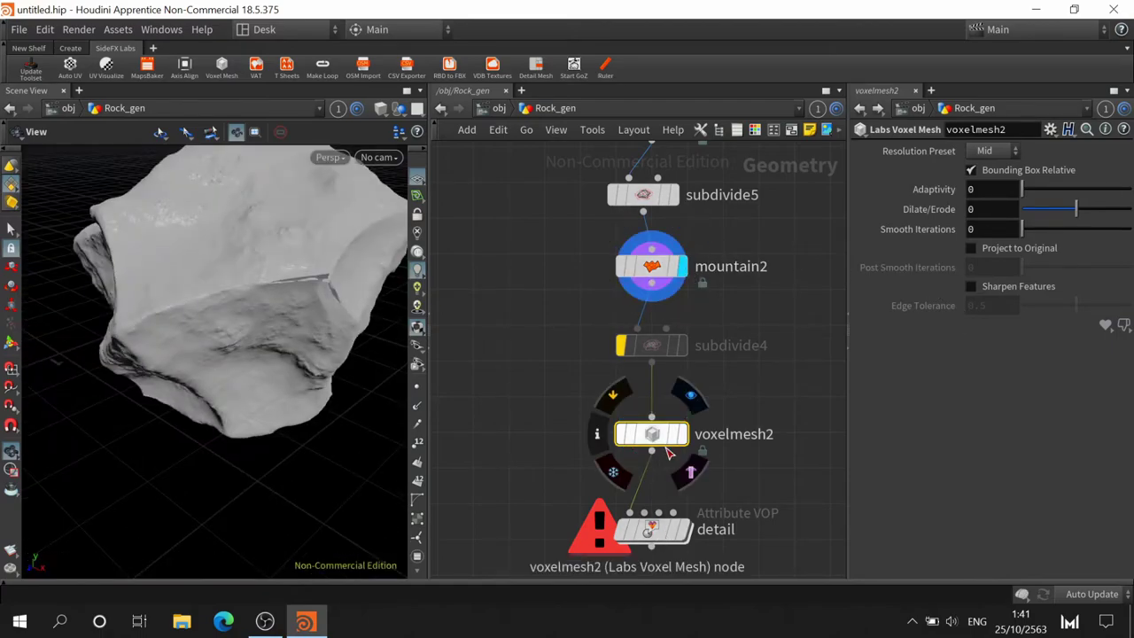
click(691, 396)
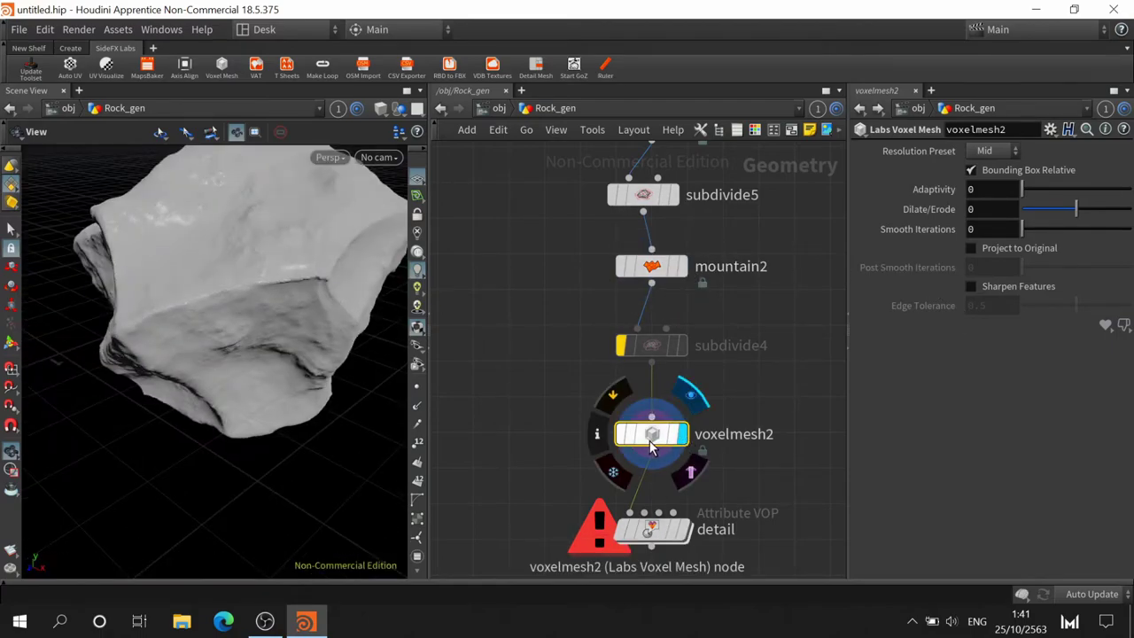
mouse_move(253, 302)
mouse_down()
mouse_move(250, 258)
mouse_move(273, 289)
mouse_move(203, 299)
mouse_move(261, 258)
mouse_move(257, 270)
mouse_up()
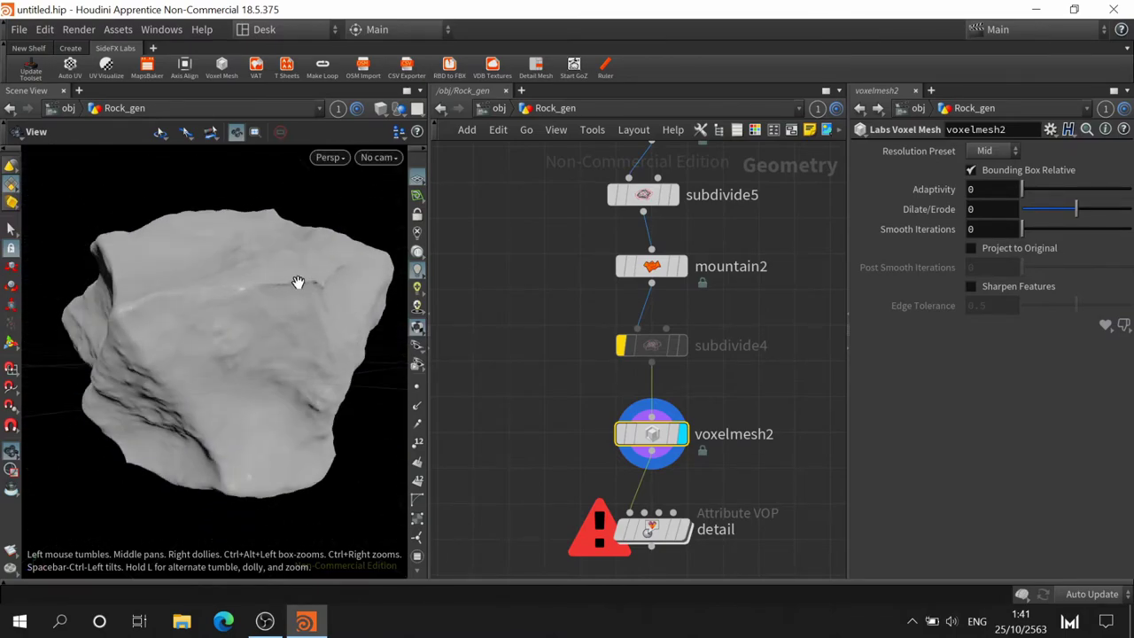
click(680, 266)
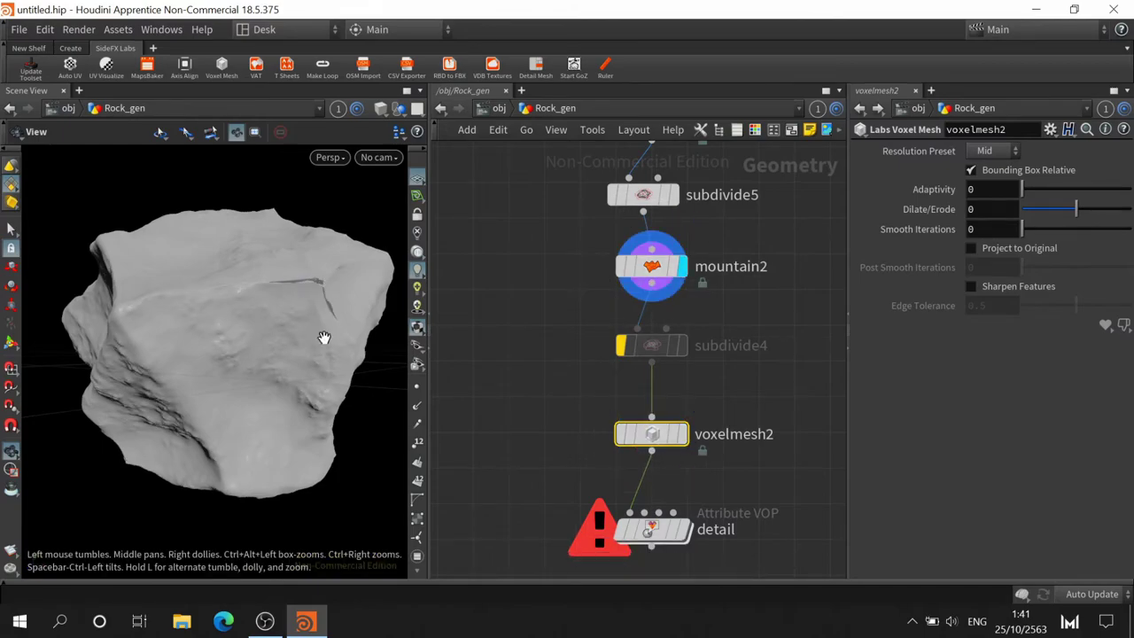
mouse_move(181, 344)
mouse_down()
mouse_move(203, 379)
mouse_move(283, 372)
mouse_up()
click(680, 434)
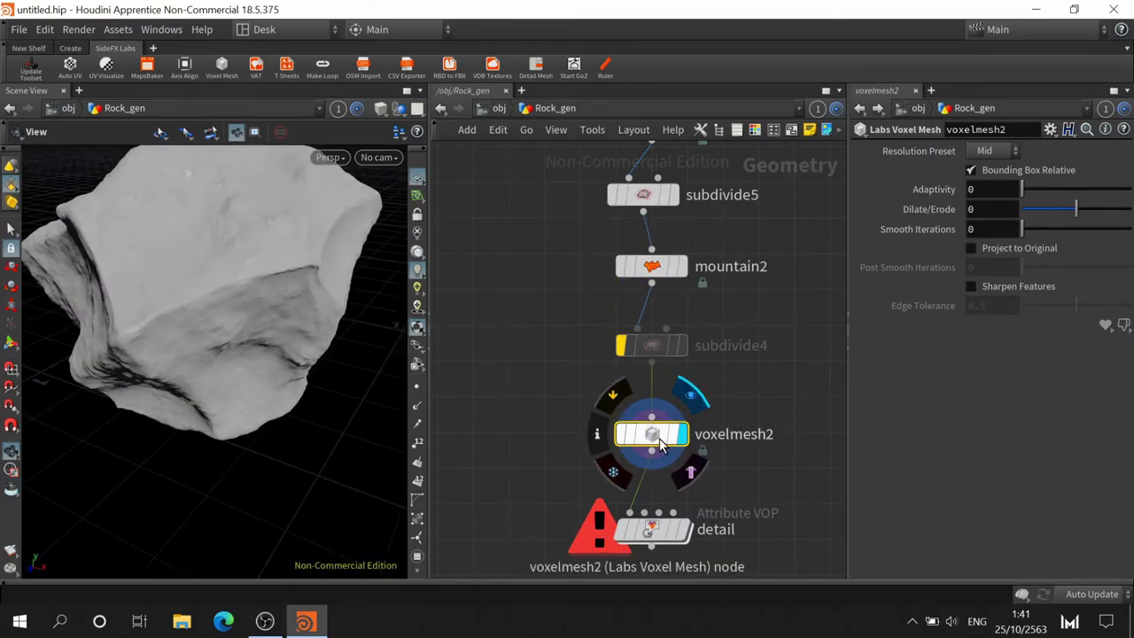
mouse_move(191, 344)
mouse_down()
mouse_move(263, 278)
mouse_move(216, 318)
mouse_move(288, 296)
mouse_up()
Keep the Mid resolution preset, return Smooth Iterations to 0, and move the detail node down
click(989, 153)
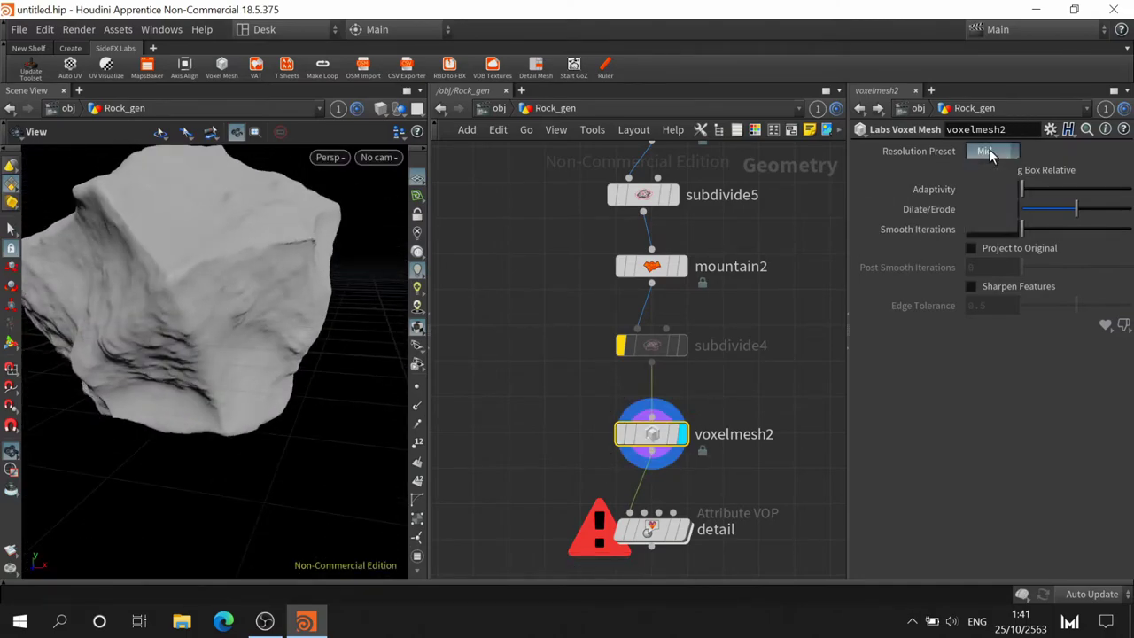
click(990, 155)
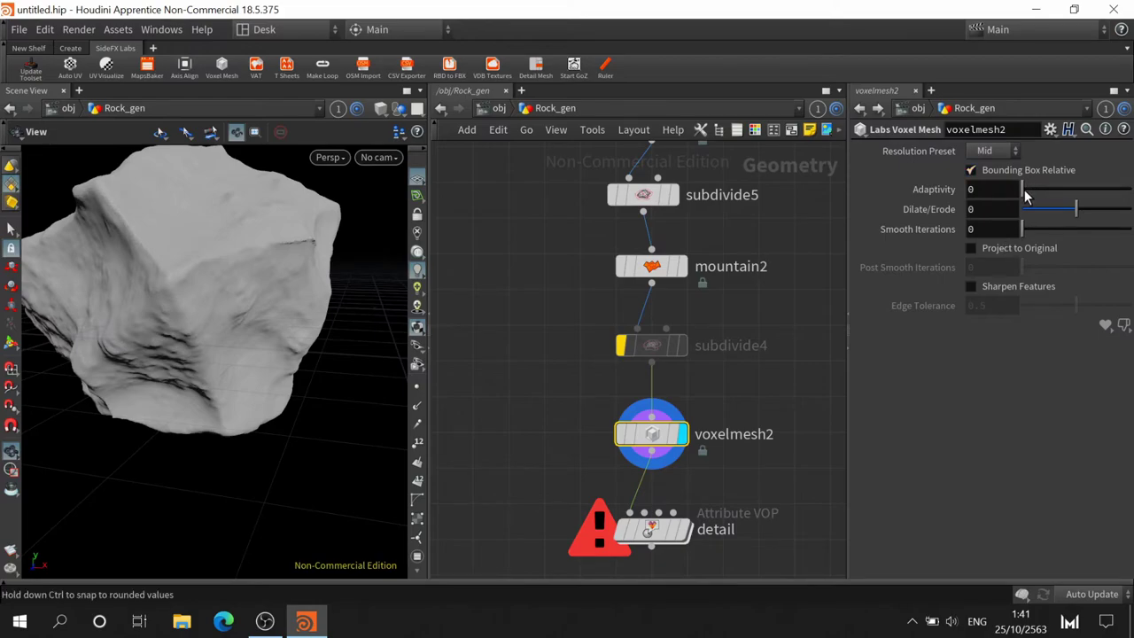
click(1053, 229)
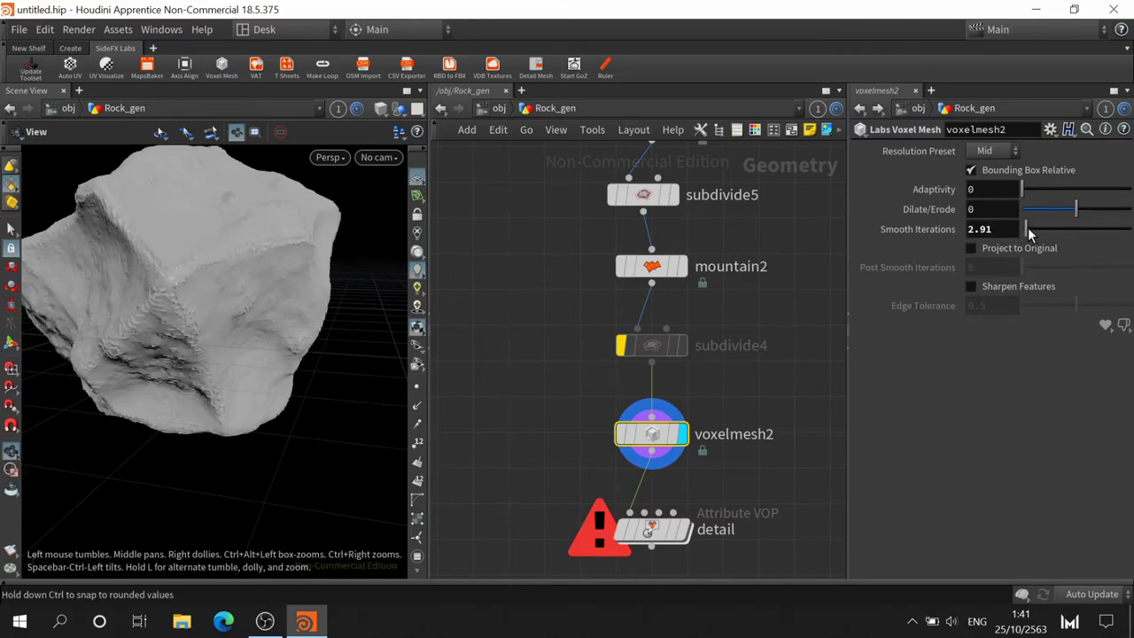
drag(1030, 232, 1025, 230)
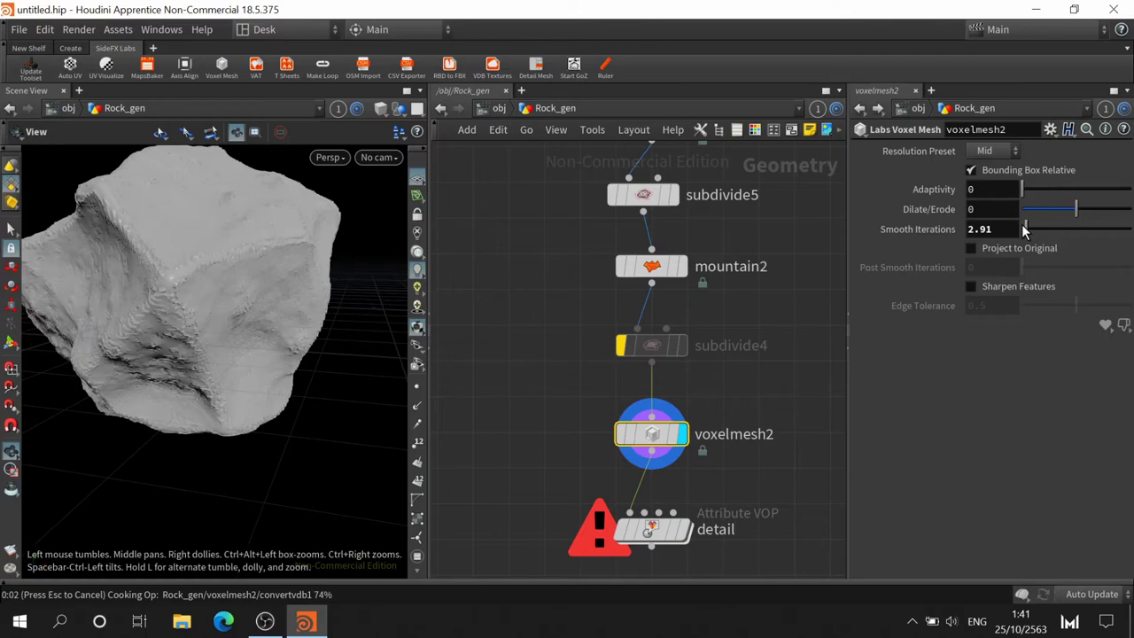
mouse_move(256, 329)
mouse_down()
mouse_move(335, 347)
mouse_move(357, 296)
mouse_up()
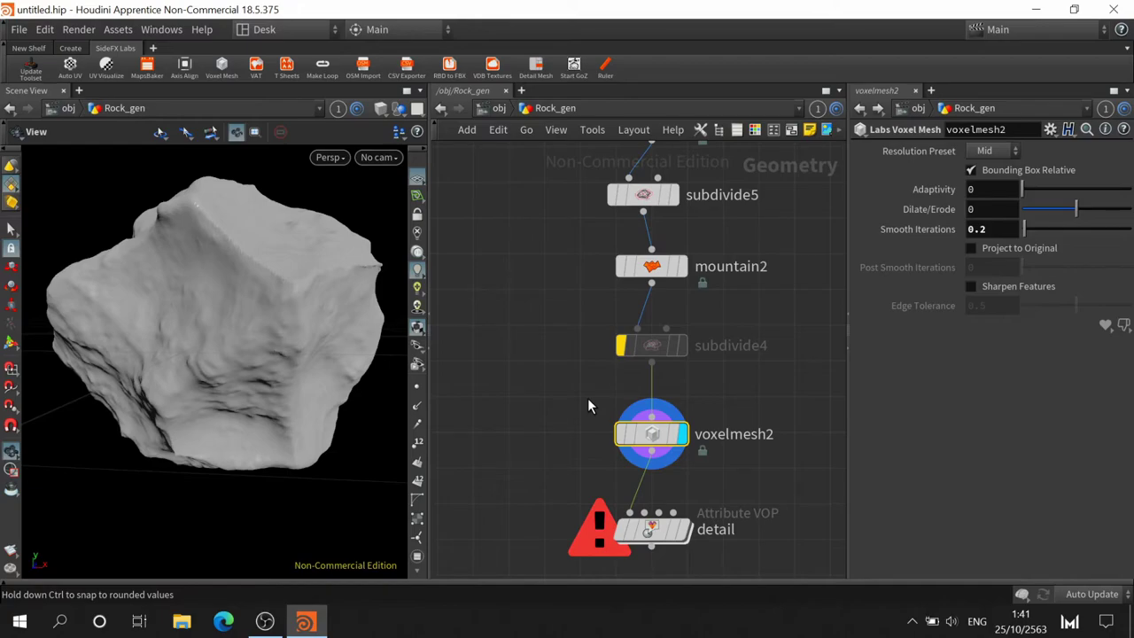
middle_drag(611, 573, 569, 437)
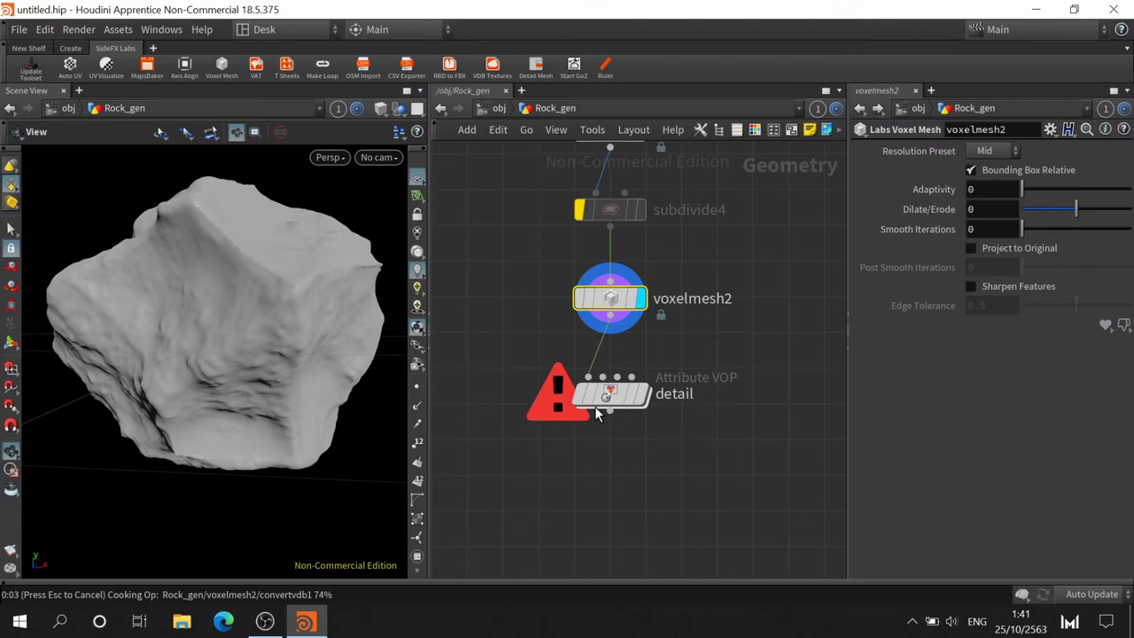
drag(611, 396, 598, 530)
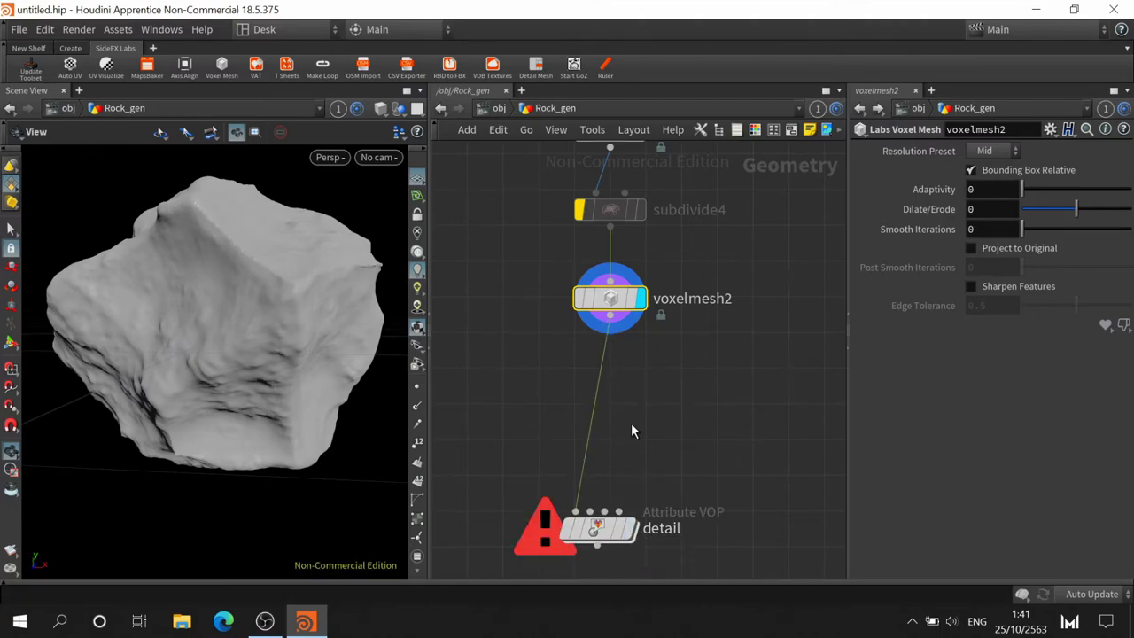
Add a Mountain node (mountain3) after voxelmesh2 in the chain
click(610, 315)
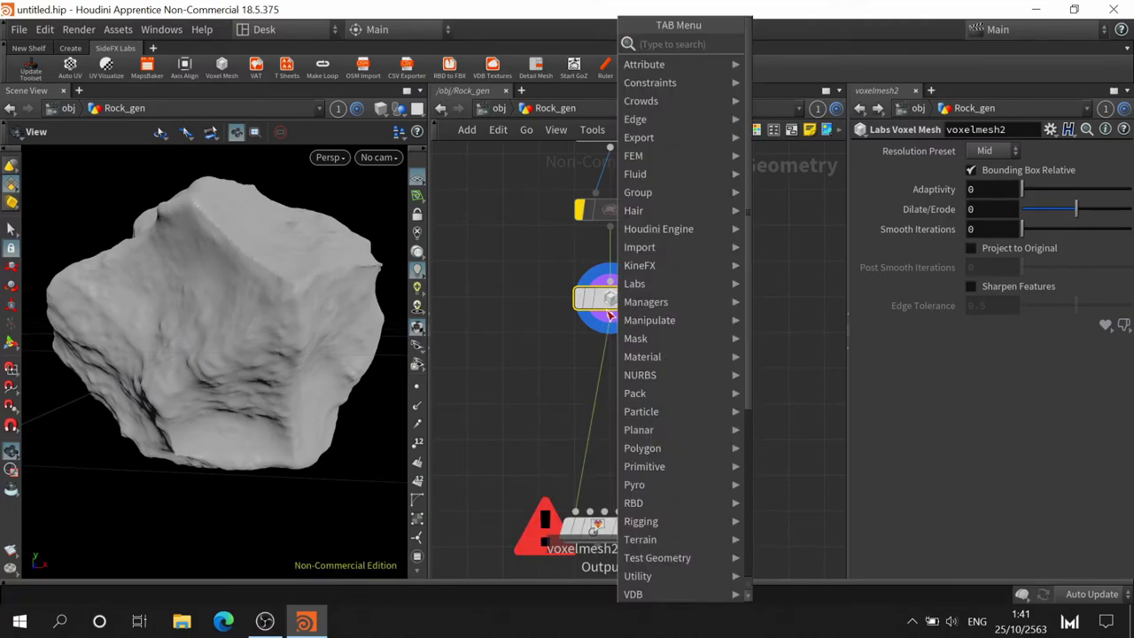
text(mou)
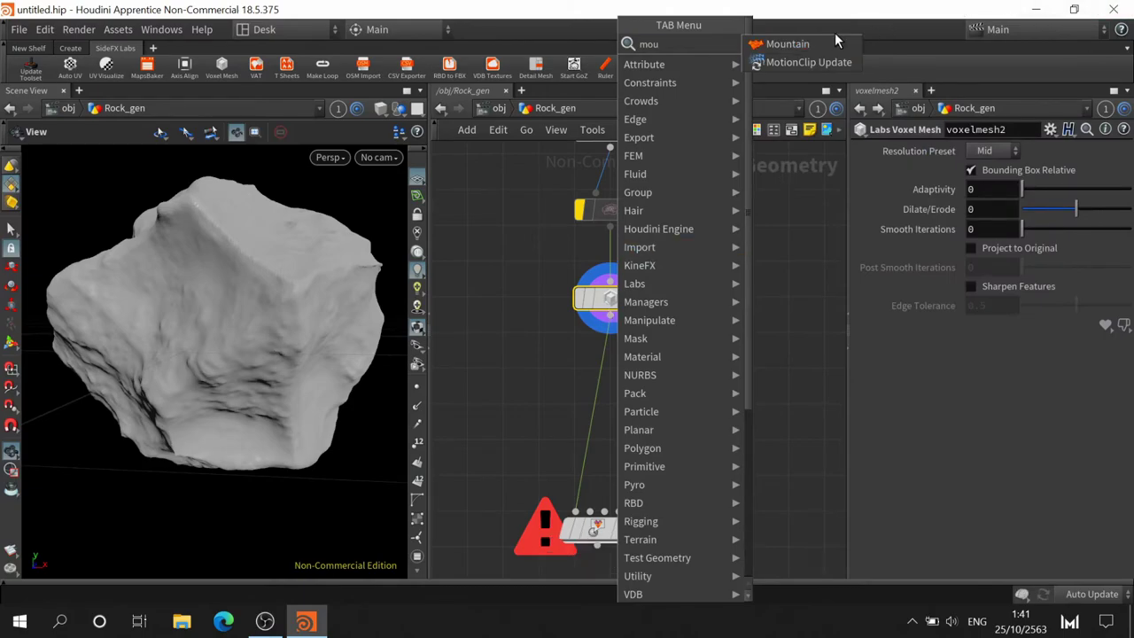
click(823, 39)
click(614, 318)
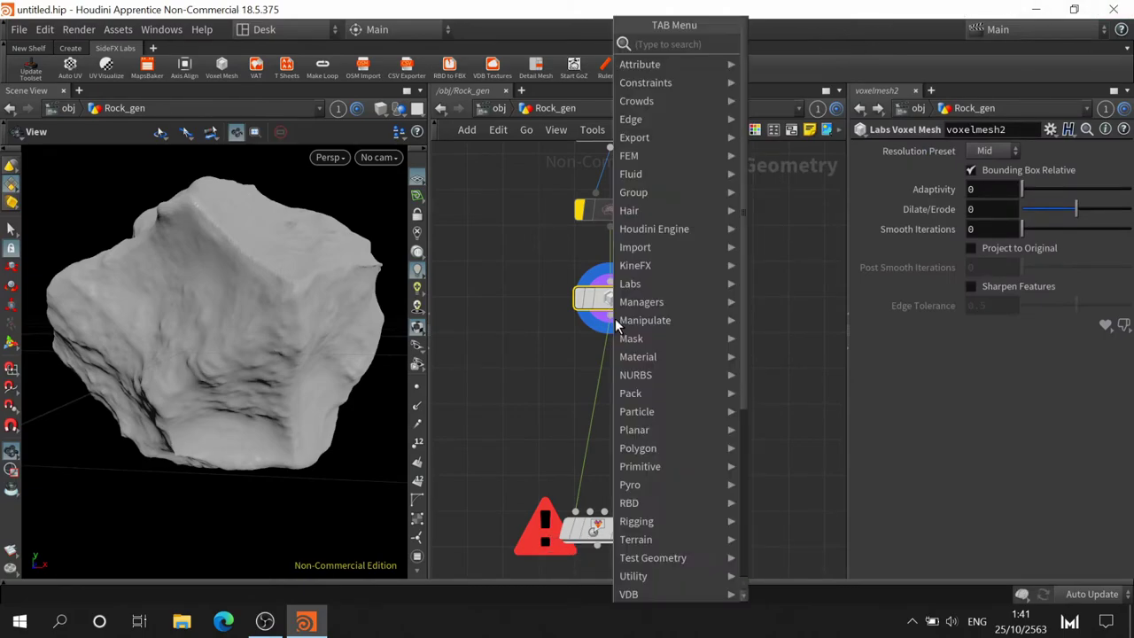
text(mou)
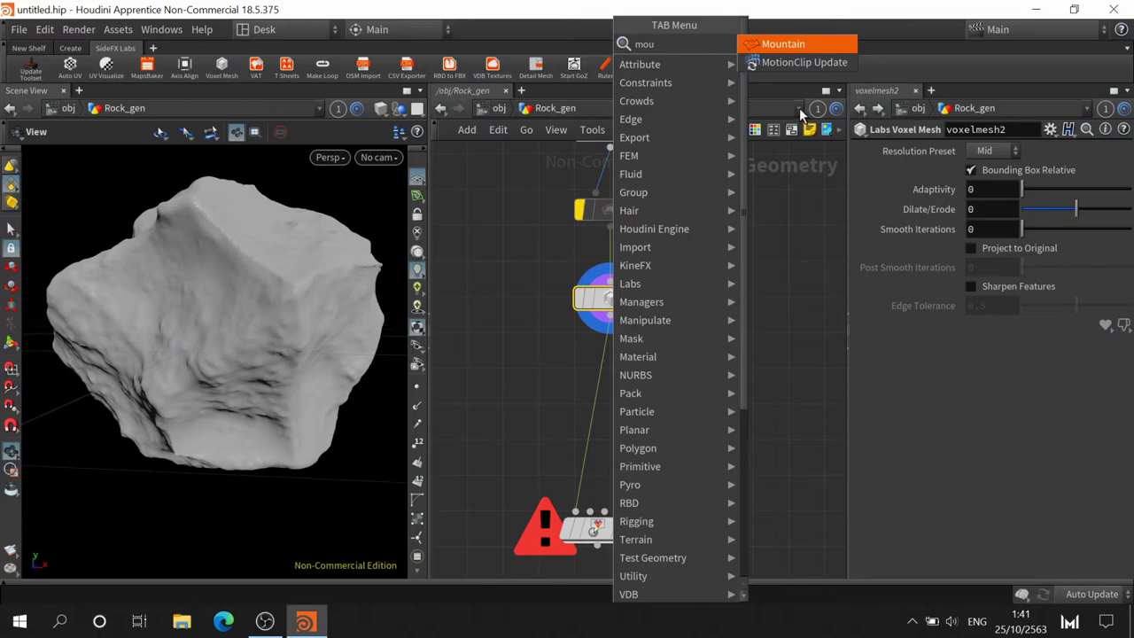
click(784, 46)
click(624, 393)
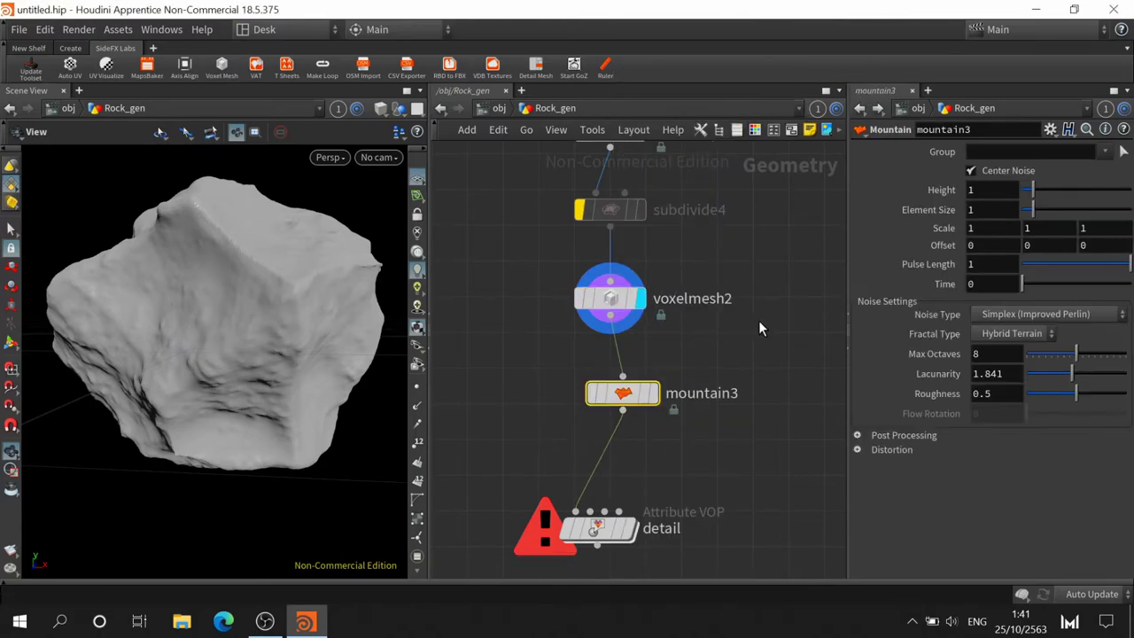
Display mountain3 and set Height 0.2, Element Size 0.41 and Scale 0.5
click(656, 393)
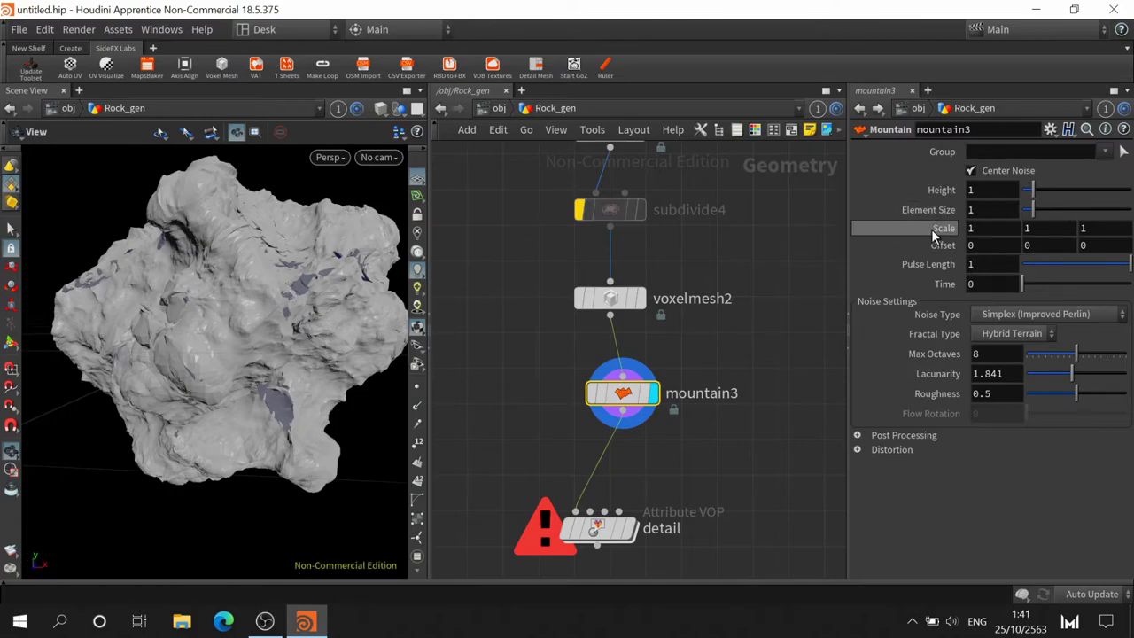
mouse_move(932, 210)
middle_down()
mouse_move(944, 184)
mouse_move(932, 189)
mouse_move(975, 186)
mouse_move(930, 218)
mouse_move(1050, 220)
mouse_move(886, 223)
middle_up()
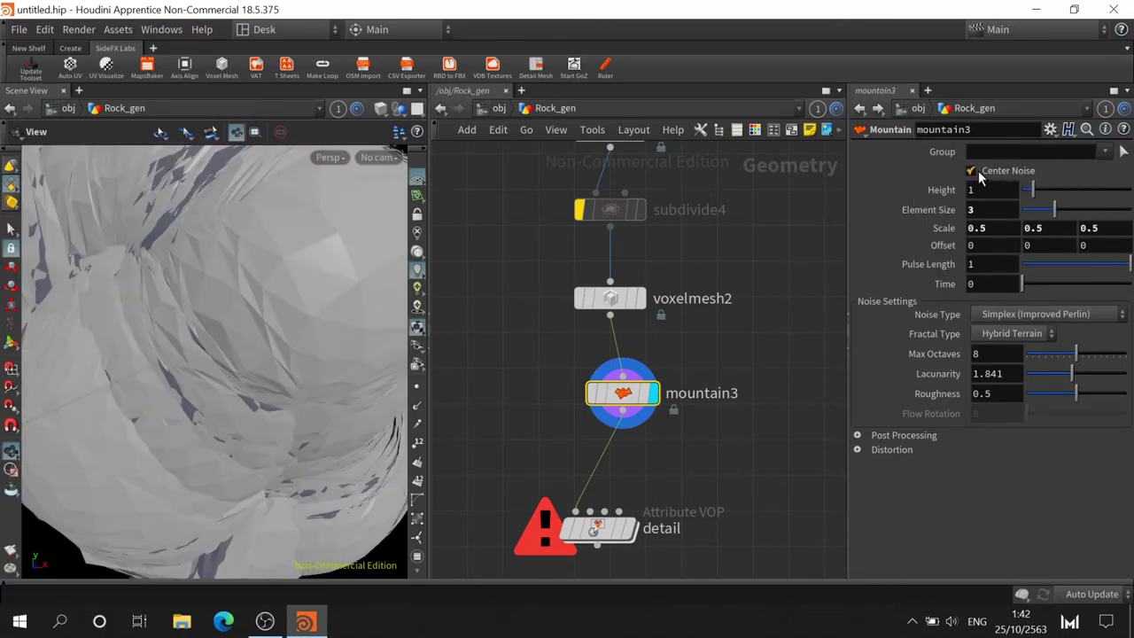
mouse_move(1032, 190)
mouse_down()
mouse_move(1021, 197)
mouse_move(1031, 222)
mouse_up()
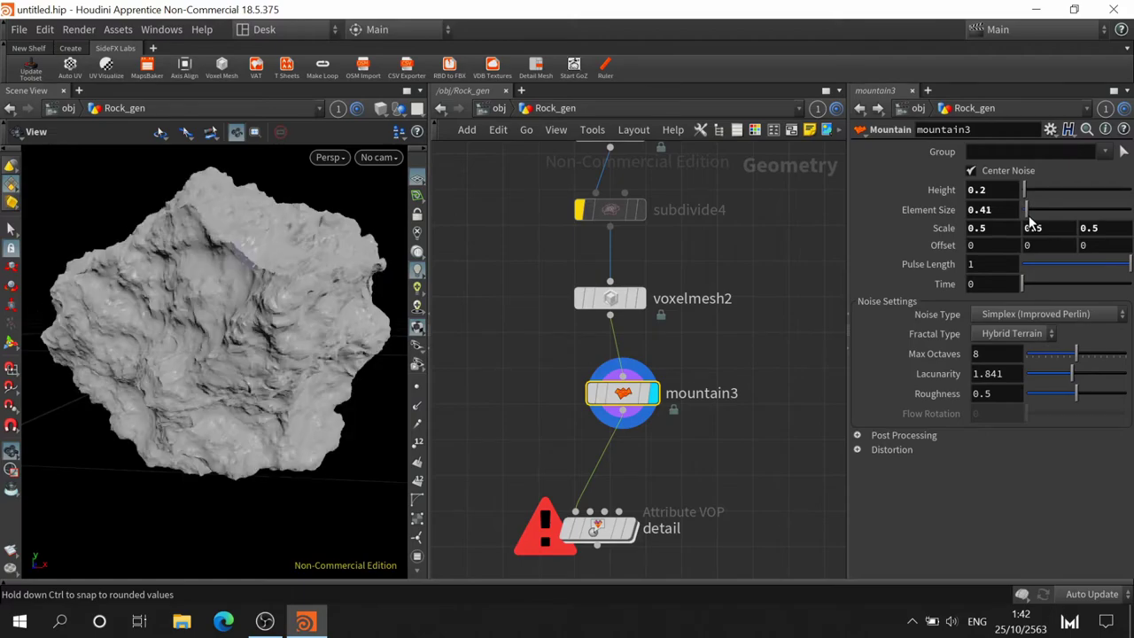
Experiment with mountain3's Element Size (up to 0.77), offset (0.4) and Max Octaves
drag(223, 296, 337, 266)
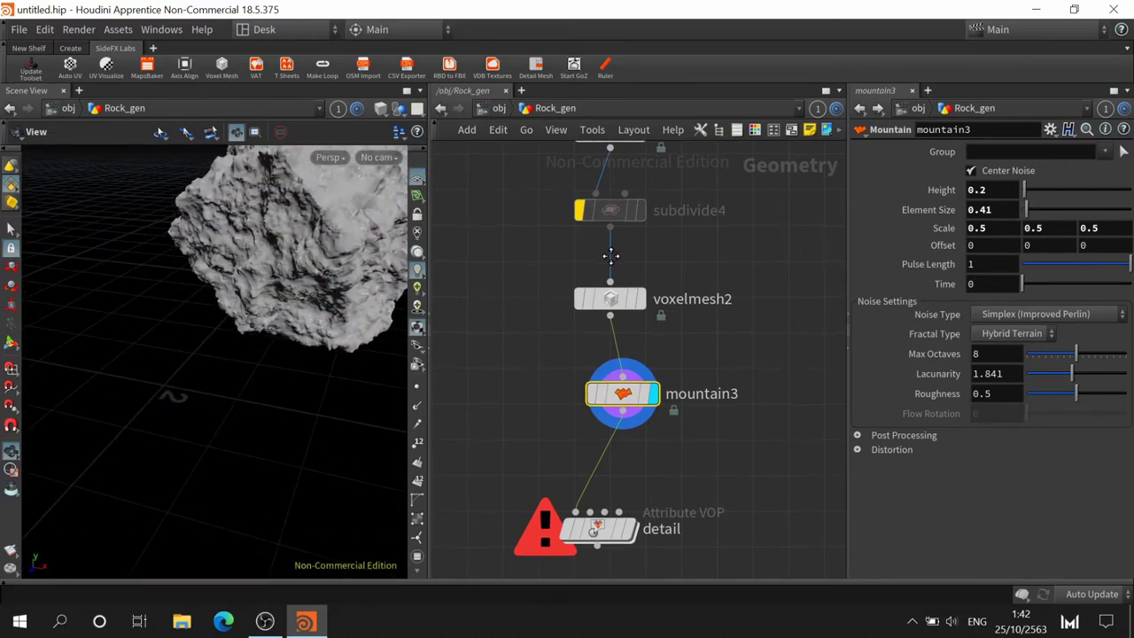
middle_drag(611, 256, 561, 314)
mouse_move(941, 210)
middle_down()
mouse_move(1007, 231)
mouse_move(1066, 222)
middle_up()
mouse_move(292, 296)
mouse_down()
mouse_move(337, 324)
mouse_move(224, 364)
mouse_up()
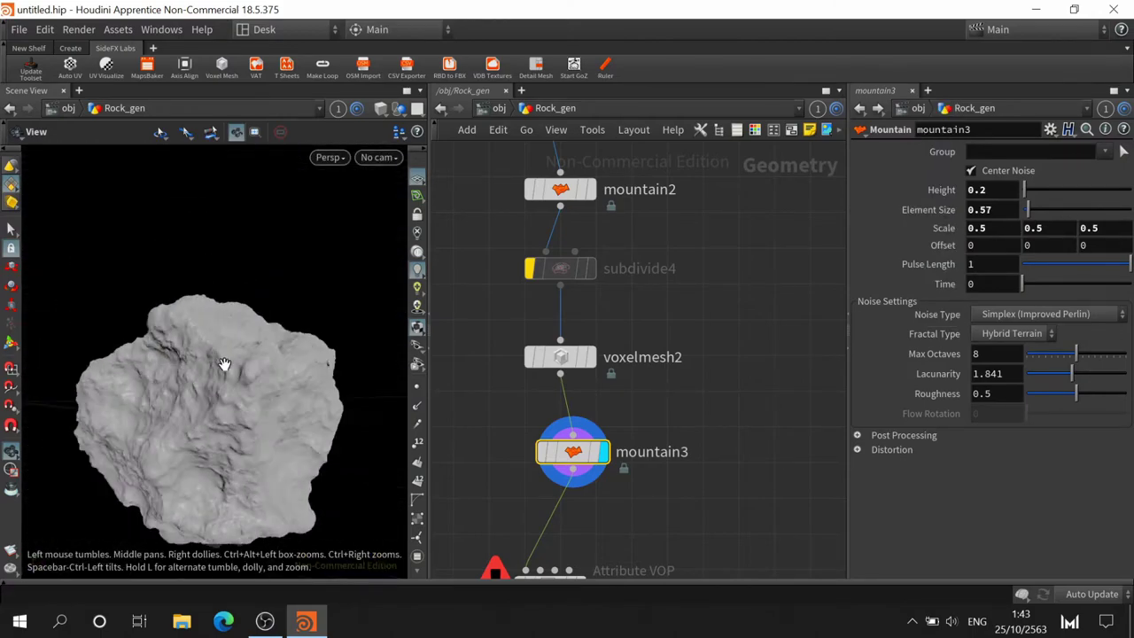
middle_drag(943, 210, 982, 216)
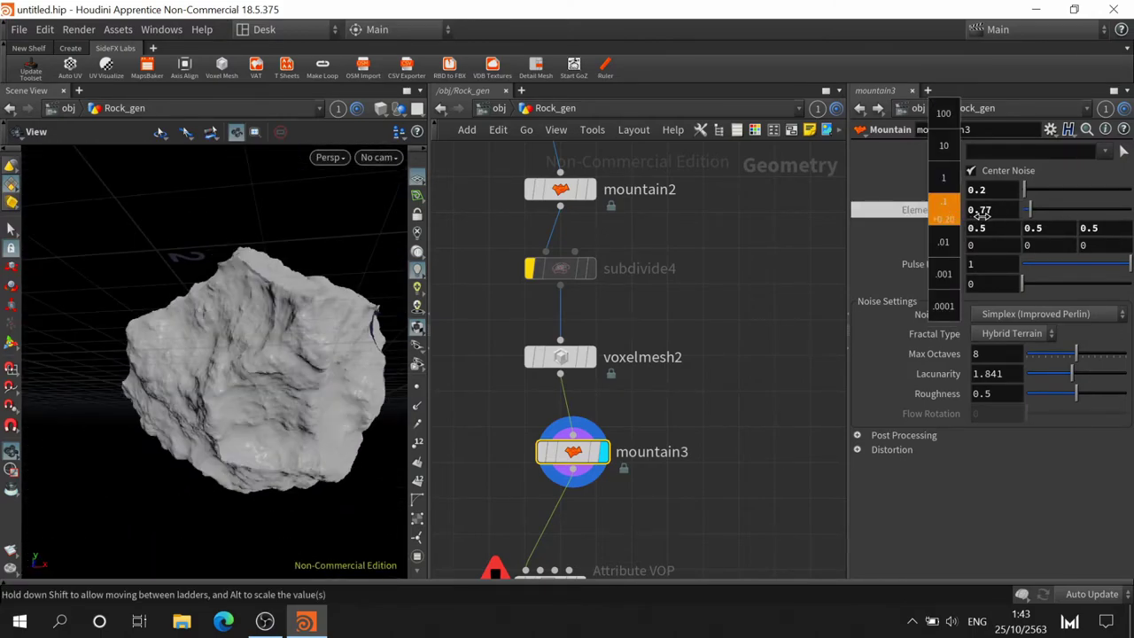
mouse_move(296, 311)
mouse_down()
mouse_move(329, 354)
mouse_move(218, 362)
mouse_up()
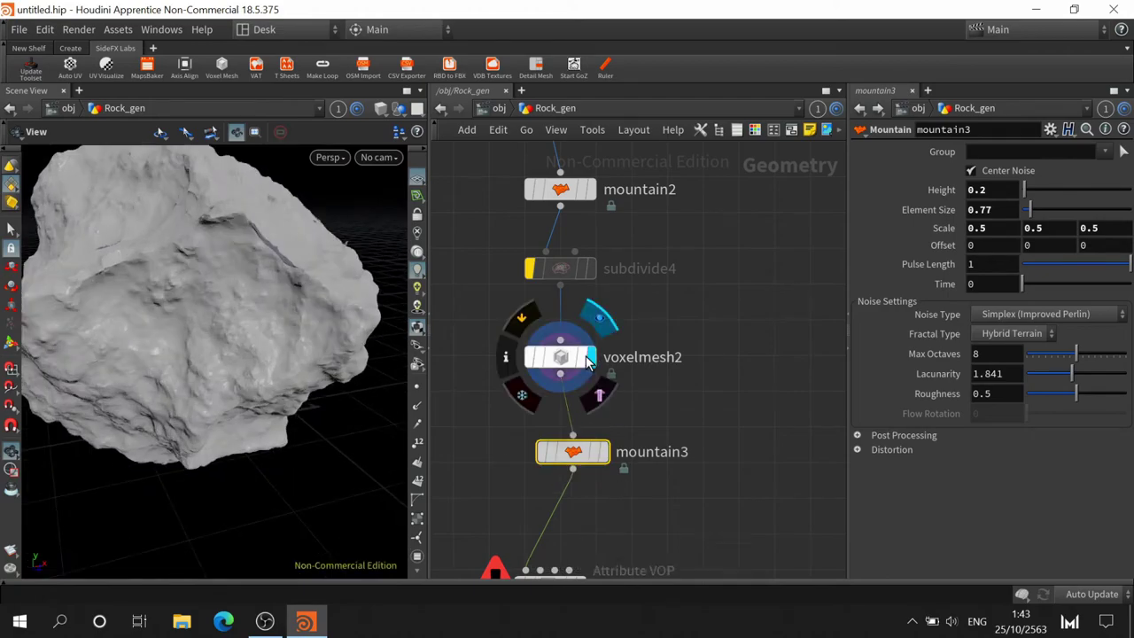
middle_drag(944, 246, 1027, 250)
drag(152, 329, 292, 316)
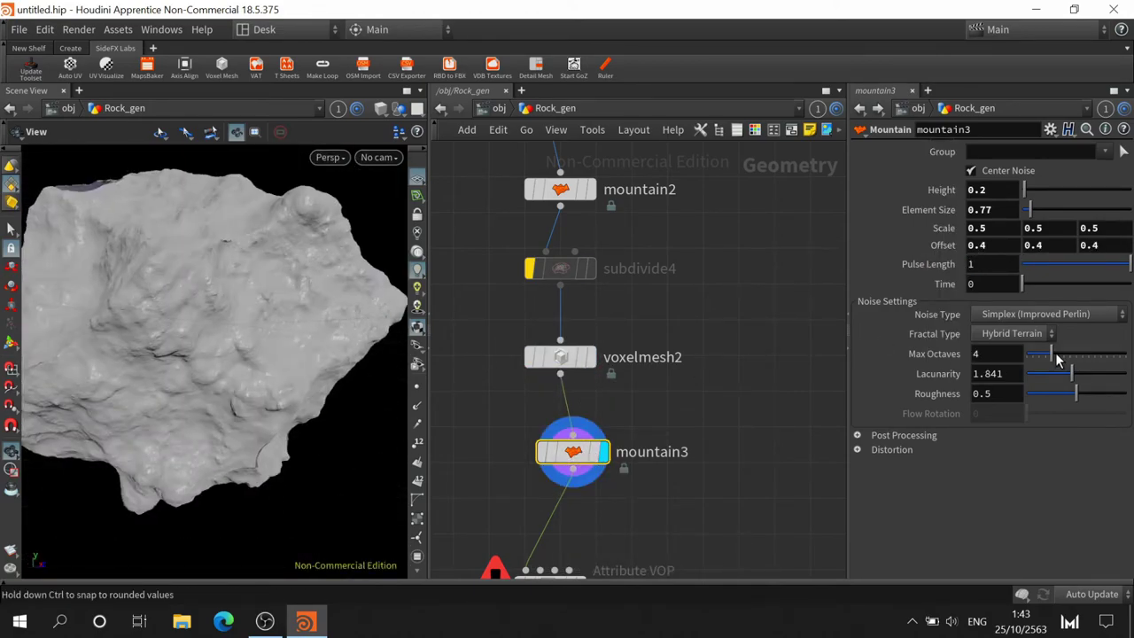
mouse_move(1056, 358)
mouse_down()
mouse_move(1085, 362)
mouse_move(1042, 375)
mouse_move(1079, 376)
mouse_move(1088, 399)
mouse_up()
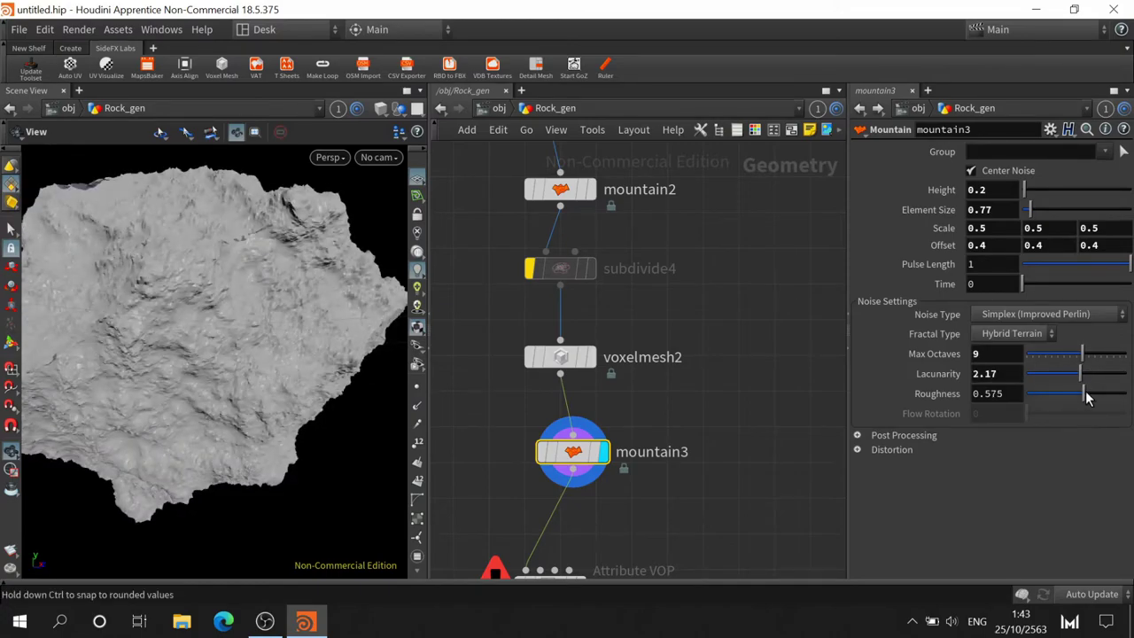
Set mountain3's Roughness to 0.43 and lower its Height to 0.01
drag(233, 393, 266, 354)
drag(1082, 395, 1071, 395)
drag(1029, 210, 1031, 217)
mouse_move(204, 337)
mouse_down()
mouse_move(233, 304)
mouse_move(337, 319)
mouse_up()
drag(1024, 190, 1024, 192)
mouse_move(940, 190)
middle_down()
mouse_move(944, 212)
mouse_move(881, 223)
middle_up()
mouse_move(254, 271)
mouse_down()
mouse_move(265, 309)
mouse_move(293, 293)
mouse_up()
Compare against the voxel mesh, then shrink mountain3's Element Size to 0.1
click(590, 357)
click(606, 452)
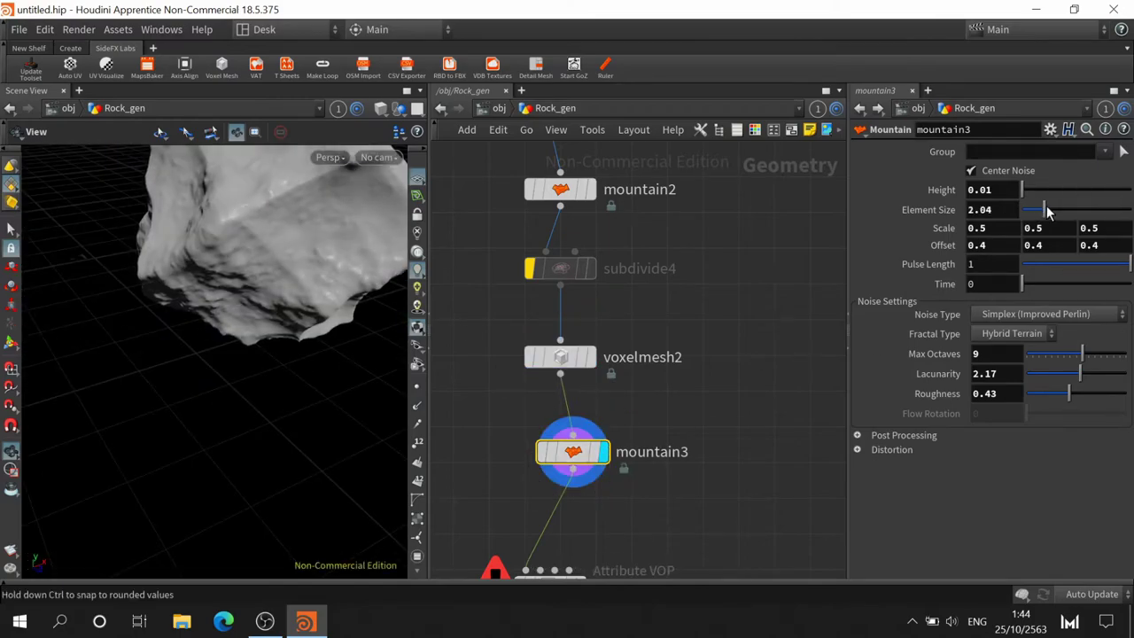
drag(1032, 210, 1021, 213)
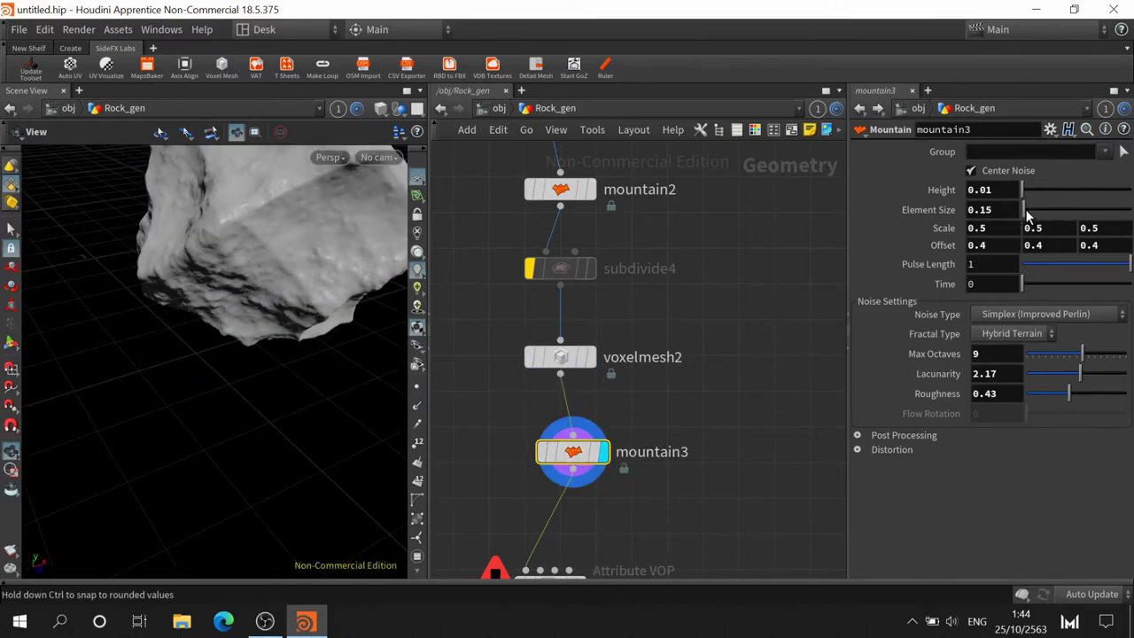
mouse_move(198, 271)
mouse_down()
mouse_move(229, 403)
mouse_move(265, 435)
mouse_move(222, 464)
mouse_move(266, 434)
mouse_move(292, 338)
mouse_move(286, 375)
mouse_move(236, 331)
mouse_up()
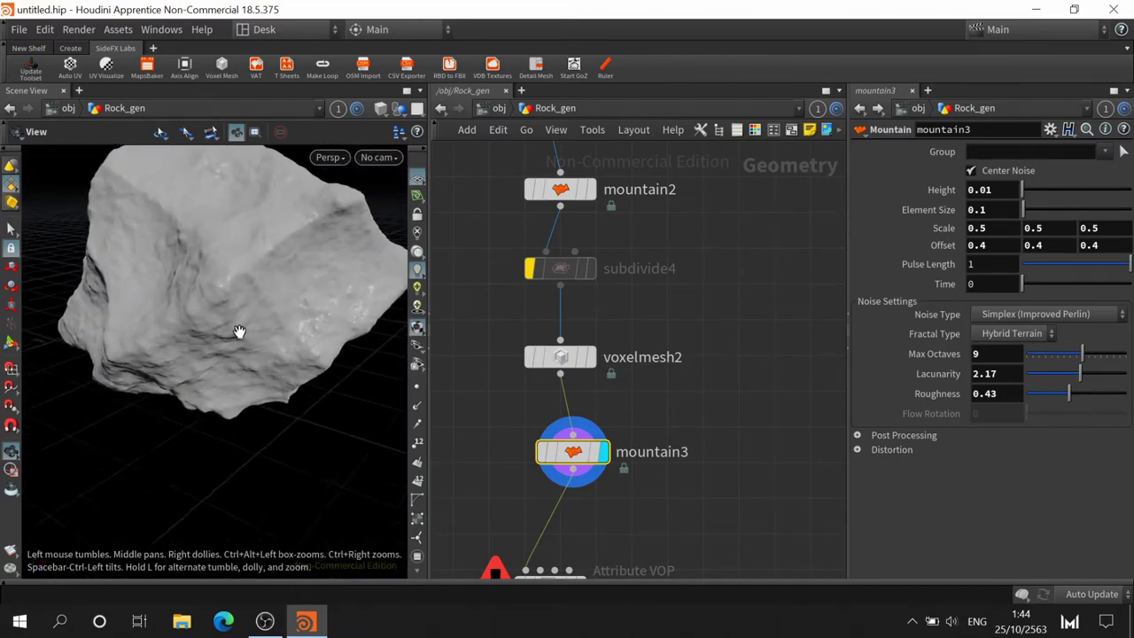
scroll(236, 331, up, 2)
scroll(248, 428, up, 2)
mouse_move(248, 428)
mouse_down()
mouse_move(233, 384)
mouse_move(210, 413)
mouse_move(278, 400)
mouse_move(274, 375)
mouse_move(304, 313)
mouse_move(235, 359)
mouse_move(293, 351)
mouse_move(266, 373)
mouse_move(301, 354)
mouse_up()
scroll(275, 376, down, 2)
Compare the plain voxel mesh with the detailed mountain3 rock, leaving mountain3 displayed
click(588, 360)
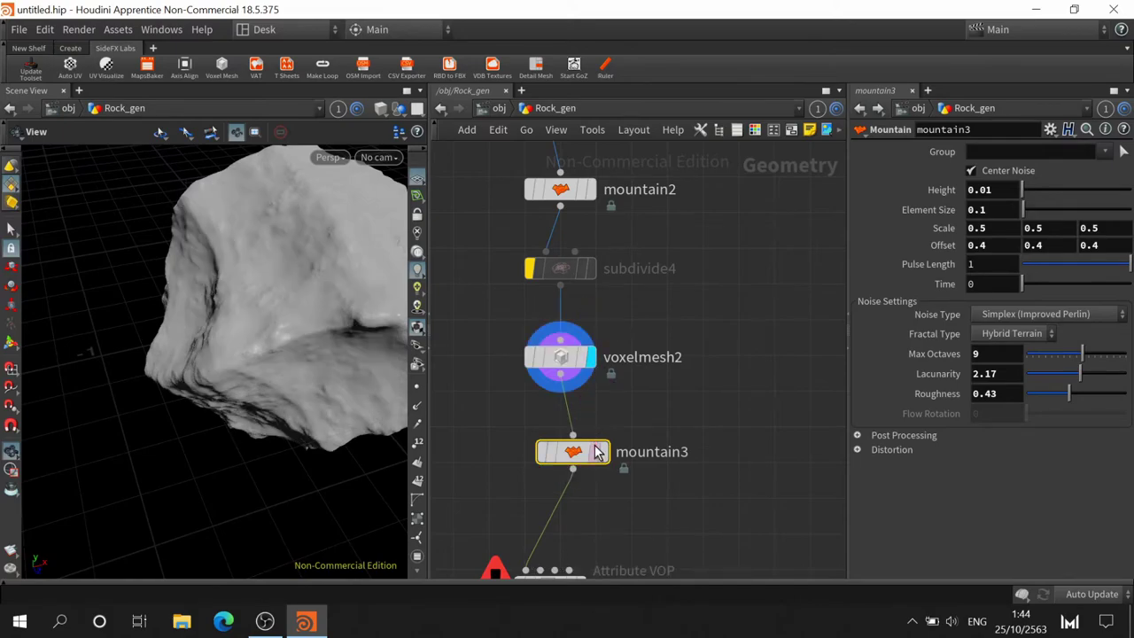
click(605, 455)
scroll(620, 354, up, 5)
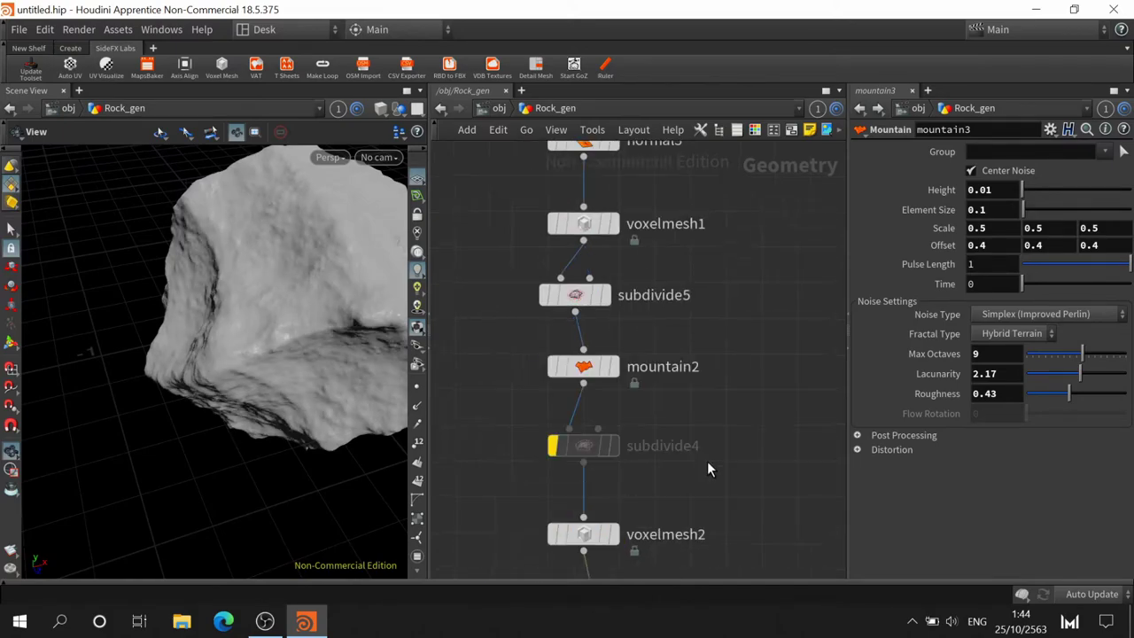
scroll(700, 416, up, 2)
scroll(691, 404, down, 2)
scroll(700, 416, down, 2)
drag(725, 400, 562, 447)
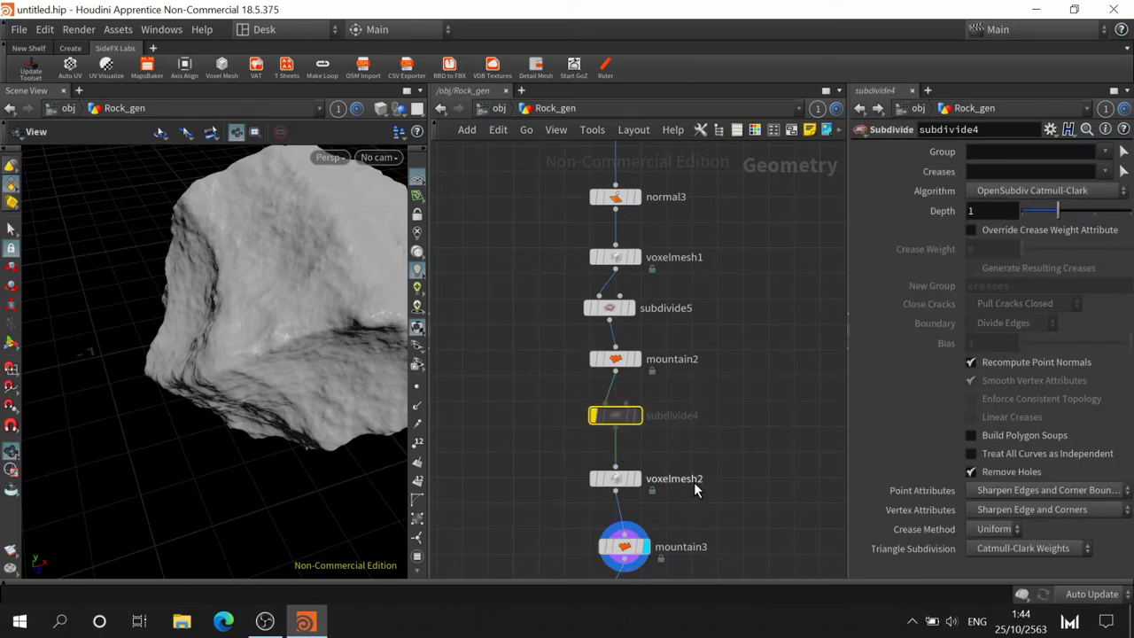
View mountain3's geometry statistics, then select the bypassed subdivide4 node
click(629, 553)
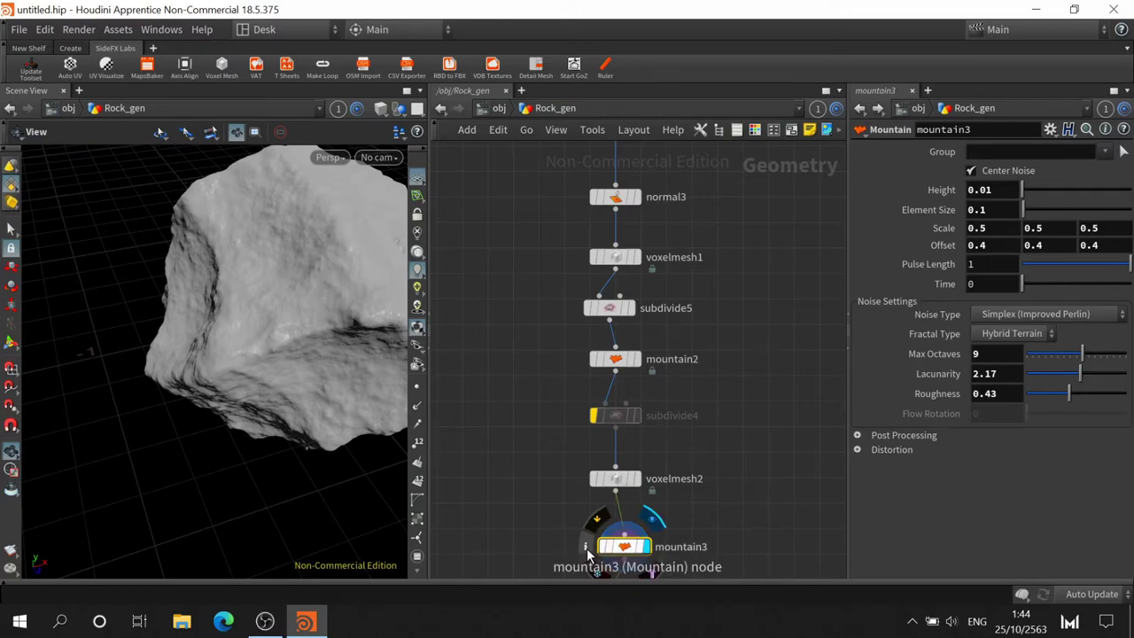
click(586, 547)
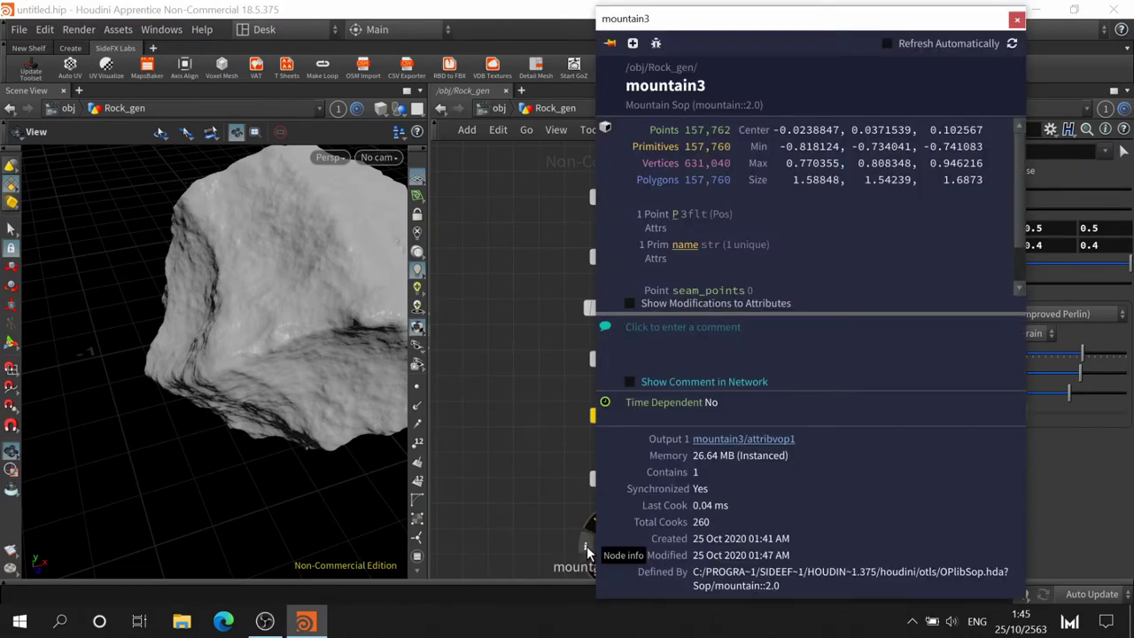
click(1016, 18)
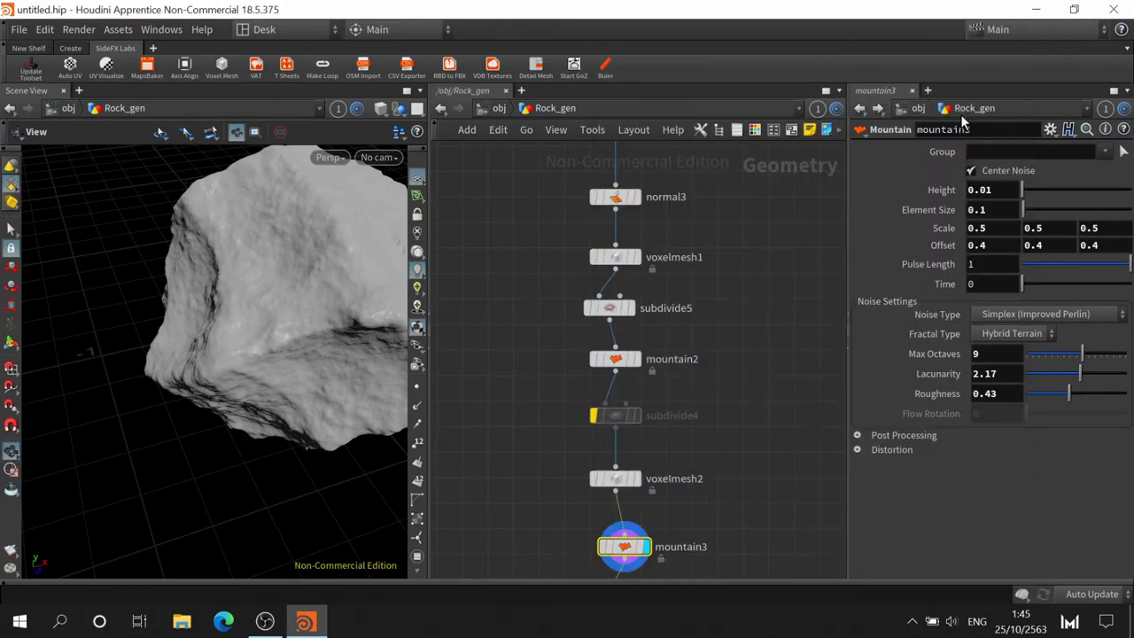
middle_drag(752, 422, 633, 308)
click(610, 282)
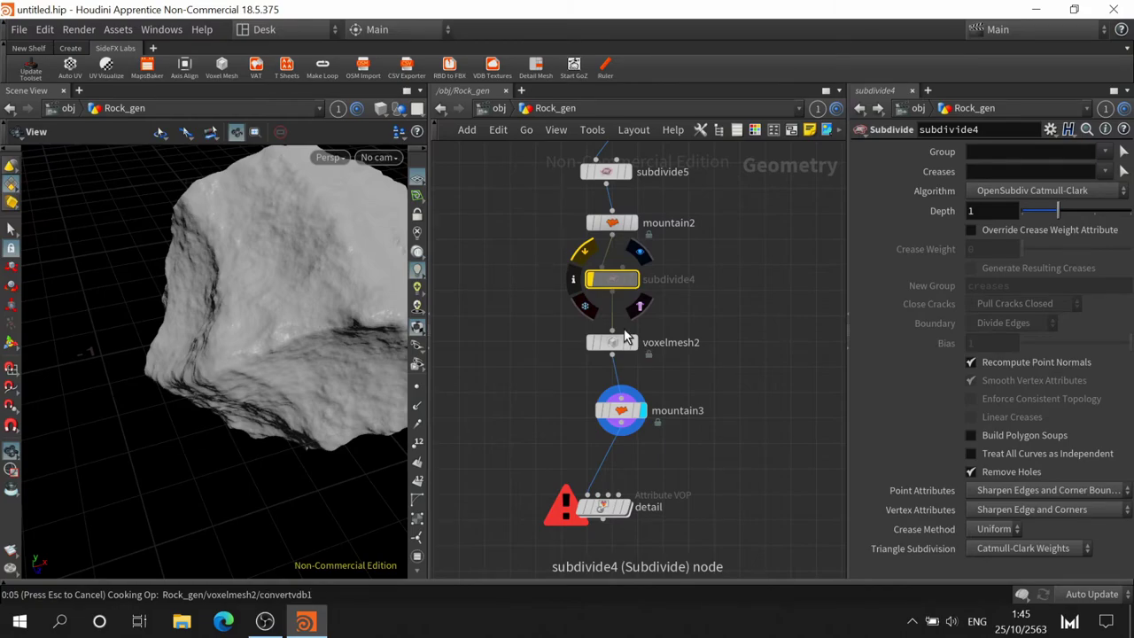
Delete the bypassed subdivide4 node and move voxelmesh2 up under mountain2
key(Delete)
scroll(629, 323, up, 2)
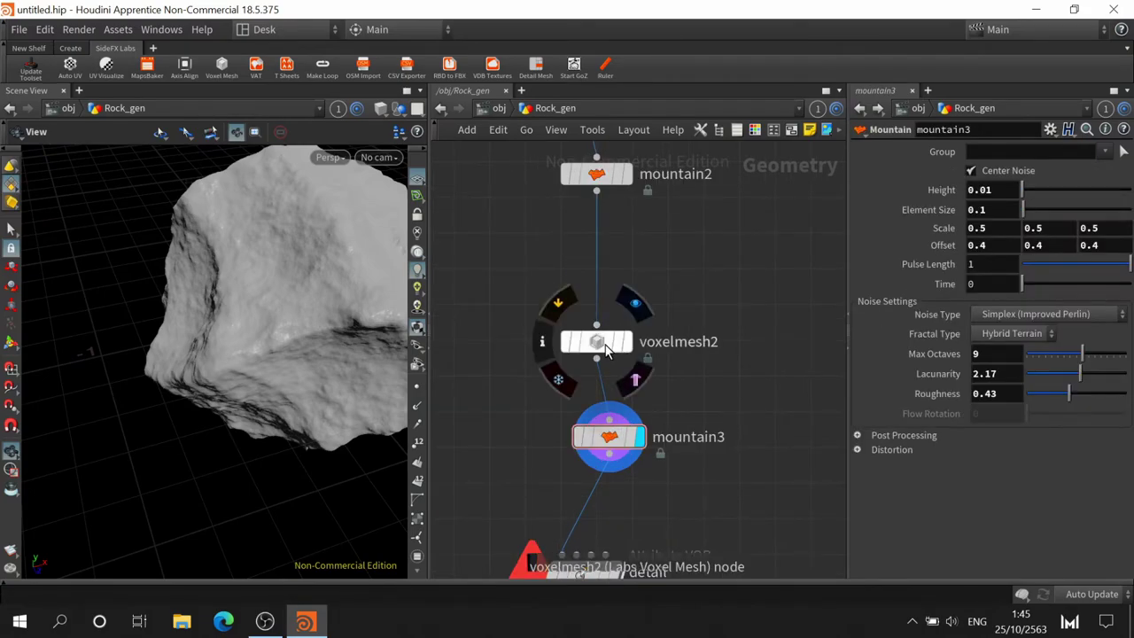
drag(597, 338, 598, 236)
Insert a Subdivide node on the wire between voxelmesh2 and mountain3
key(Tab)
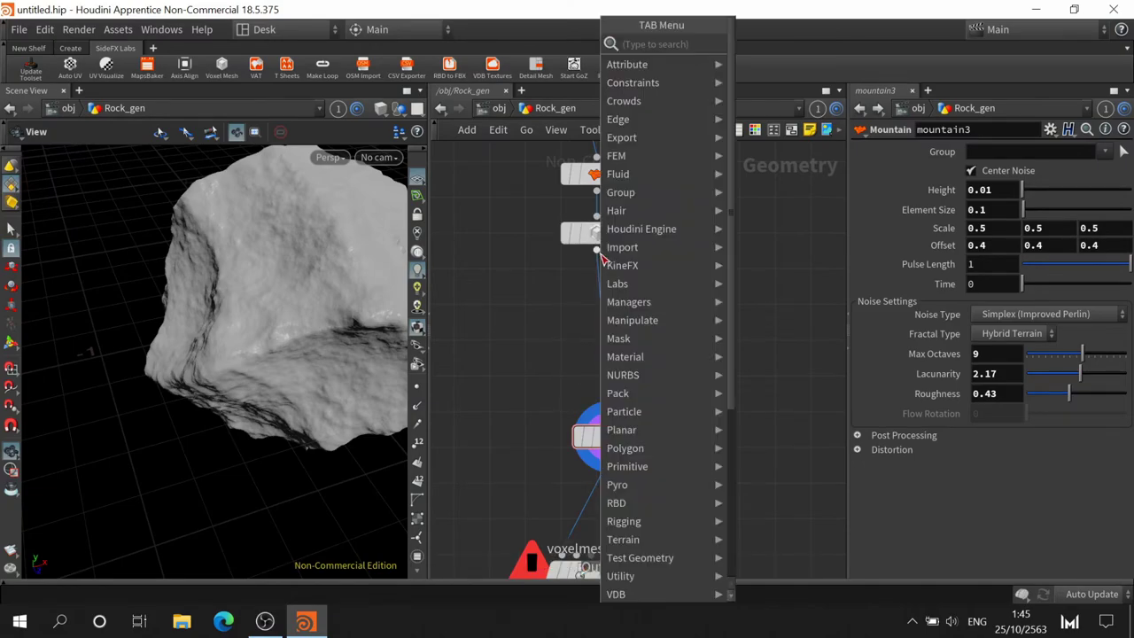
text(sub)
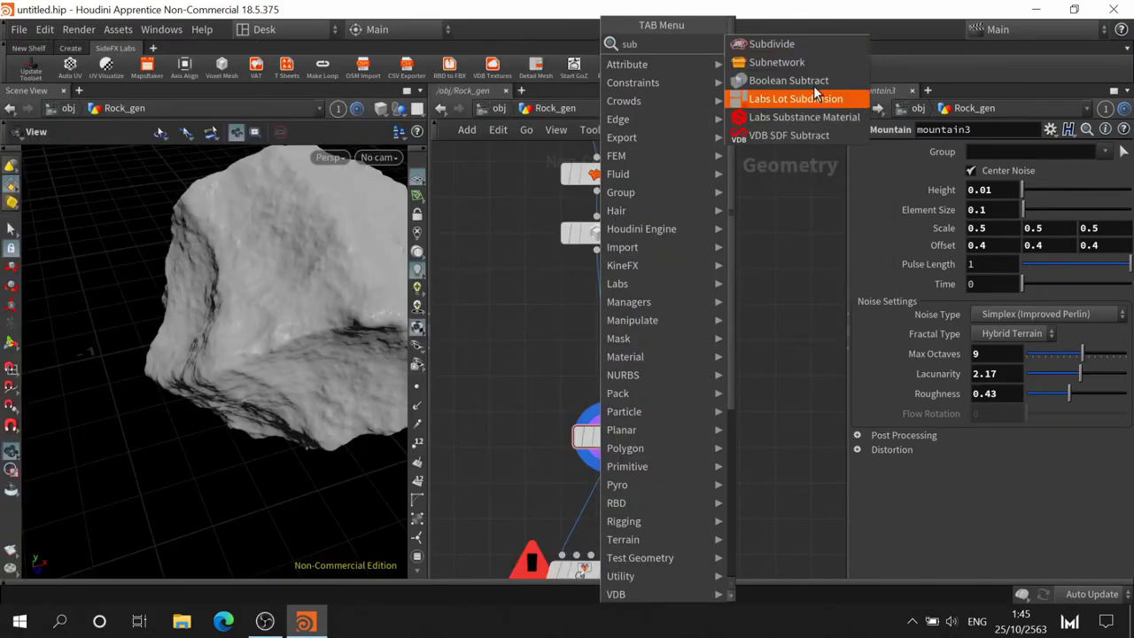
click(797, 44)
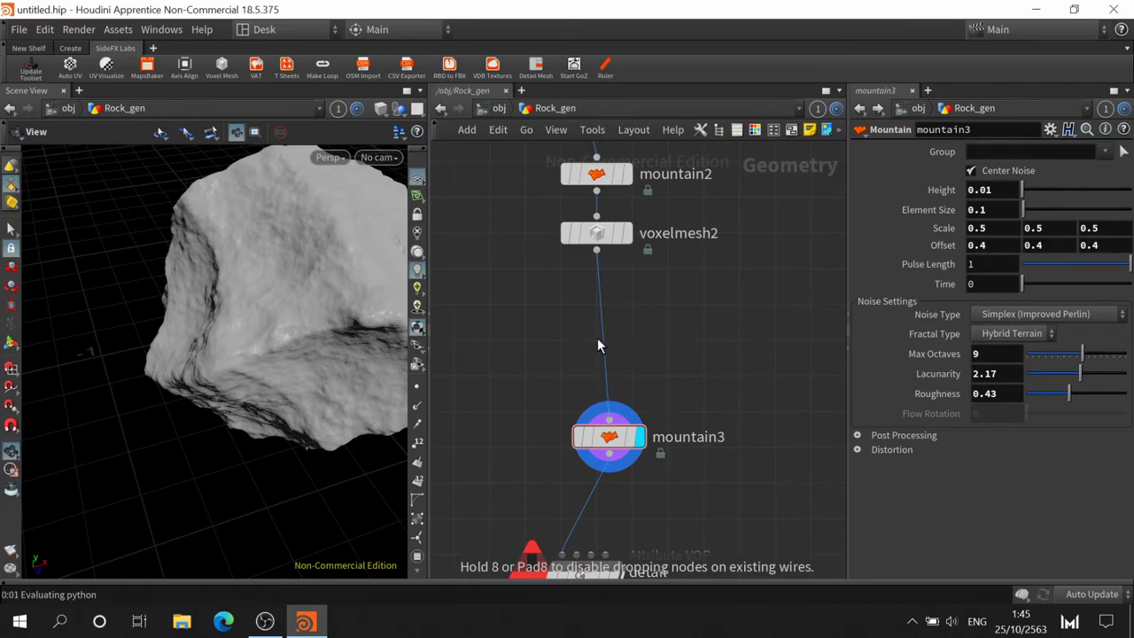
click(598, 340)
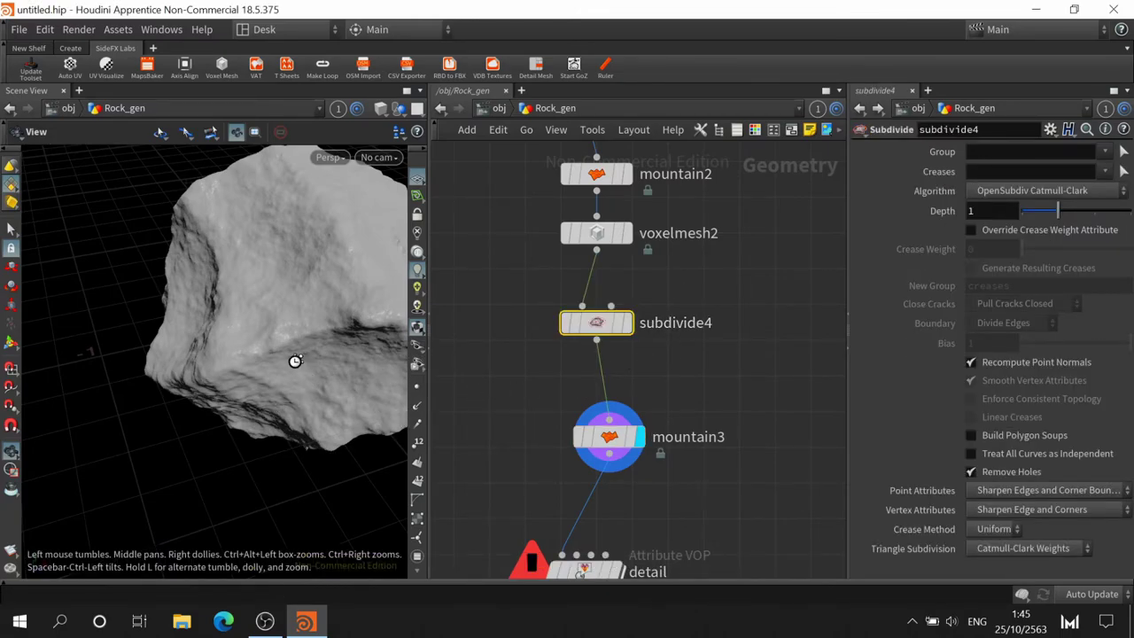
Delete the detail Attribute VOP node
scroll(295, 360, up, 2)
middle_drag(754, 443, 777, 391)
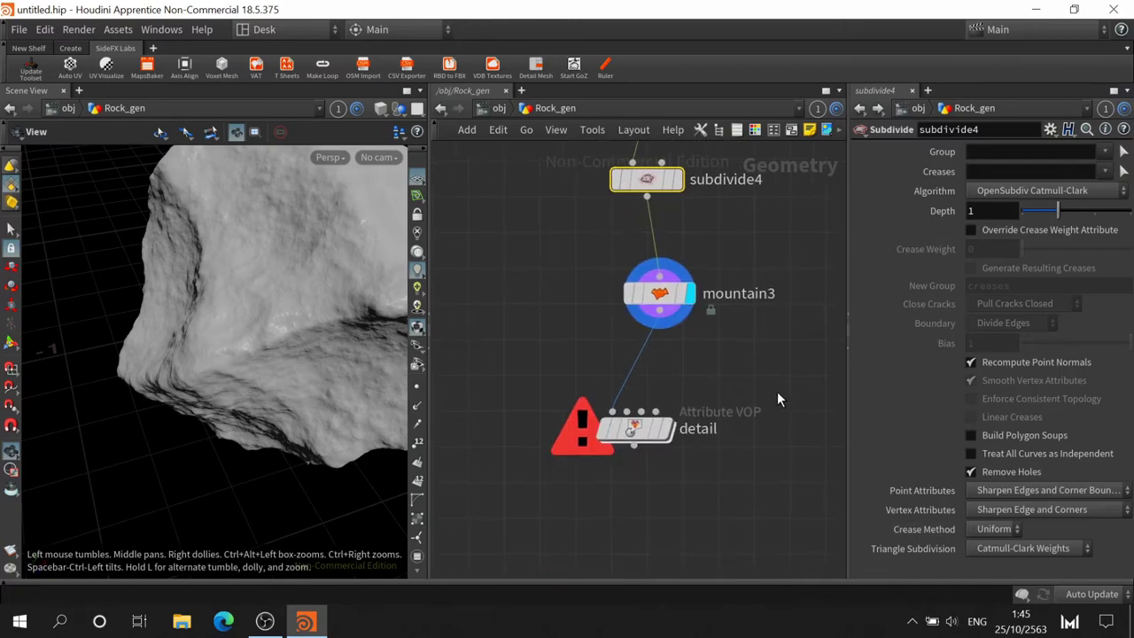
drag(777, 392, 551, 516)
key(Delete)
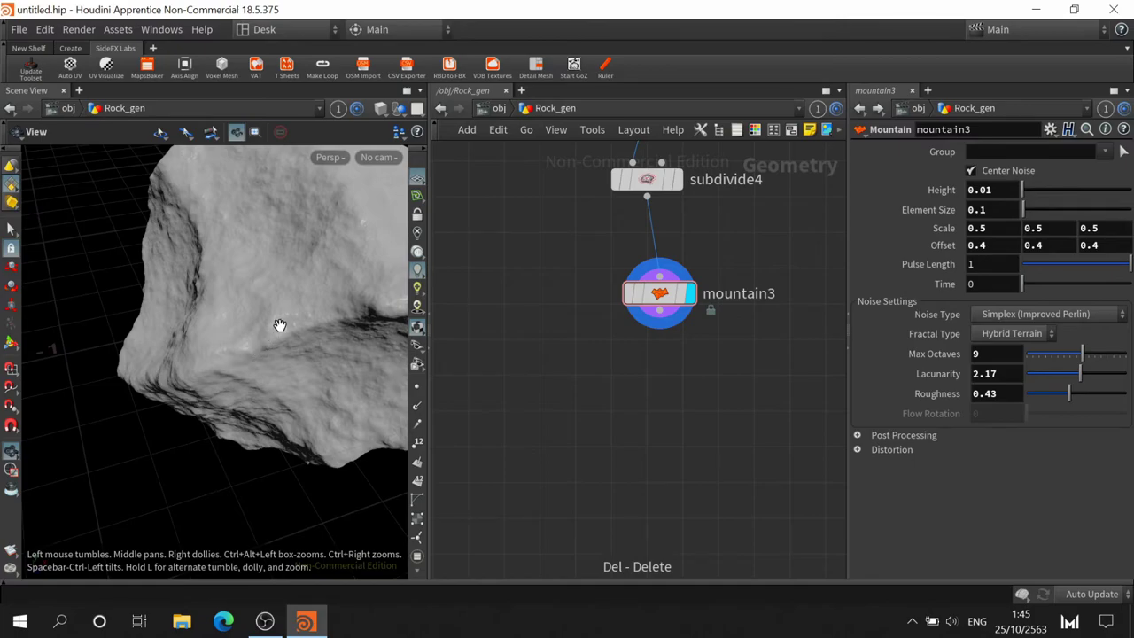
Look over the rock, then select mountain1 to show its settings (height 0.31, element size 0.61)
mouse_move(279, 326)
mouse_down()
mouse_move(243, 374)
mouse_move(287, 344)
mouse_move(233, 380)
mouse_move(265, 372)
mouse_up()
middle_drag(709, 355, 692, 559)
middle_drag(758, 267, 763, 327)
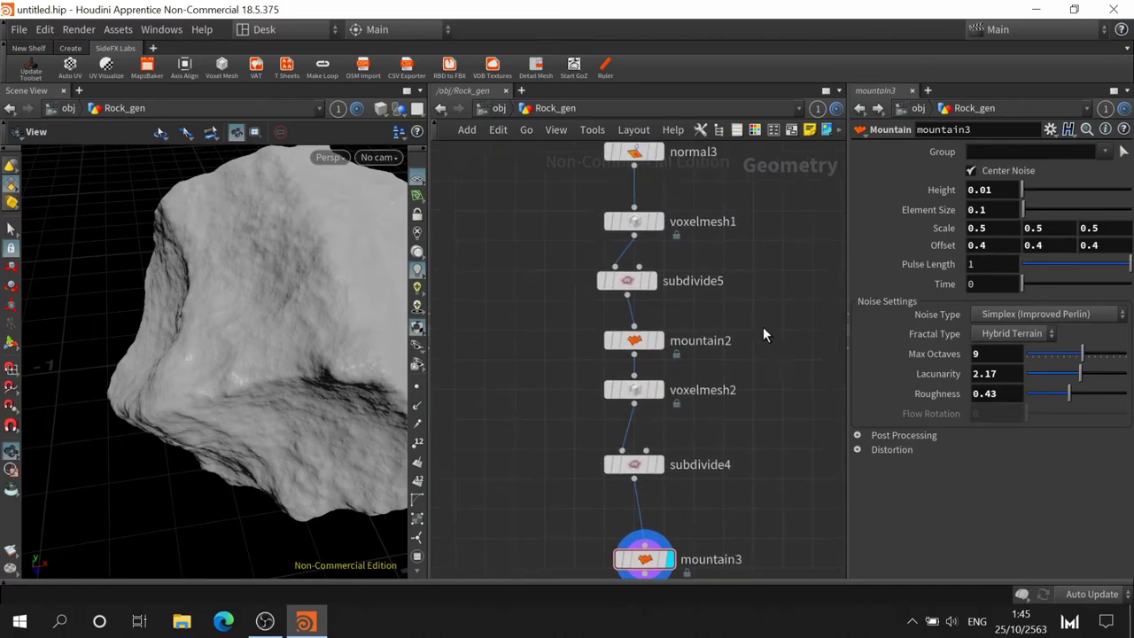
middle_drag(761, 256, 759, 485)
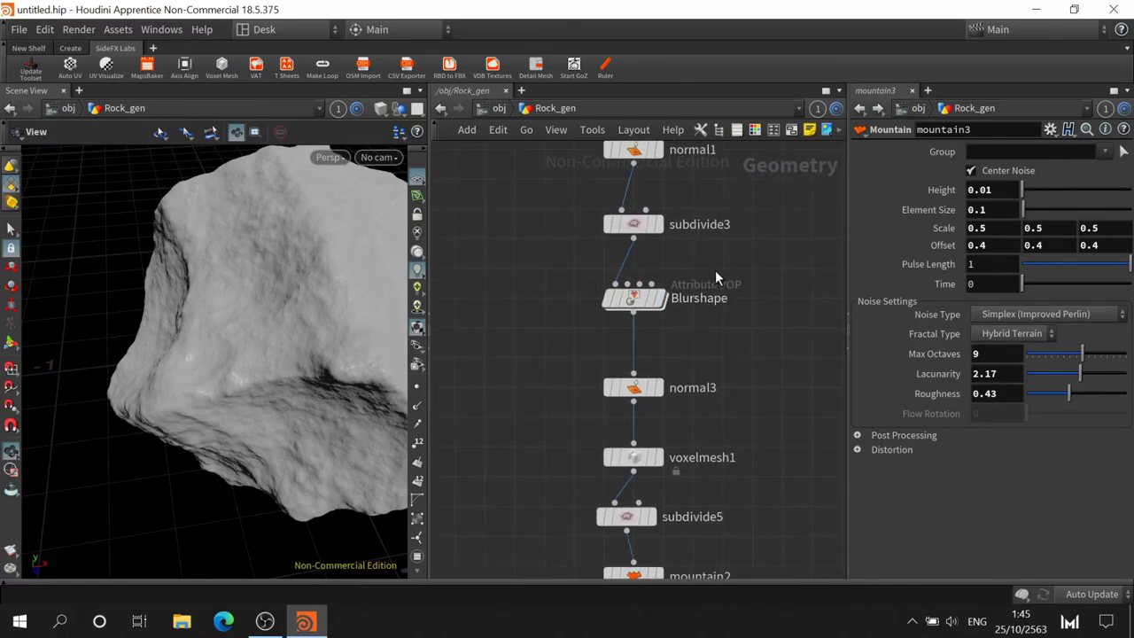
middle_drag(715, 270, 716, 434)
scroll(699, 314, down, 5)
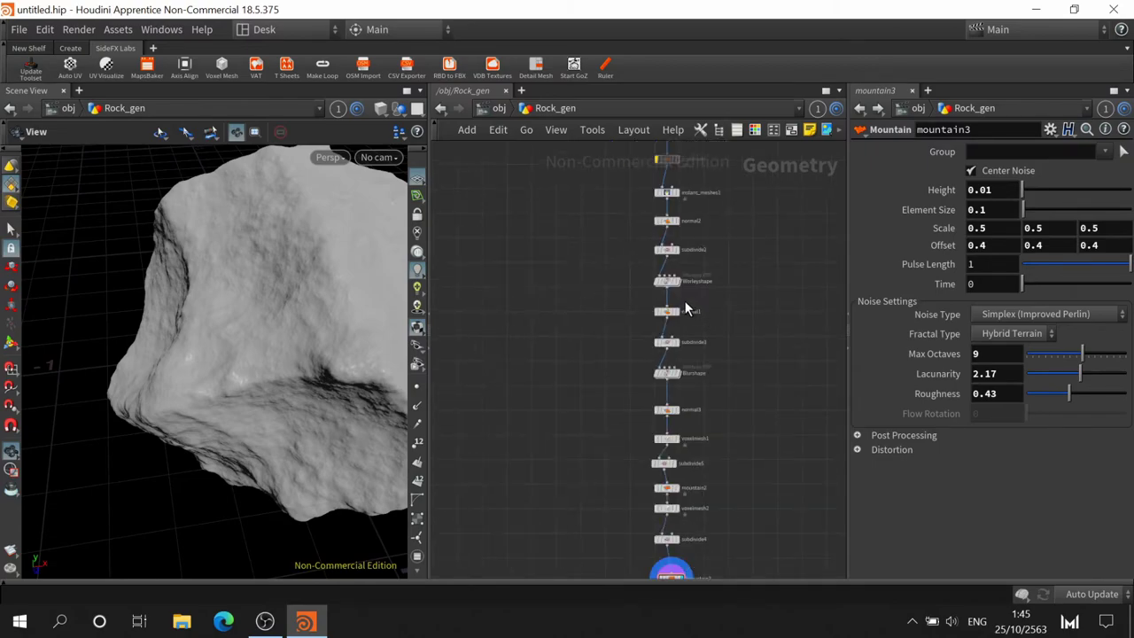
middle_drag(688, 169, 688, 304)
scroll(689, 304, up, 5)
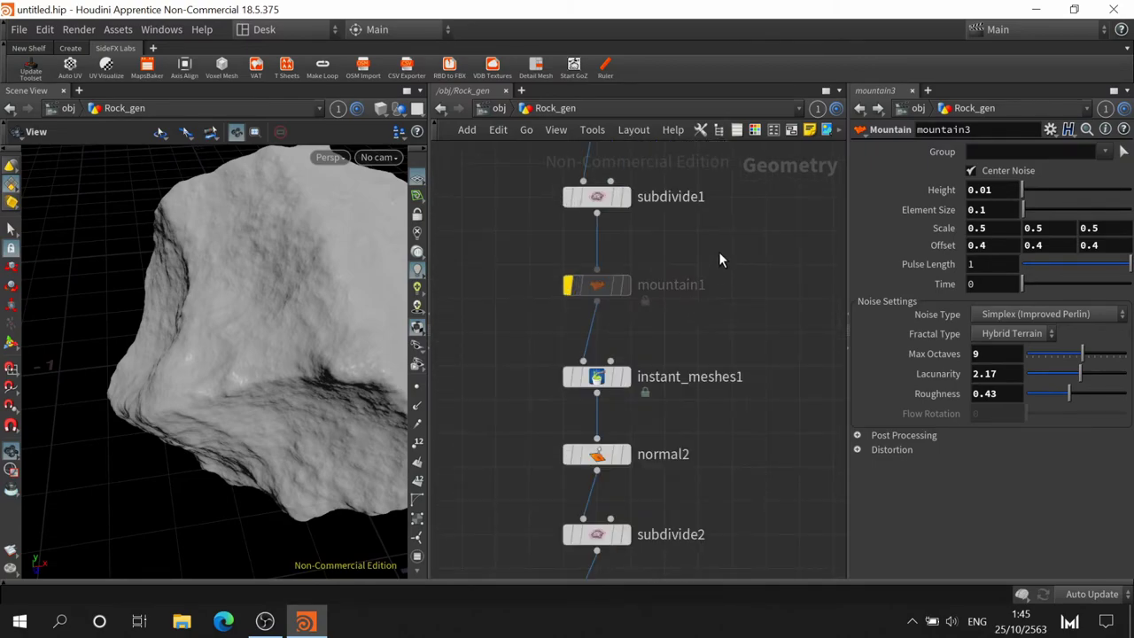
drag(717, 251, 520, 303)
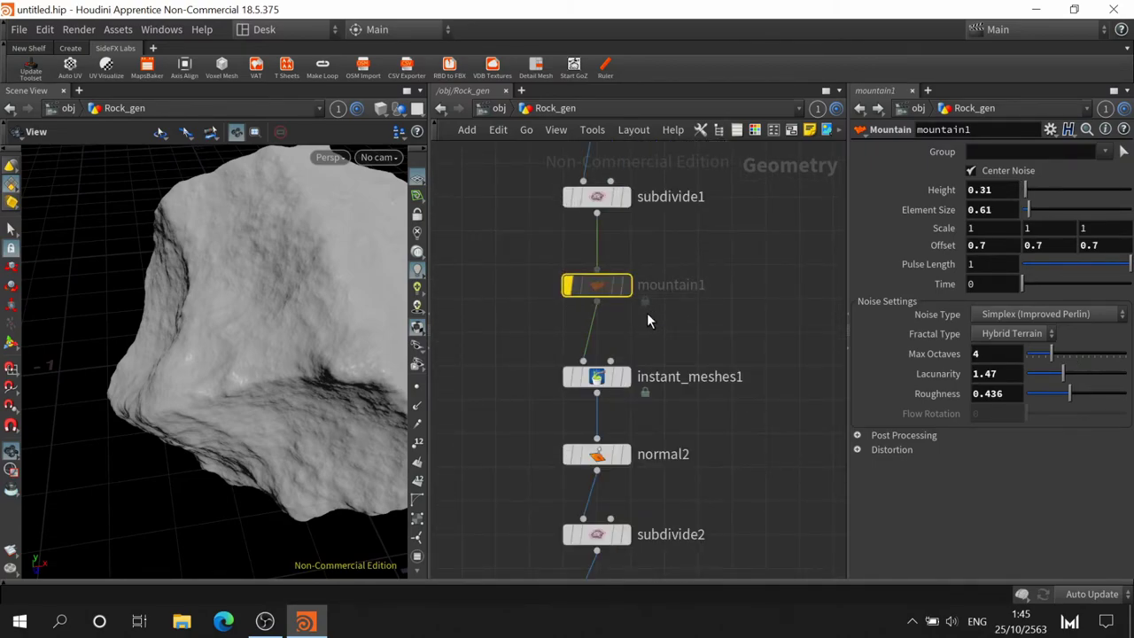
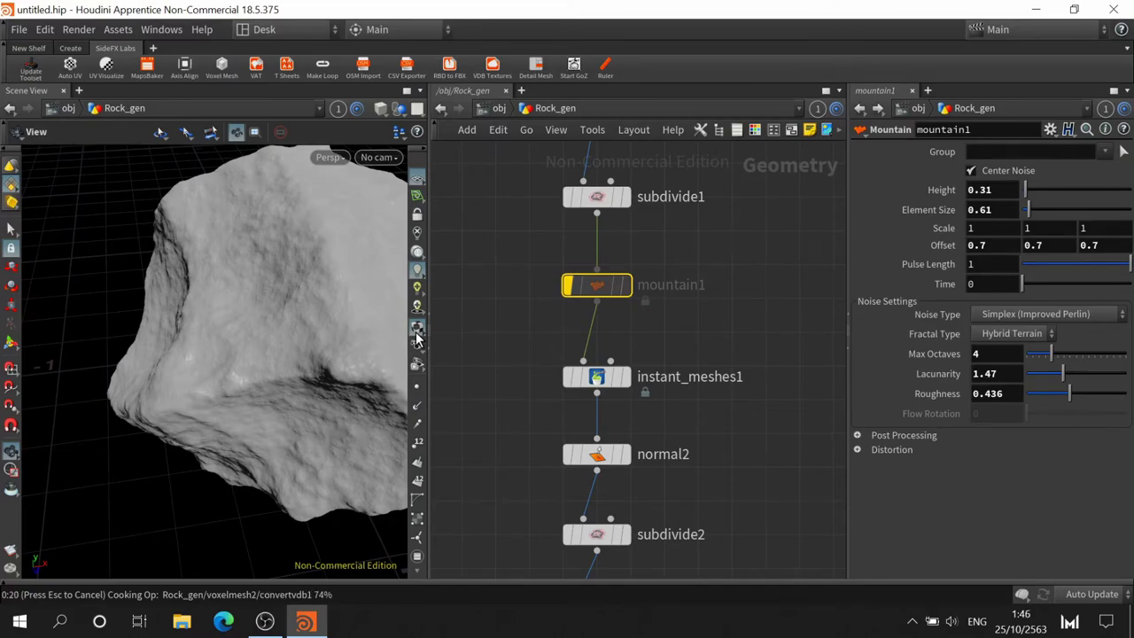
Delete mountain1 so subdivide1 feeds instant_meshes1, and display the plain sphere1
key(Delete)
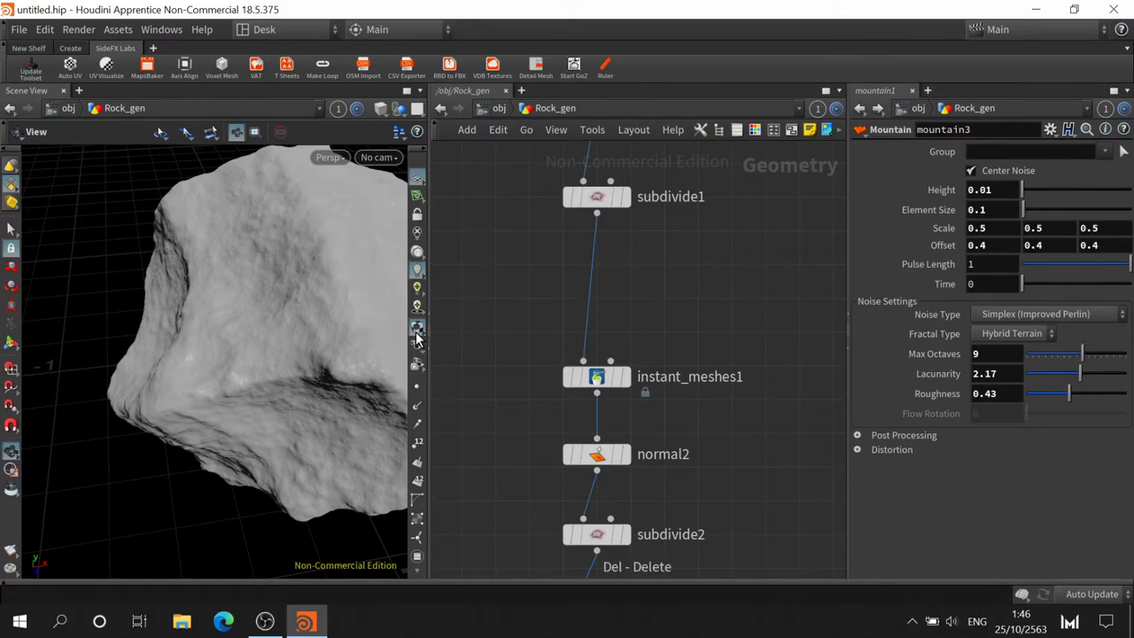
click(416, 330)
middle_drag(726, 276, 683, 458)
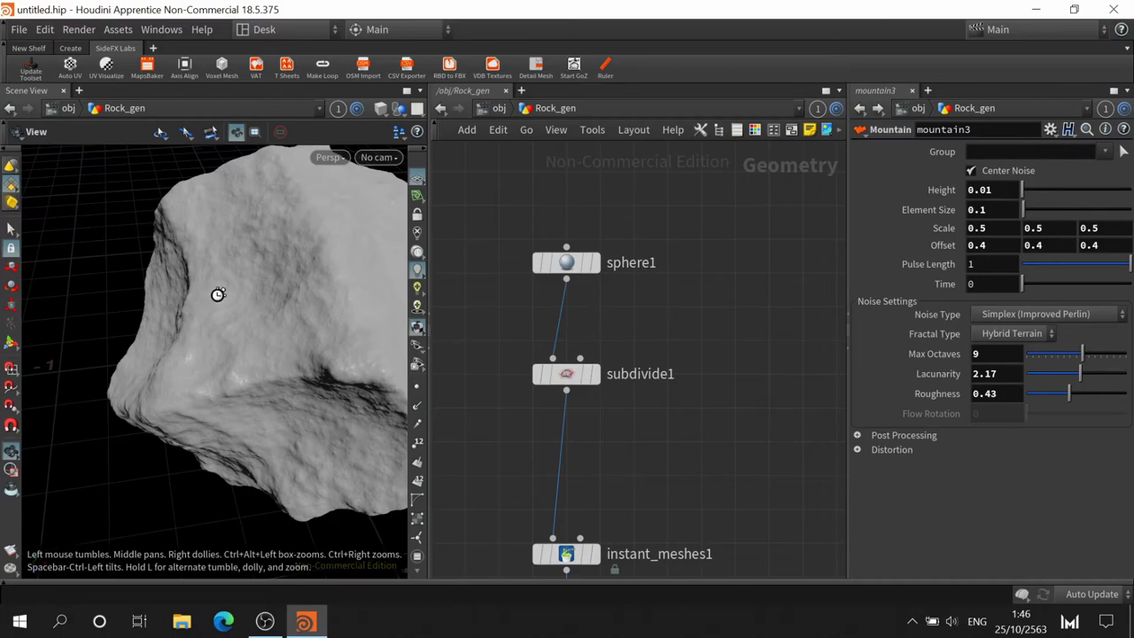
mouse_move(217, 331)
mouse_down()
mouse_move(251, 296)
mouse_move(212, 334)
mouse_move(236, 354)
mouse_move(355, 316)
mouse_move(309, 329)
mouse_move(337, 310)
mouse_up()
Step the display flag through sphere1, subdivide1 and instant_meshes1 to compare the meshes
click(601, 263)
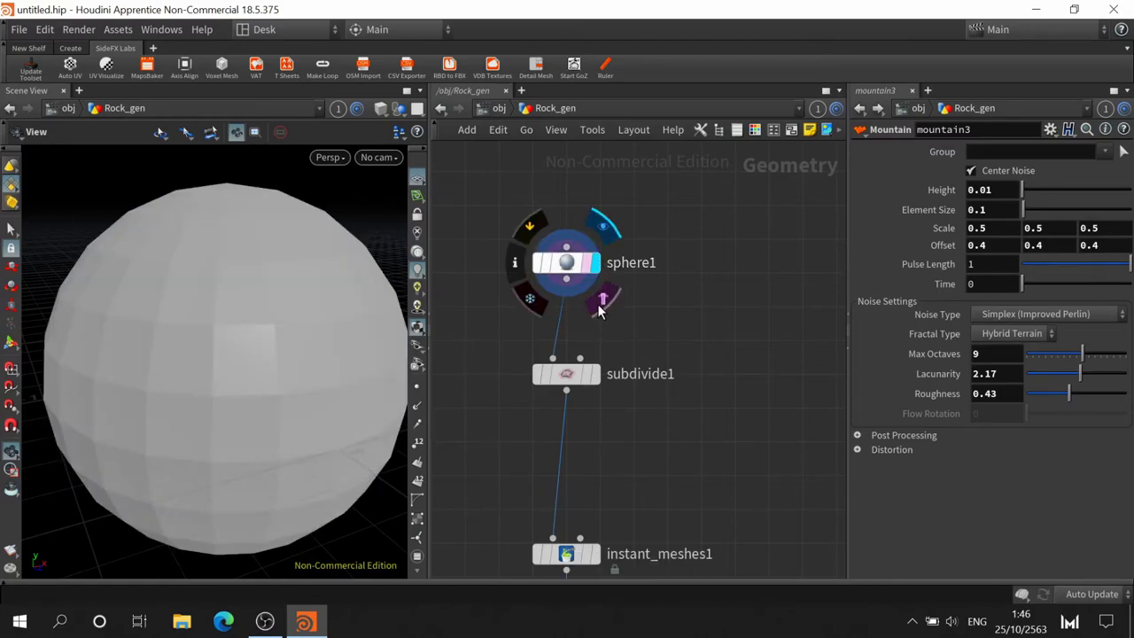
click(595, 373)
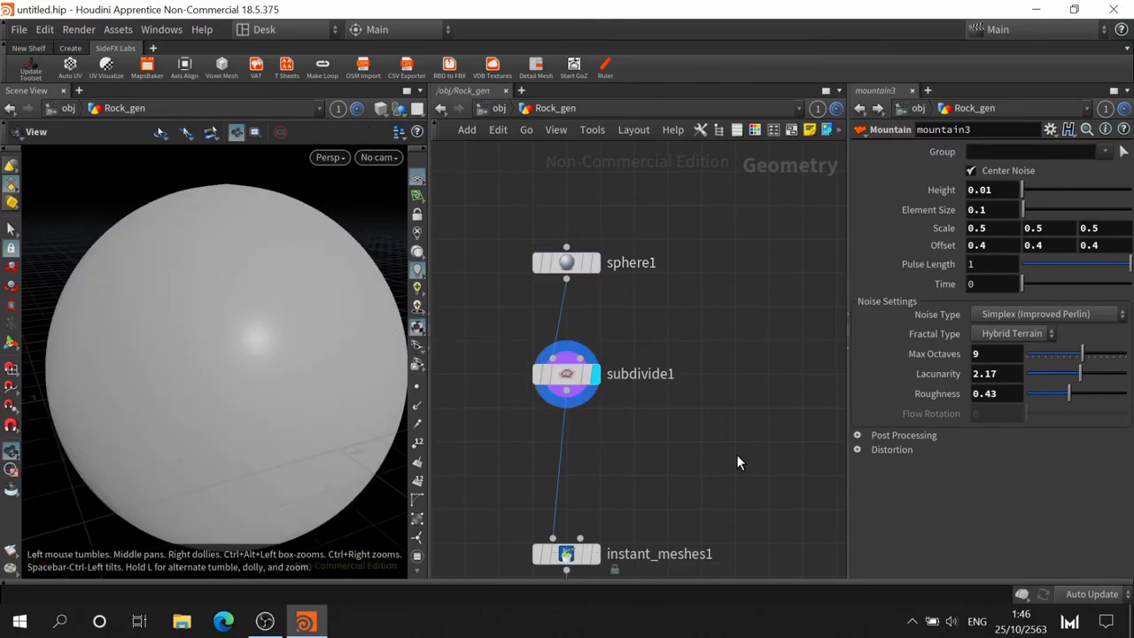
scroll(731, 417, down, 5)
mouse_move(581, 350)
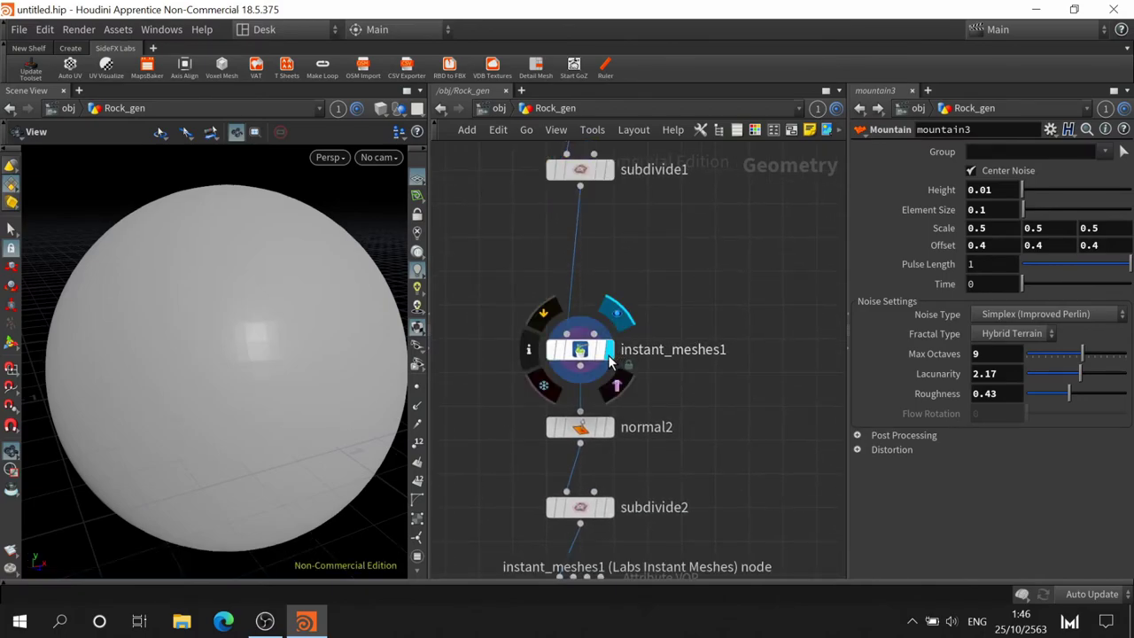
click(609, 354)
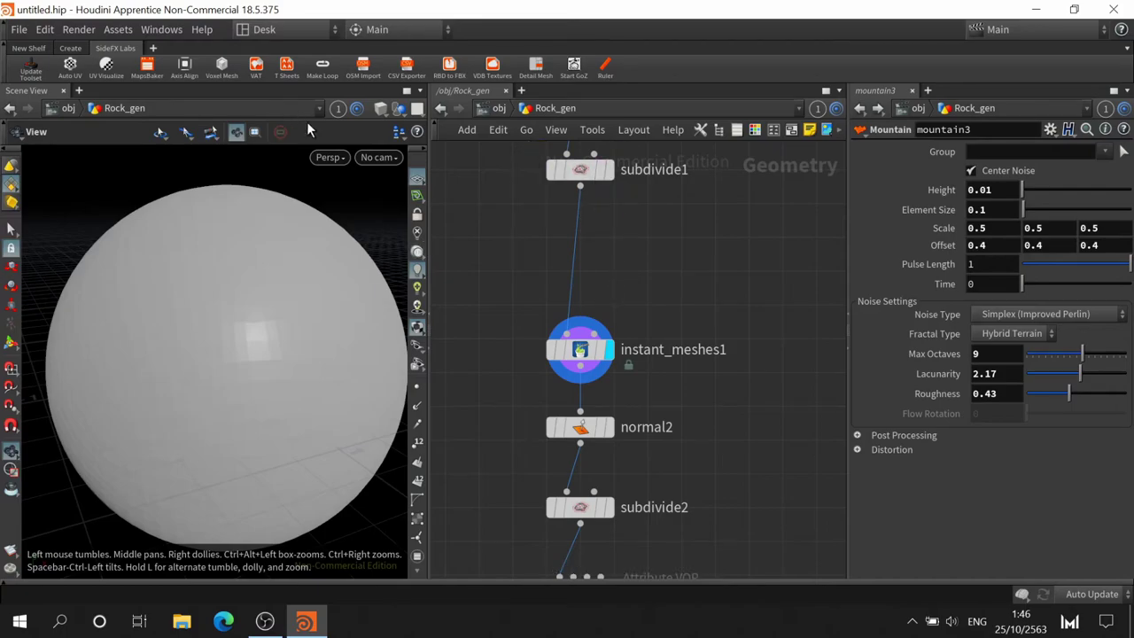
Switch shading to Flat Wire Shaded and set the display flag on normal2
click(379, 107)
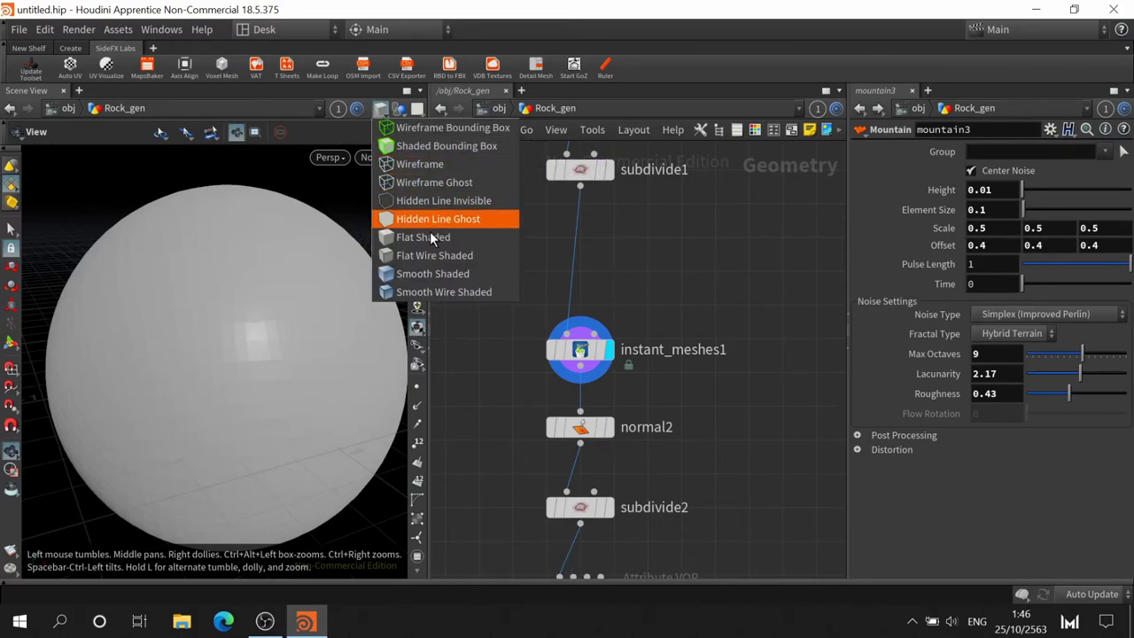
click(436, 255)
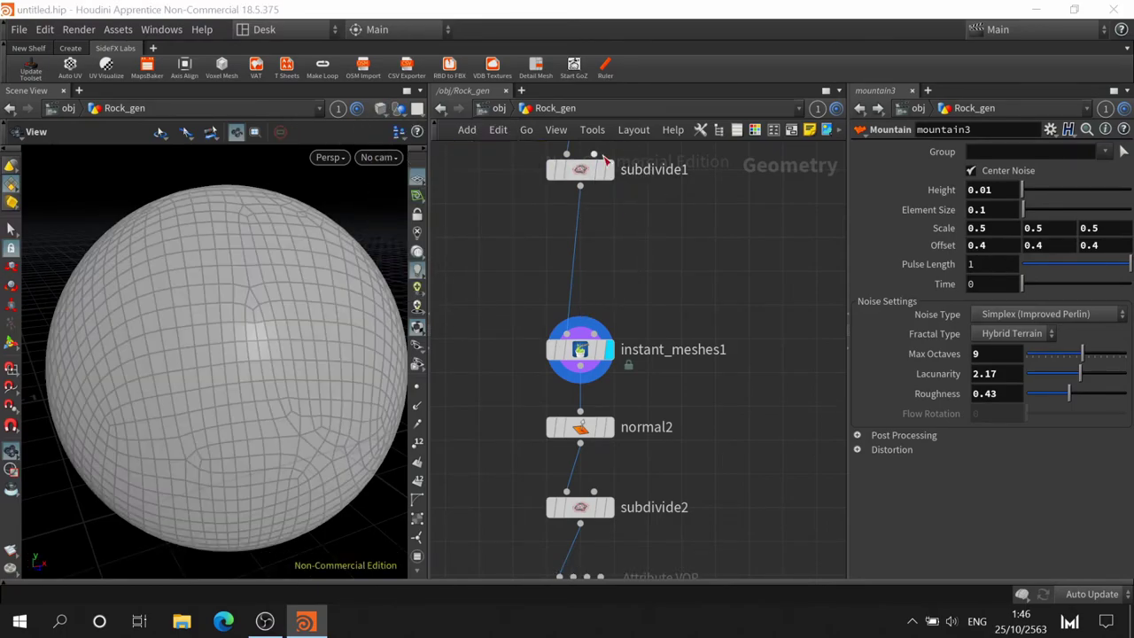
click(608, 175)
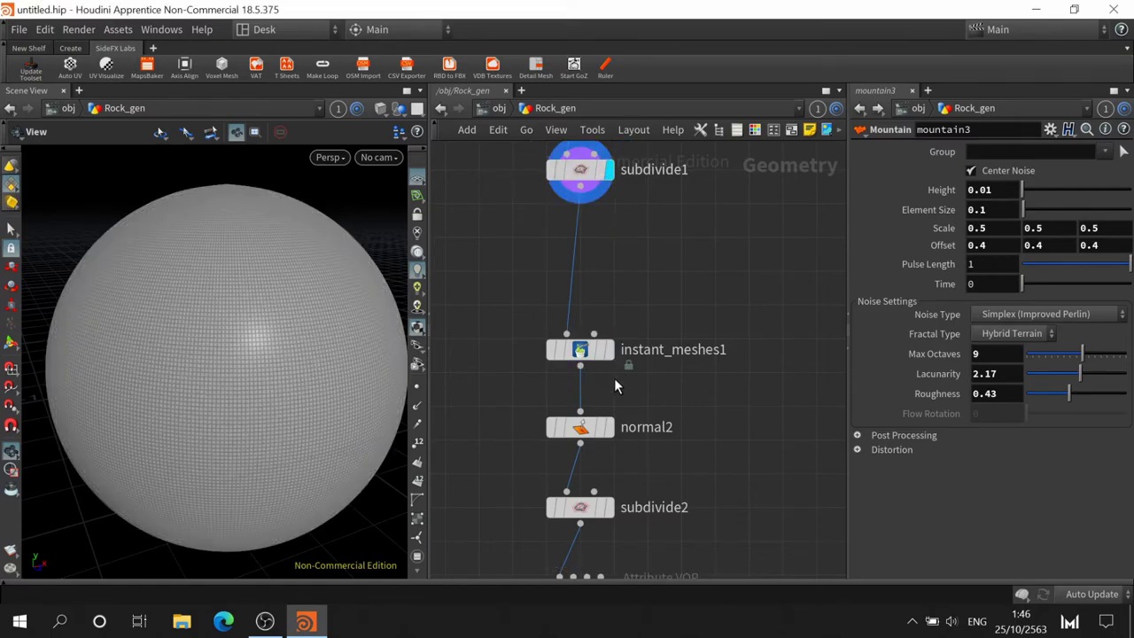
click(610, 352)
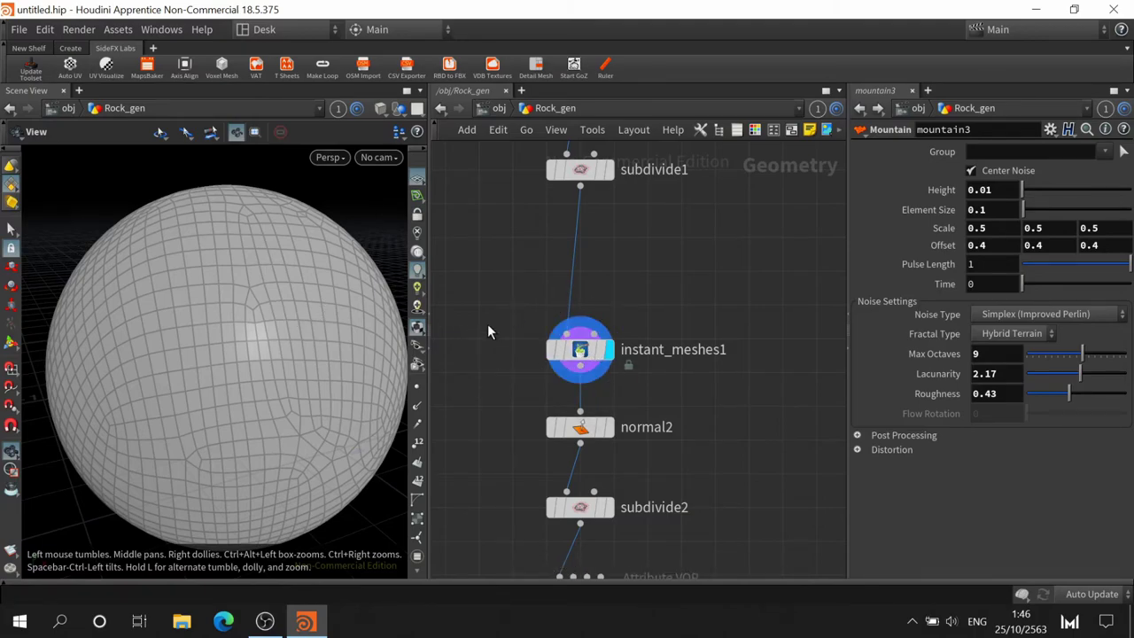
mouse_move(580, 428)
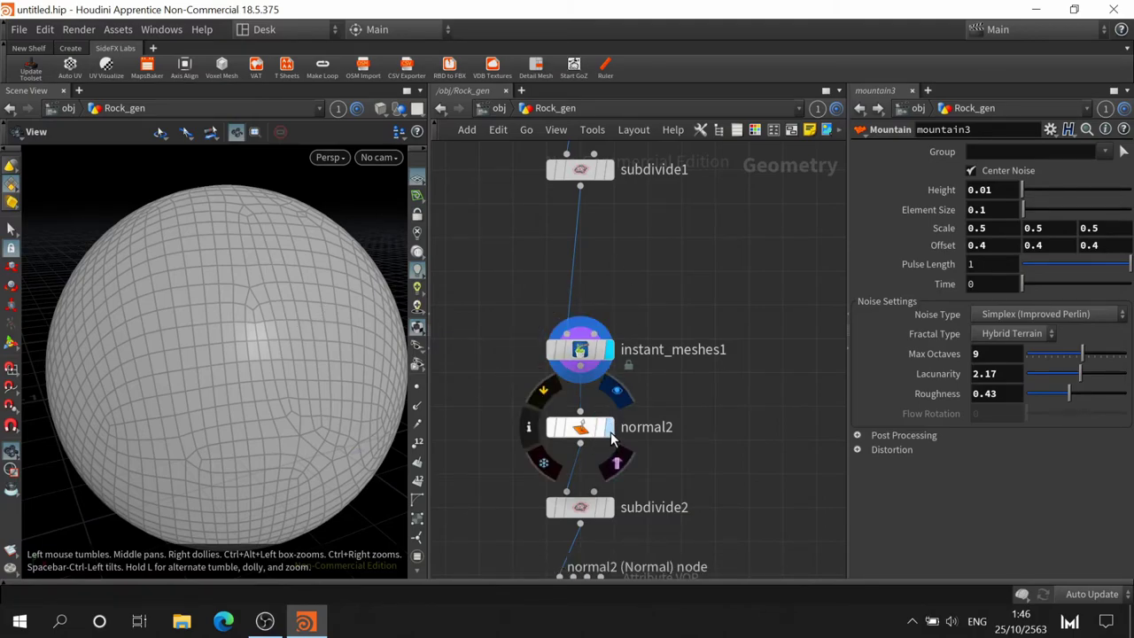
click(612, 434)
Step the display flag through subdivide2, Worleyshape, normal1, subdivide3 and Blurshape
middle_drag(726, 468, 726, 296)
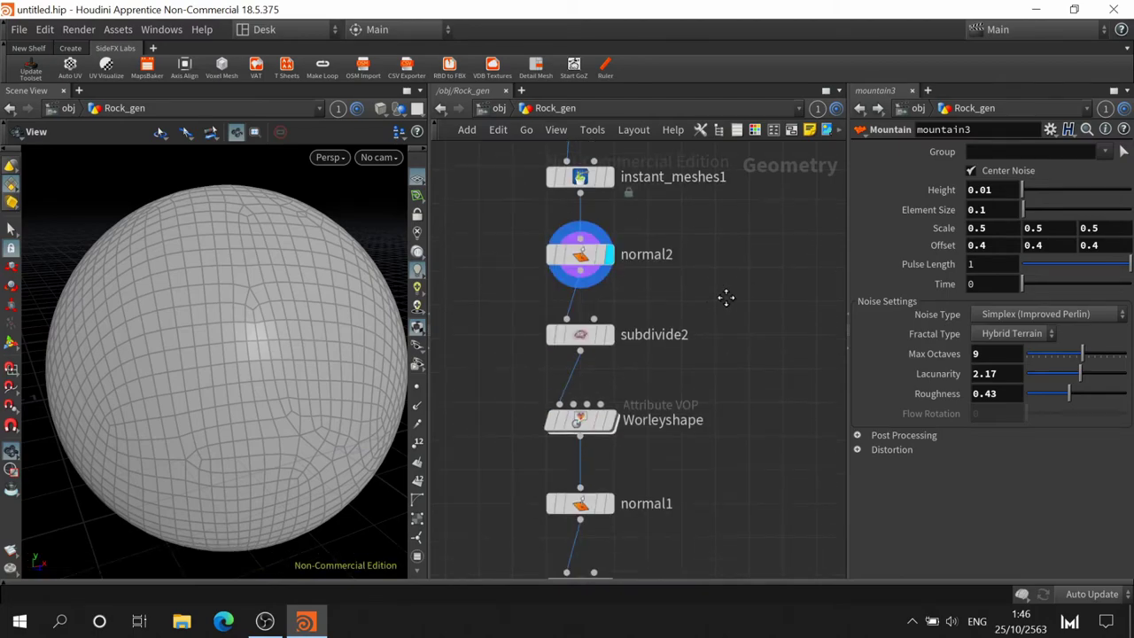
click(607, 335)
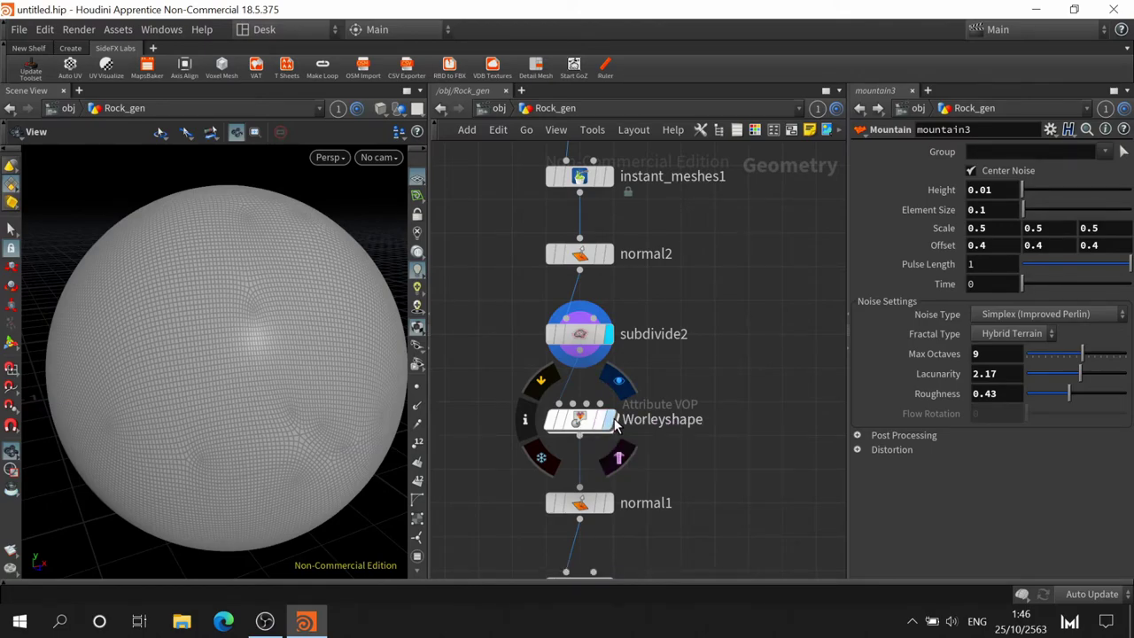
click(606, 421)
mouse_move(351, 372)
mouse_down()
mouse_move(357, 331)
mouse_move(243, 319)
mouse_move(264, 379)
mouse_move(324, 367)
mouse_move(322, 351)
mouse_move(306, 352)
mouse_move(288, 395)
mouse_move(324, 347)
mouse_move(372, 346)
mouse_move(287, 304)
mouse_move(224, 359)
mouse_move(207, 399)
mouse_move(292, 364)
mouse_up()
middle_drag(666, 472, 679, 310)
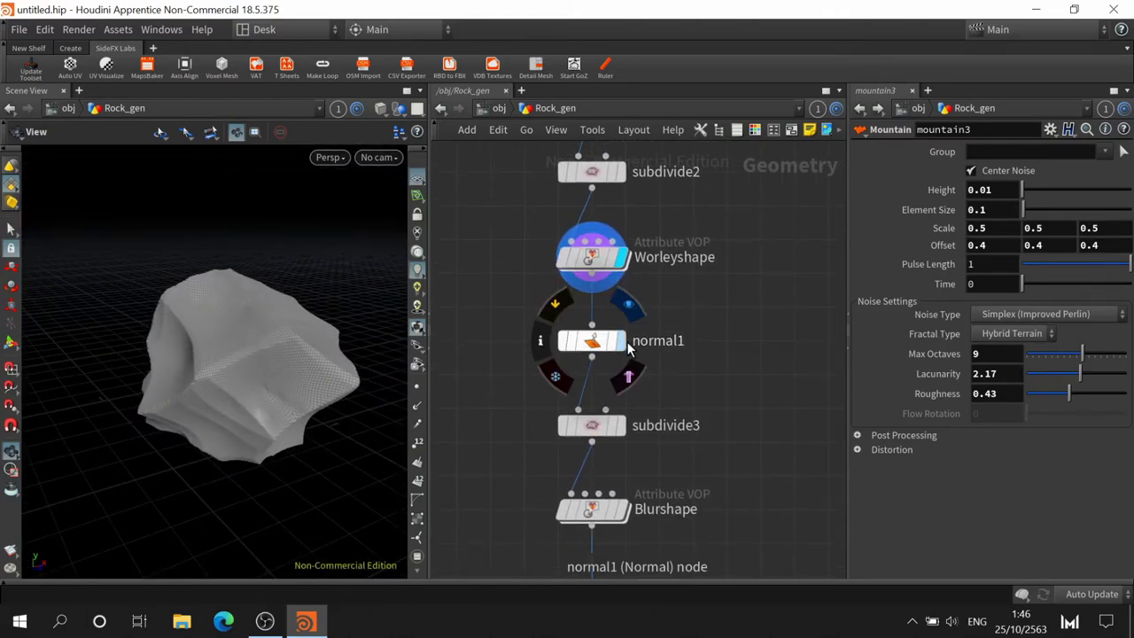
click(623, 340)
click(620, 431)
mouse_move(592, 510)
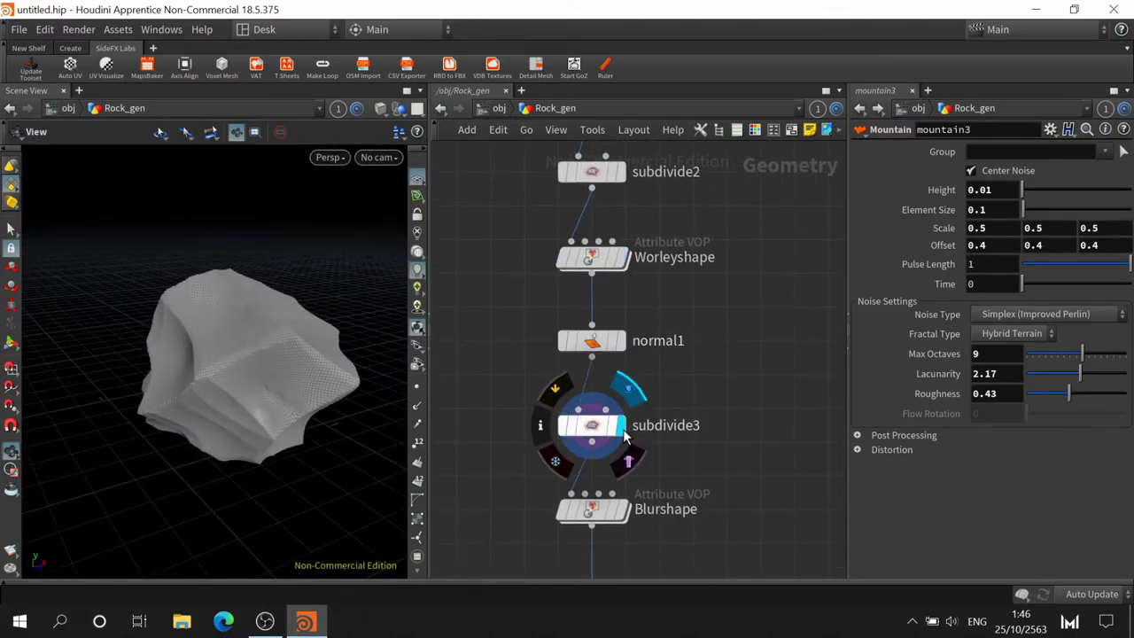
click(622, 514)
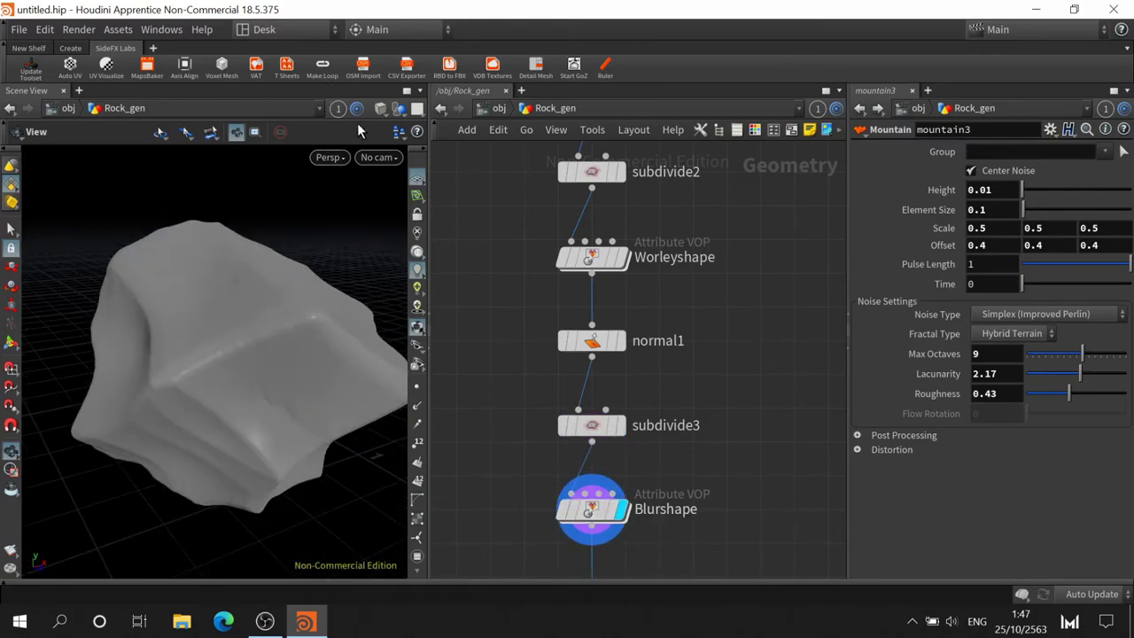
Set Flat Shaded, compare Worleyshape with Blurshape, then display normal3
click(380, 108)
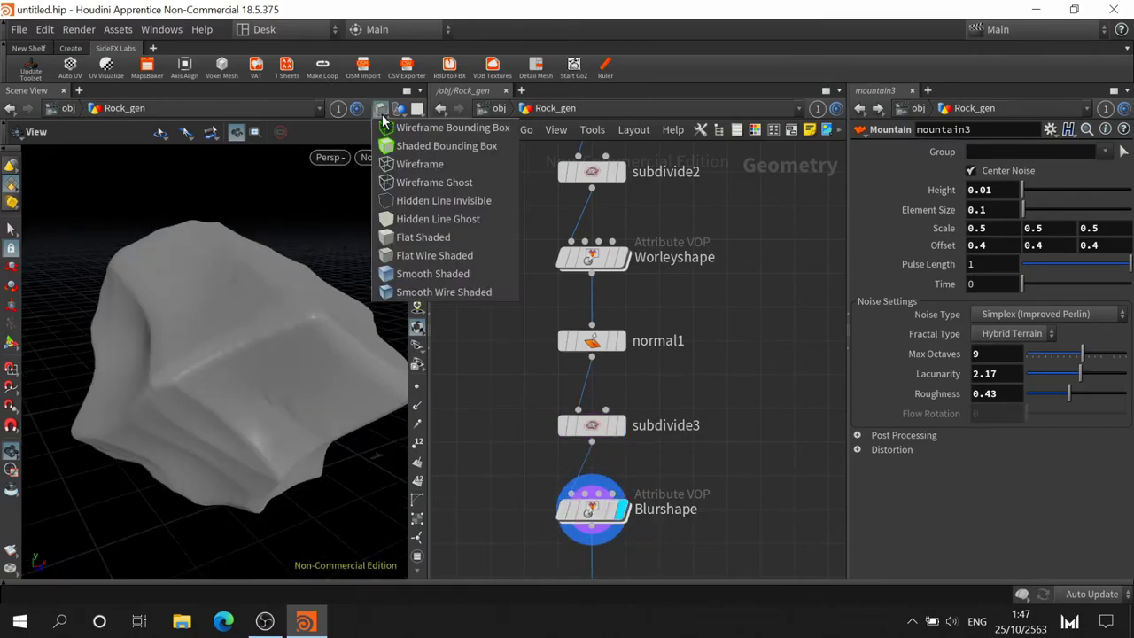
click(447, 239)
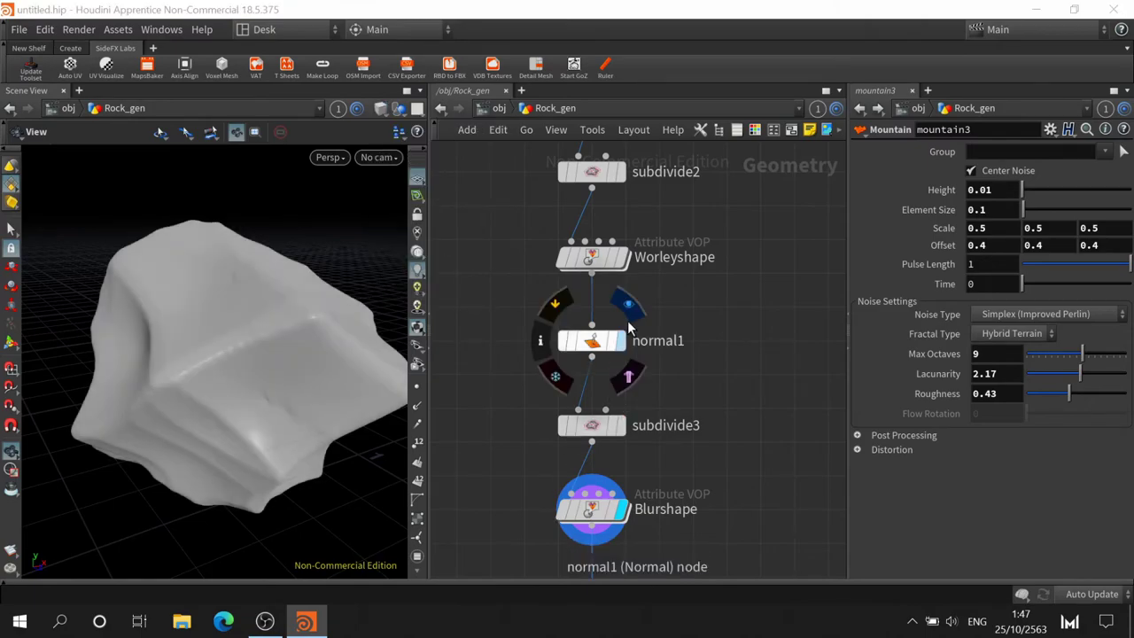
click(624, 259)
drag(285, 368, 175, 362)
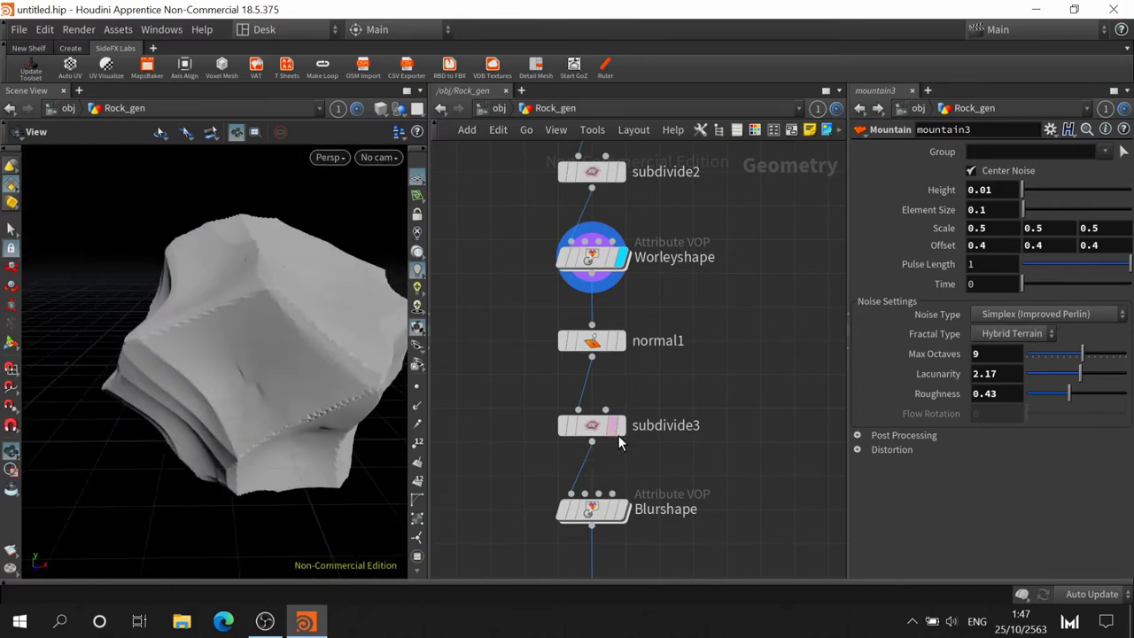
click(625, 512)
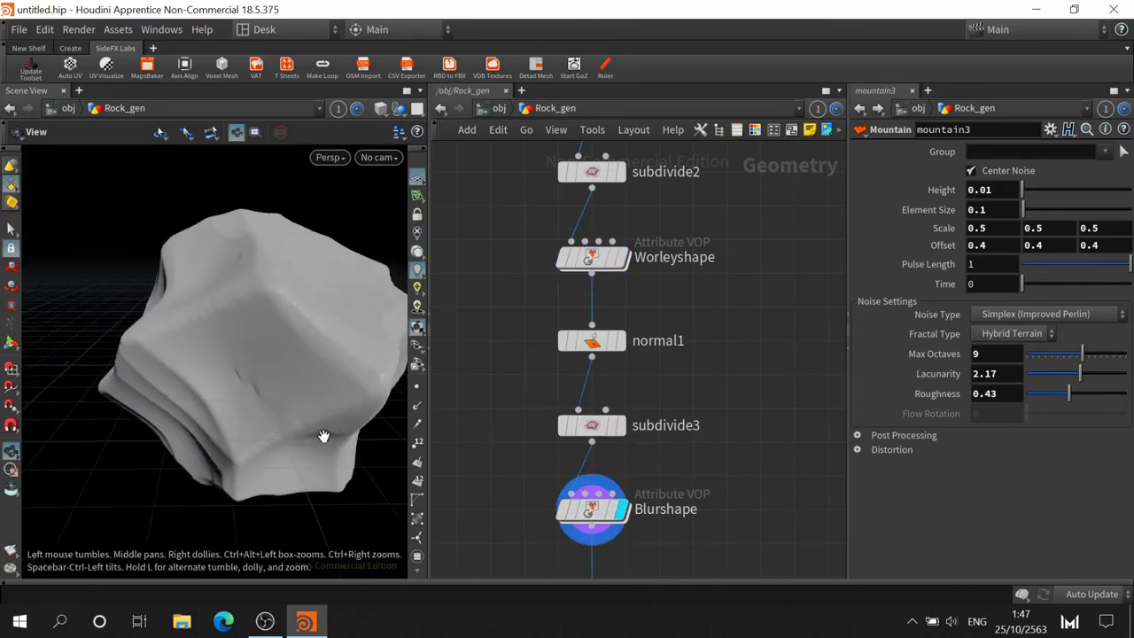
drag(324, 436, 279, 309)
middle_drag(735, 449, 722, 275)
click(606, 359)
mouse_move(576, 439)
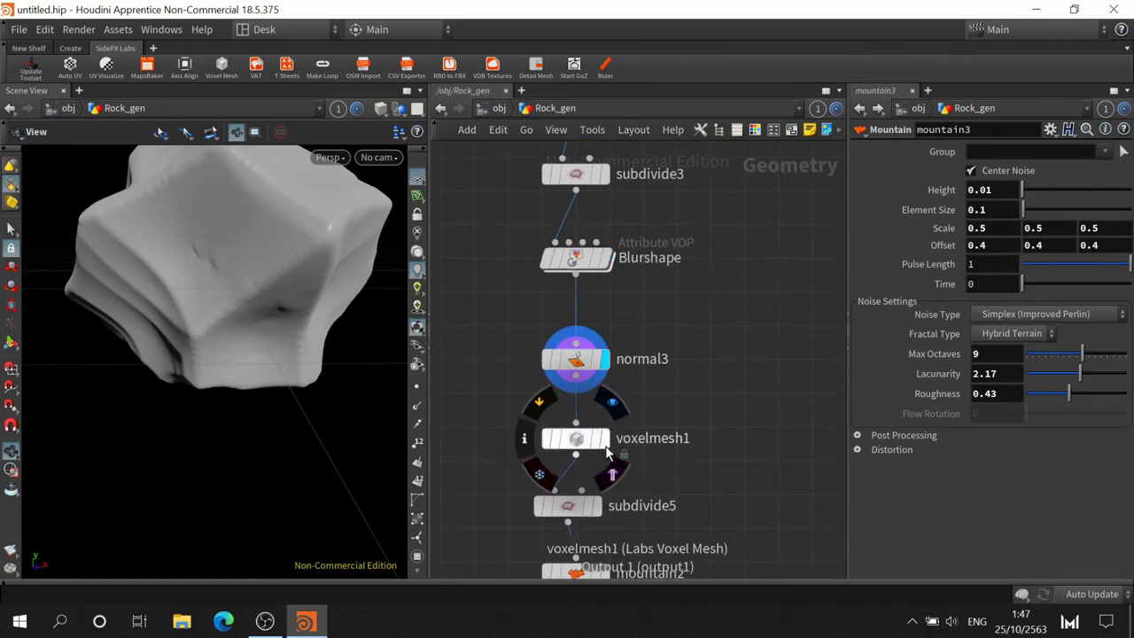
Display voxelmesh1 and zoom in on it with wireframe shading on
click(606, 439)
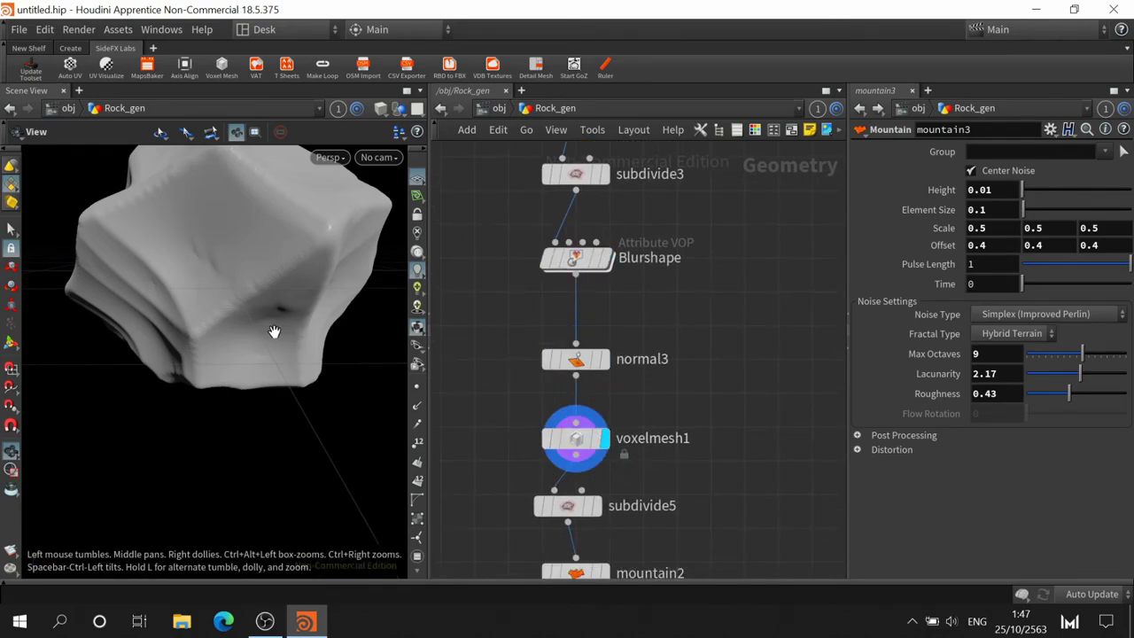
drag(274, 331, 278, 354)
scroll(266, 405, up, 3)
scroll(266, 405, up, 2)
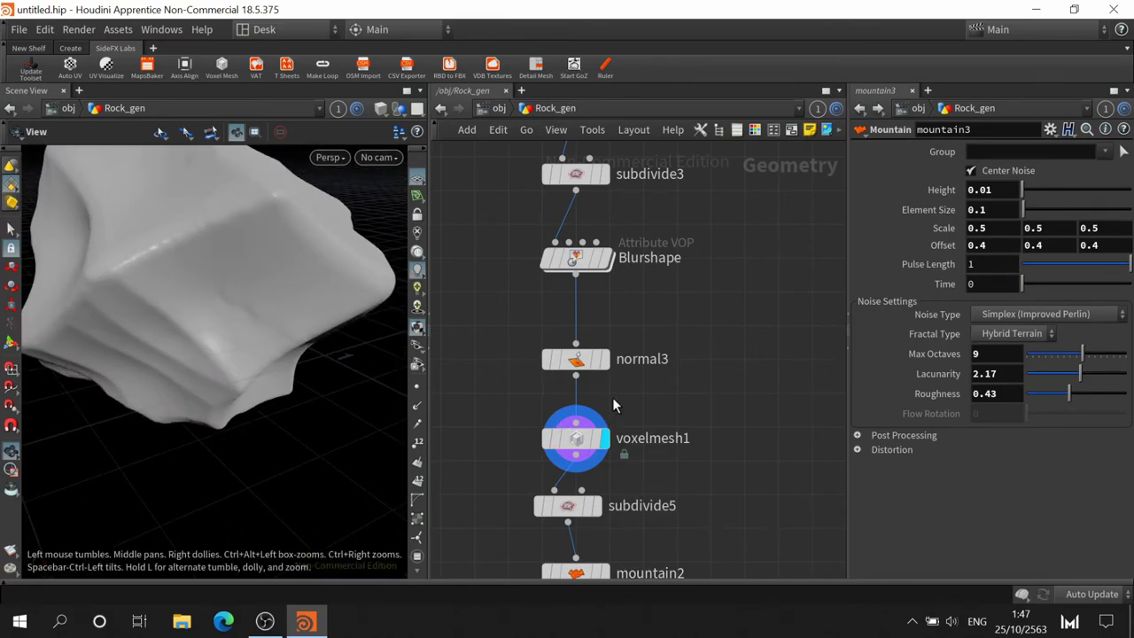
click(378, 114)
click(429, 257)
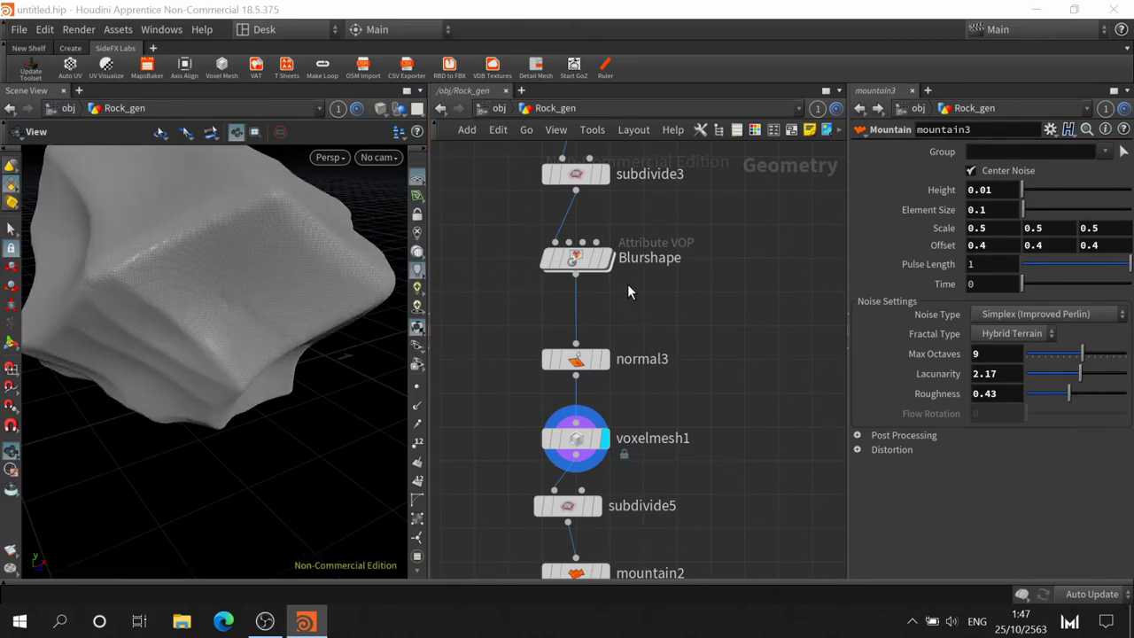
Compare the Blurshape surface close up against the voxelmesh1 remesh
click(609, 259)
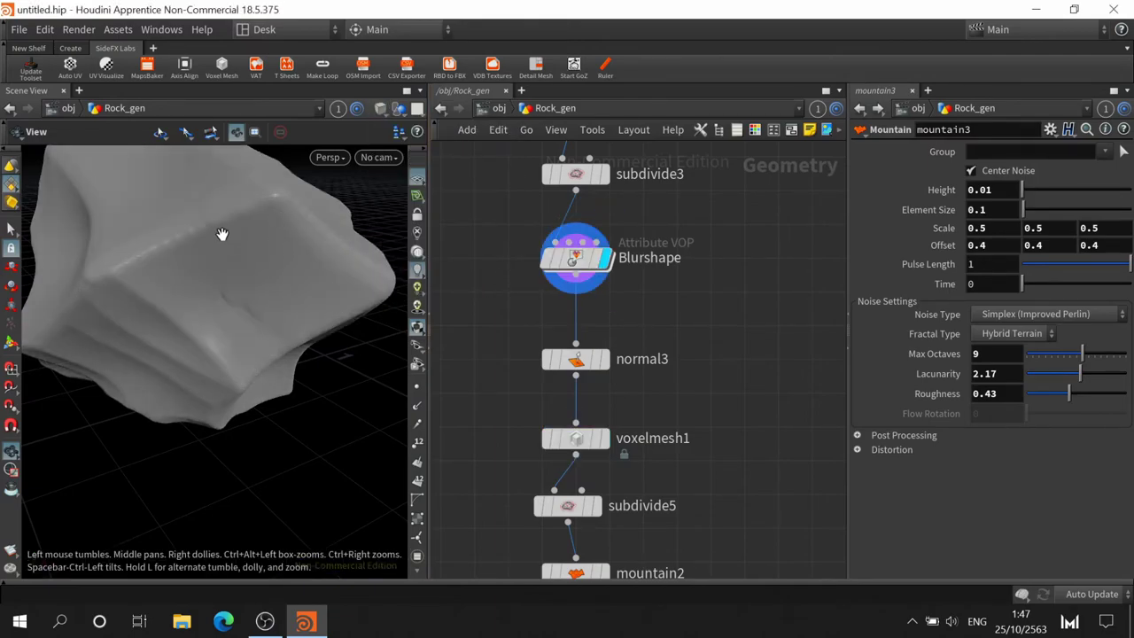
scroll(225, 232, up, 5)
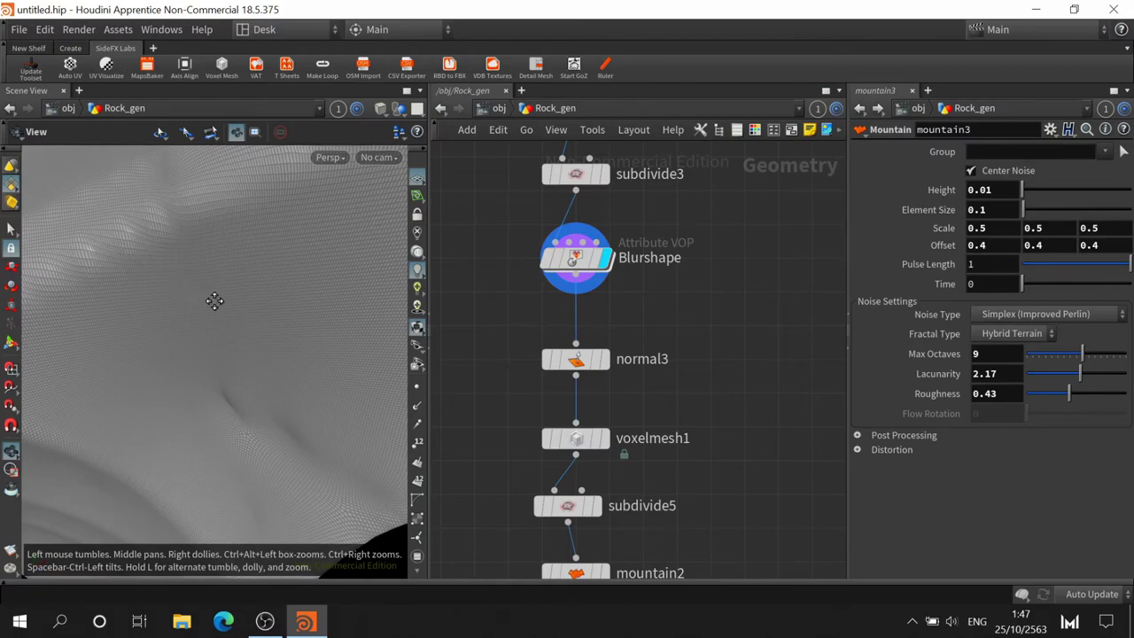
drag(214, 302, 168, 301)
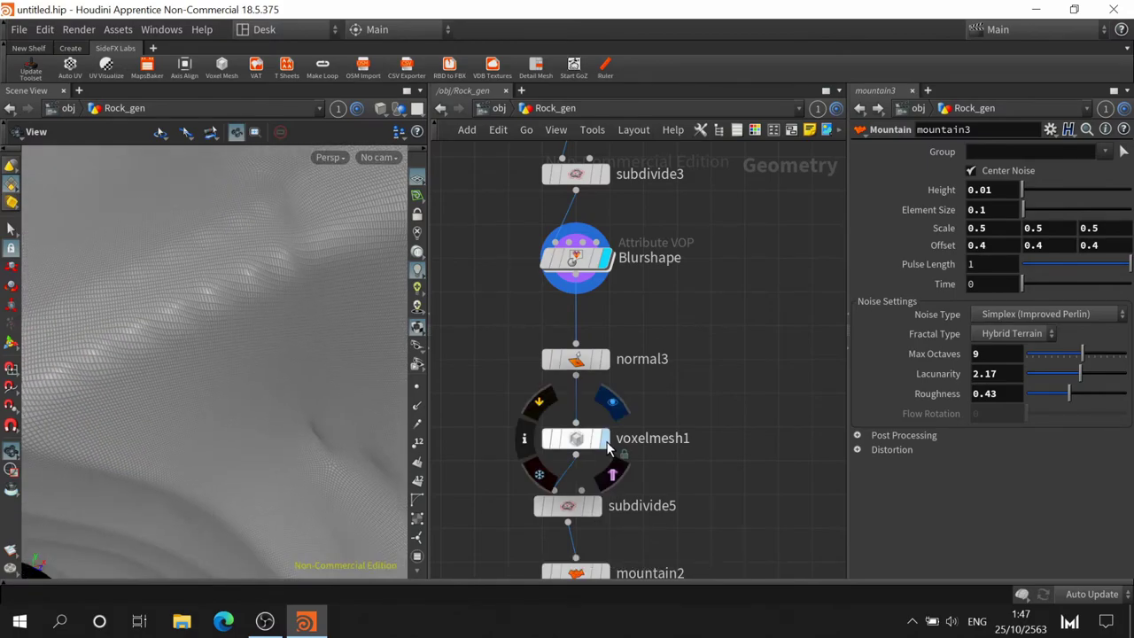
click(606, 438)
scroll(222, 326, down, 5)
drag(227, 330, 286, 343)
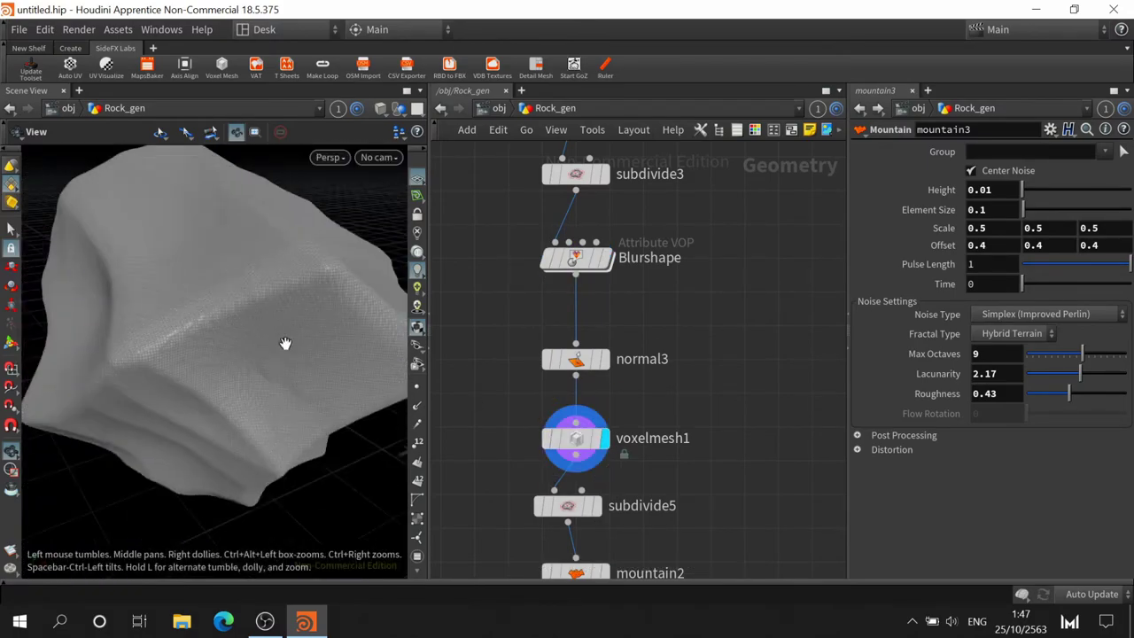
Display subdivide5 with Flat Shaded viewport shading
click(598, 510)
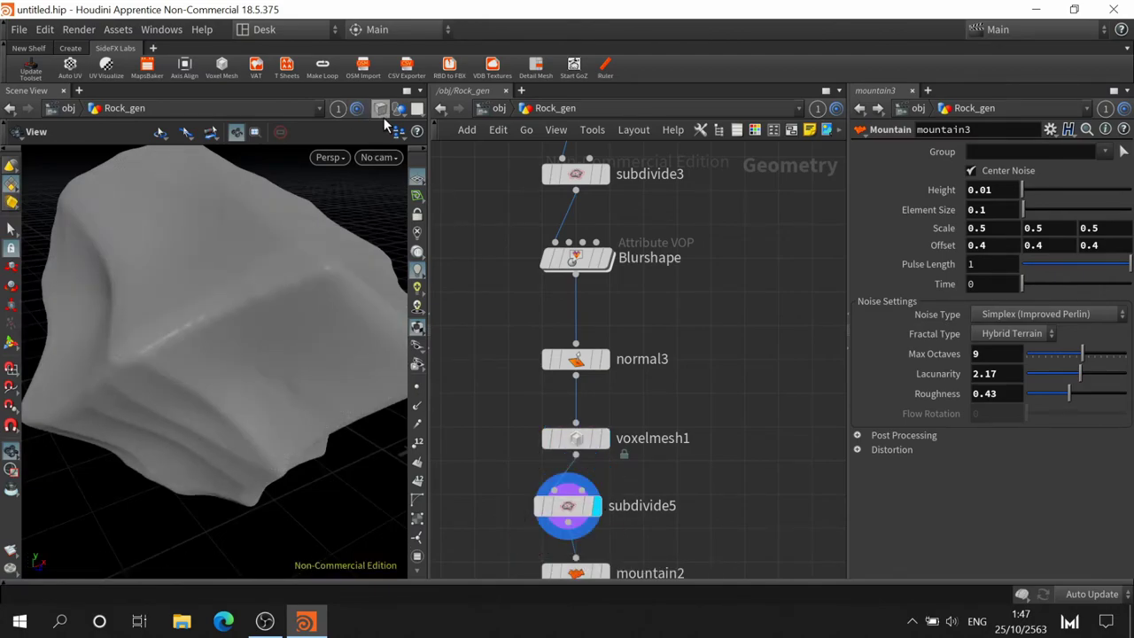
click(381, 110)
click(453, 238)
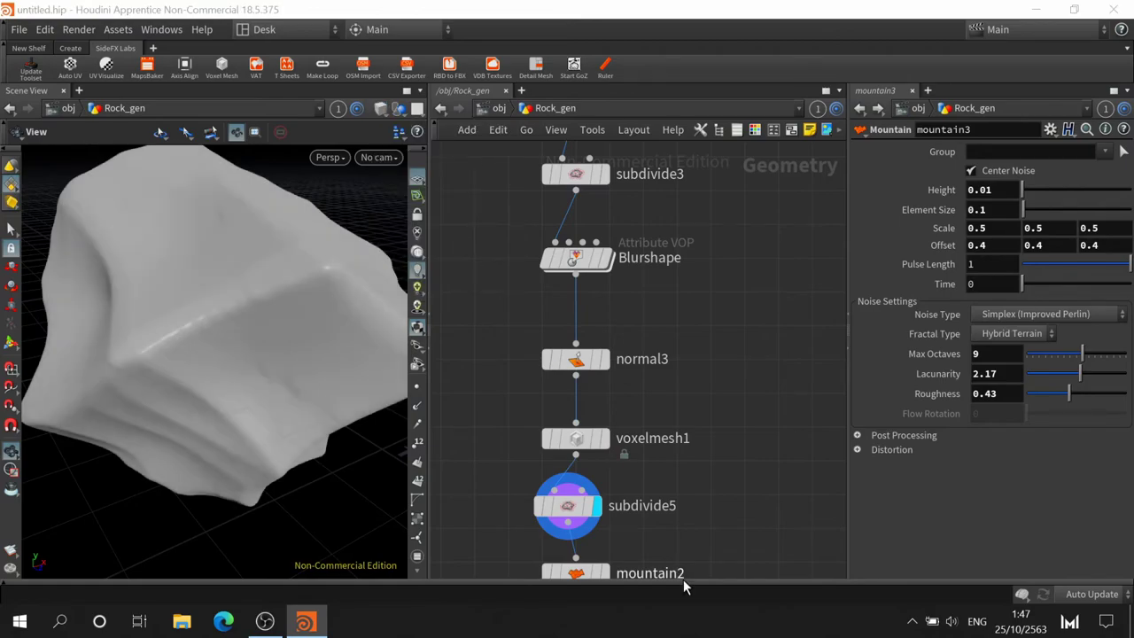
mouse_move(724, 435)
middle_down()
mouse_move(722, 225)
mouse_move(786, 202)
middle_up()
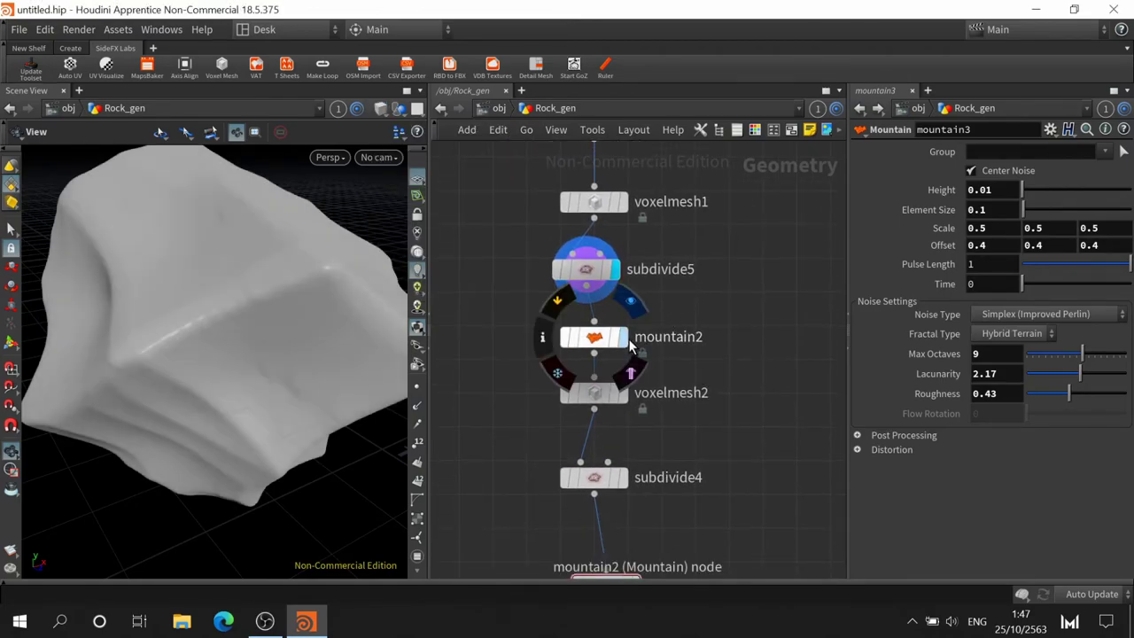
Step the display flag through mountain2, voxelmesh2 and subdivide4 to mountain3
click(623, 337)
mouse_move(296, 266)
mouse_down()
mouse_move(332, 233)
mouse_move(291, 274)
mouse_move(315, 220)
mouse_up()
click(622, 392)
mouse_move(594, 392)
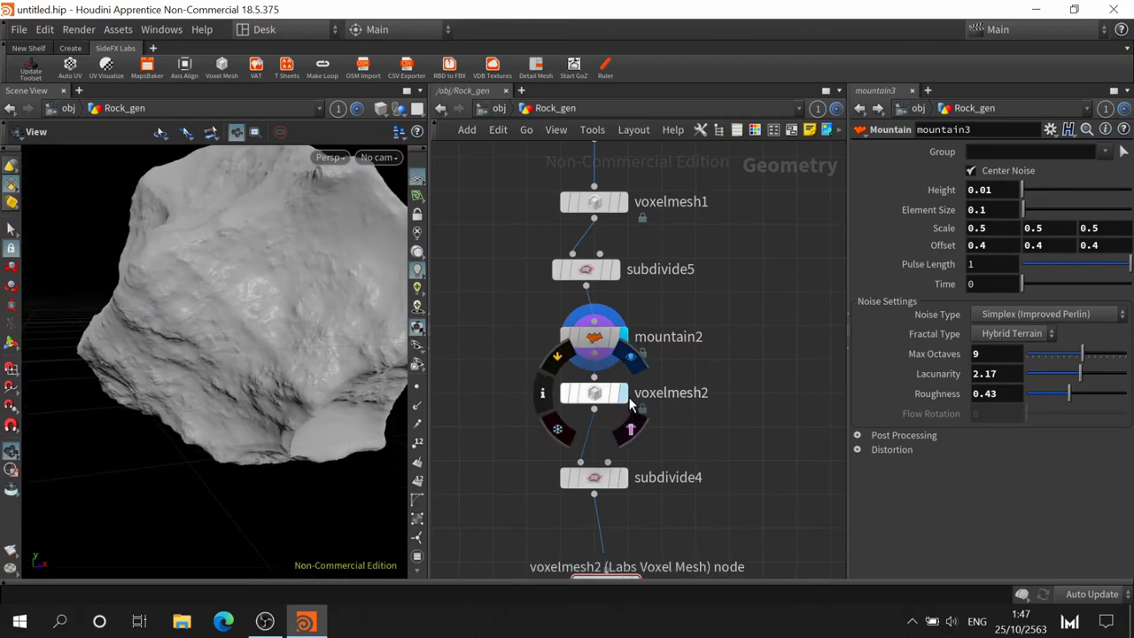
click(625, 477)
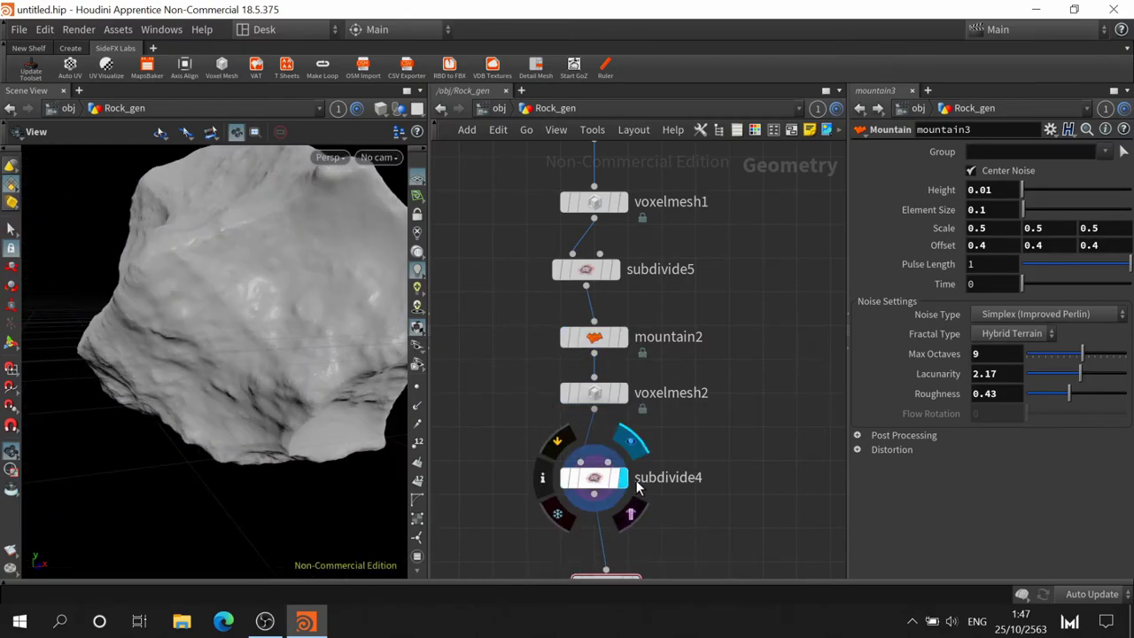
middle_drag(665, 588, 682, 421)
click(656, 383)
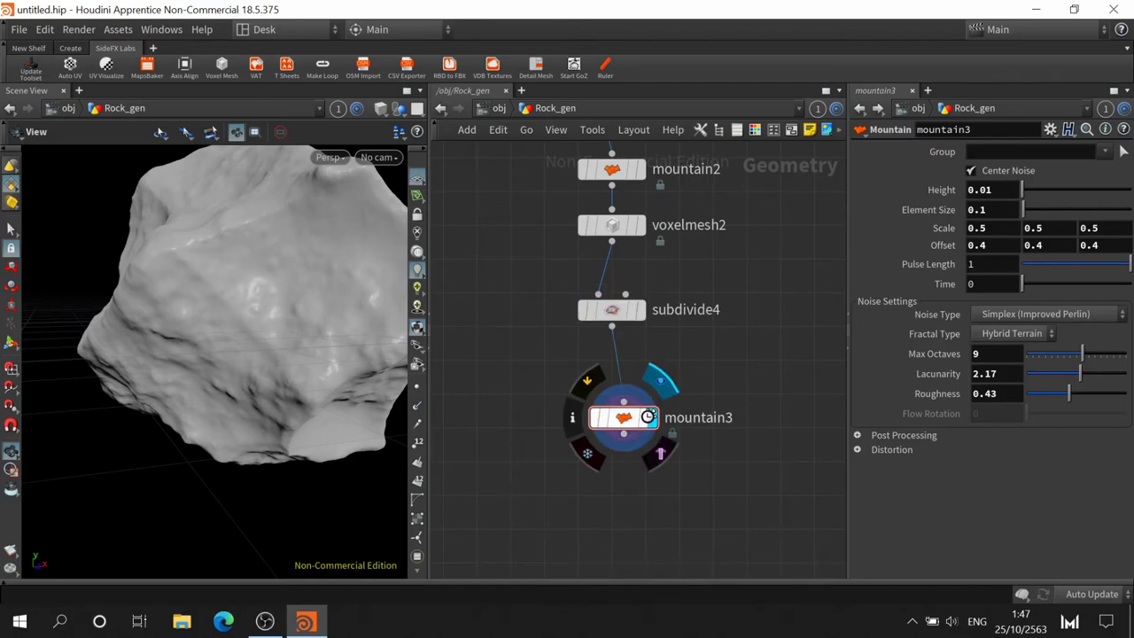
Orbit around the mountain3 rock and frame the whole node chain
mouse_move(350, 288)
mouse_down()
mouse_move(209, 381)
mouse_move(147, 355)
mouse_move(276, 370)
mouse_move(309, 336)
mouse_move(252, 357)
mouse_up()
scroll(251, 326, down, 2)
scroll(256, 319, down, 2)
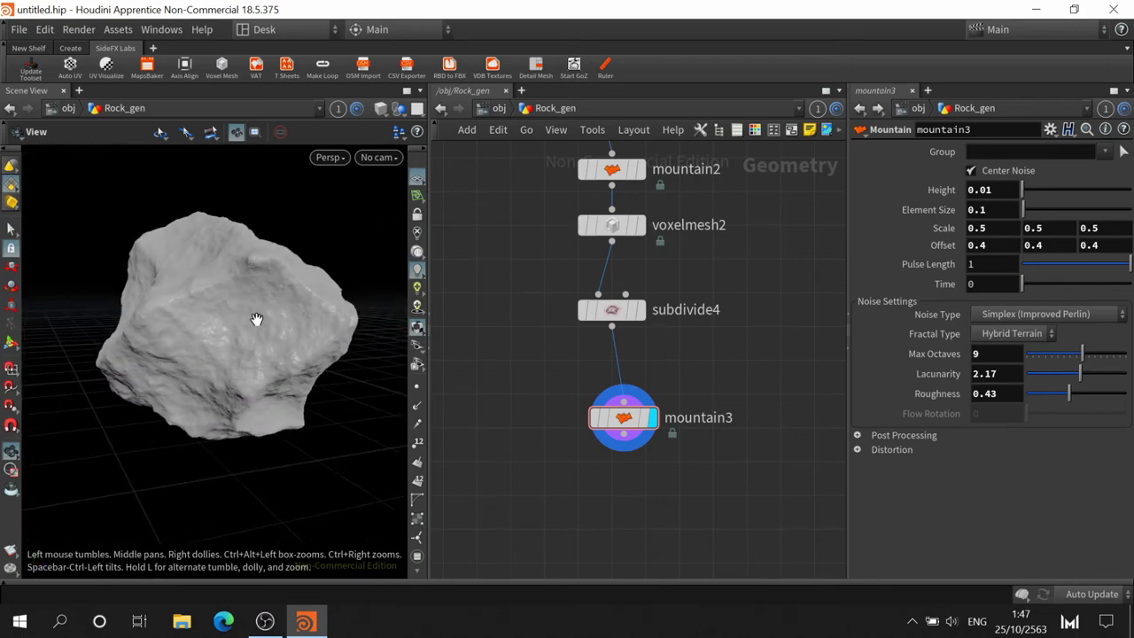
scroll(256, 318, down, 2)
scroll(762, 423, up, 3)
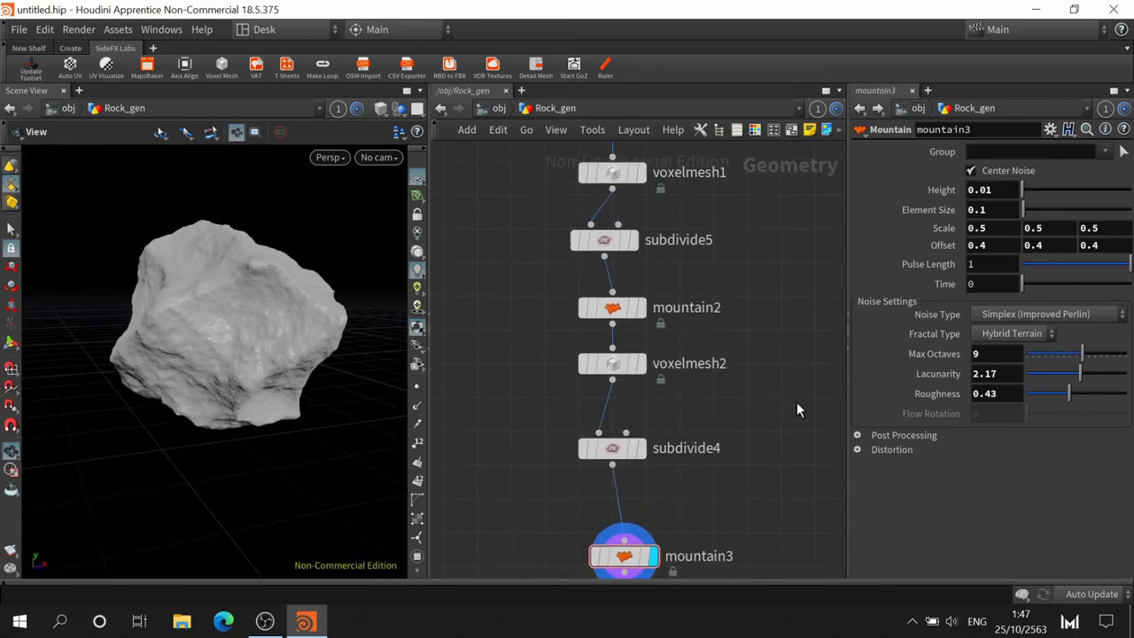
scroll(767, 396, down, 2)
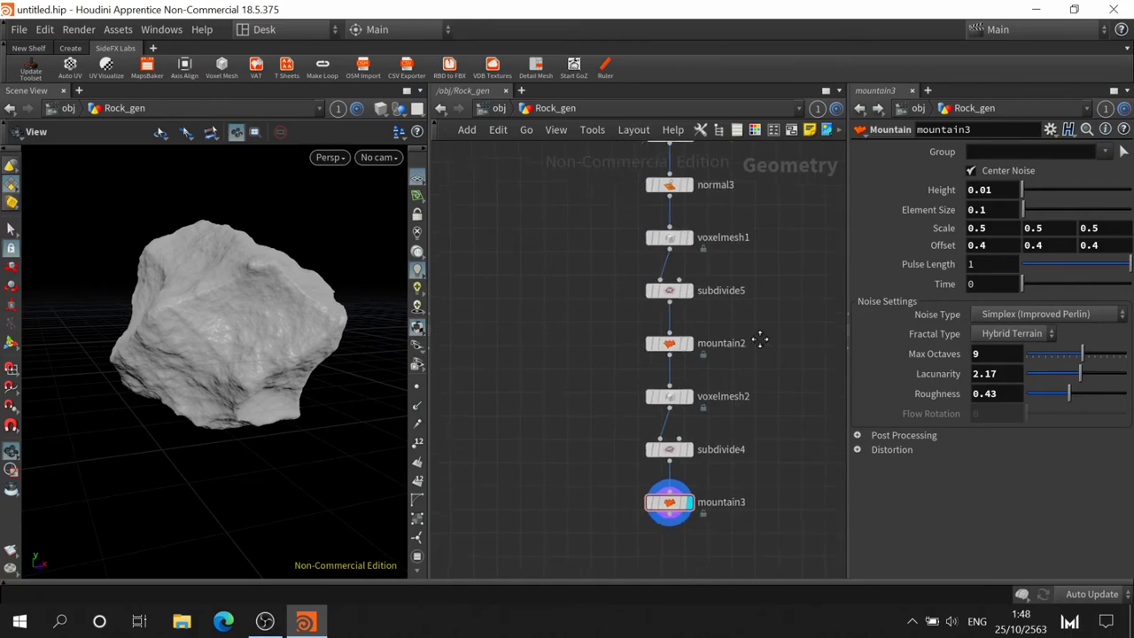
middle_drag(757, 337, 692, 524)
scroll(672, 383, down, 2)
scroll(676, 373, down, 2)
scroll(674, 379, up, 1)
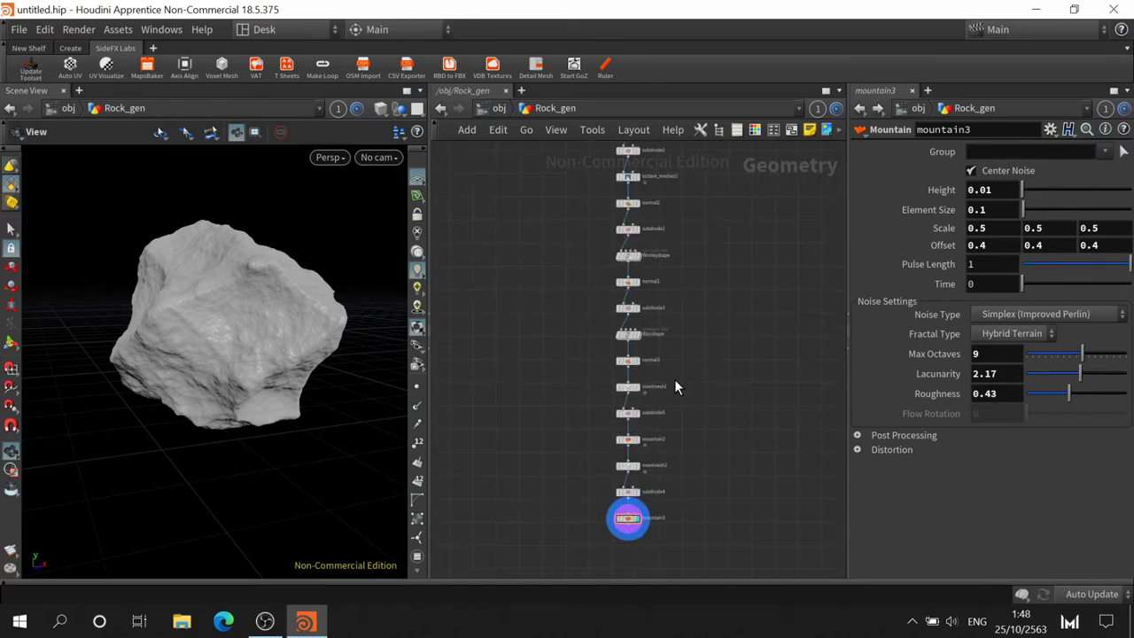
middle_drag(674, 379, 665, 285)
drag(237, 317, 346, 247)
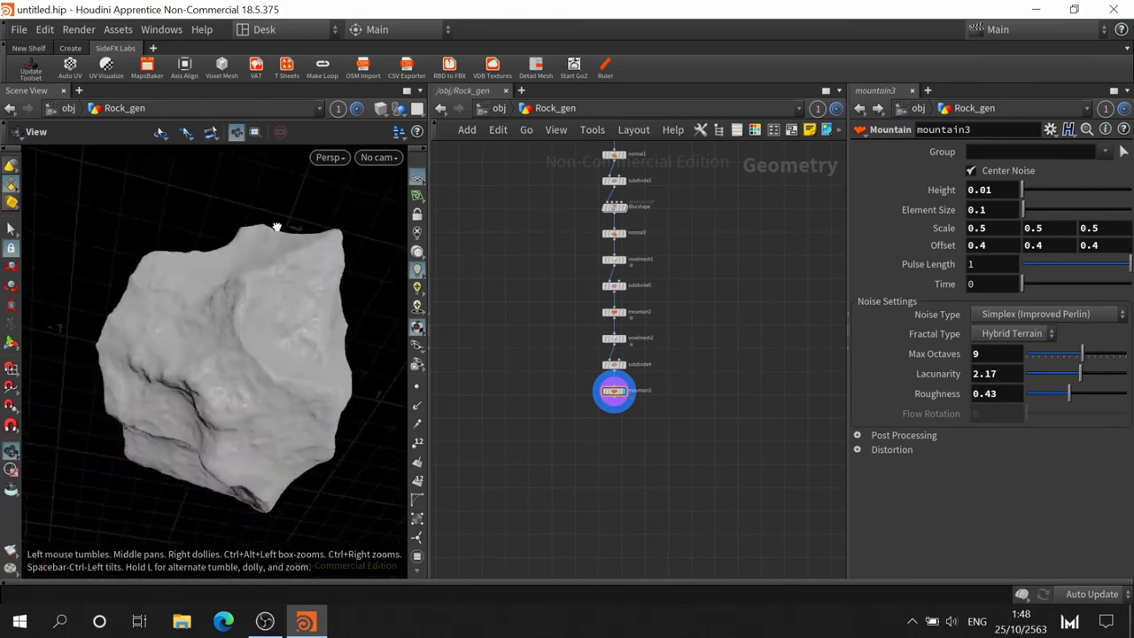
drag(347, 247, 403, 359)
scroll(643, 361, up, 5)
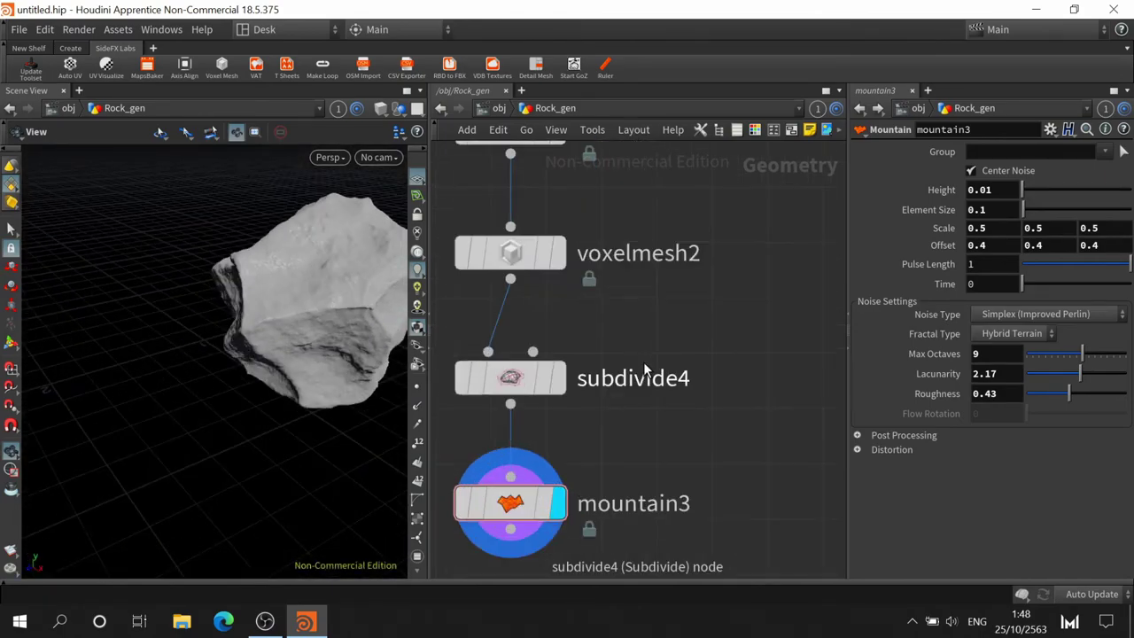
key(h)
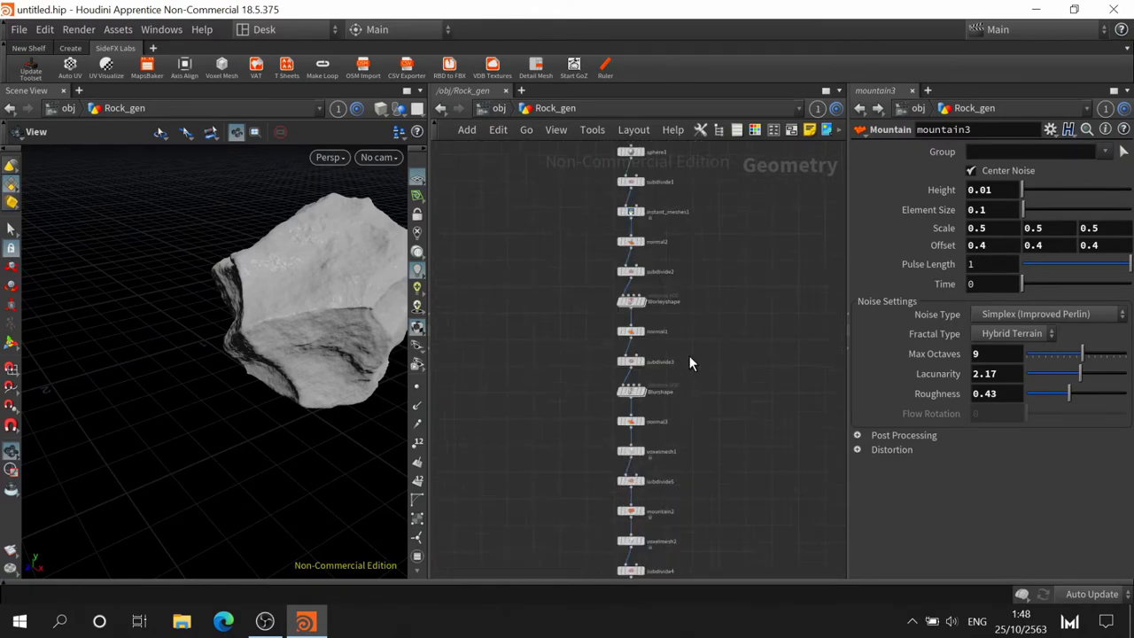
scroll(689, 358, up, 3)
scroll(590, 257, up, 2)
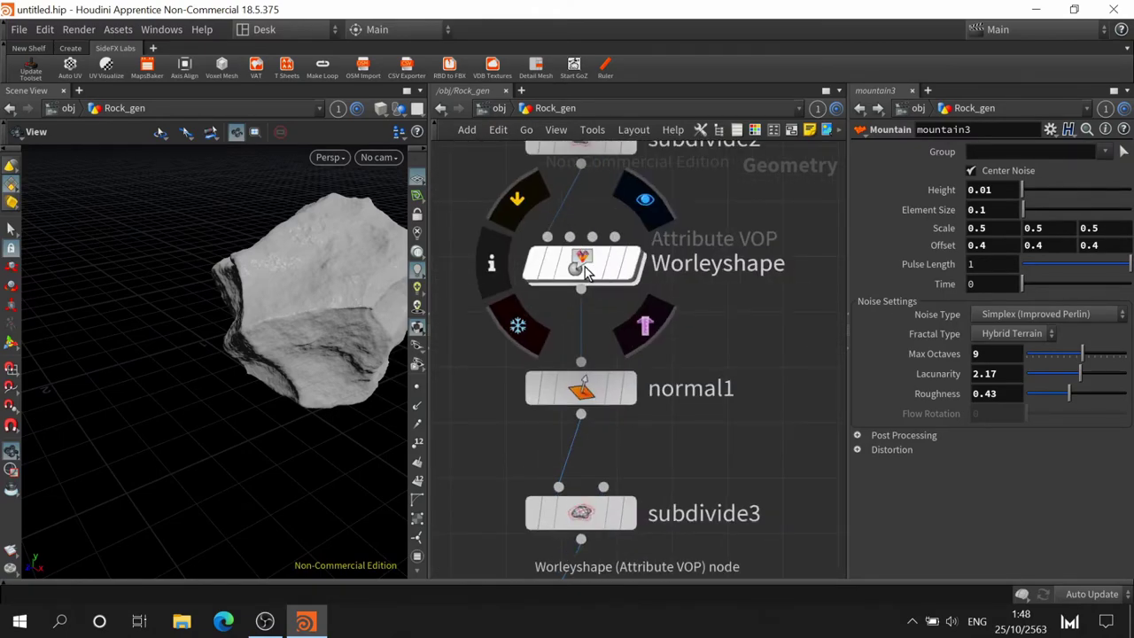
Look inside the Worleyshape node, then return to the Rock_gen network
double_click(585, 270)
scroll(683, 243, down, 3)
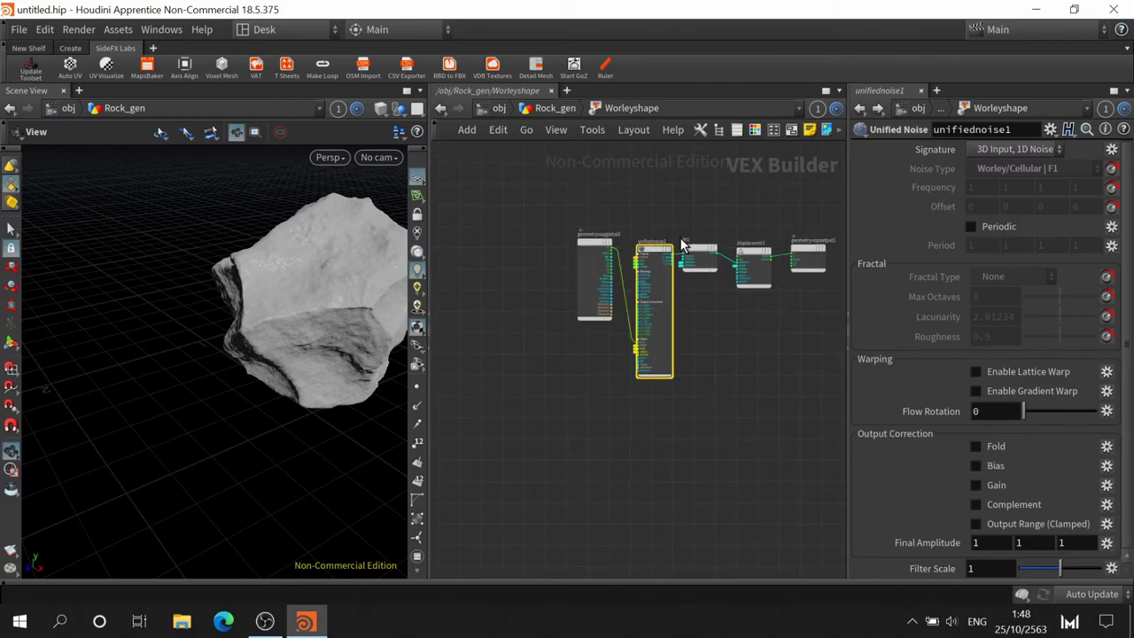
click(559, 108)
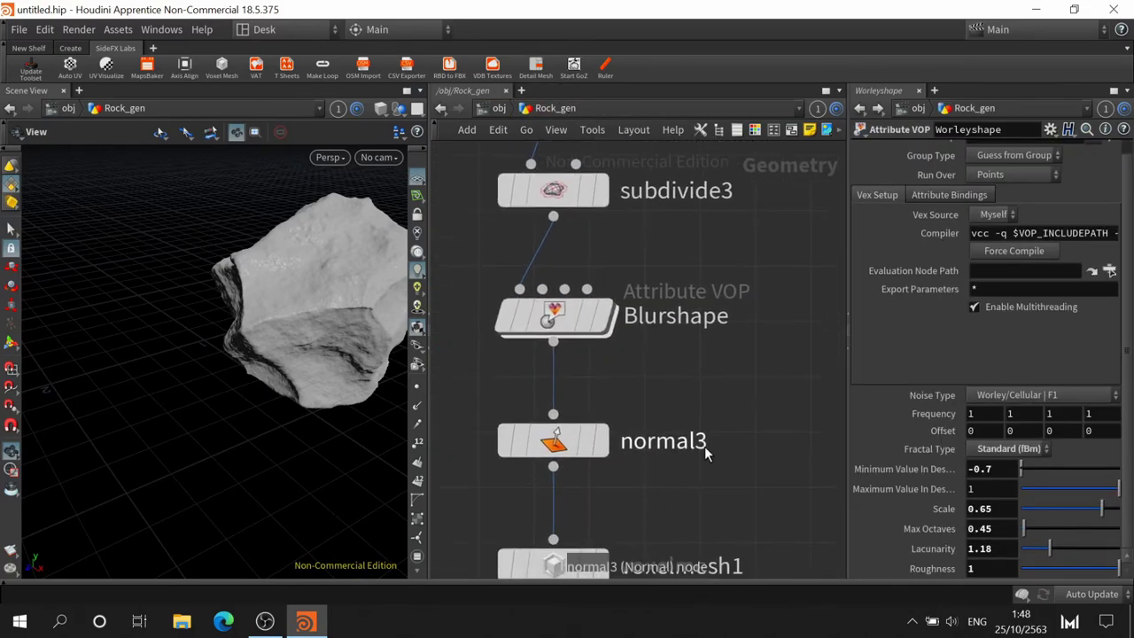
scroll(692, 434, down, 3)
middle_drag(708, 472, 697, 279)
scroll(691, 514, up, 3)
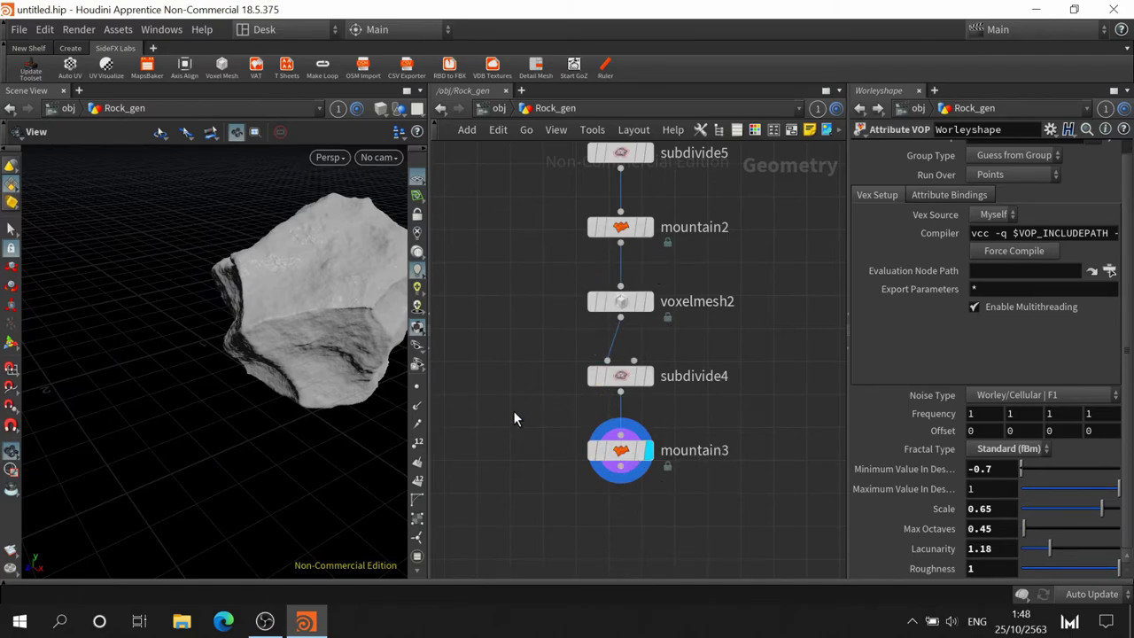
Check mountain3's node info showing 631,042 points
mouse_move(322, 380)
mouse_down()
mouse_move(213, 380)
mouse_move(246, 430)
mouse_move(268, 400)
mouse_move(346, 400)
mouse_up()
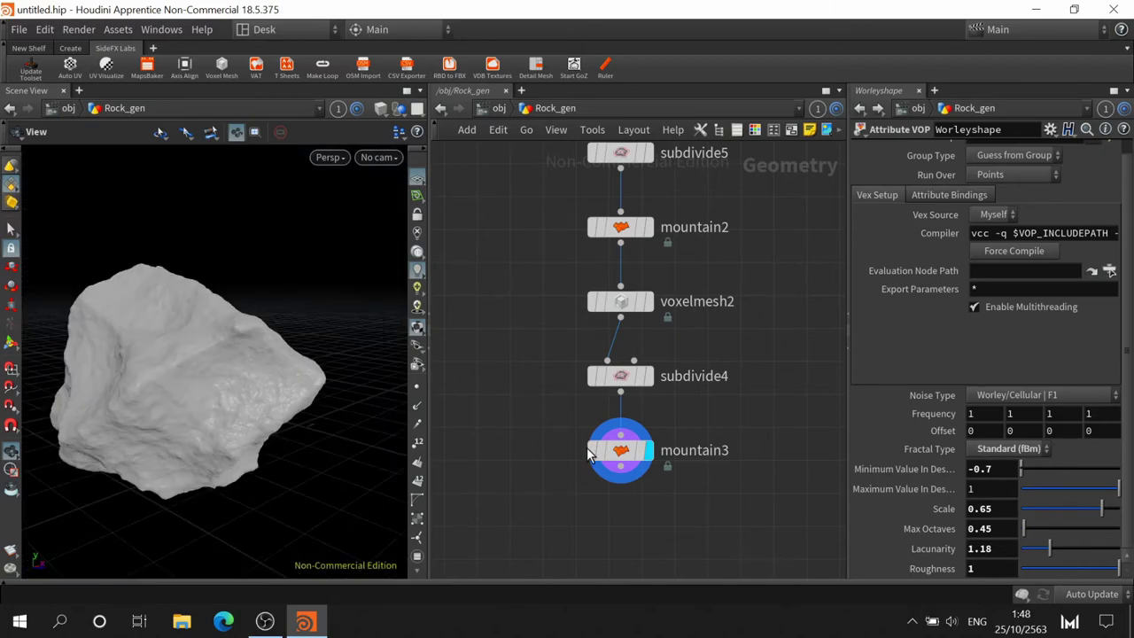
click(570, 452)
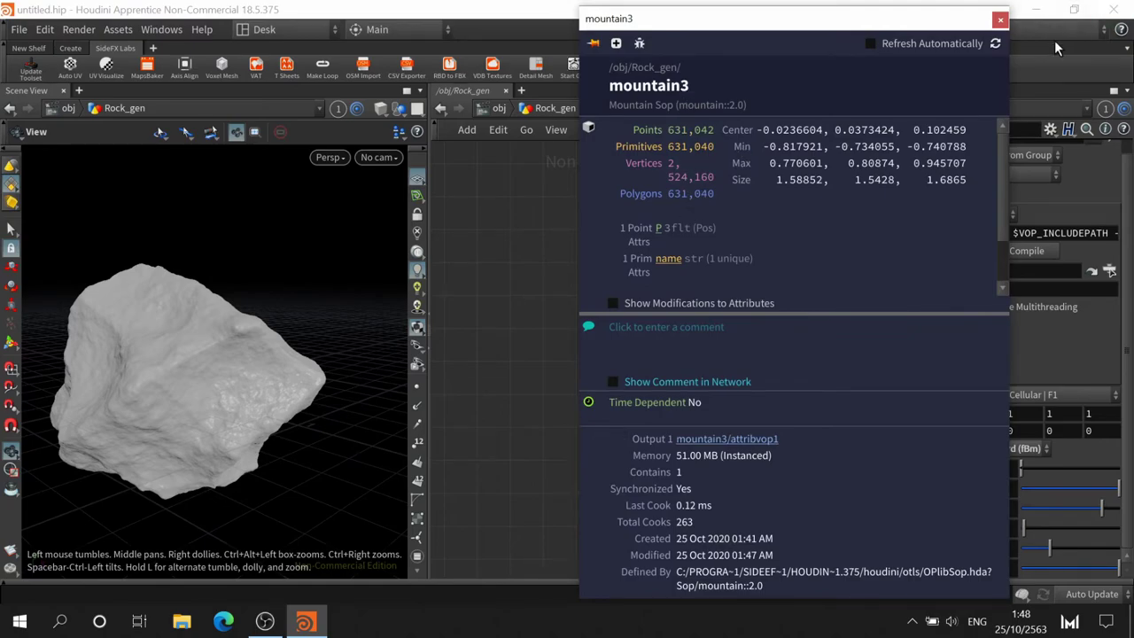
click(1000, 20)
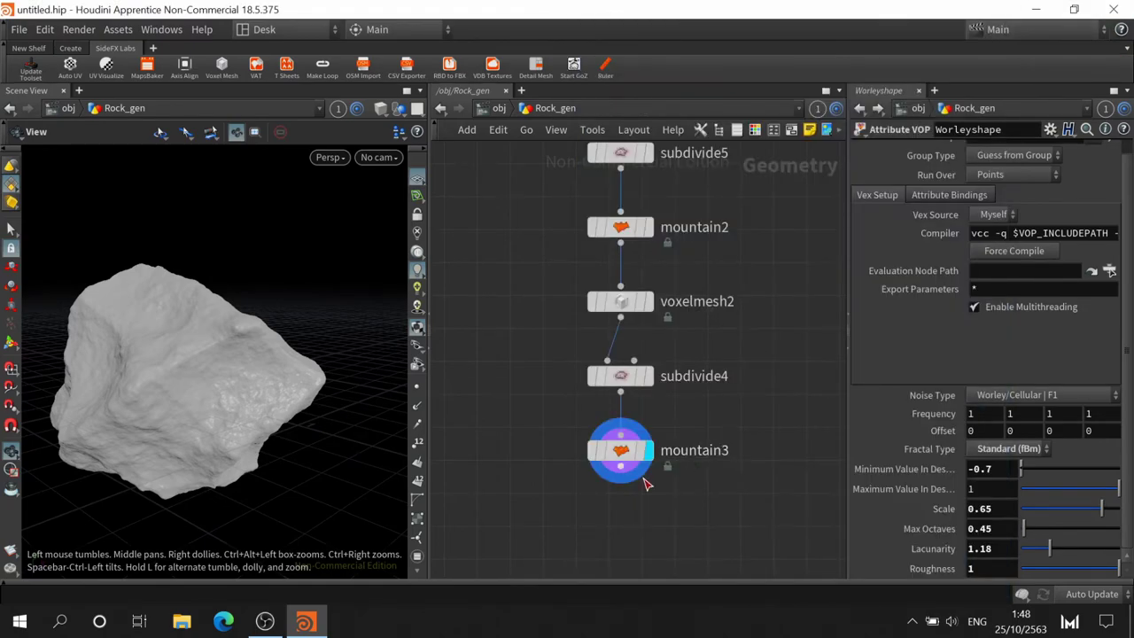
mouse_move(709, 444)
middle_down()
mouse_move(709, 365)
mouse_move(728, 308)
middle_up()
mouse_move(203, 400)
mouse_down()
mouse_move(203, 425)
mouse_move(222, 400)
mouse_move(240, 407)
mouse_up()
middle_drag(741, 428, 594, 359)
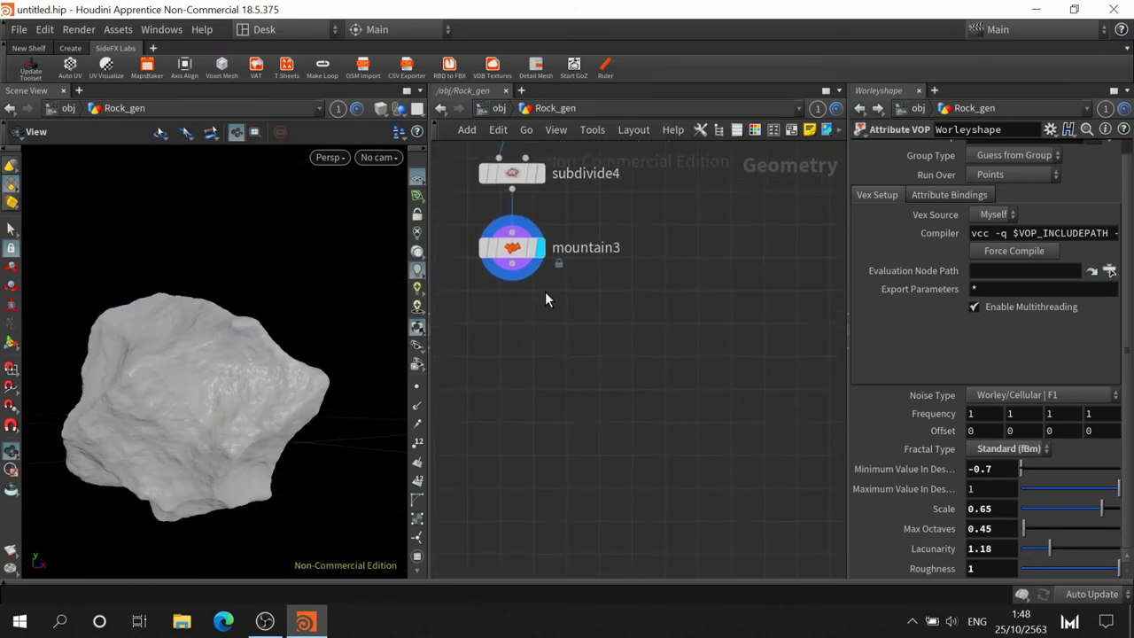
Add a PolyReduce node below mountain3 and display it
key(Tab)
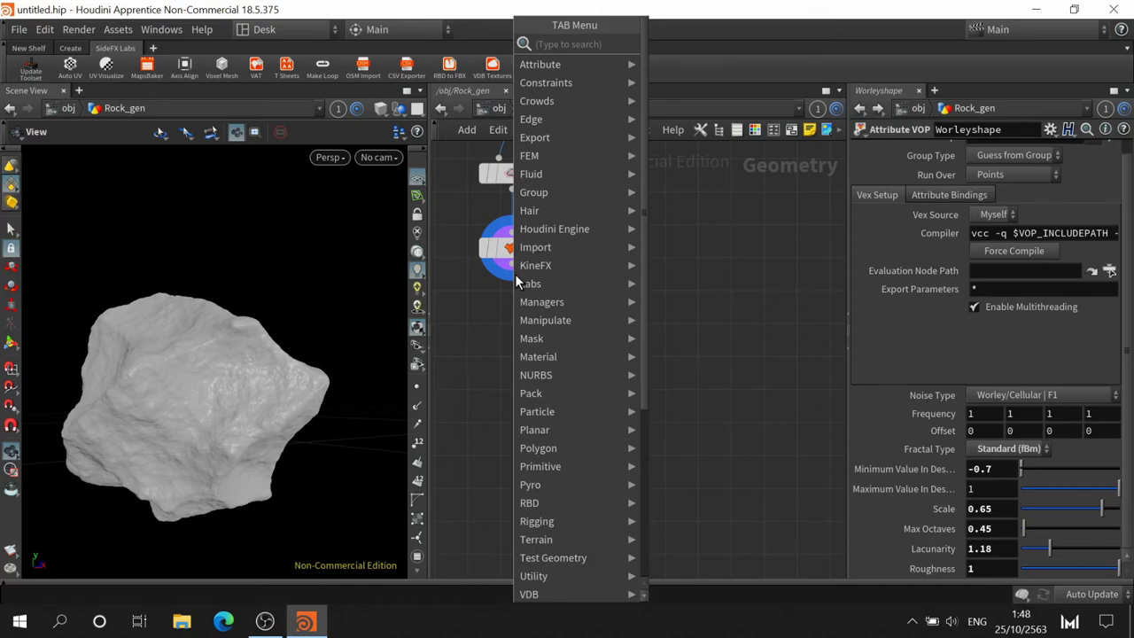
text(is)
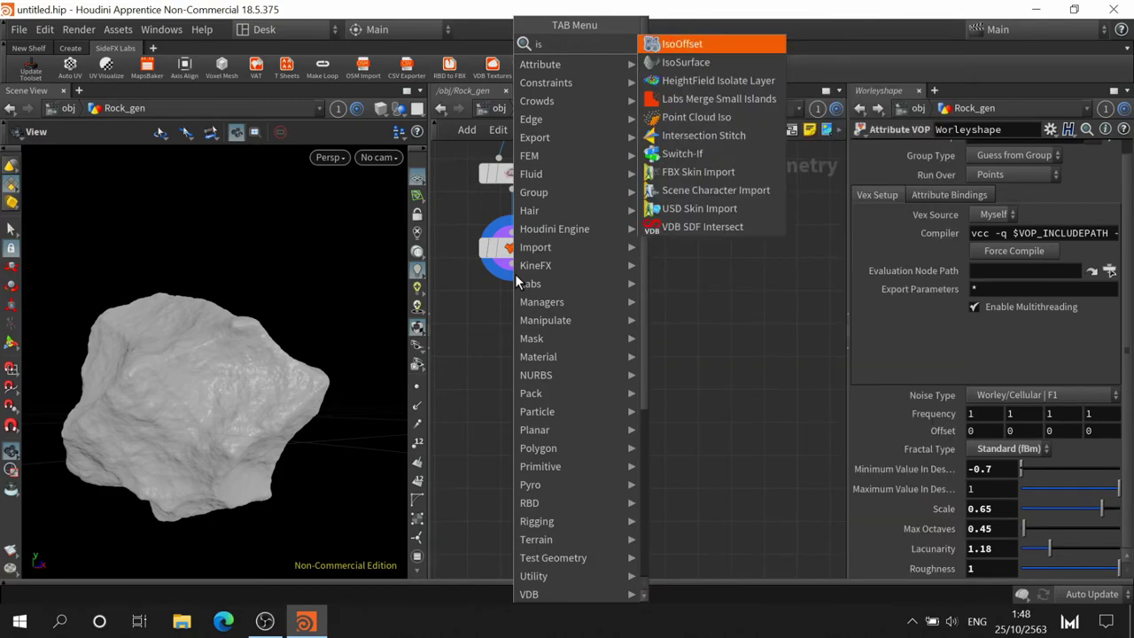
key(BackSpace)
key(BackSpace)
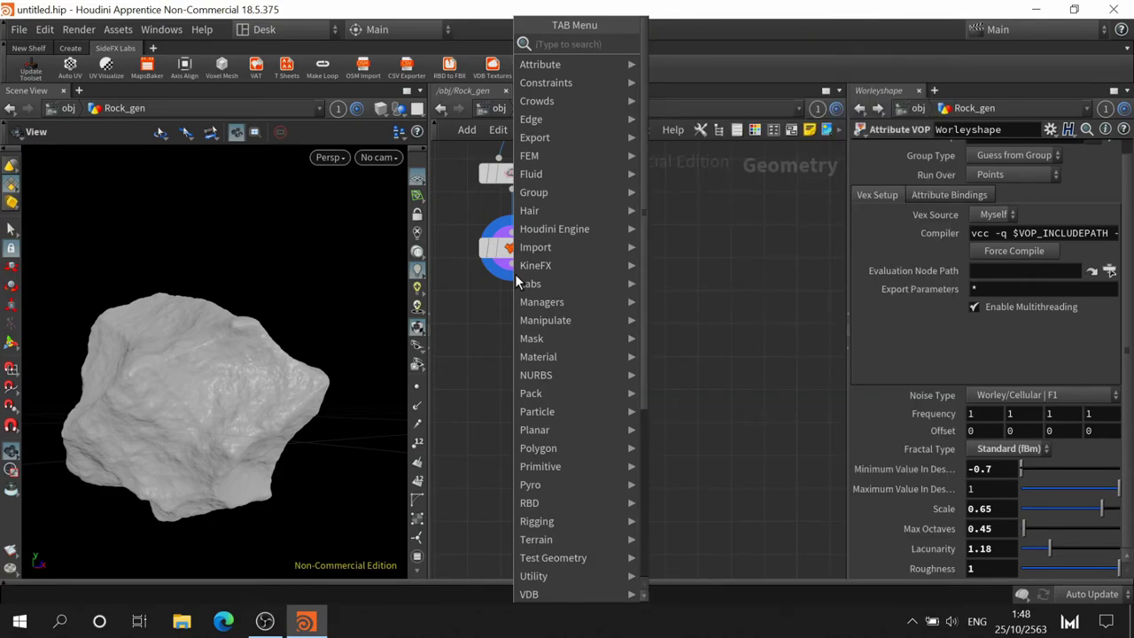
text(po)
text(ly)
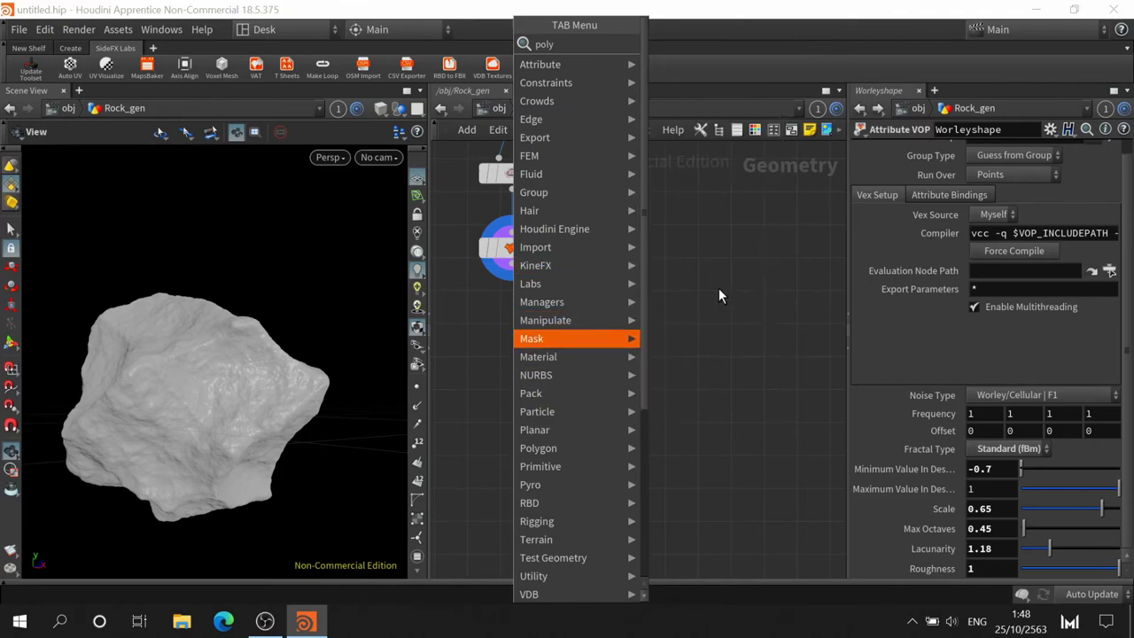
click(718, 287)
click(500, 366)
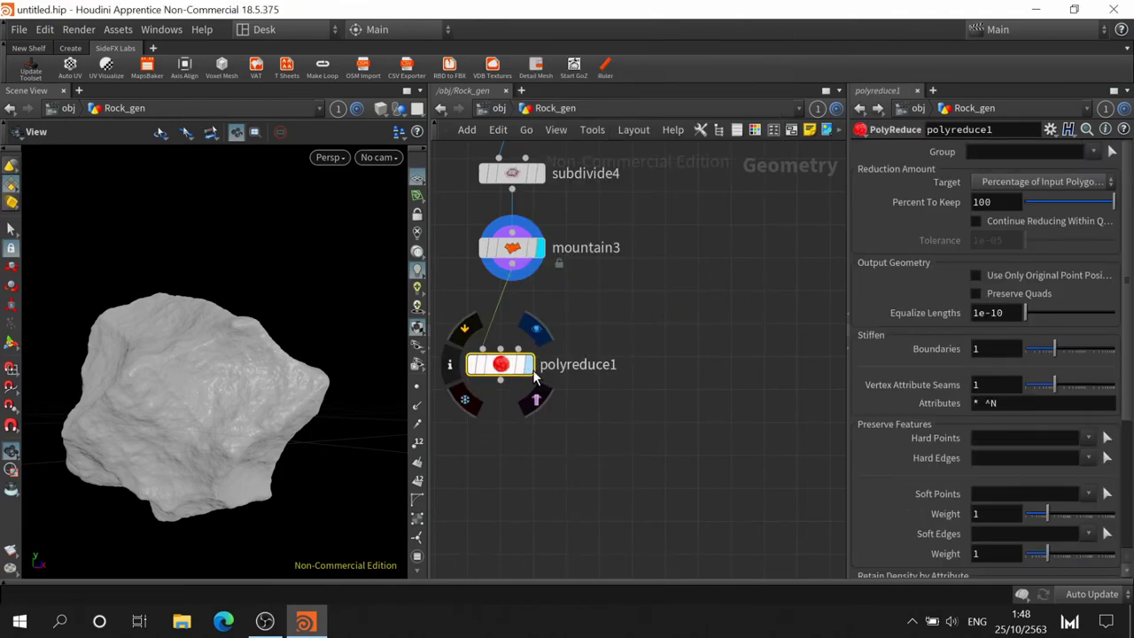
click(527, 364)
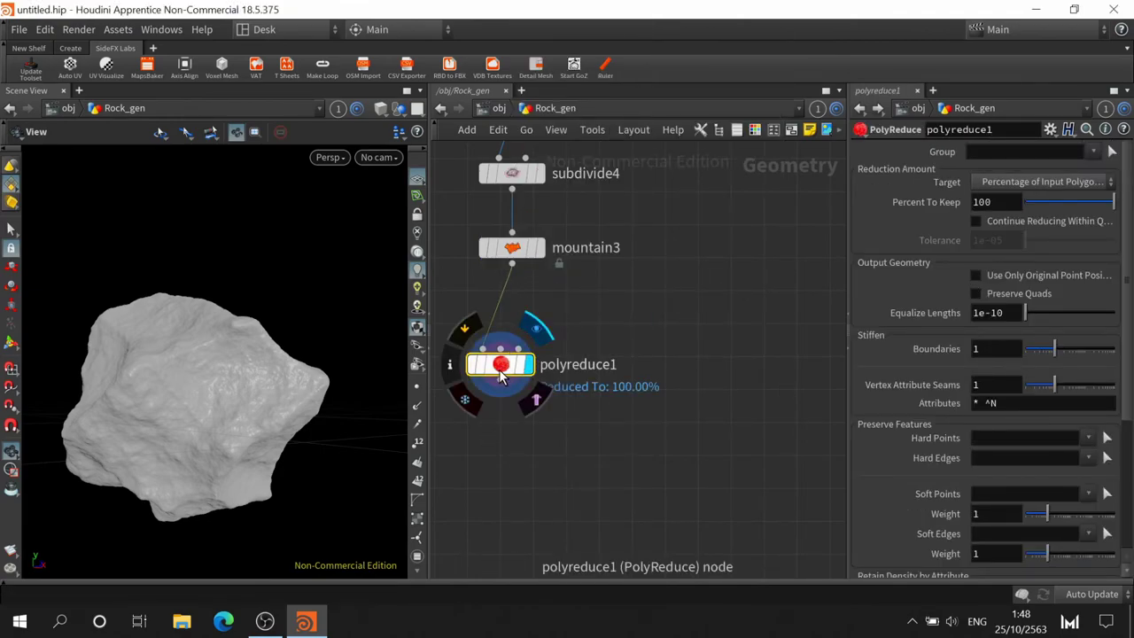
Lower polyreduce1's keep percentage and check its polygon count
click(1033, 200)
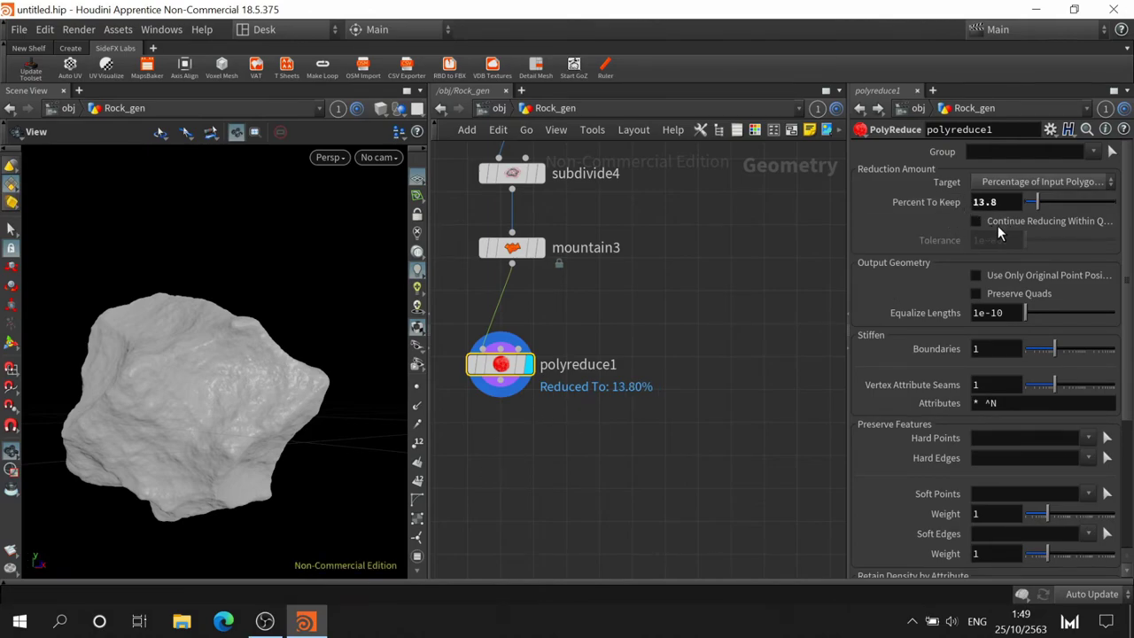
drag(243, 416, 298, 322)
scroll(266, 372, up, 5)
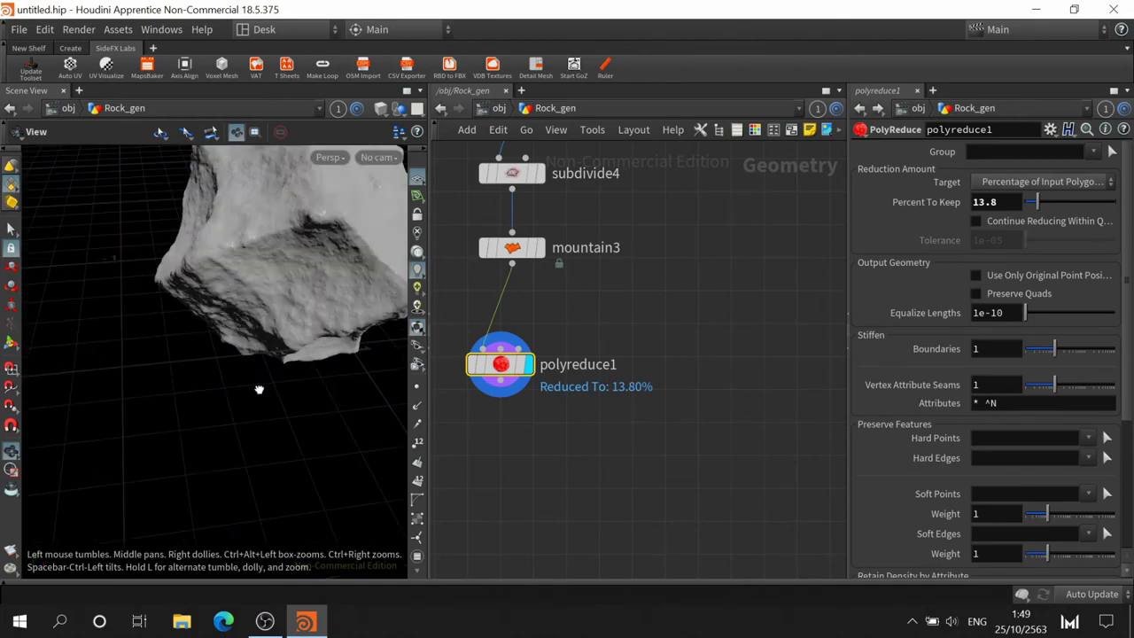
scroll(284, 307, up, 3)
scroll(215, 374, up, 3)
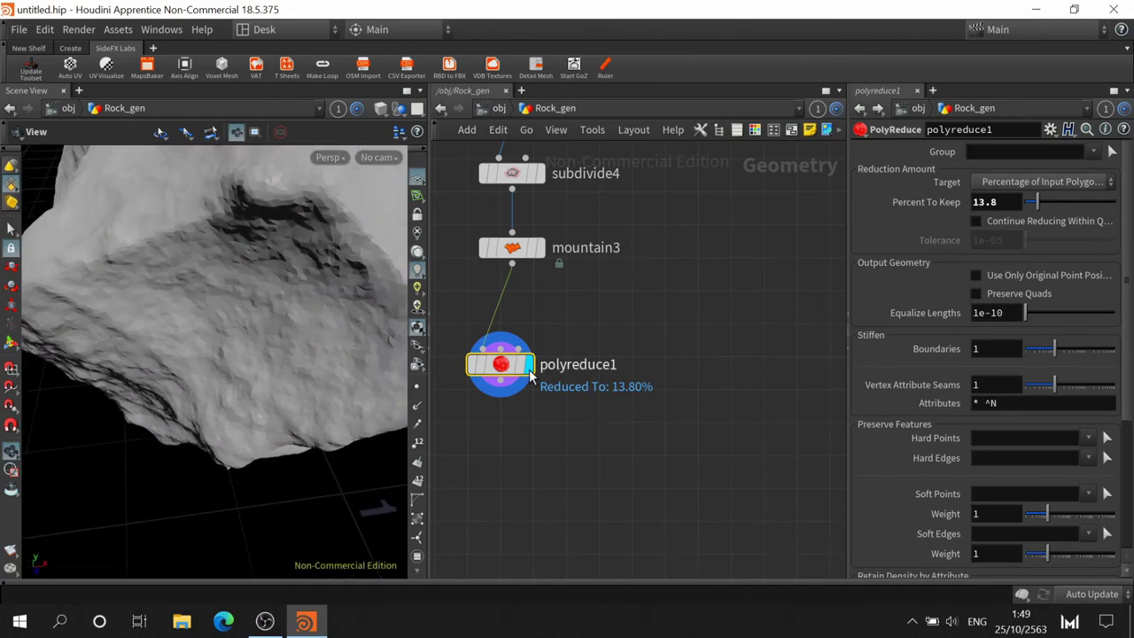
click(460, 368)
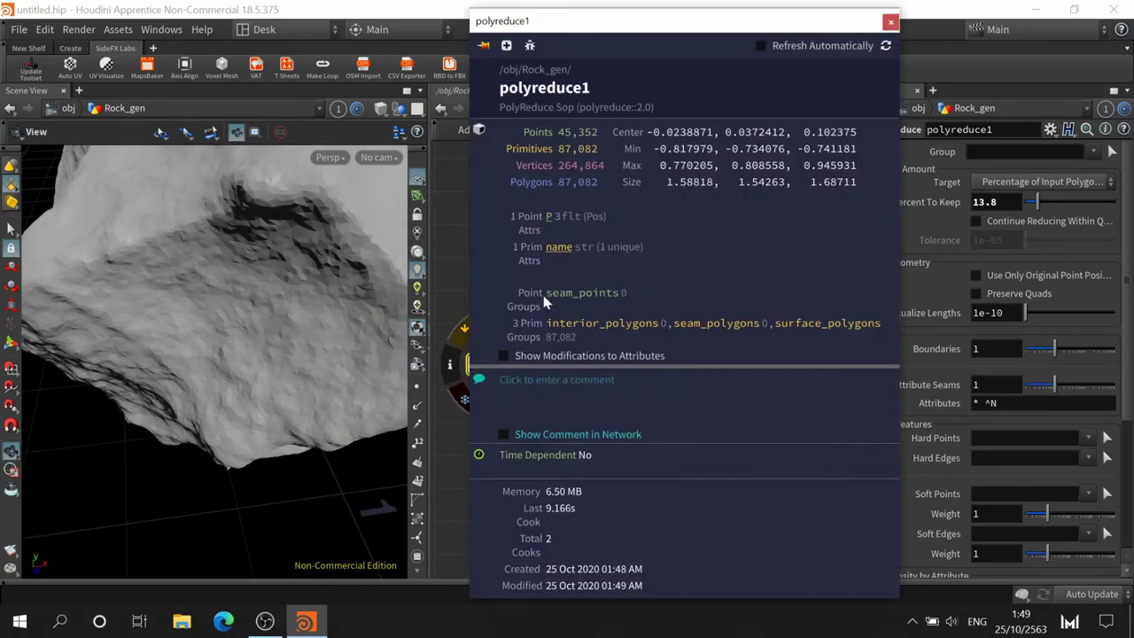
click(891, 21)
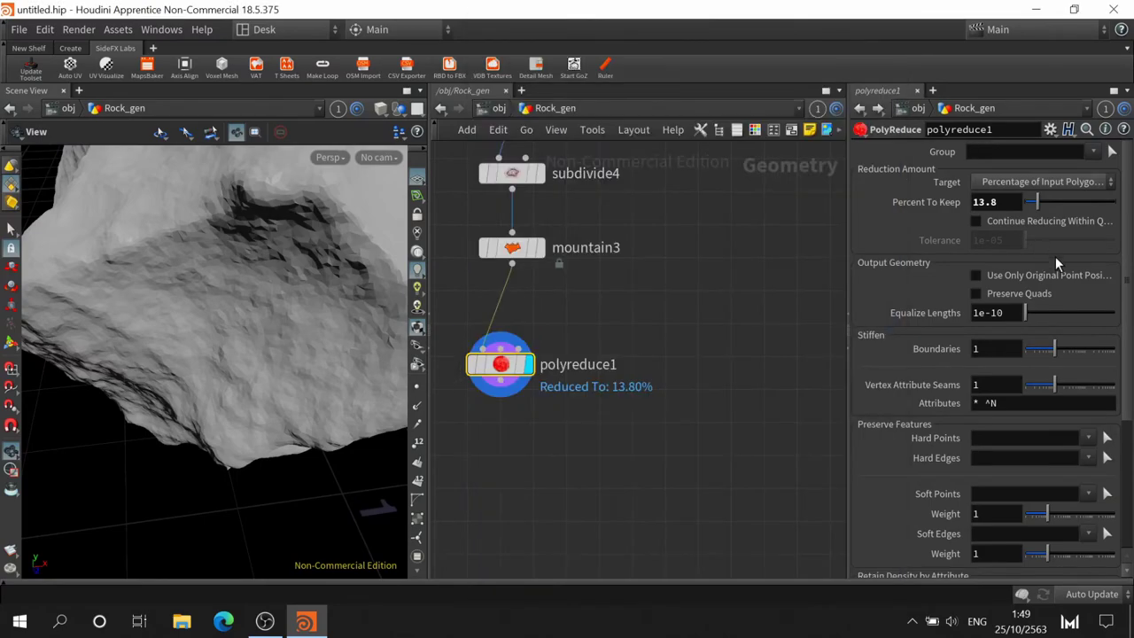
Set polyreduce1 to keep a fixed 1000 polygons, viewed in Flat Wire Shaded
click(1035, 186)
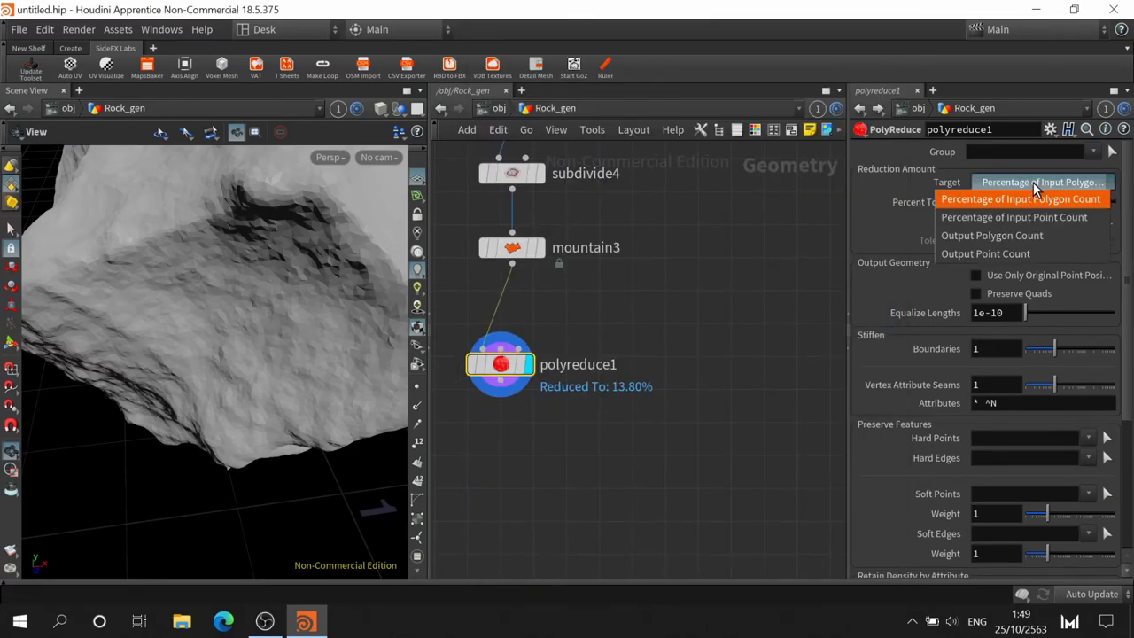
click(1045, 236)
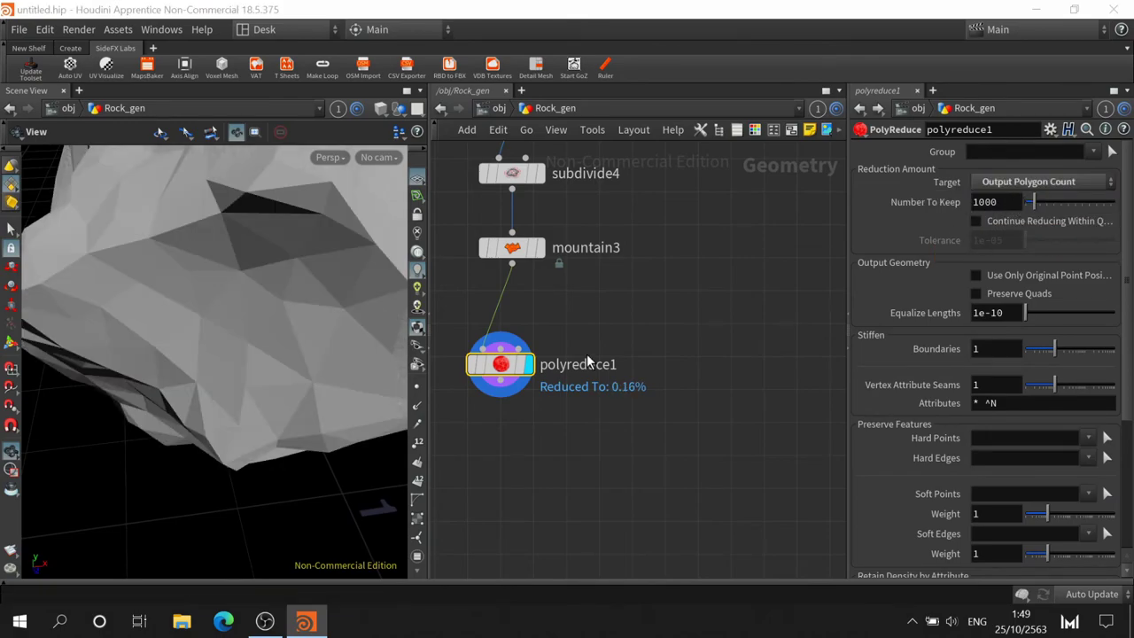
scroll(227, 337, down, 5)
mouse_move(227, 337)
mouse_down()
mouse_move(235, 329)
mouse_move(260, 405)
mouse_move(188, 409)
mouse_move(283, 372)
mouse_move(248, 361)
mouse_move(218, 384)
mouse_move(229, 398)
mouse_up()
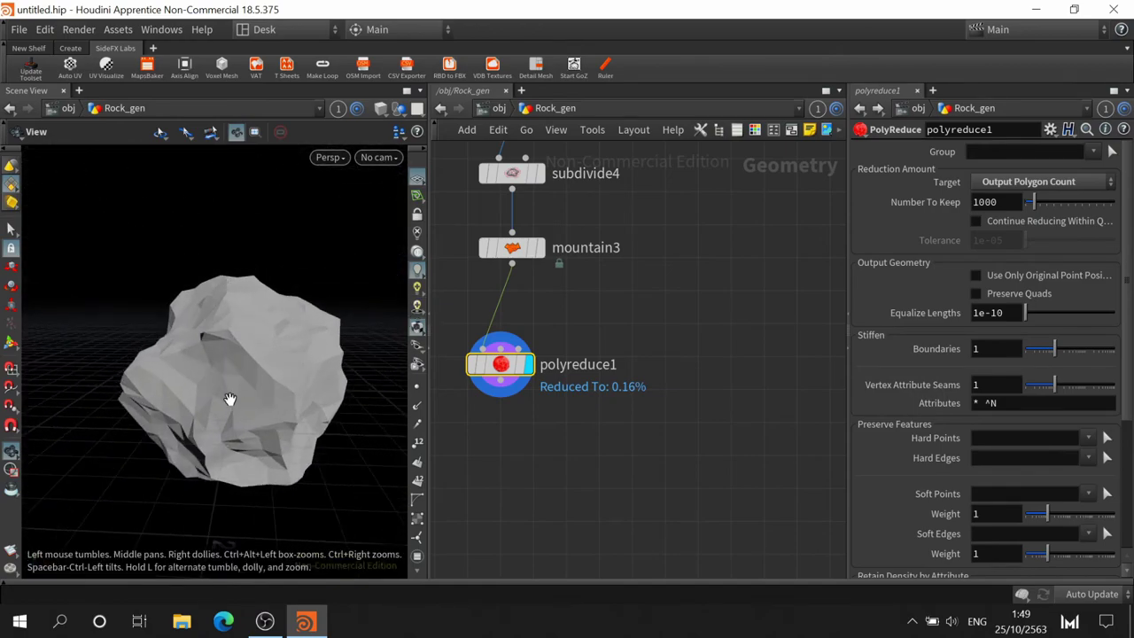
click(378, 110)
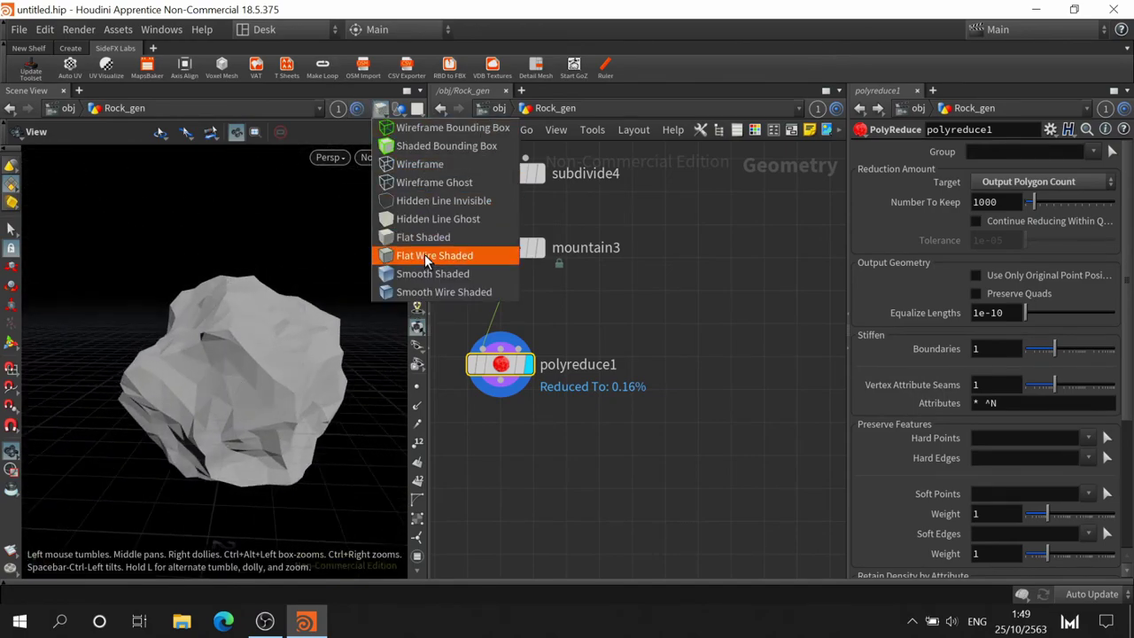
click(452, 255)
mouse_move(269, 398)
mouse_down()
mouse_move(271, 329)
mouse_move(301, 355)
mouse_move(354, 341)
mouse_up()
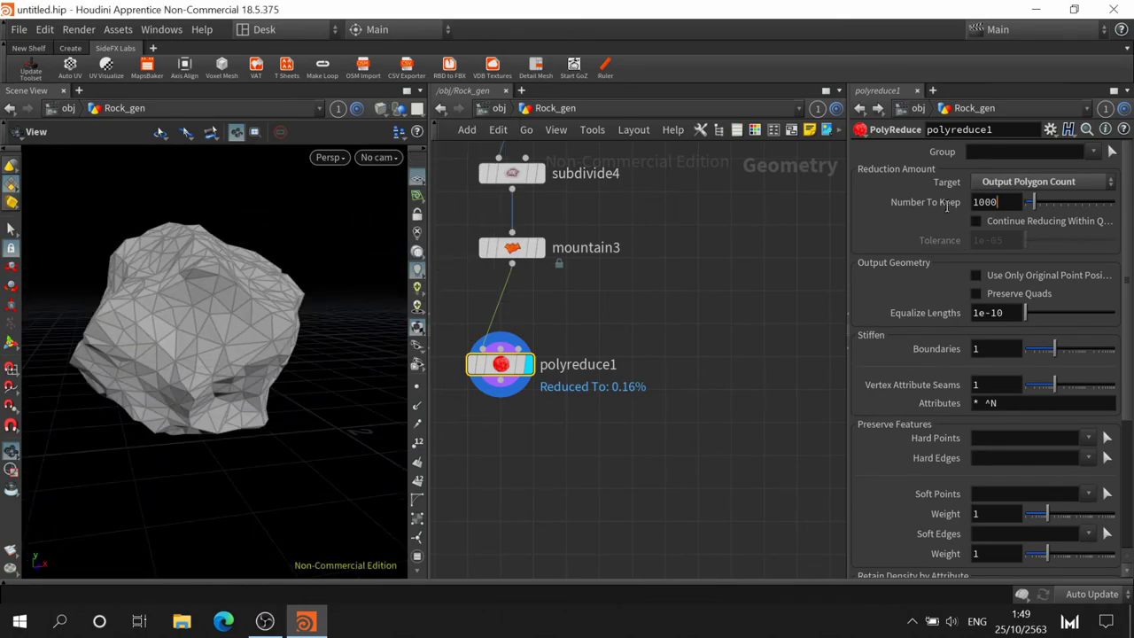
key(Return)
middle_drag(581, 426, 639, 335)
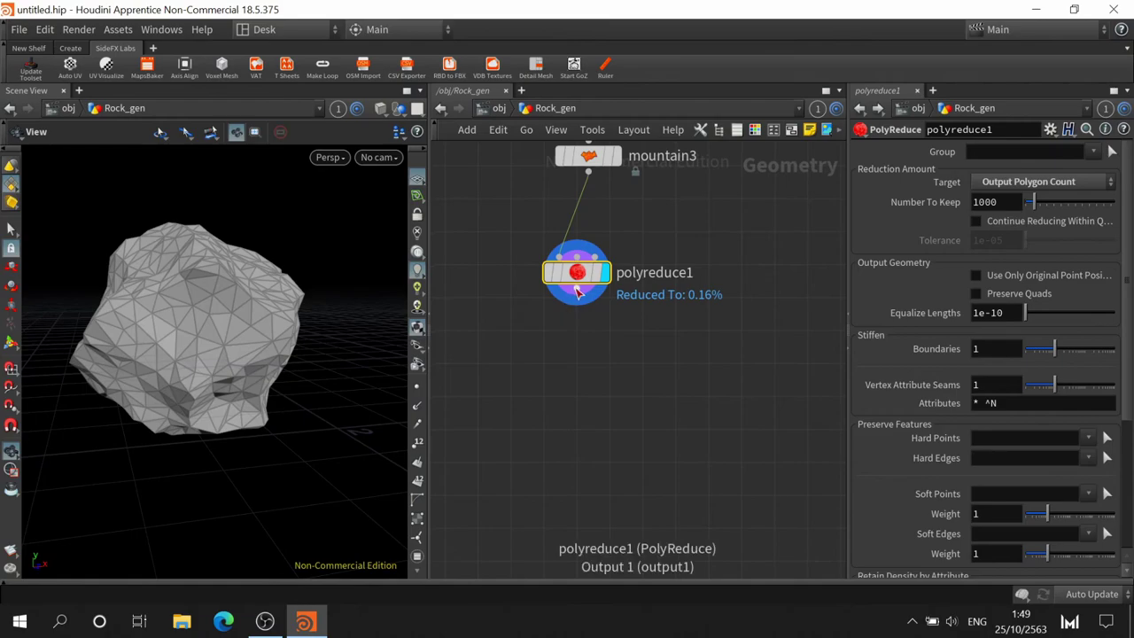
Place a Labs Instant Meshes node under polyreduce1 and compare the quad result
key(Tab)
text(la)
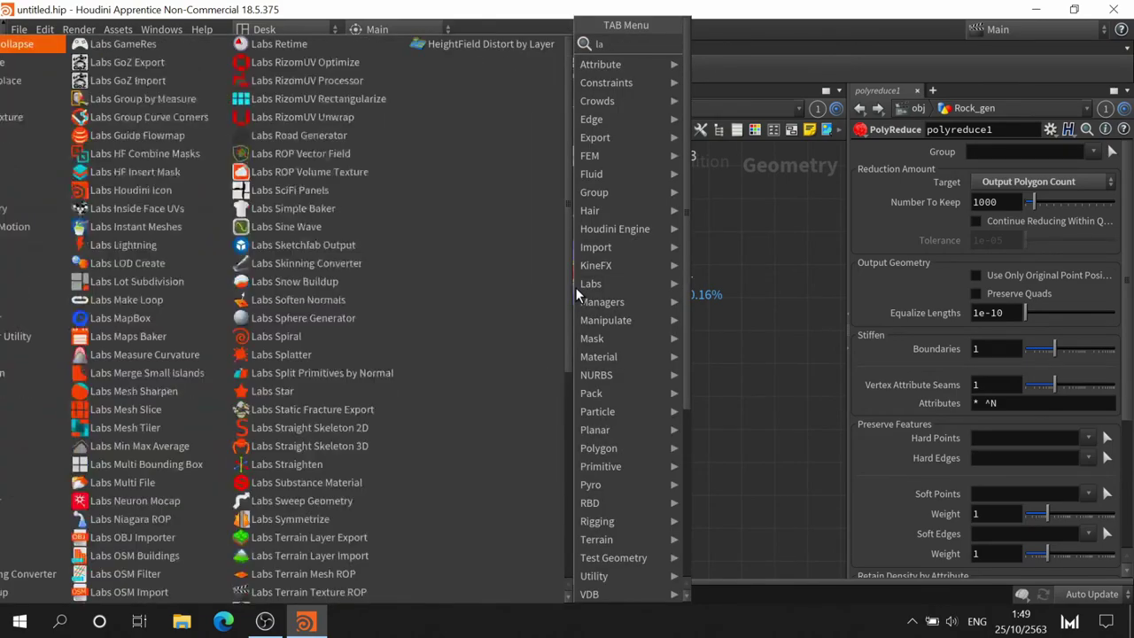
text(bs is)
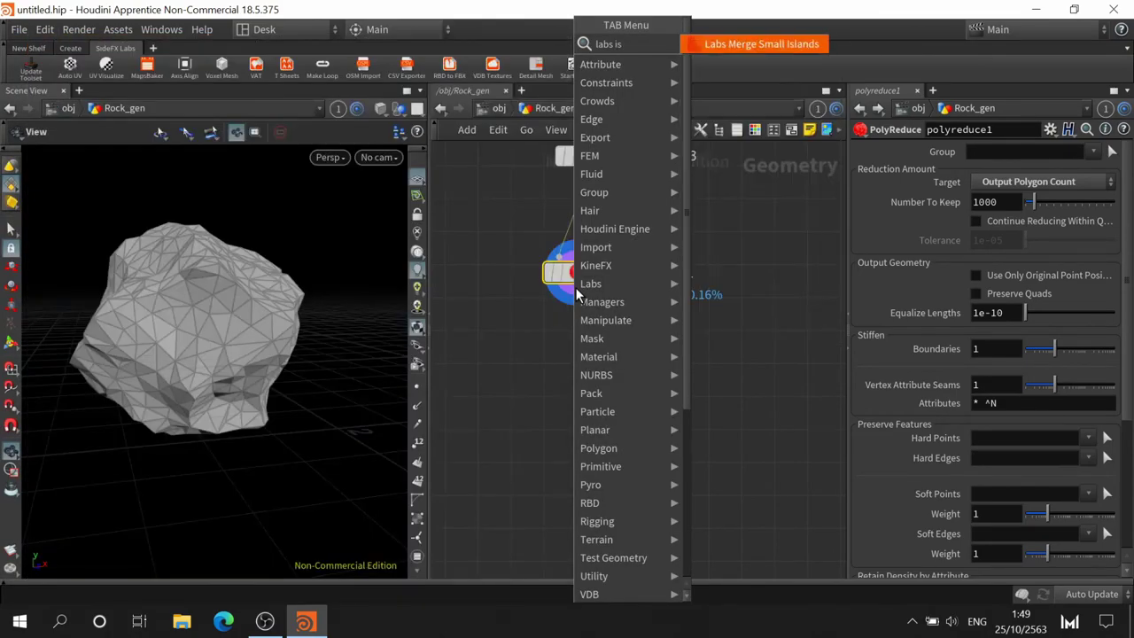
key(BackSpace)
key(BackSpace)
key(BackSpace)
key(BackSpace)
key(BackSpace)
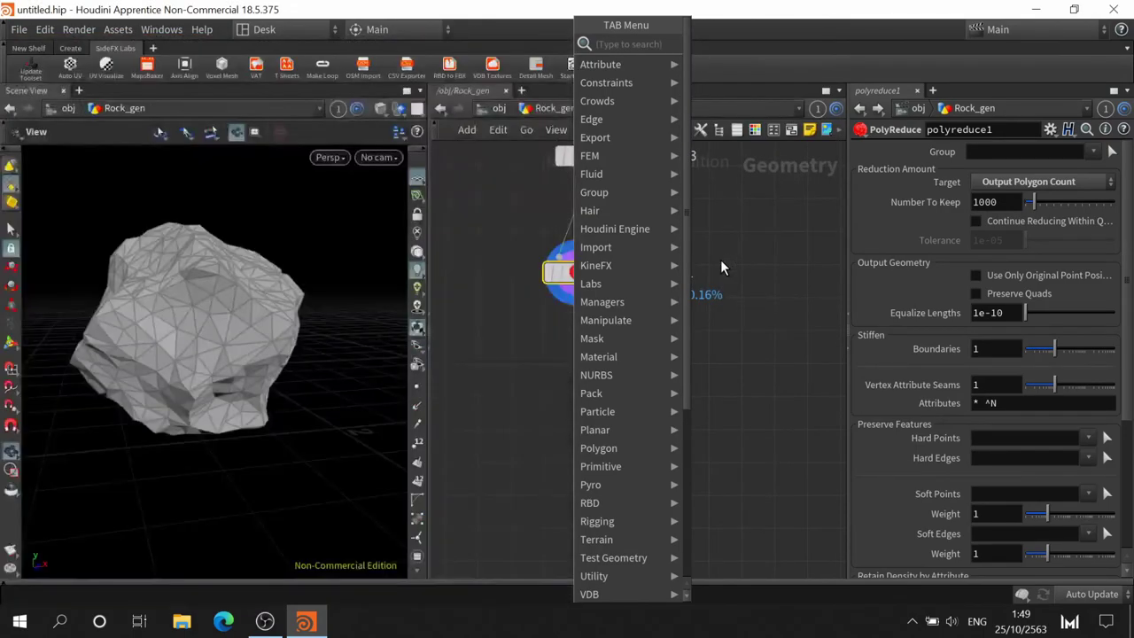
text(ins)
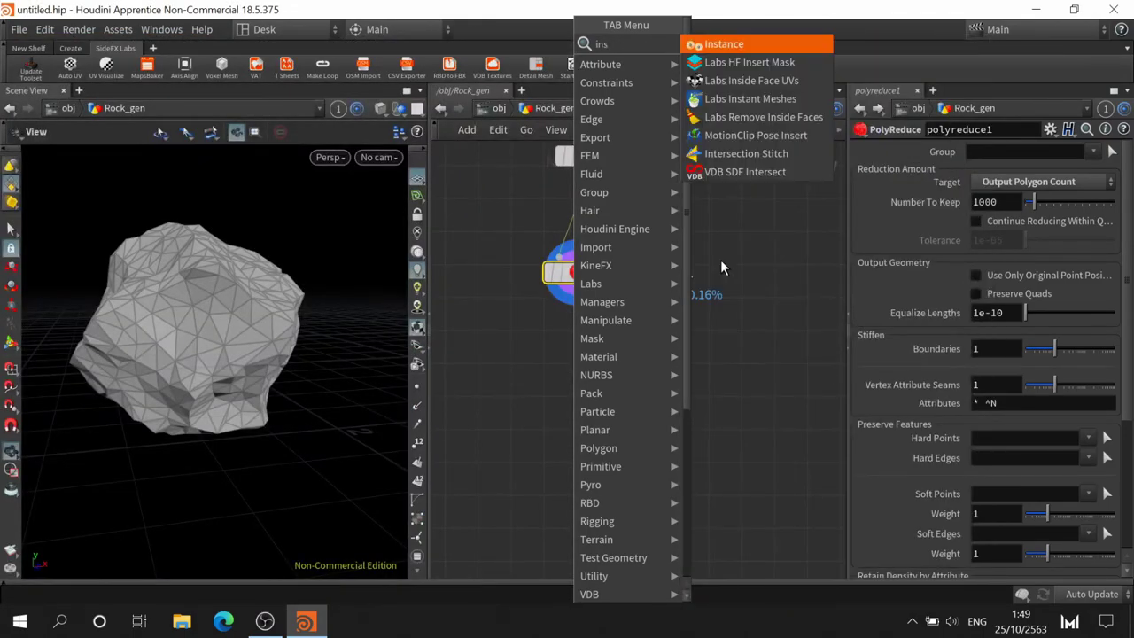
click(750, 105)
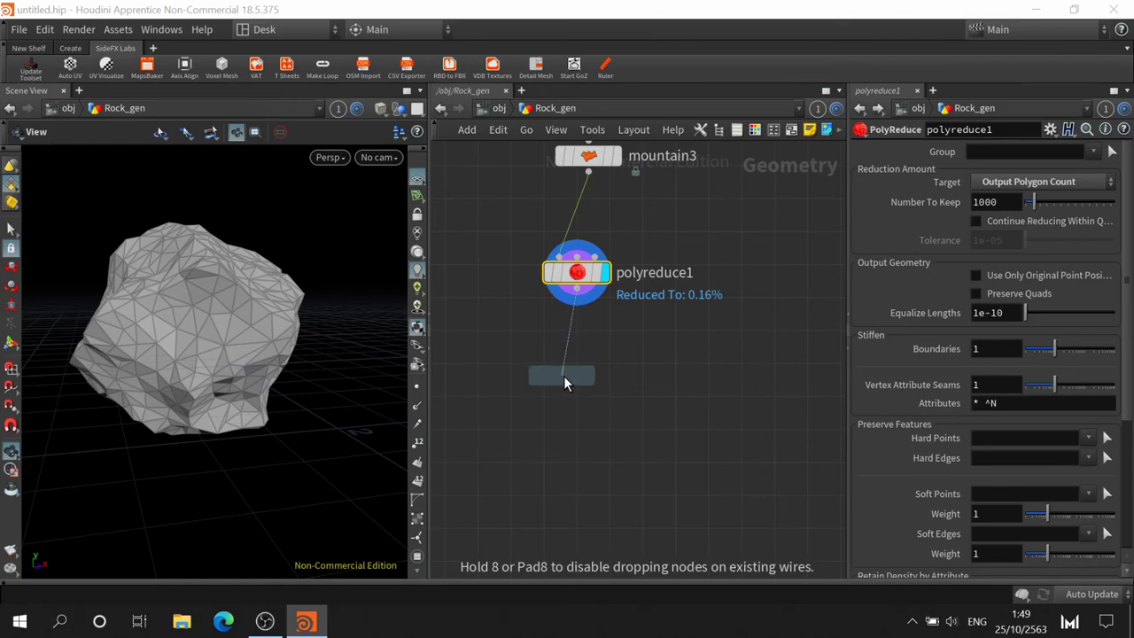
click(563, 376)
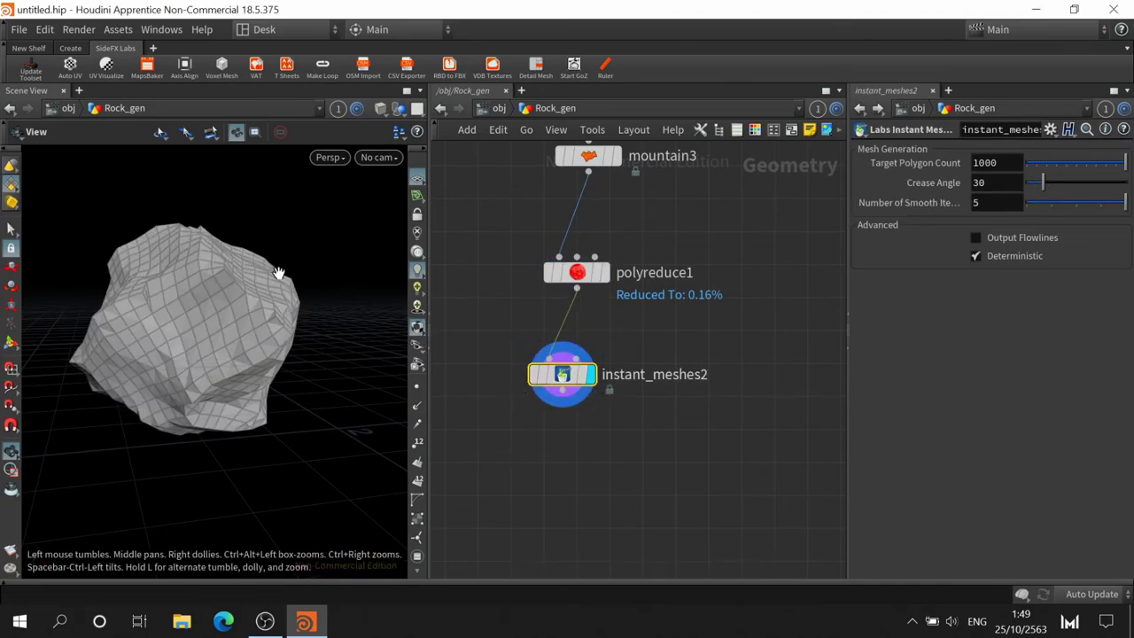
drag(277, 272, 228, 304)
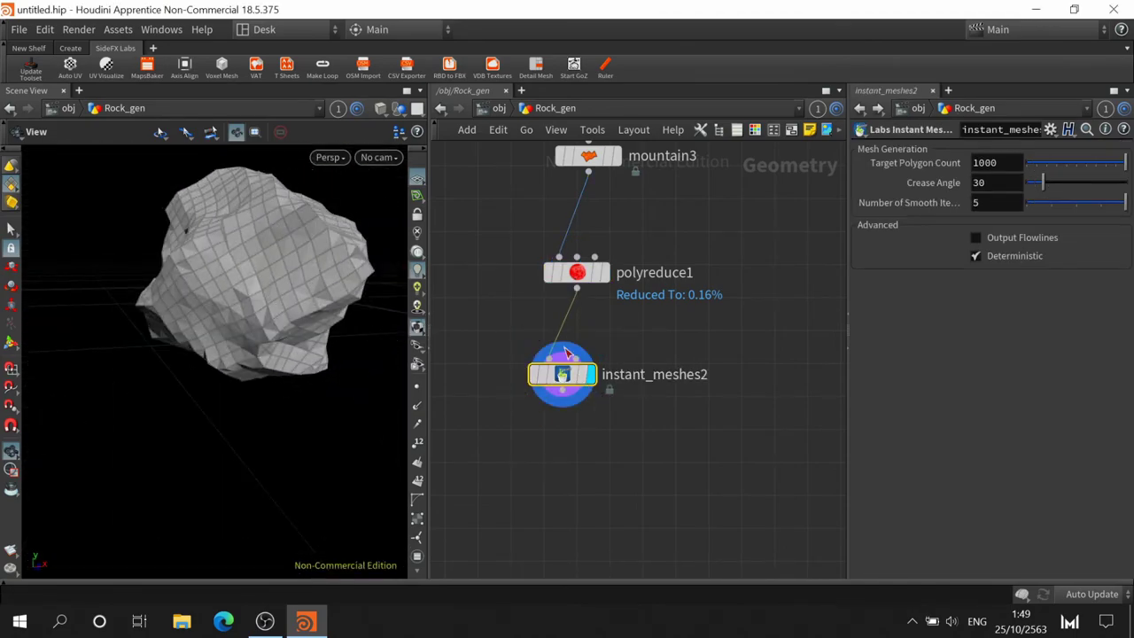
click(610, 238)
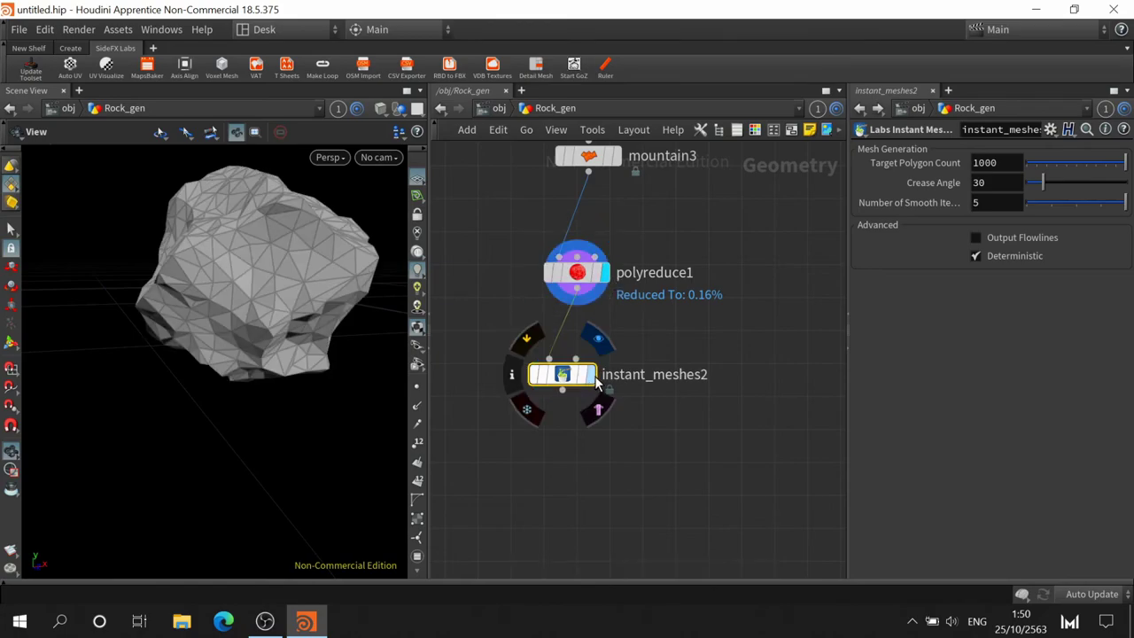
click(595, 375)
mouse_move(329, 292)
mouse_down()
mouse_move(229, 358)
mouse_move(147, 342)
mouse_move(278, 331)
mouse_move(307, 381)
mouse_move(359, 404)
mouse_up()
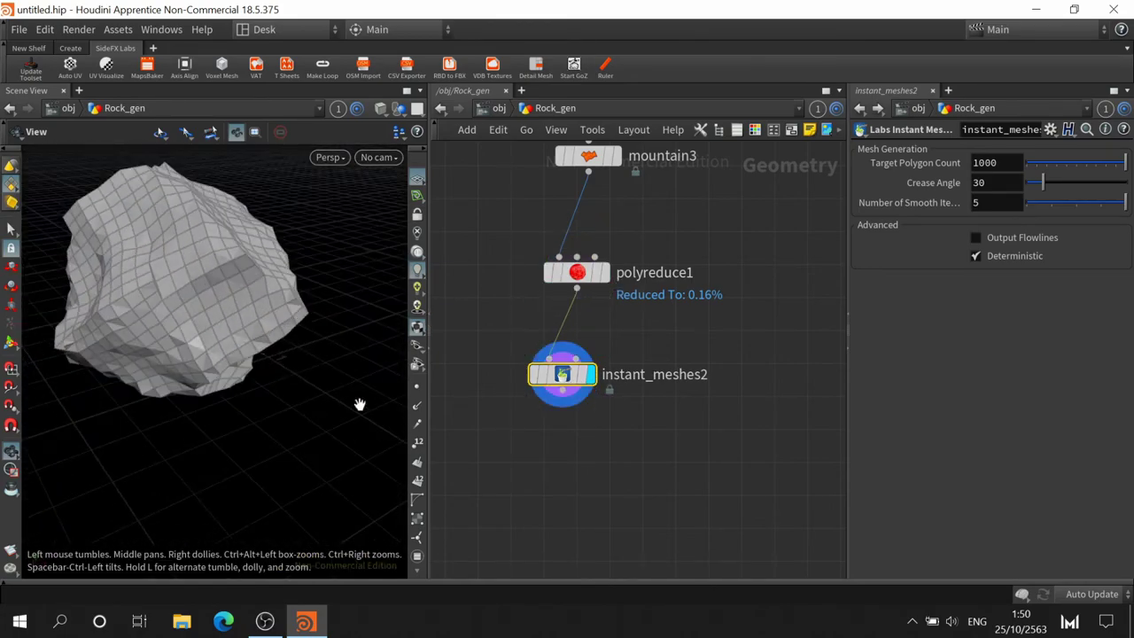
mouse_move(562, 394)
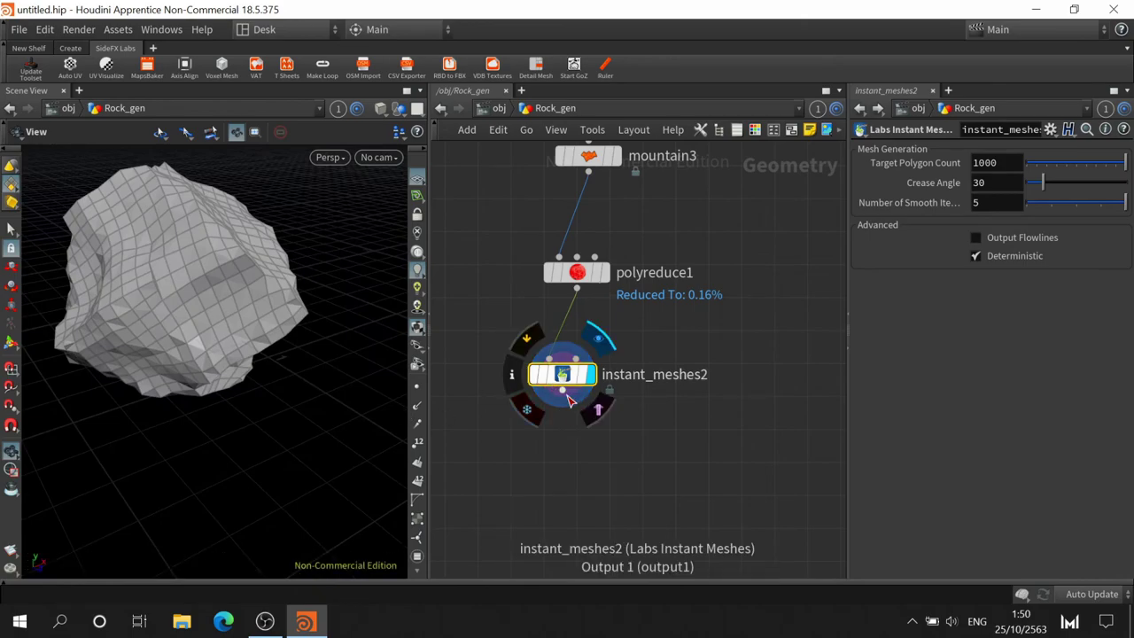
Add a Labs Auto UV node below instant_meshes2
key(Tab)
text(auto)
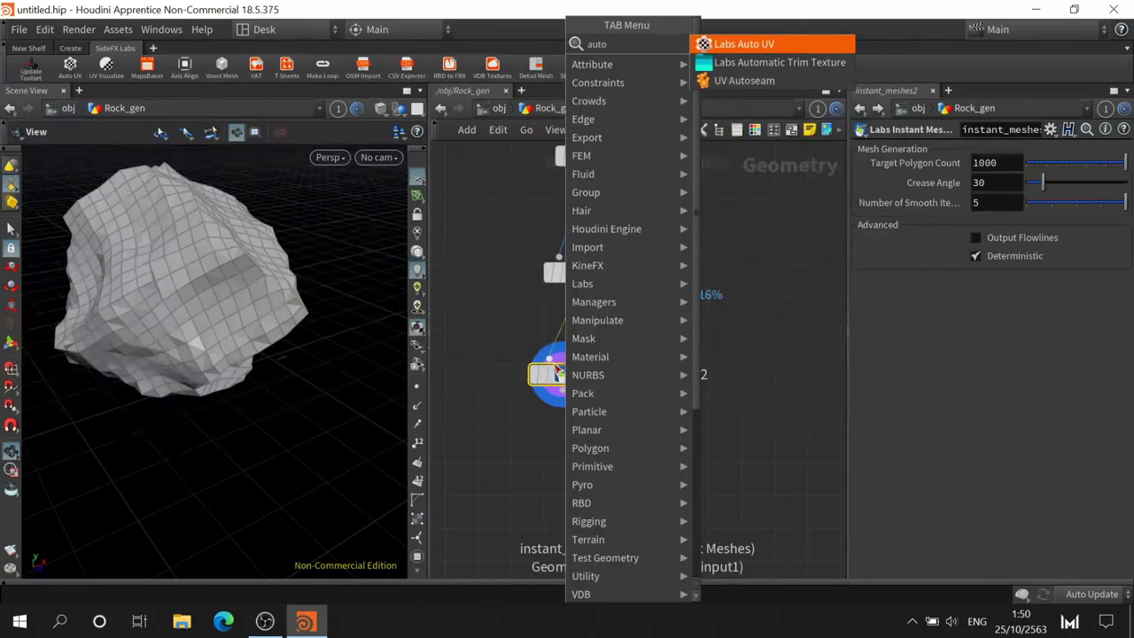
click(743, 43)
click(591, 475)
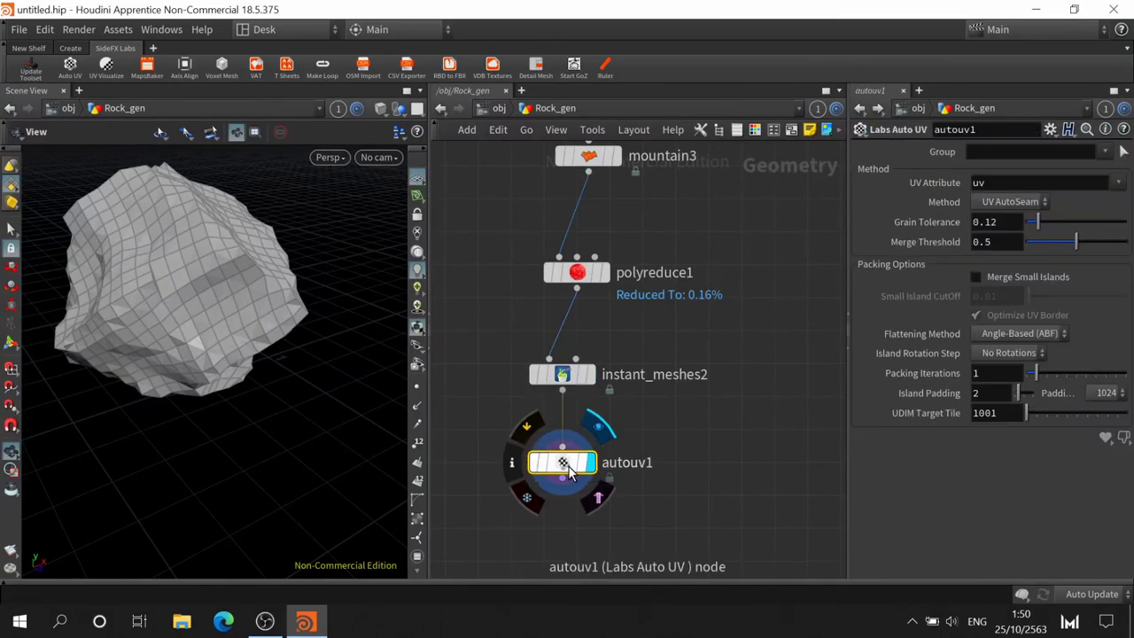
Add a Scene View tab set to the UV layout and display autouv1
click(78, 90)
mouse_move(124, 125)
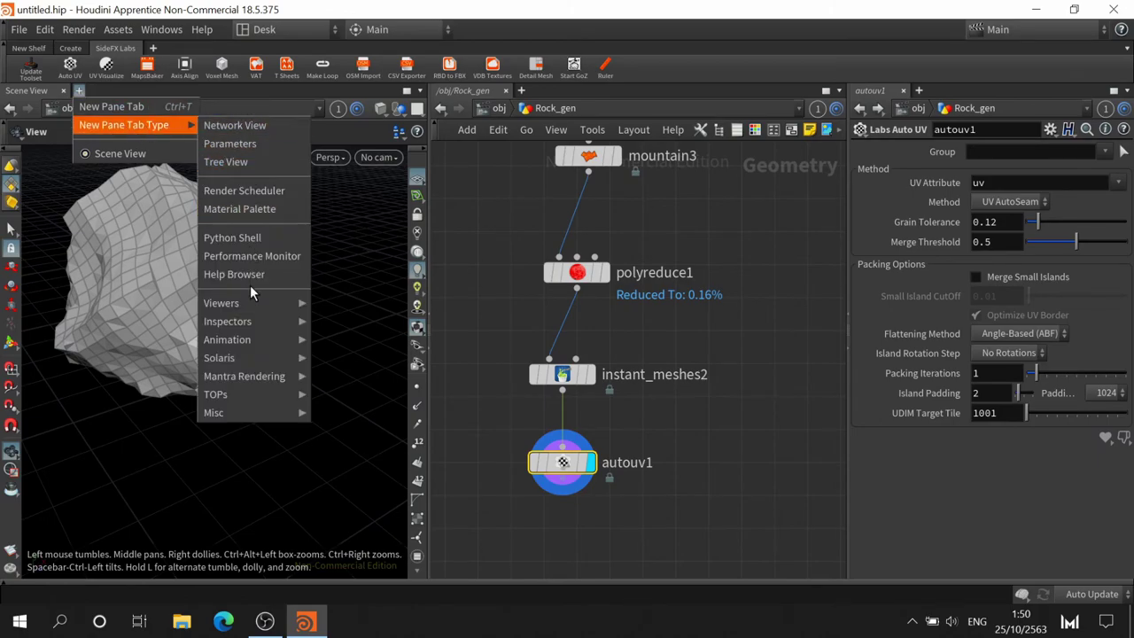
mouse_move(221, 303)
click(332, 305)
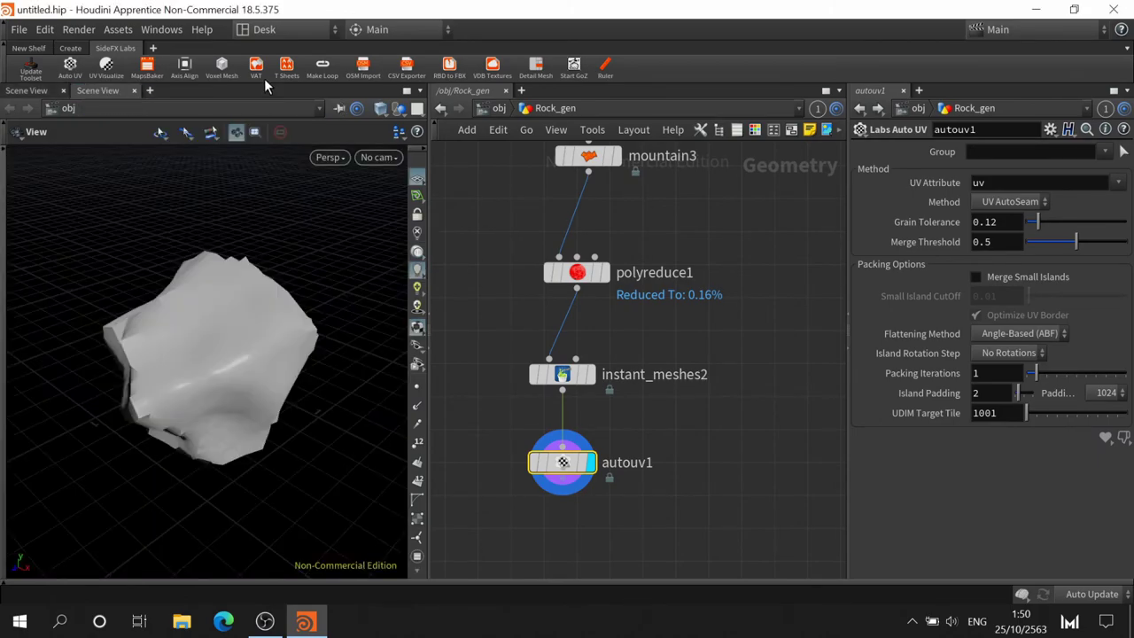
click(338, 160)
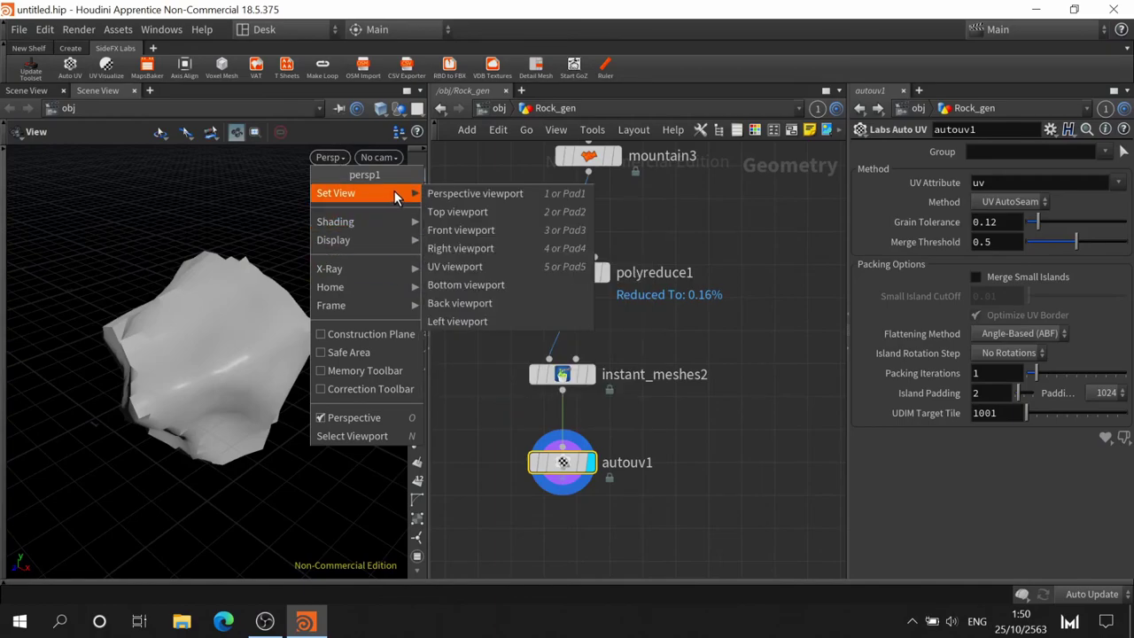
click(478, 270)
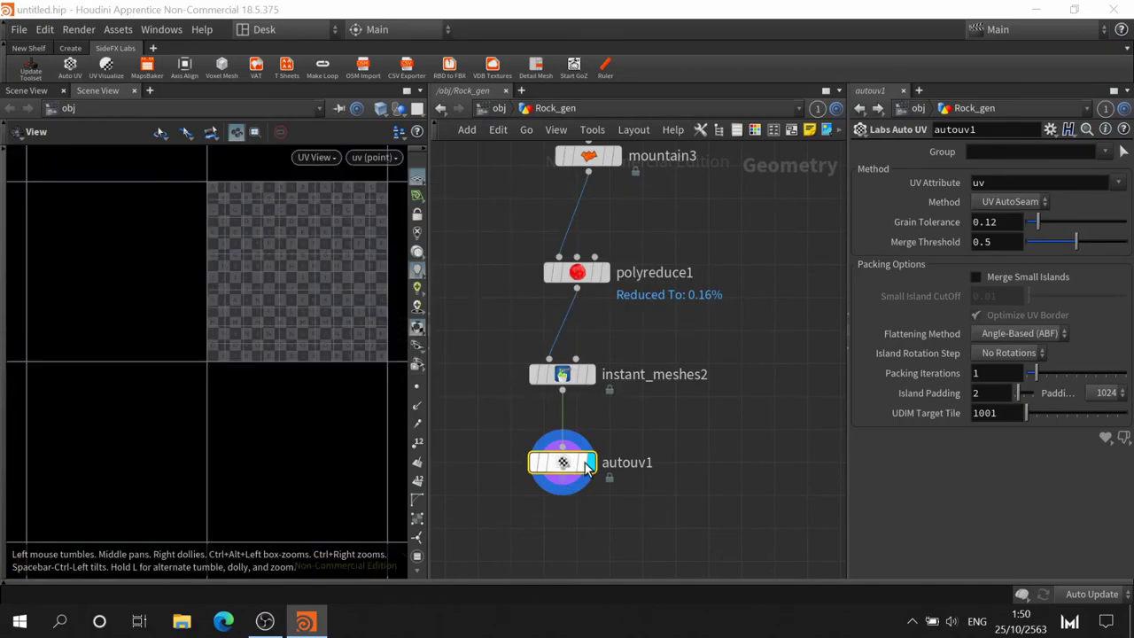
click(599, 337)
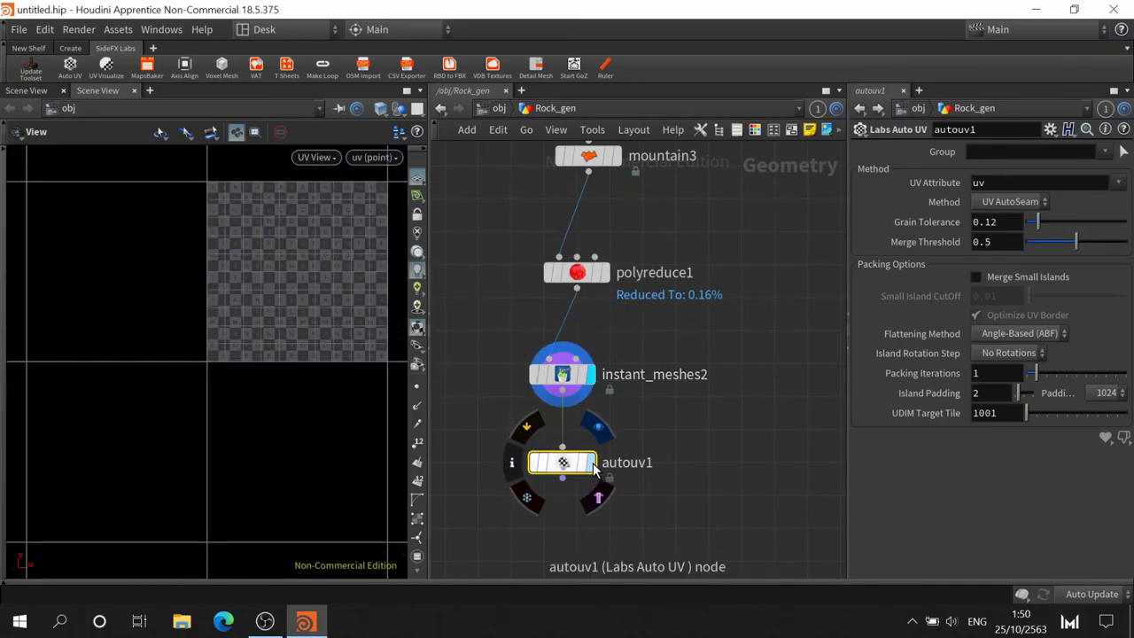
click(599, 426)
Raise autouv1's Grain Tolerance from 0.12 to 0.212
scroll(298, 304, up, 3)
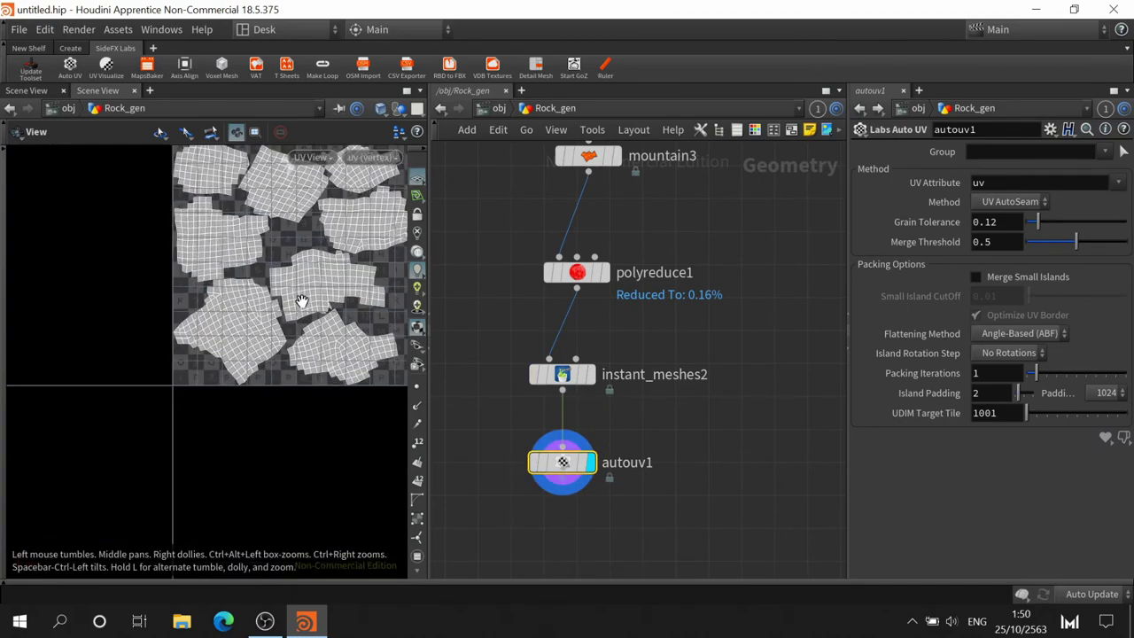
scroll(298, 304, up, 2)
scroll(257, 443, down, 3)
middle_drag(258, 443, 236, 342)
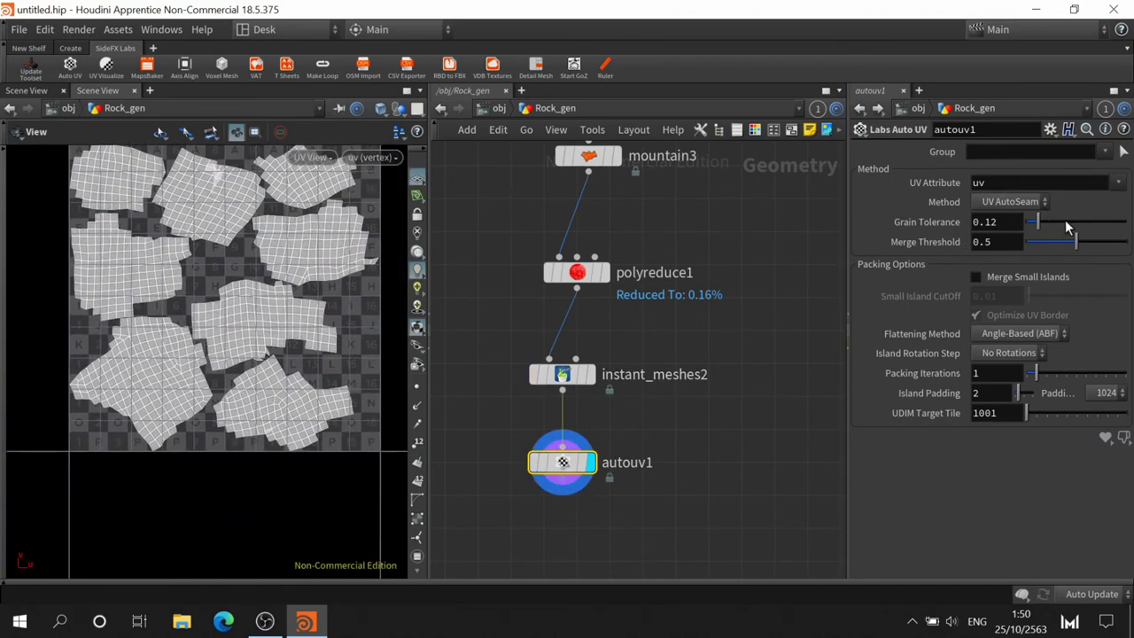
drag(1042, 233, 1052, 233)
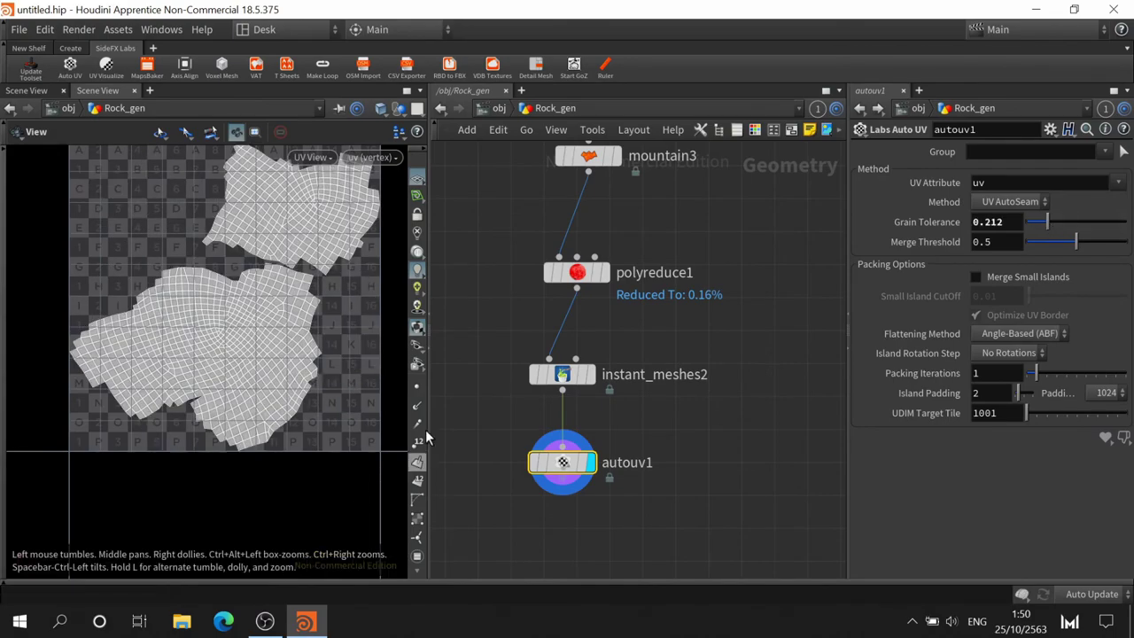
click(32, 92)
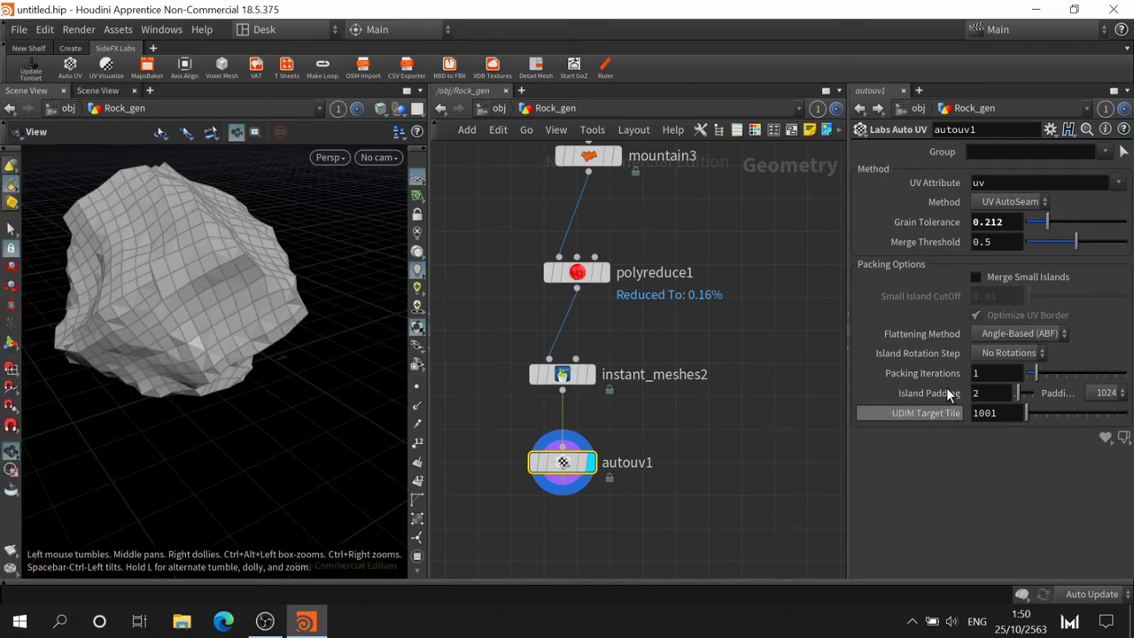
mouse_move(620, 547)
middle_down()
mouse_move(694, 429)
mouse_move(694, 405)
middle_up()
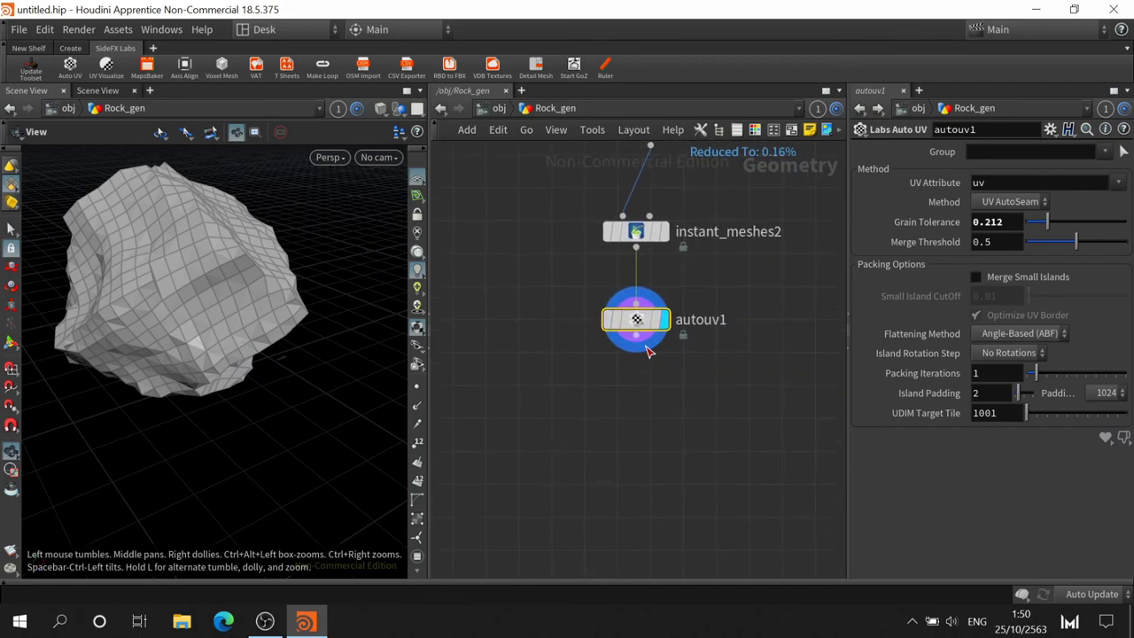
key(Tab)
text(uv)
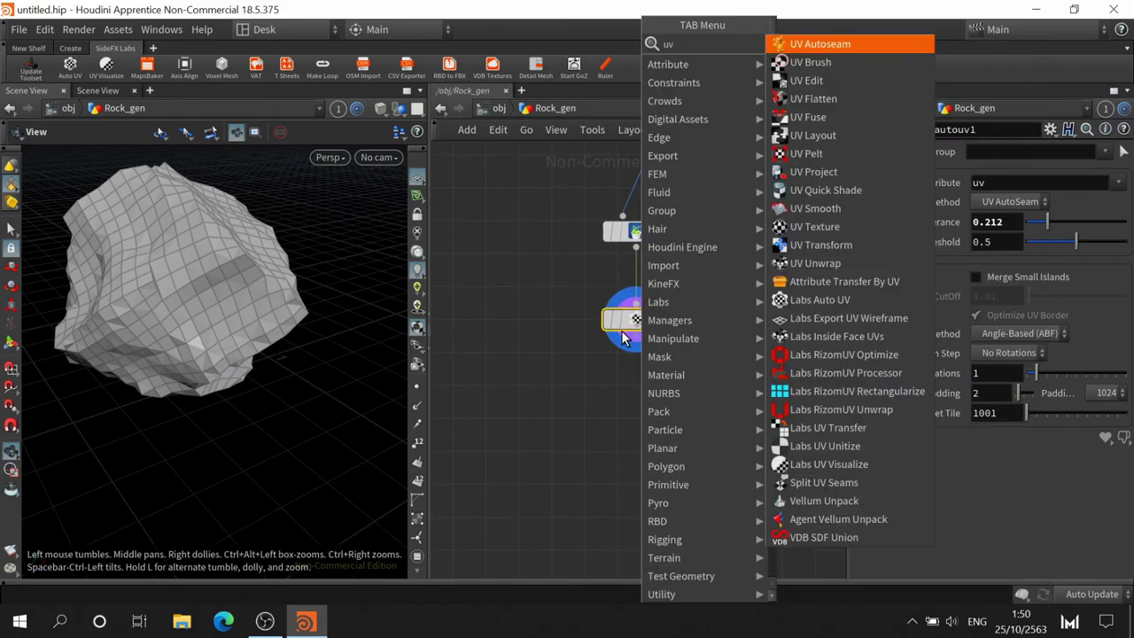
text( vis)
click(800, 47)
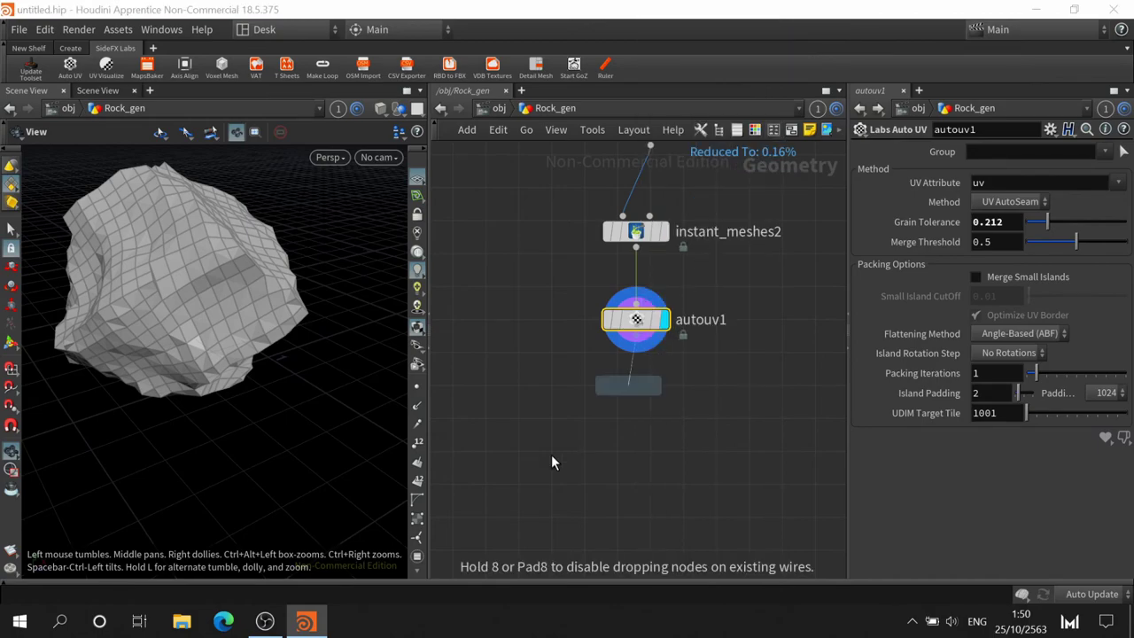
click(531, 421)
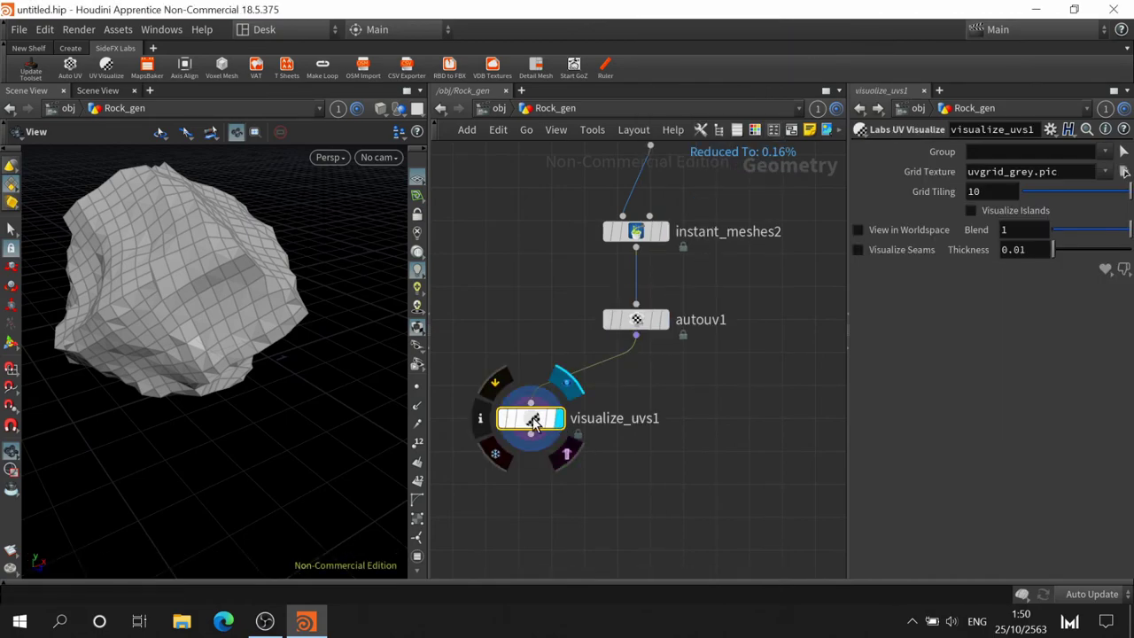
click(971, 211)
mouse_move(235, 292)
mouse_down()
mouse_move(251, 387)
mouse_move(274, 405)
mouse_move(262, 361)
mouse_move(299, 415)
mouse_up()
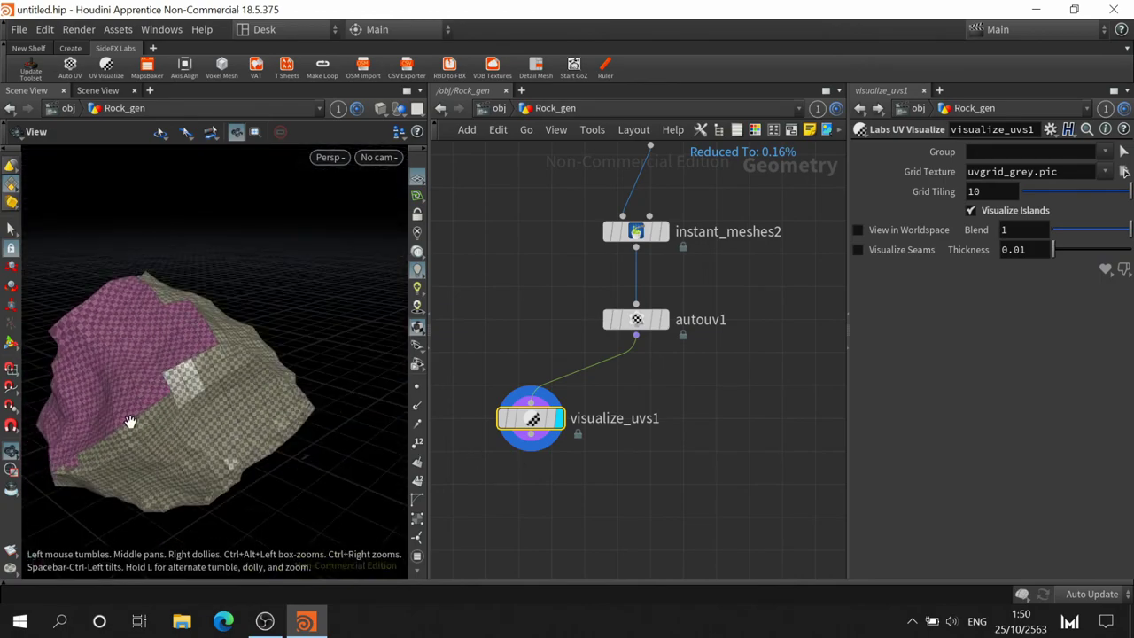
drag(130, 421, 223, 336)
click(665, 333)
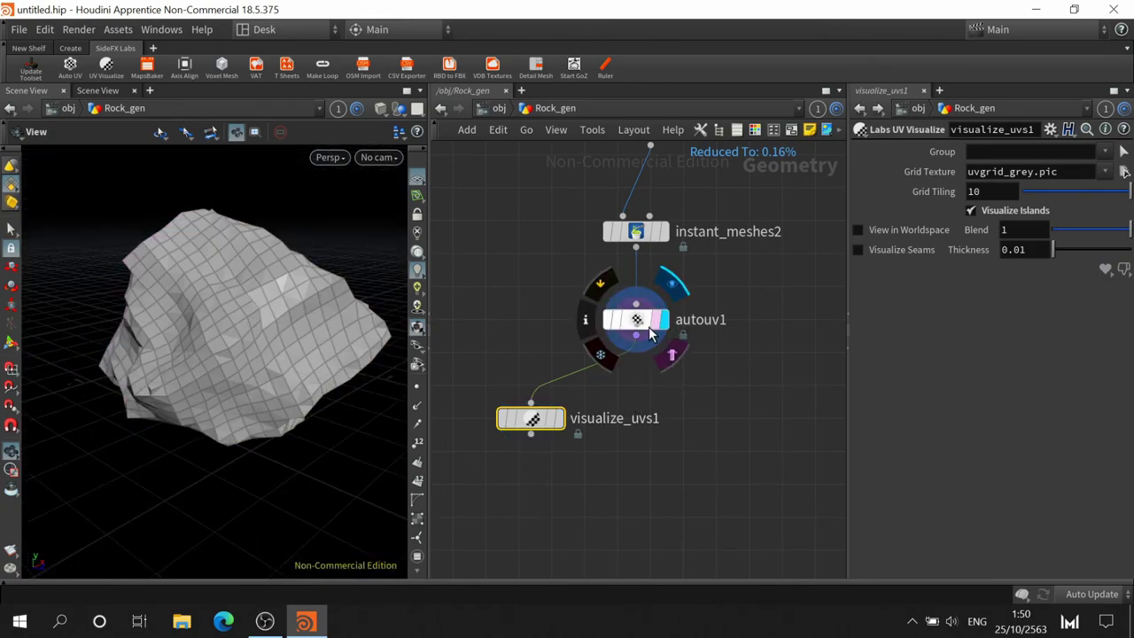
key(h)
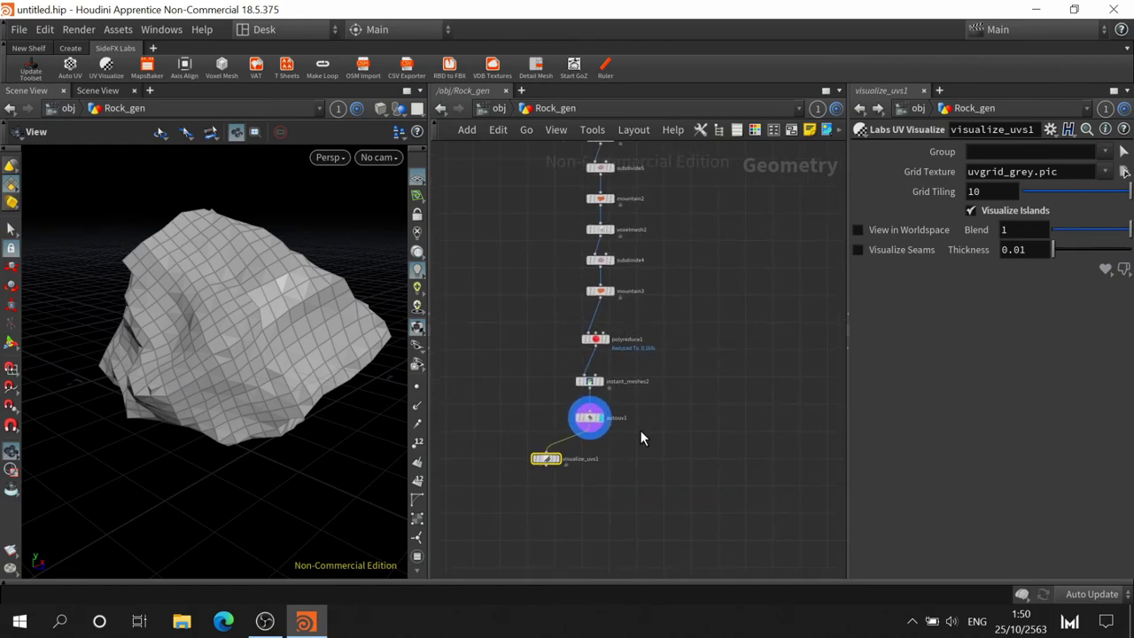
scroll(700, 453, up, 3)
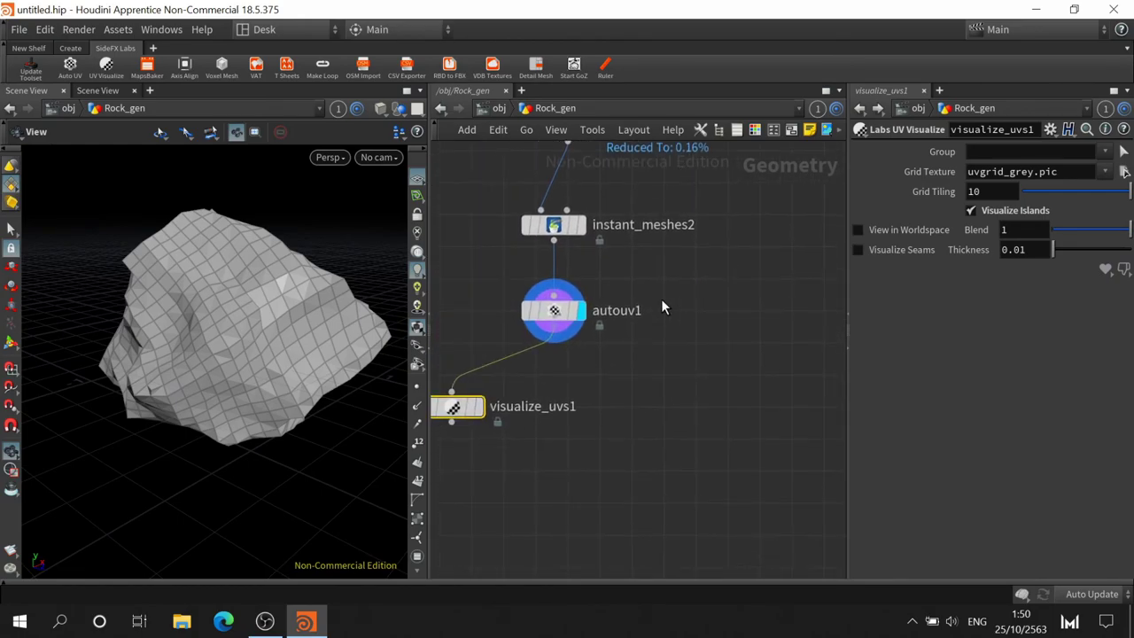
scroll(724, 354, down, 2)
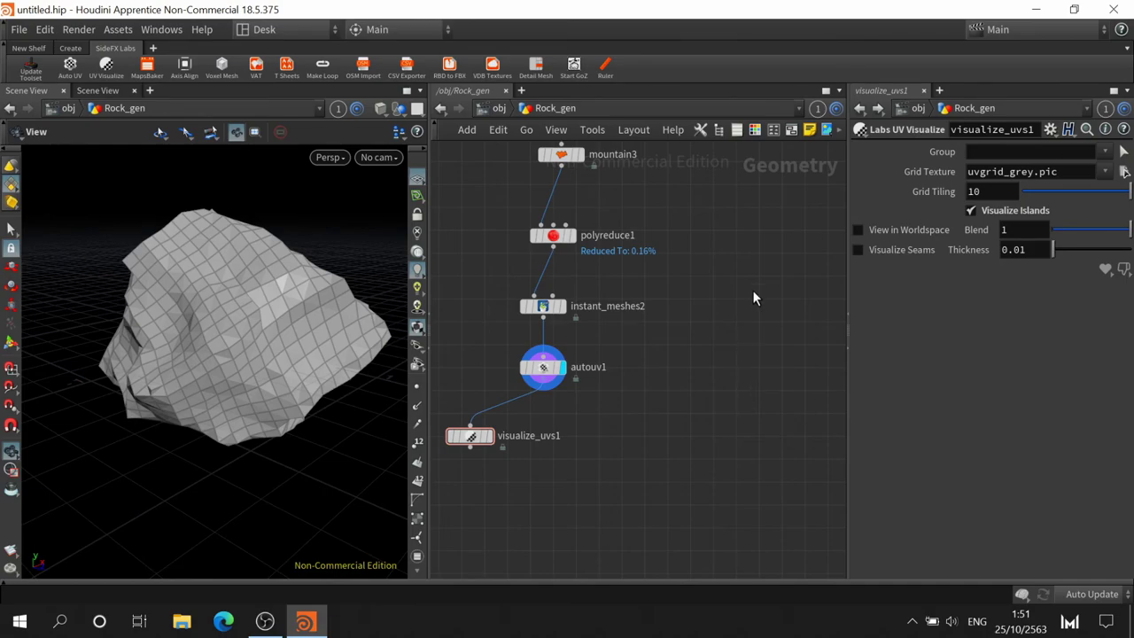
Add a Null beside polyreduce1, feed mountain3's output into it, and set its display flag
middle_drag(752, 290, 685, 549)
middle_drag(673, 427, 668, 346)
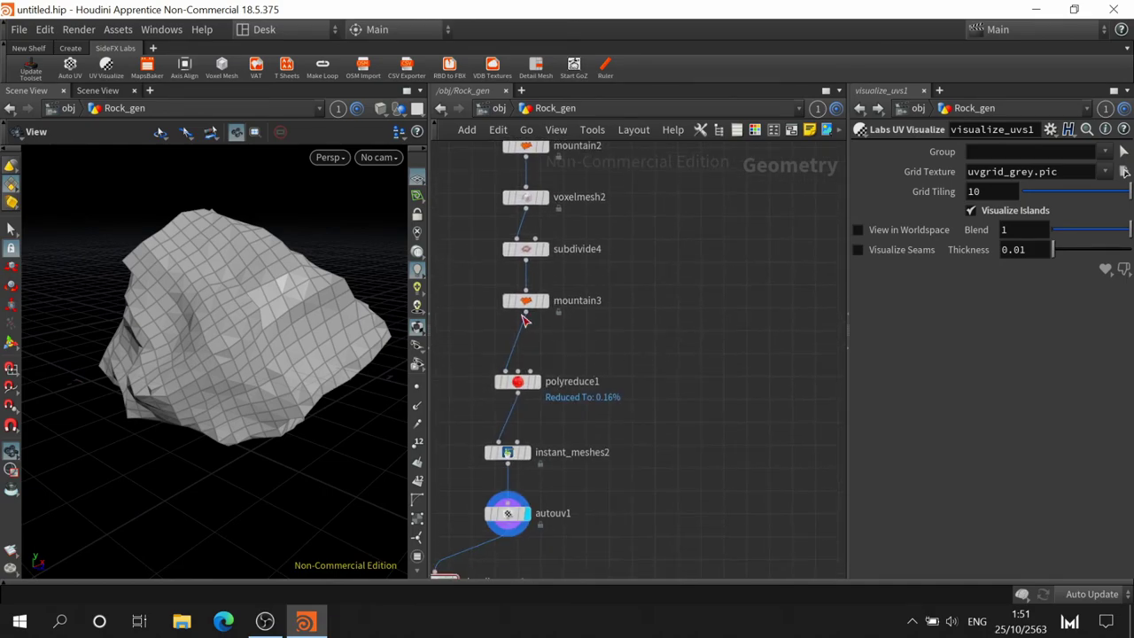
key(Tab)
key(Escape)
key(Tab)
text(nul)
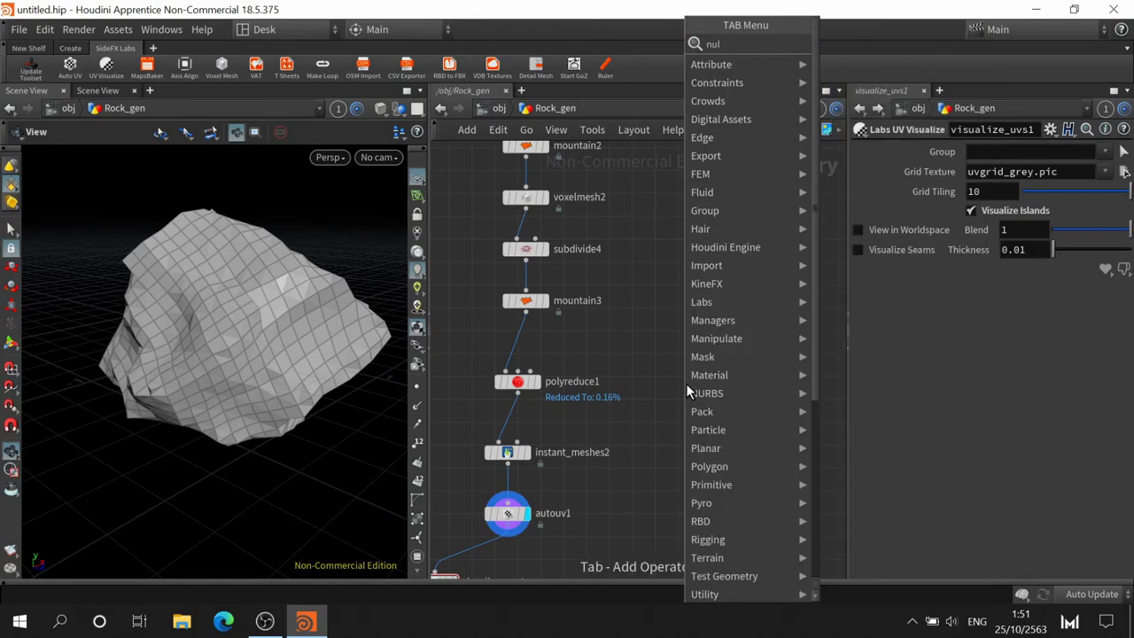
click(835, 44)
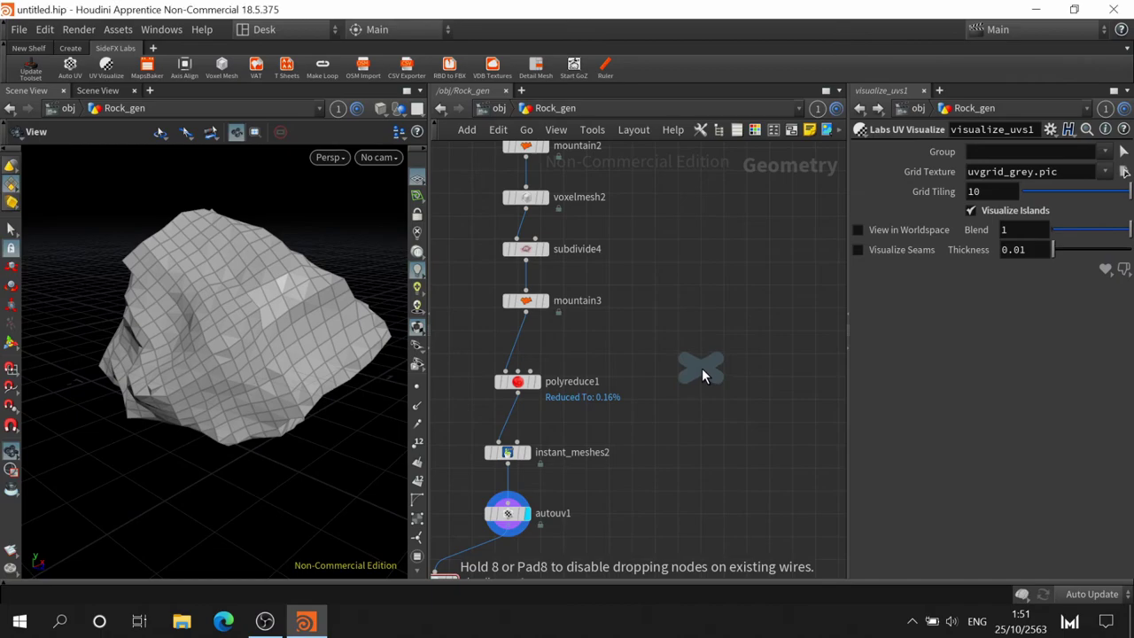
click(702, 368)
click(701, 353)
click(525, 310)
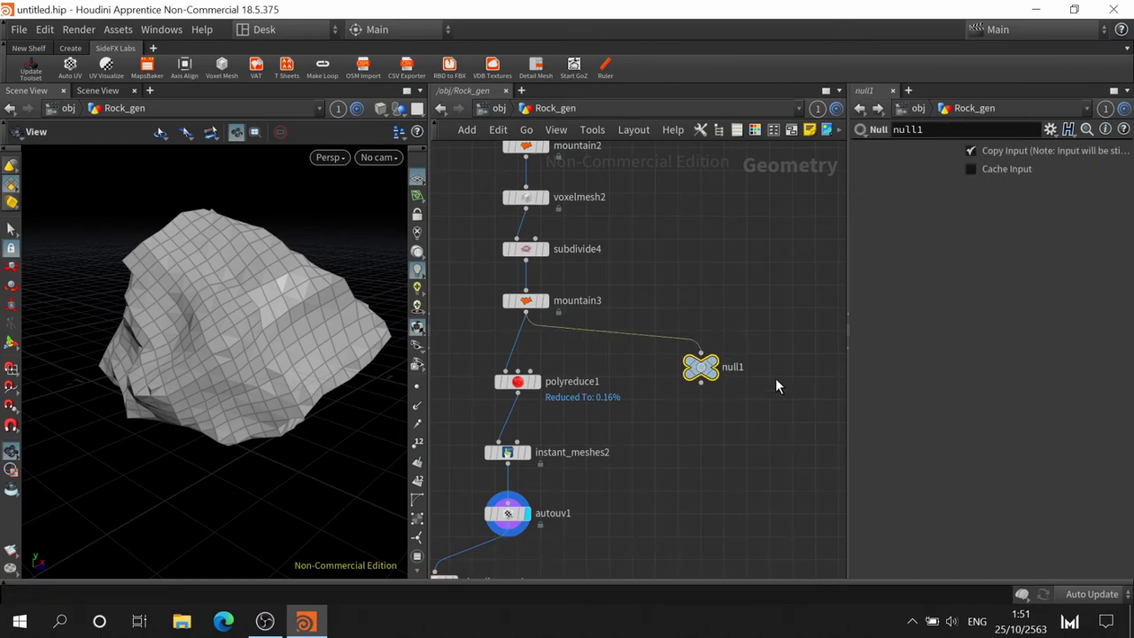
click(725, 340)
Rename the new Null to HIGH
double_click(735, 366)
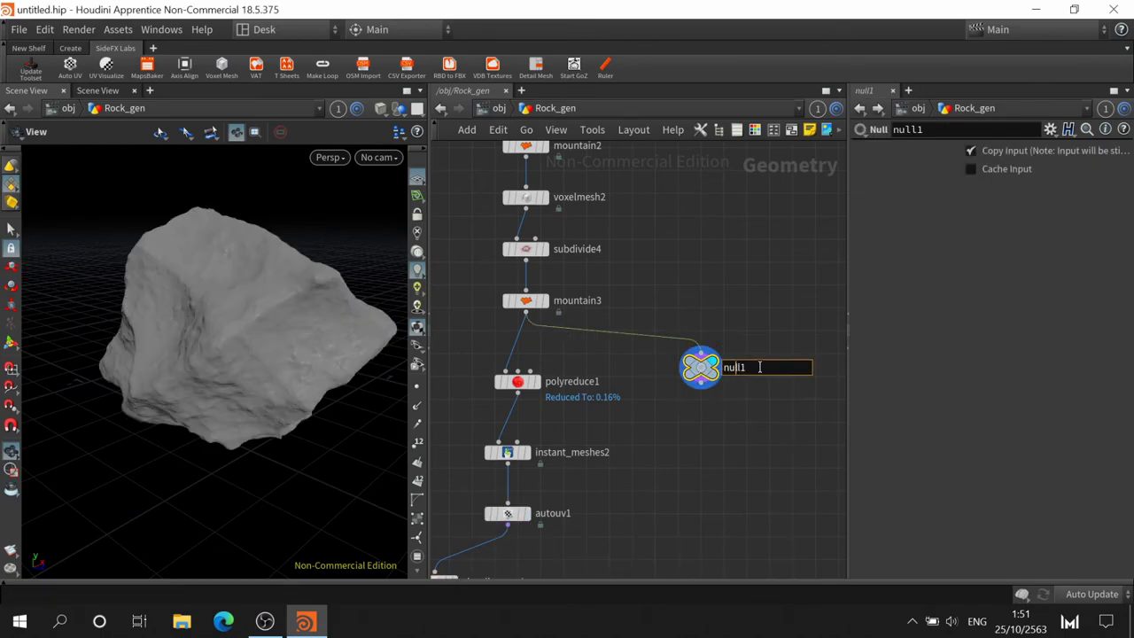
drag(759, 366, 434, 358)
text(HIGH)
key(Return)
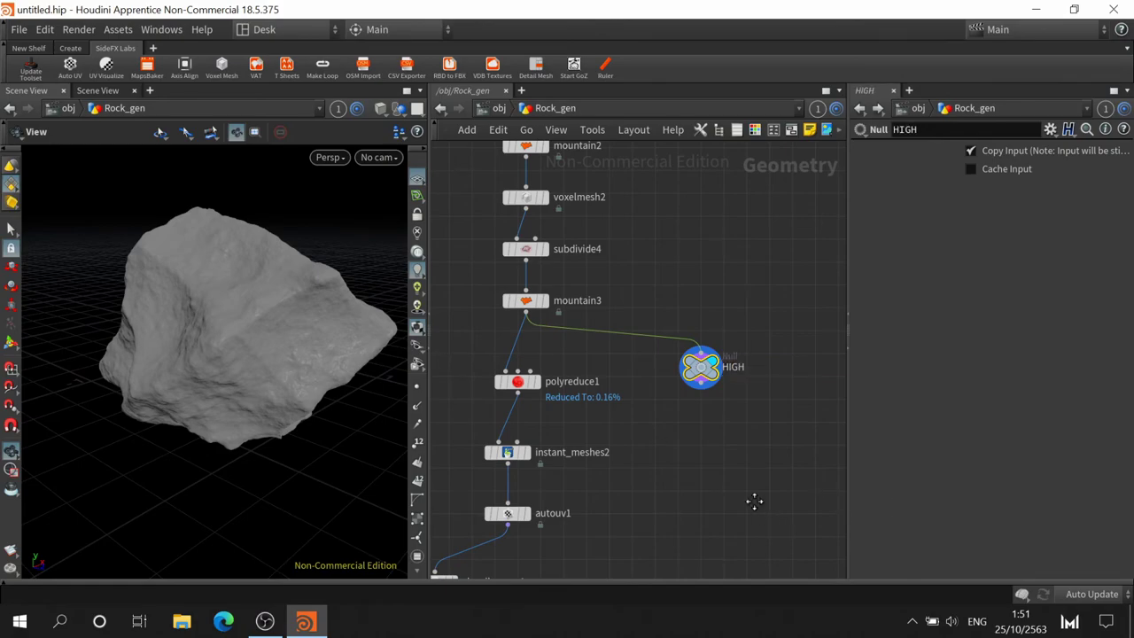
middle_drag(754, 501, 759, 356)
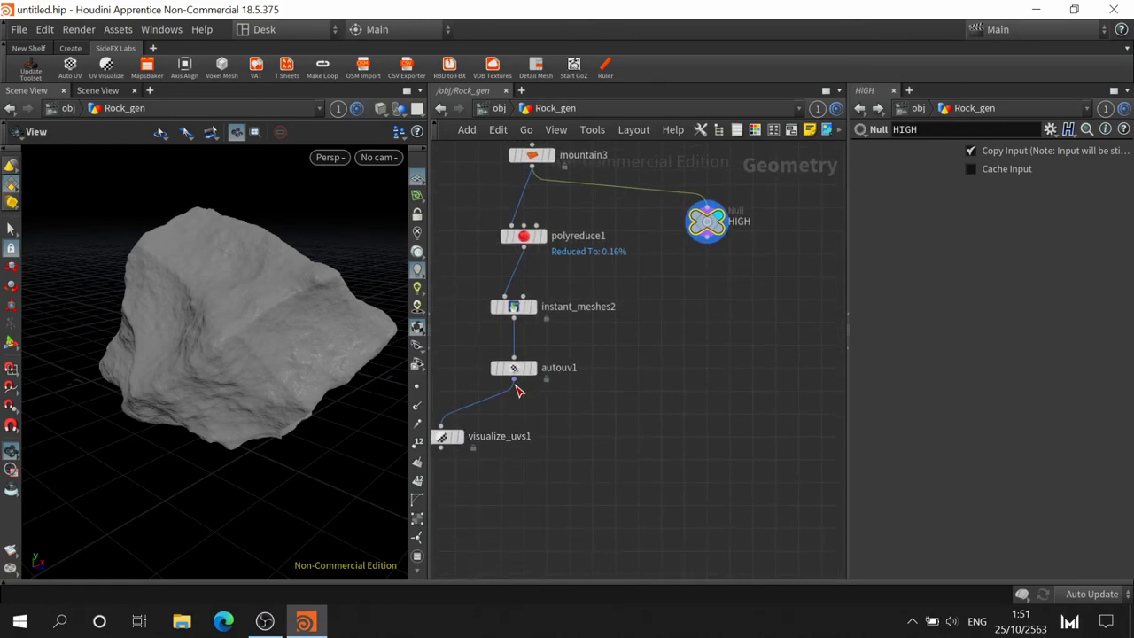
Drop a Null named LOW onto the autouv1→visualize_uvs1 wire, aligned under autouv1
key(Tab)
text(LOW)
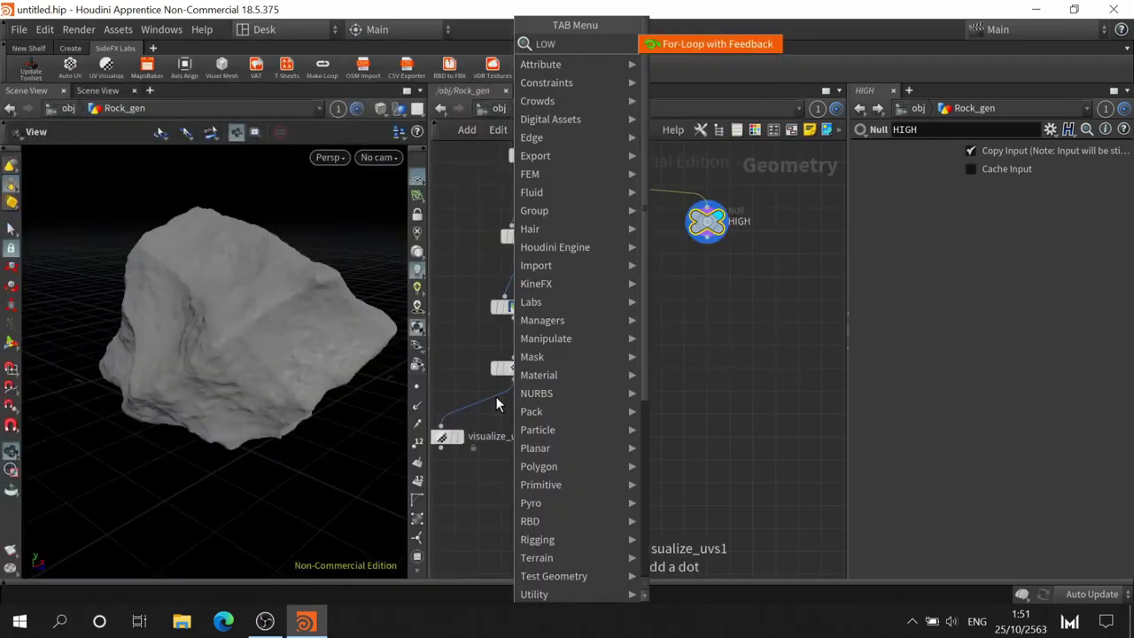
key(BackSpace)
key(BackSpace)
key(BackSpace)
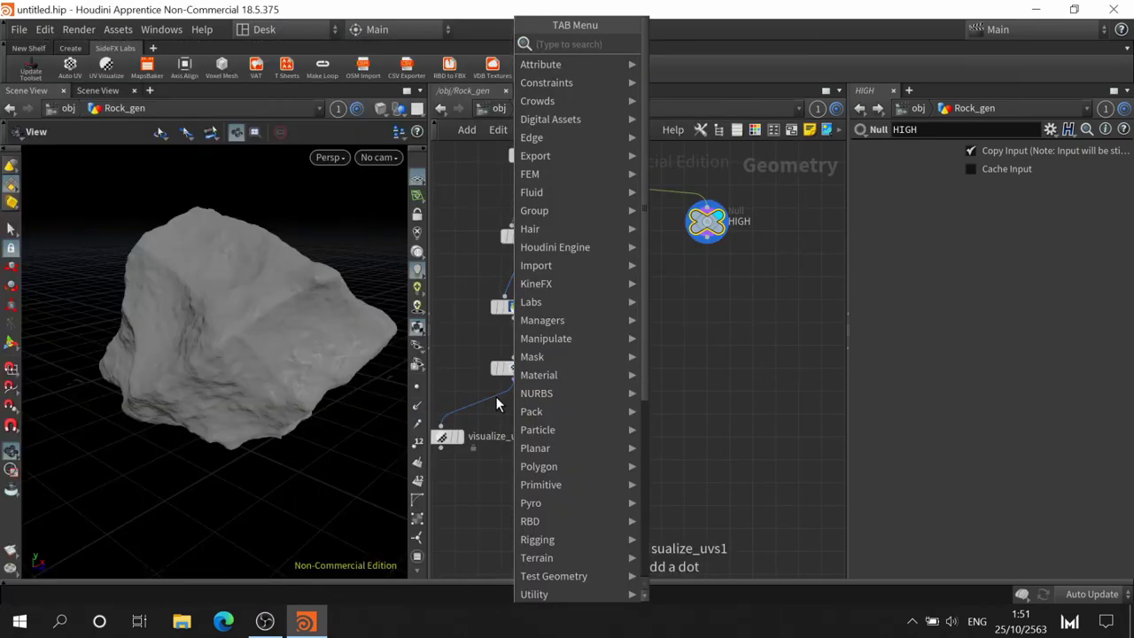
text(Nul)
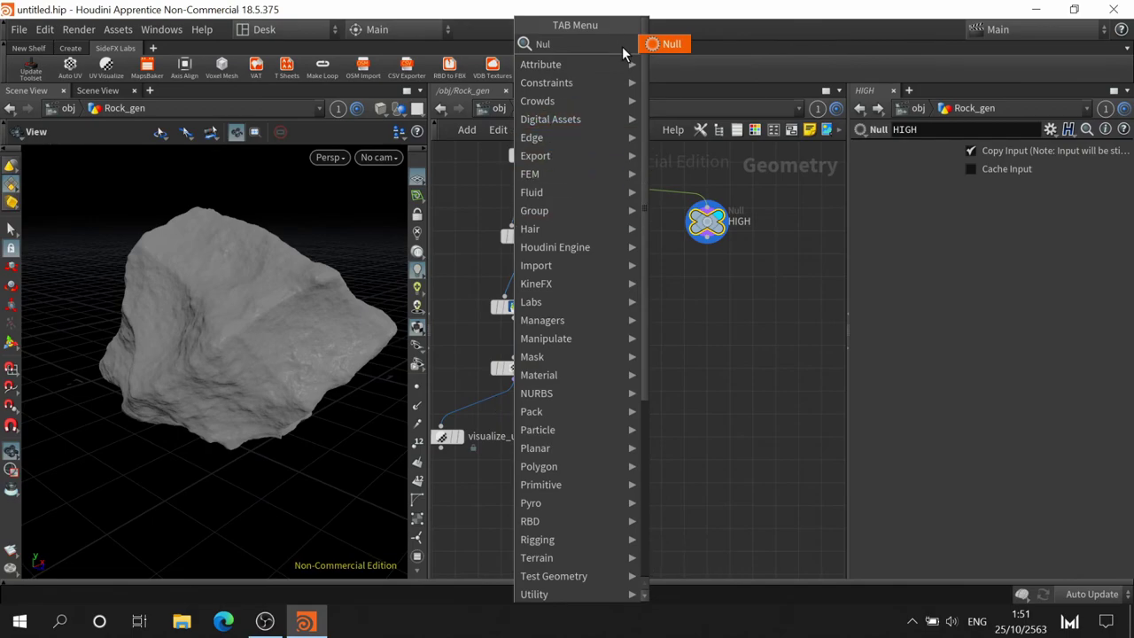
click(669, 45)
click(525, 408)
scroll(525, 408, down, 3)
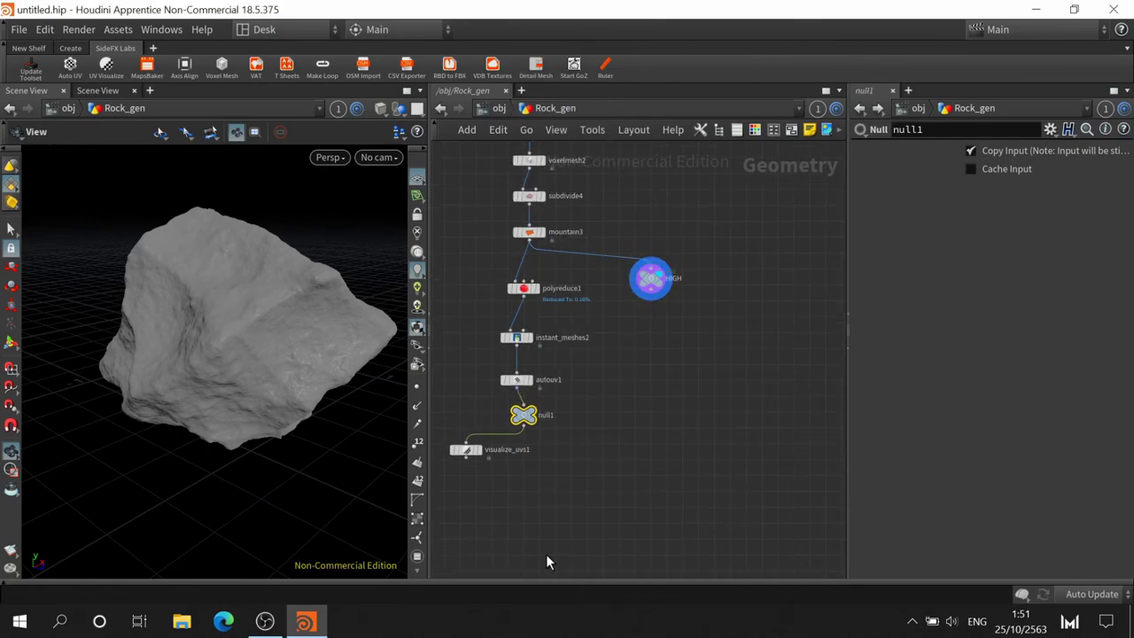
scroll(538, 474, up, 2)
double_click(547, 393)
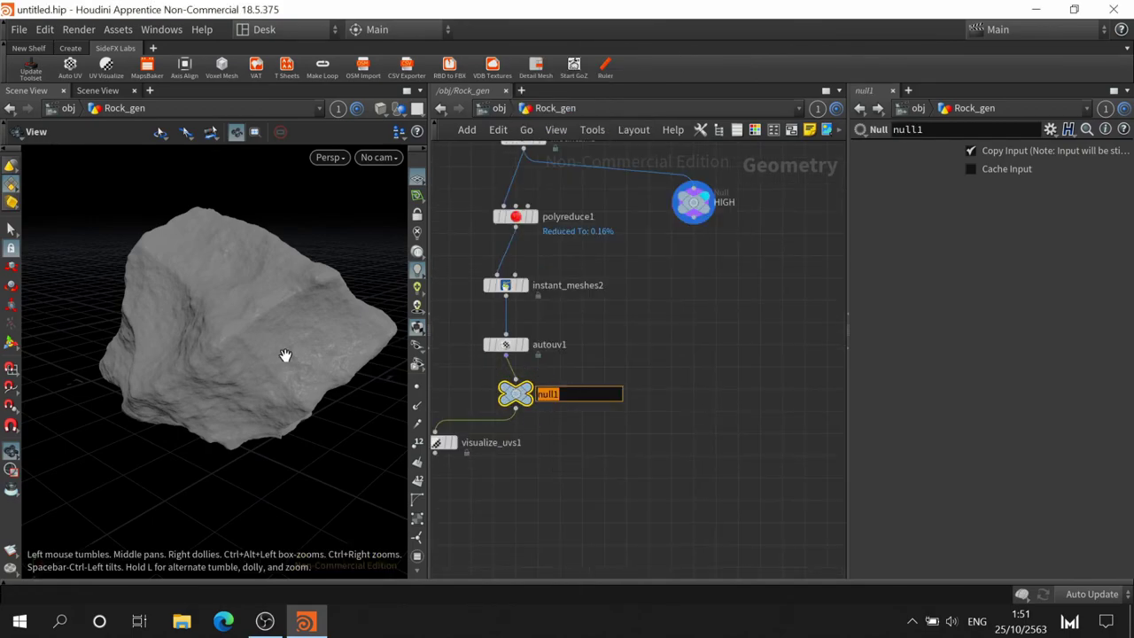
text(LOW)
key(Return)
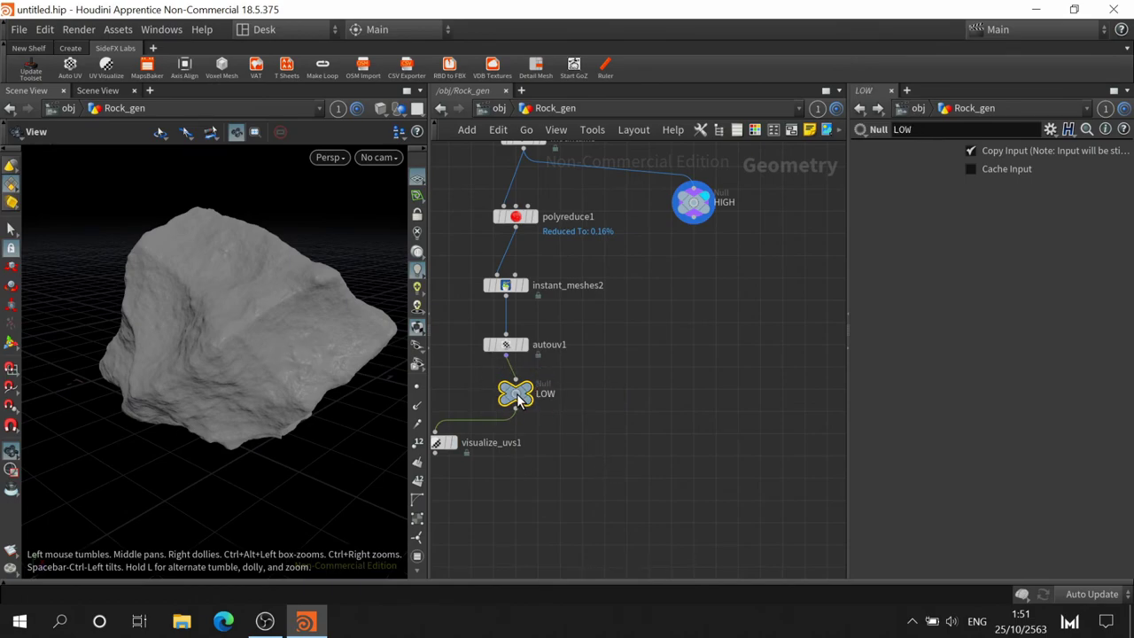
drag(516, 393, 505, 395)
Move HIGH level with LOW and route its mountain3 wire through a dot
drag(693, 202, 678, 398)
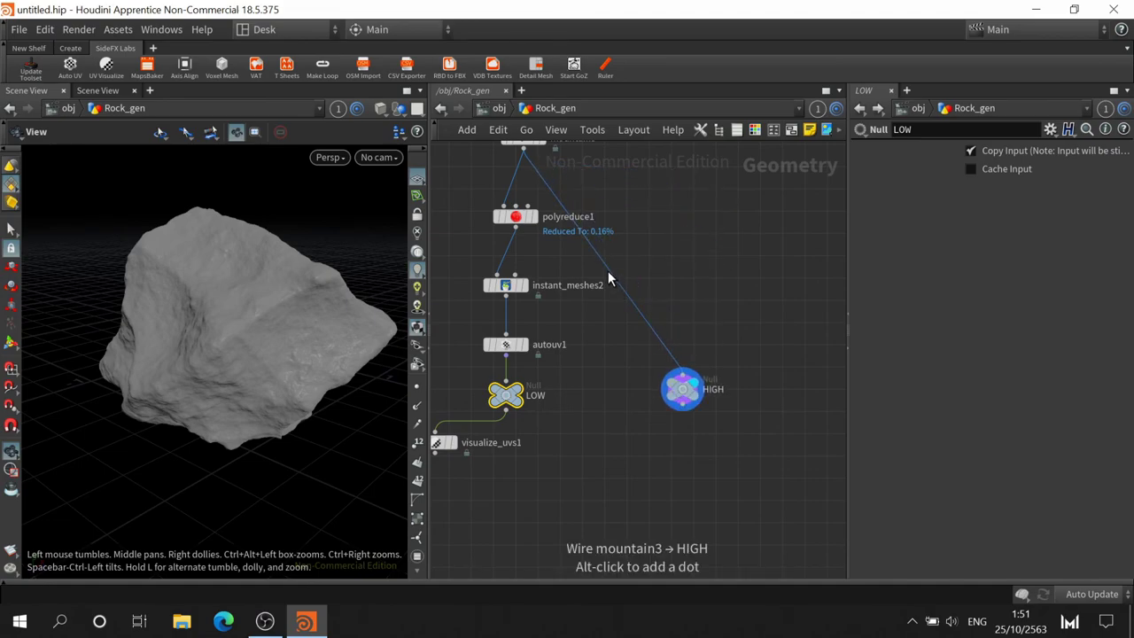
alt+click(606, 260)
mouse_move(610, 255)
mouse_down()
mouse_move(682, 176)
mouse_move(681, 199)
mouse_up()
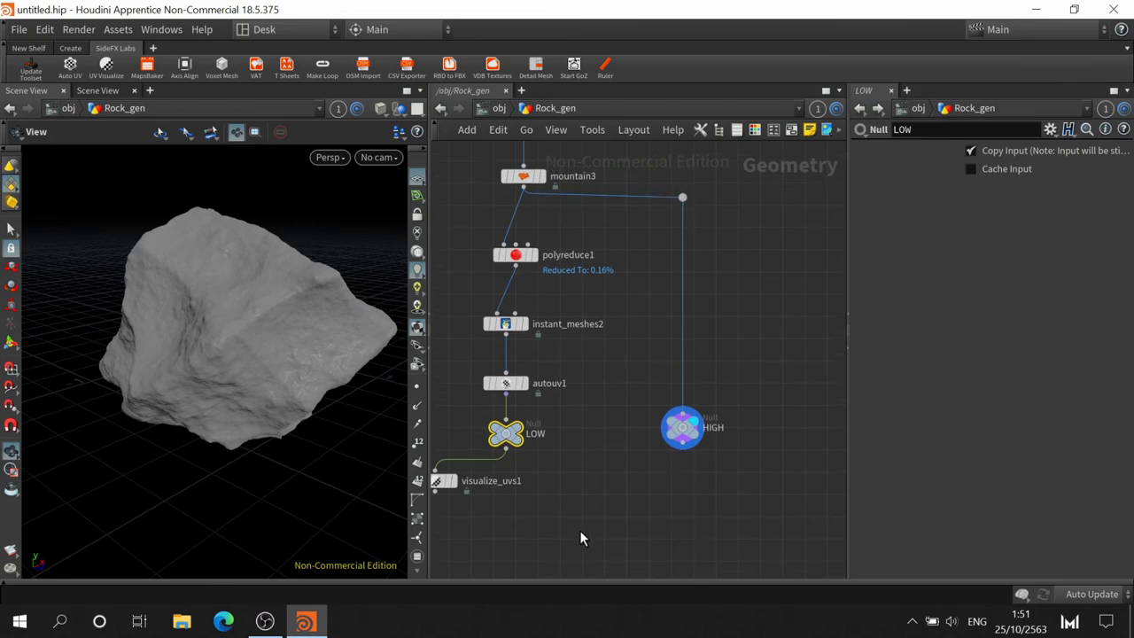
middle_drag(562, 503, 593, 381)
scroll(592, 366, up, 5)
scroll(725, 410, down, 5)
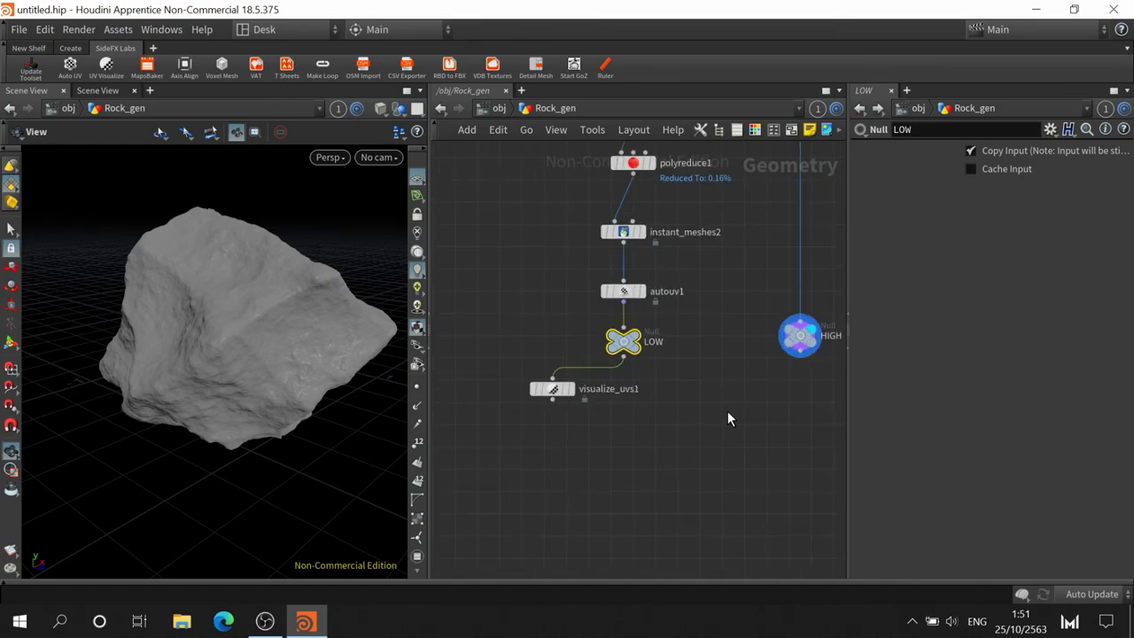
scroll(727, 413, up, 3)
middle_drag(711, 397, 668, 411)
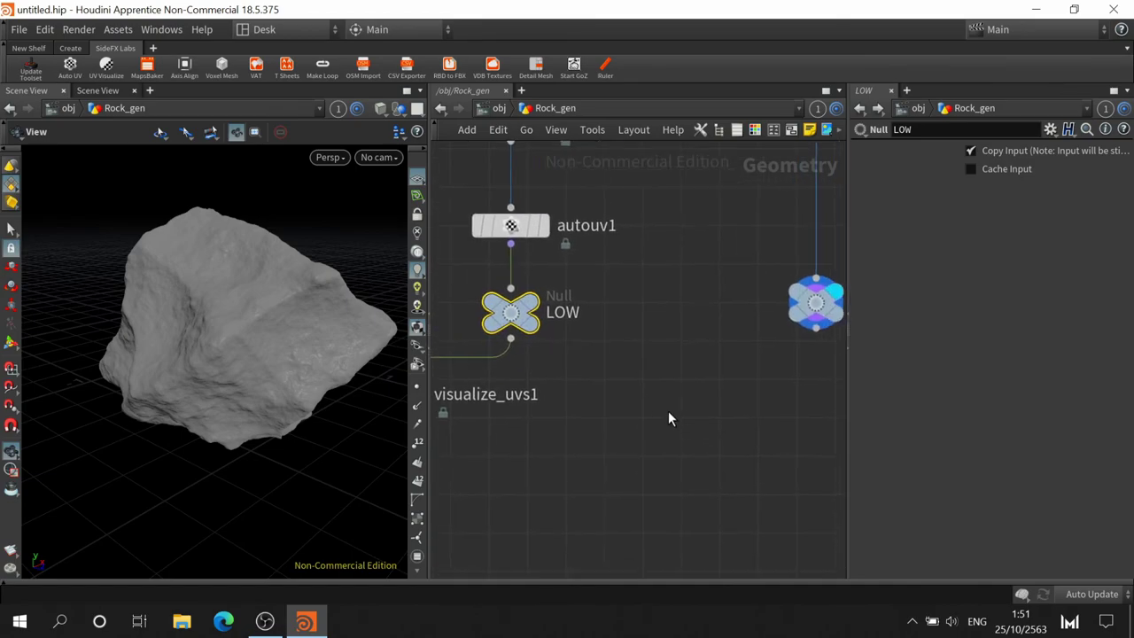
Compare LOW's low-poly rock with HIGH's high-res rock, ending on HIGH displayed
click(552, 271)
mouse_move(511, 312)
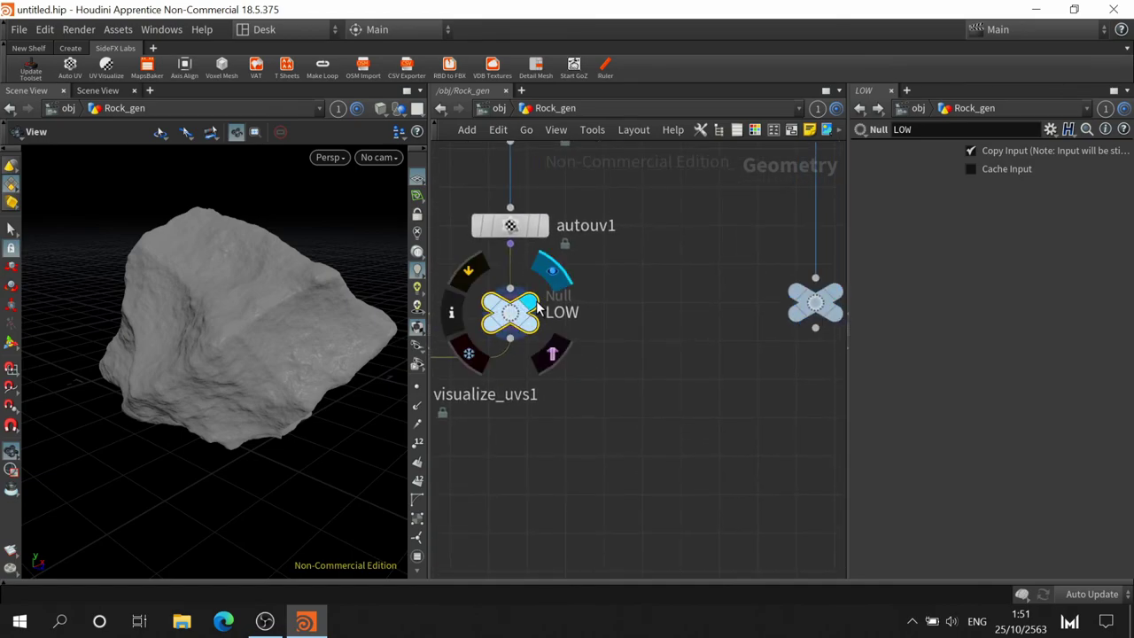
click(835, 294)
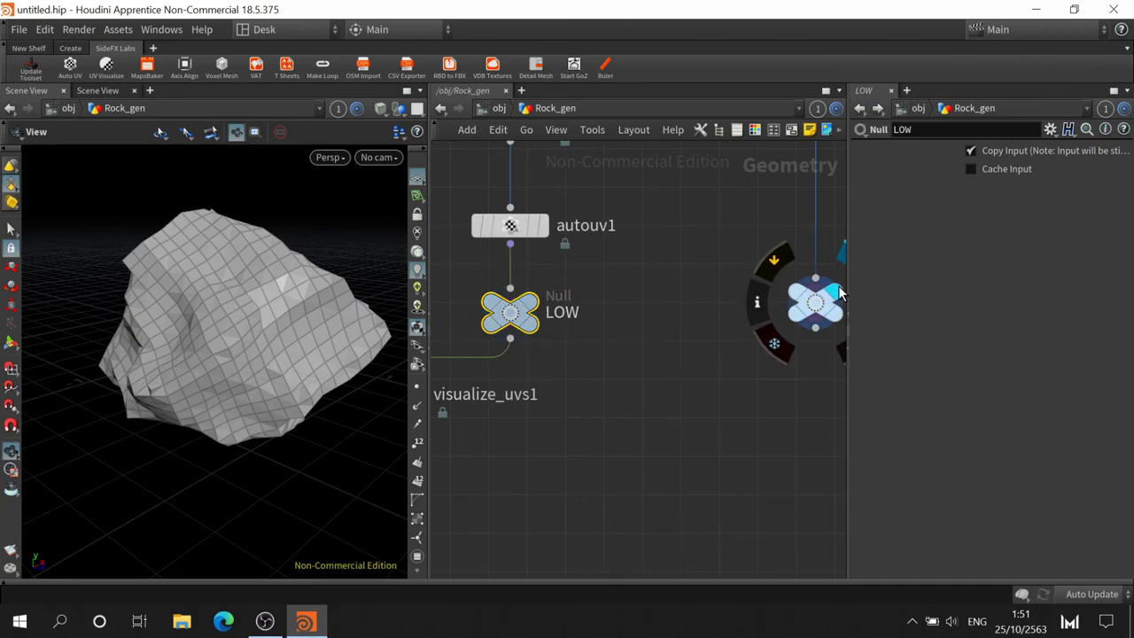
click(552, 272)
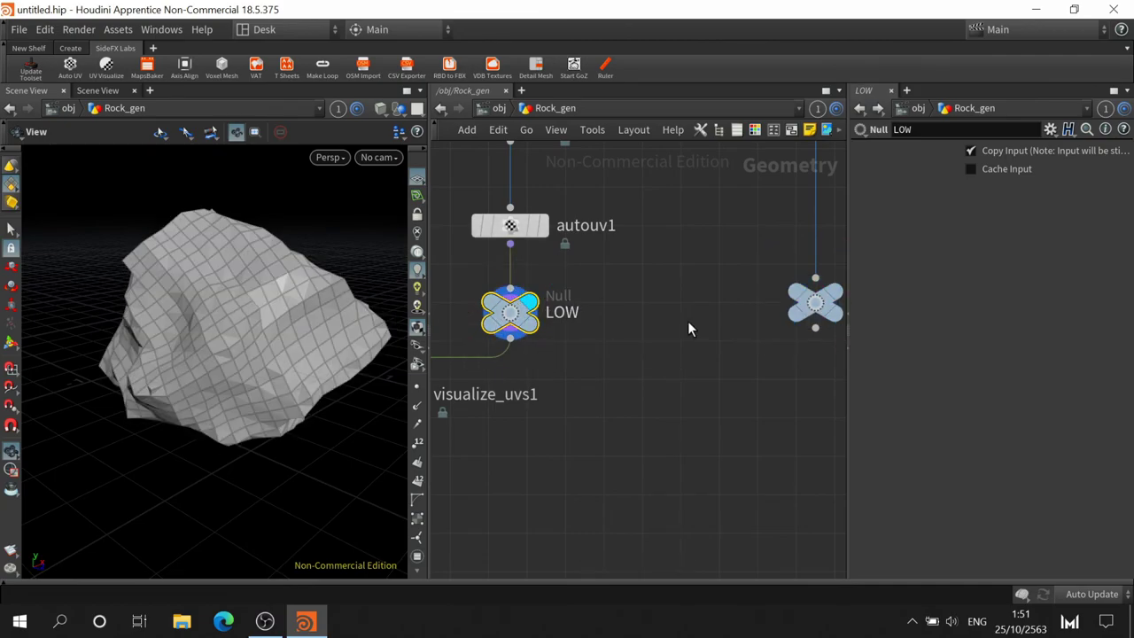
middle_drag(722, 389, 653, 415)
click(787, 286)
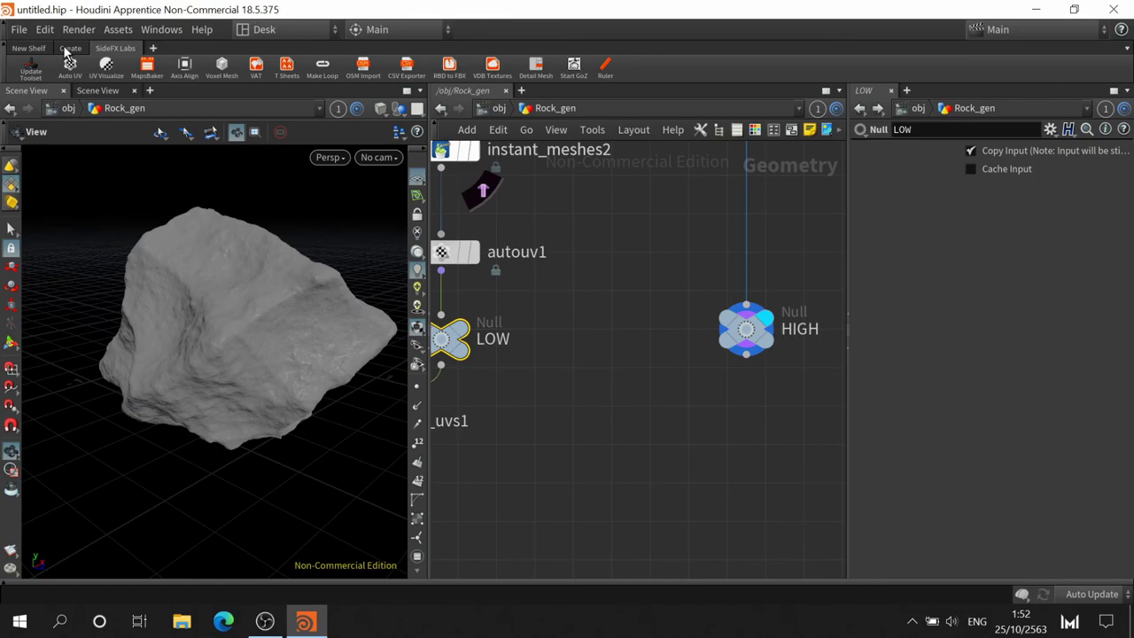
Insert a Labs Maps Baker below LOW, wire HIGH into its second input, and display it
click(435, 340)
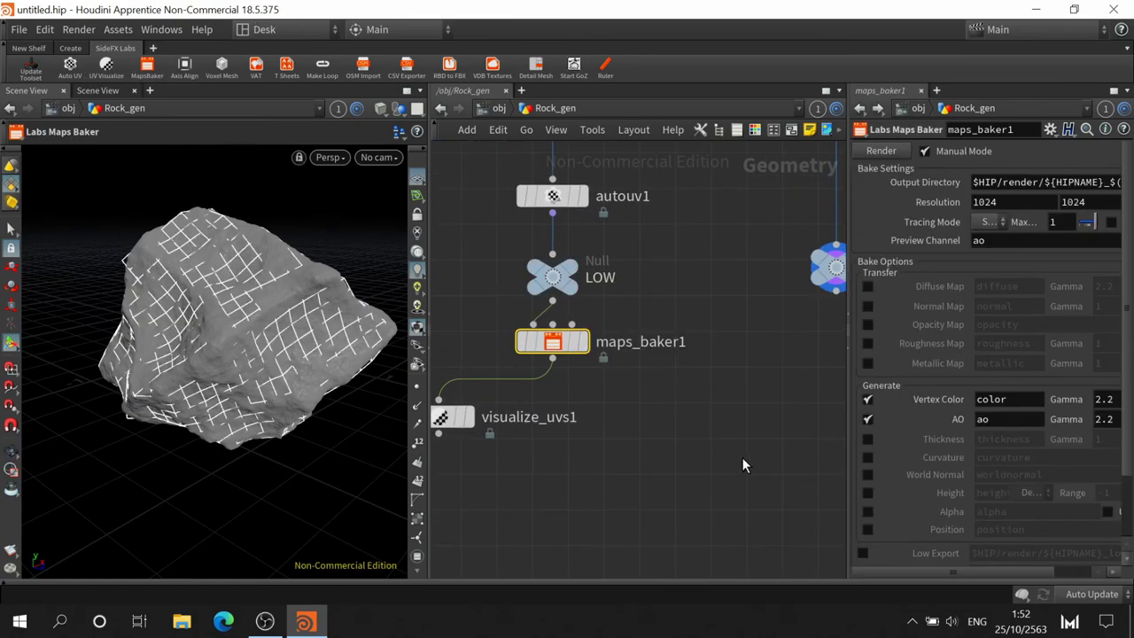
middle_drag(742, 458, 631, 390)
drag(458, 296, 616, 357)
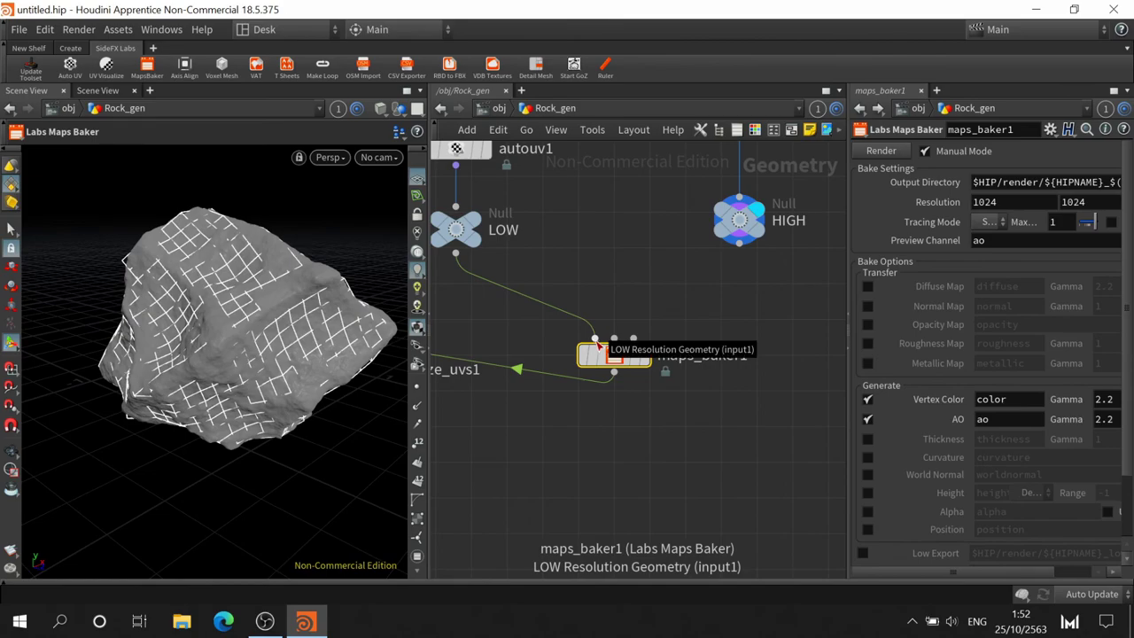
click(614, 337)
click(739, 246)
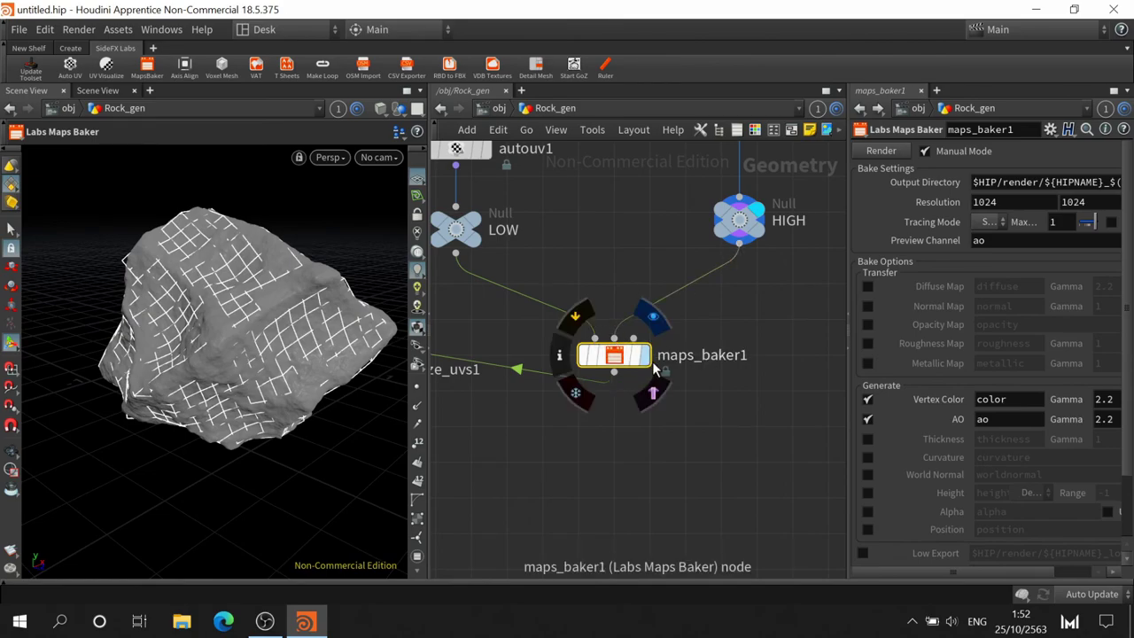
click(653, 392)
mouse_move(739, 220)
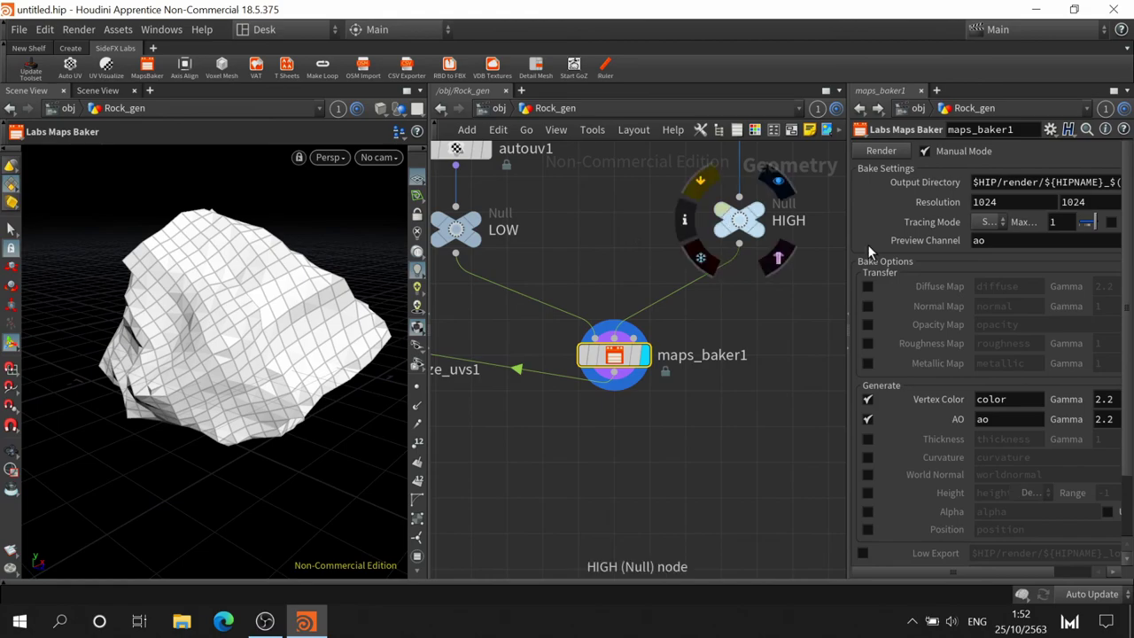
Enable Low and High Export with paths render/${HIPNAME}_low.fbx and render/${HIPNAME}_high.fbx
scroll(984, 424, down, 3)
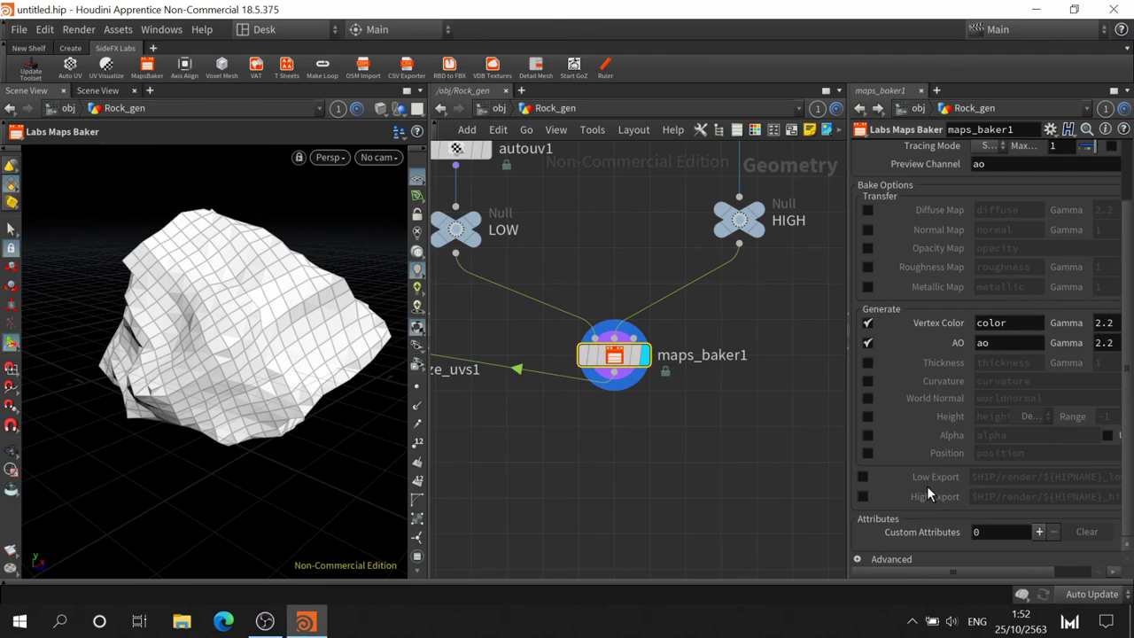
drag(939, 572, 1059, 571)
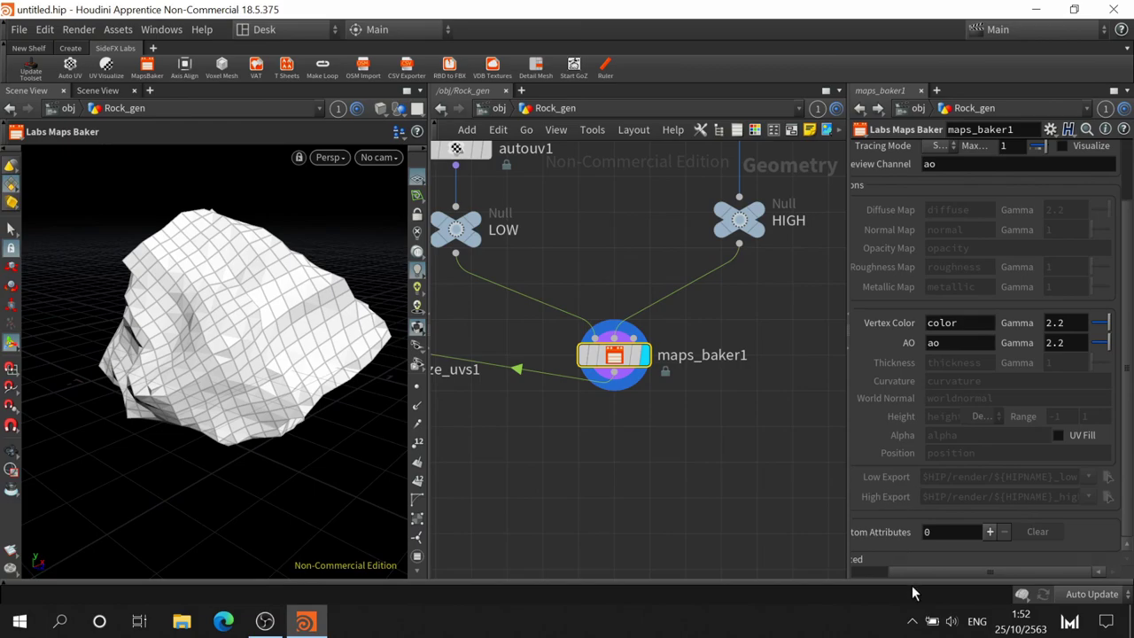
mouse_move(940, 571)
mouse_down()
mouse_move(902, 571)
mouse_move(993, 572)
mouse_up()
click(867, 476)
click(864, 497)
drag(962, 477, 1081, 476)
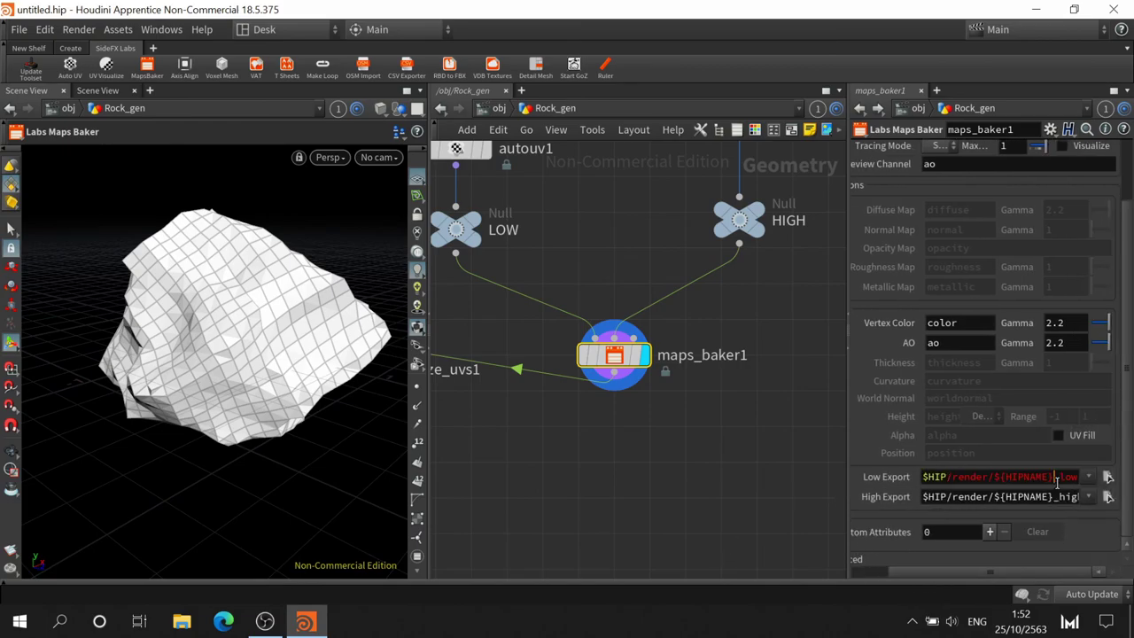
drag(926, 497, 1077, 497)
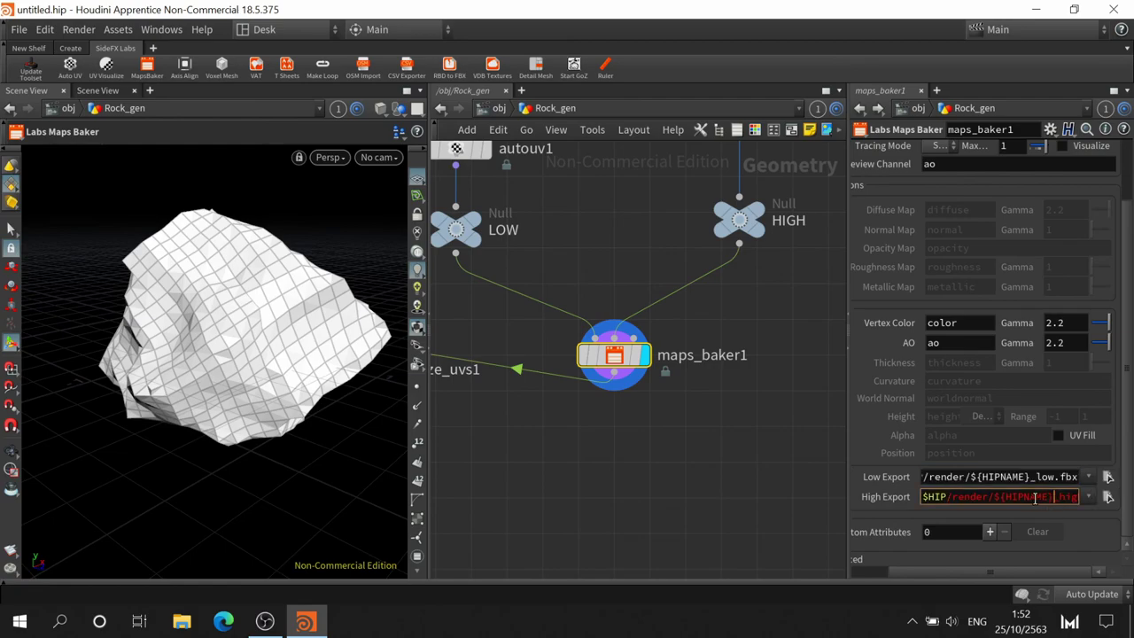
double_click(1067, 478)
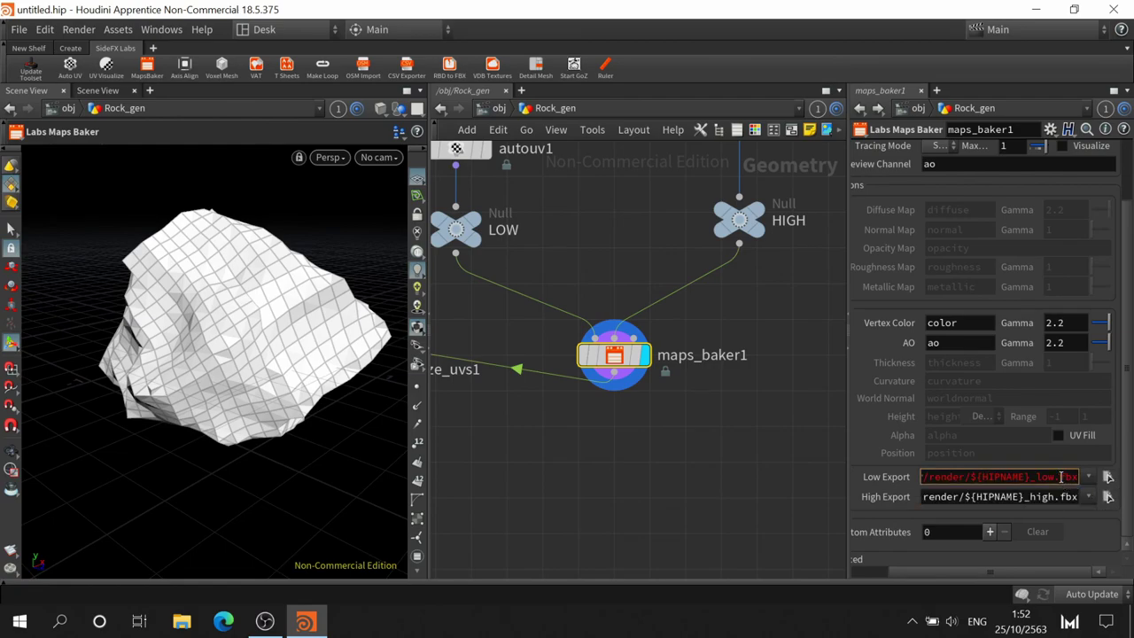
scroll(836, 268, up, 3)
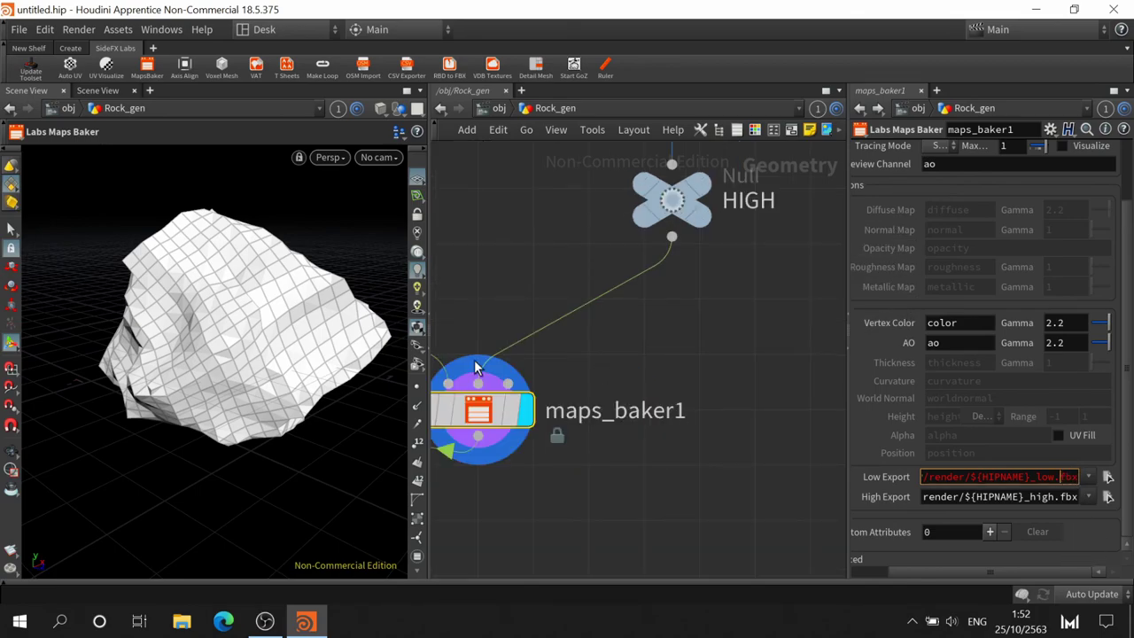
middle_drag(566, 499, 631, 473)
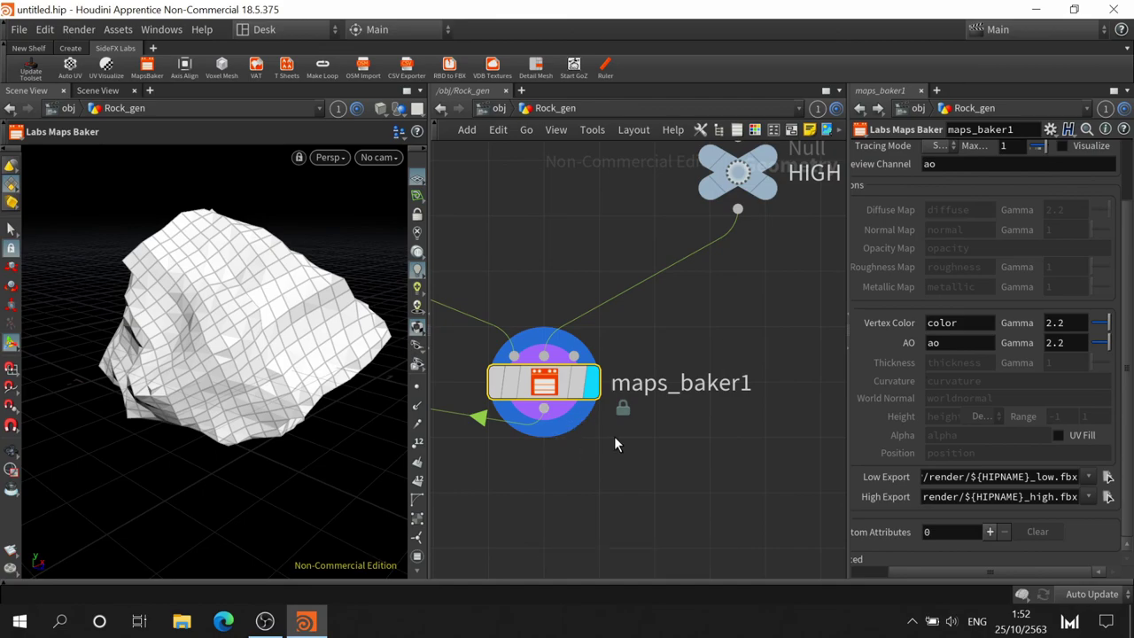
scroll(741, 470, up, 5)
middle_drag(593, 330, 813, 175)
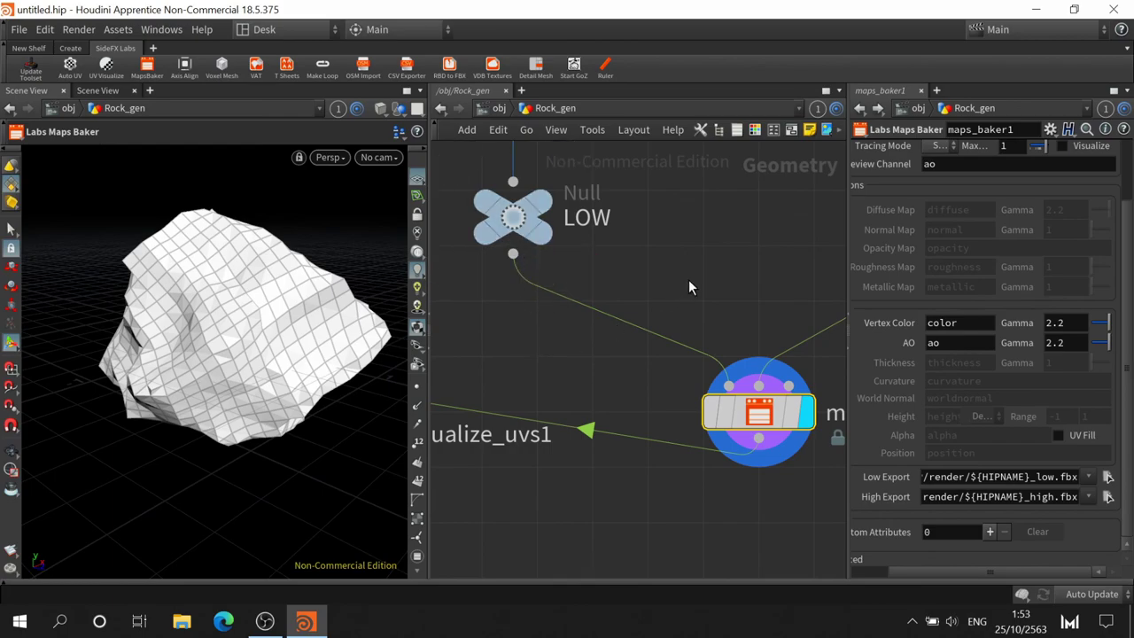
middle_drag(689, 281, 578, 333)
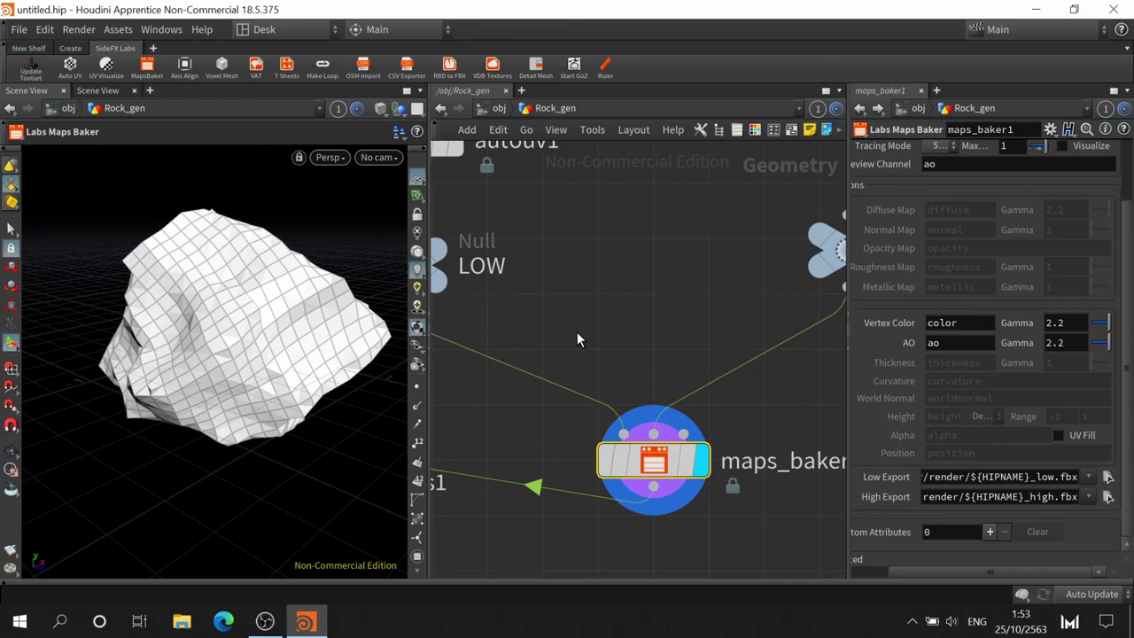
middle_drag(653, 319, 780, 474)
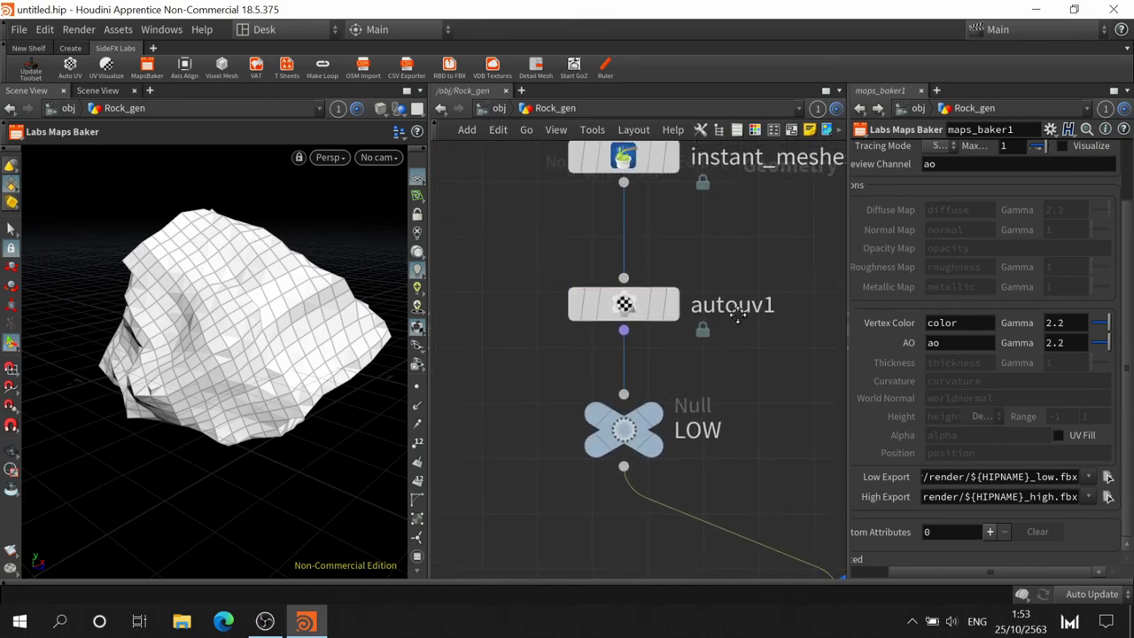
middle_drag(694, 238, 686, 381)
Set instant_meshes2 to 300 target polygons and 140 crease angle, then orbit the coarser rock
click(617, 294)
double_click(1007, 168)
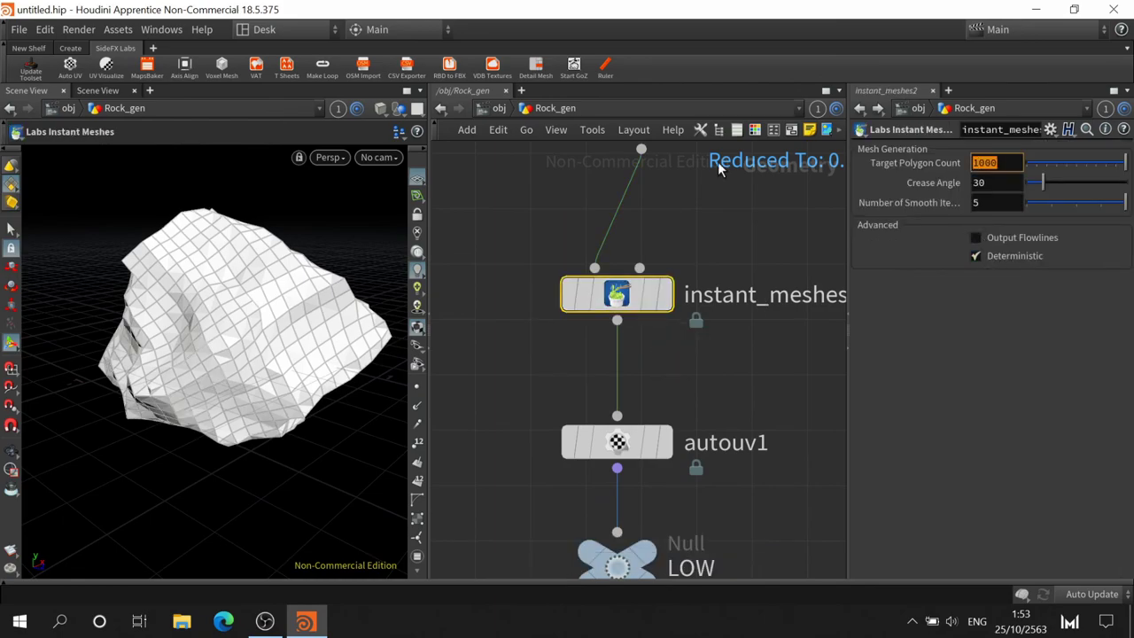
text(300)
key(Return)
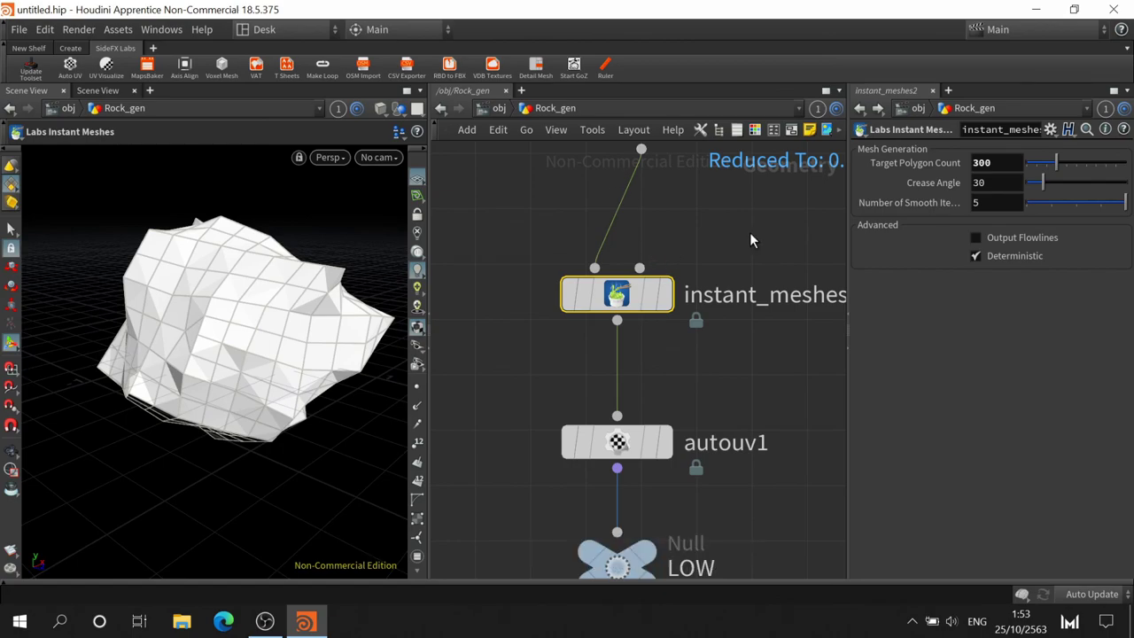
drag(1067, 183, 1103, 183)
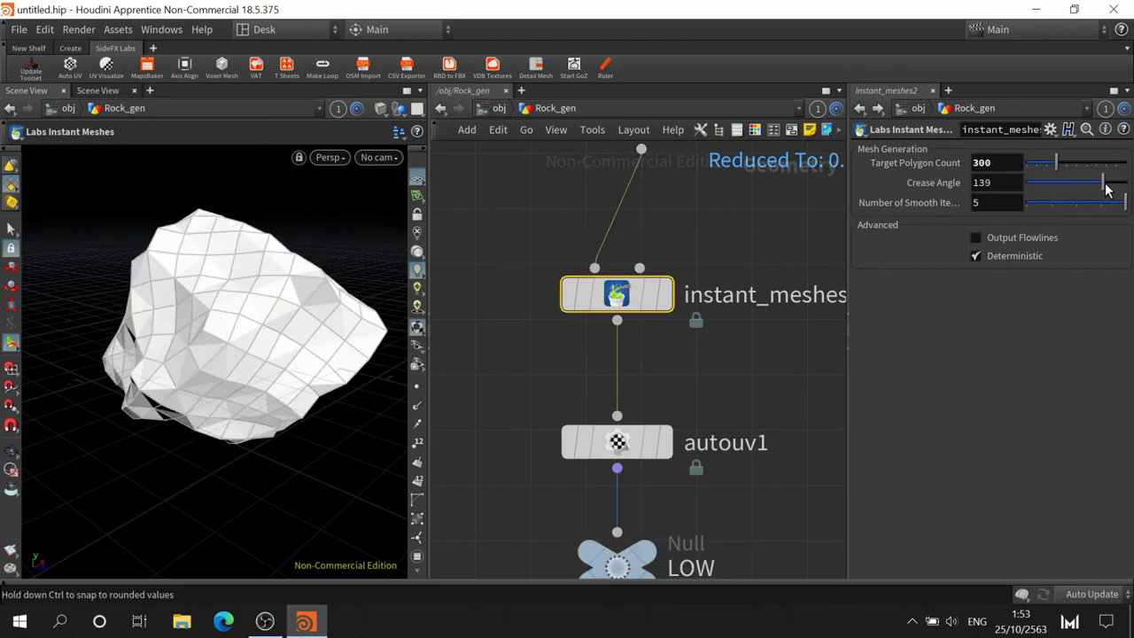
key(Escape)
mouse_move(248, 341)
mouse_down()
mouse_move(206, 405)
mouse_move(178, 393)
mouse_move(403, 446)
mouse_up()
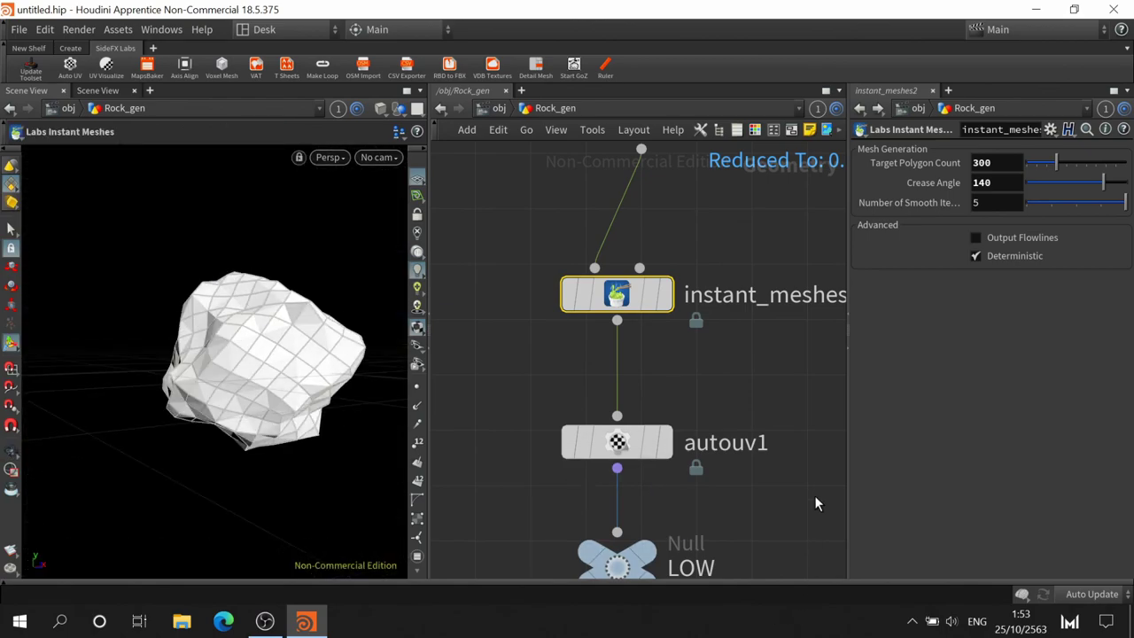
middle_drag(814, 496, 666, 275)
Display autouv1 and check the rock's UV layout before returning to 3D view
click(547, 201)
click(500, 201)
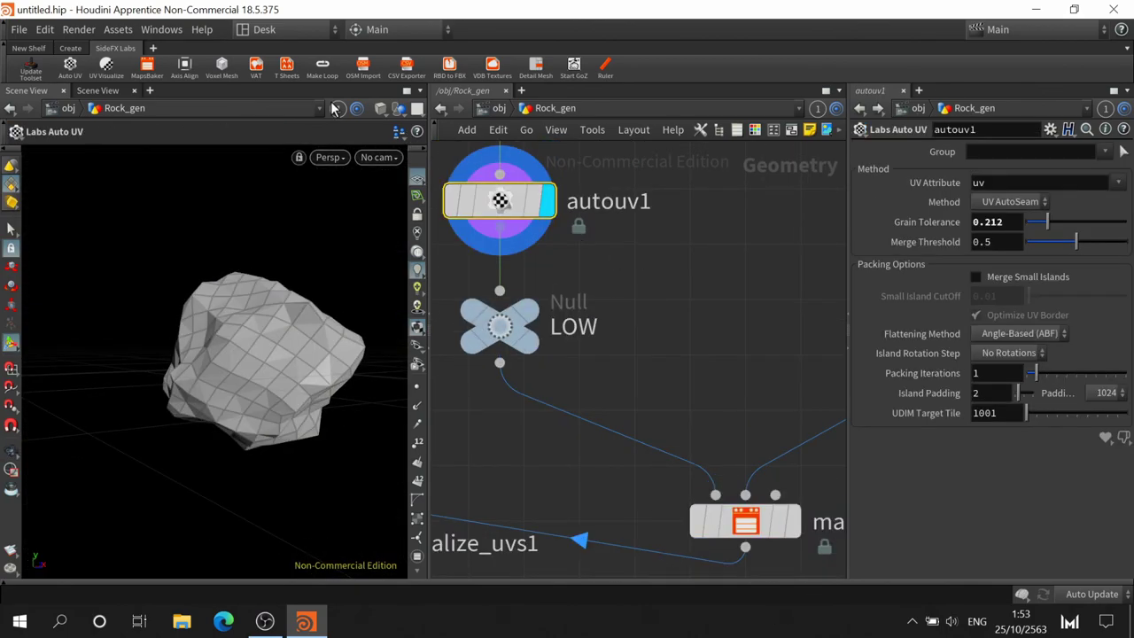
click(97, 90)
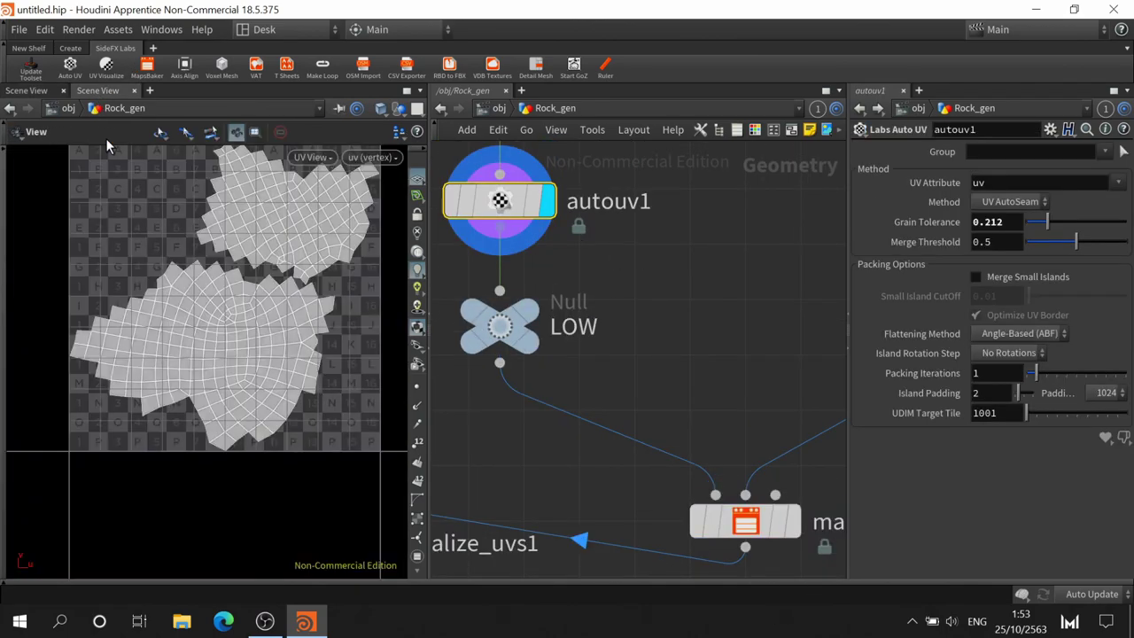
click(26, 90)
Display the HIGH Null's full-detail rock and show its settings
middle_drag(583, 304, 523, 296)
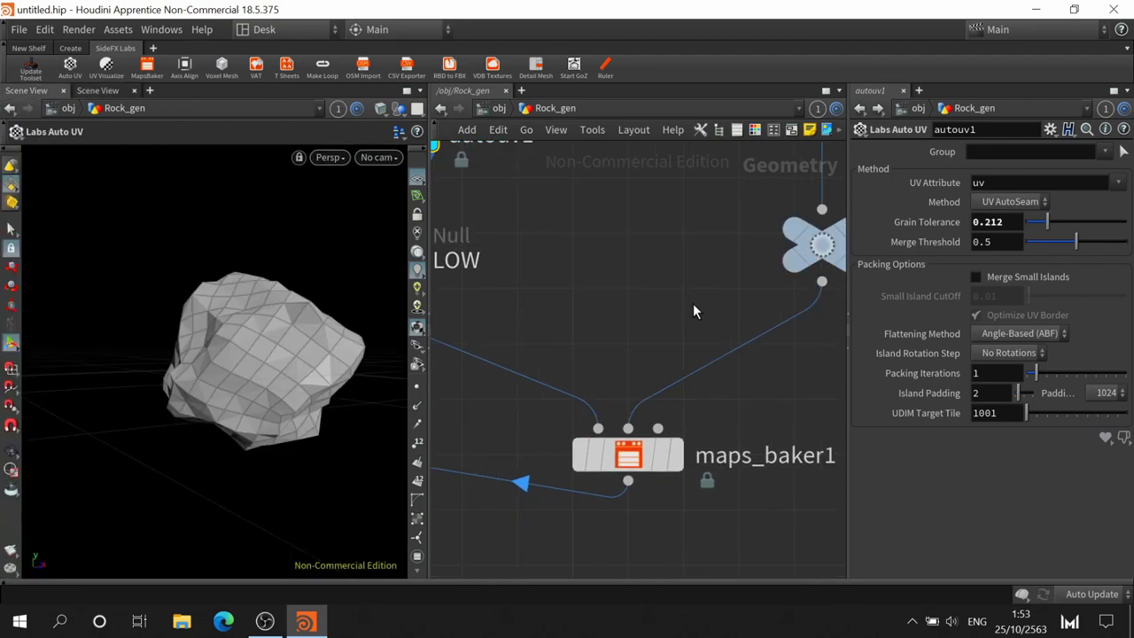
middle_drag(692, 303, 648, 461)
click(810, 383)
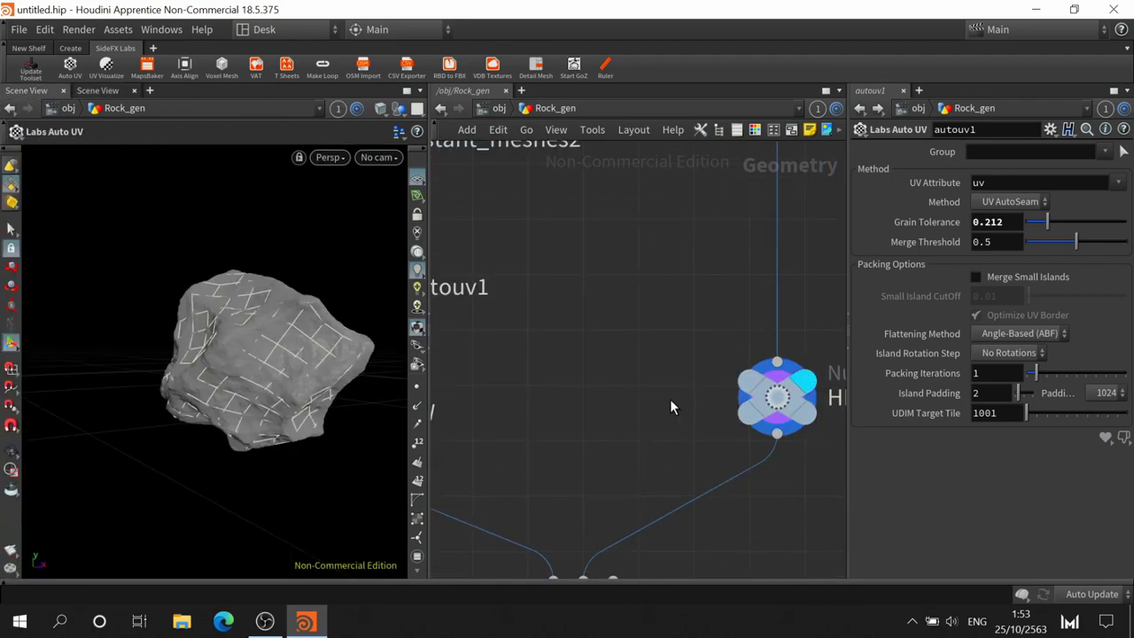
scroll(577, 381, left, 4)
scroll(571, 250, left, 4)
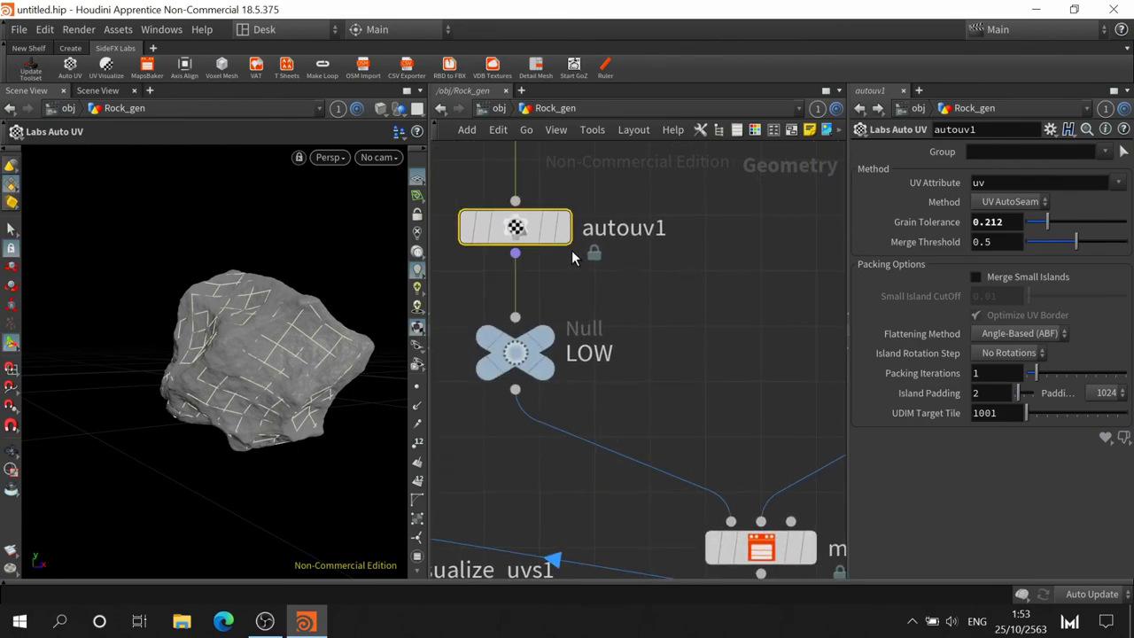
scroll(740, 403, right, 4)
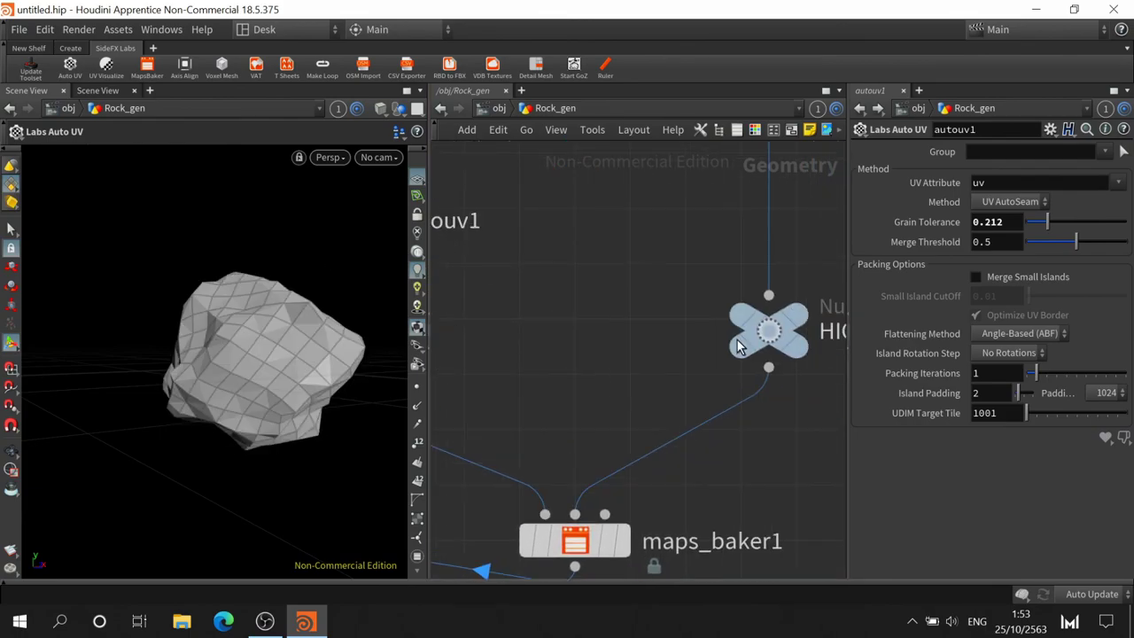
click(804, 331)
scroll(624, 354, down, 3)
scroll(624, 354, left, 3)
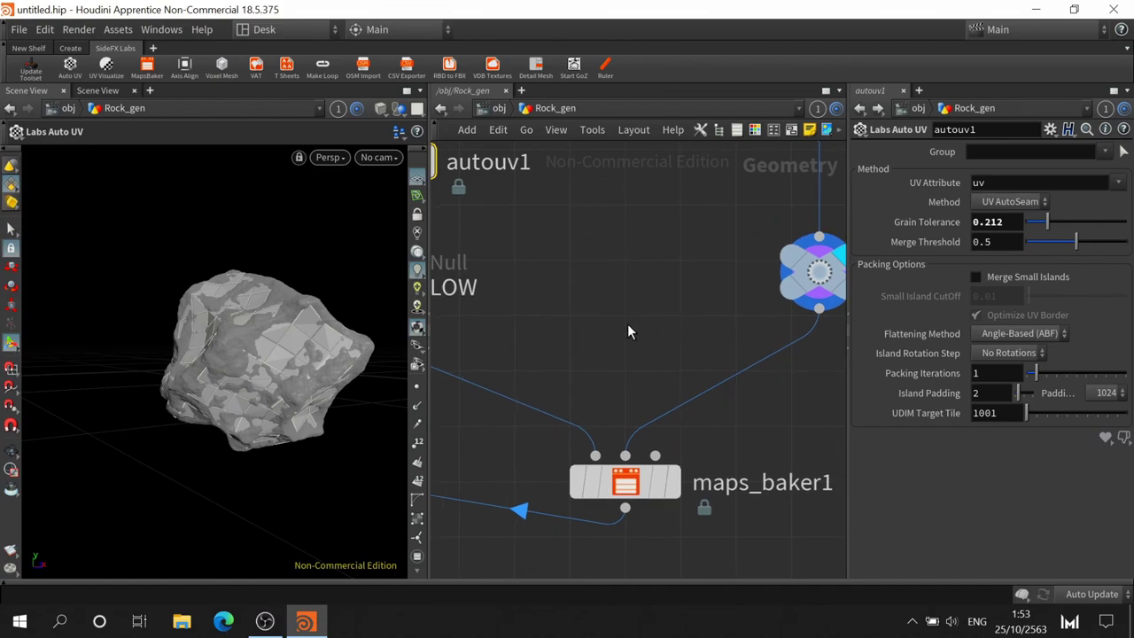
click(810, 275)
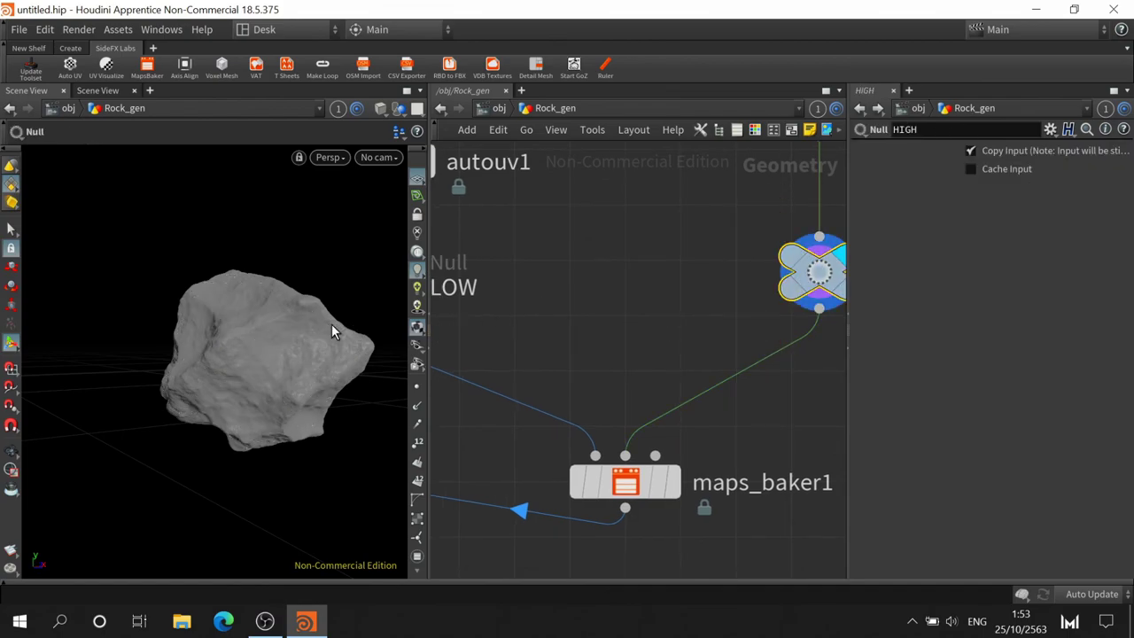
Switch the viewport to Smooth Shaded and orbit the high-res rock to view its underside
key(Escape)
mouse_move(266, 309)
mouse_down()
mouse_move(222, 328)
mouse_move(203, 361)
mouse_move(233, 317)
mouse_up()
scroll(232, 317, up, 2)
scroll(218, 304, up, 2)
scroll(218, 304, up, 4)
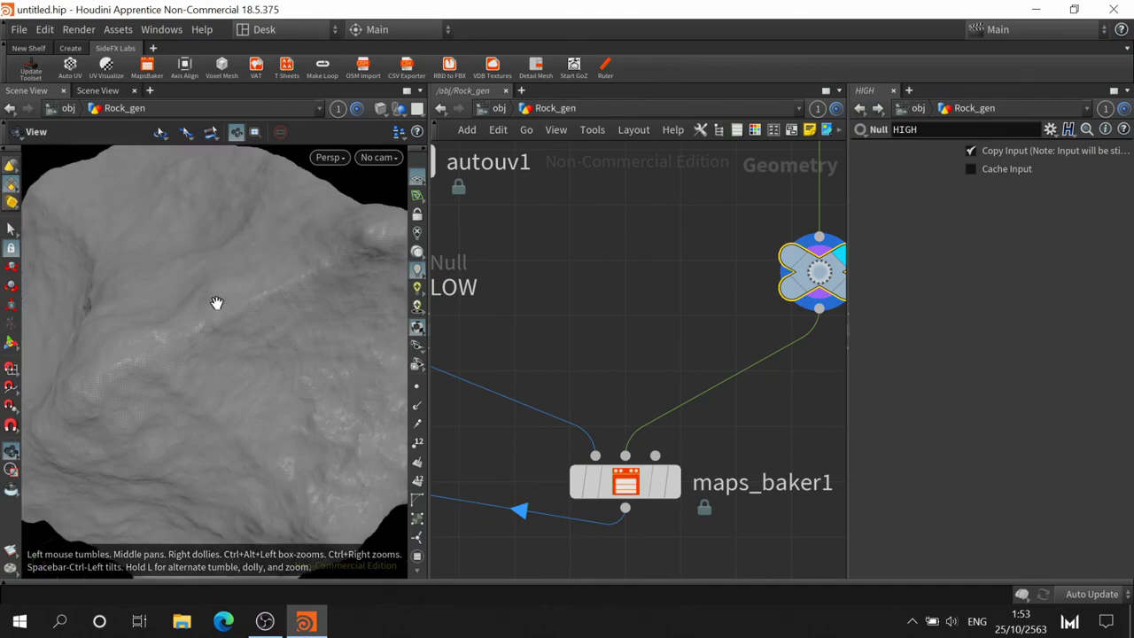
click(381, 107)
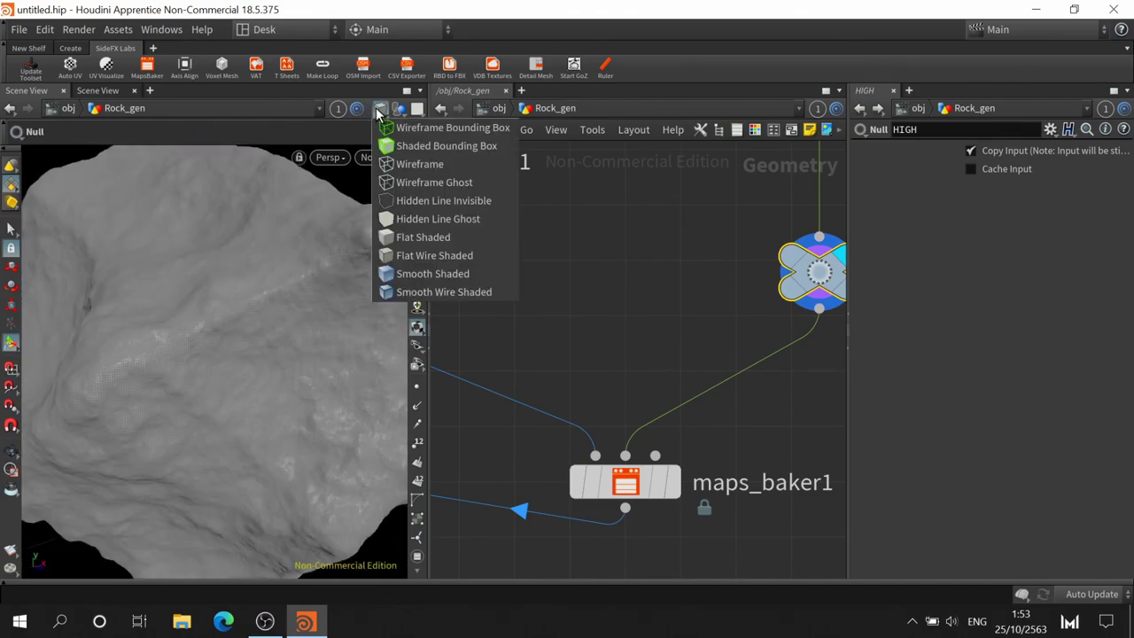
click(430, 275)
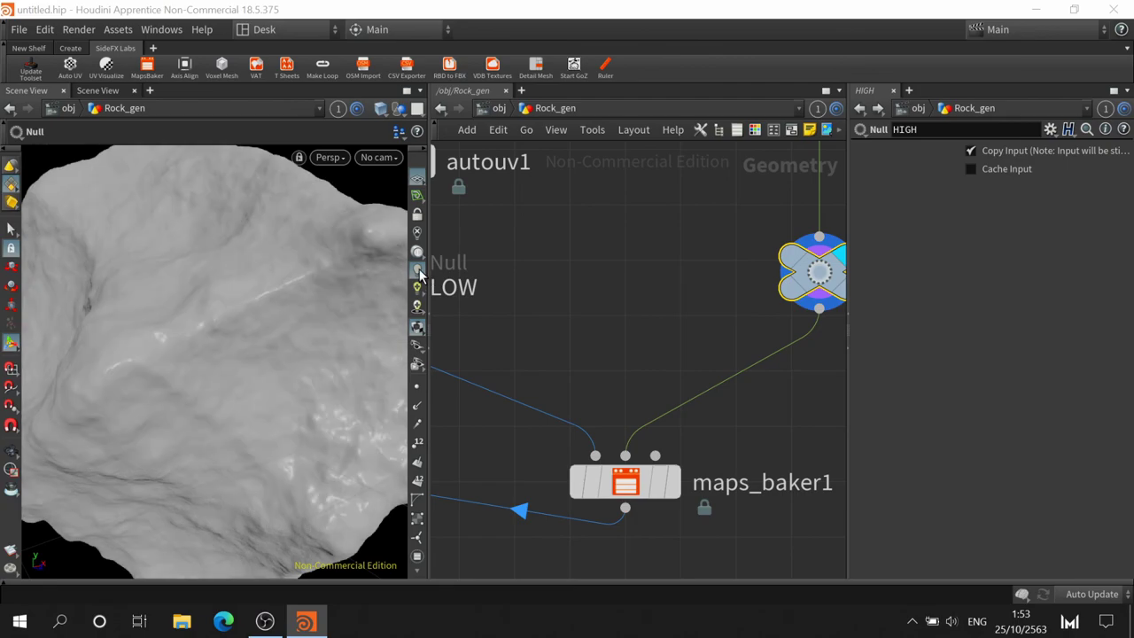
mouse_move(318, 295)
mouse_down()
mouse_move(253, 311)
mouse_move(191, 353)
mouse_up()
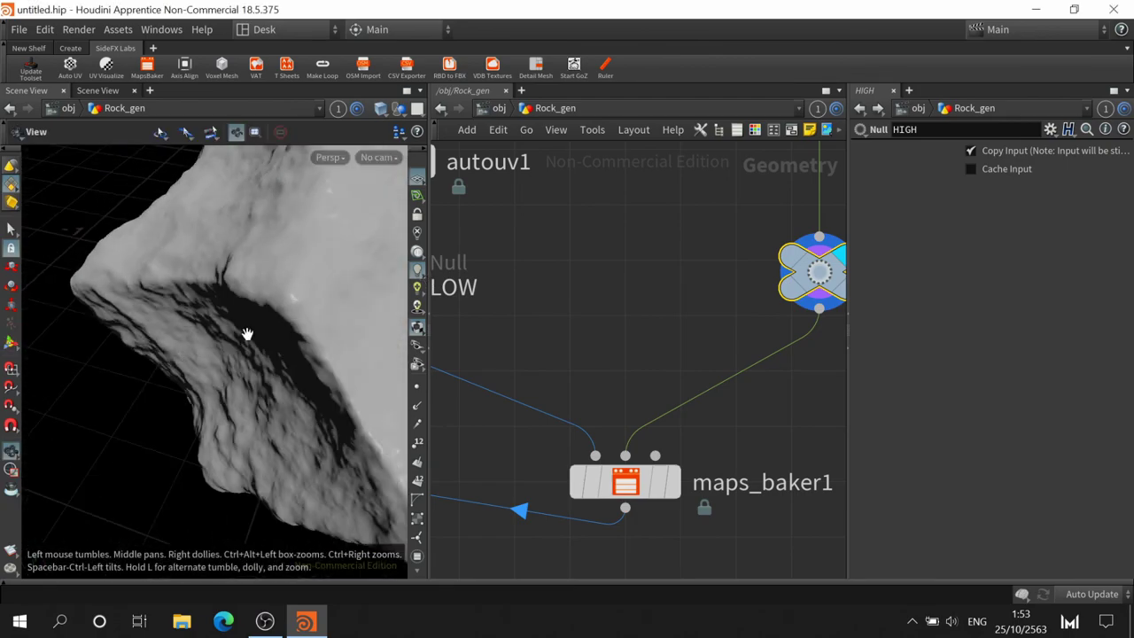
mouse_move(248, 332)
mouse_down()
mouse_move(248, 312)
mouse_move(234, 328)
mouse_move(245, 346)
mouse_move(193, 280)
mouse_move(340, 248)
mouse_move(293, 313)
mouse_move(251, 313)
mouse_move(248, 346)
mouse_move(331, 260)
mouse_move(296, 293)
mouse_move(372, 328)
mouse_up()
scroll(249, 313, down, 5)
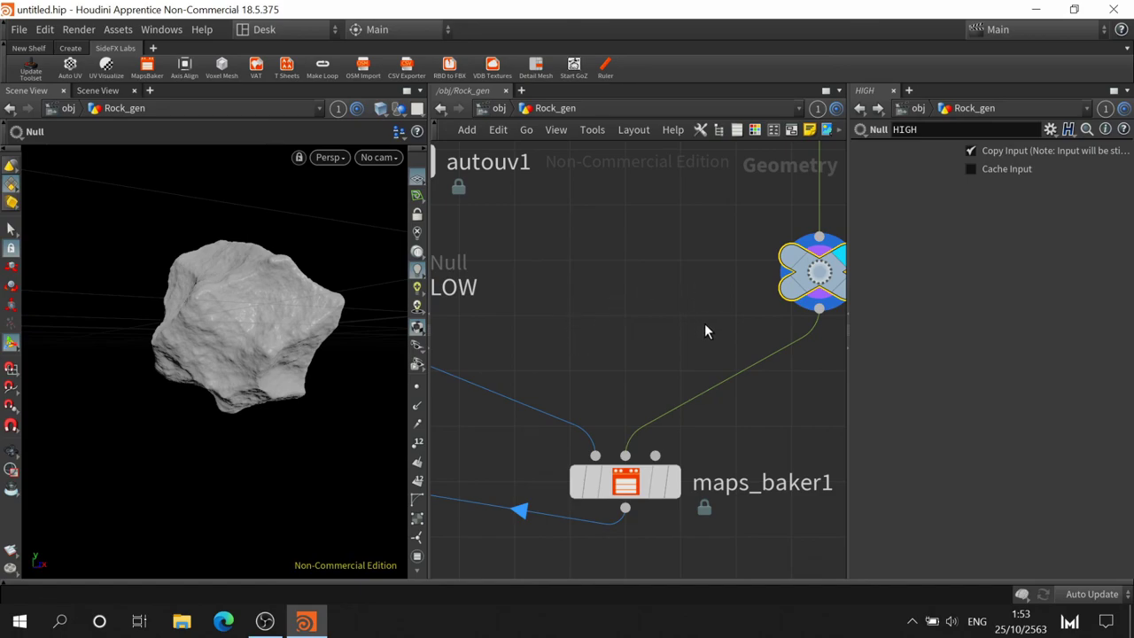
Pan the network to review the chain from mountain2 through polyreduce1 to LOW, HIGH and maps_baker1
middle_drag(705, 326, 520, 299)
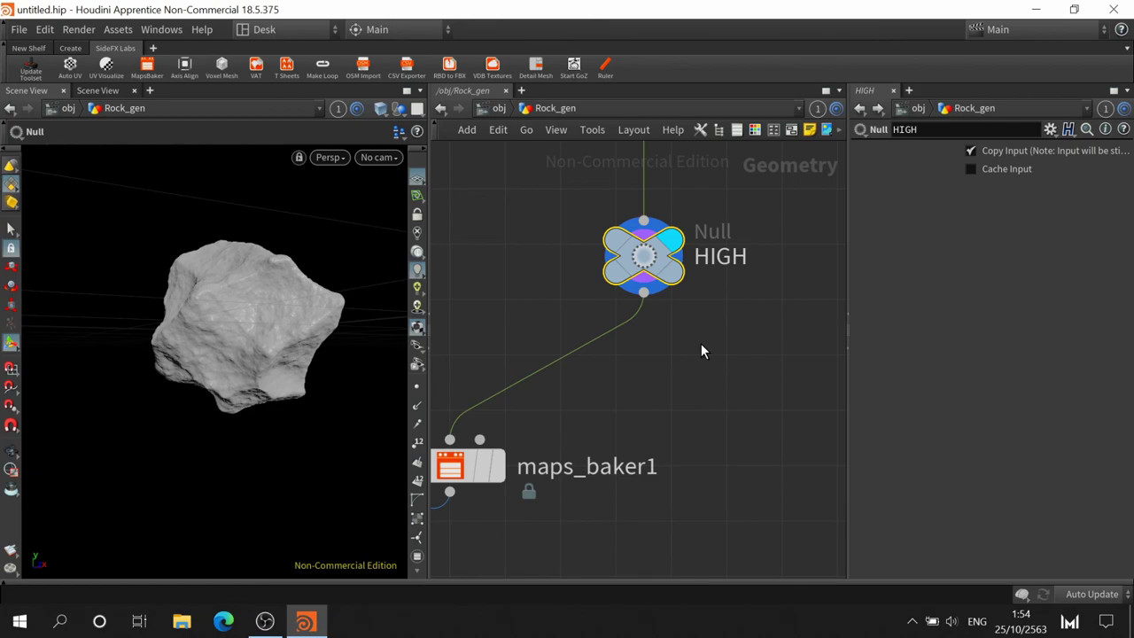
scroll(638, 452, down, 2)
scroll(620, 427, down, 2)
mouse_move(613, 267)
middle_down()
mouse_move(592, 388)
mouse_move(661, 392)
middle_up()
scroll(660, 392, down, 2)
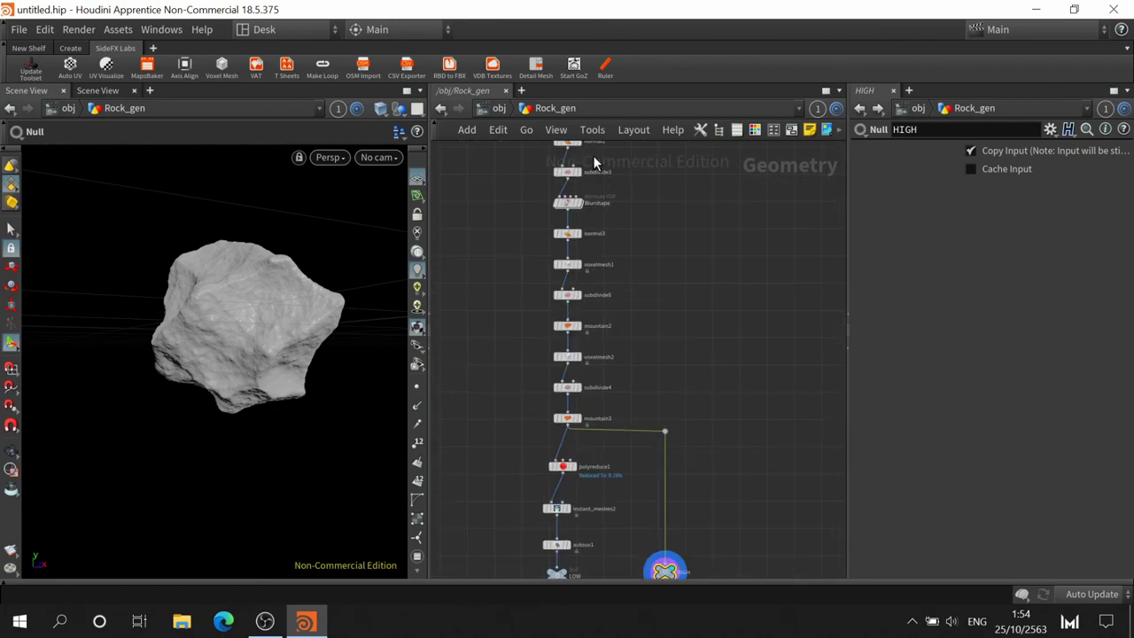
middle_drag(764, 503, 740, 233)
scroll(671, 251, up, 5)
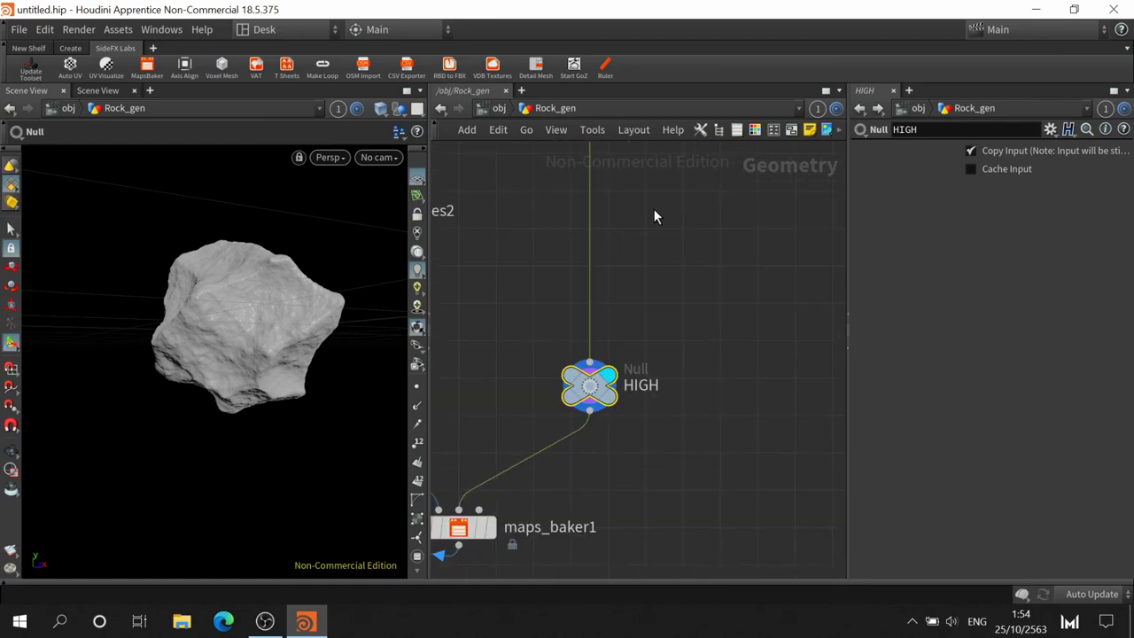
middle_drag(653, 216, 796, 507)
middle_drag(625, 207, 698, 403)
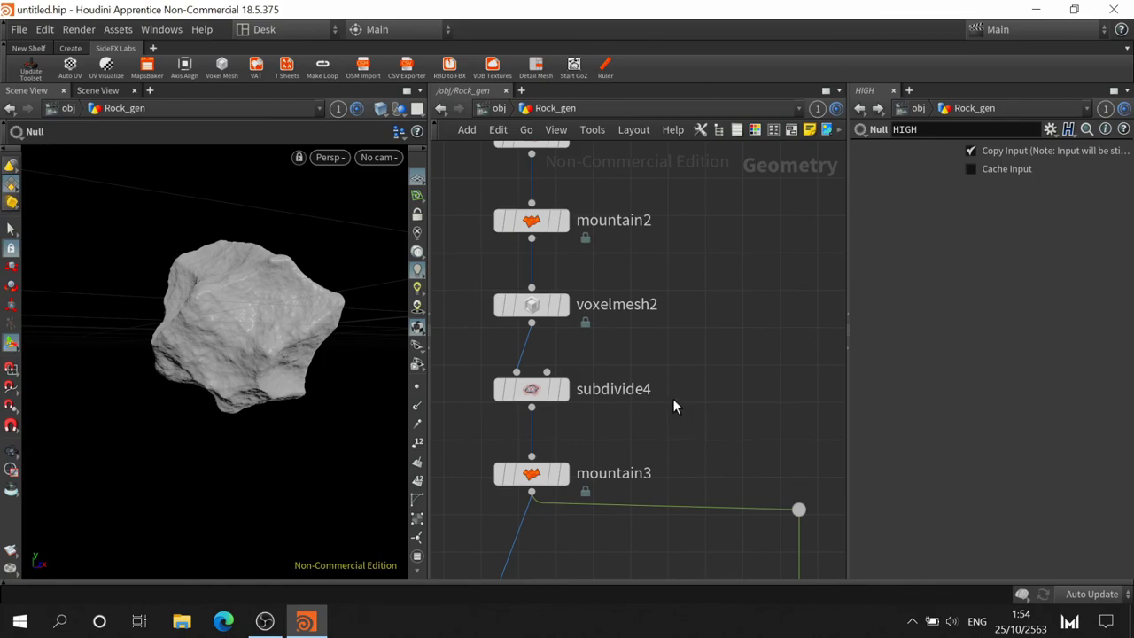
middle_drag(712, 435, 698, 343)
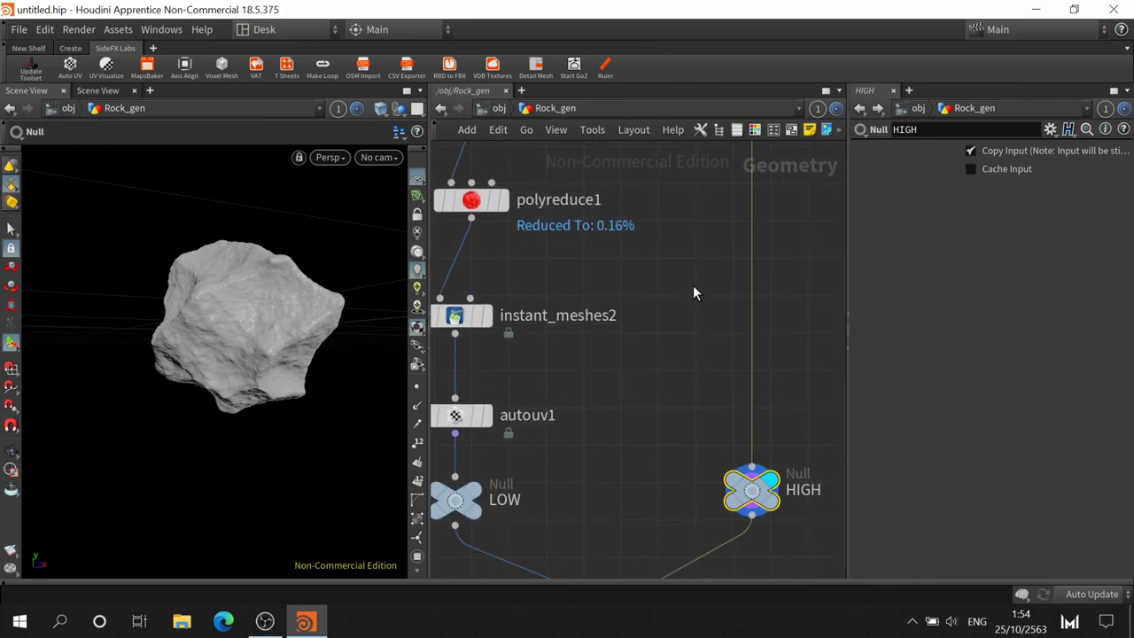